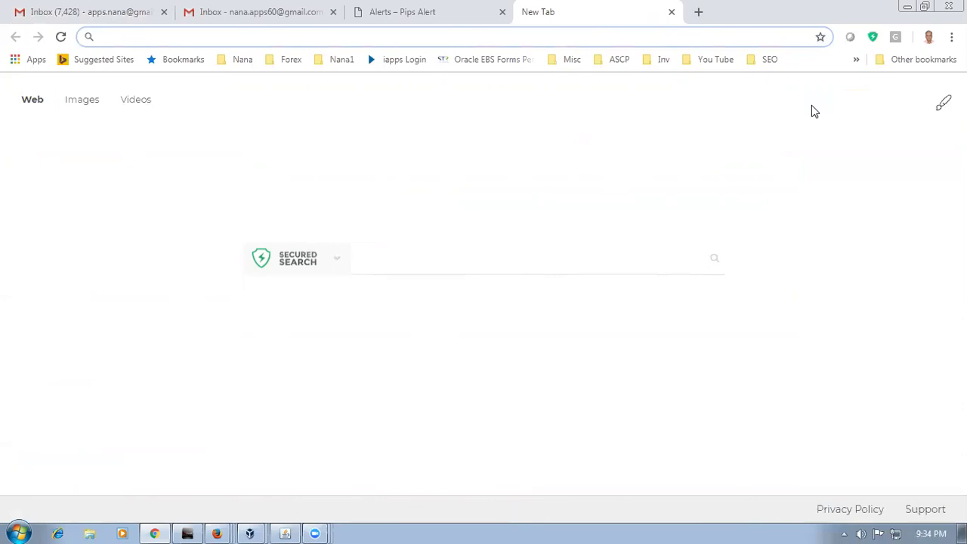
Show the saved Oracle links in the Nana1 bookmark folder.
{"action": "left_click", "coordinate": [339, 61]}
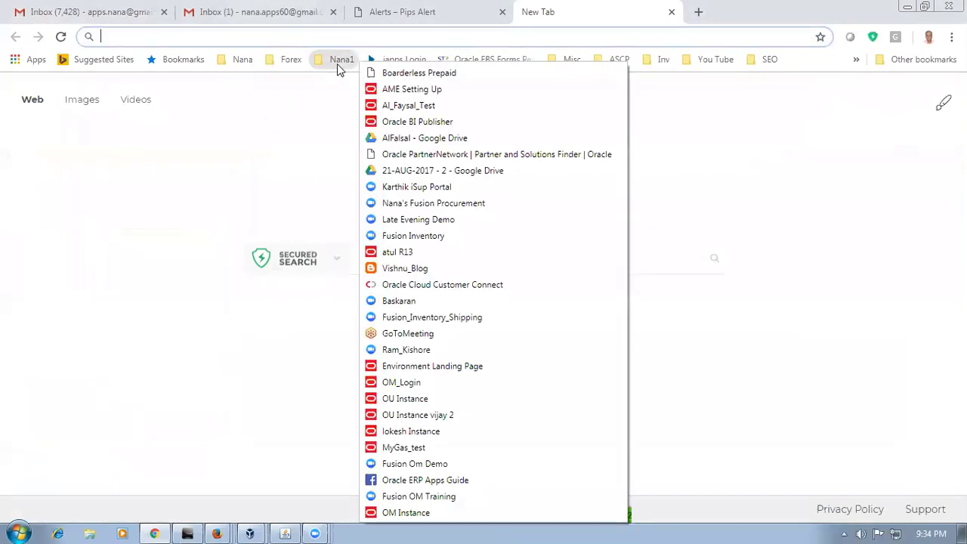
Sign in to the Oracle Cloud test instance via its bookmark, then list the computer's drives in Windows Explorer.
{"action": "left_click", "coordinate": [429, 448]}
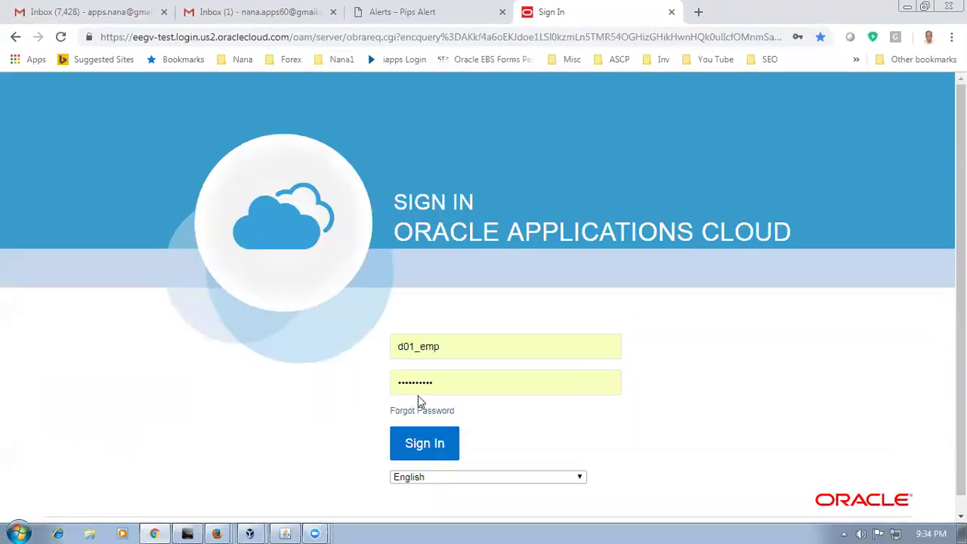
{"action": "left_click", "coordinate": [428, 444]}
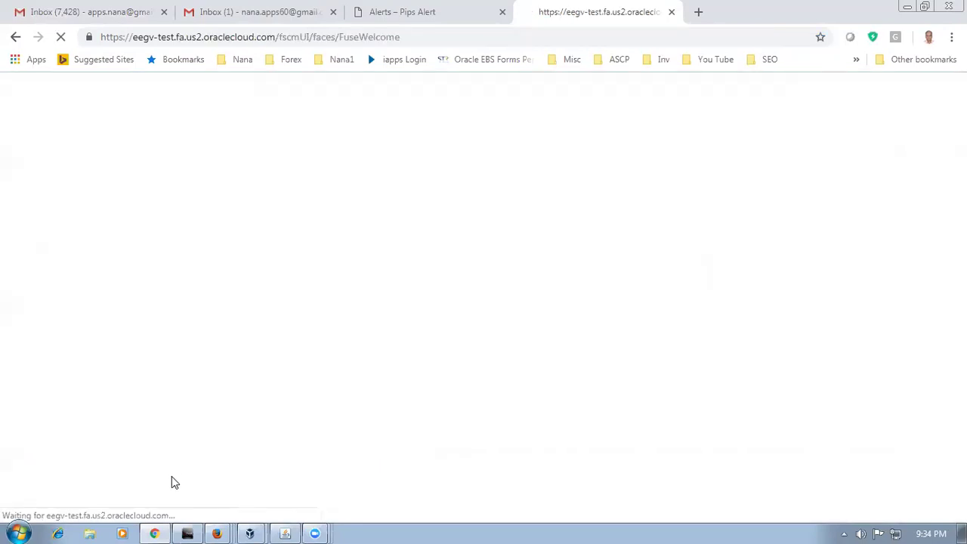
{"action": "left_click", "coordinate": [89, 533]}
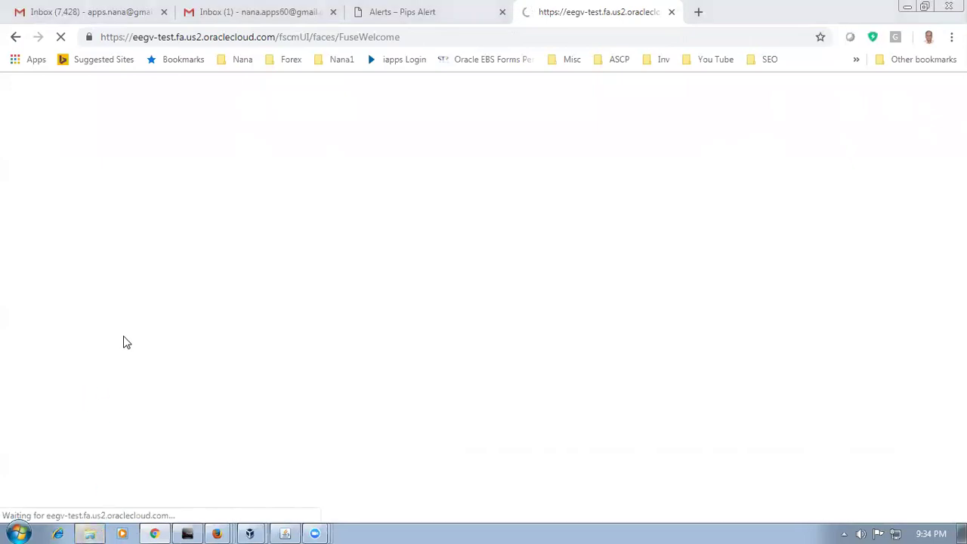
{"action": "left_click", "coordinate": [285, 353]}
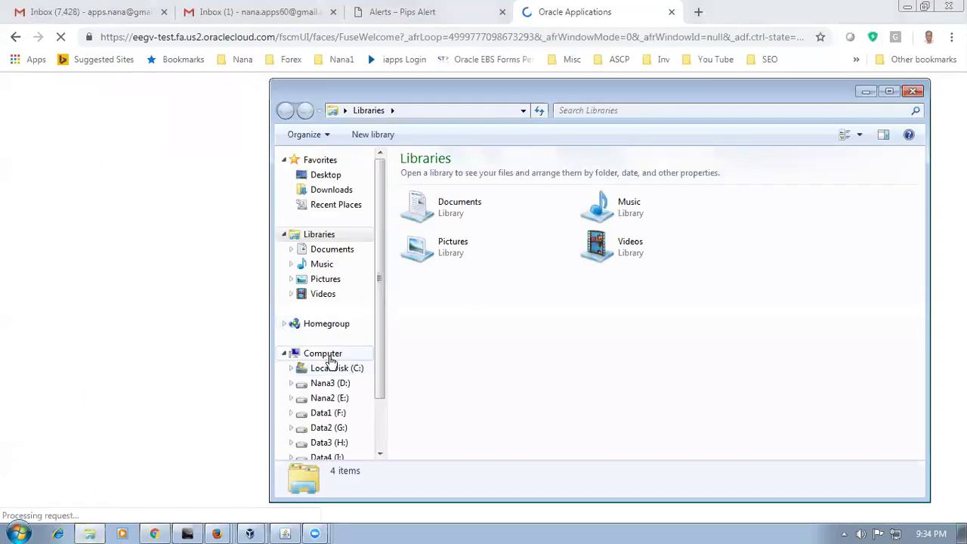
Browse to D:\Fusion_OM_Documents\Records and copy the 40_Pick Model ship set document.
{"action": "left_click", "coordinate": [330, 399]}
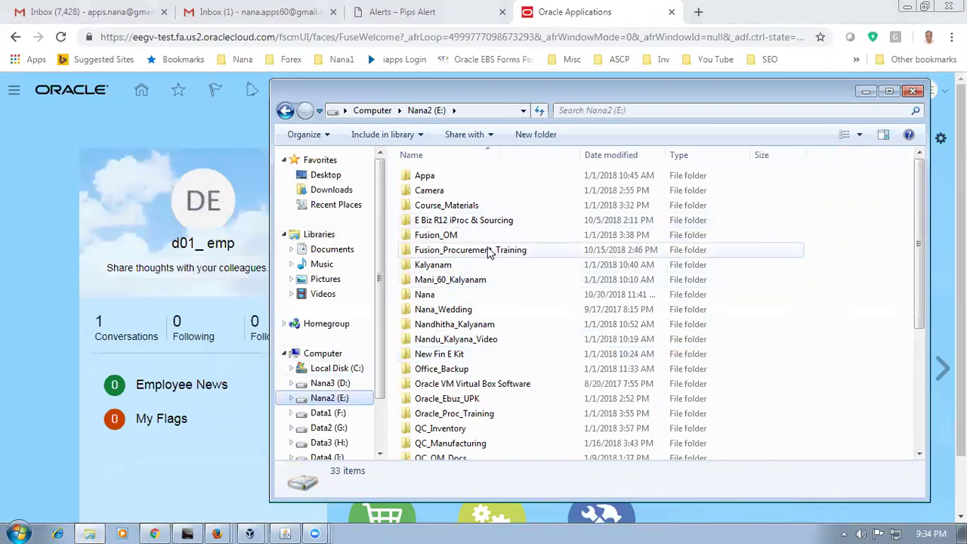
{"action": "left_click", "coordinate": [329, 384]}
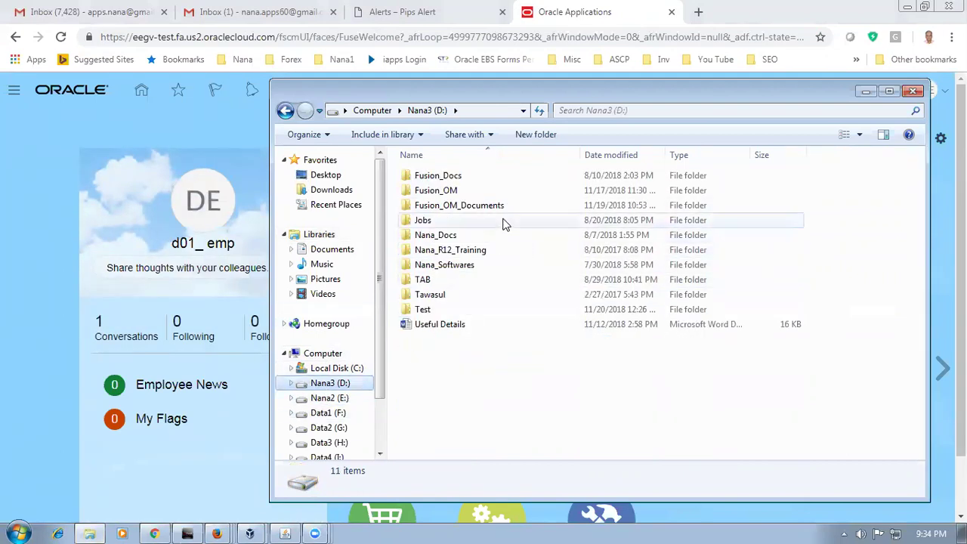
{"action": "double_click", "coordinate": [491, 204]}
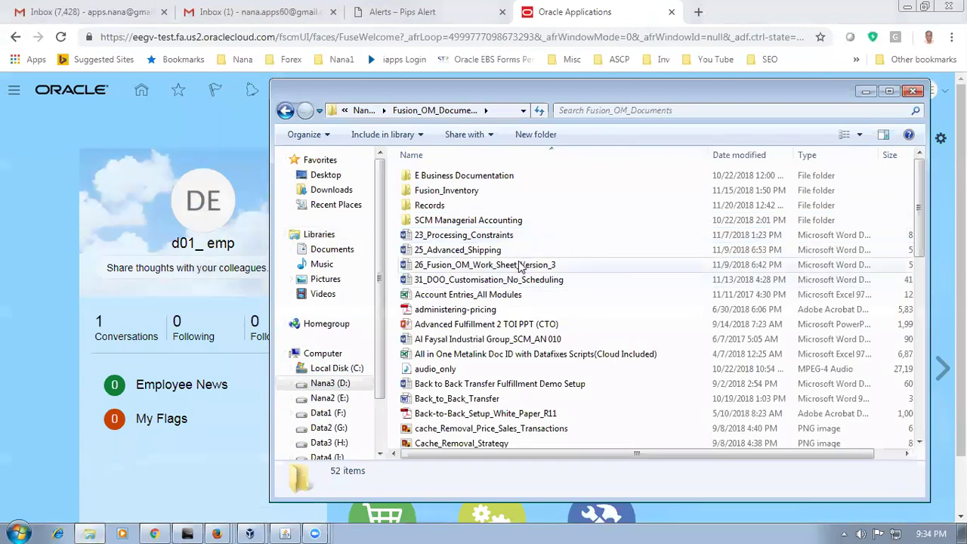
{"action": "left_click", "coordinate": [518, 268]}
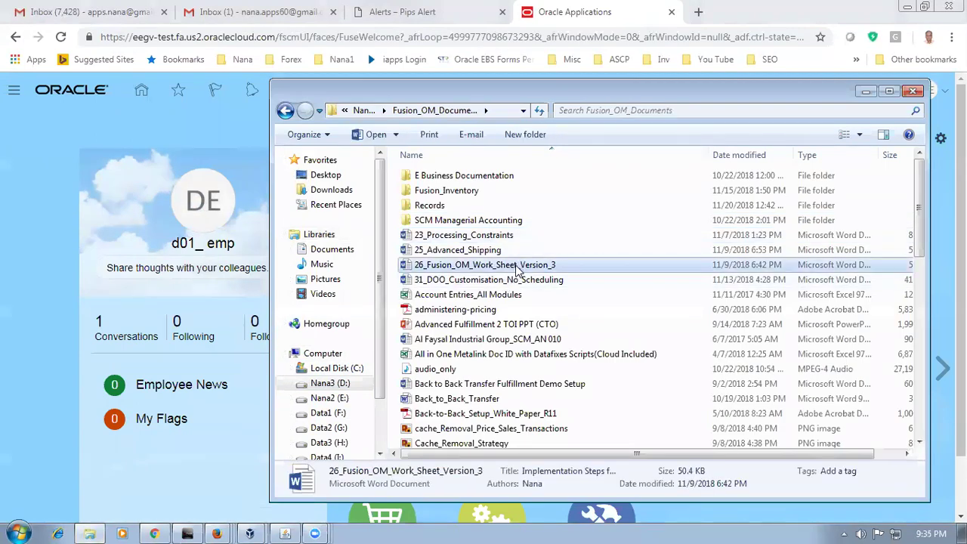
{"action": "double_click", "coordinate": [431, 208]}
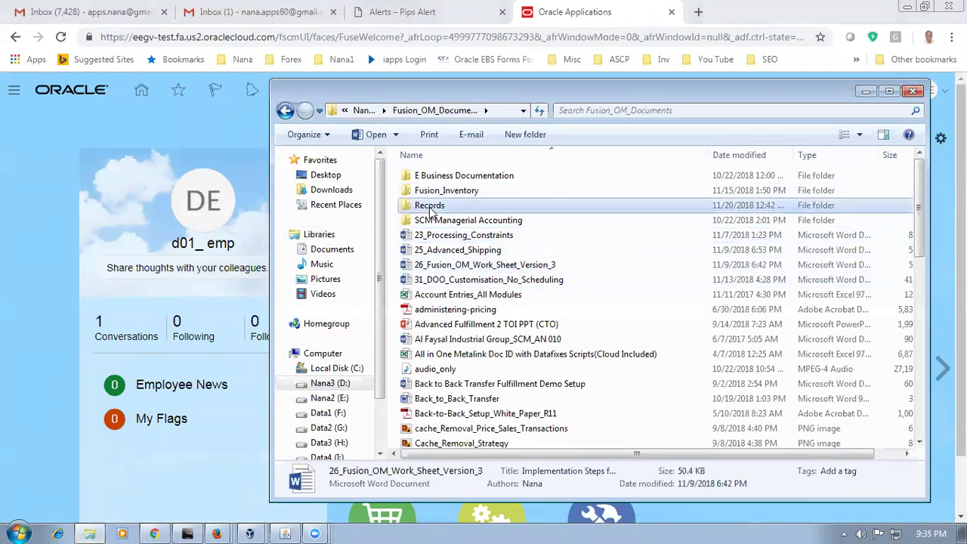
{"action": "scroll", "coordinate": [516, 349], "scroll_direction": "down", "scroll_amount": 3}
{"action": "scroll", "coordinate": [516, 349], "scroll_direction": "down", "scroll_amount": 7}
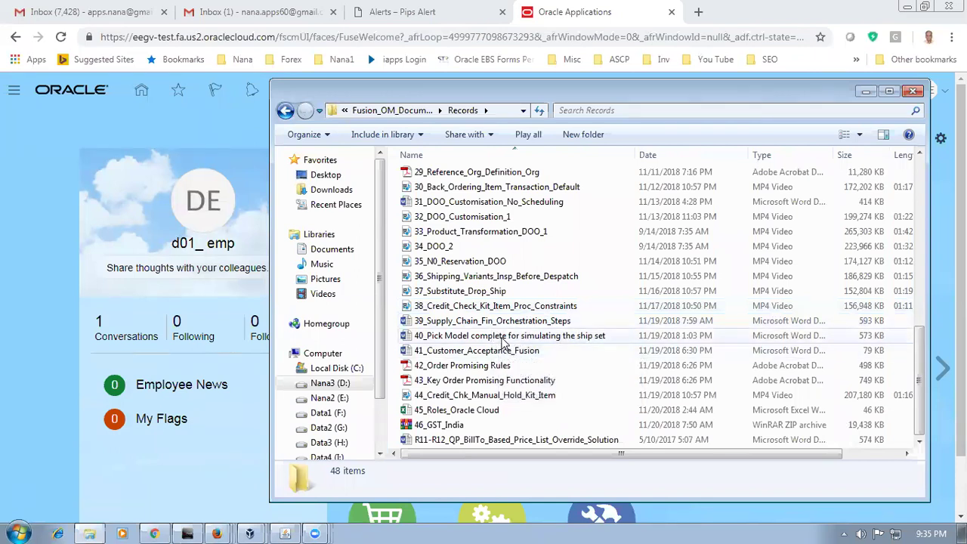
{"action": "left_click", "coordinate": [504, 340]}
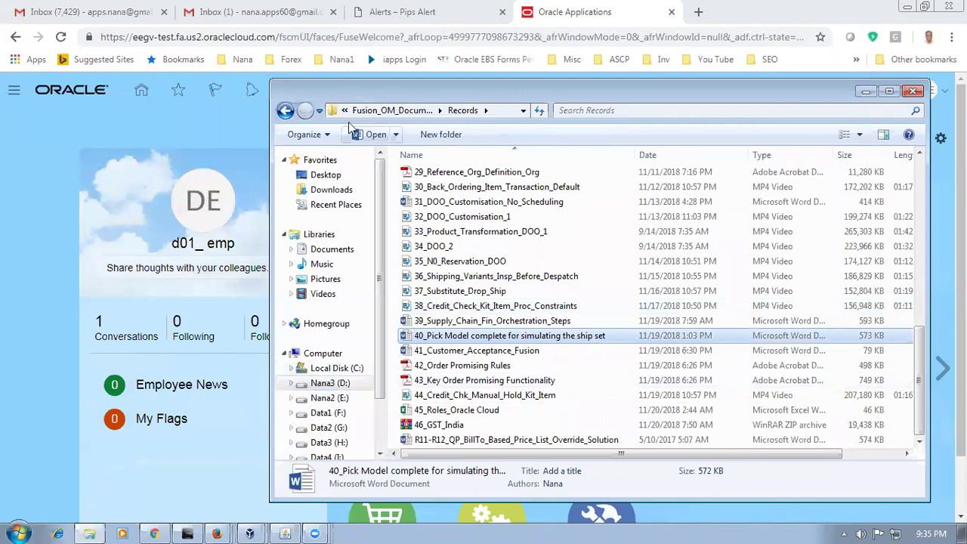
Paste the copy into Fusion_OM_Documents and open it in Word.
{"action": "left_click", "coordinate": [285, 110]}
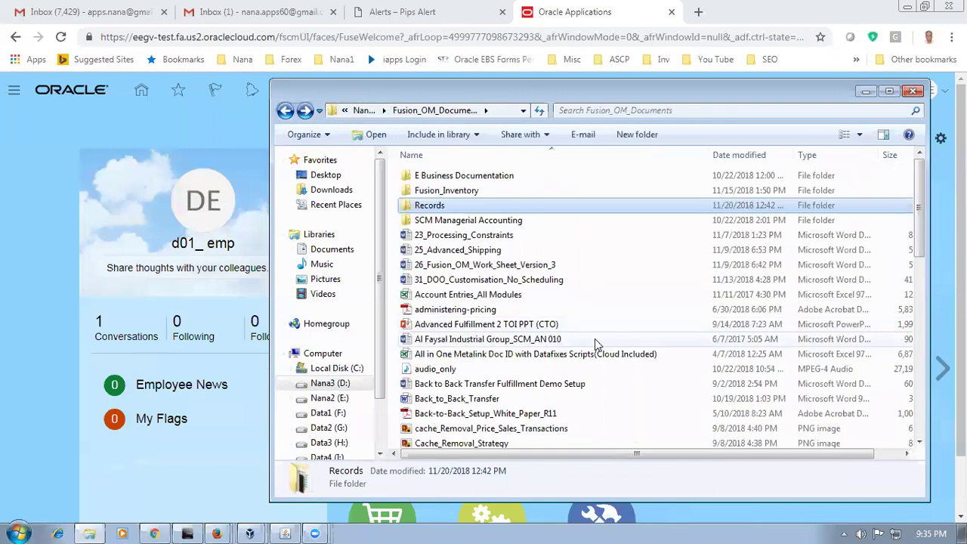
{"action": "key", "text": "ctrl+v"}
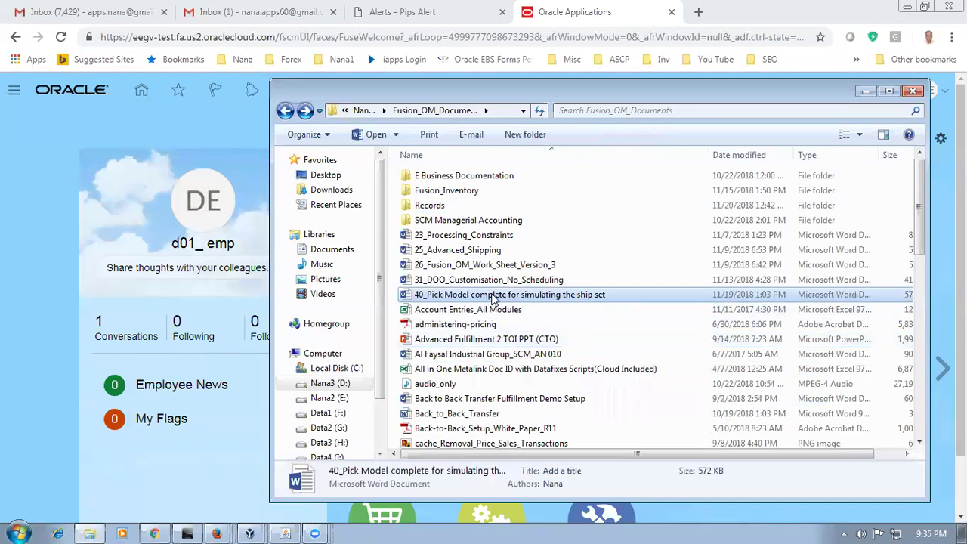
{"action": "double_click", "coordinate": [495, 297]}
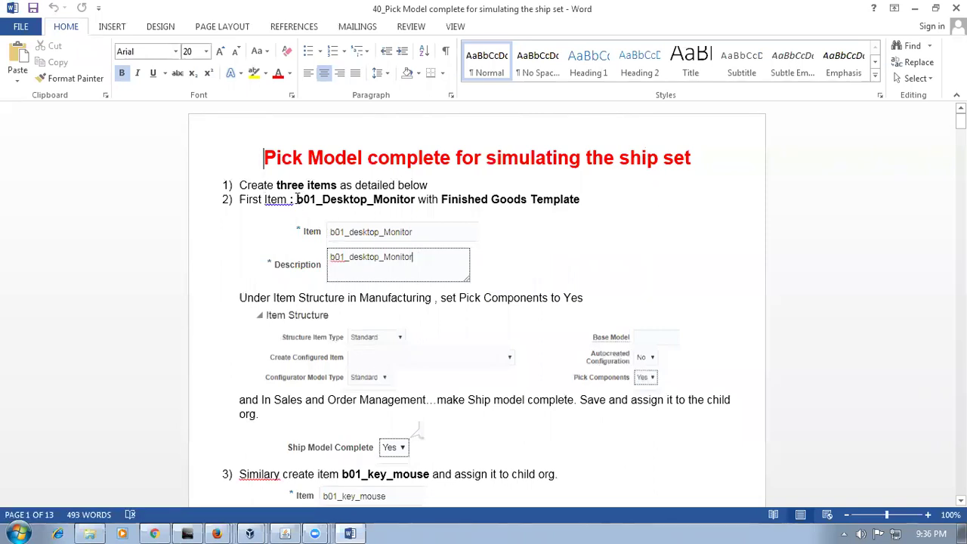
Copy b01_Desktop_Monitor from step 2 of the instructions and return to the Oracle page in Chrome.
{"action": "left_click_drag", "start_coordinate": [298, 199], "coordinate": [416, 200]}
{"action": "key", "text": "ctrl+c"}
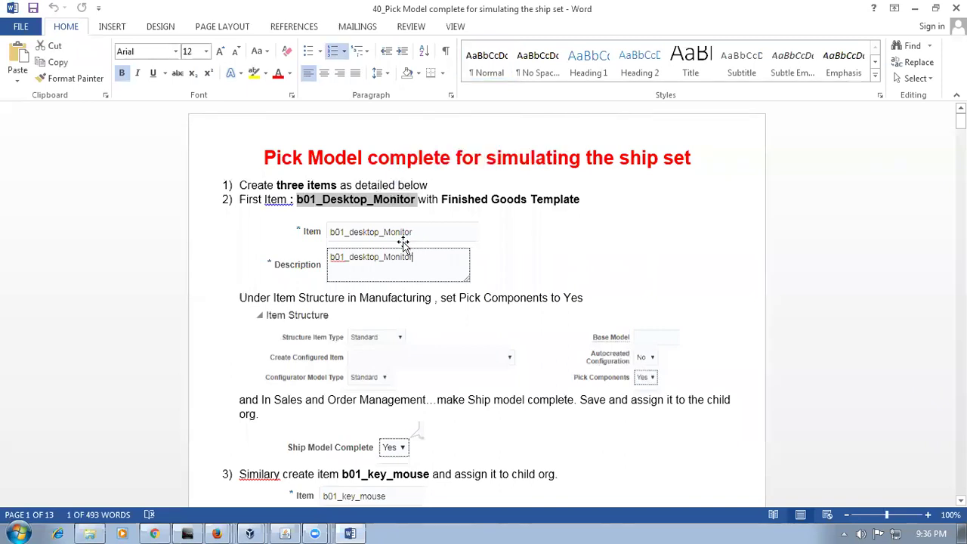
{"action": "left_click", "coordinate": [161, 529]}
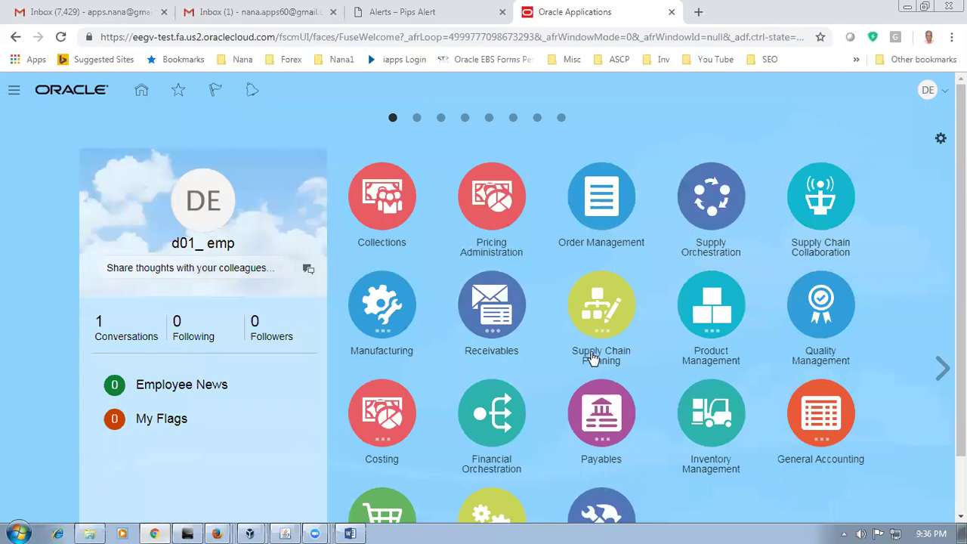
Open Product Information Management under Product Management and start creating an item.
{"action": "left_click", "coordinate": [714, 331]}
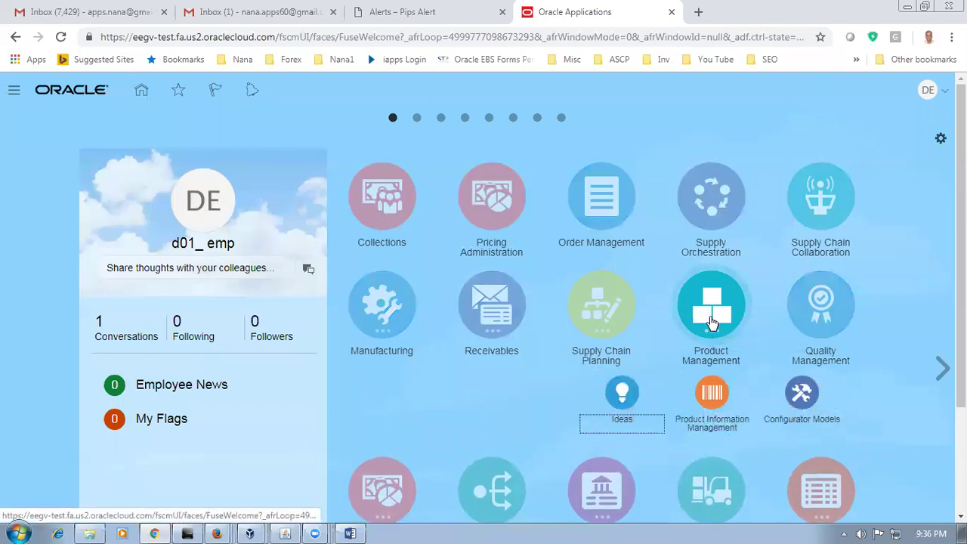
{"action": "left_click", "coordinate": [713, 406]}
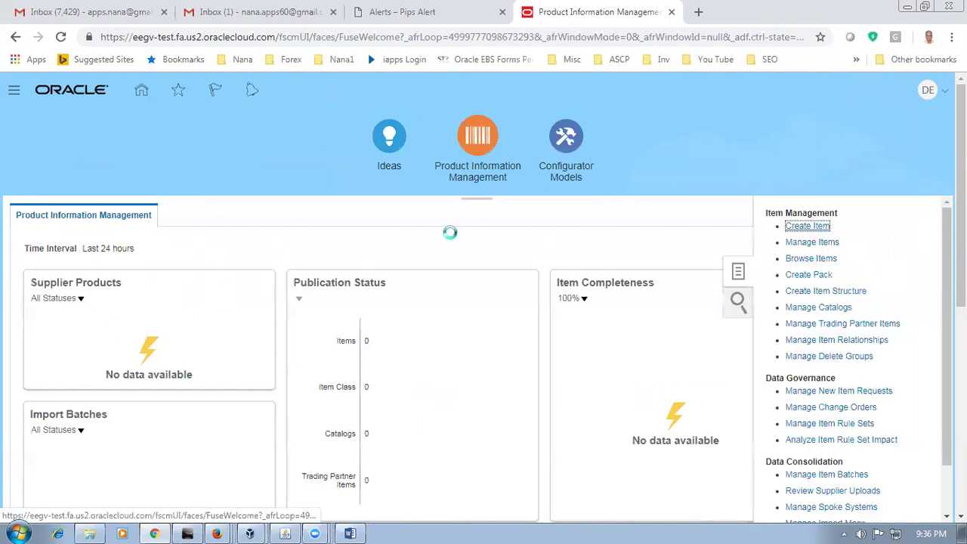
{"action": "left_click", "coordinate": [805, 225]}
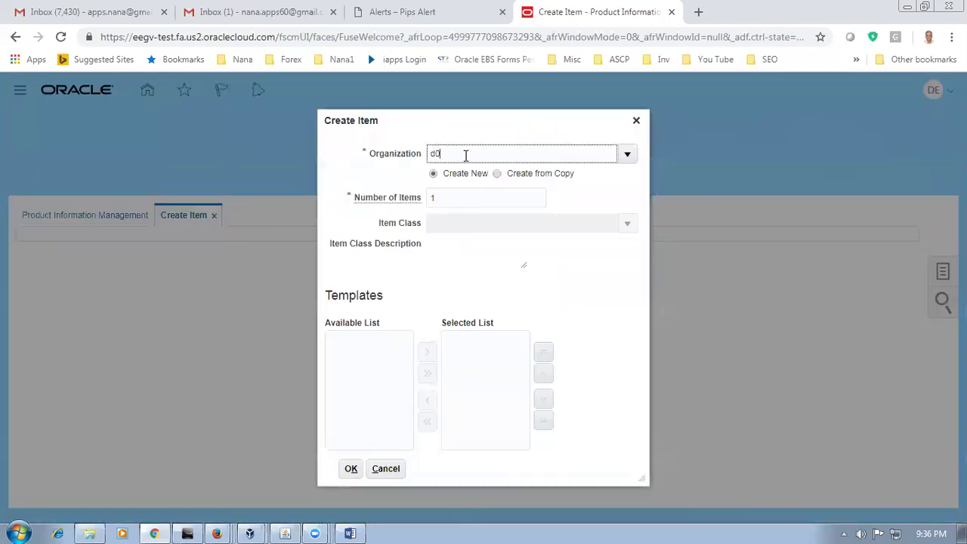
Set the new item's organization to D010 and item class to Root Item Class.
{"action": "left_click", "coordinate": [466, 155]}
{"action": "type", "text": "d01"}
{"action": "left_click", "coordinate": [473, 172]}
{"action": "left_click", "coordinate": [458, 223]}
{"action": "type", "text": "root"}
{"action": "left_click", "coordinate": [454, 243]}
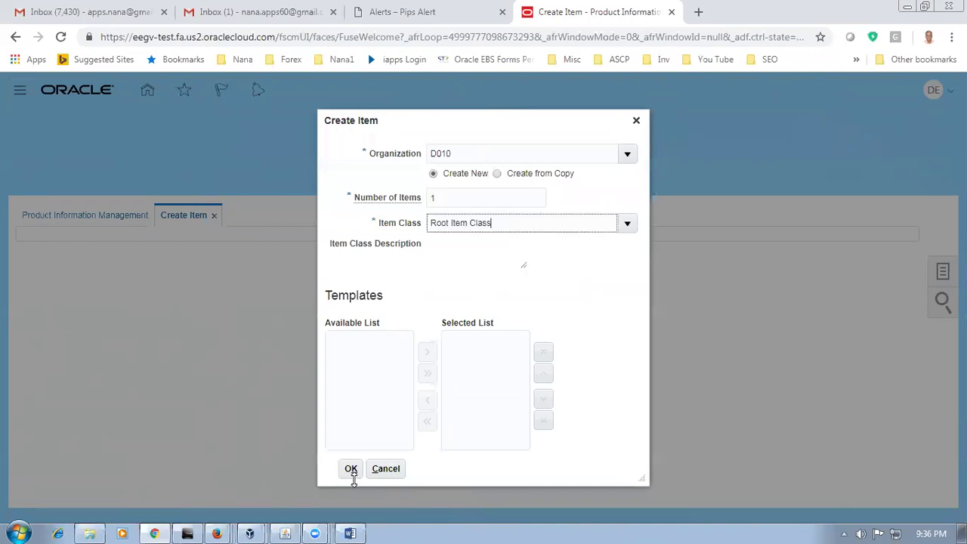
{"action": "left_click", "coordinate": [288, 470]}
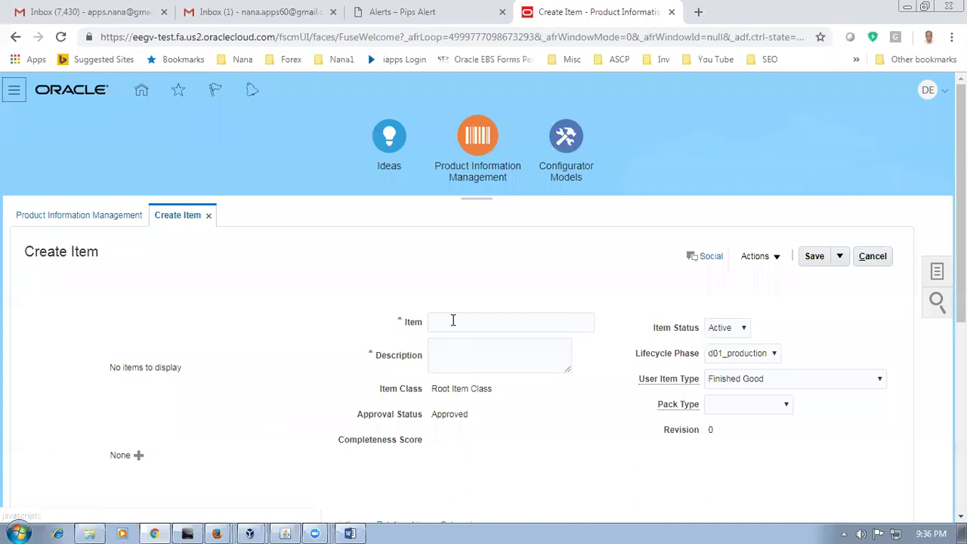
Enter d01_Desktop_Monitor as the item name by pasting and changing the b prefix to d.
{"action": "left_click", "coordinate": [453, 321]}
{"action": "key", "text": "ctrl+v"}
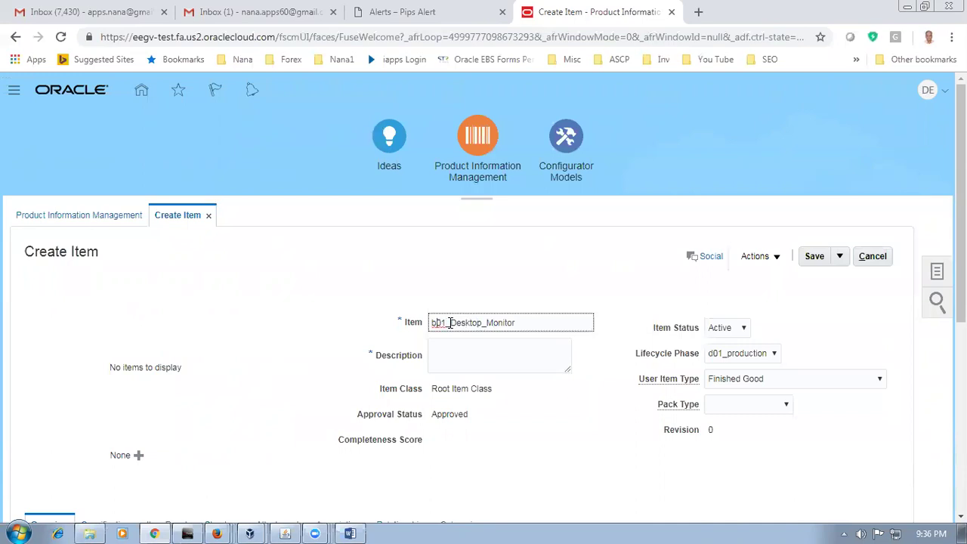
{"action": "key", "text": "BackSpace"}
{"action": "type", "text": "d"}
Copy the item name into the Description field.
{"action": "left_click_drag", "start_coordinate": [518, 323], "coordinate": [330, 320]}
{"action": "key", "text": "ctrl+c"}
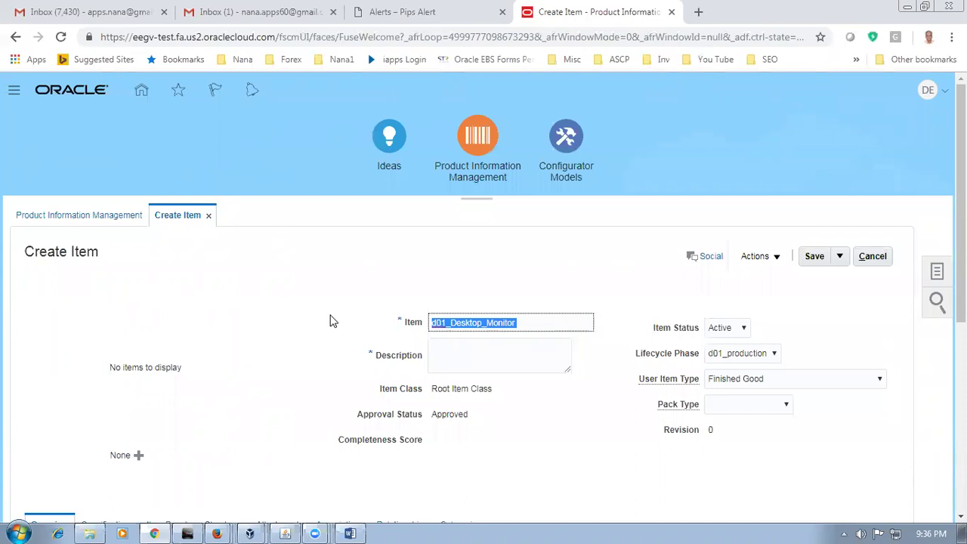
{"action": "left_click", "coordinate": [450, 347]}
{"action": "key", "text": "ctrl+v"}
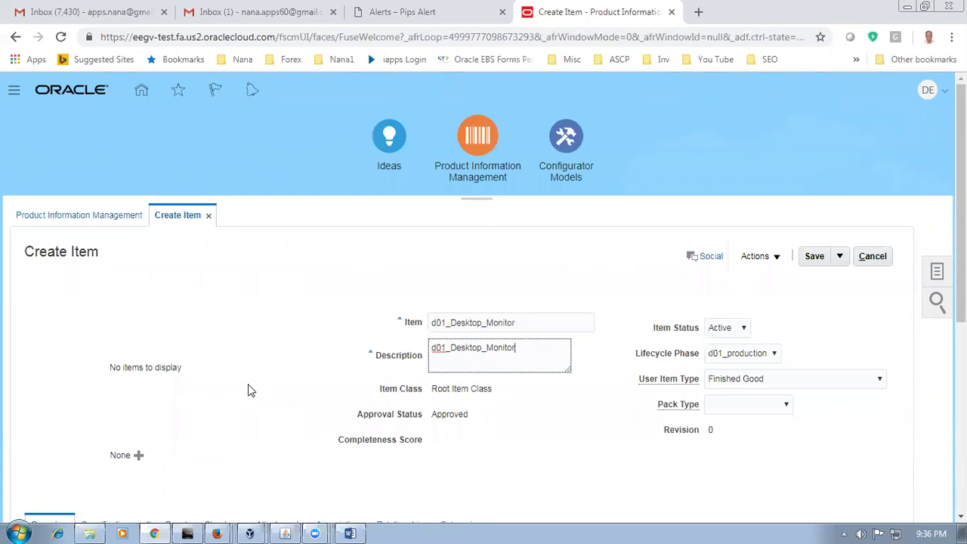
{"action": "scroll", "coordinate": [259, 389], "scroll_direction": "down", "scroll_amount": 1}
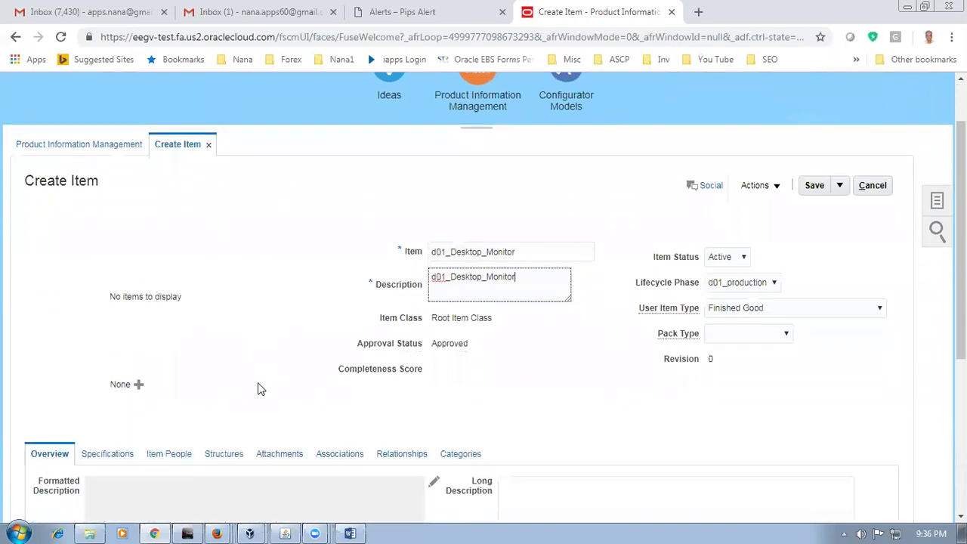
Check the next setup step in the Word instructions and return to the Create Item page.
{"action": "key", "text": "alt+Tab"}
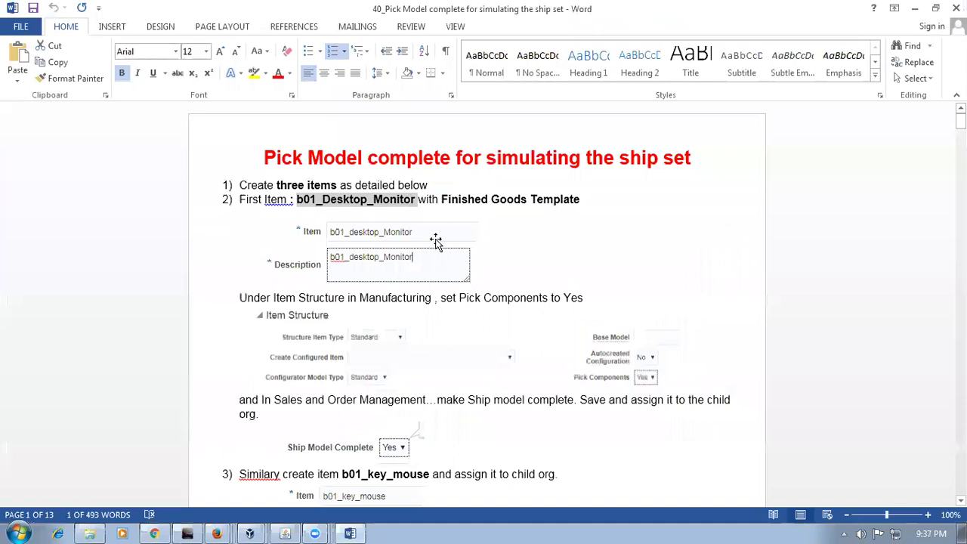
{"action": "left_click_drag", "start_coordinate": [264, 158], "coordinate": [452, 159]}
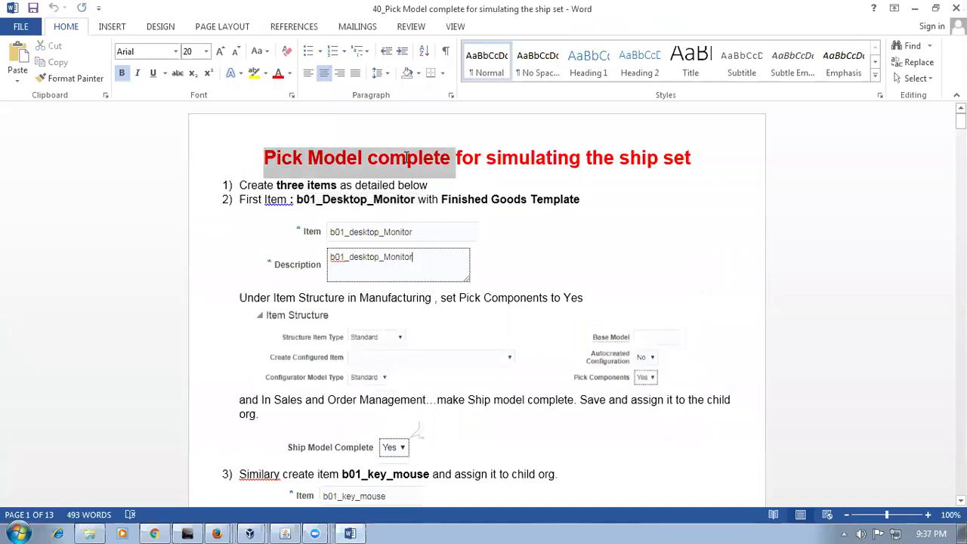
{"action": "key", "text": "alt+Tab"}
{"action": "scroll", "coordinate": [216, 370], "scroll_direction": "down", "scroll_amount": 2}
{"action": "scroll", "coordinate": [215, 370], "scroll_direction": "down", "scroll_amount": 1}
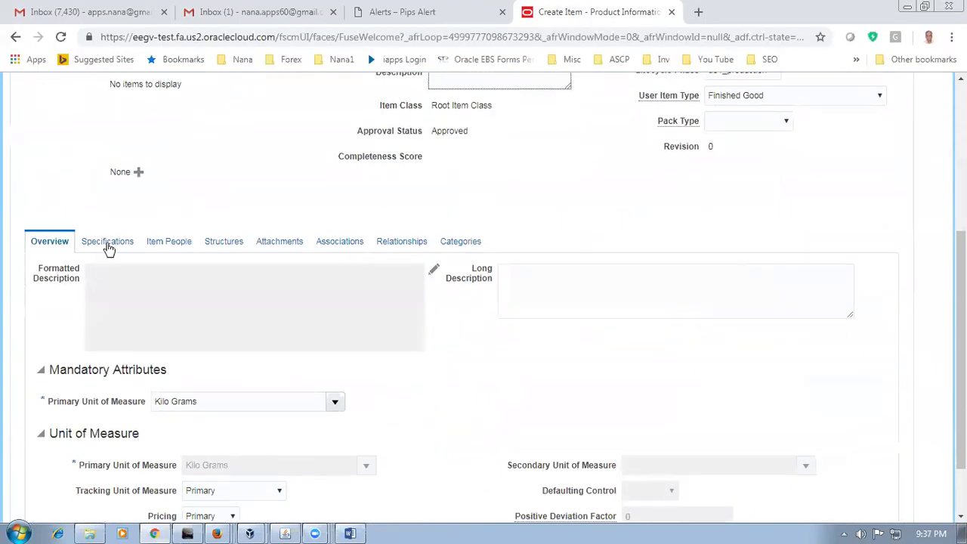
Show the item's Sales and Order Management specifications and review the Word guide.
{"action": "left_click", "coordinate": [105, 243]}
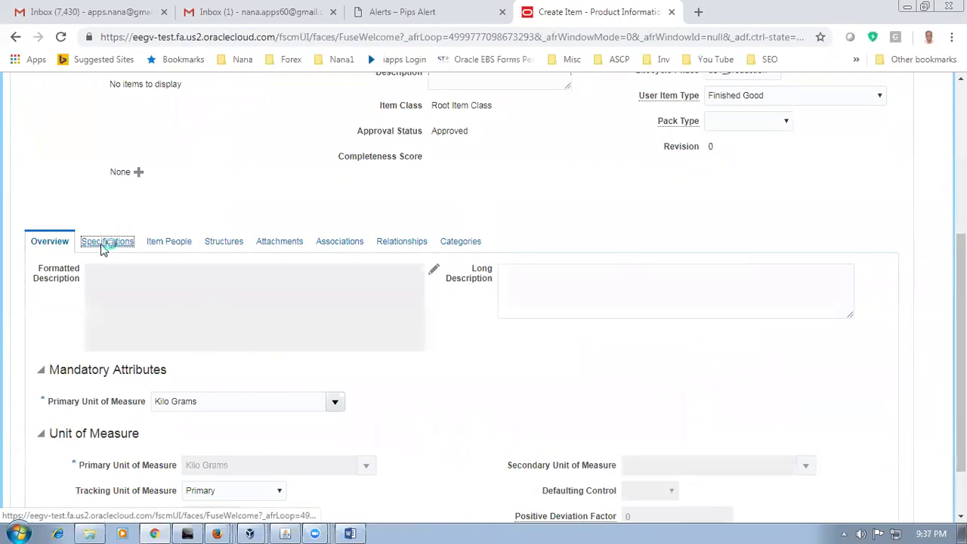
{"action": "scroll", "coordinate": [98, 441], "scroll_direction": "down", "scroll_amount": 2}
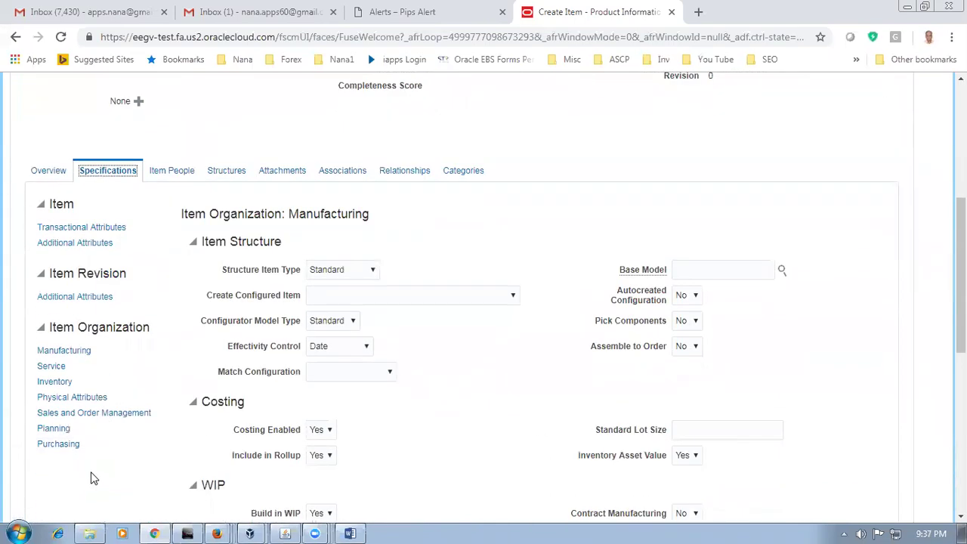
{"action": "left_click", "coordinate": [90, 414]}
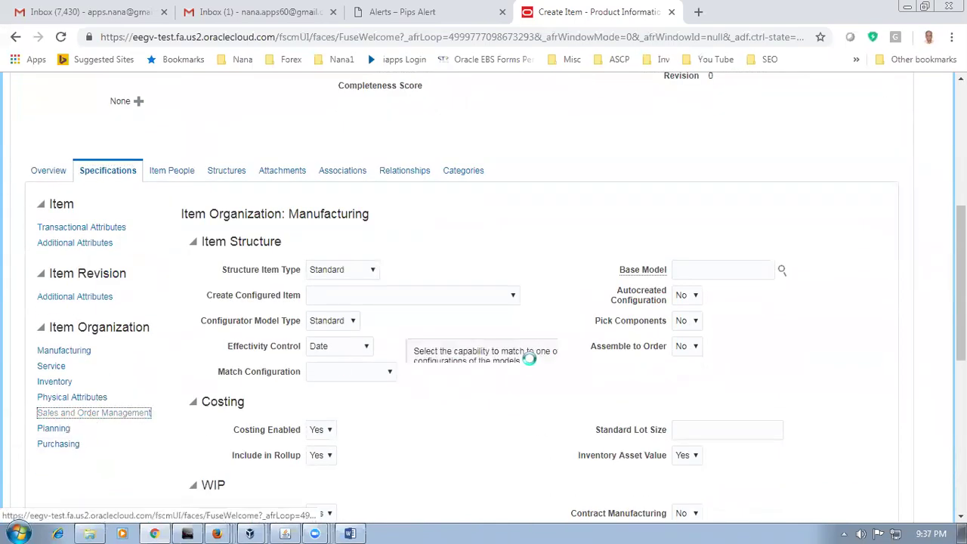
{"action": "scroll", "coordinate": [568, 454], "scroll_direction": "down", "scroll_amount": 4}
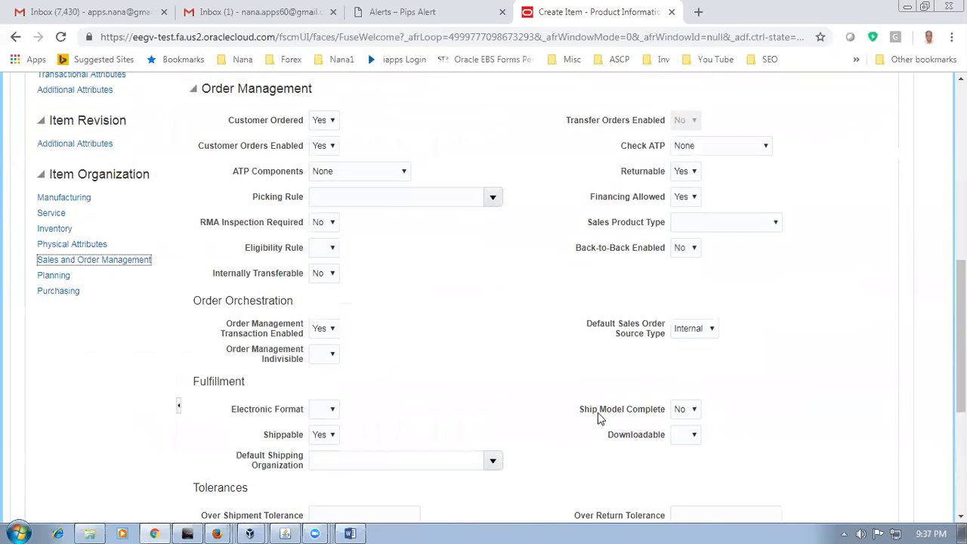
{"action": "key", "text": "alt+Tab"}
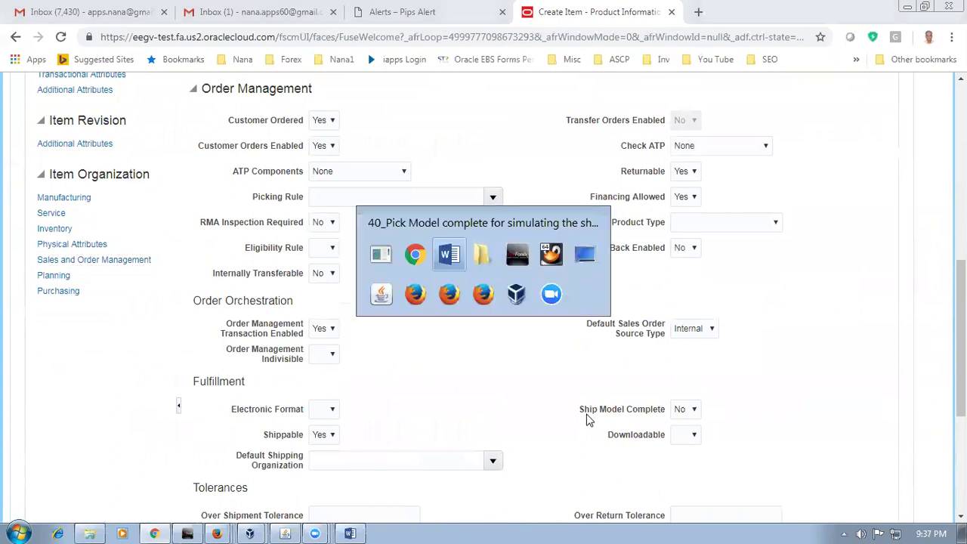
{"action": "left_click", "coordinate": [369, 168]}
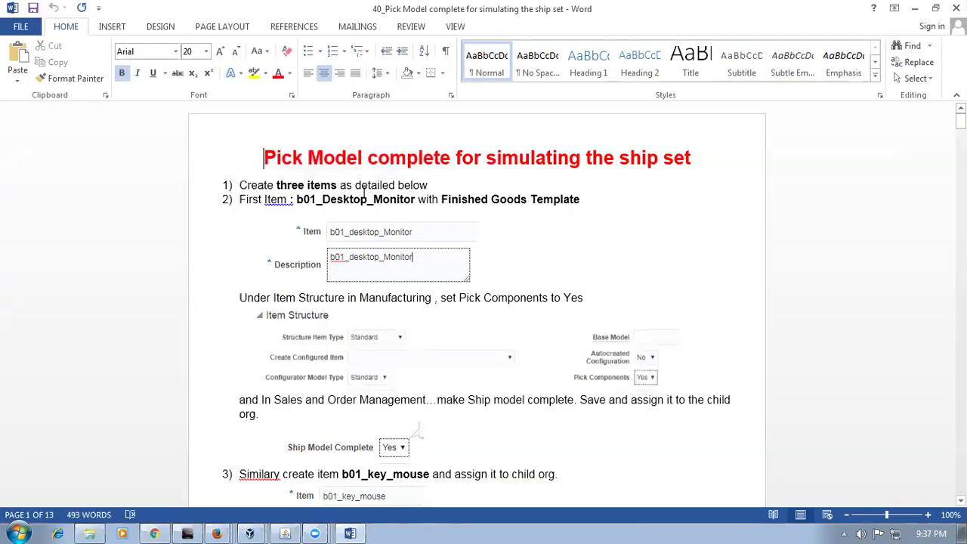
{"action": "key", "text": "alt+Tab"}
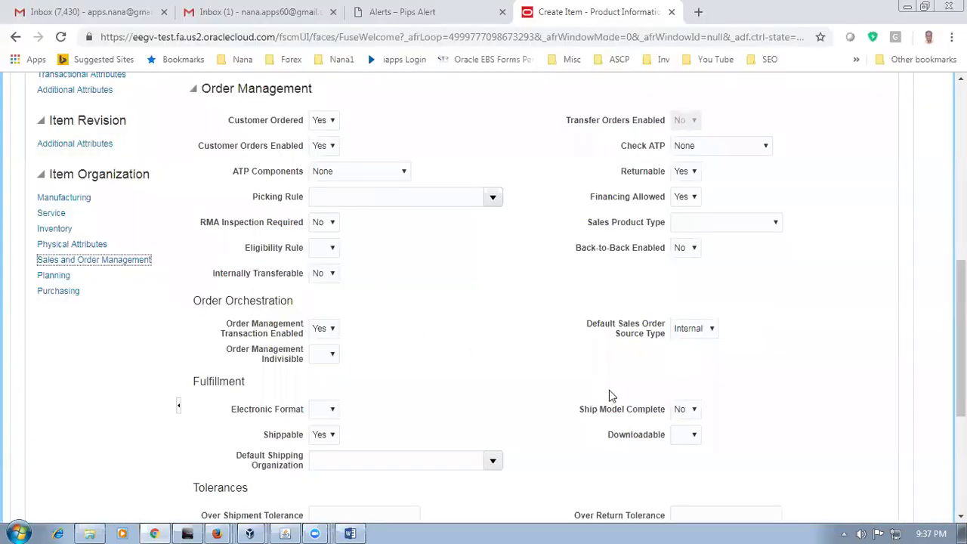
Set Ship Model Complete to Yes.
{"action": "left_click", "coordinate": [683, 411]}
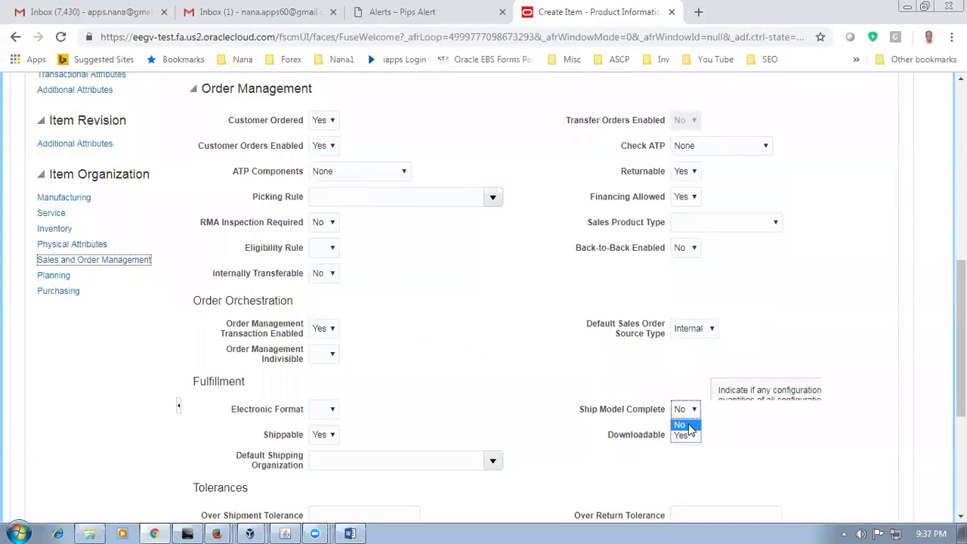
{"action": "left_click", "coordinate": [773, 415]}
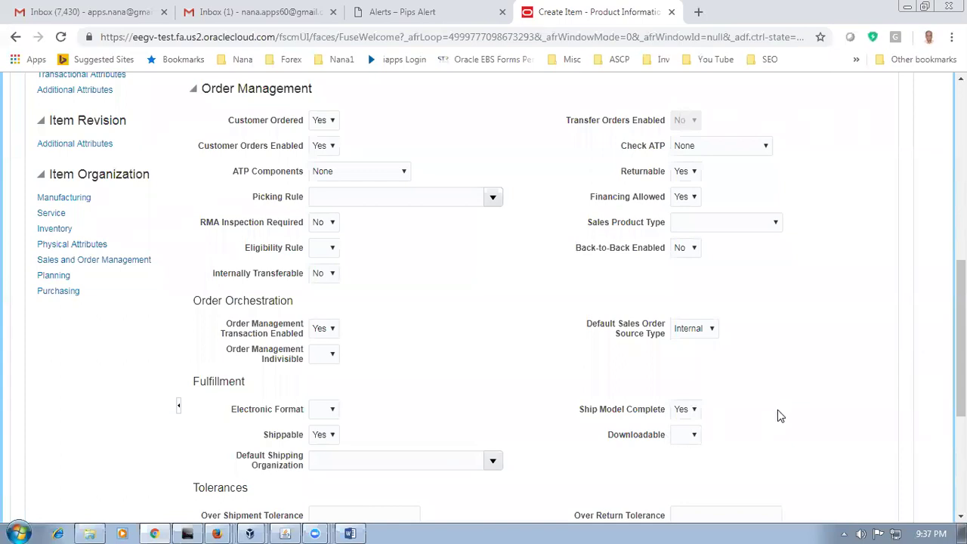
{"action": "scroll", "coordinate": [777, 416], "scroll_direction": "up", "scroll_amount": 6}
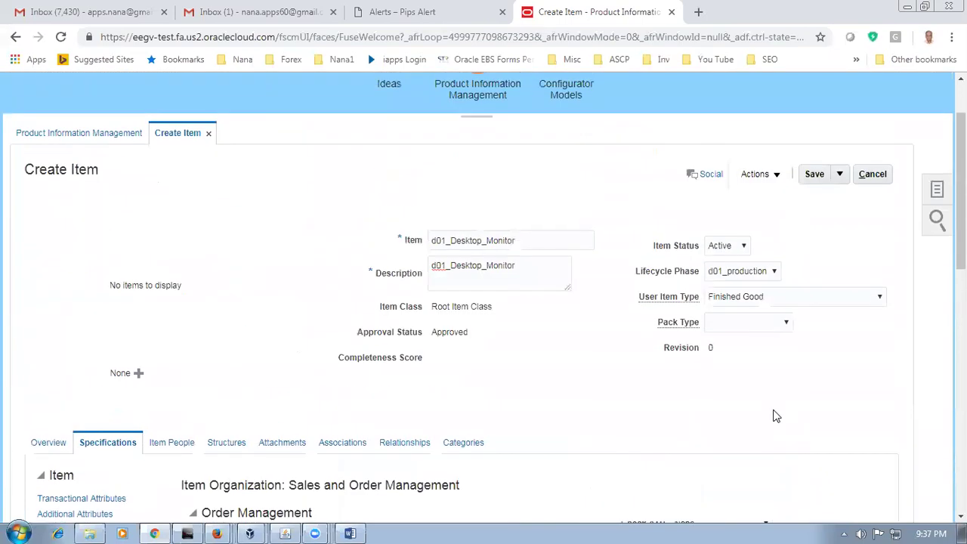
Save the item and highlight the error requiring Pick Components to be Yes.
{"action": "left_click", "coordinate": [812, 175]}
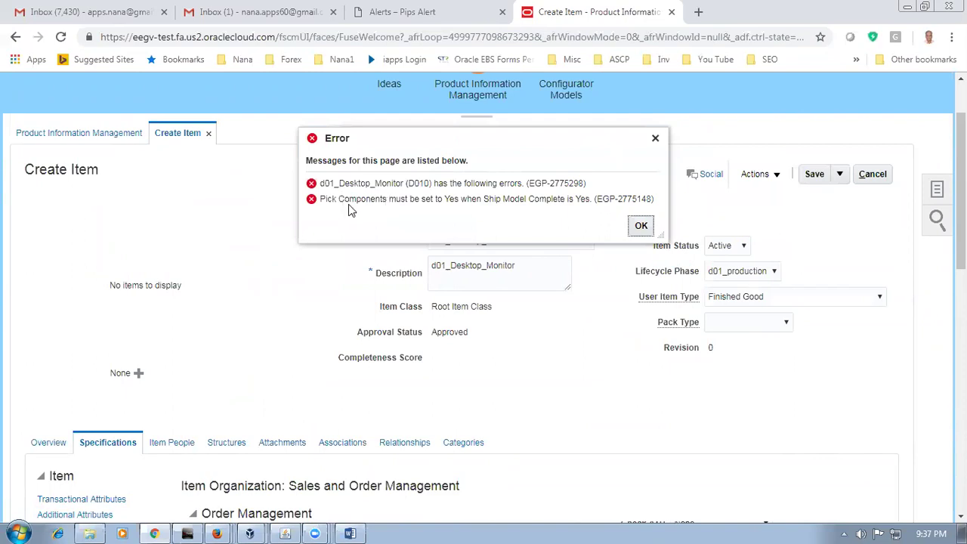
{"action": "left_click_drag", "start_coordinate": [334, 198], "coordinate": [456, 201]}
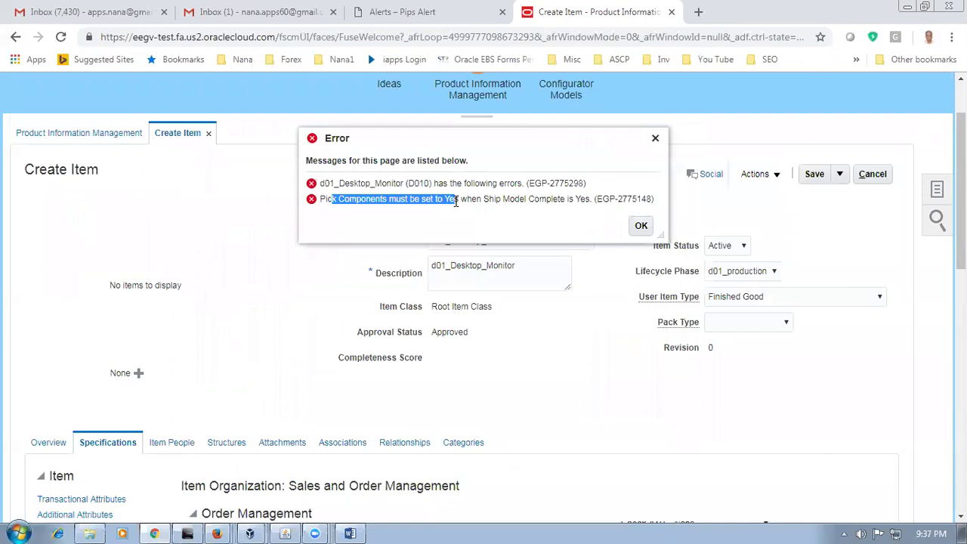
Dismiss the error and show the item's Manufacturing attributes.
{"action": "left_click", "coordinate": [641, 229]}
{"action": "scroll", "coordinate": [276, 326], "scroll_direction": "down", "scroll_amount": 3}
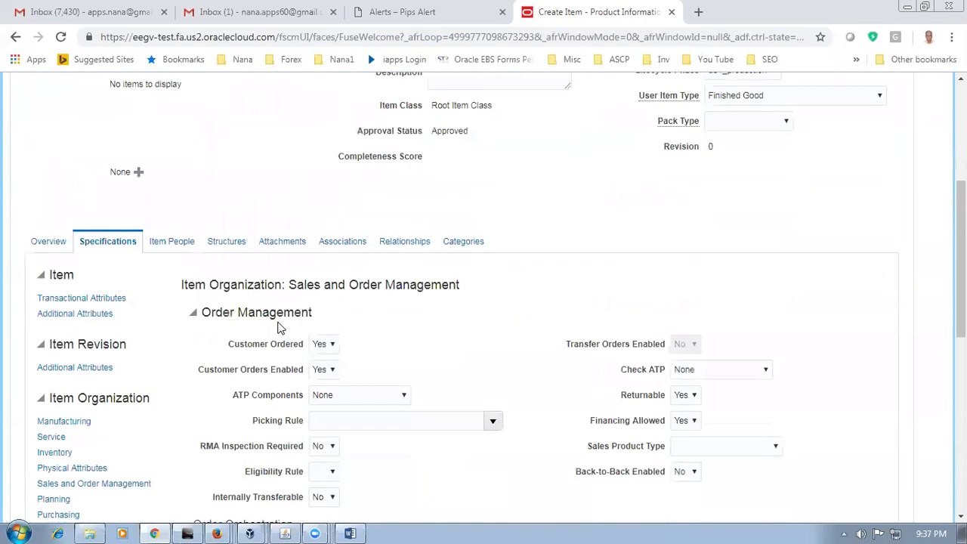
{"action": "scroll", "coordinate": [279, 327], "scroll_direction": "down", "scroll_amount": 3}
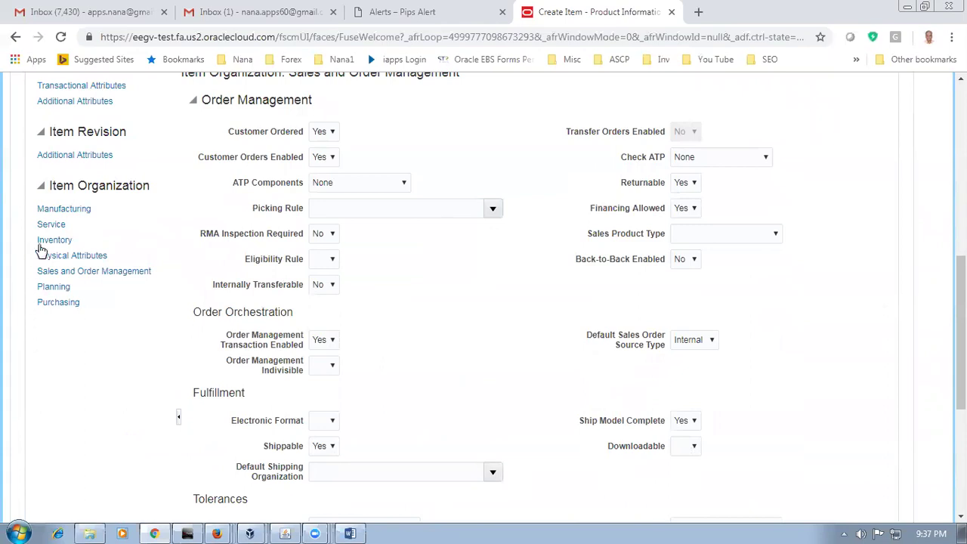
{"action": "left_click", "coordinate": [121, 272]}
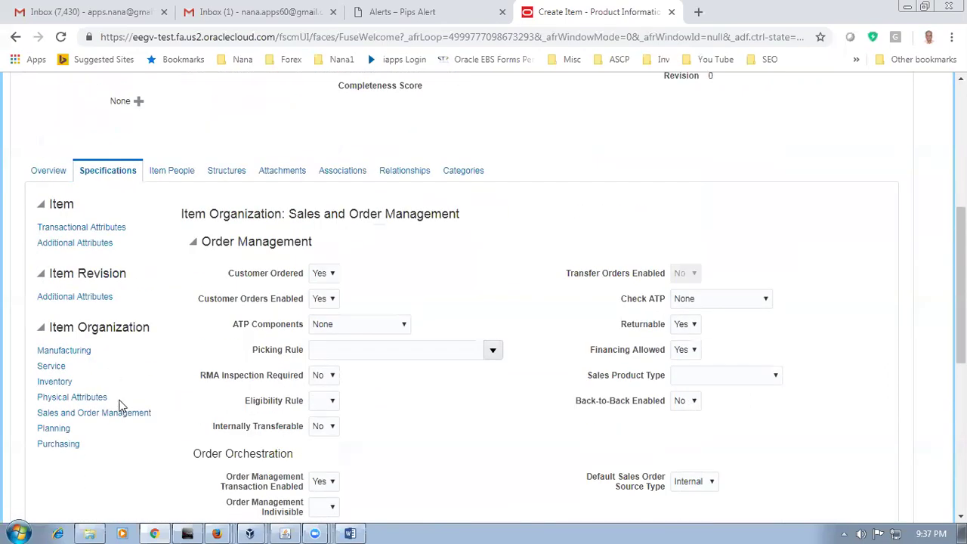
{"action": "left_click", "coordinate": [59, 353]}
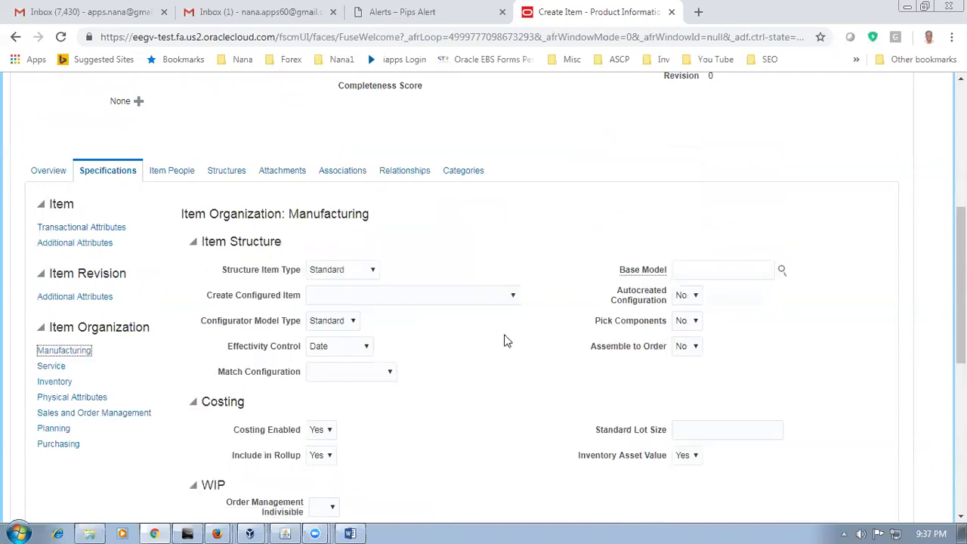
Set Pick Components to Yes and save d01_Desktop_Monitor.
{"action": "left_click", "coordinate": [695, 321]}
{"action": "left_click", "coordinate": [684, 347]}
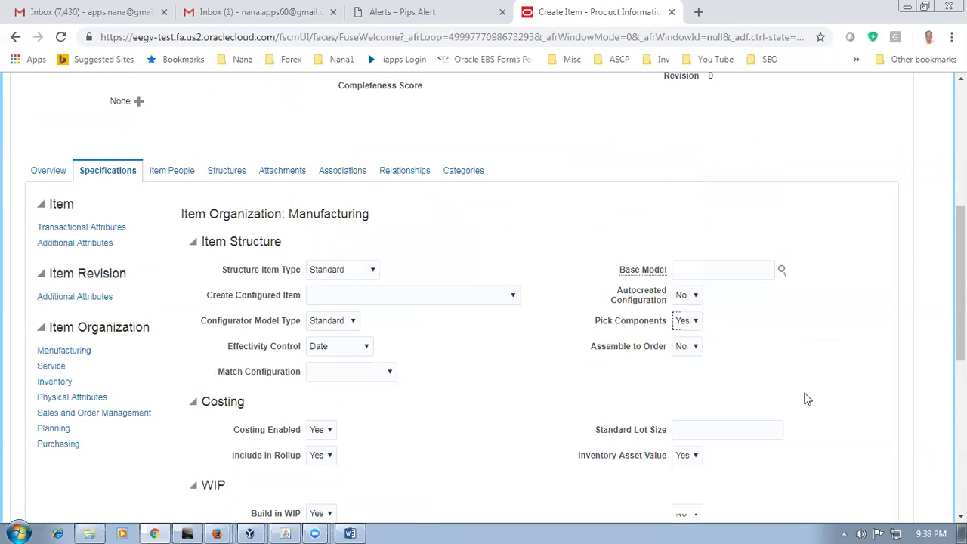
{"action": "scroll", "coordinate": [805, 401], "scroll_direction": "up", "scroll_amount": 5}
{"action": "left_click", "coordinate": [820, 256]}
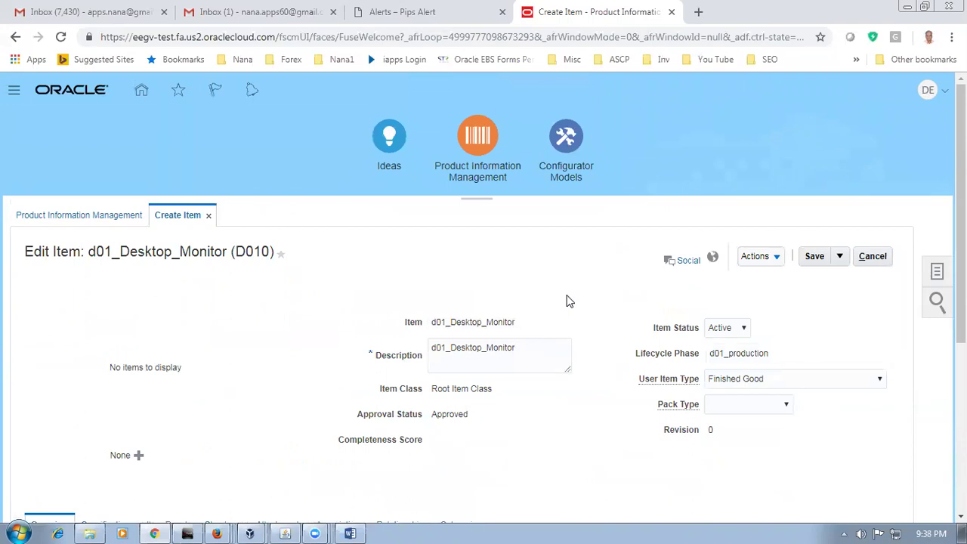
{"action": "scroll", "coordinate": [569, 302], "scroll_direction": "down", "scroll_amount": 4}
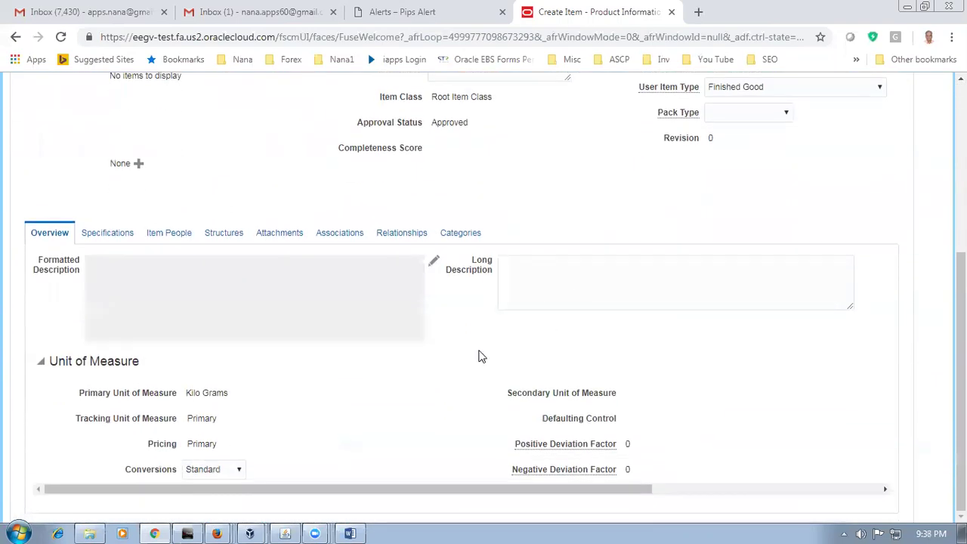
Verify Pick Components and Ship Model Complete both show Yes, then view the item's organization associations.
{"action": "left_click", "coordinate": [112, 235]}
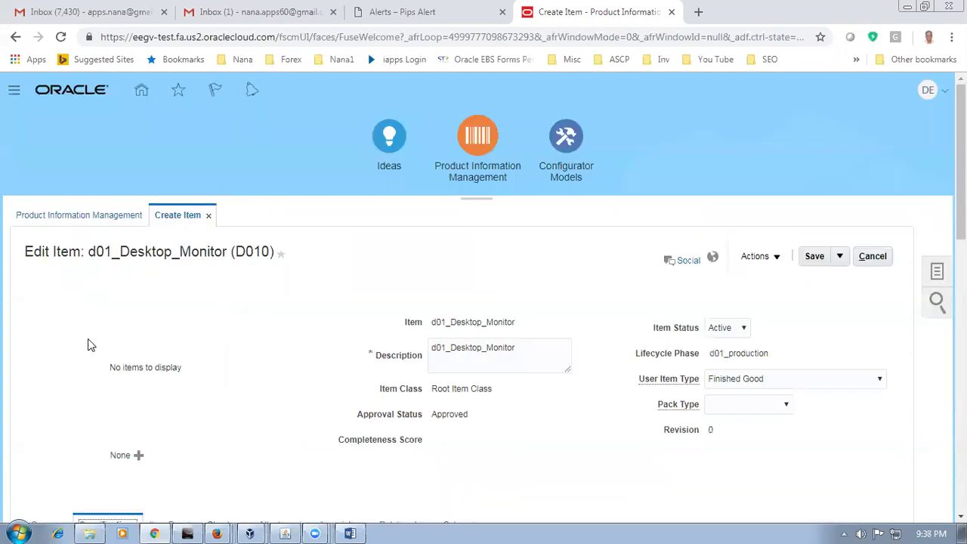
{"action": "scroll", "coordinate": [89, 395], "scroll_direction": "down", "scroll_amount": 4}
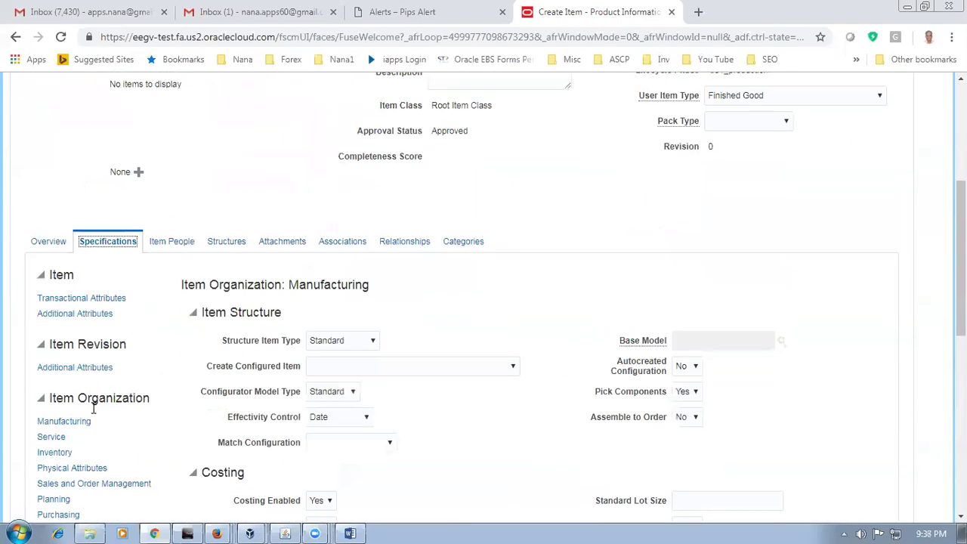
{"action": "left_click", "coordinate": [57, 423]}
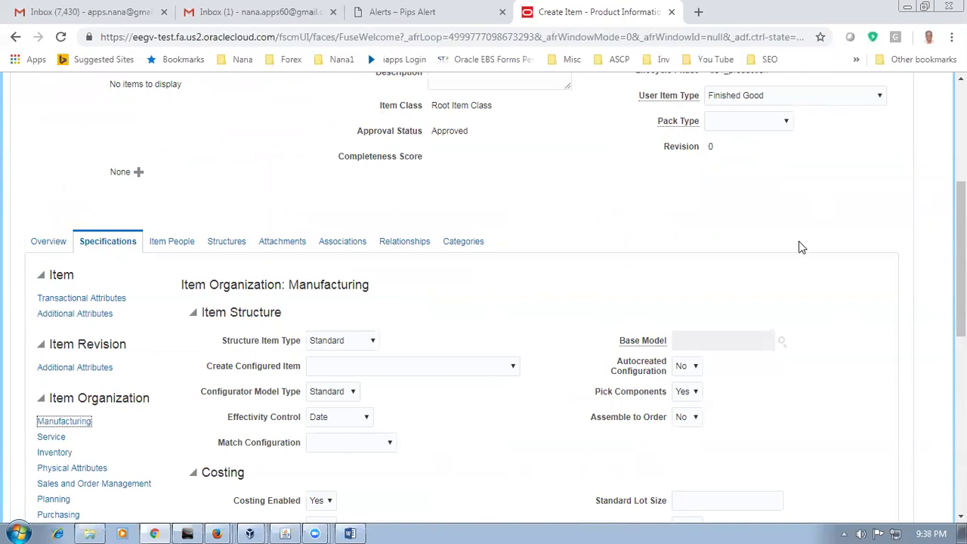
{"action": "scroll", "coordinate": [798, 241], "scroll_direction": "down", "scroll_amount": 3}
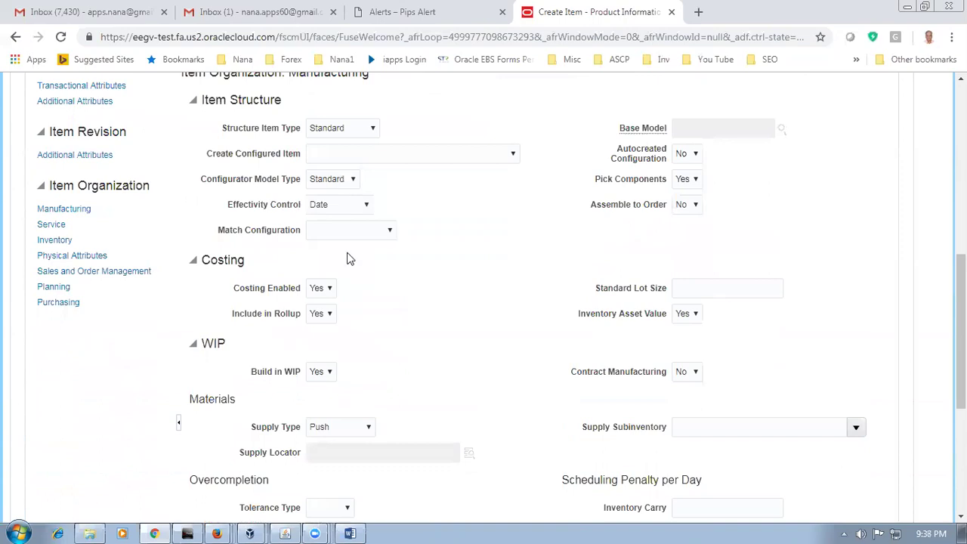
{"action": "left_click", "coordinate": [104, 274]}
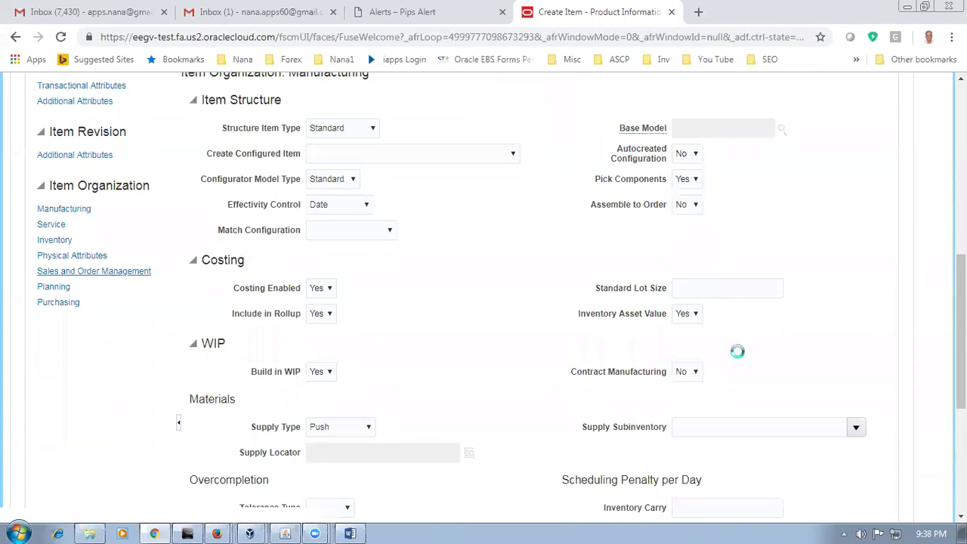
{"action": "scroll", "coordinate": [778, 297], "scroll_direction": "up", "scroll_amount": 4}
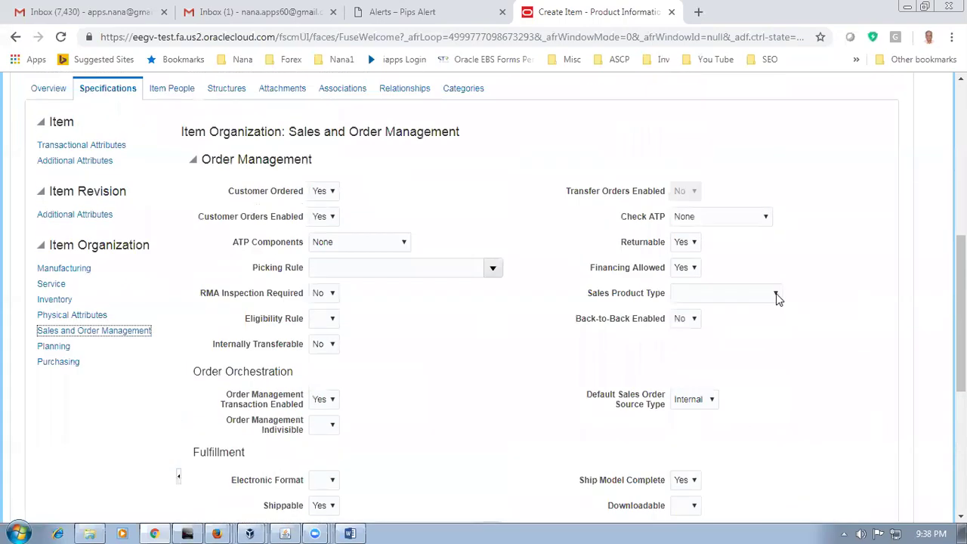
{"action": "scroll", "coordinate": [325, 268], "scroll_direction": "up", "scroll_amount": 1}
{"action": "left_click", "coordinate": [344, 166]}
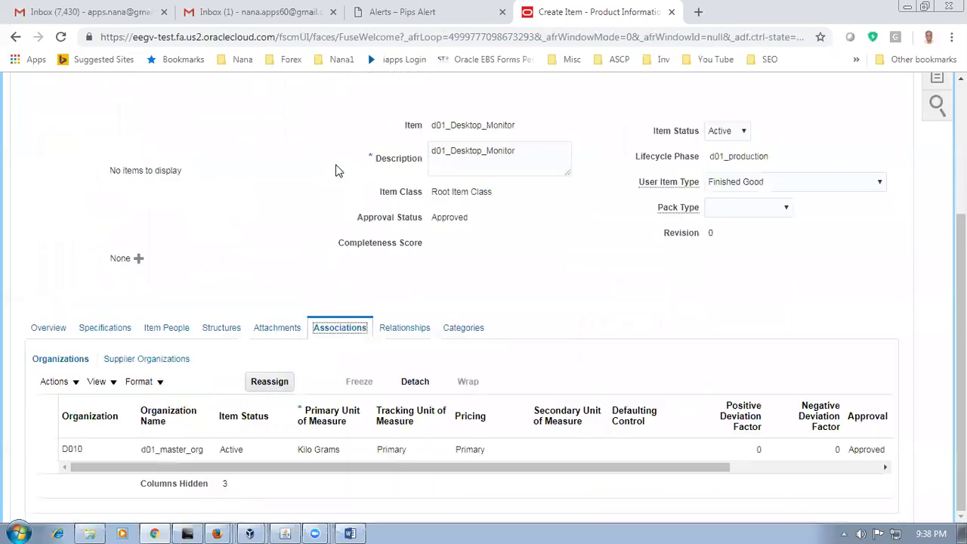
Associate organization D011 with the d01_Desktop_Monitor item.
{"action": "left_click", "coordinate": [46, 382]}
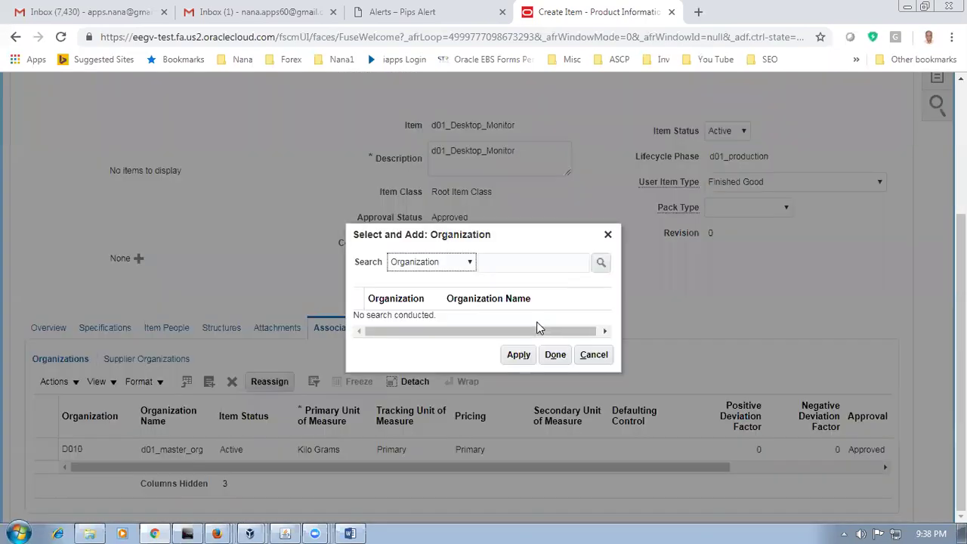
{"action": "left_click", "coordinate": [510, 263]}
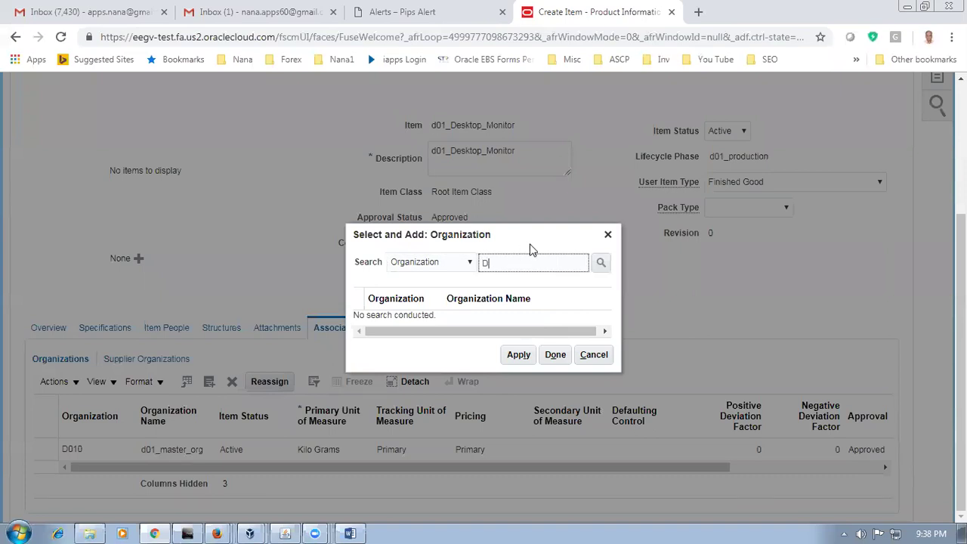
{"action": "type", "text": "D011"}
{"action": "key", "text": "Return"}
{"action": "left_click", "coordinate": [519, 321]}
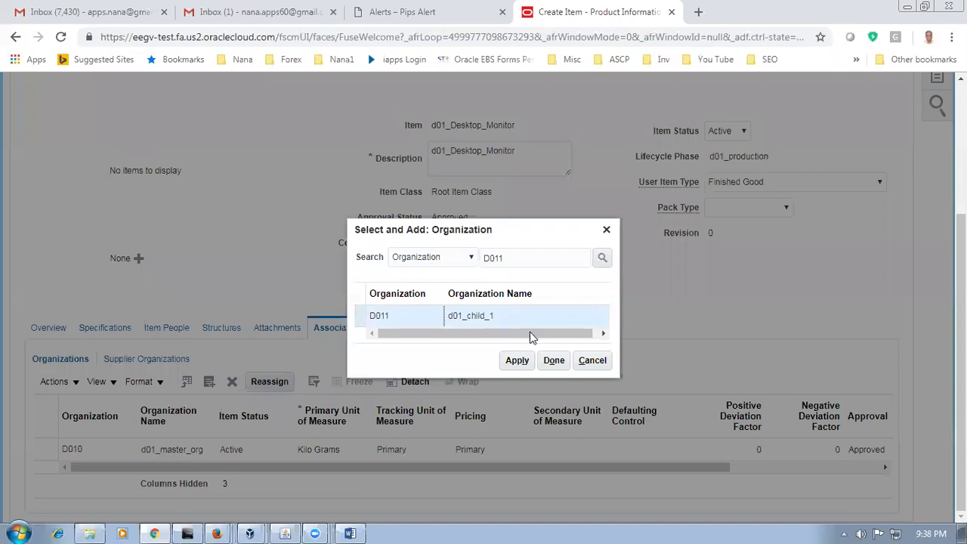
{"action": "left_click", "coordinate": [517, 360]}
{"action": "left_click", "coordinate": [554, 361]}
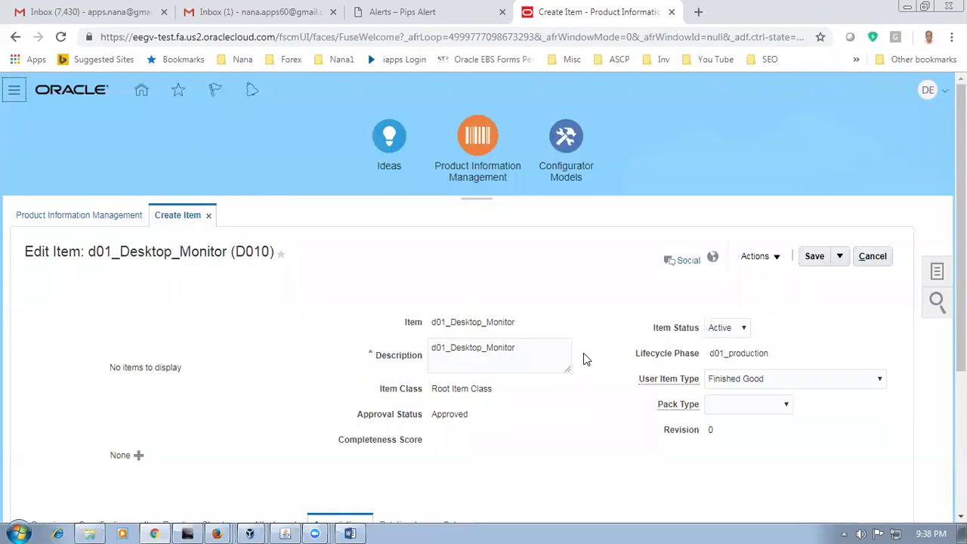
Save and close d01_Desktop_Monitor, then switch to the Word instructions.
{"action": "scroll", "coordinate": [589, 361], "scroll_direction": "down", "scroll_amount": 3}
{"action": "scroll", "coordinate": [589, 360], "scroll_direction": "up", "scroll_amount": 2}
{"action": "scroll", "coordinate": [587, 354], "scroll_direction": "up", "scroll_amount": 1}
{"action": "left_click", "coordinate": [839, 257]}
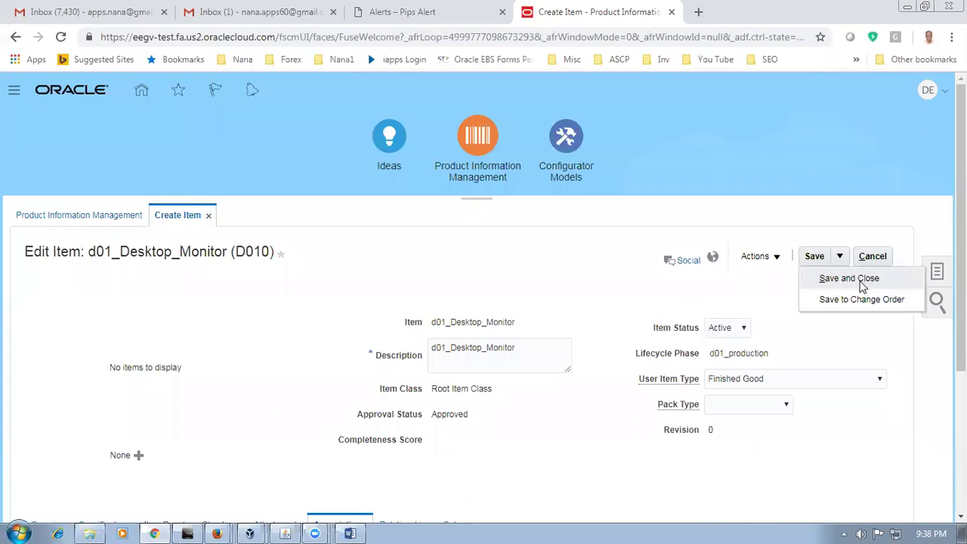
{"action": "left_click", "coordinate": [860, 281]}
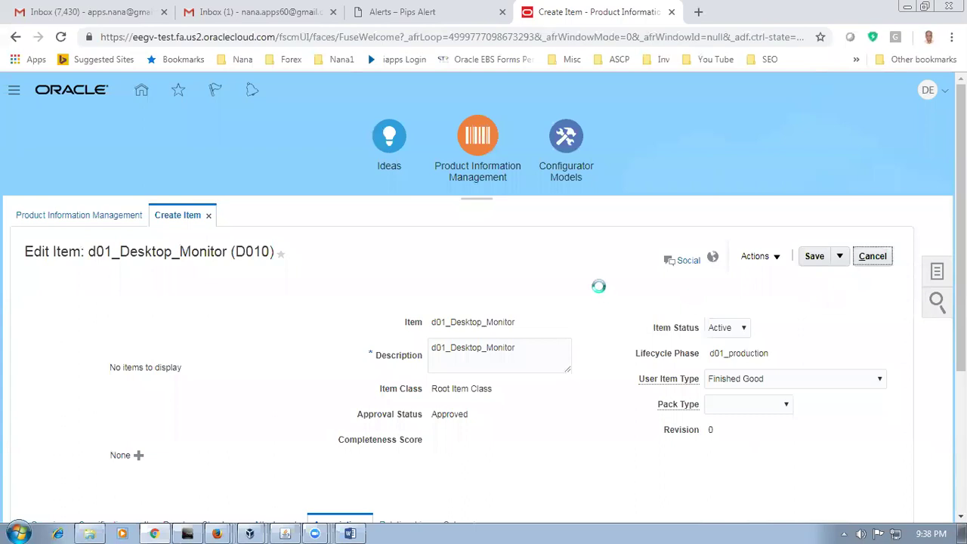
{"action": "key", "text": "alt+Tab"}
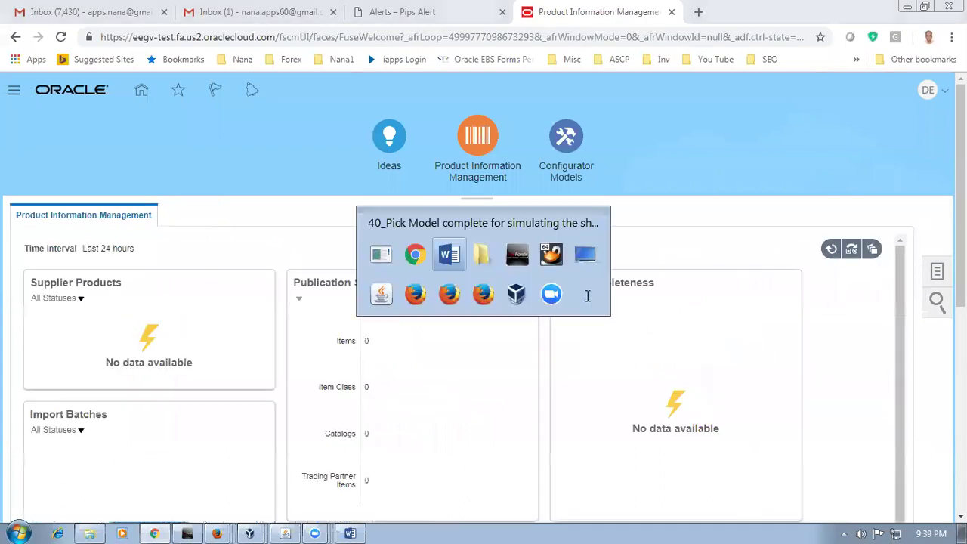
Copy b01_key_mouse from step 3 of the Word instructions and return to Oracle.
{"action": "scroll", "coordinate": [468, 347], "scroll_direction": "down", "scroll_amount": 2}
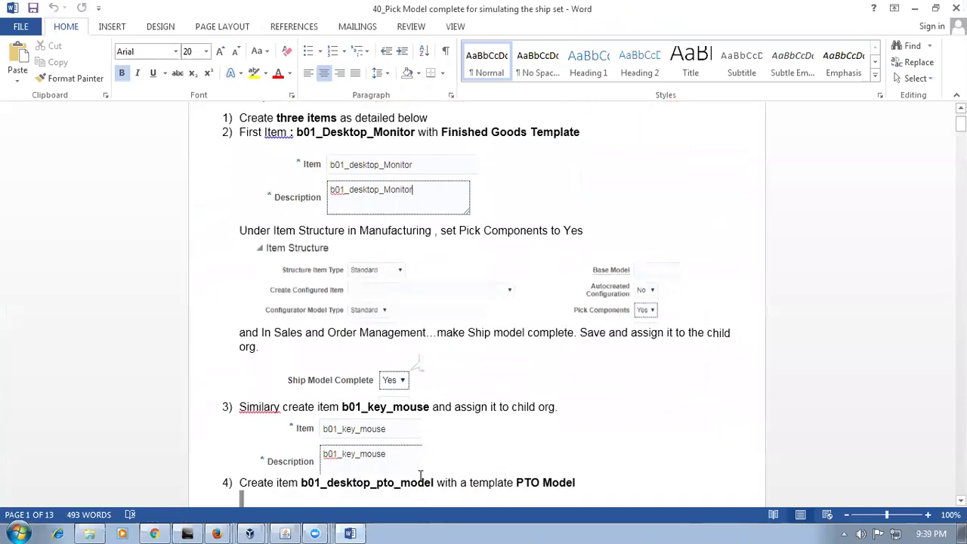
{"action": "left_click", "coordinate": [381, 409]}
{"action": "left_click_drag", "start_coordinate": [342, 407], "coordinate": [430, 408]}
{"action": "key", "text": "ctrl+c"}
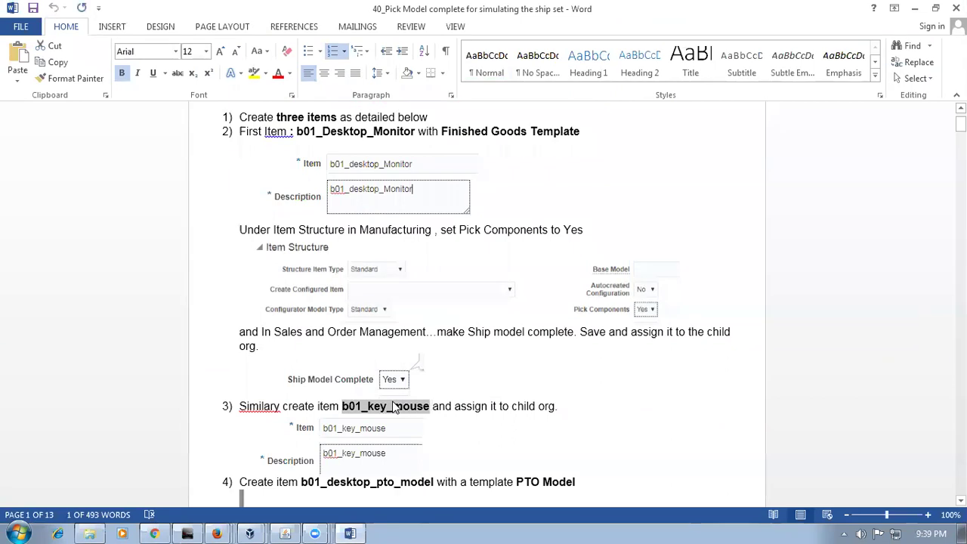
{"action": "key", "text": "alt+Tab"}
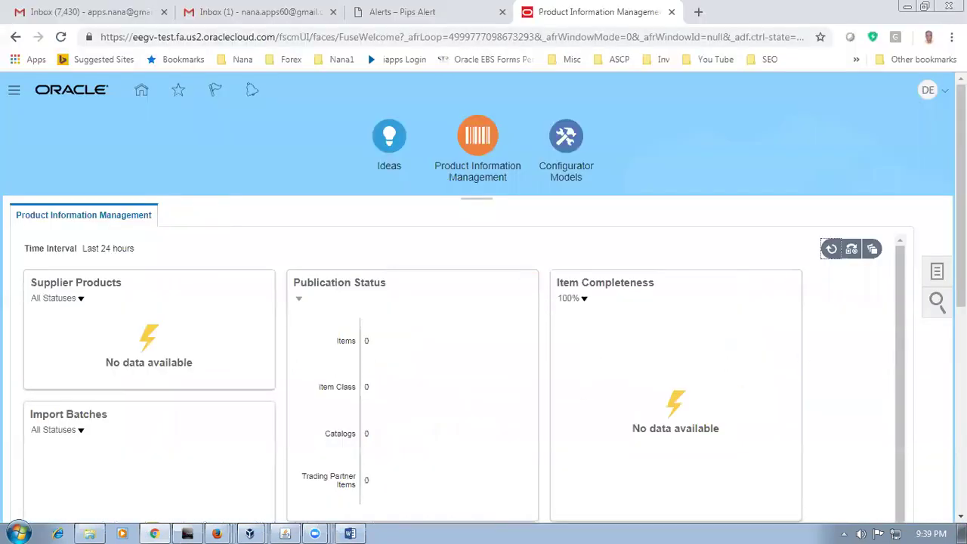
Start a new item in D010 d01_master_org with Root Item Class.
{"action": "left_click", "coordinate": [938, 274]}
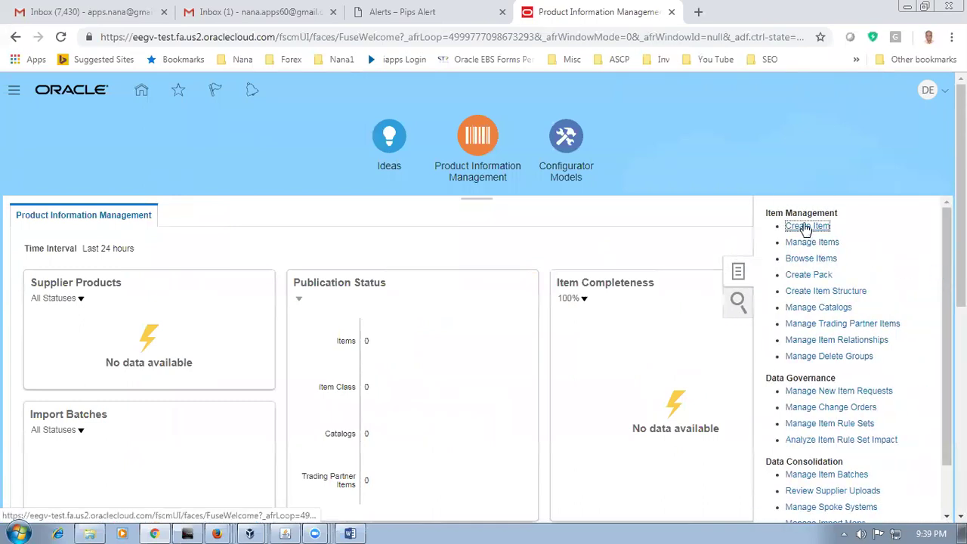
{"action": "left_click", "coordinate": [807, 226]}
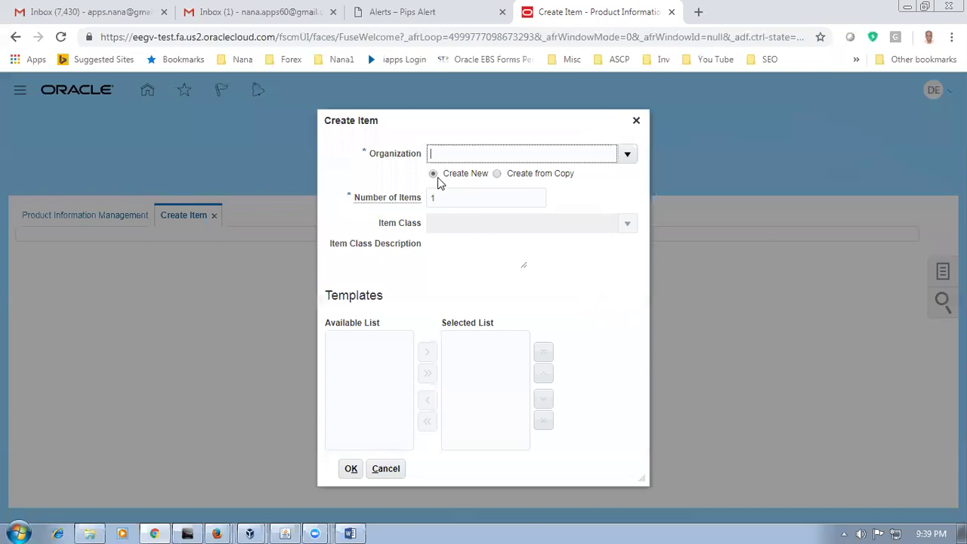
{"action": "type", "text": "d01"}
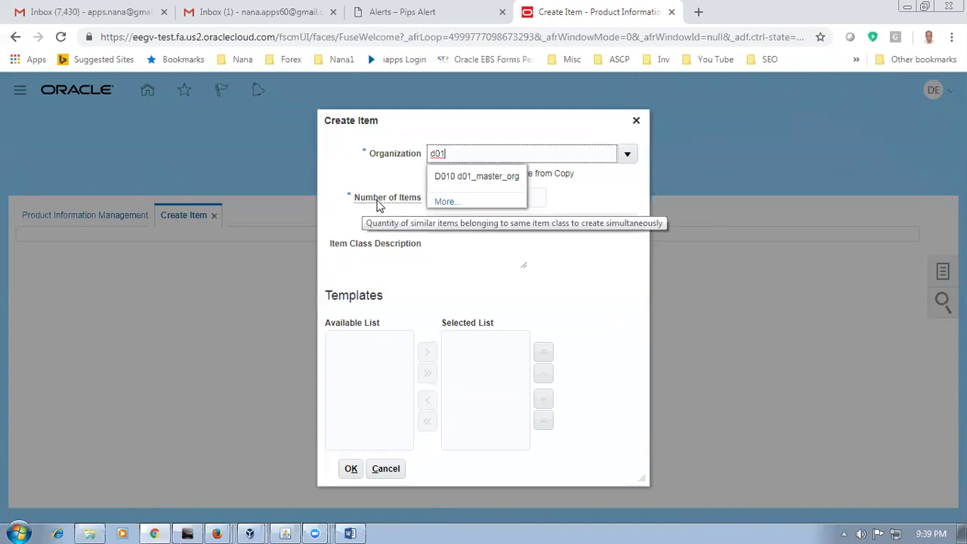
{"action": "left_click", "coordinate": [483, 177]}
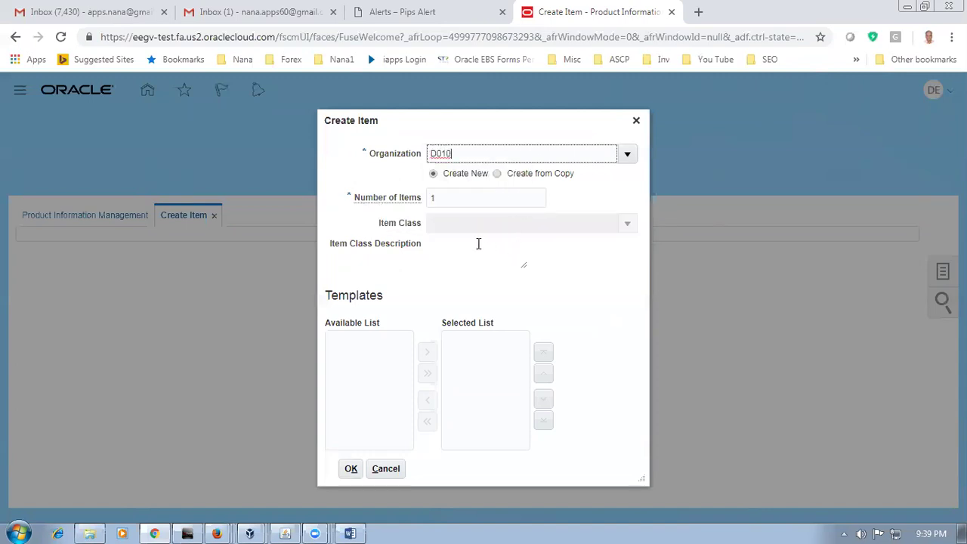
{"action": "left_click", "coordinate": [477, 231]}
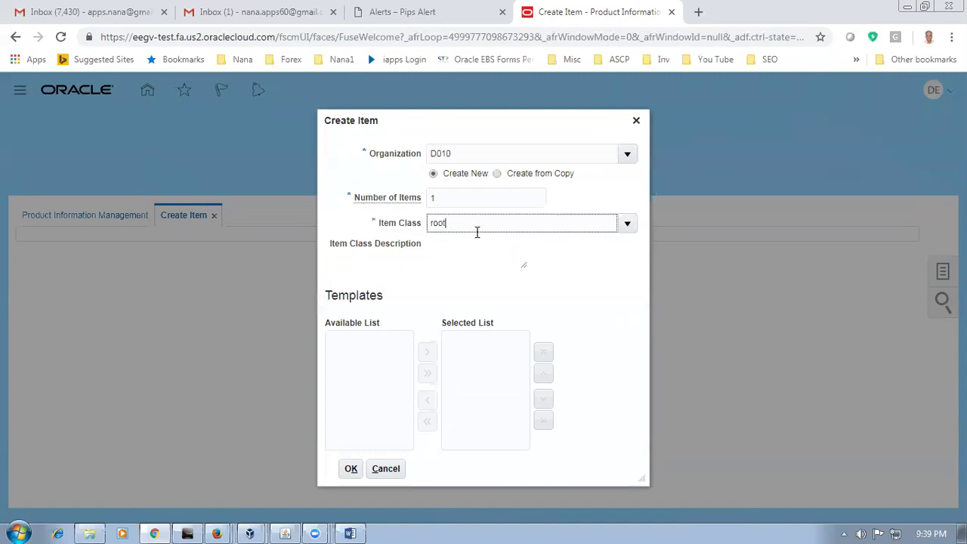
{"action": "type", "text": "root"}
{"action": "left_click", "coordinate": [471, 248]}
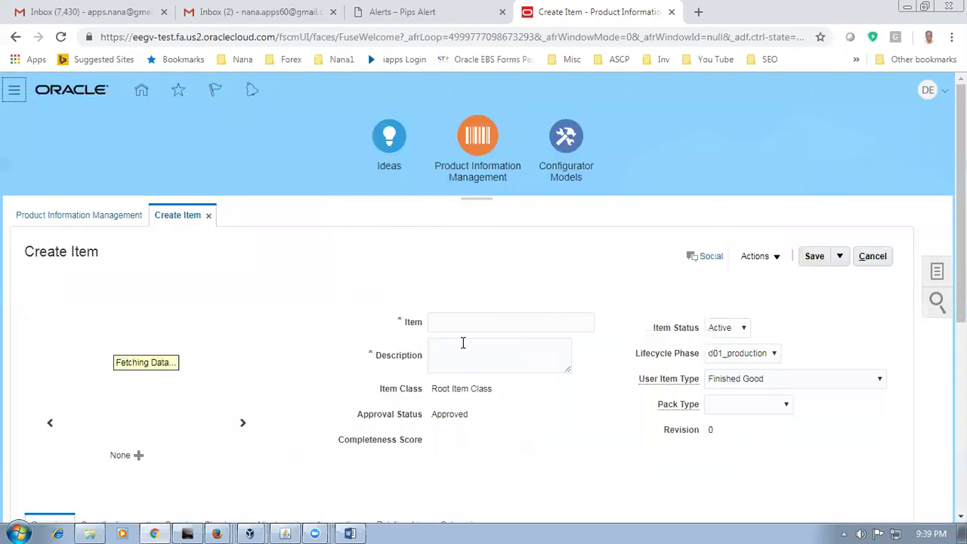
{"action": "left_click", "coordinate": [461, 324]}
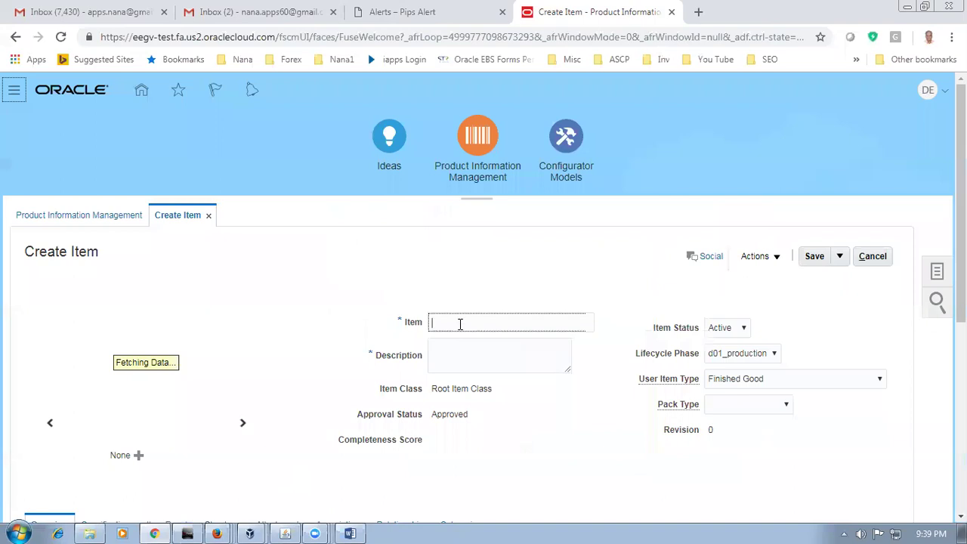
Enter d01_key_mouse as both the item name and the description.
{"action": "key", "text": "ctrl+v"}
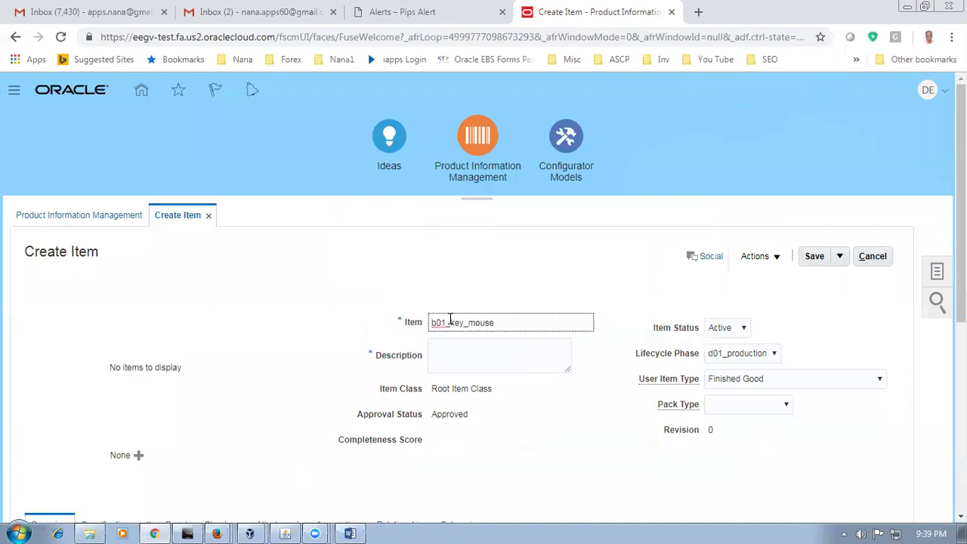
{"action": "key", "text": "Delete"}
{"action": "type", "text": "d"}
{"action": "left_click_drag", "start_coordinate": [506, 327], "coordinate": [393, 341]}
{"action": "key", "text": "ctrl+c"}
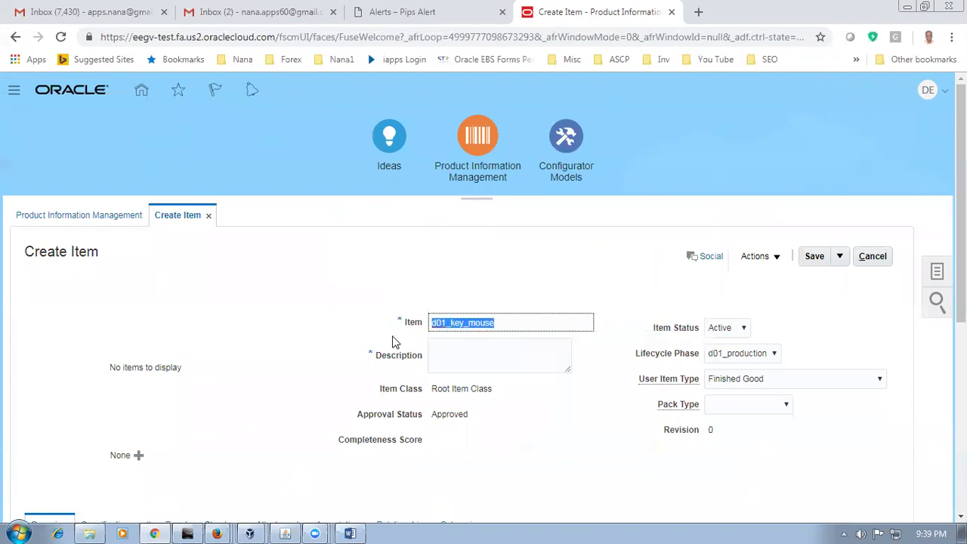
{"action": "left_click", "coordinate": [458, 354]}
{"action": "key", "text": "ctrl+v"}
{"action": "scroll", "coordinate": [329, 374], "scroll_direction": "down", "scroll_amount": 3}
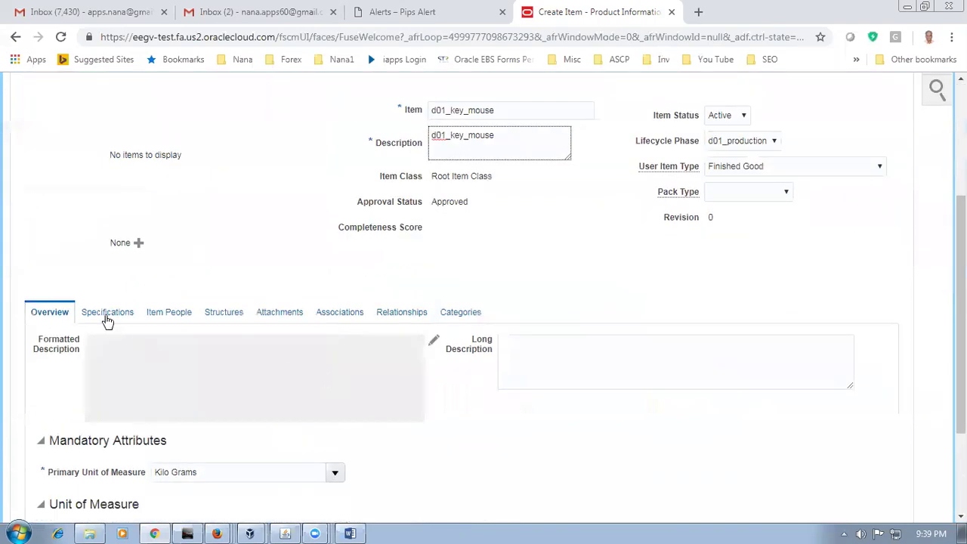
Set Pick Components to Yes in the Manufacturing specifications.
{"action": "left_click", "coordinate": [107, 320]}
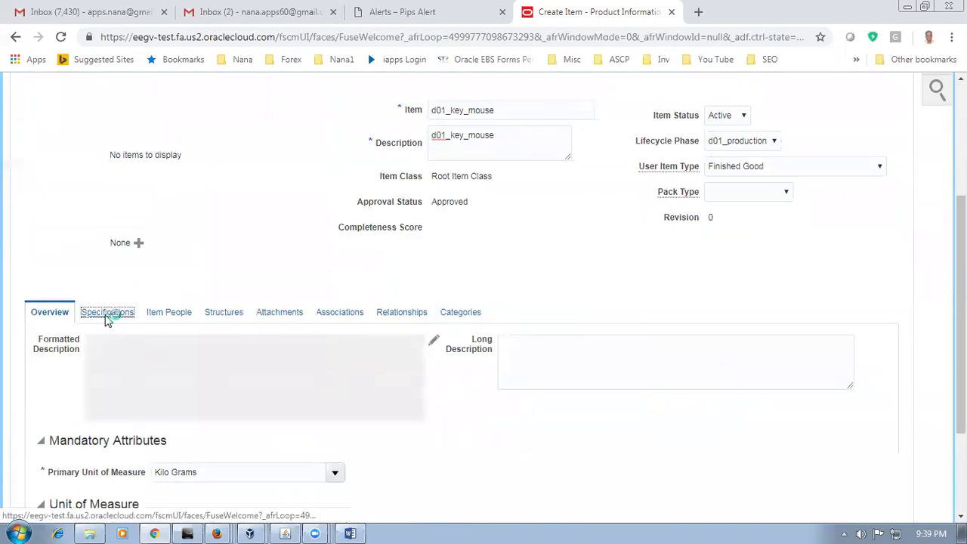
{"action": "scroll", "coordinate": [73, 447], "scroll_direction": "down", "scroll_amount": 2}
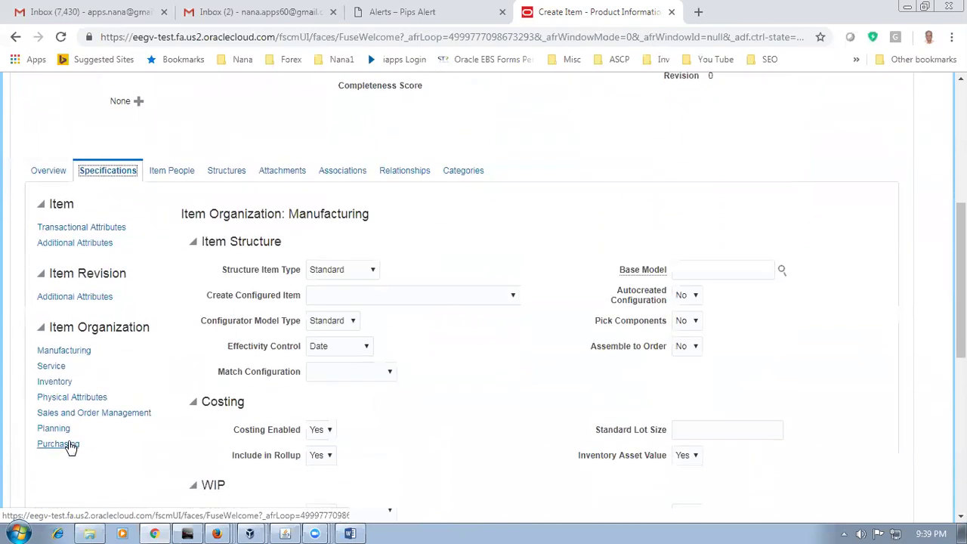
{"action": "left_click", "coordinate": [65, 350]}
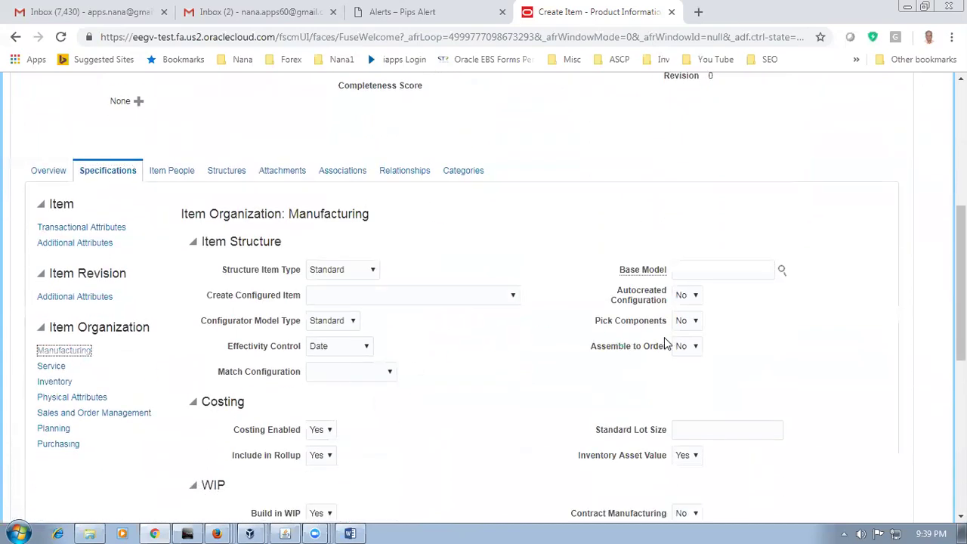
{"action": "left_click", "coordinate": [684, 322]}
{"action": "left_click", "coordinate": [684, 345]}
{"action": "key", "text": "Tab"}
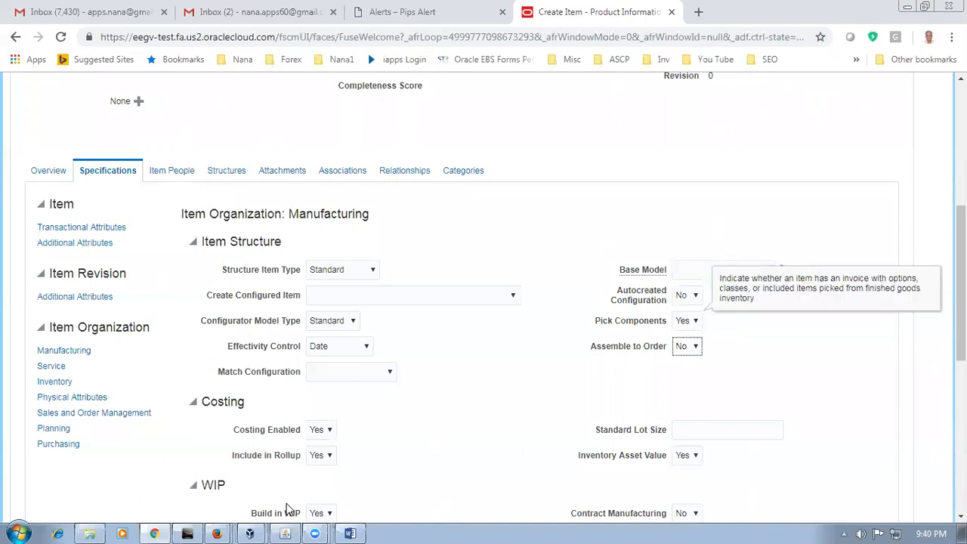
Set Ship Model Complete to Yes under Sales and Order Management.
{"action": "left_click", "coordinate": [78, 415]}
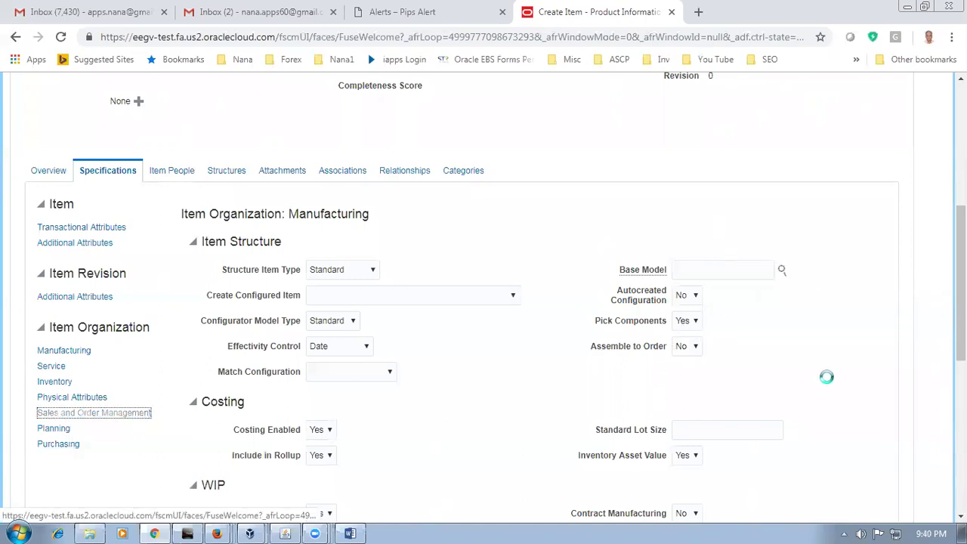
{"action": "scroll", "coordinate": [818, 387], "scroll_direction": "down", "scroll_amount": 3}
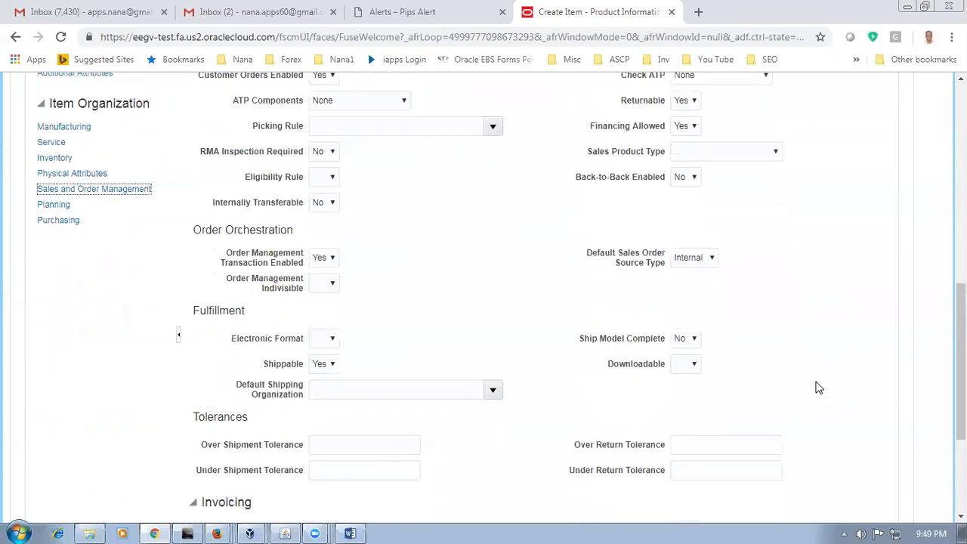
{"action": "left_click", "coordinate": [676, 341]}
{"action": "left_click", "coordinate": [680, 365]}
{"action": "scroll", "coordinate": [832, 354], "scroll_direction": "up", "scroll_amount": 3}
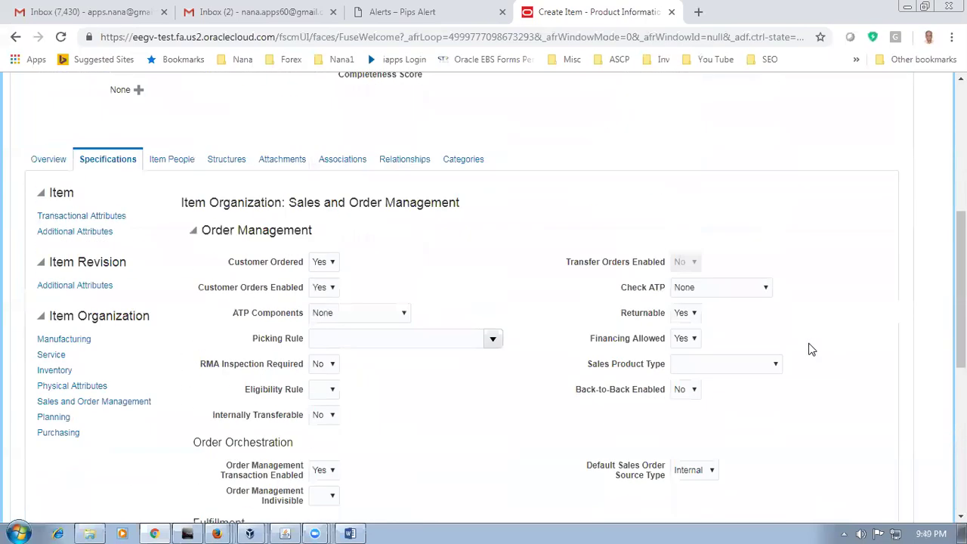
Begin adding an organization through Associations > Actions > Select and Add.
{"action": "left_click", "coordinate": [354, 163]}
{"action": "left_click", "coordinate": [353, 163]}
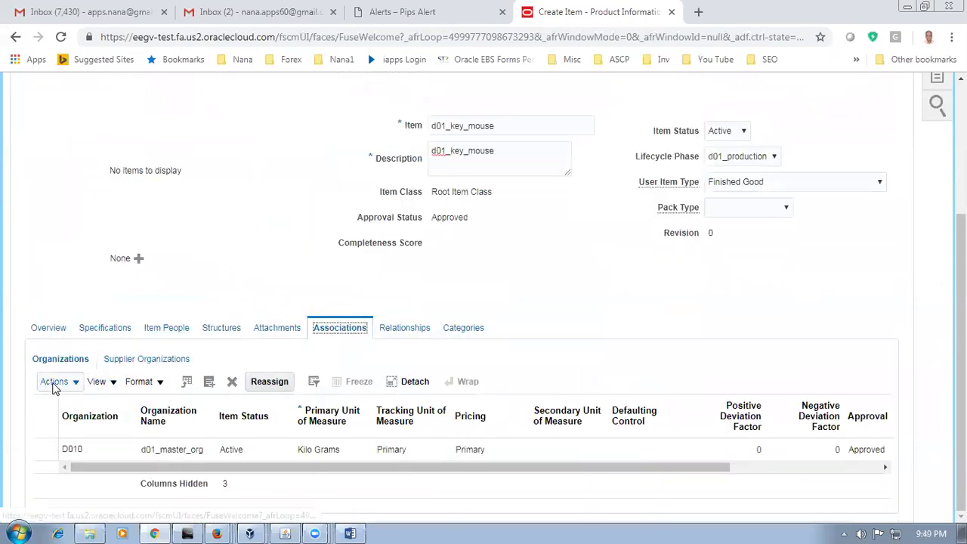
{"action": "left_click", "coordinate": [54, 382]}
{"action": "left_click", "coordinate": [76, 429]}
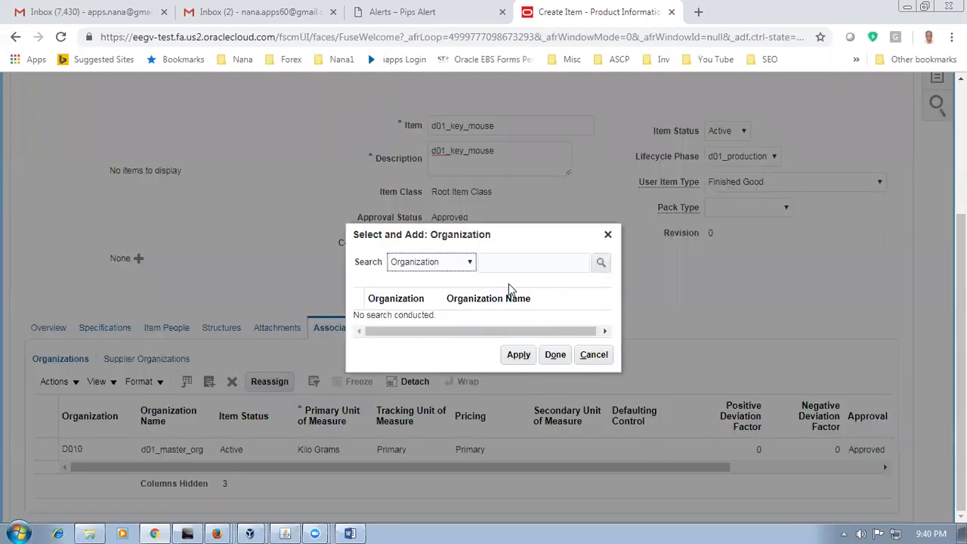
{"action": "left_click", "coordinate": [505, 261]}
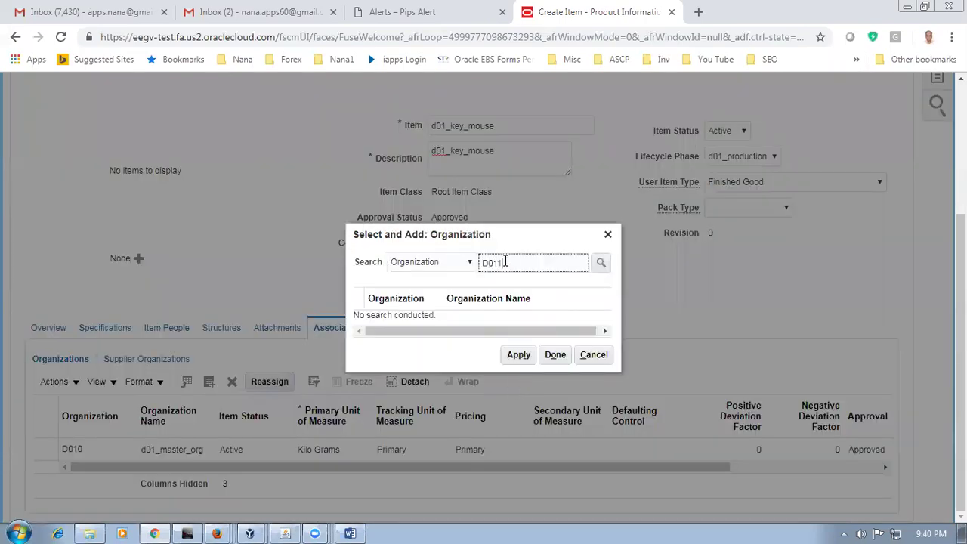
Search for D011 and add organization D011 d01_child_1 to the item.
{"action": "key", "text": "Return"}
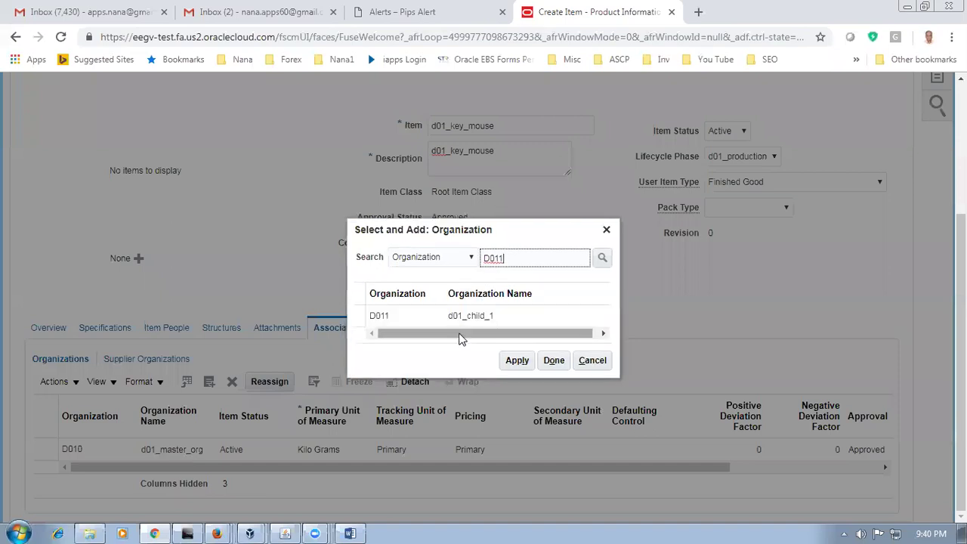
{"action": "left_click", "coordinate": [460, 316]}
{"action": "left_click", "coordinate": [520, 360]}
{"action": "left_click", "coordinate": [560, 362]}
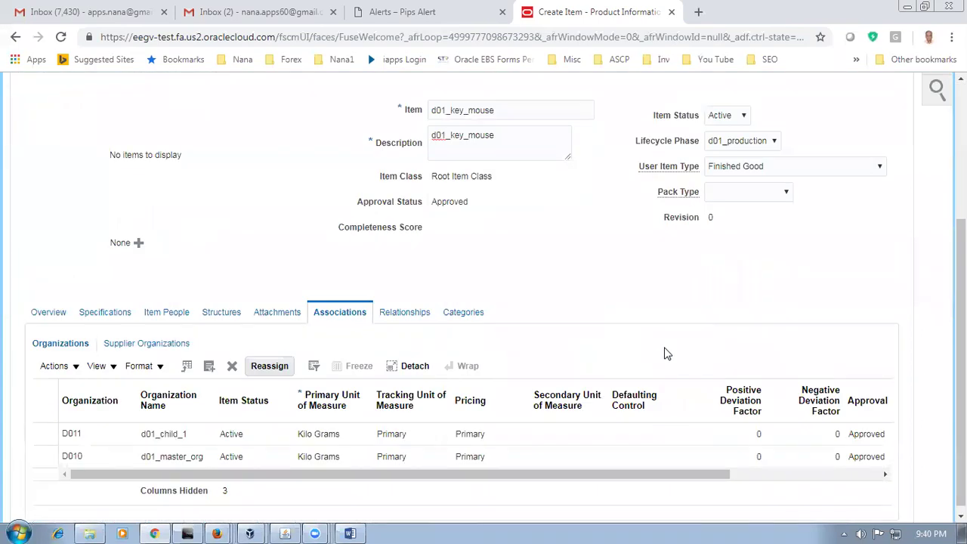
Save and close the d01_key_mouse item.
{"action": "scroll", "coordinate": [665, 353], "scroll_direction": "up", "scroll_amount": 3}
{"action": "left_click", "coordinate": [839, 257]}
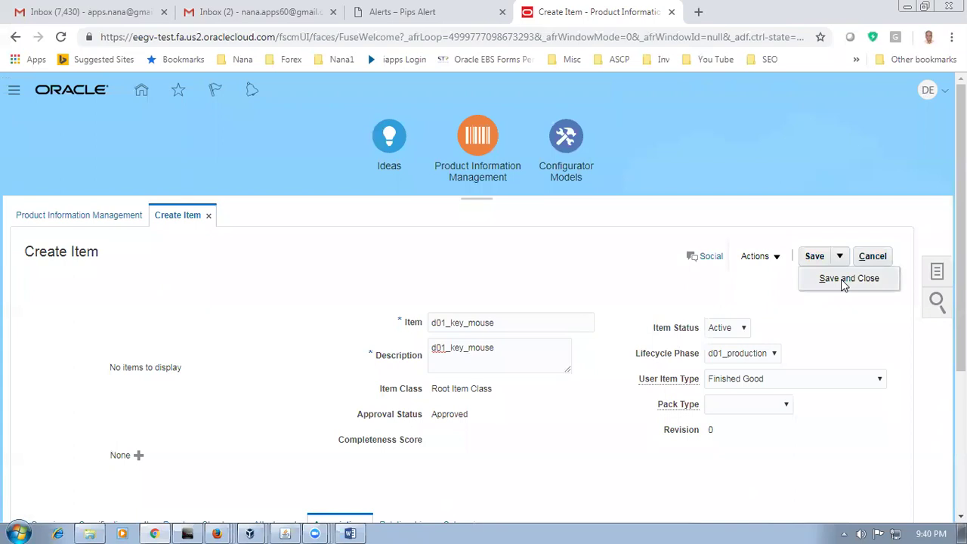
{"action": "left_click", "coordinate": [844, 279]}
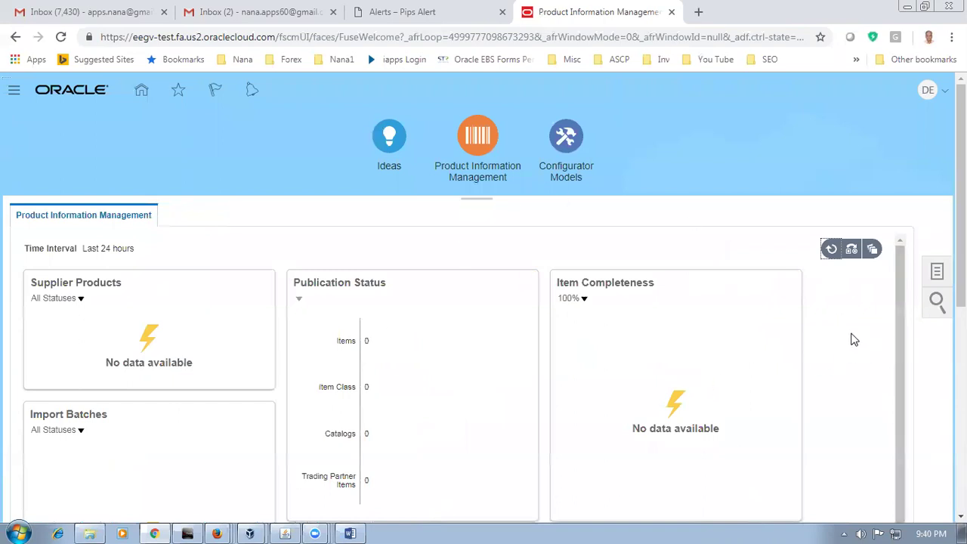
Create a new D010 item with Root Item Class and the D01 fin goods template.
{"action": "left_click", "coordinate": [937, 272]}
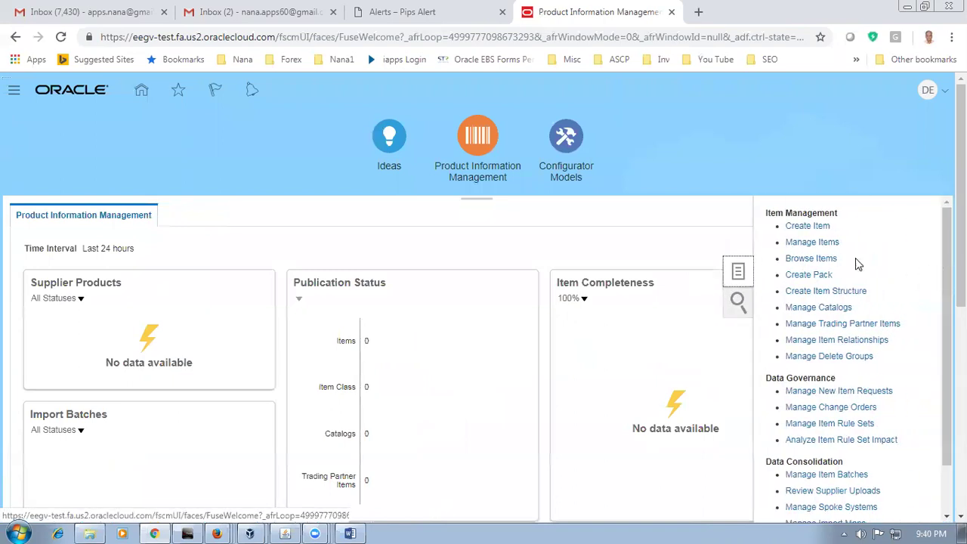
{"action": "left_click", "coordinate": [807, 226]}
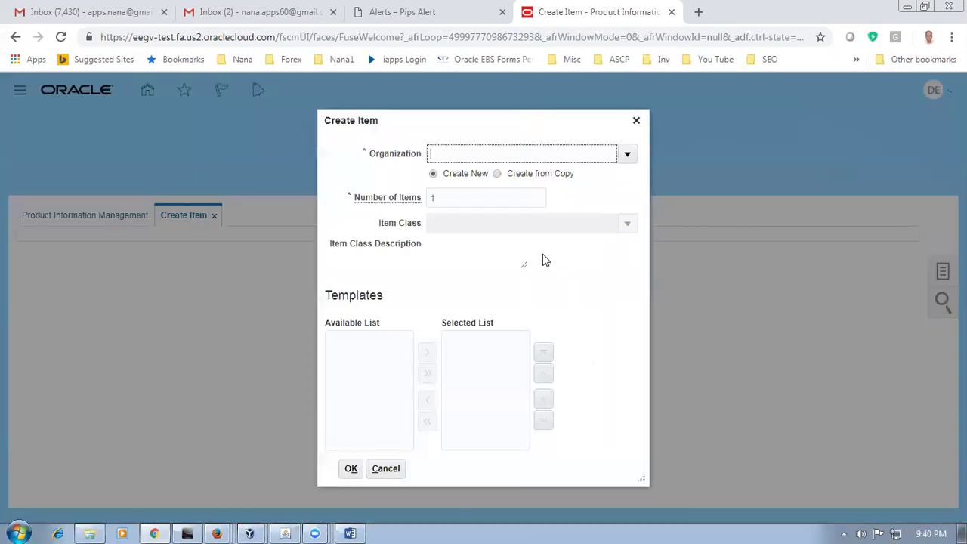
{"action": "type", "text": "d01"}
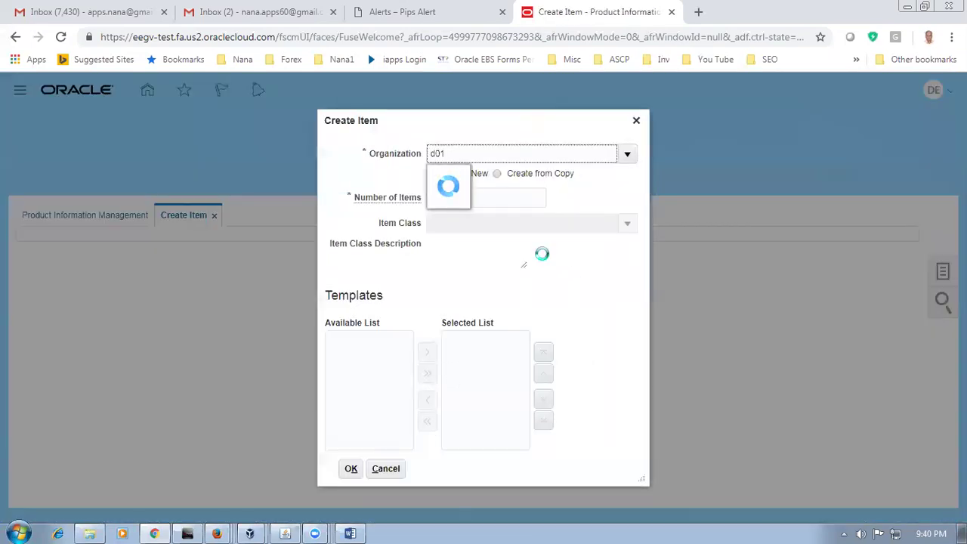
{"action": "left_click", "coordinate": [477, 179]}
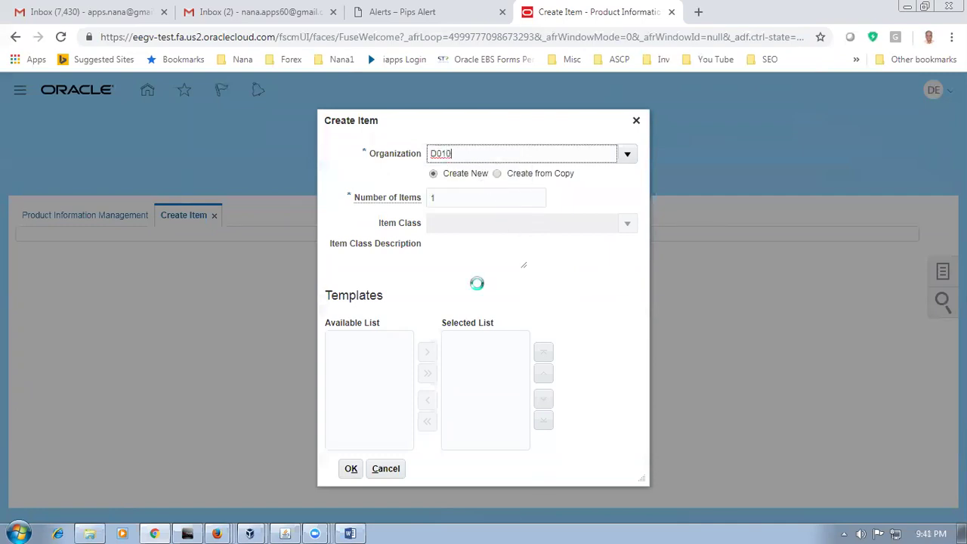
{"action": "left_click", "coordinate": [473, 224]}
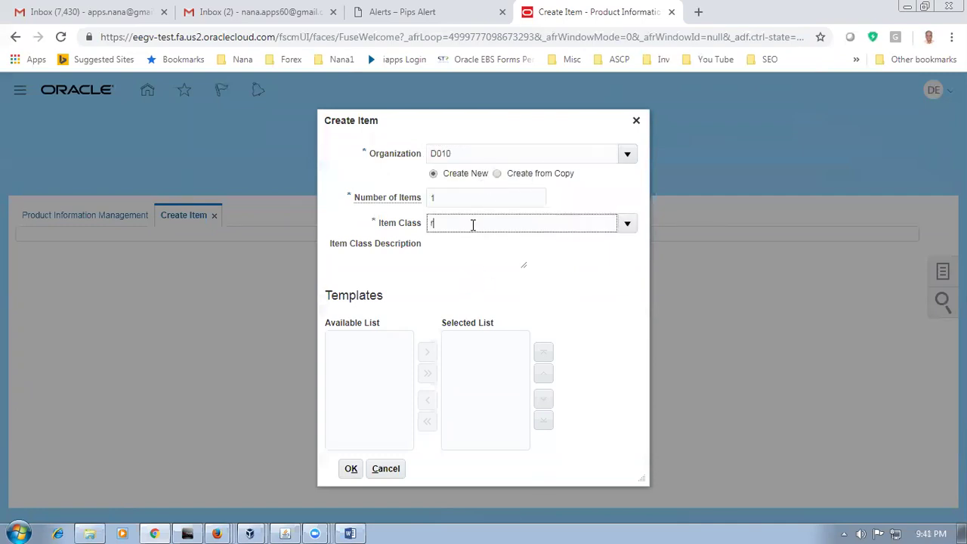
{"action": "type", "text": "root"}
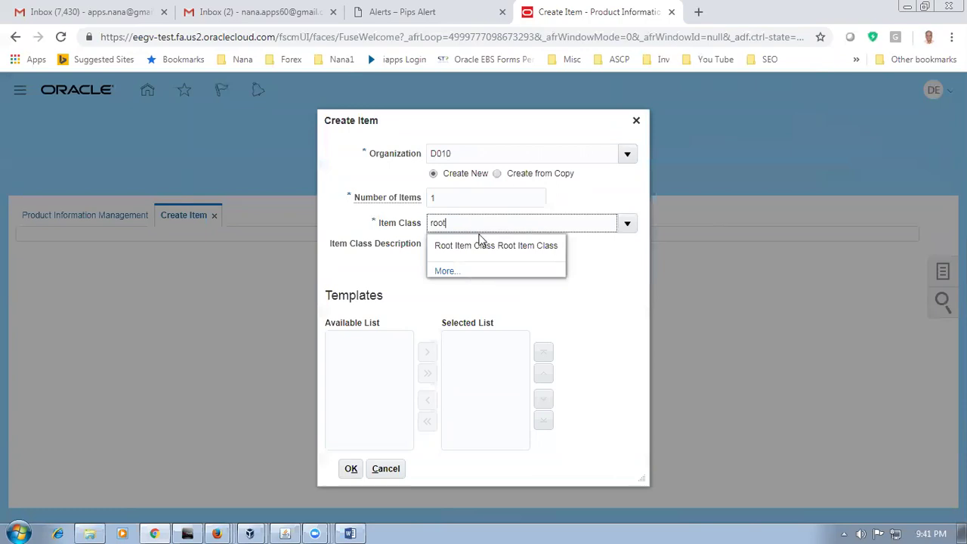
{"action": "left_click", "coordinate": [482, 249]}
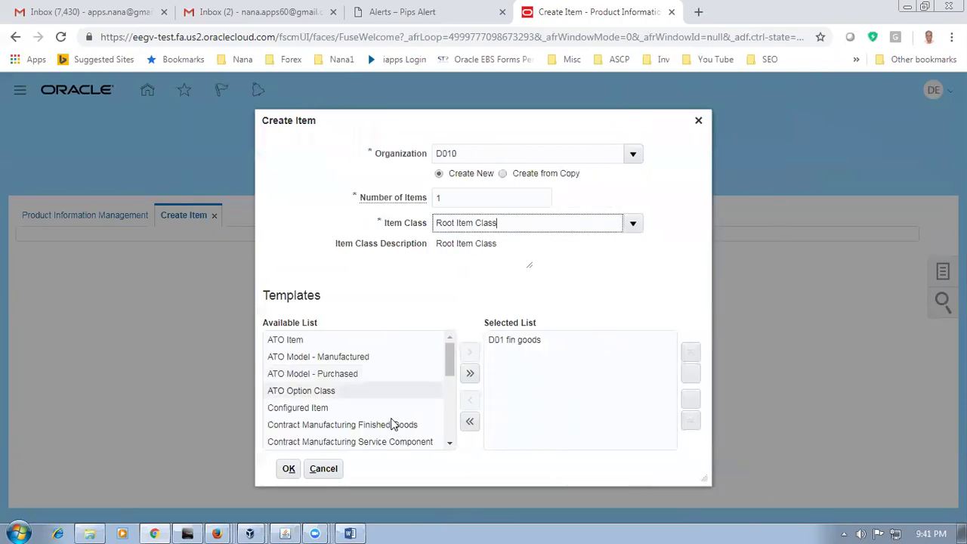
{"action": "left_click", "coordinate": [289, 469]}
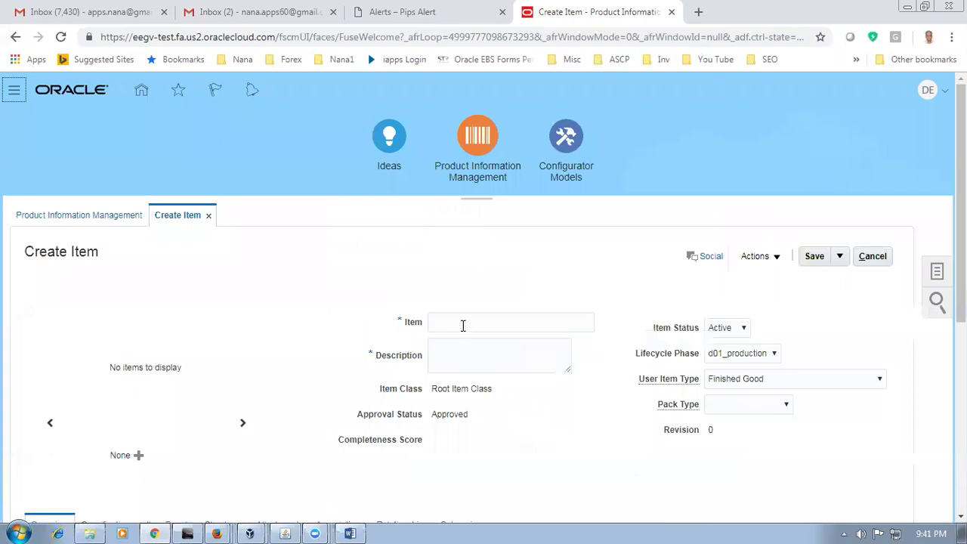
{"action": "left_click", "coordinate": [467, 325]}
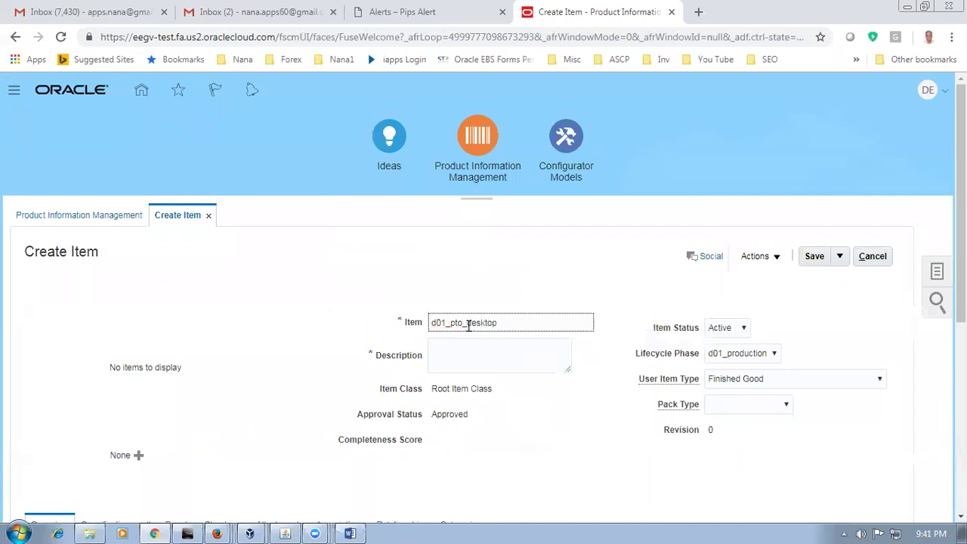
Switch to the Word instructions and scroll down to step 4.
{"action": "key", "text": "alt+Tab"}
{"action": "scroll", "coordinate": [315, 456], "scroll_direction": "down", "scroll_amount": 3}
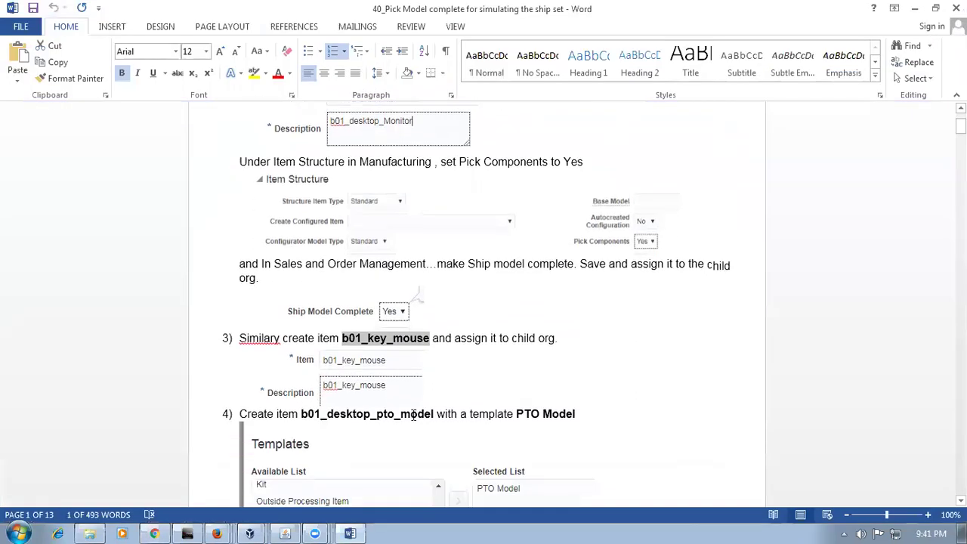
Copy b01_desktop_pto_model from step 4 and return to the Oracle Create Item page.
{"action": "left_click_drag", "start_coordinate": [326, 414], "coordinate": [408, 421]}
{"action": "key", "text": "ctrl+c"}
{"action": "left_click", "coordinate": [326, 414]}
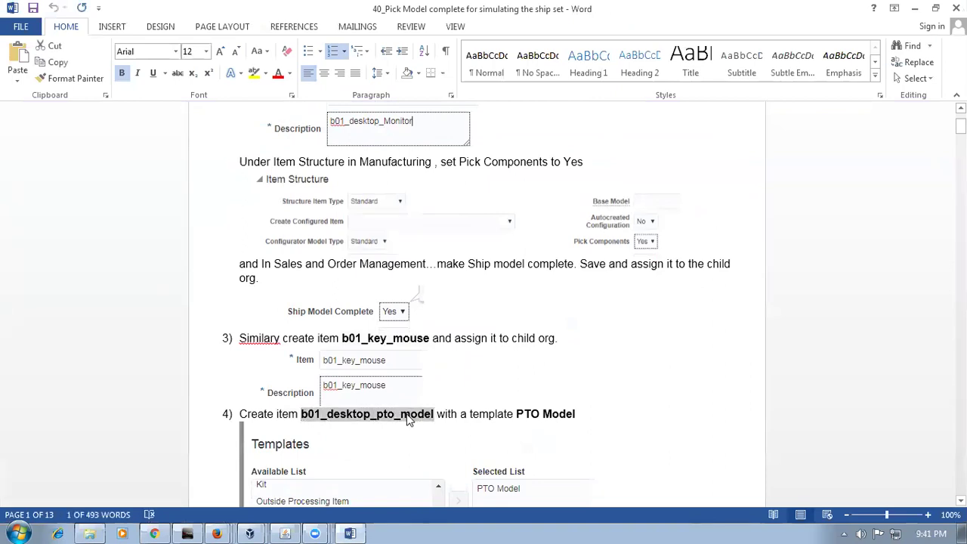
{"action": "key", "text": "alt+Tab"}
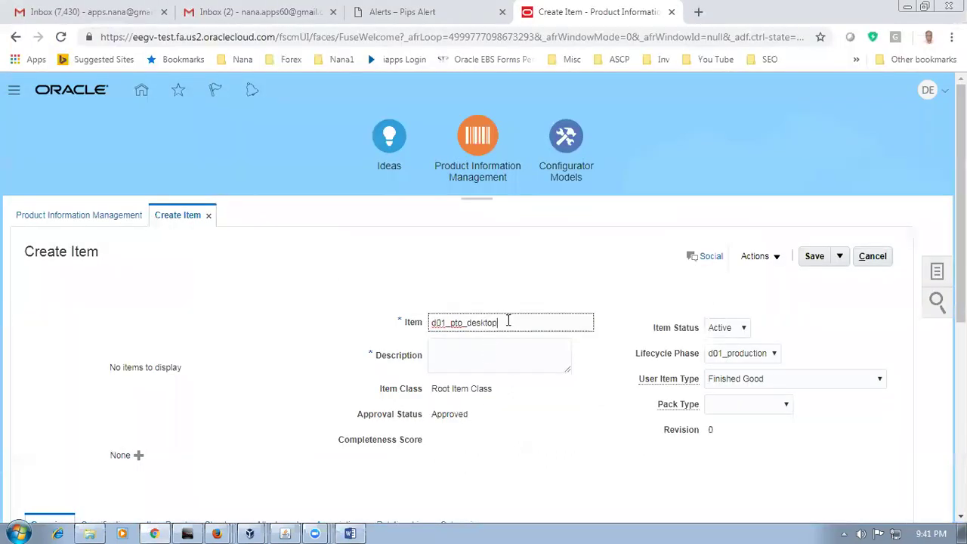
Set the item name and description to d01_desktop_pto_model.
{"action": "left_click_drag", "start_coordinate": [509, 320], "coordinate": [361, 307]}
{"action": "key", "text": "ctrl+v"}
{"action": "key", "text": "BackSpace"}
{"action": "type", "text": "d"}
{"action": "left_click_drag", "start_coordinate": [526, 324], "coordinate": [389, 324]}
{"action": "key", "text": "ctrl+c"}
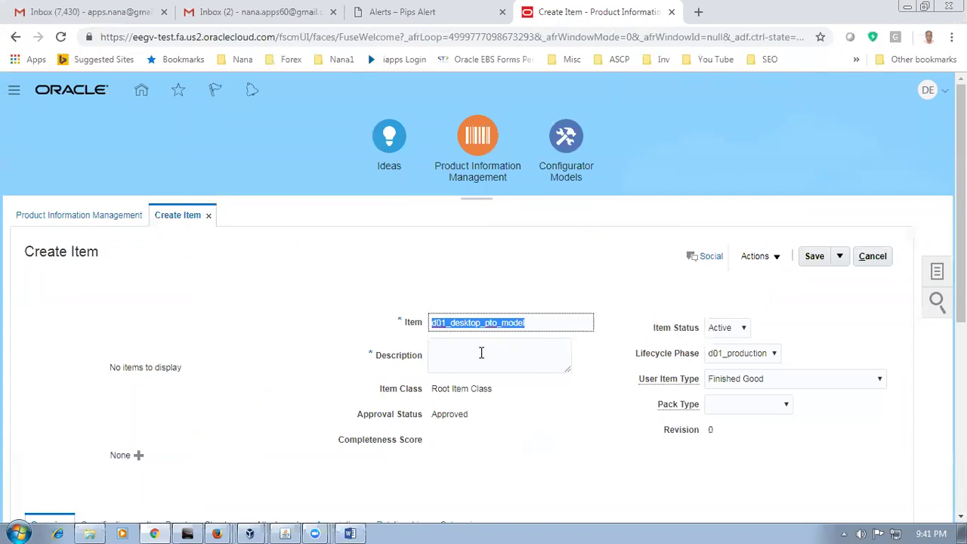
{"action": "left_click", "coordinate": [481, 353]}
{"action": "key", "text": "ctrl+v"}
{"action": "left_click", "coordinate": [531, 296]}
{"action": "scroll", "coordinate": [532, 298], "scroll_direction": "down", "scroll_amount": 3}
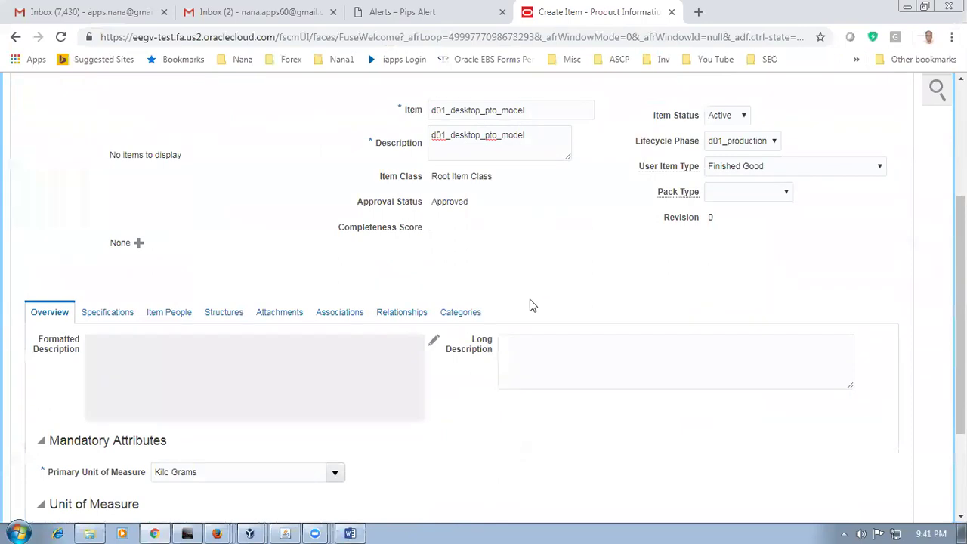
Cancel the new item and confirm discarding the unsaved changes.
{"action": "left_click", "coordinate": [542, 109]}
{"action": "double_click", "coordinate": [446, 110]}
{"action": "key", "text": "ctrl+c"}
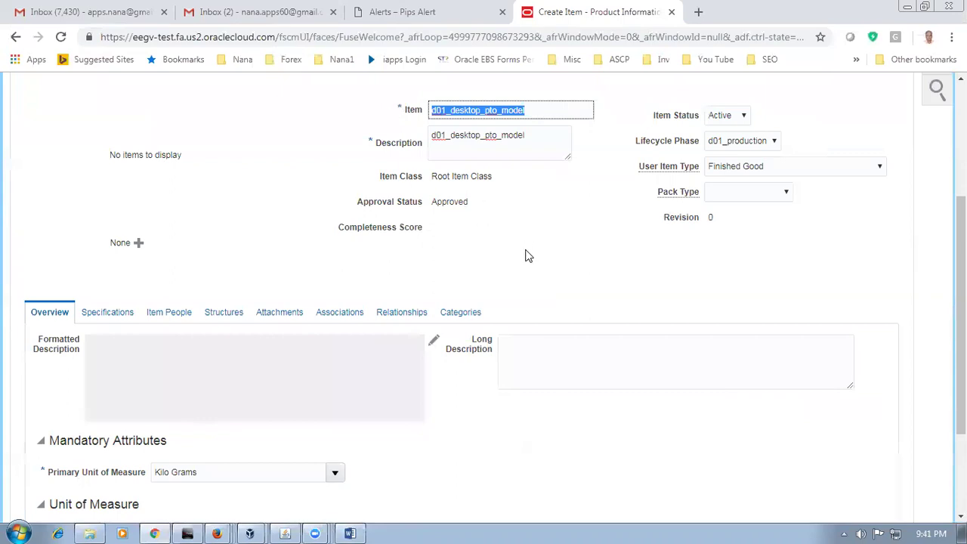
{"action": "scroll", "coordinate": [524, 255], "scroll_direction": "up", "scroll_amount": 3}
{"action": "left_click", "coordinate": [870, 259]}
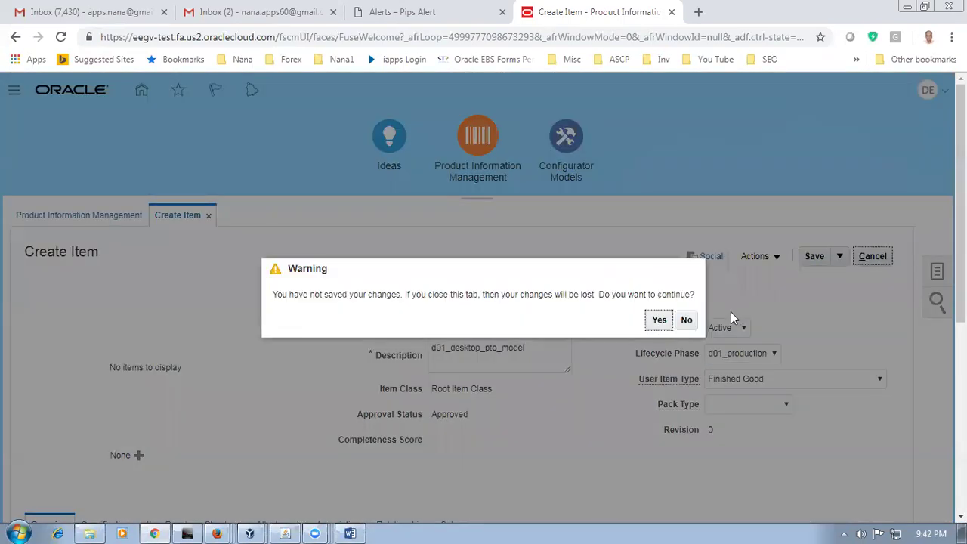
{"action": "left_click", "coordinate": [659, 321]}
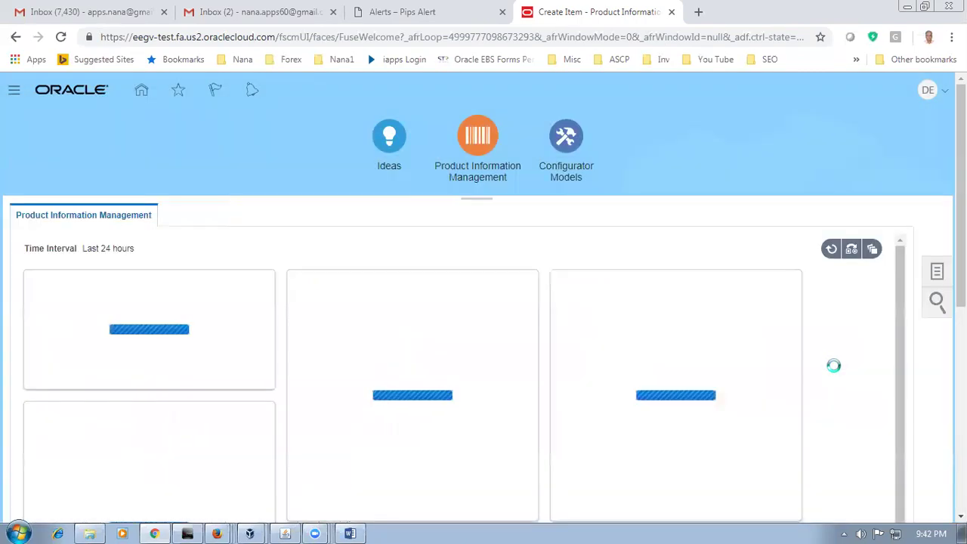
Start a new item in organization D010 with Root Item Class.
{"action": "left_click", "coordinate": [936, 275]}
{"action": "left_click", "coordinate": [825, 227]}
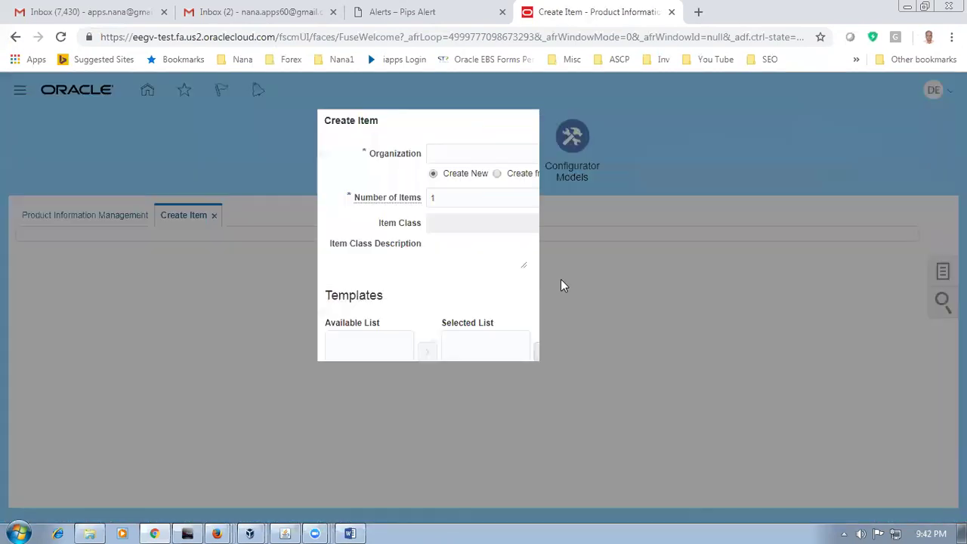
{"action": "type", "text": "d01"}
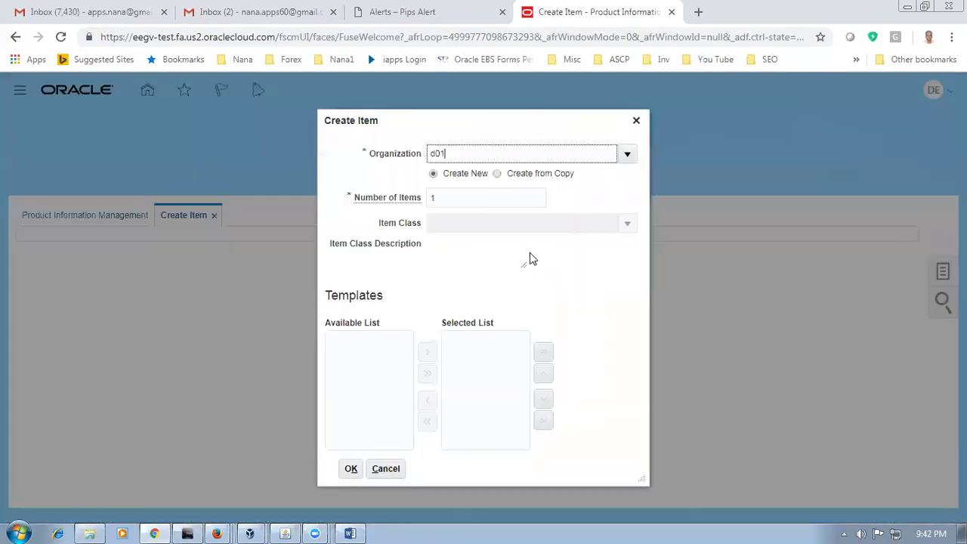
{"action": "left_click", "coordinate": [476, 178]}
{"action": "left_click", "coordinate": [473, 224]}
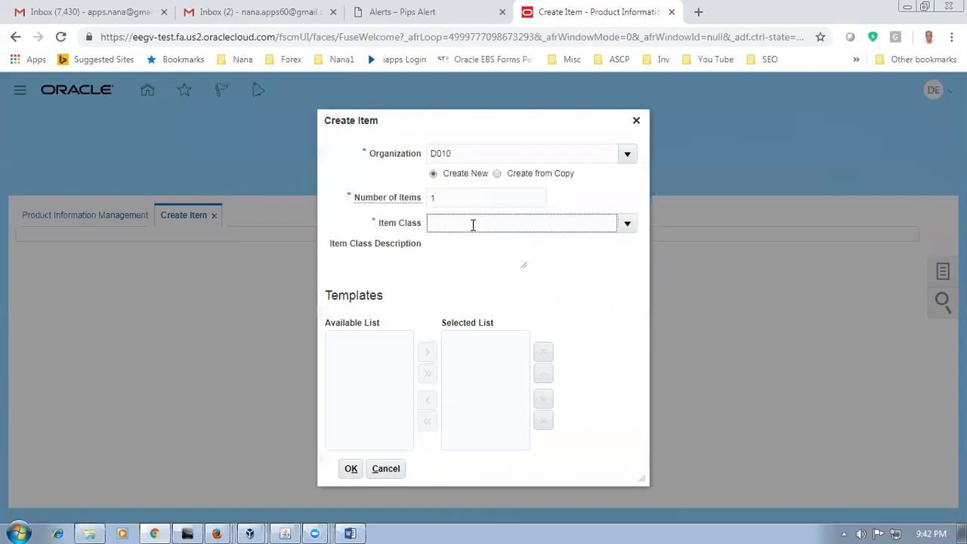
{"action": "type", "text": "root"}
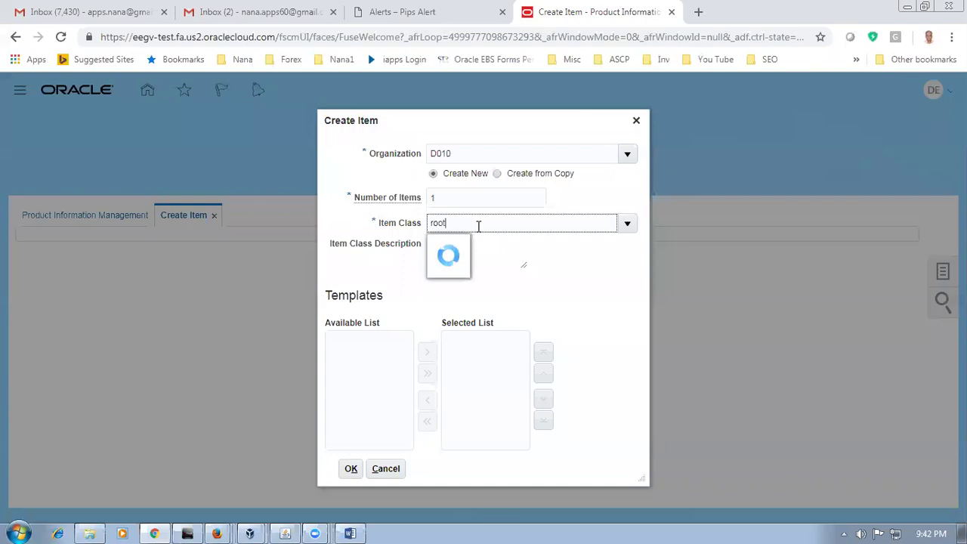
{"action": "left_click", "coordinate": [477, 249]}
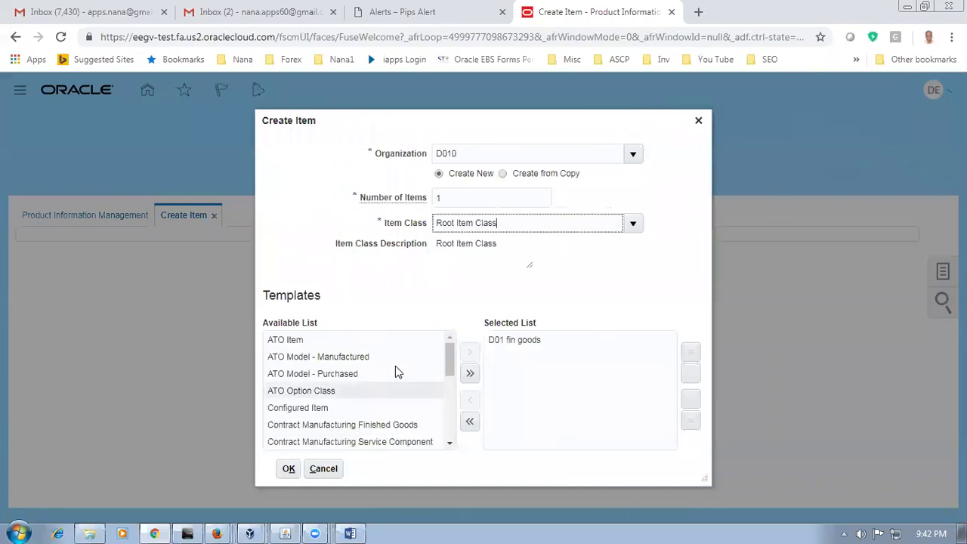
Replace the D01 fin goods template with PTO Model and confirm.
{"action": "left_click", "coordinate": [497, 342]}
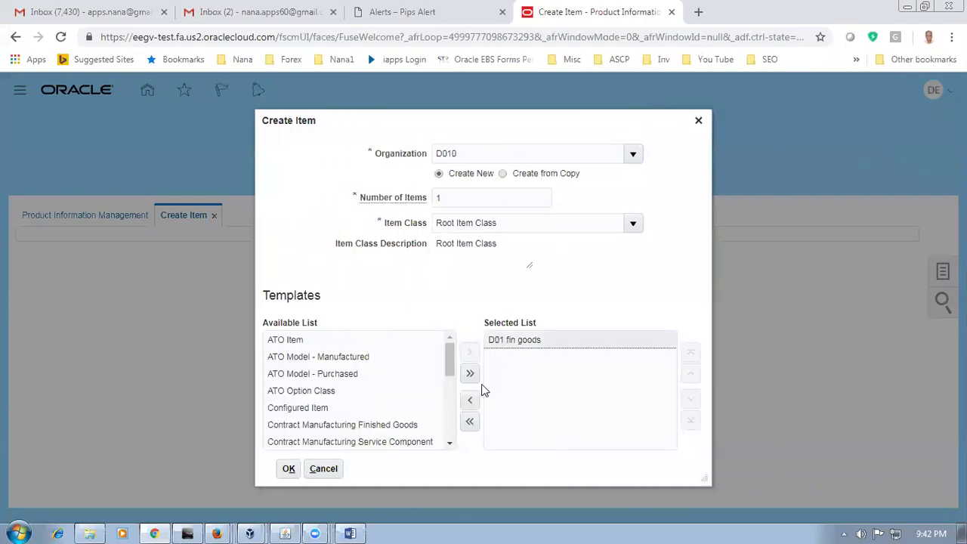
{"action": "left_click", "coordinate": [469, 401]}
{"action": "left_click_drag", "start_coordinate": [449, 423], "coordinate": [477, 399]}
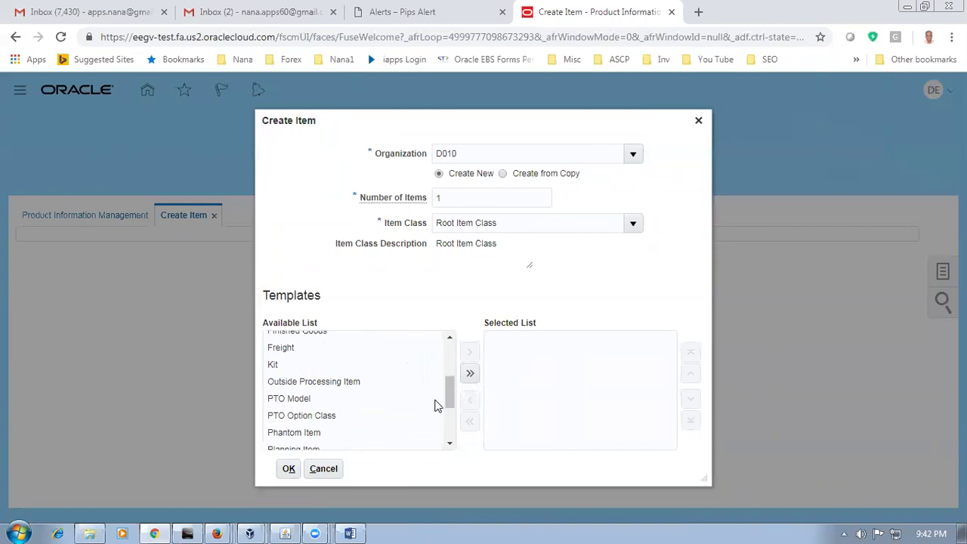
{"action": "left_click", "coordinate": [344, 398]}
{"action": "left_click", "coordinate": [470, 353]}
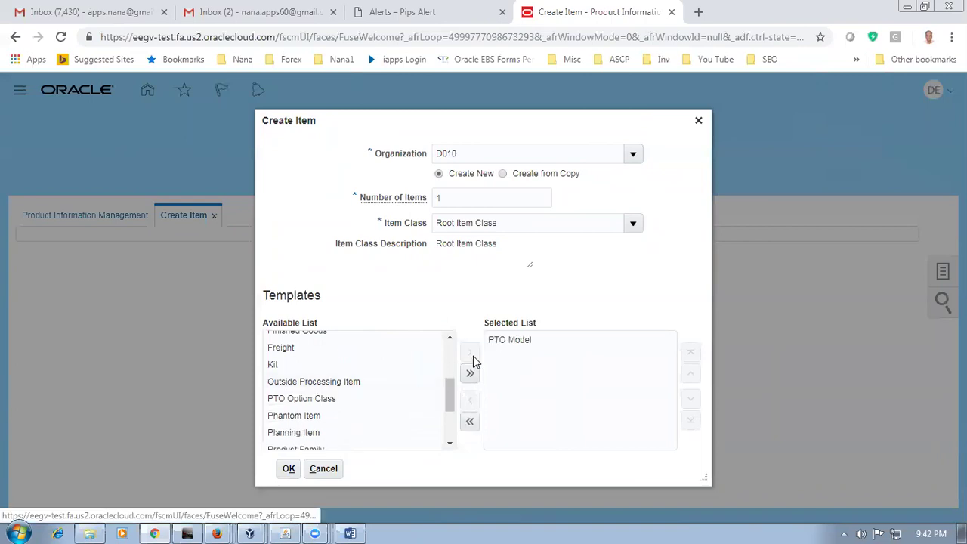
{"action": "left_click", "coordinate": [289, 468]}
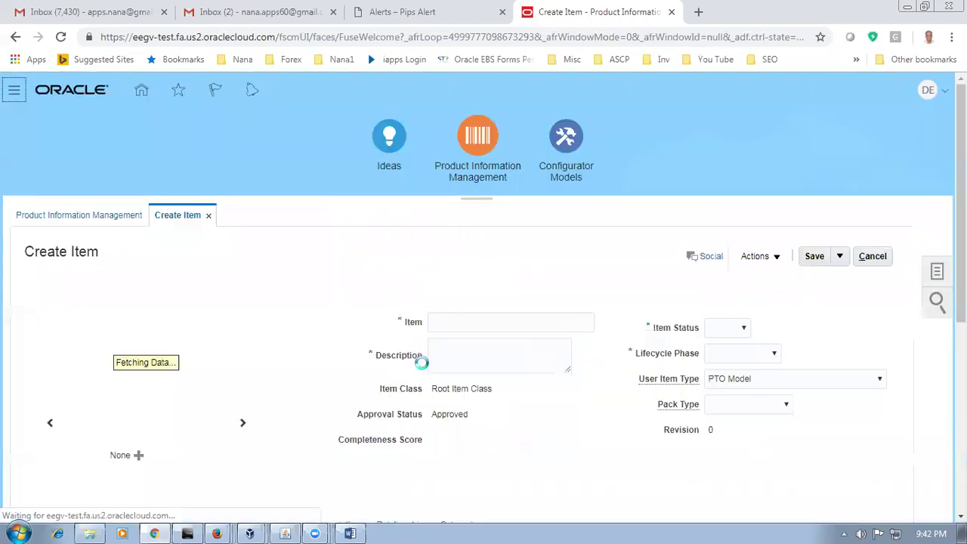
{"action": "key", "text": "alt+Tab"}
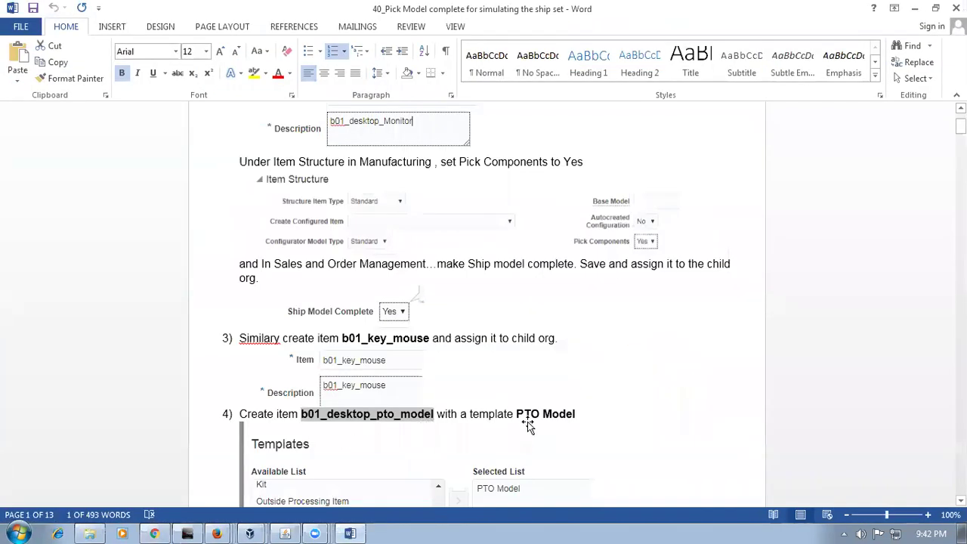
{"action": "scroll", "coordinate": [565, 415], "scroll_direction": "down", "scroll_amount": 5}
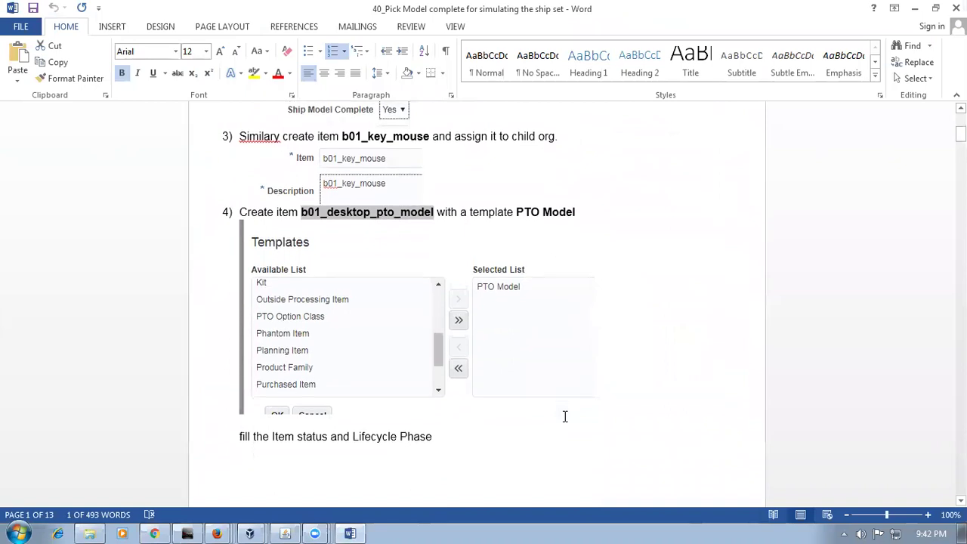
{"action": "scroll", "coordinate": [488, 415], "scroll_direction": "down", "scroll_amount": 7}
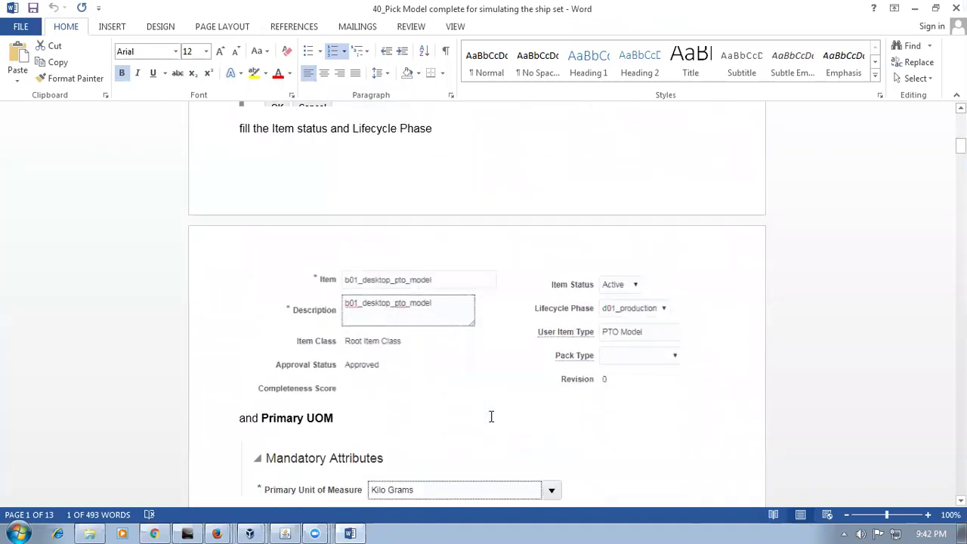
{"action": "key", "text": "alt+Tab"}
{"action": "left_click", "coordinate": [463, 320]}
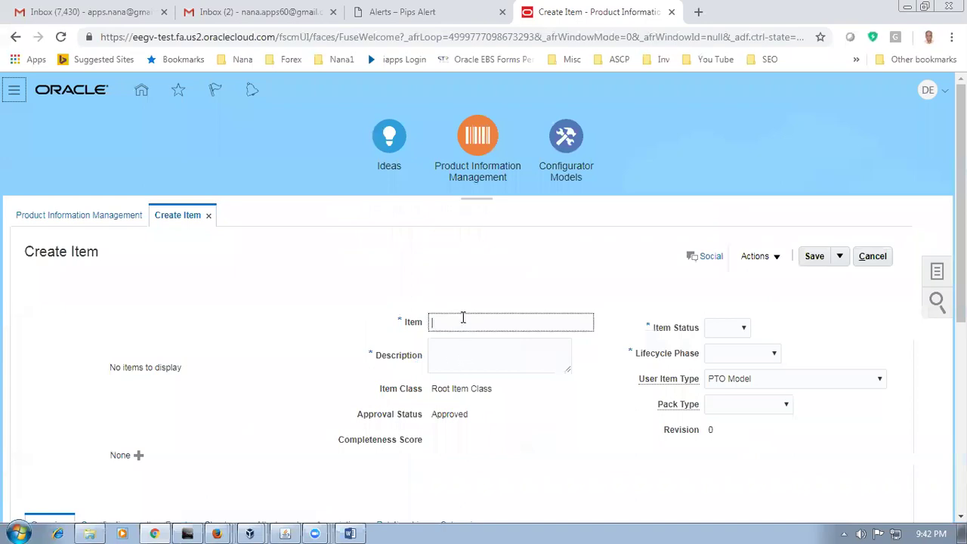
Fill in d01_desktop_pto_model as both the item name and description.
{"action": "key", "text": "ctrl+v"}
{"action": "left_click", "coordinate": [515, 358]}
{"action": "key", "text": "ctrl+v"}
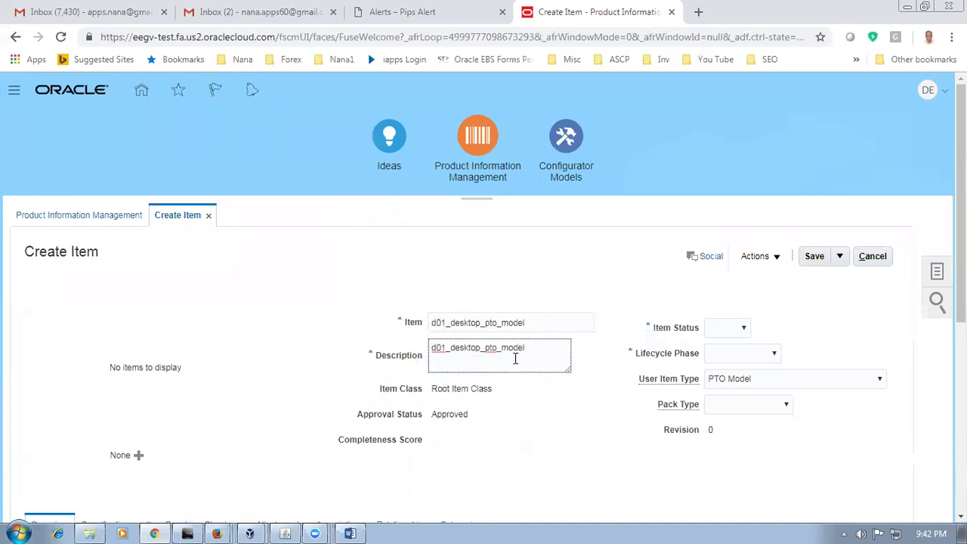
Set Item Status to Active and Lifecycle Phase to d01_production.
{"action": "key", "text": "alt+Tab"}
{"action": "scroll", "coordinate": [513, 373], "scroll_direction": "down", "scroll_amount": 2}
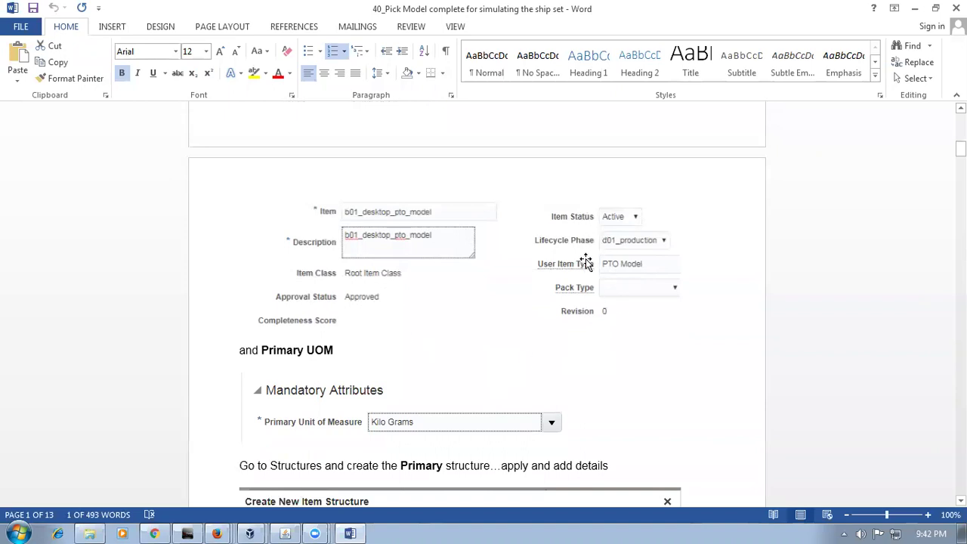
{"action": "key", "text": "alt+Tab"}
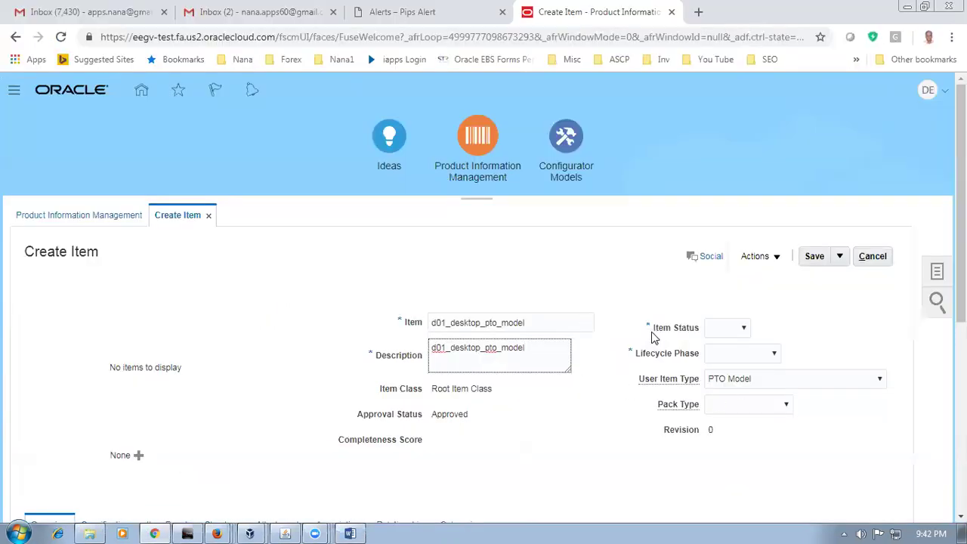
{"action": "left_click", "coordinate": [727, 330]}
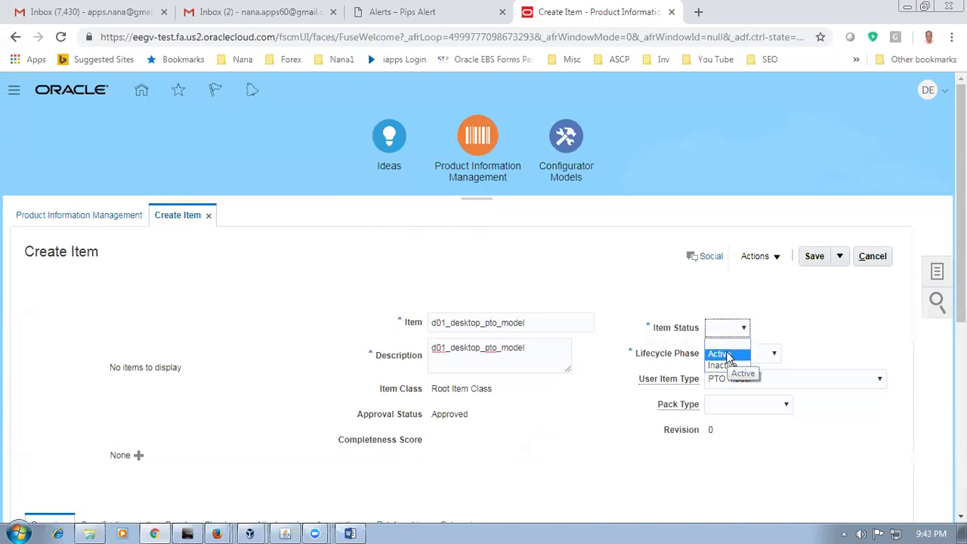
{"action": "left_click", "coordinate": [727, 355]}
{"action": "left_click", "coordinate": [728, 355]}
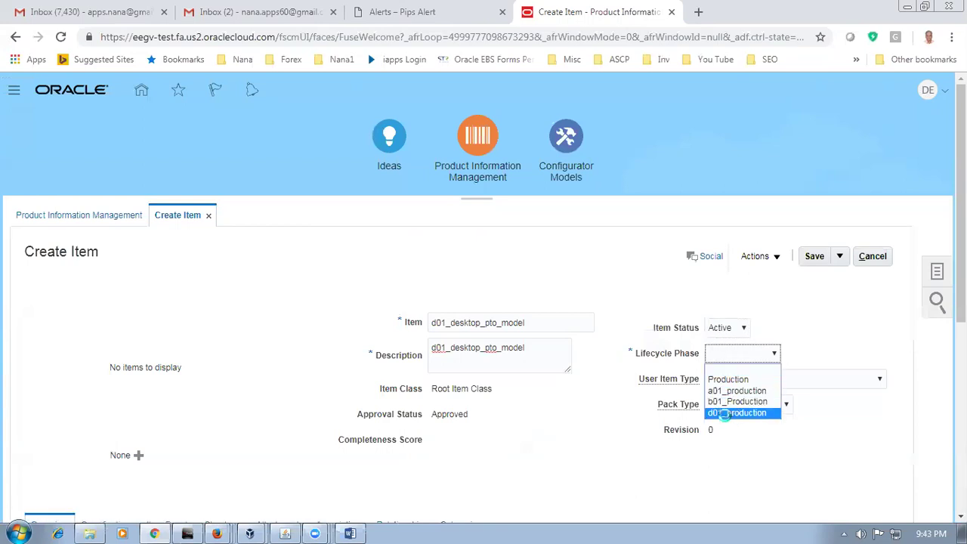
{"action": "left_click", "coordinate": [729, 412]}
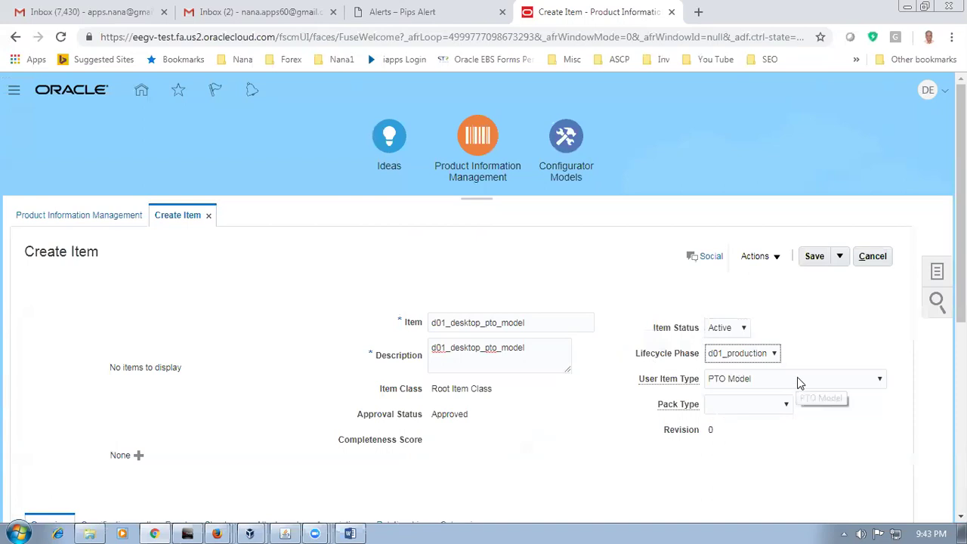
{"action": "left_click", "coordinate": [593, 464]}
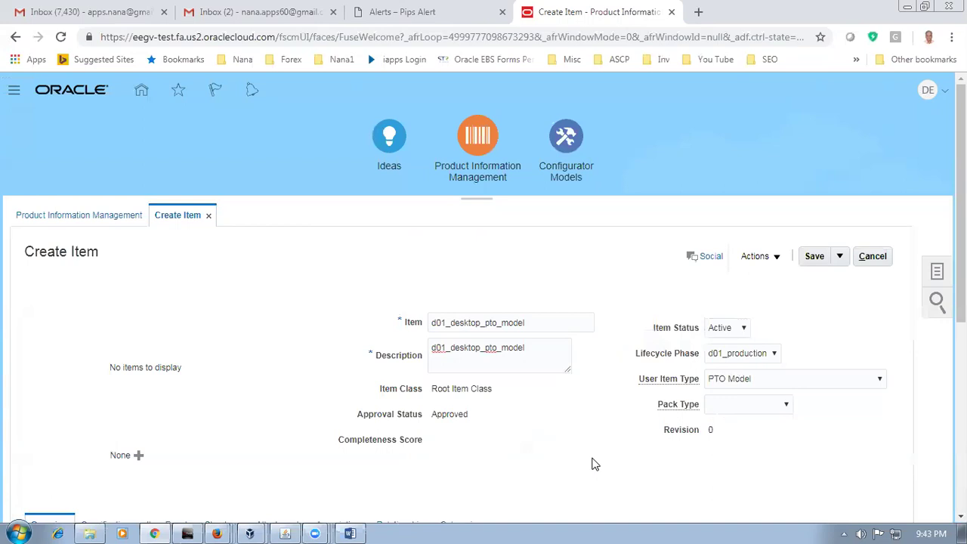
Search units for 'Ki' and set Primary Unit of Measure to Kilo Grams.
{"action": "scroll", "coordinate": [570, 423], "scroll_direction": "down", "scroll_amount": 1}
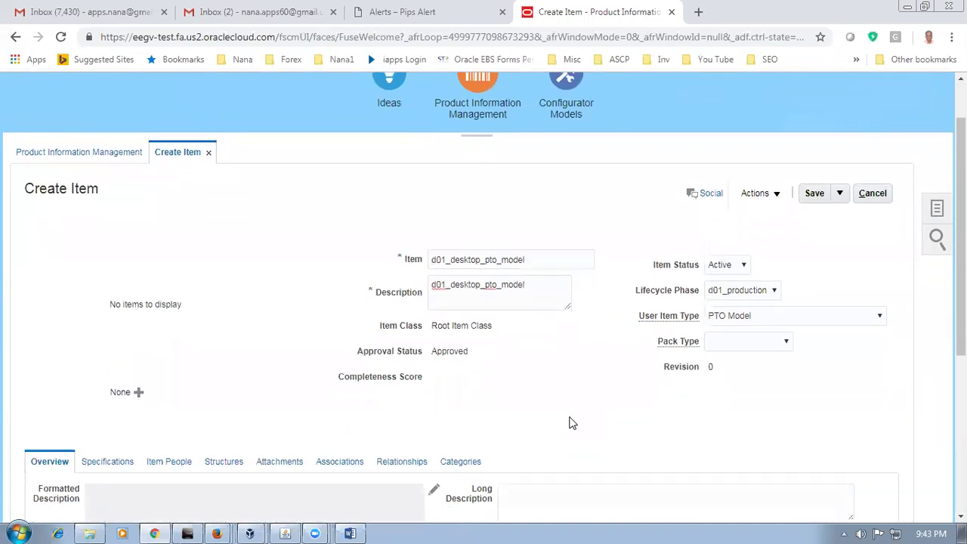
{"action": "scroll", "coordinate": [571, 423], "scroll_direction": "down", "scroll_amount": 1}
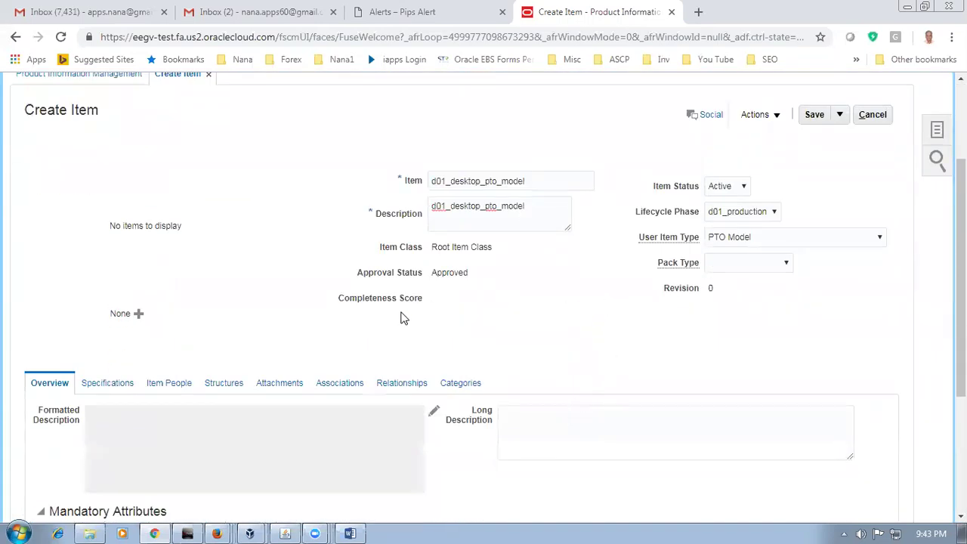
{"action": "scroll", "coordinate": [401, 318], "scroll_direction": "down", "scroll_amount": 2}
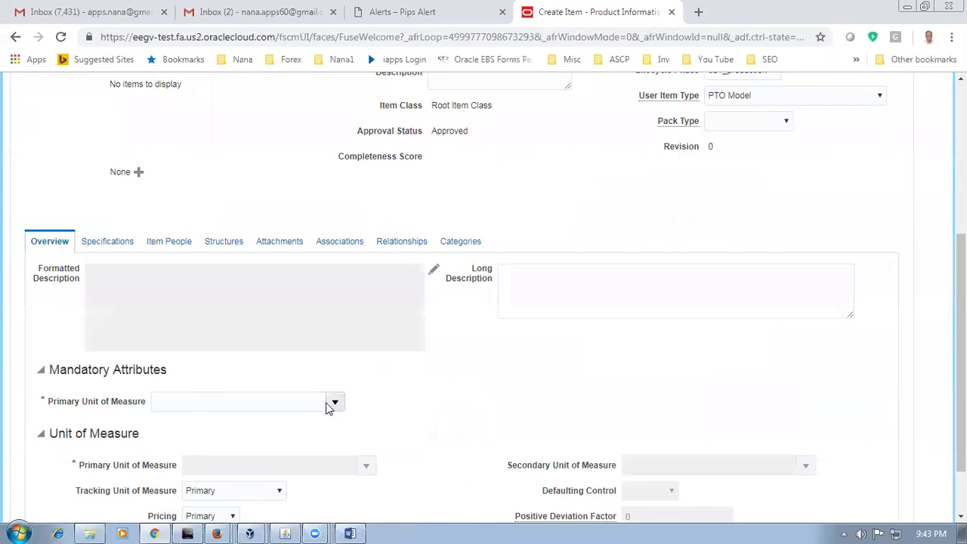
{"action": "left_click", "coordinate": [299, 403]}
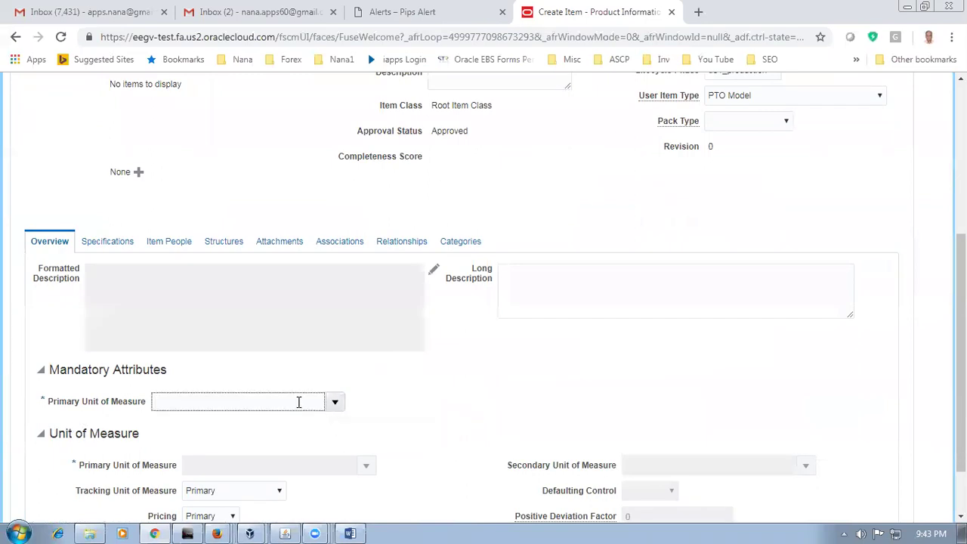
{"action": "type", "text": "klo"}
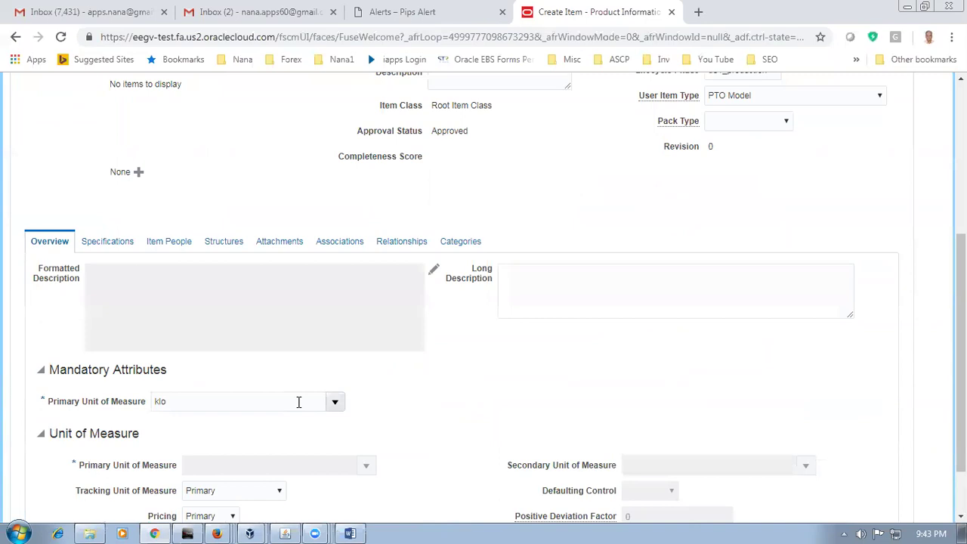
{"action": "left_click", "coordinate": [533, 275]}
{"action": "type", "text": "Kilo"}
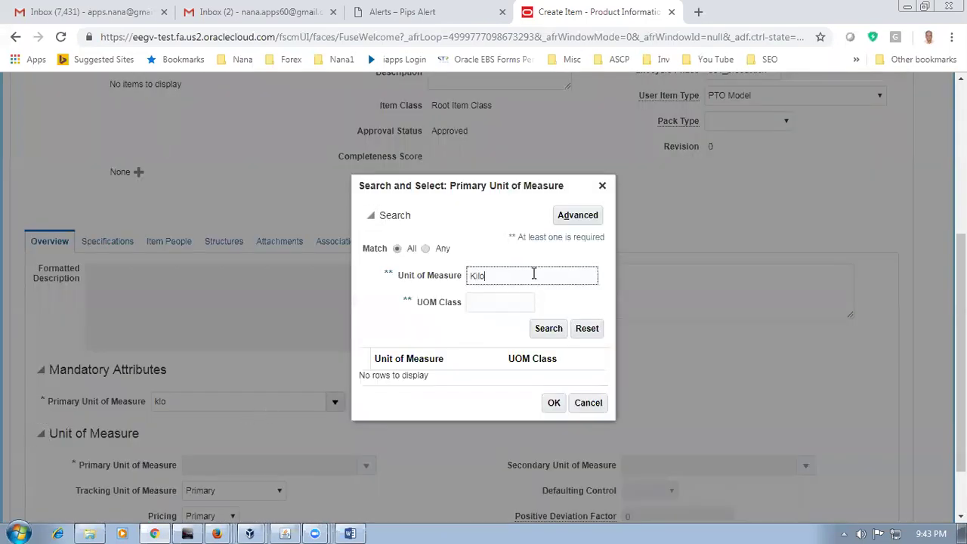
{"action": "left_click", "coordinate": [556, 332]}
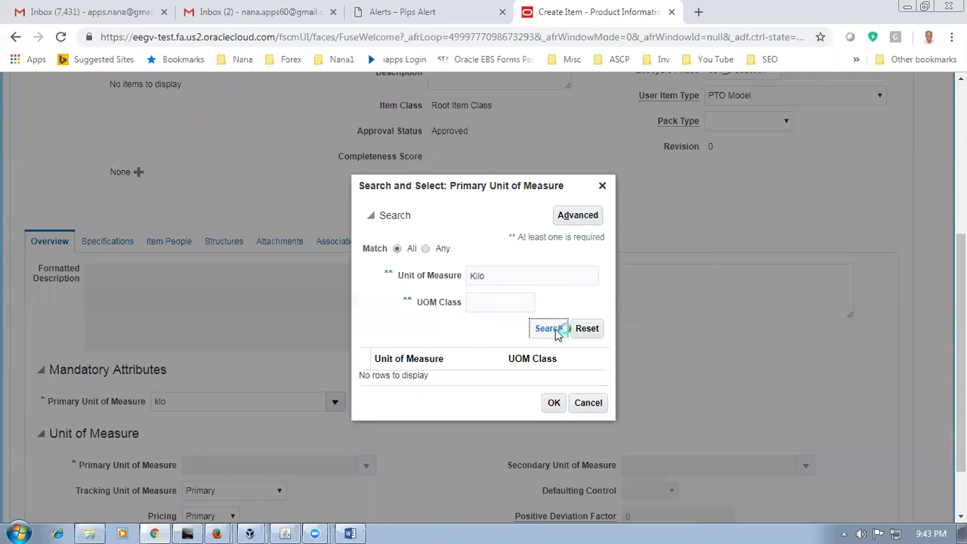
{"action": "left_click", "coordinate": [405, 382]}
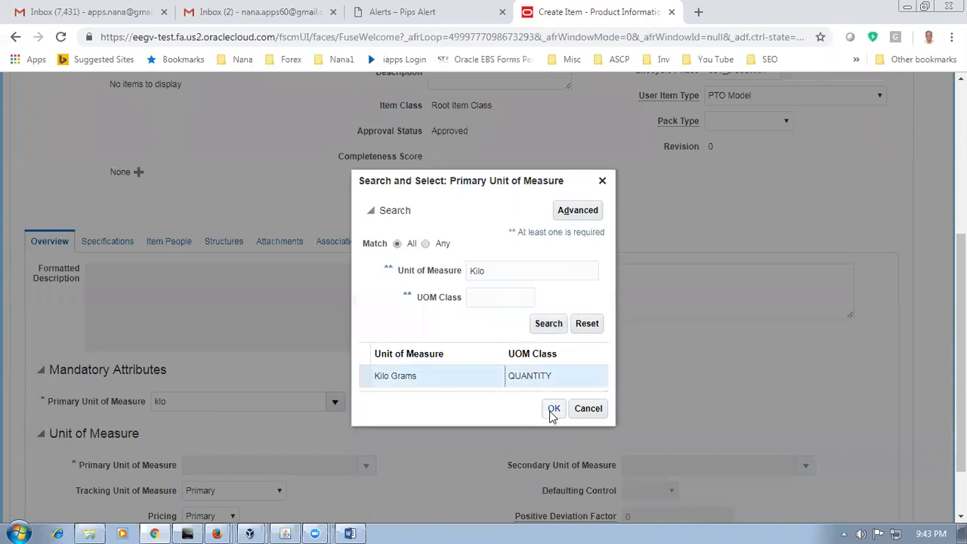
{"action": "left_click", "coordinate": [554, 408]}
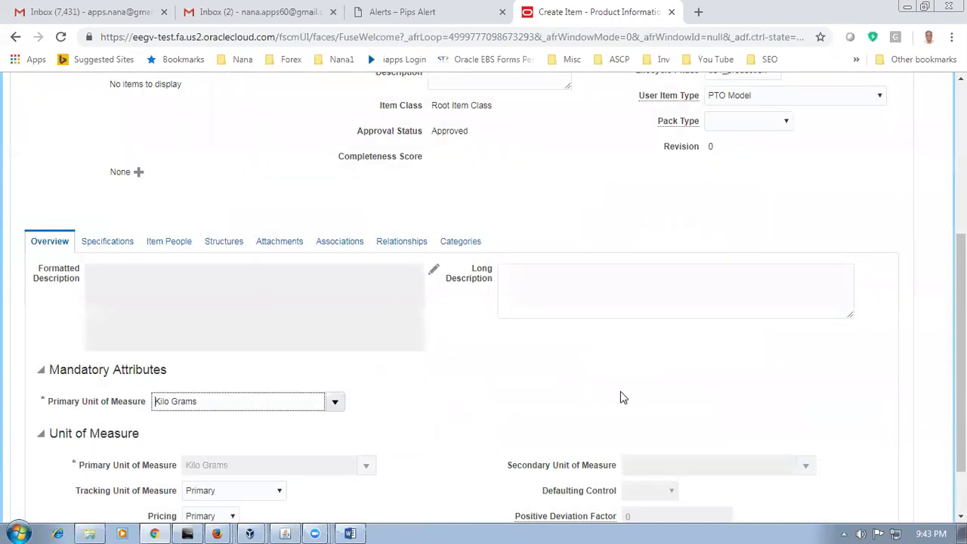
Check the next part of the Word instructions and return to the item page.
{"action": "key", "text": "alt+Tab"}
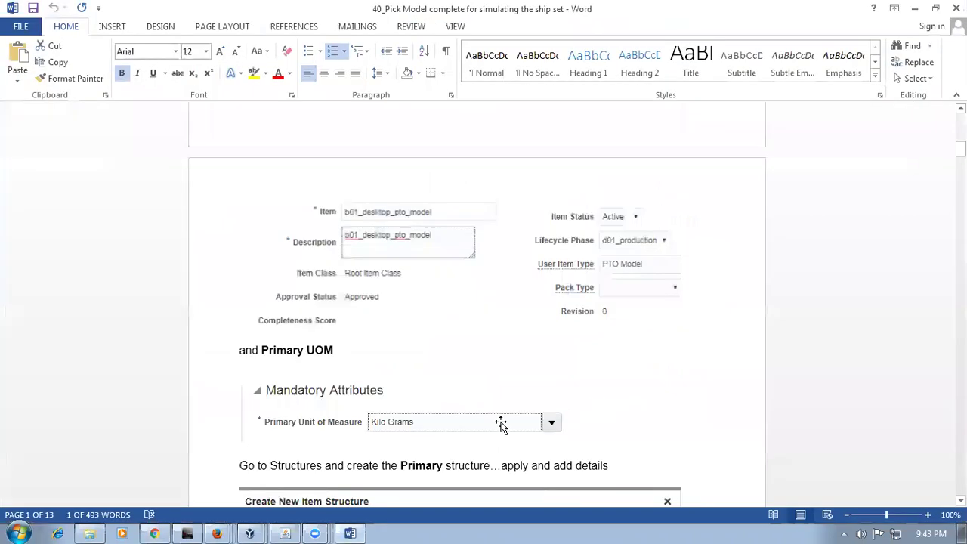
{"action": "scroll", "coordinate": [451, 378], "scroll_direction": "down", "scroll_amount": 2}
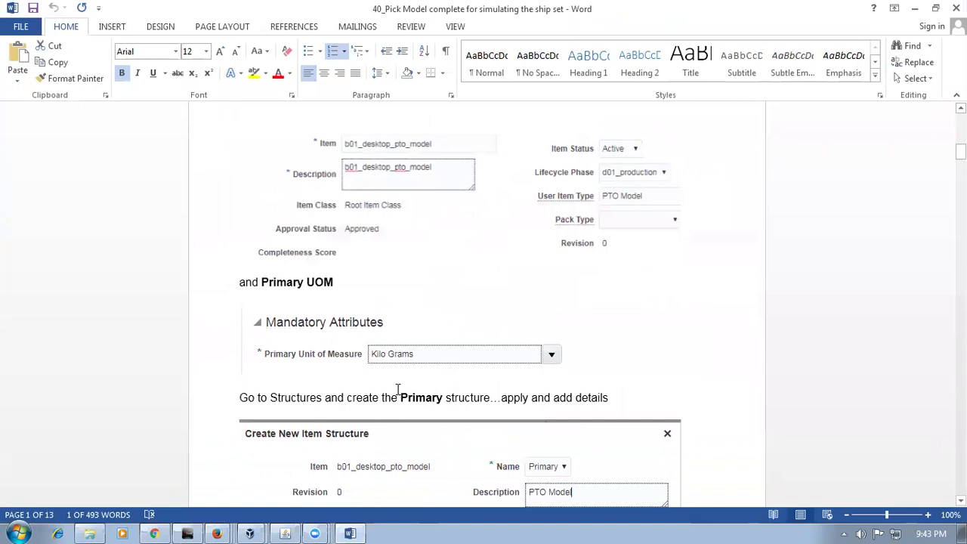
{"action": "key", "text": "alt+Tab"}
{"action": "scroll", "coordinate": [497, 384], "scroll_direction": "up", "scroll_amount": 2}
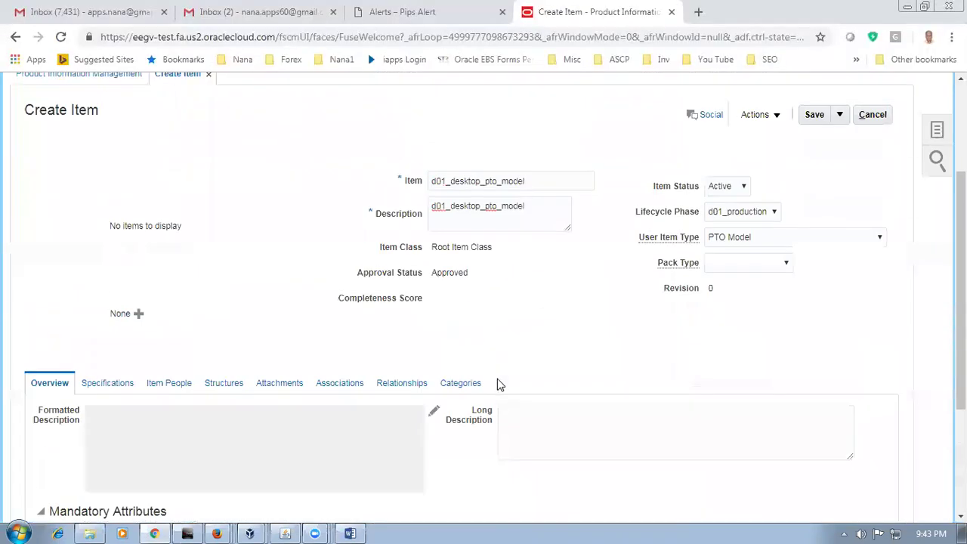
Save the item, then create a Primary structure described 'primary str' and open its details.
{"action": "scroll", "coordinate": [497, 378], "scroll_direction": "up", "scroll_amount": 1}
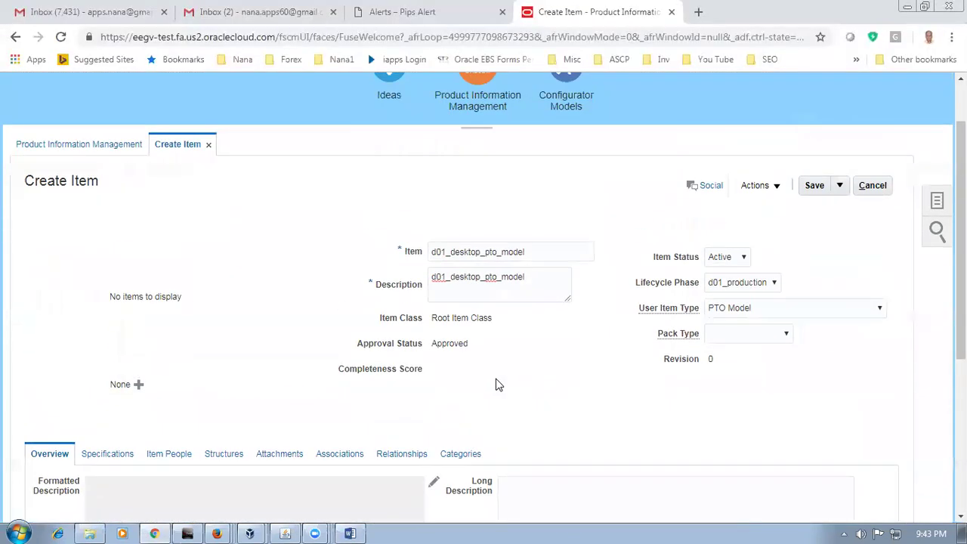
{"action": "left_click", "coordinate": [810, 186]}
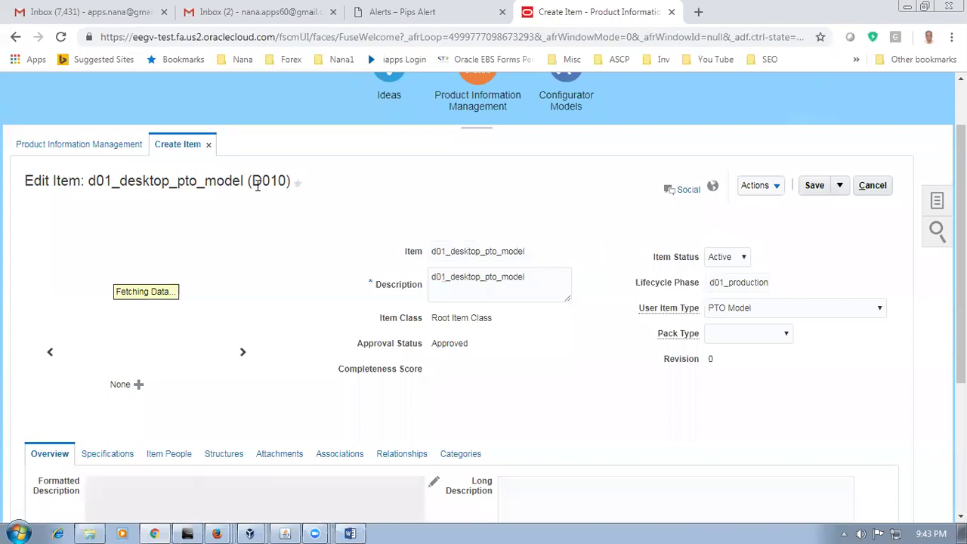
{"action": "scroll", "coordinate": [265, 241], "scroll_direction": "down", "scroll_amount": 1}
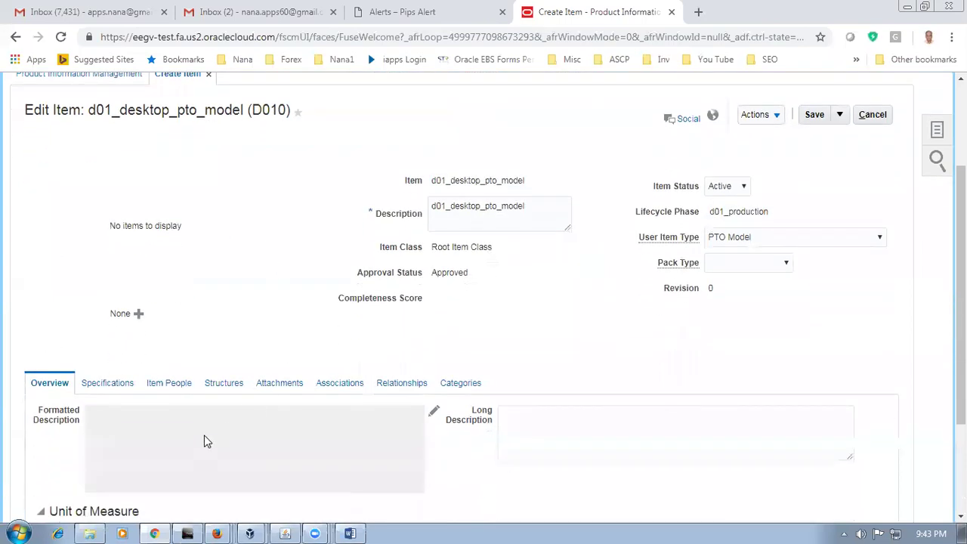
{"action": "left_click", "coordinate": [223, 387]}
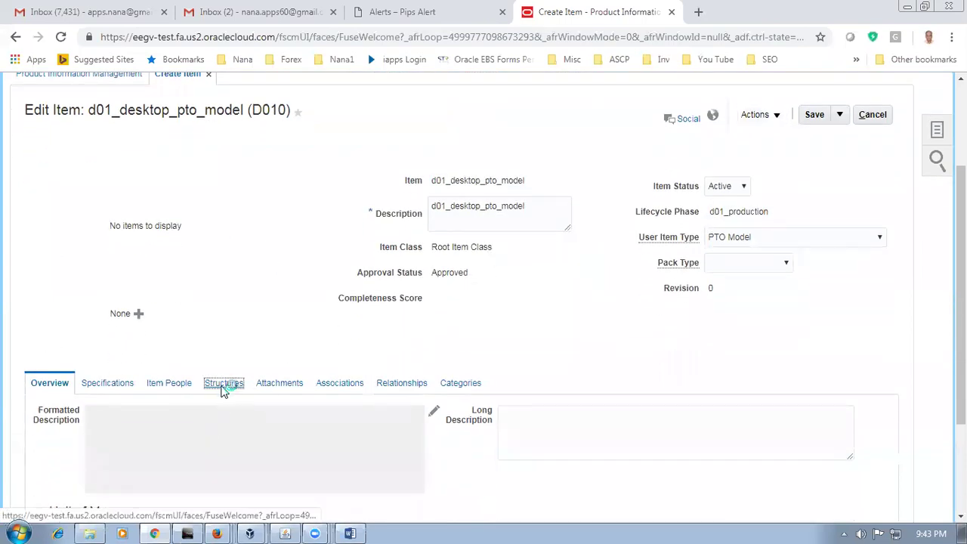
{"action": "left_click", "coordinate": [57, 421]}
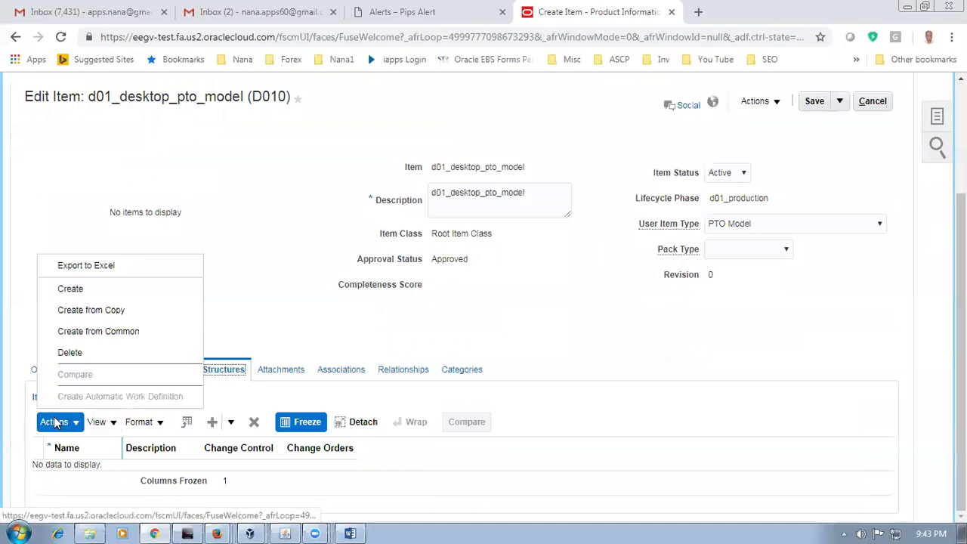
{"action": "left_click", "coordinate": [72, 288]}
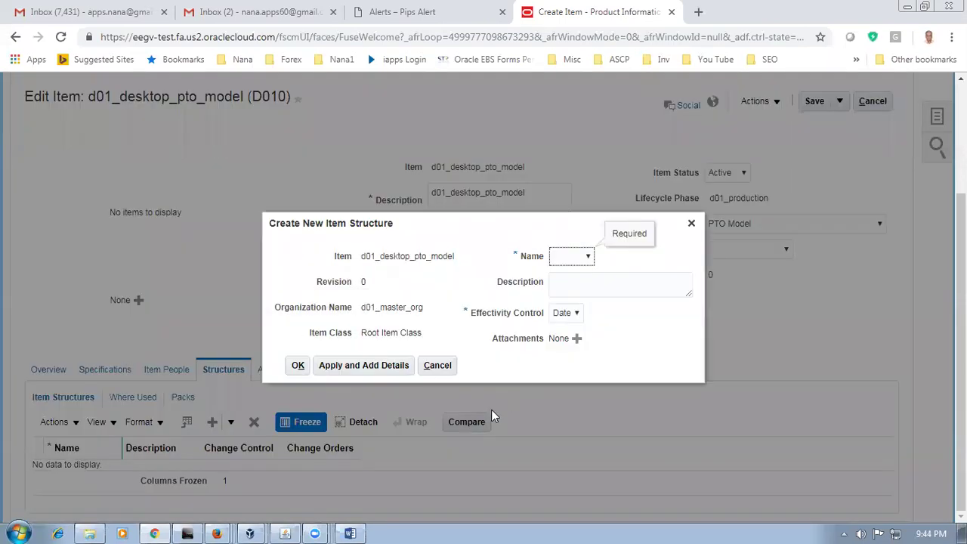
{"action": "left_click", "coordinate": [563, 258]}
{"action": "left_click", "coordinate": [574, 283]}
{"action": "left_click", "coordinate": [553, 278]}
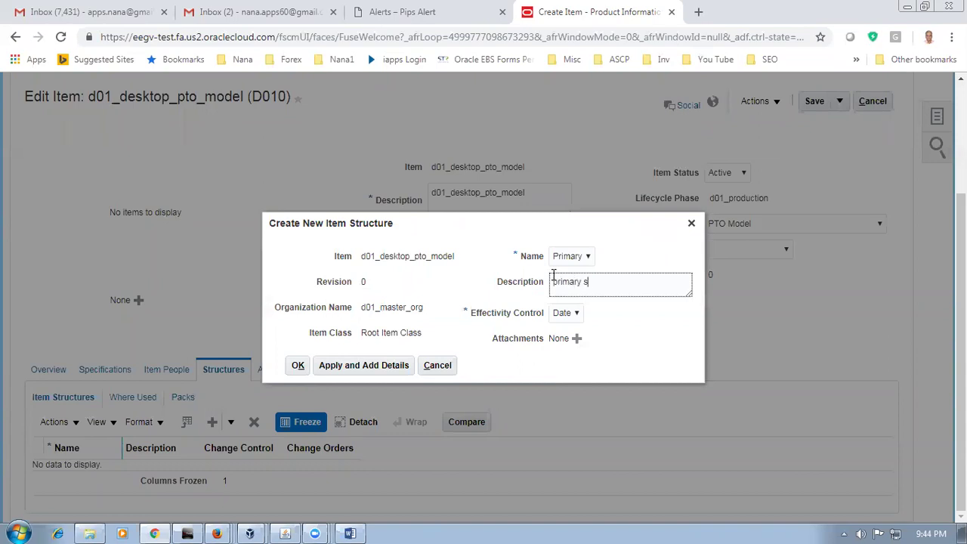
{"action": "left_click", "coordinate": [361, 373]}
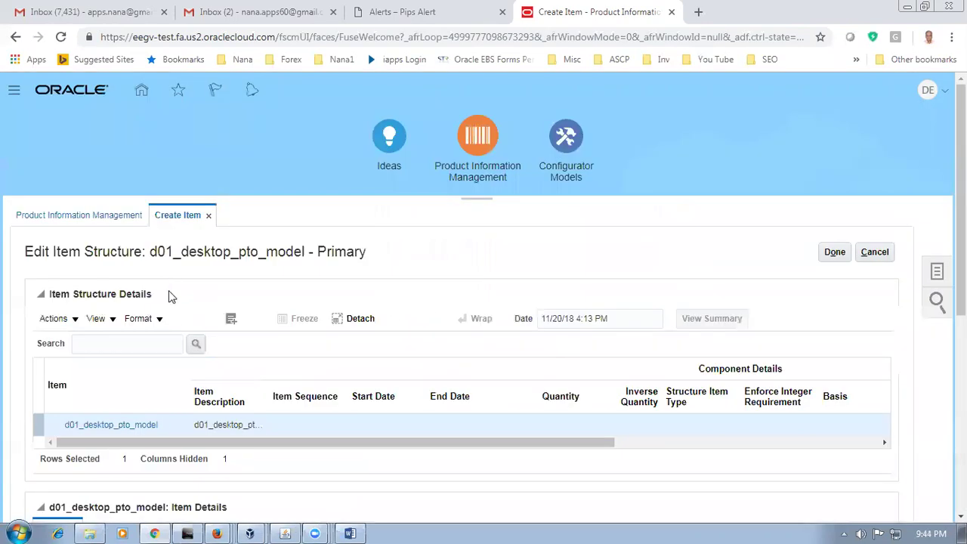
On the d01_desktop_pto_model row, choose Select and Add to add components.
{"action": "scroll", "coordinate": [169, 295], "scroll_direction": "down", "scroll_amount": 2}
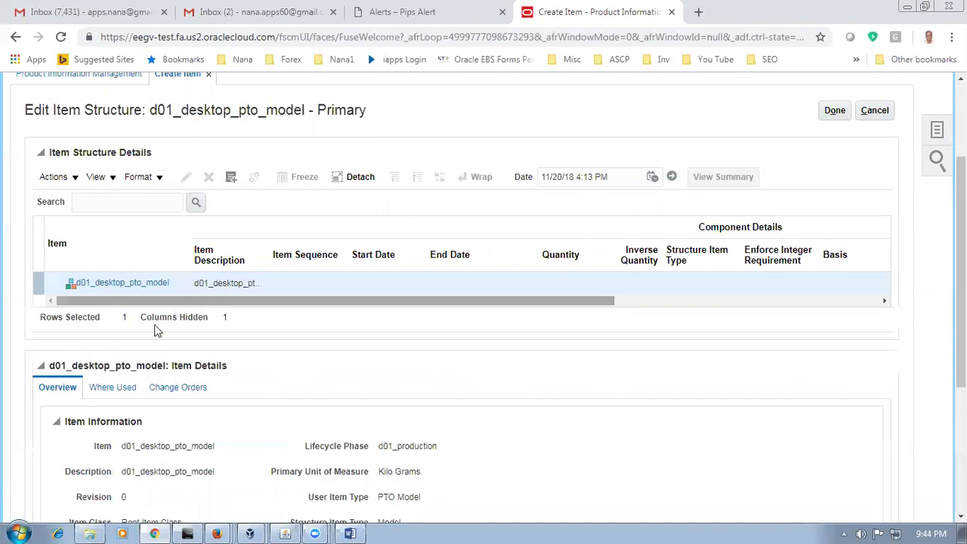
{"action": "left_click", "coordinate": [73, 284]}
{"action": "left_click", "coordinate": [53, 178]}
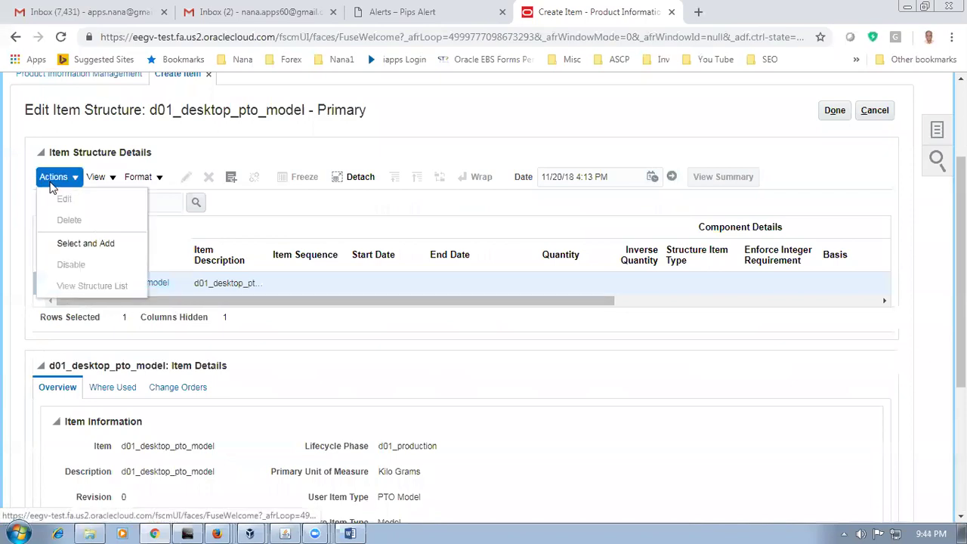
{"action": "left_click", "coordinate": [68, 244]}
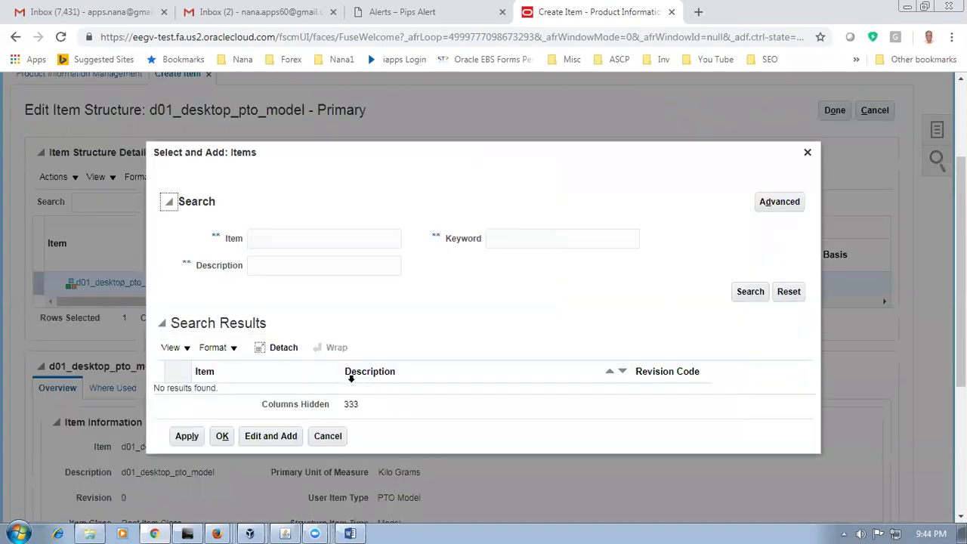
Review the Word instructions for the components, then return to the item search.
{"action": "key", "text": "alt+Tab"}
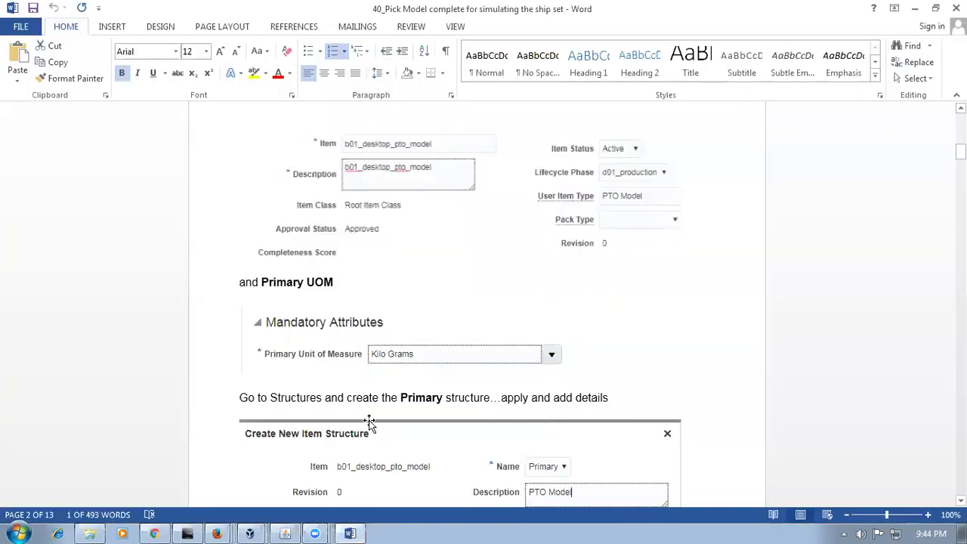
{"action": "scroll", "coordinate": [482, 408], "scroll_direction": "up", "scroll_amount": 15}
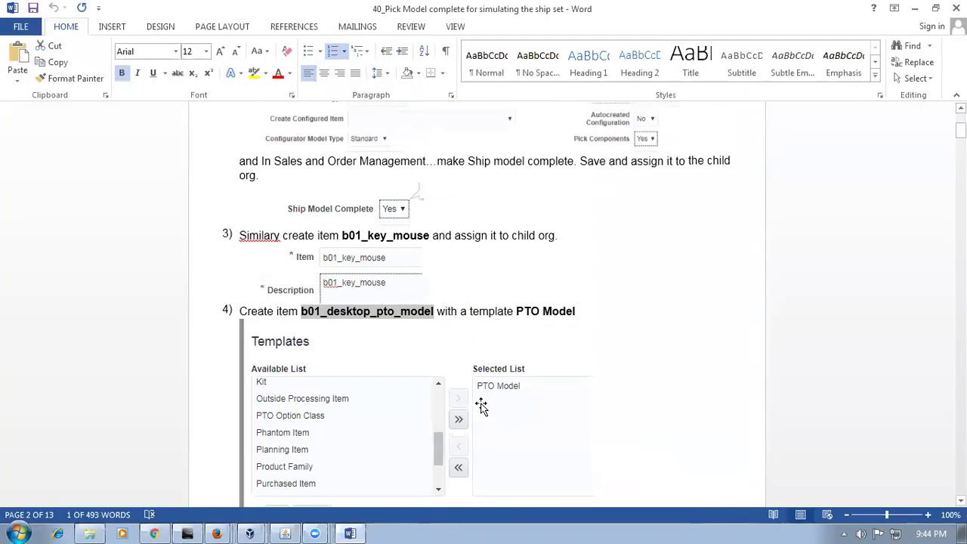
{"action": "scroll", "coordinate": [482, 403], "scroll_direction": "up", "scroll_amount": 2}
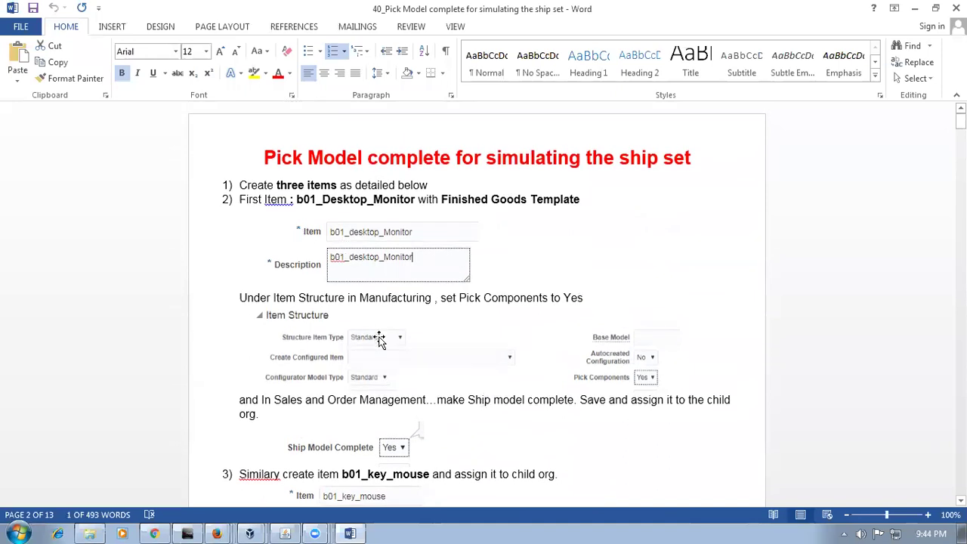
{"action": "scroll", "coordinate": [389, 362], "scroll_direction": "down", "scroll_amount": 2}
{"action": "key", "text": "alt+Tab"}
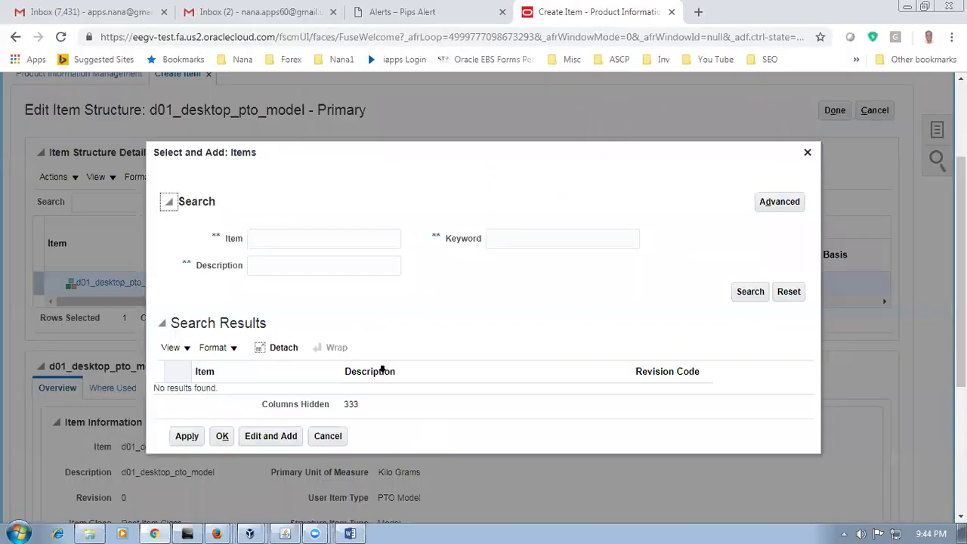
Search items for 'd01_de', add d01_Desktop_Monitor, then reselect the parent model row.
{"action": "left_click", "coordinate": [293, 239]}
{"action": "type", "text": "d01_de"}
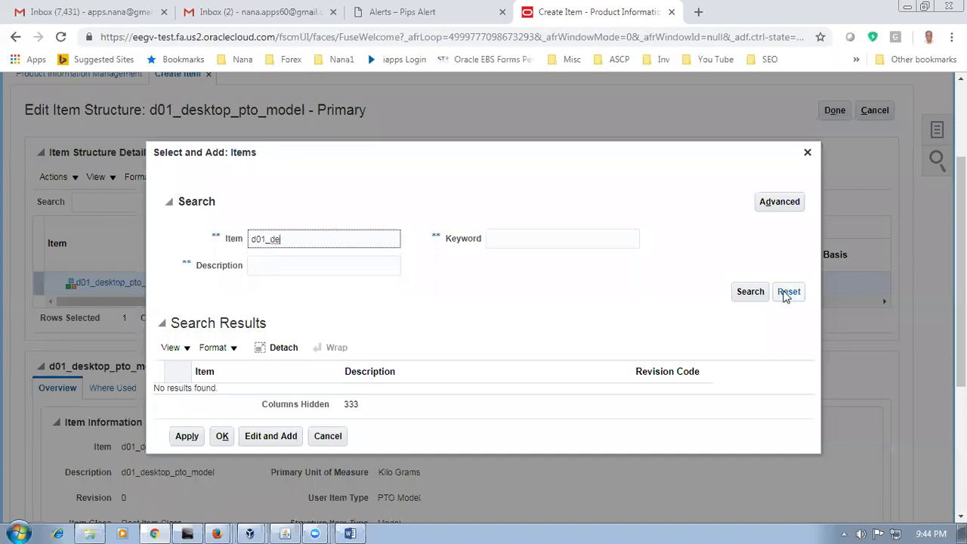
{"action": "left_click", "coordinate": [751, 291]}
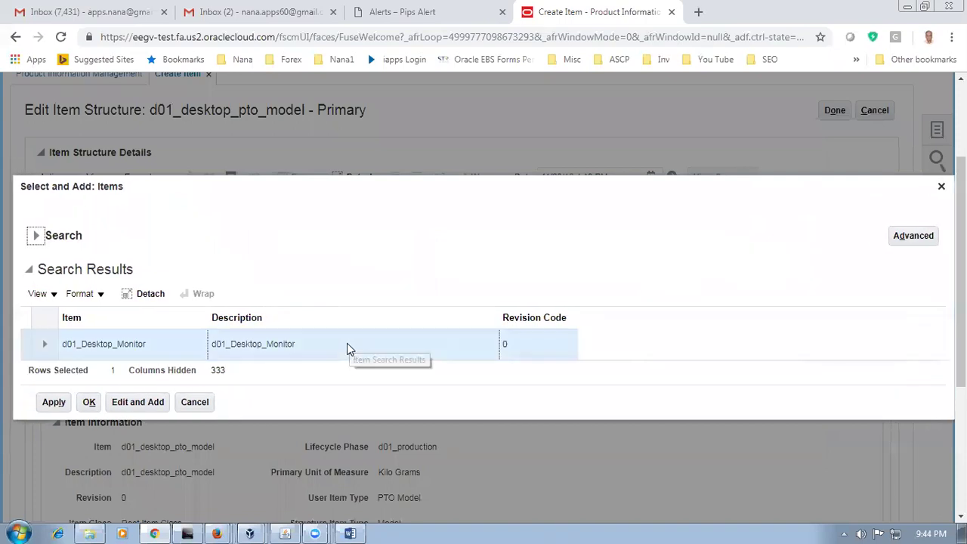
{"action": "left_click", "coordinate": [90, 403]}
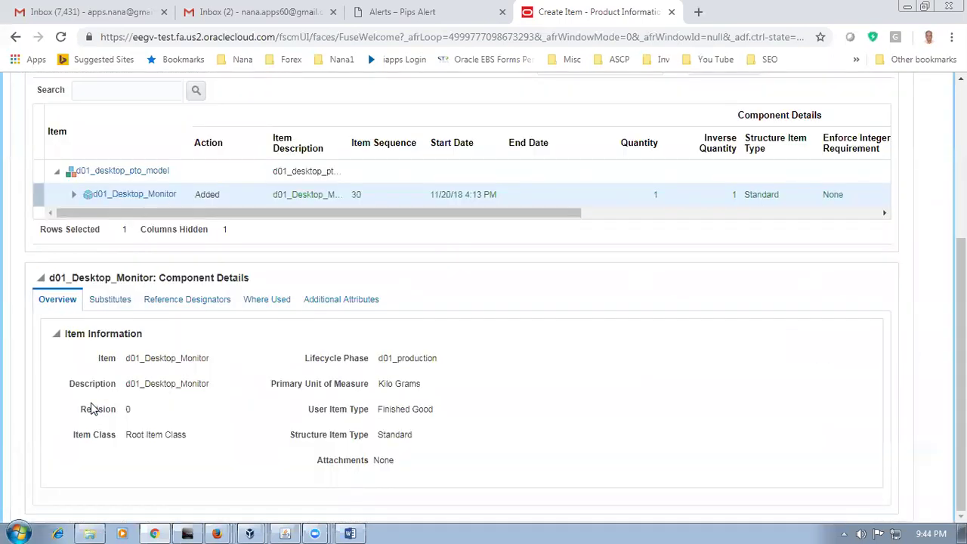
{"action": "left_click", "coordinate": [74, 196]}
{"action": "left_click", "coordinate": [38, 171]}
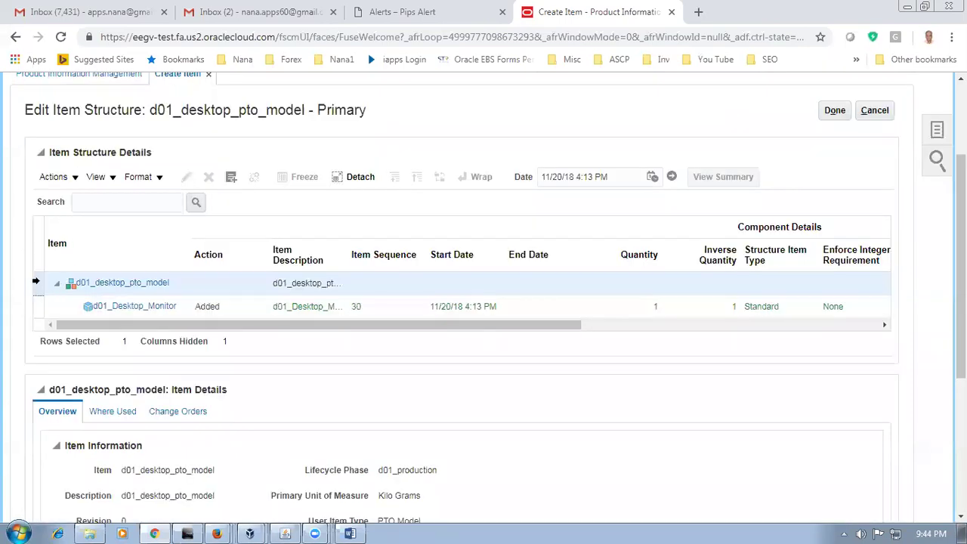
Search items for 'd01_k' and add d01_key_mouse to the Primary structure.
{"action": "left_click", "coordinate": [54, 180]}
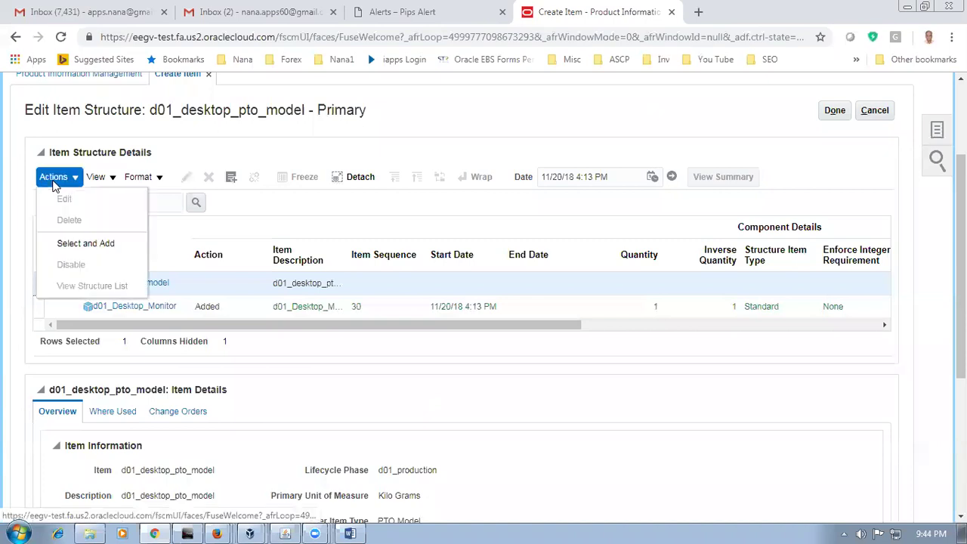
{"action": "left_click", "coordinate": [81, 243]}
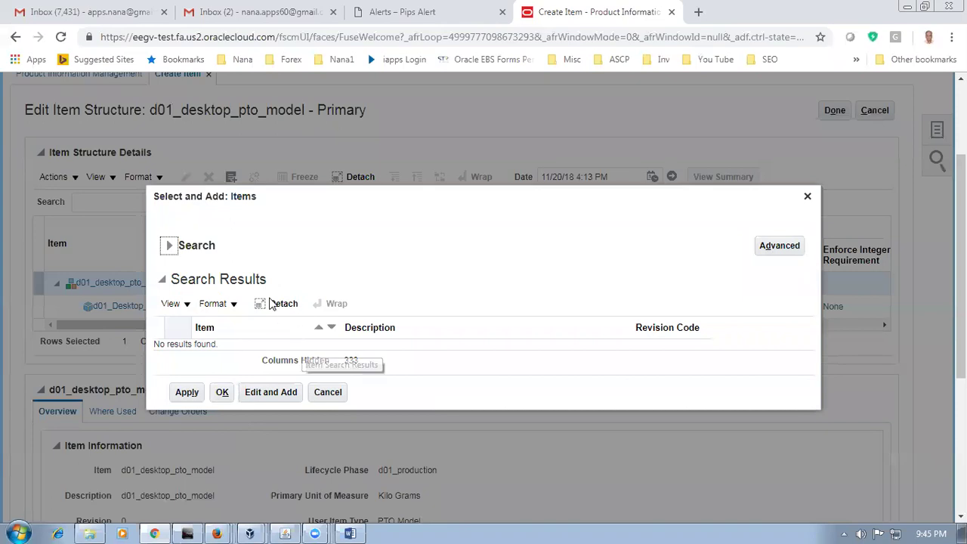
{"action": "left_click", "coordinate": [169, 245]}
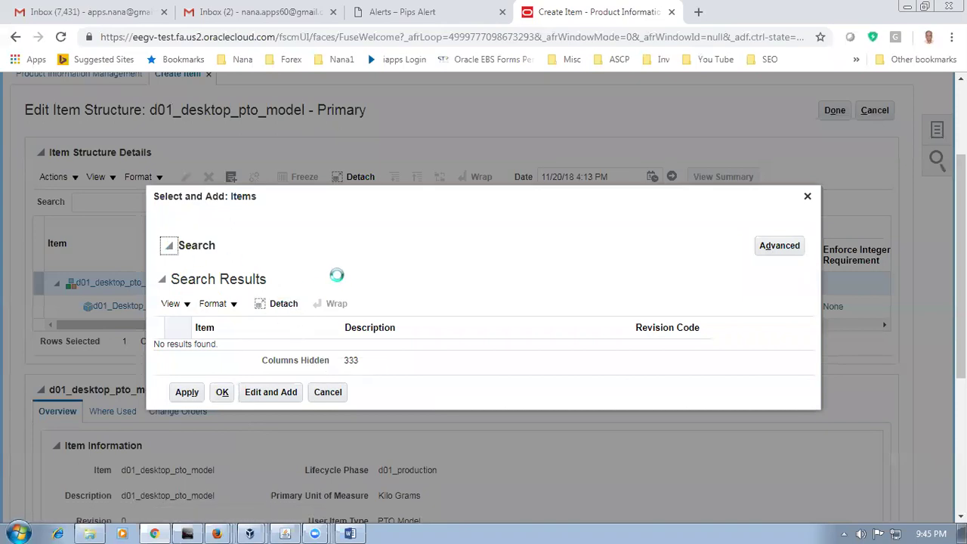
{"action": "left_click", "coordinate": [229, 239]}
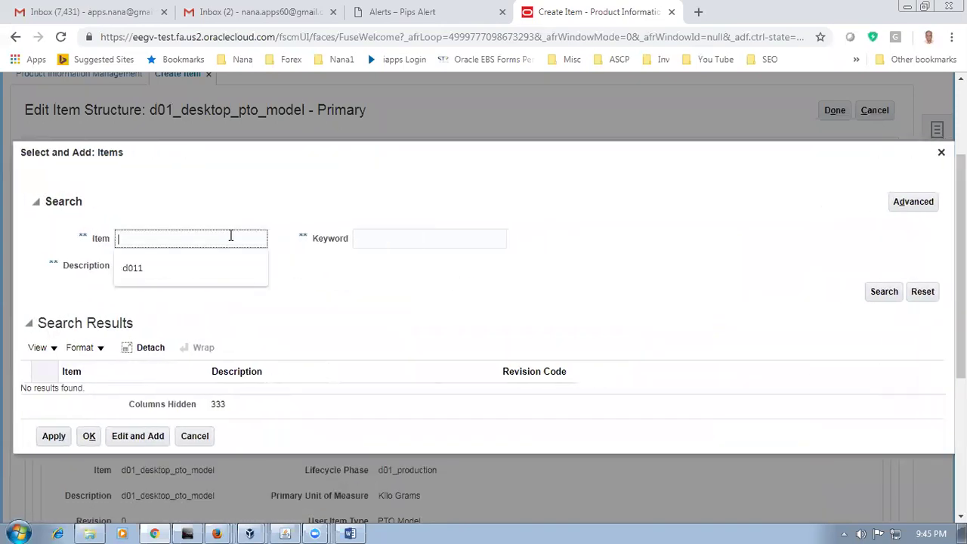
{"action": "type", "text": "d01_ke"}
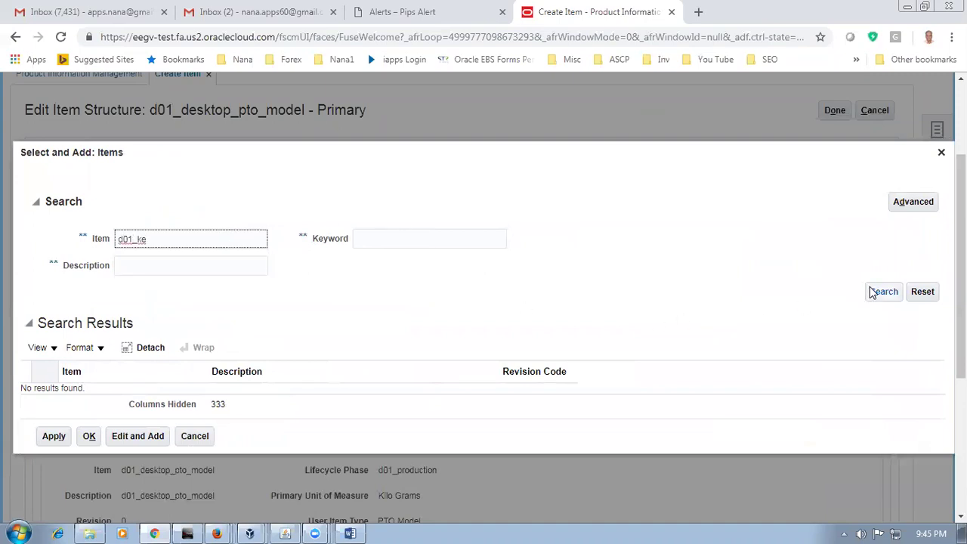
{"action": "left_click", "coordinate": [872, 291]}
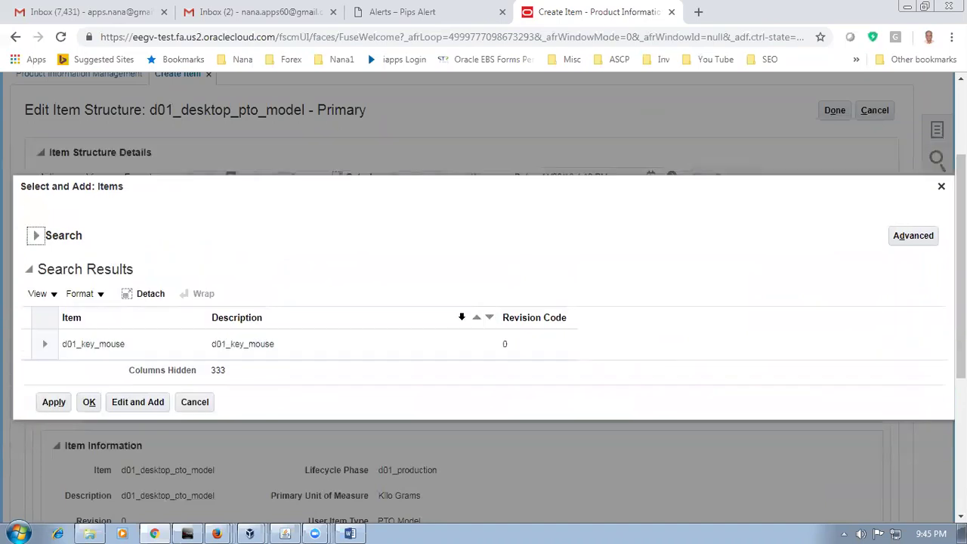
{"action": "left_click", "coordinate": [314, 355]}
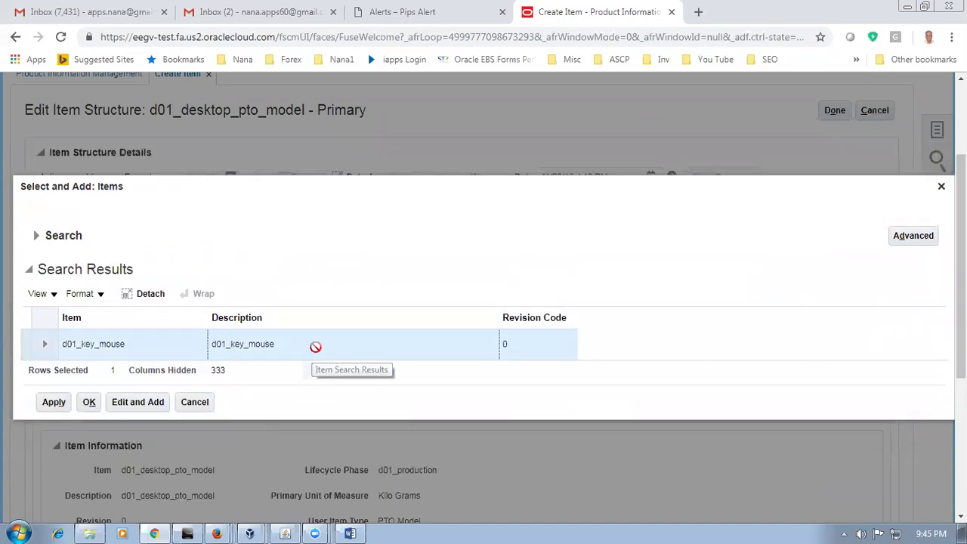
{"action": "left_click", "coordinate": [54, 402]}
{"action": "left_click", "coordinate": [87, 403]}
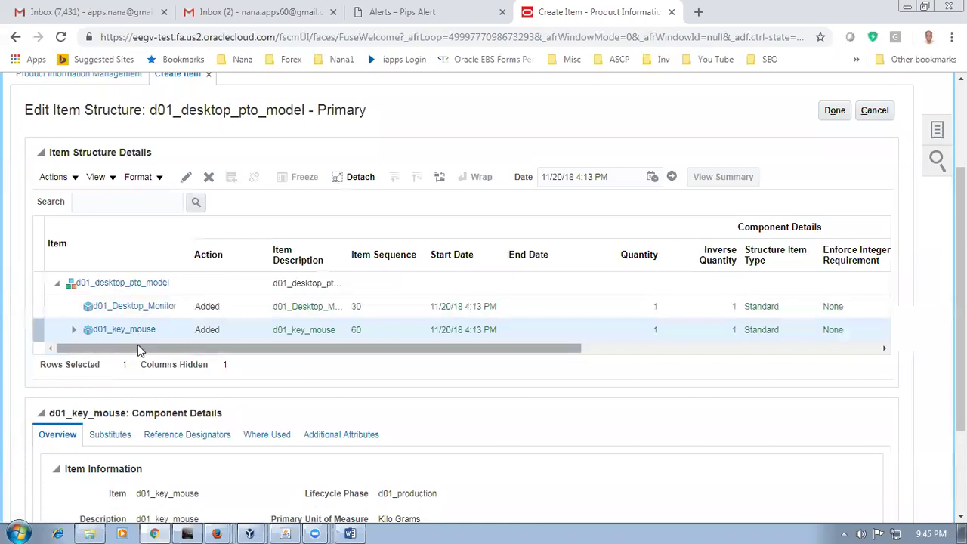
Finish the structure edit and save d01_desktop_pto_model.
{"action": "left_click", "coordinate": [834, 111]}
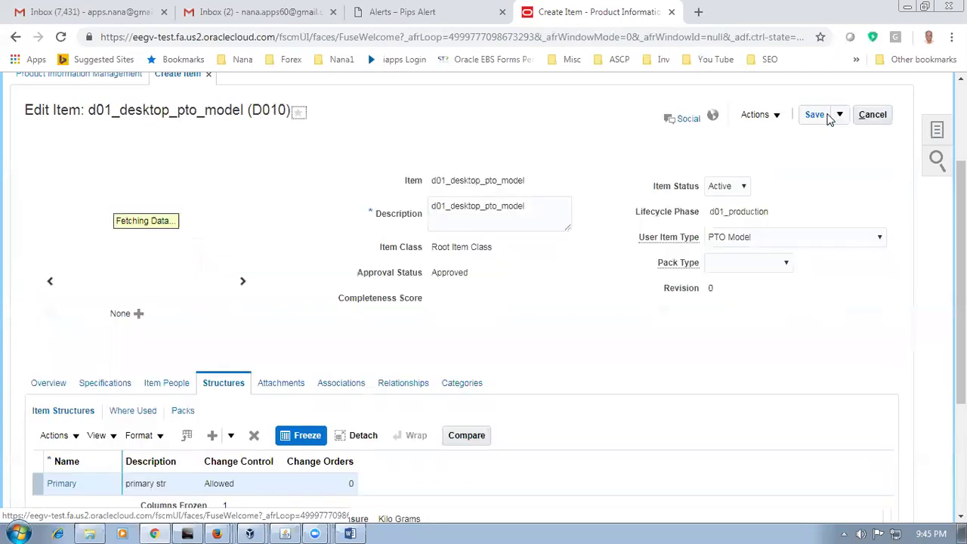
{"action": "left_click", "coordinate": [816, 119]}
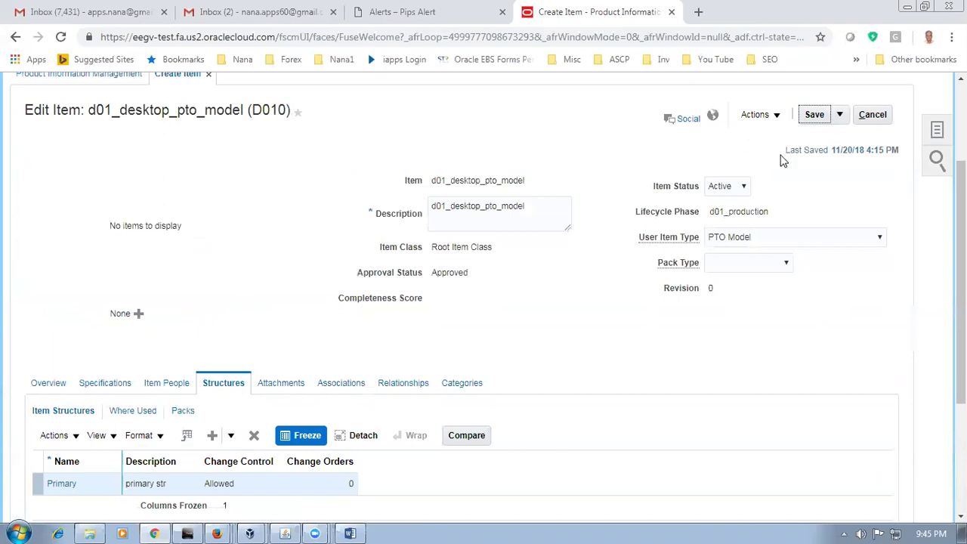
{"action": "scroll", "coordinate": [6, 286], "scroll_direction": "down", "scroll_amount": 2}
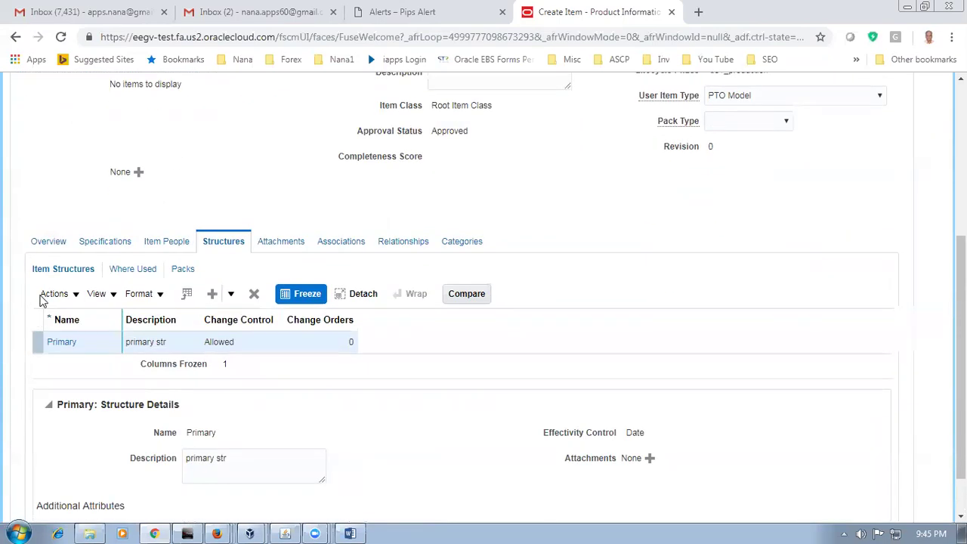
{"action": "left_click", "coordinate": [43, 299]}
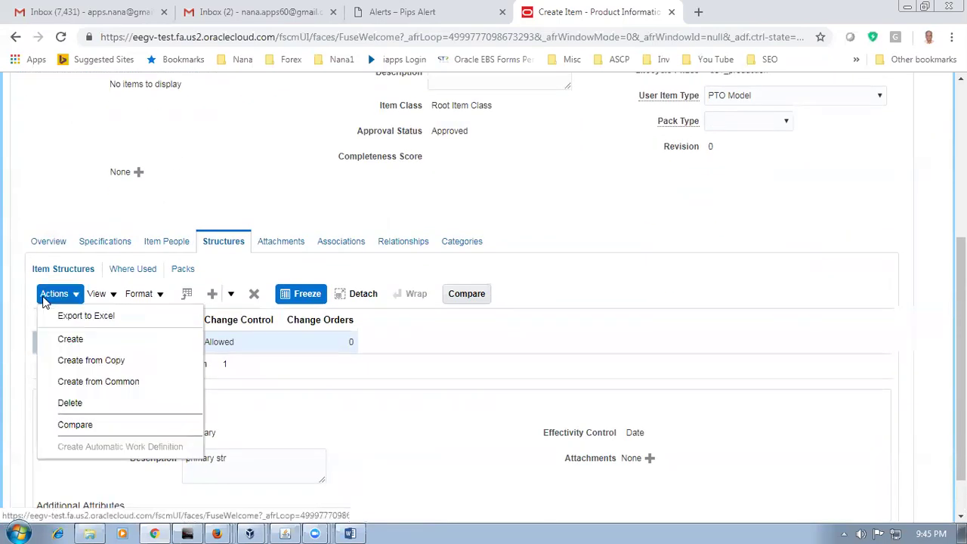
{"action": "left_click", "coordinate": [73, 212]}
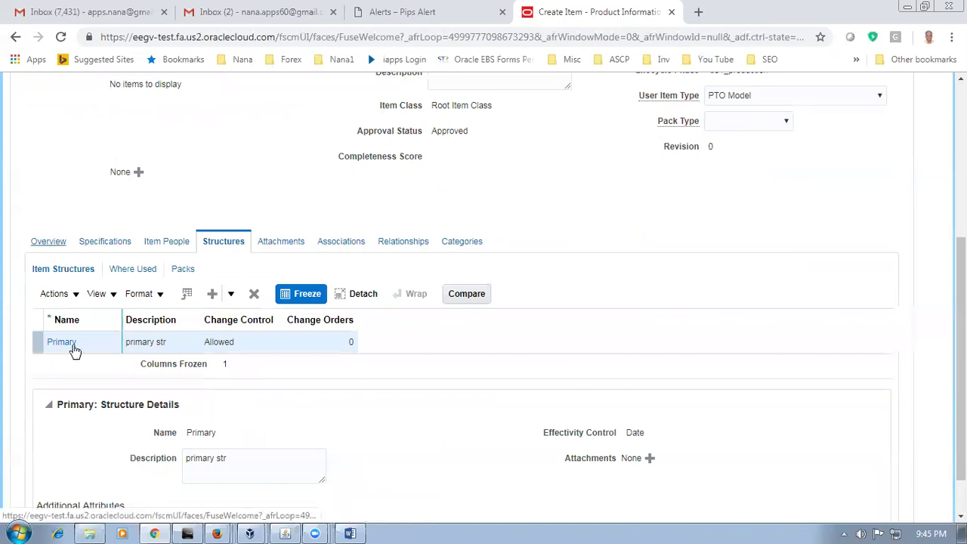
Check Overview and Specifications, then open Associations showing organization D010.
{"action": "left_click", "coordinate": [48, 245]}
{"action": "left_click", "coordinate": [92, 238]}
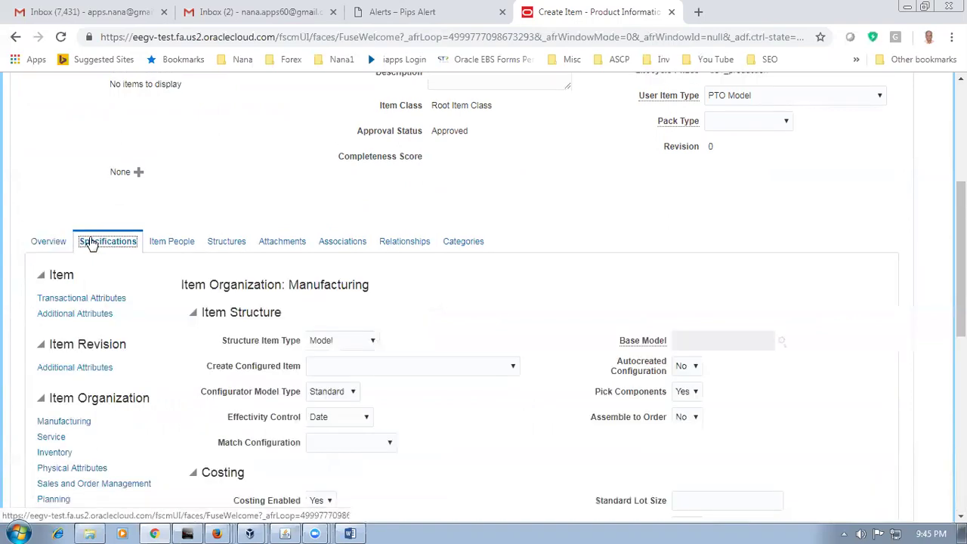
{"action": "left_click", "coordinate": [342, 246]}
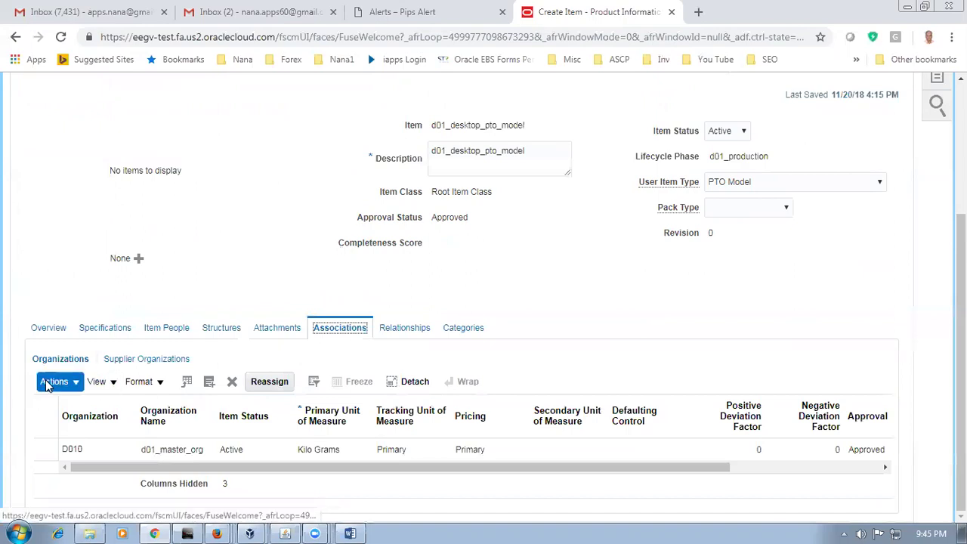
{"action": "left_click", "coordinate": [50, 386]}
{"action": "left_click", "coordinate": [80, 425]}
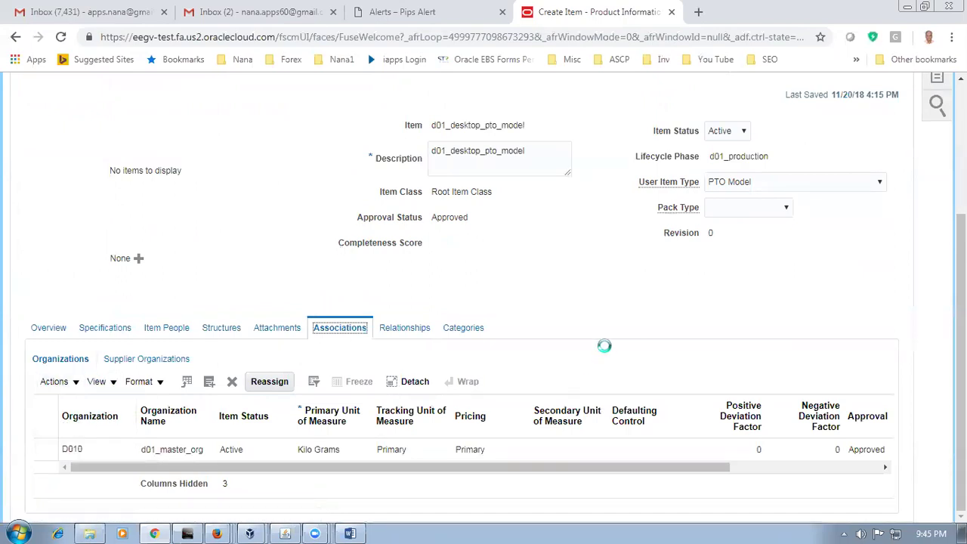
{"action": "left_click", "coordinate": [531, 262]}
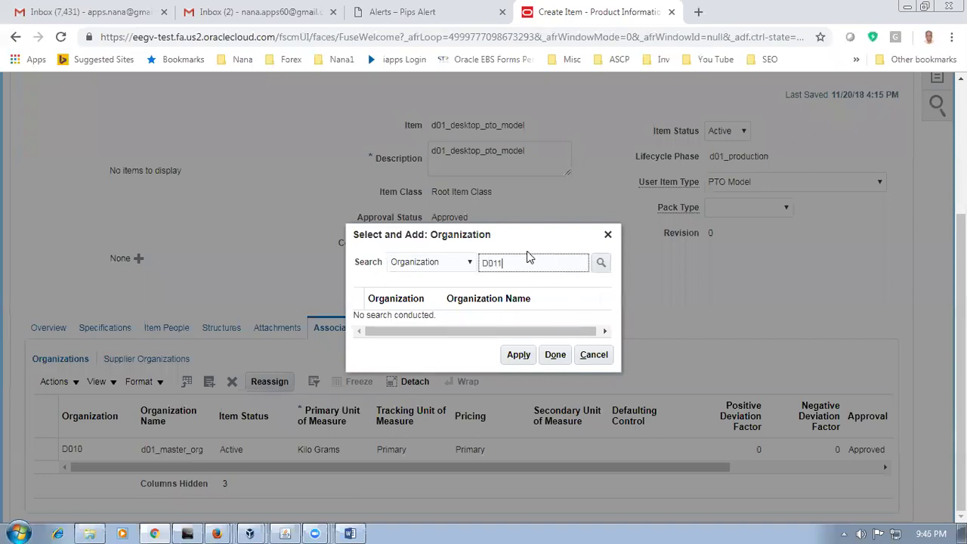
{"action": "key", "text": "Return"}
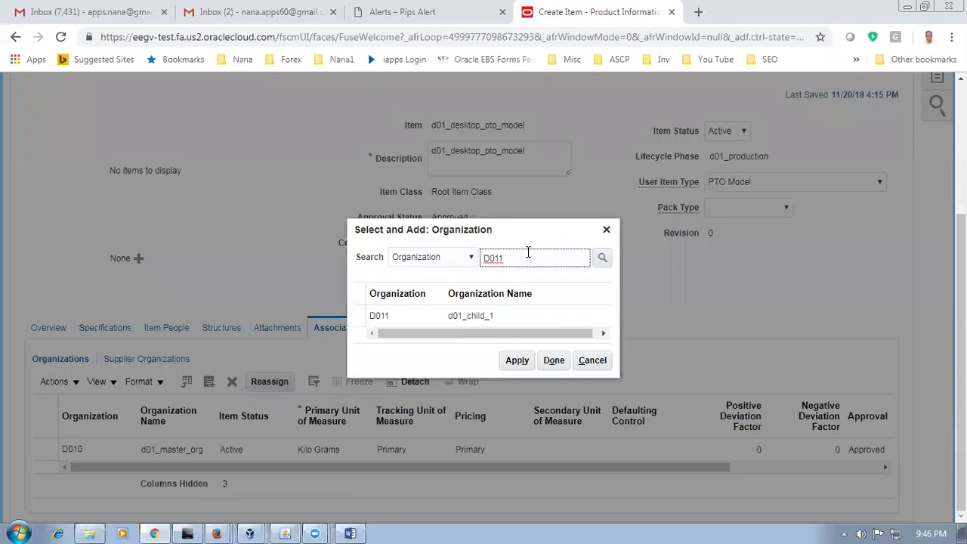
{"action": "left_click", "coordinate": [552, 317]}
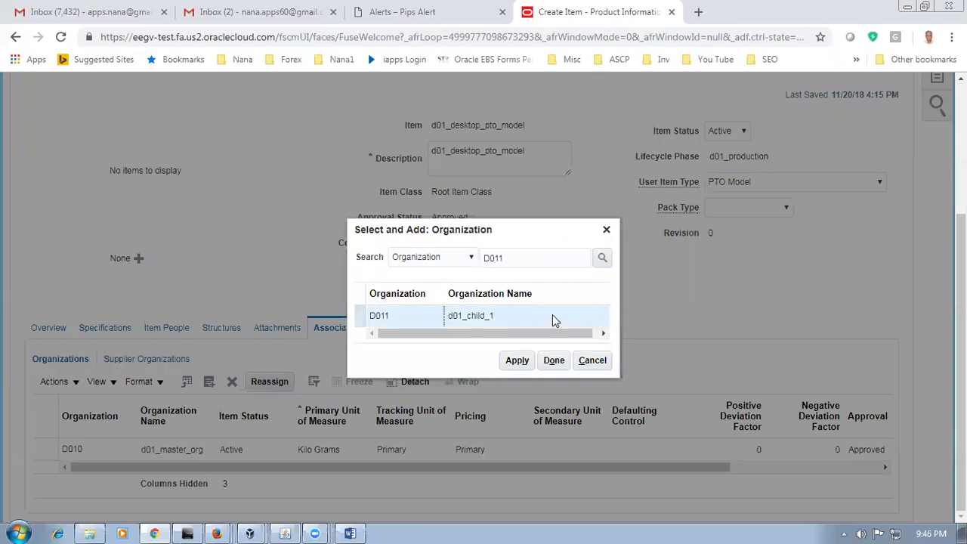
{"action": "left_click", "coordinate": [518, 361]}
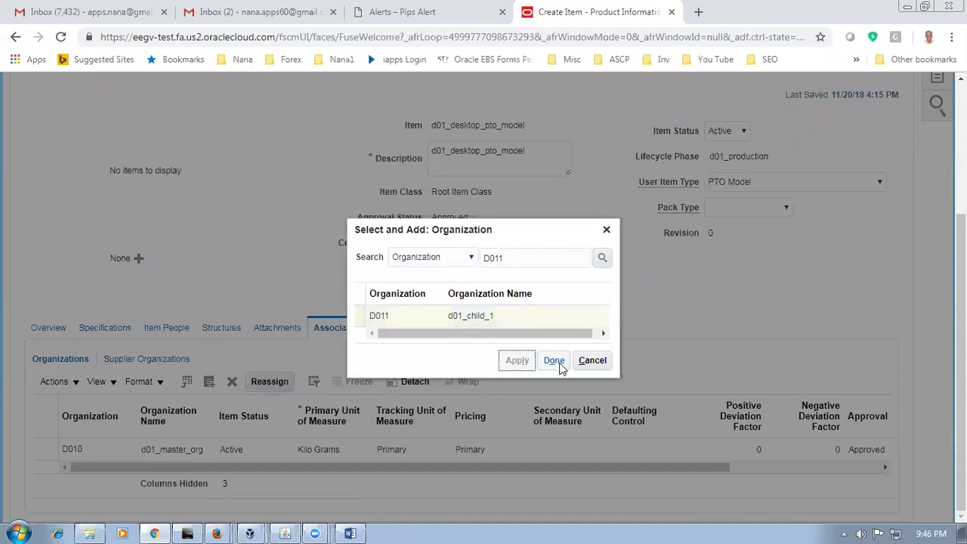
{"action": "left_click", "coordinate": [553, 361]}
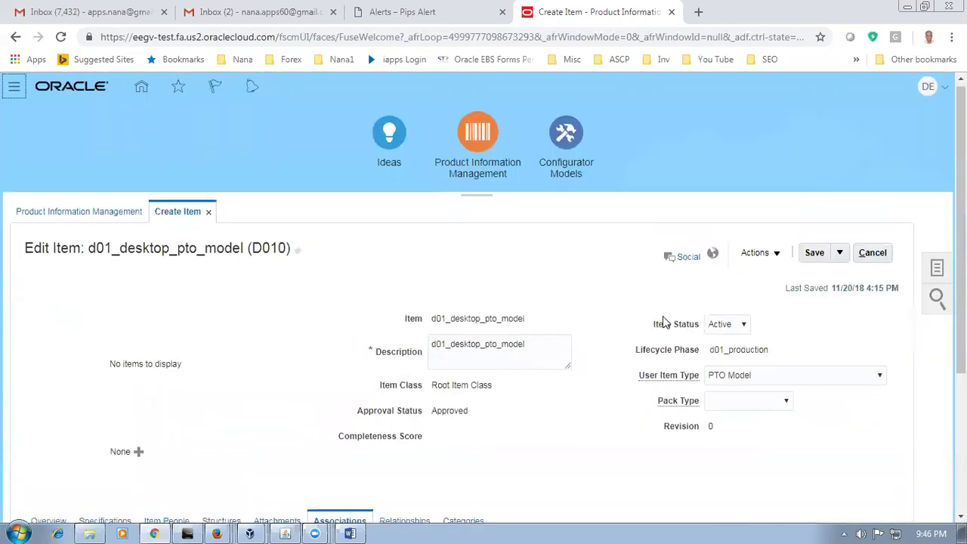
{"action": "scroll", "coordinate": [662, 321], "scroll_direction": "down", "scroll_amount": 3}
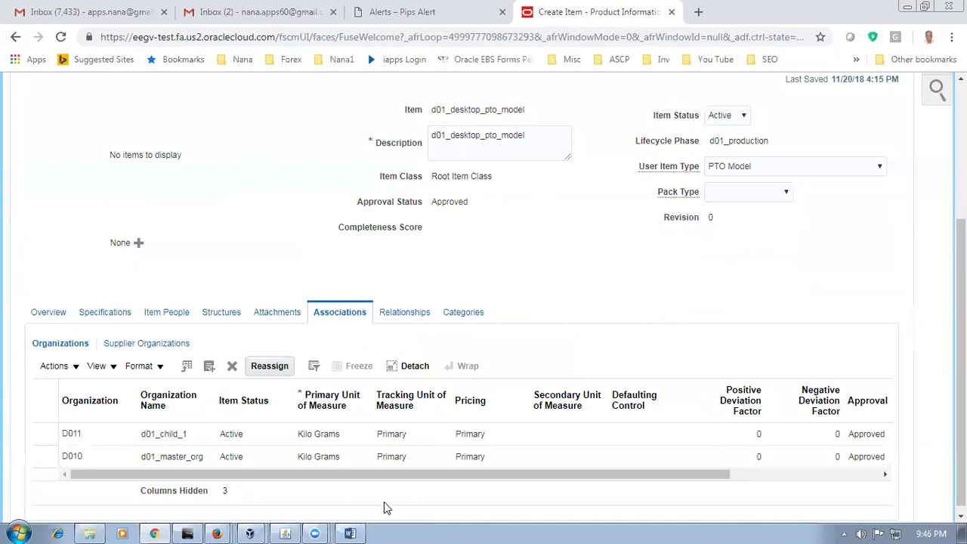
{"action": "scroll", "coordinate": [694, 293], "scroll_direction": "up", "scroll_amount": 3}
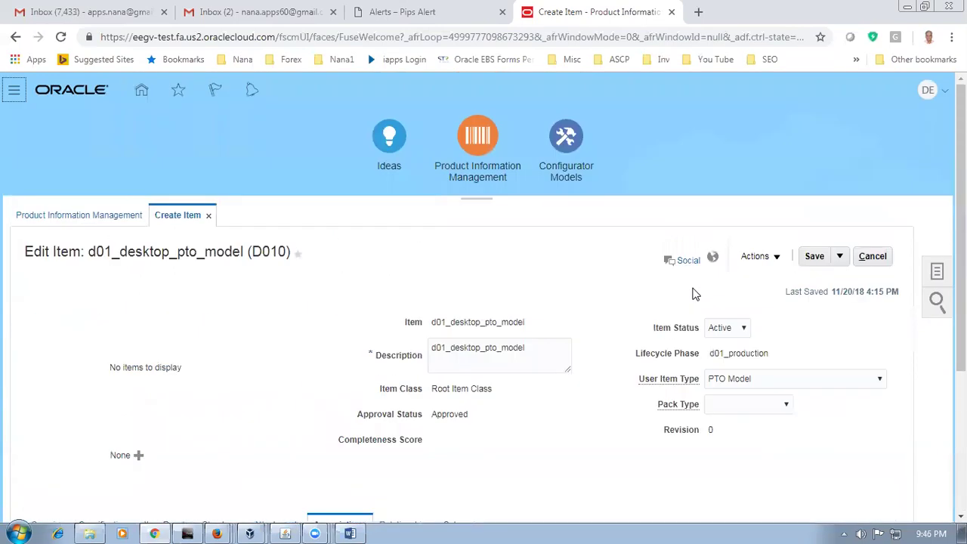
Save and close the item, then open Inventory Management and its task list.
{"action": "left_click", "coordinate": [843, 260]}
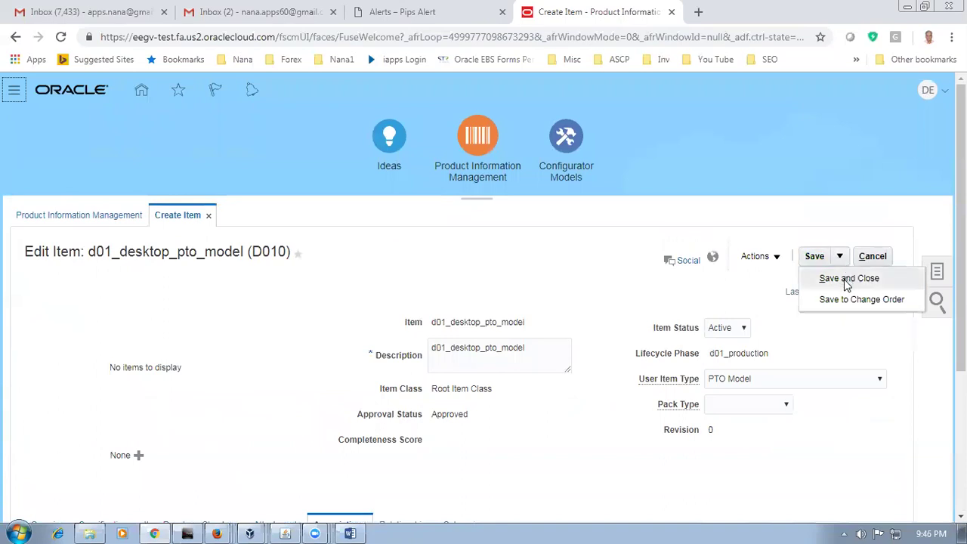
{"action": "left_click", "coordinate": [847, 279]}
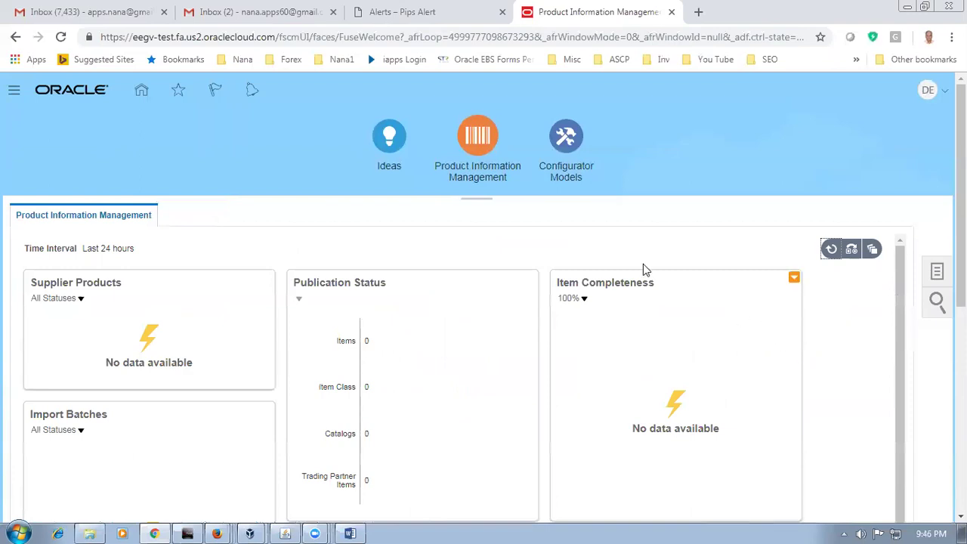
{"action": "left_click", "coordinate": [140, 91]}
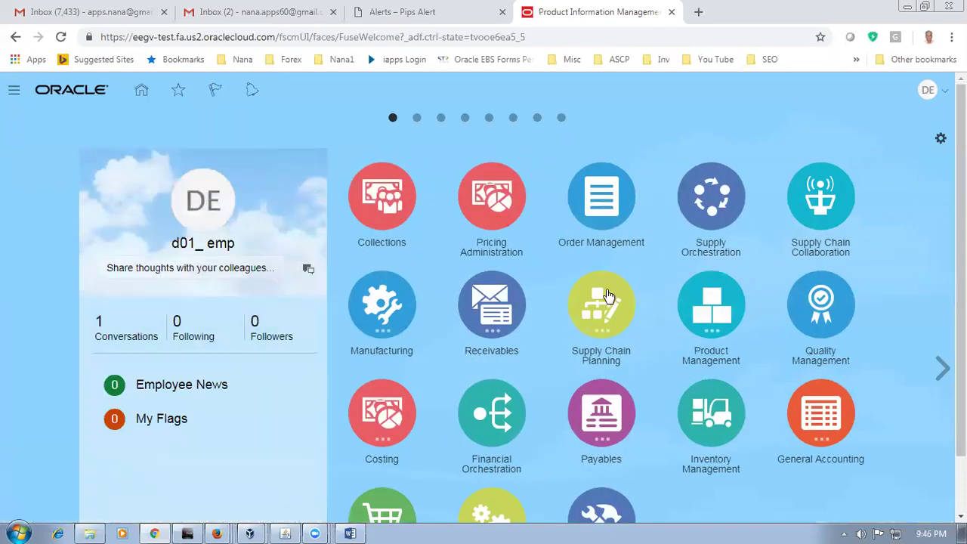
{"action": "left_click", "coordinate": [723, 430]}
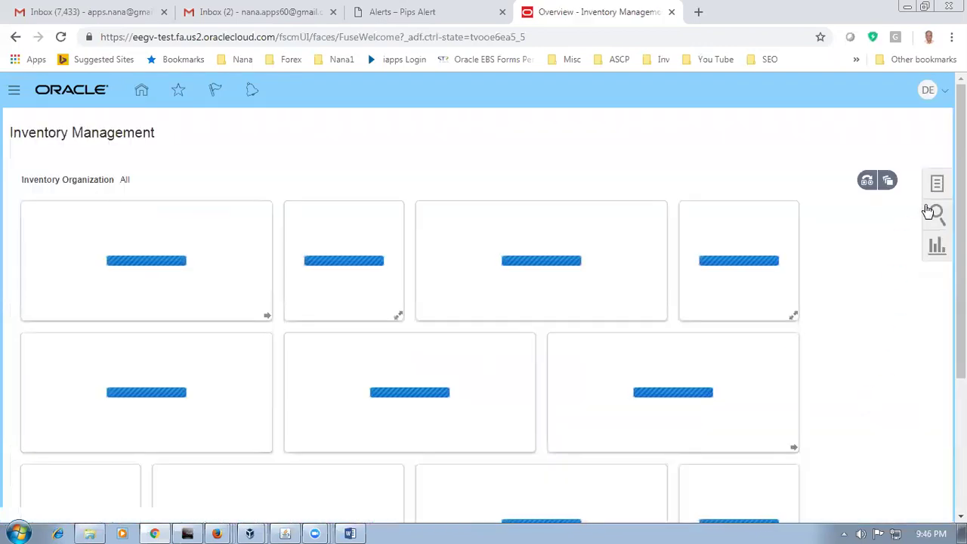
{"action": "left_click", "coordinate": [936, 188]}
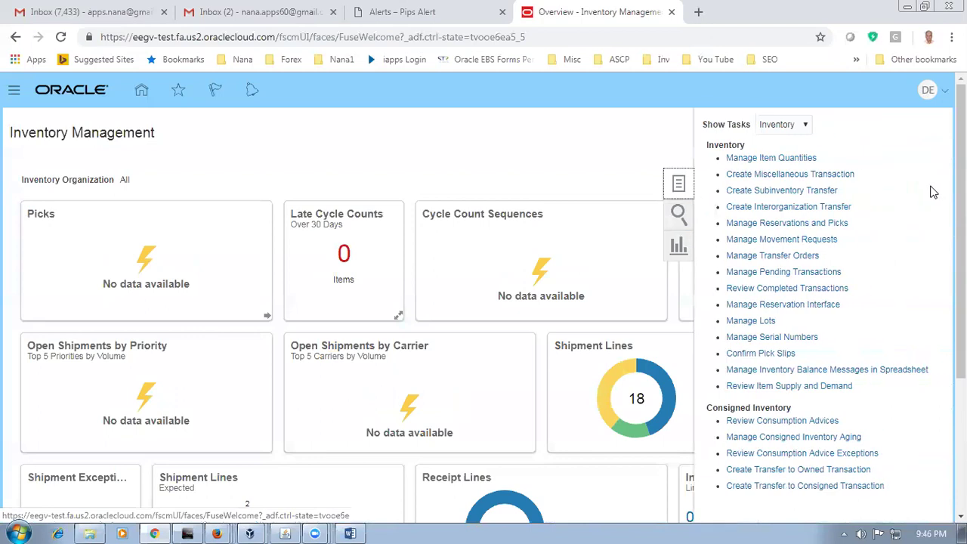
Create a Miscellaneous Receipt transaction in organization D011.
{"action": "left_click", "coordinate": [776, 176]}
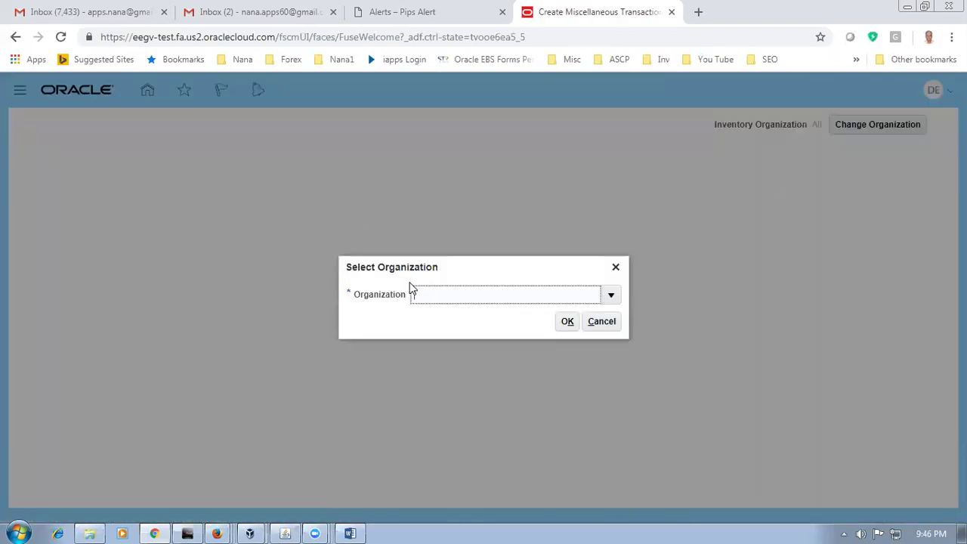
{"action": "type", "text": "D011"}
{"action": "left_click", "coordinate": [567, 321]}
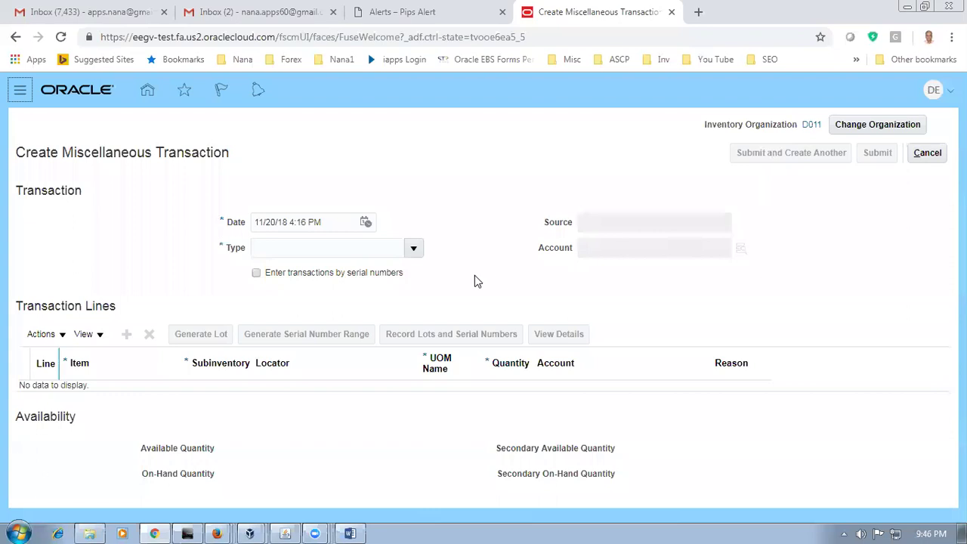
{"action": "left_click", "coordinate": [329, 246]}
{"action": "key", "text": "Tab"}
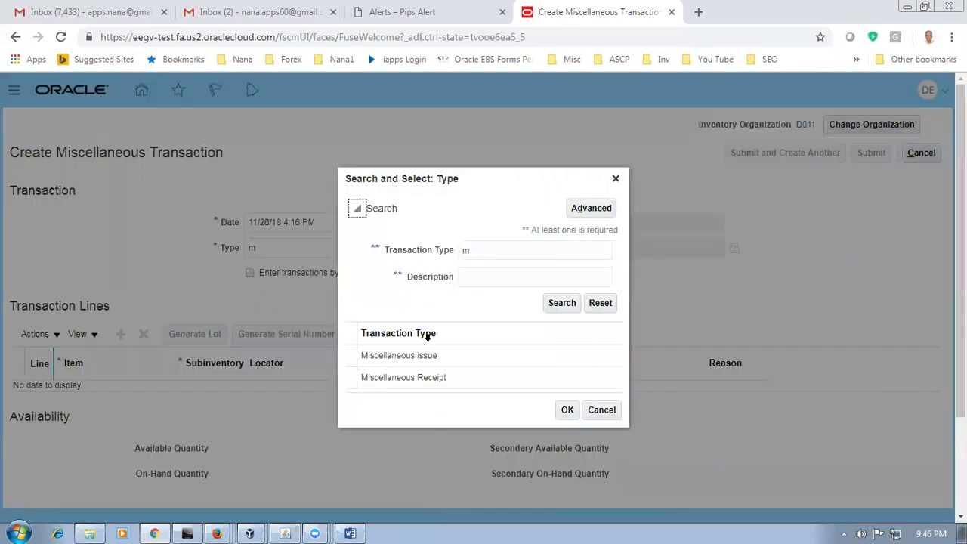
{"action": "left_click", "coordinate": [452, 376]}
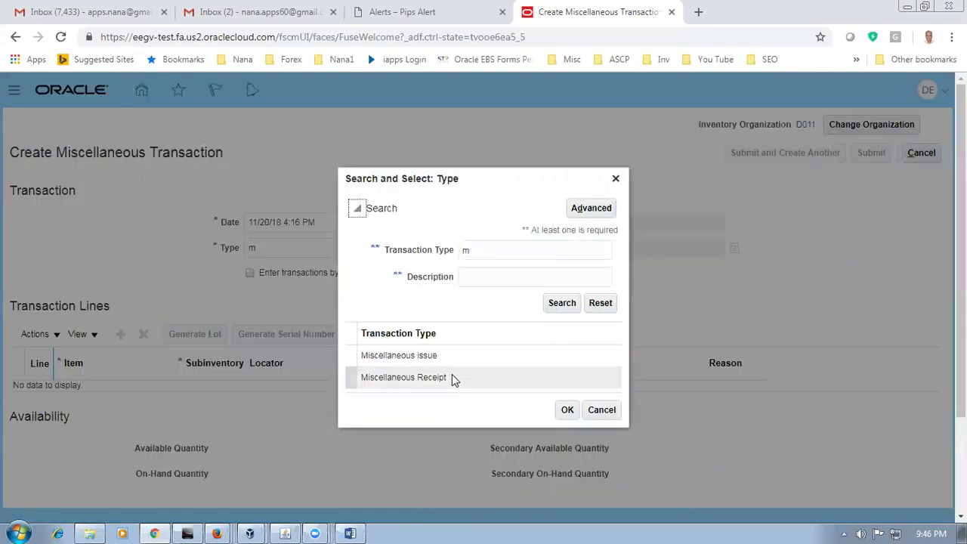
{"action": "left_click", "coordinate": [566, 409]}
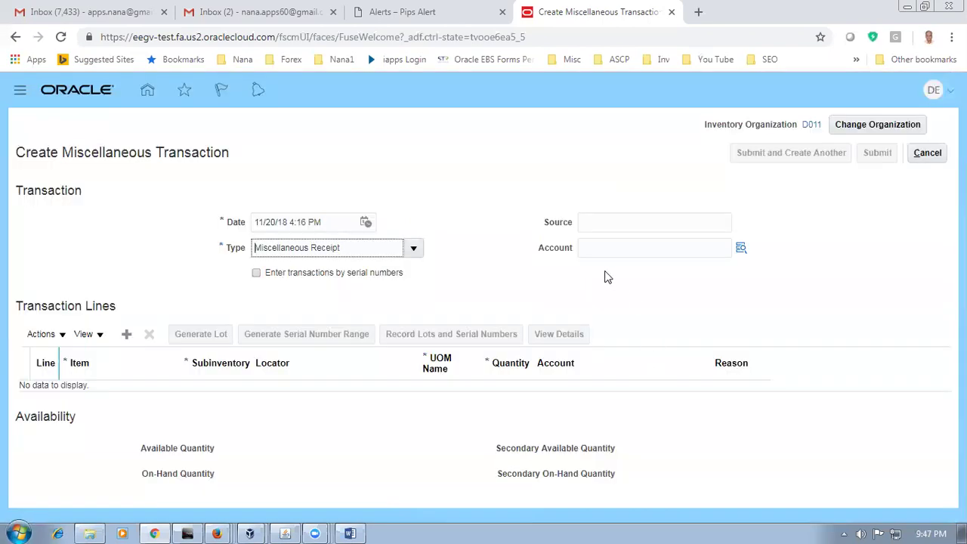
Enter account 10-100-1000 and add a first transaction line.
{"action": "left_click", "coordinate": [603, 252]}
{"action": "type", "text": "10-100-1000"}
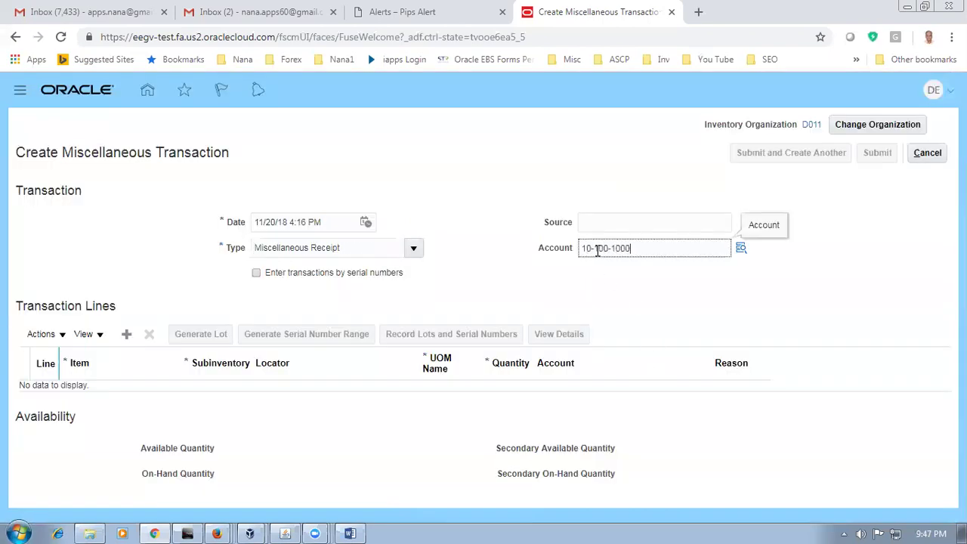
{"action": "left_click", "coordinate": [436, 303]}
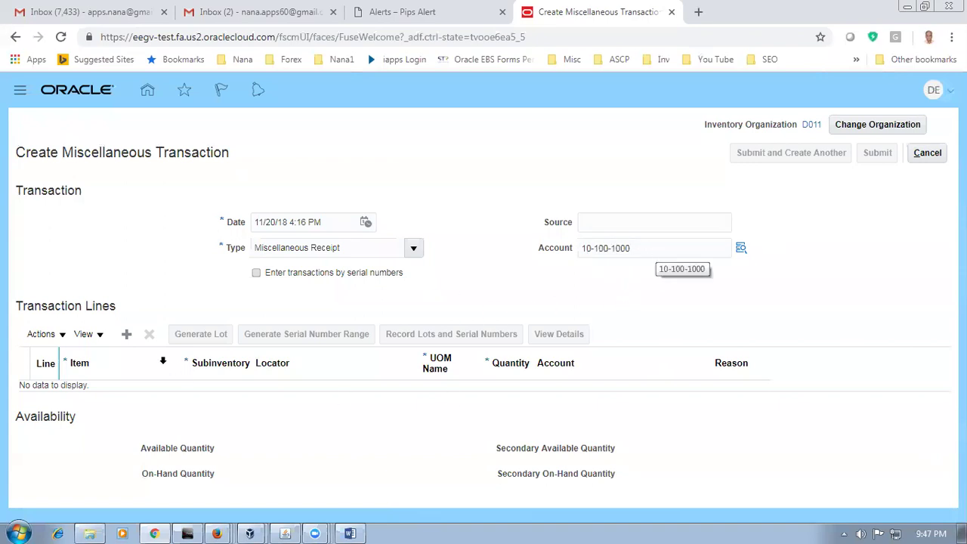
{"action": "left_click", "coordinate": [126, 334]}
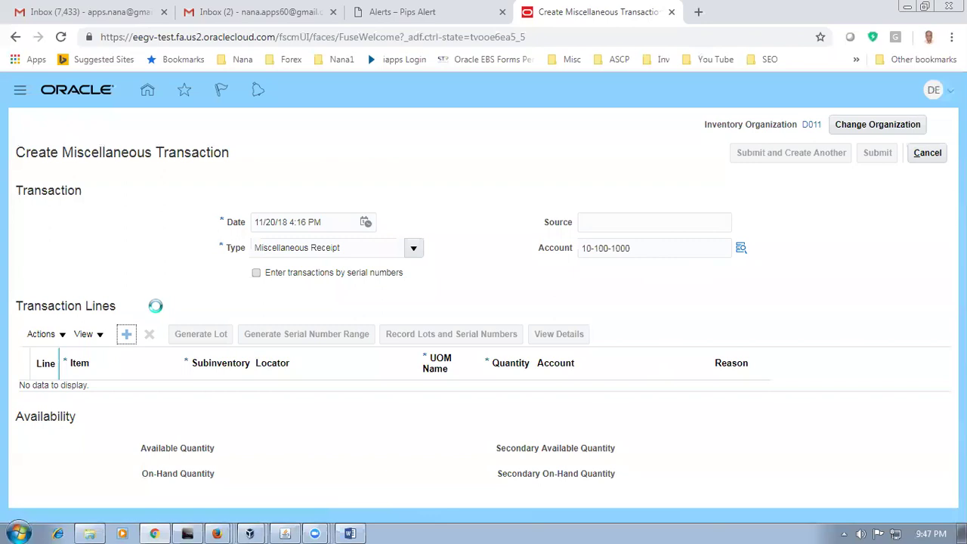
{"action": "left_click", "coordinate": [99, 391]}
Fill line 1 with d01_Desktop_Monitor, subinventory d011_fgs, quantity 10000.
{"action": "type", "text": "d01"}
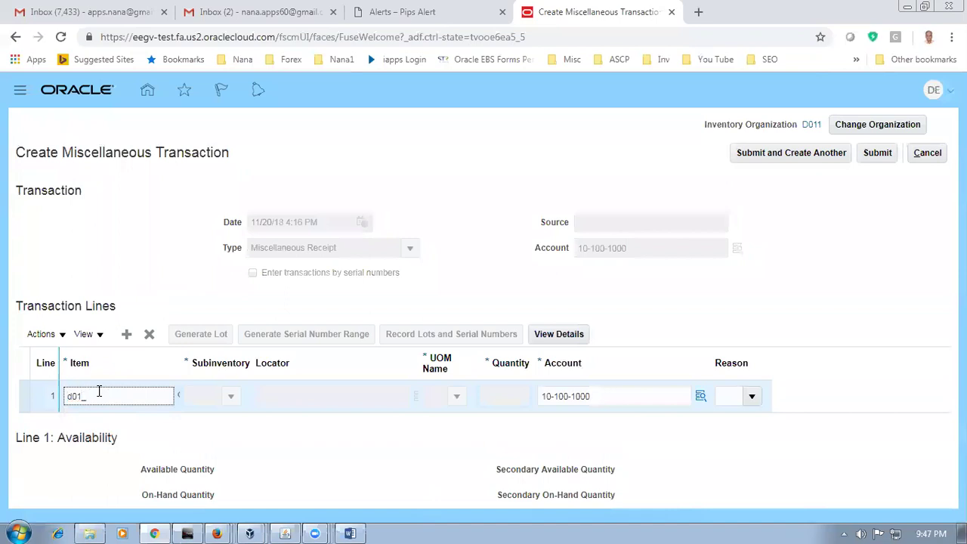
{"action": "type", "text": "_De"}
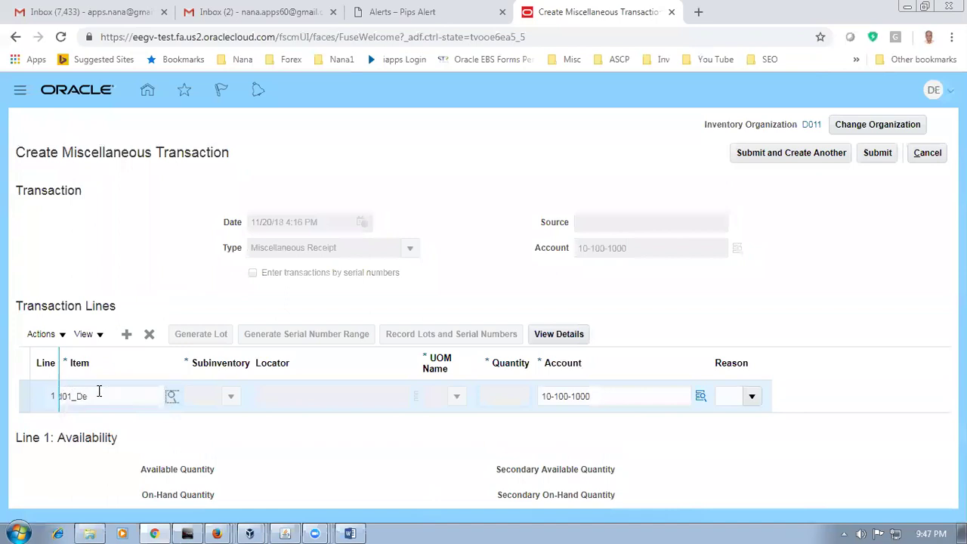
{"action": "key", "text": "Tab"}
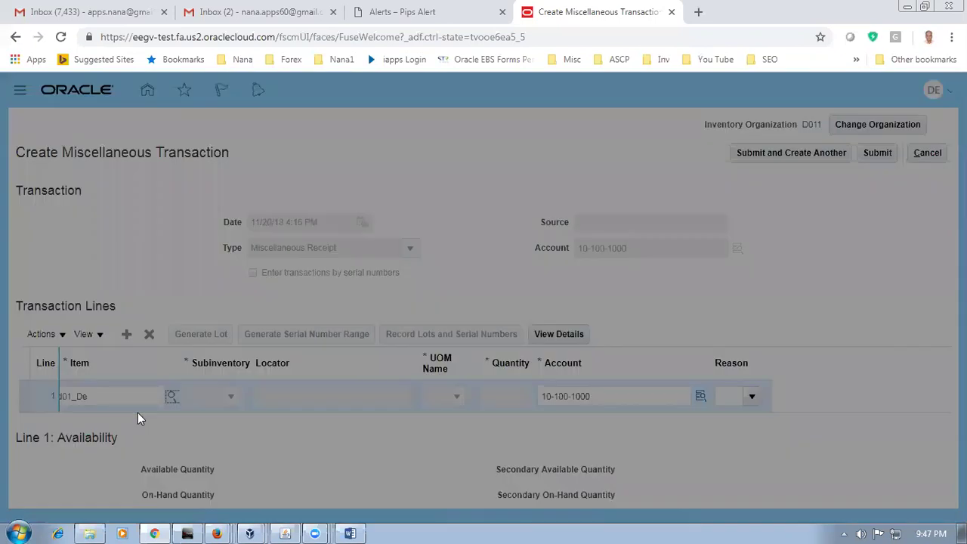
{"action": "left_click", "coordinate": [305, 340]}
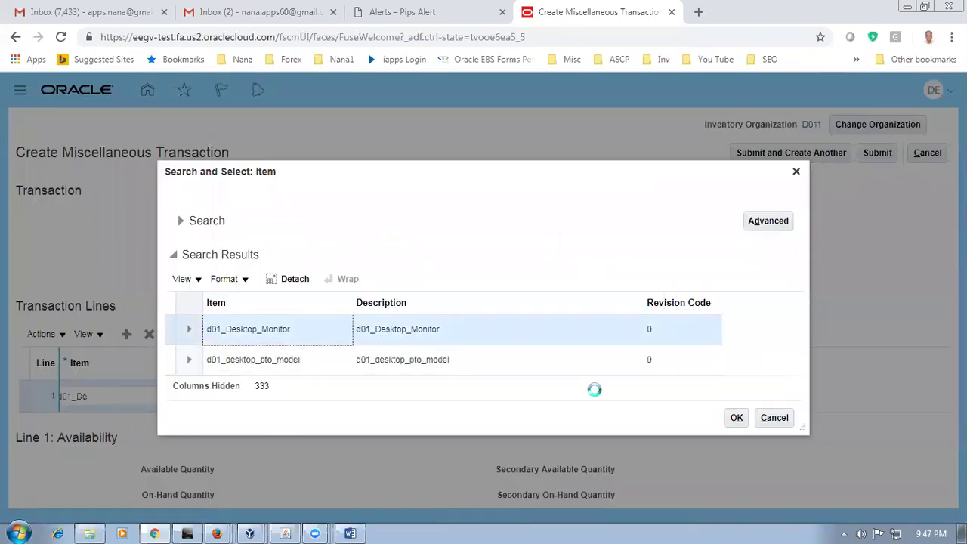
{"action": "left_click", "coordinate": [739, 423]}
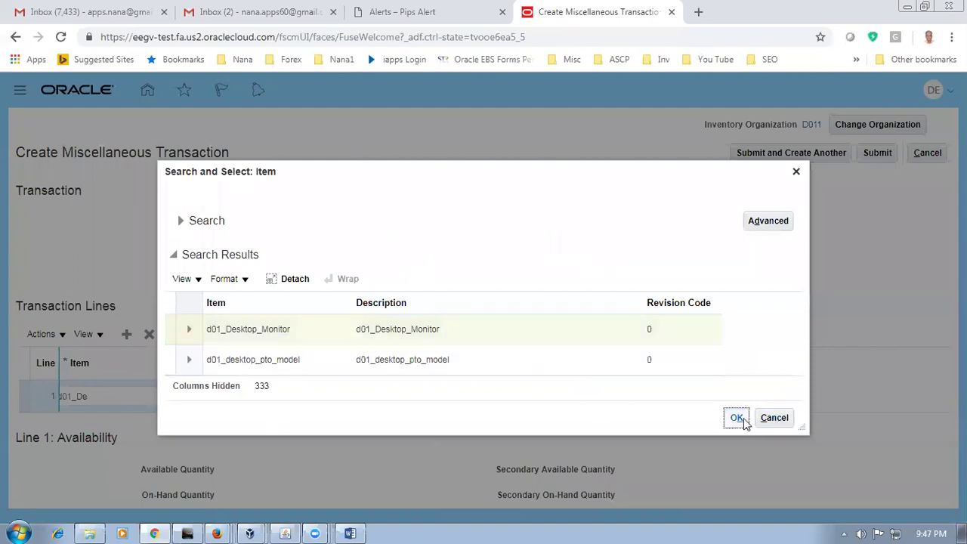
{"action": "left_click", "coordinate": [738, 419]}
{"action": "left_click", "coordinate": [231, 397]}
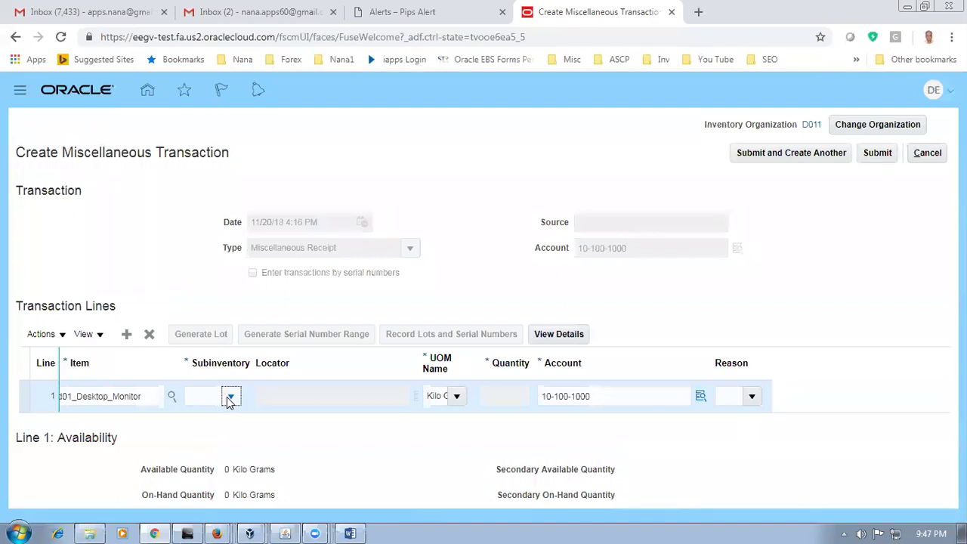
{"action": "left_click", "coordinate": [234, 297]}
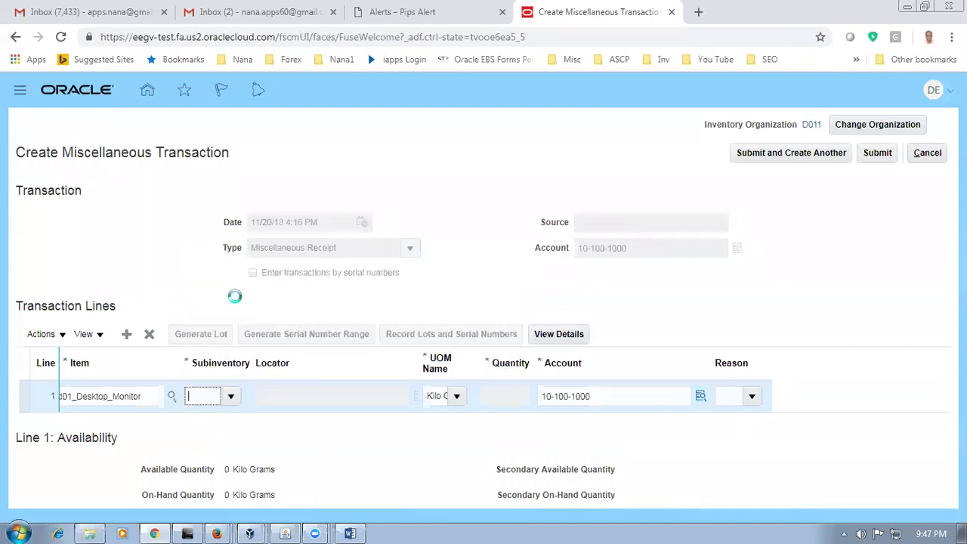
{"action": "left_click", "coordinate": [493, 397]}
{"action": "type", "text": "10000"}
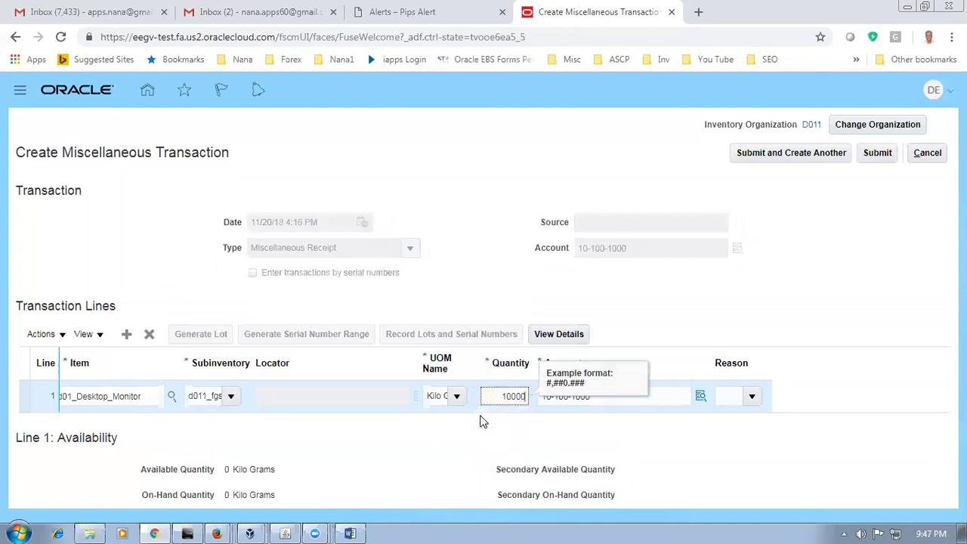
{"action": "left_click", "coordinate": [529, 320]}
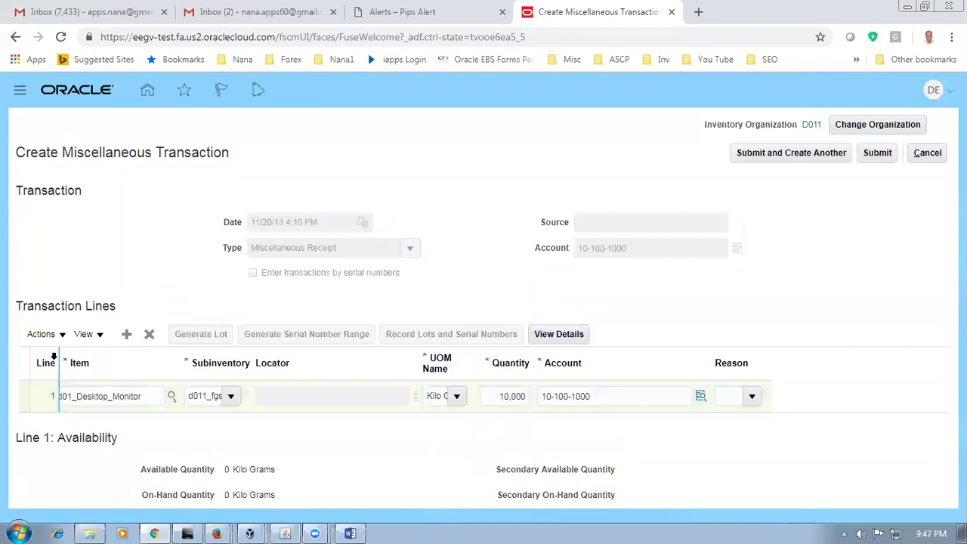
Add a second line for d01_key_mouse in d011_fgs with quantity 1000.
{"action": "left_click", "coordinate": [126, 334]}
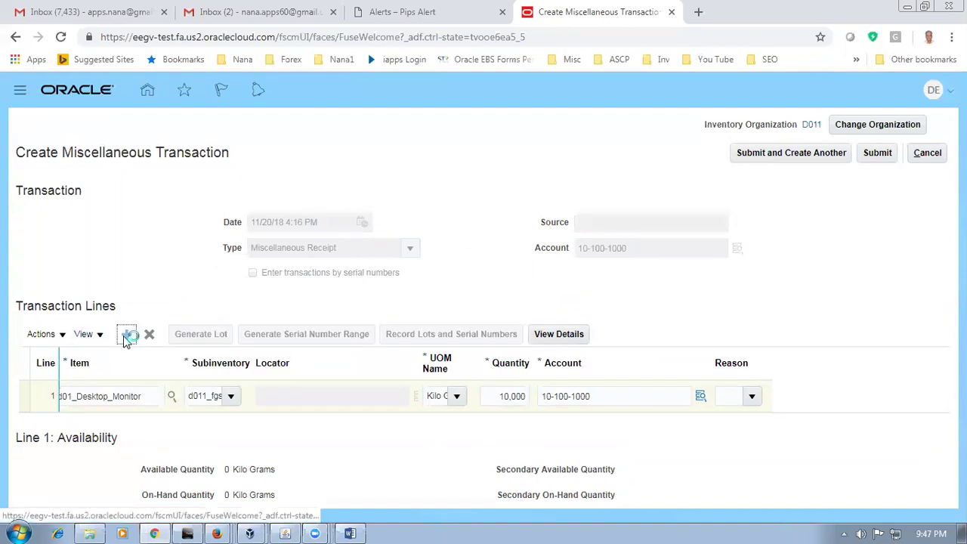
{"action": "left_click", "coordinate": [93, 390]}
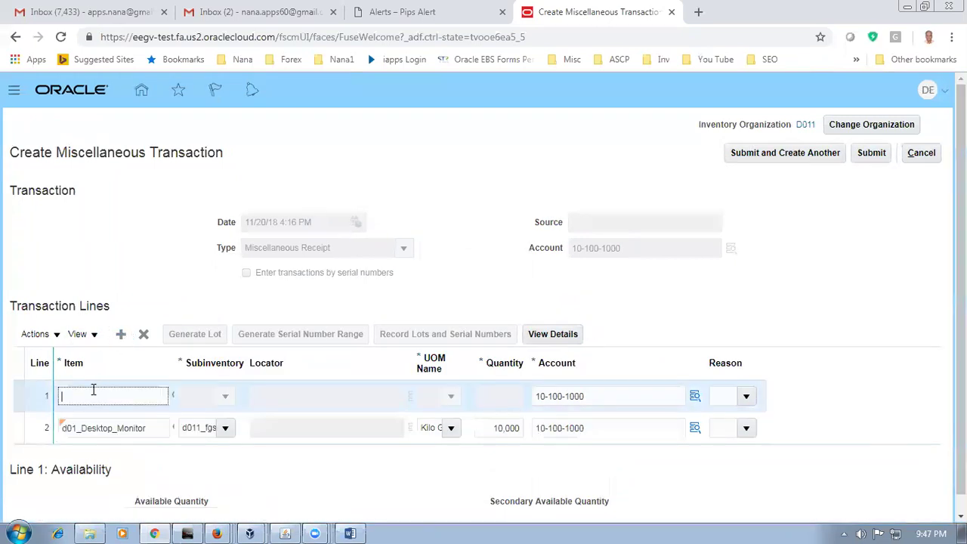
{"action": "type", "text": "d01_ke"}
{"action": "key", "text": "Tab"}
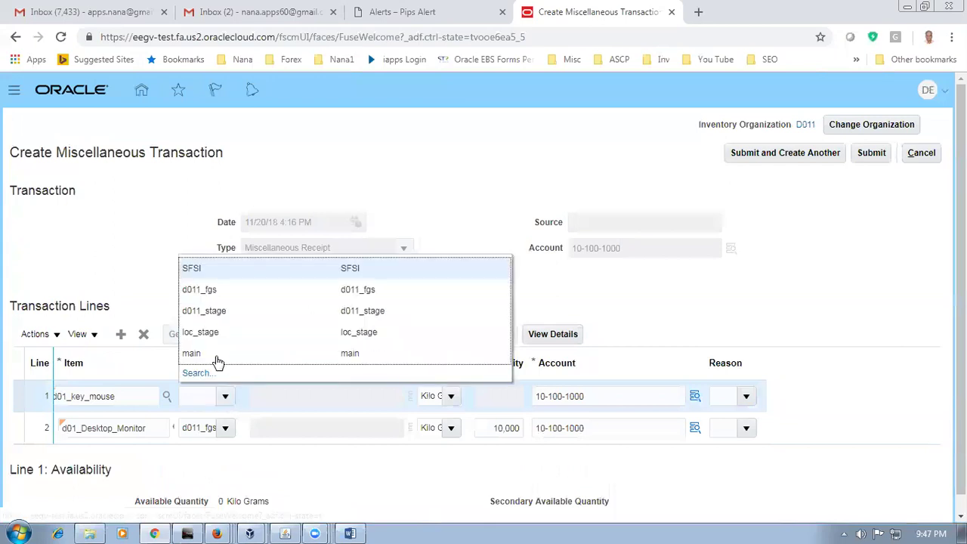
{"action": "left_click", "coordinate": [200, 289]}
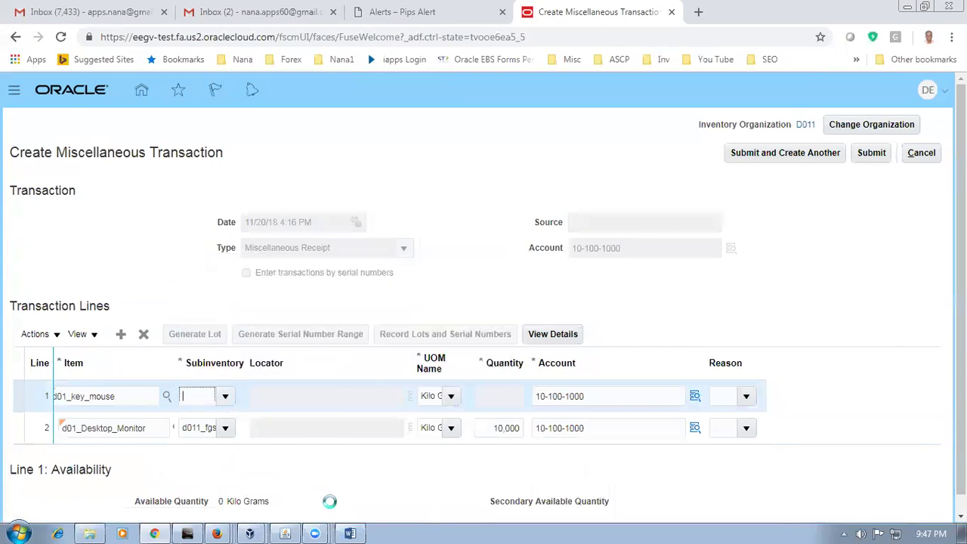
{"action": "left_click", "coordinate": [505, 401]}
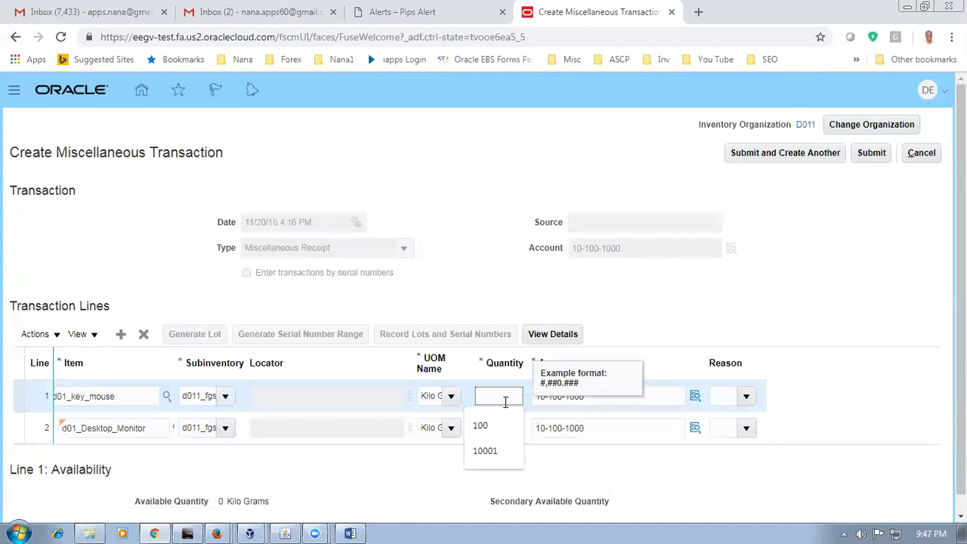
{"action": "type", "text": "1000"}
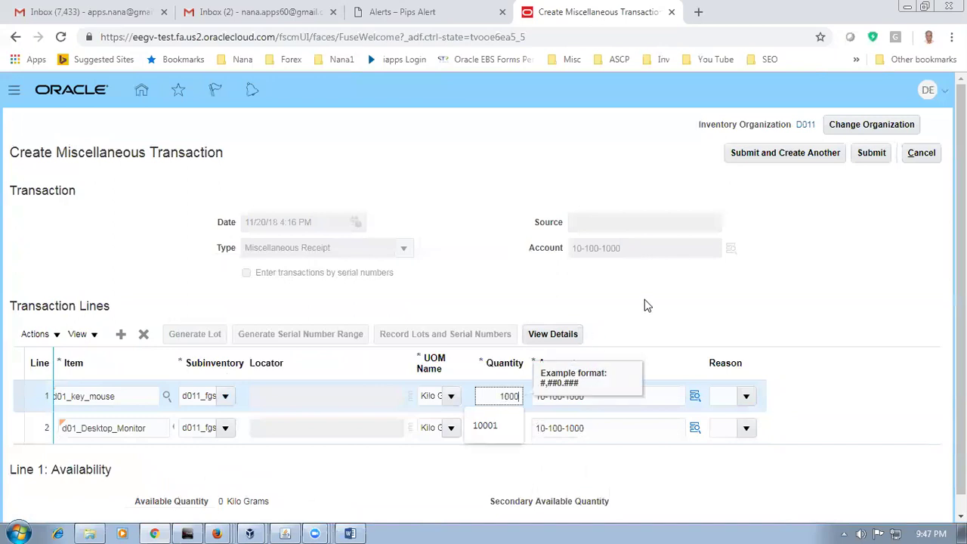
{"action": "left_click", "coordinate": [644, 301]}
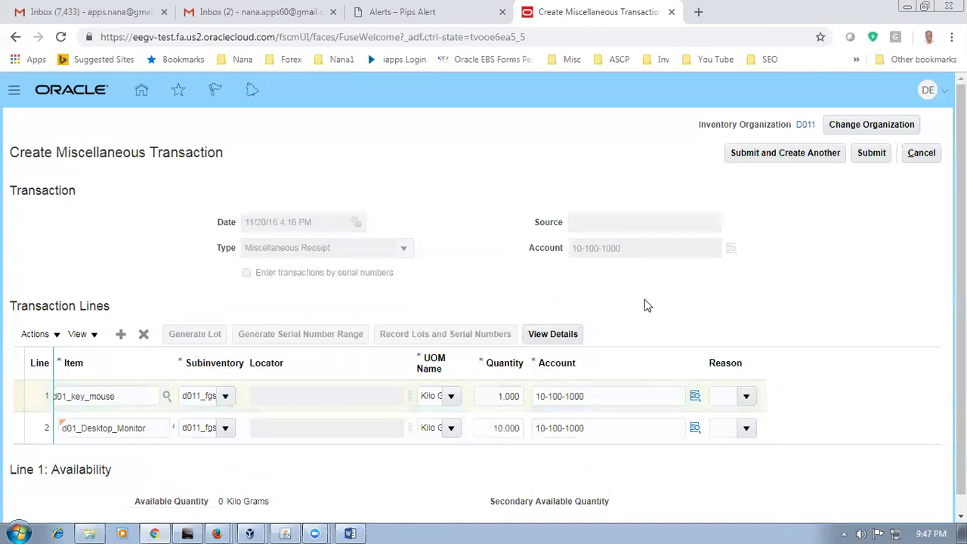
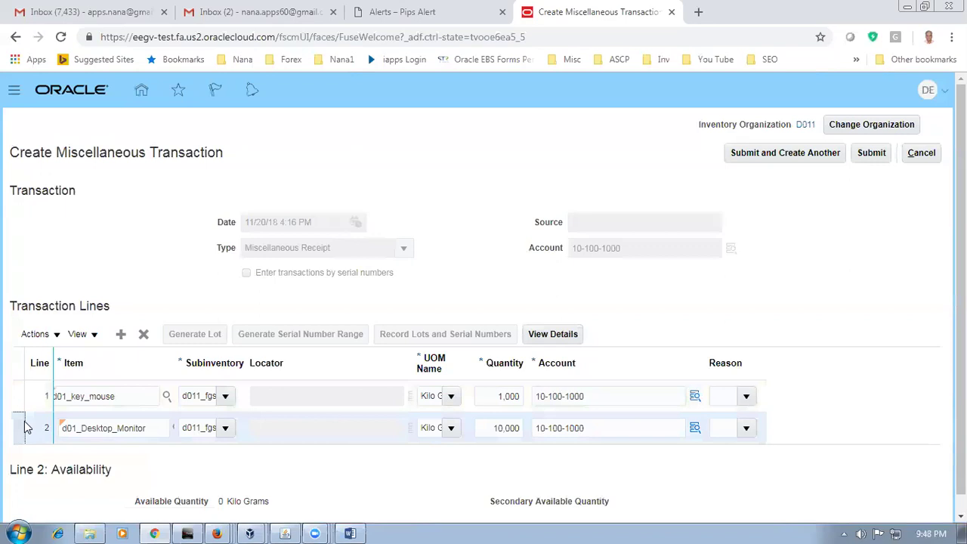
Submit the miscellaneous receipt, then go to Plan Inputs and start the Collect Planning Data task.
{"action": "left_click", "coordinate": [873, 154]}
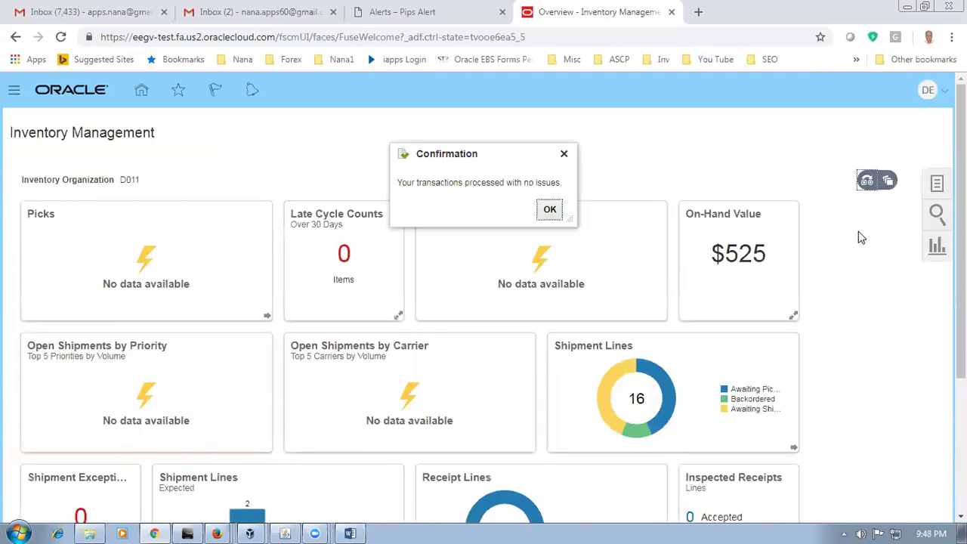
{"action": "left_click", "coordinate": [544, 211]}
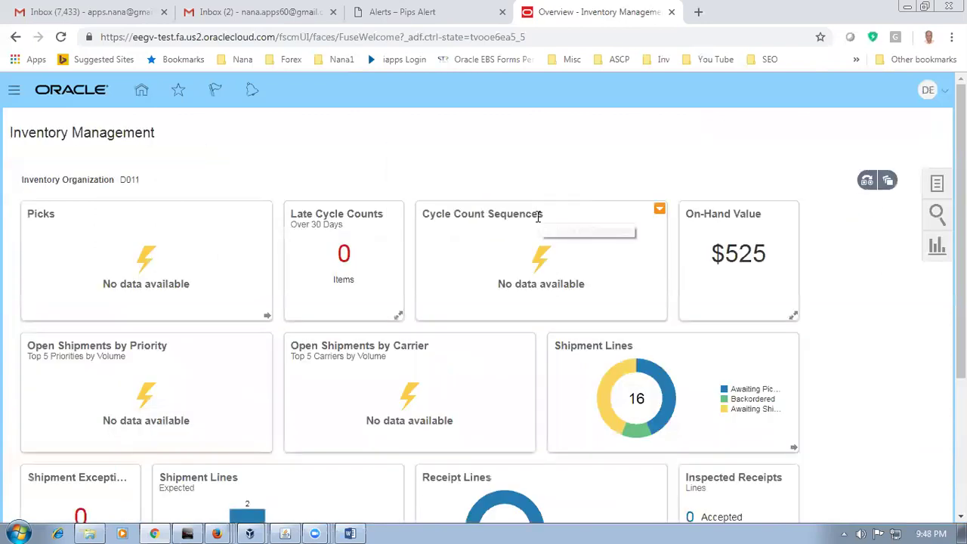
{"action": "left_click", "coordinate": [136, 95]}
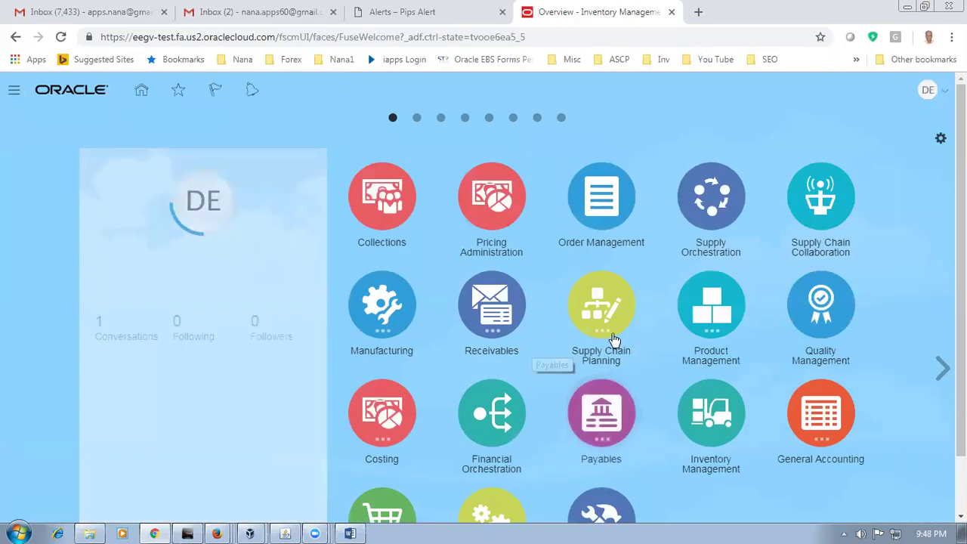
{"action": "mouse_move", "coordinate": [609, 323]}
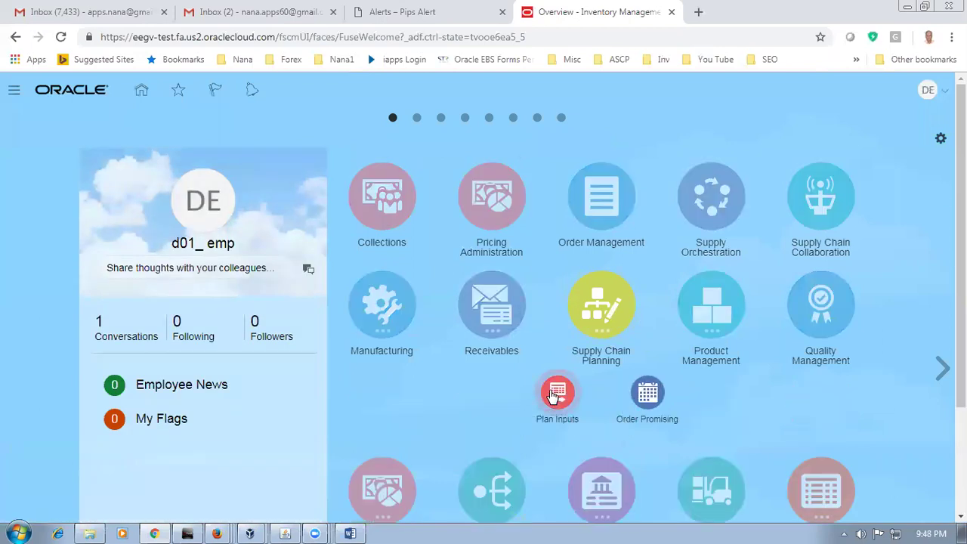
{"action": "left_click", "coordinate": [549, 394]}
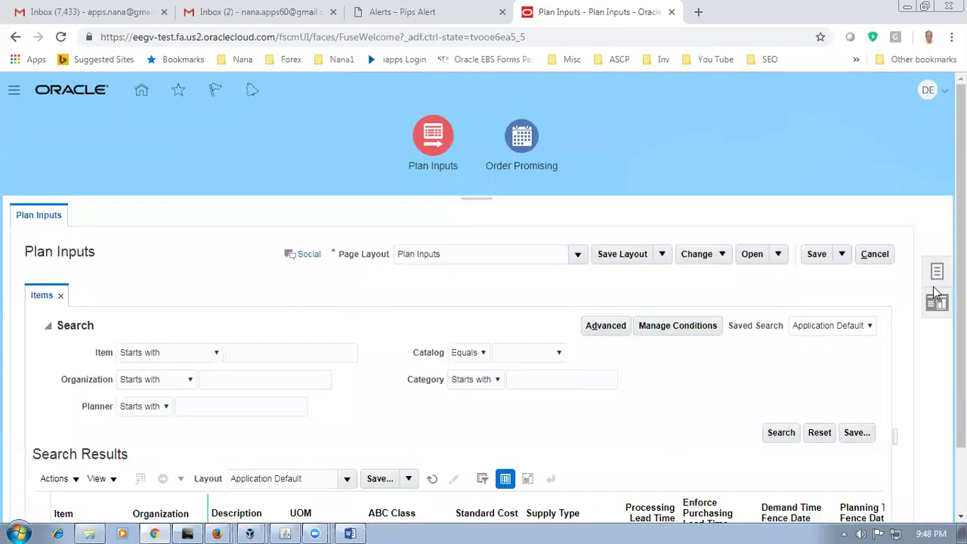
{"action": "left_click", "coordinate": [936, 273]}
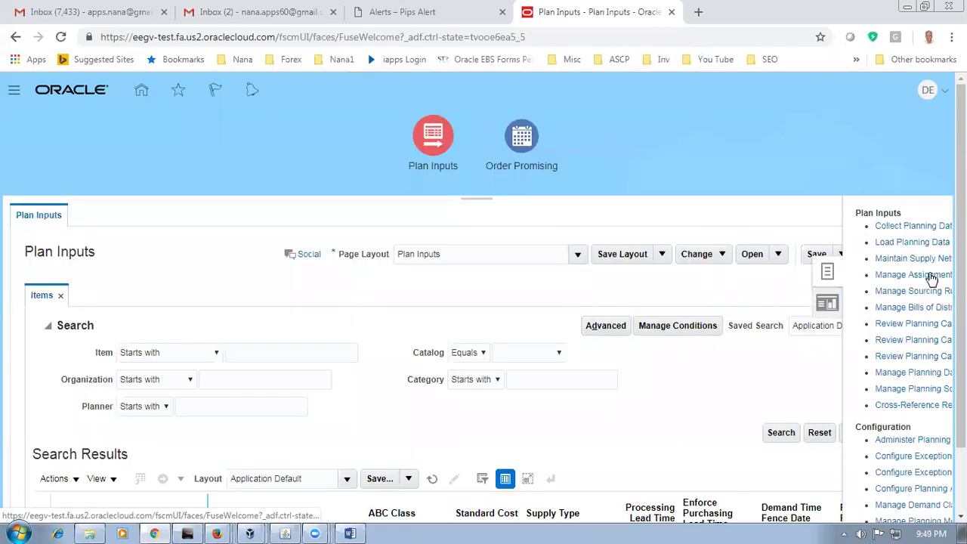
{"action": "left_click", "coordinate": [746, 228]}
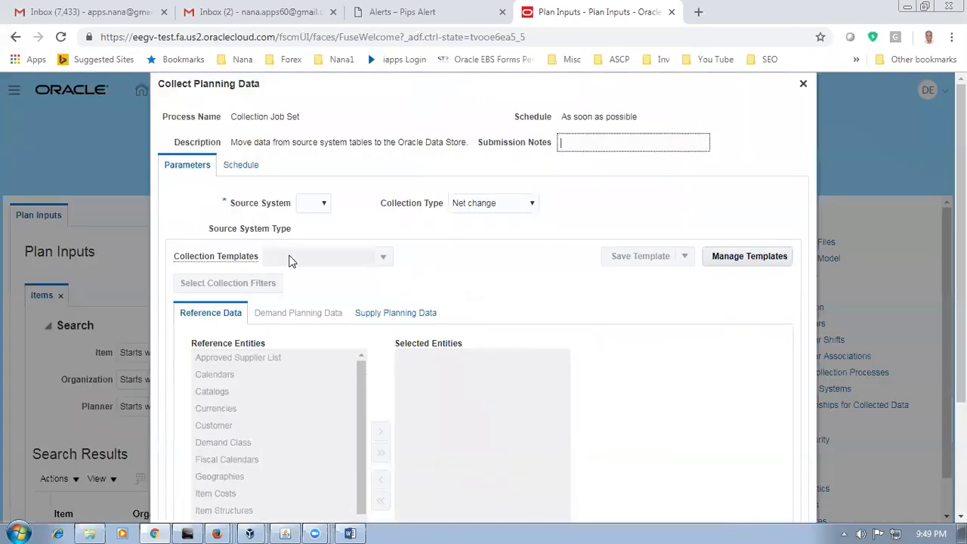
Choose OPS as the source system for the planning data collection.
{"action": "left_click", "coordinate": [320, 204]}
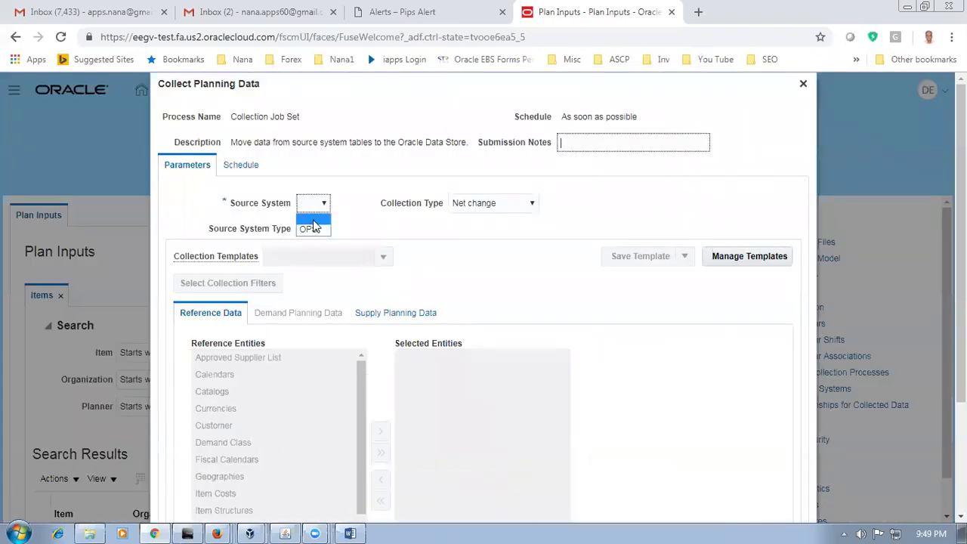
{"action": "left_click", "coordinate": [312, 228]}
{"action": "left_click", "coordinate": [314, 204]}
{"action": "left_click", "coordinate": [313, 227]}
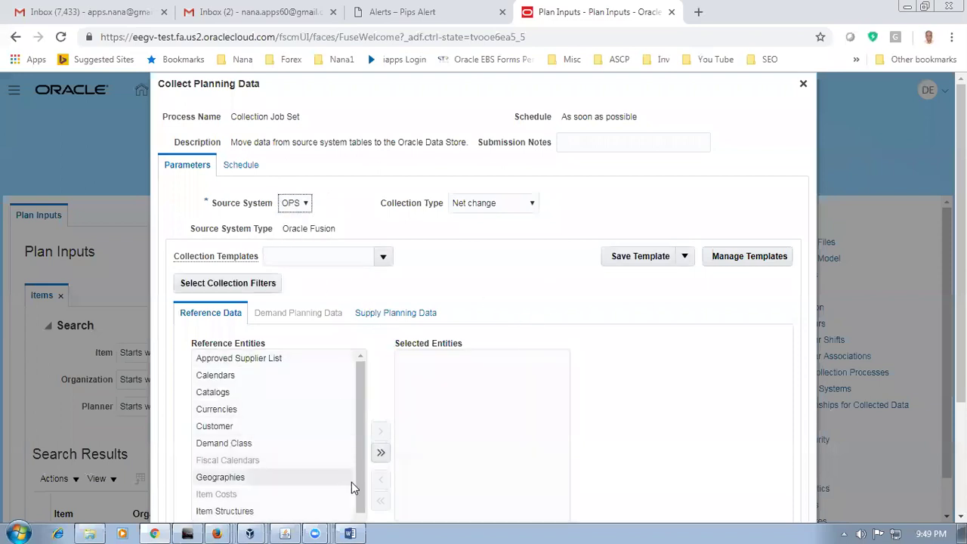
Add the Items and On Hand entities to the selected entities.
{"action": "left_click_drag", "start_coordinate": [359, 400], "coordinate": [361, 438]}
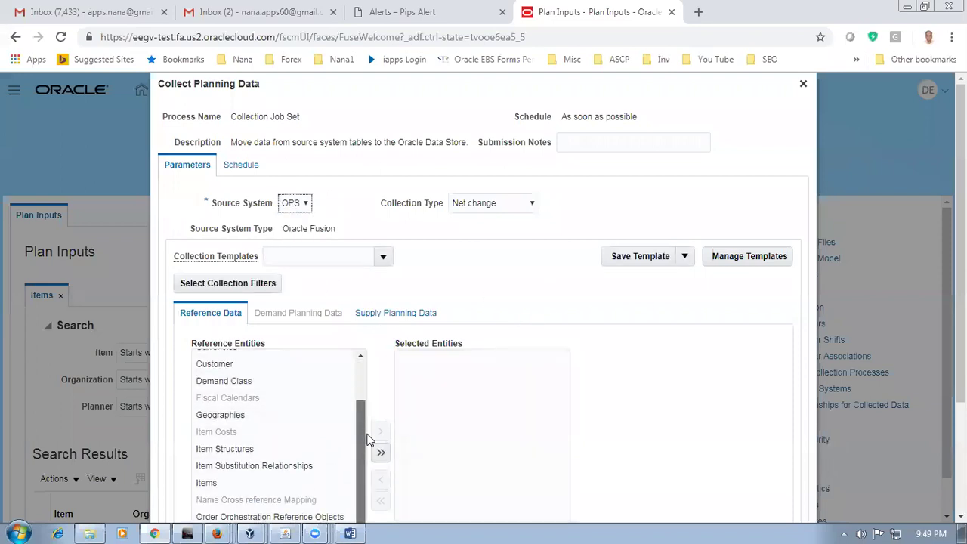
{"action": "left_click", "coordinate": [204, 483]}
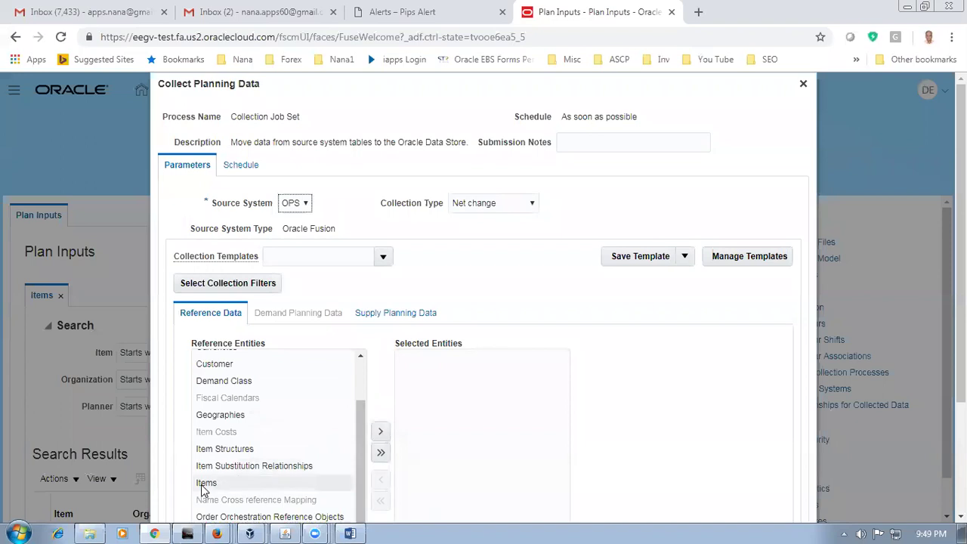
{"action": "left_click", "coordinate": [380, 432]}
{"action": "left_click", "coordinate": [425, 315]}
{"action": "left_click", "coordinate": [205, 359]}
{"action": "left_click", "coordinate": [363, 402]}
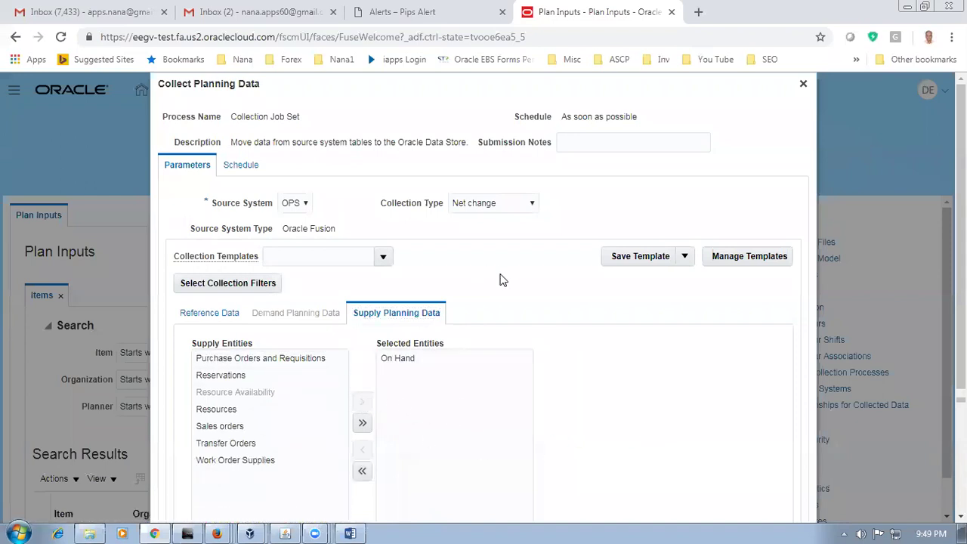
Submit the collection, acknowledge the submission message, and switch to E-Business Suite.
{"action": "scroll", "coordinate": [508, 285], "scroll_direction": "down", "scroll_amount": 3}
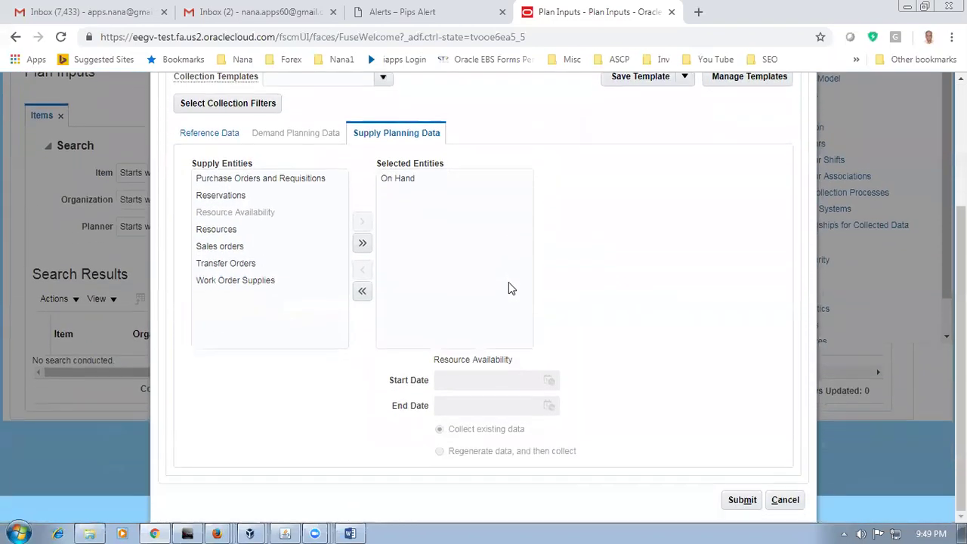
{"action": "left_click", "coordinate": [748, 504]}
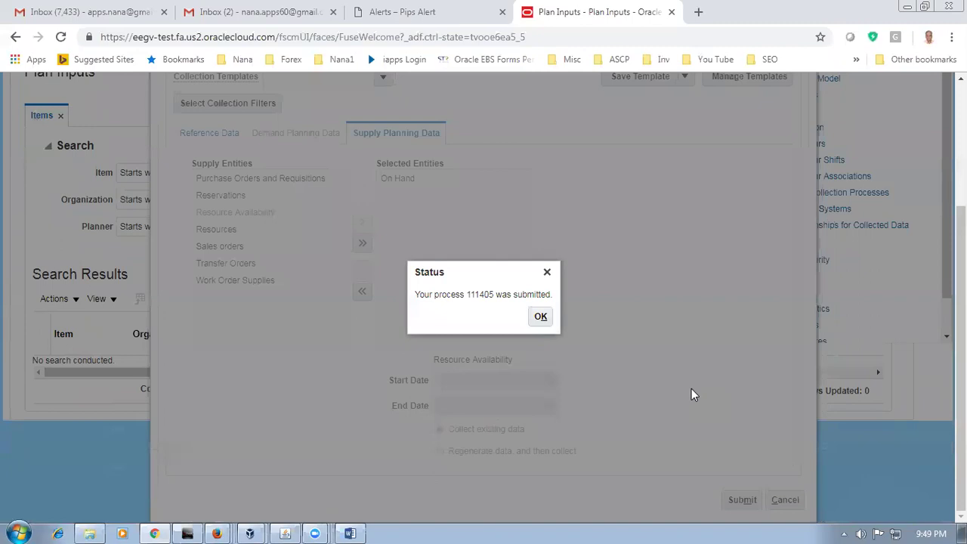
{"action": "left_click", "coordinate": [541, 316]}
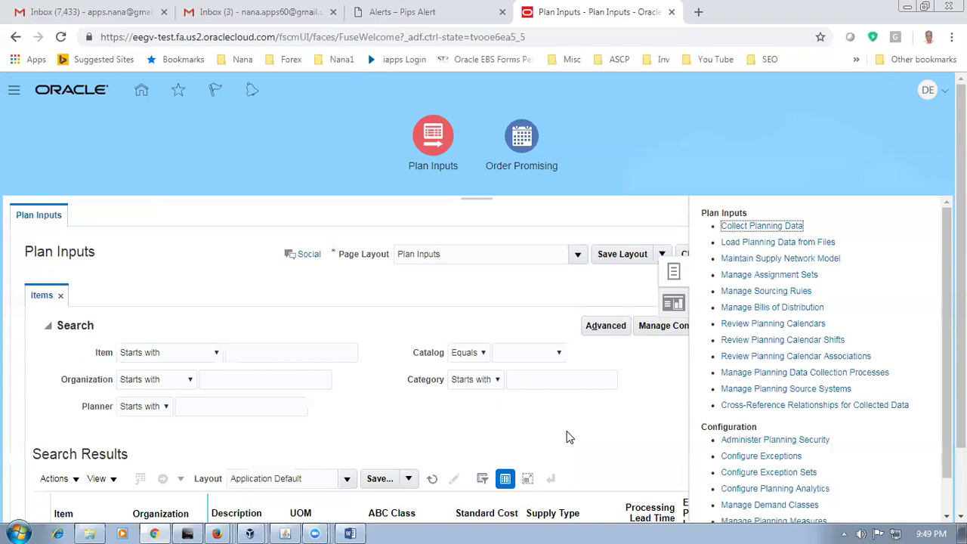
{"action": "left_click", "coordinate": [520, 429]}
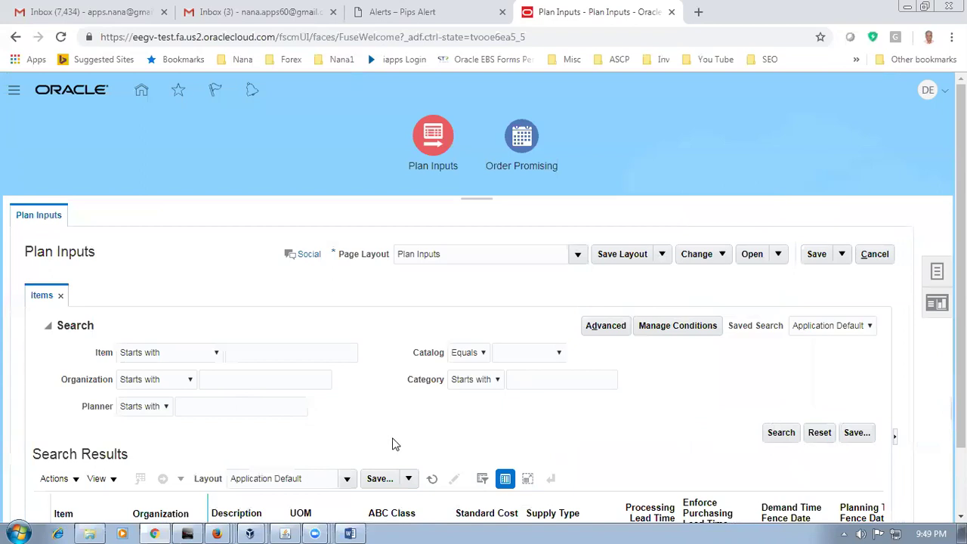
{"action": "left_click", "coordinate": [287, 532]}
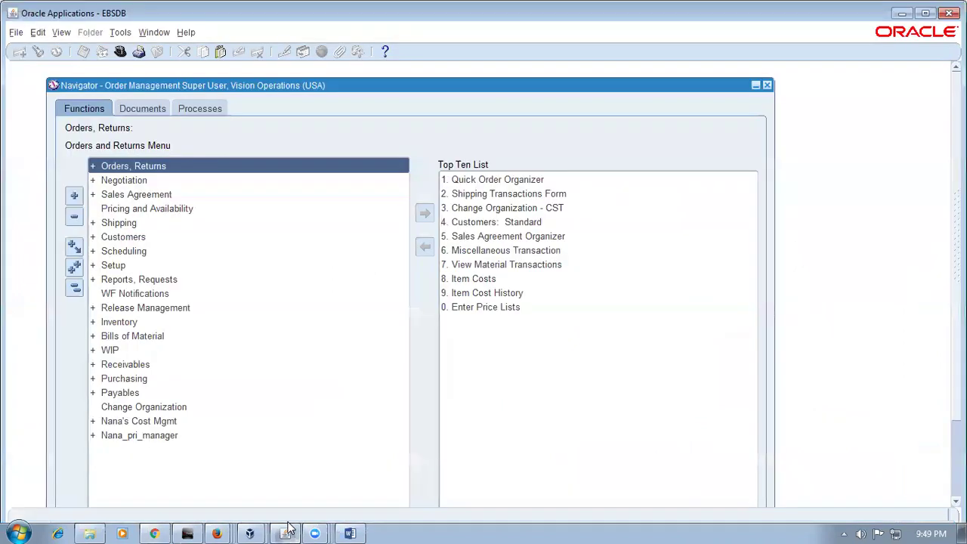
Open Master Items and enter item d01_desk_mon with its name as the description.
{"action": "double_click", "coordinate": [139, 325]}
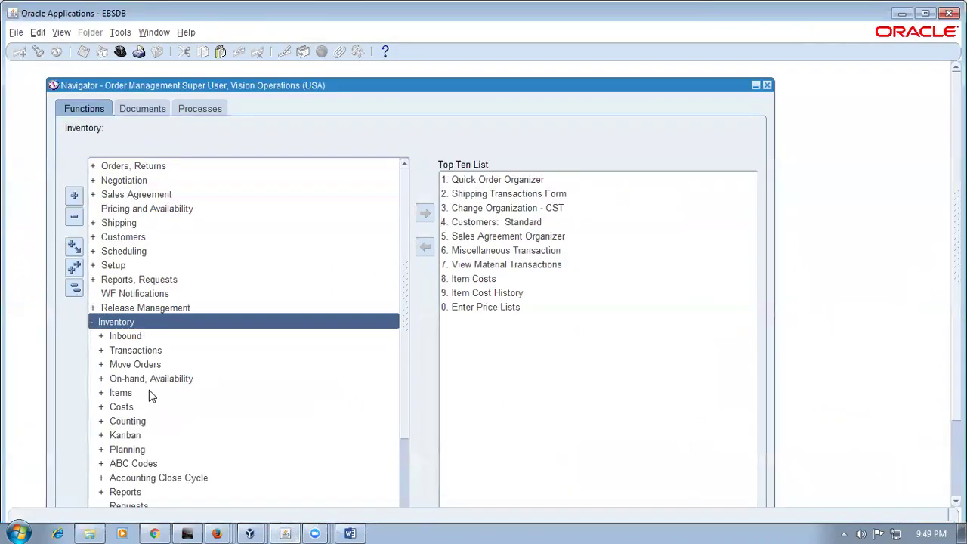
{"action": "double_click", "coordinate": [149, 393]}
{"action": "double_click", "coordinate": [157, 407]}
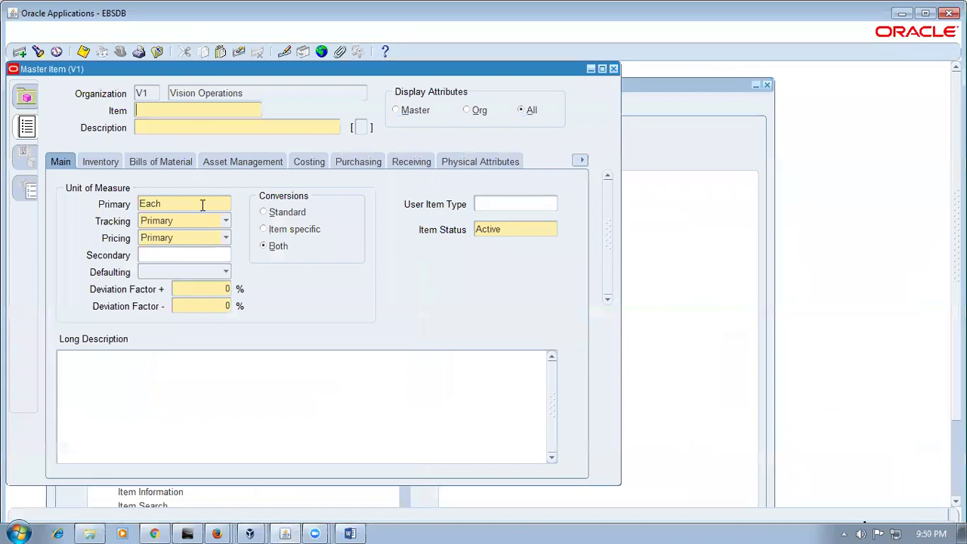
{"action": "type", "text": "d01_desk_mon"}
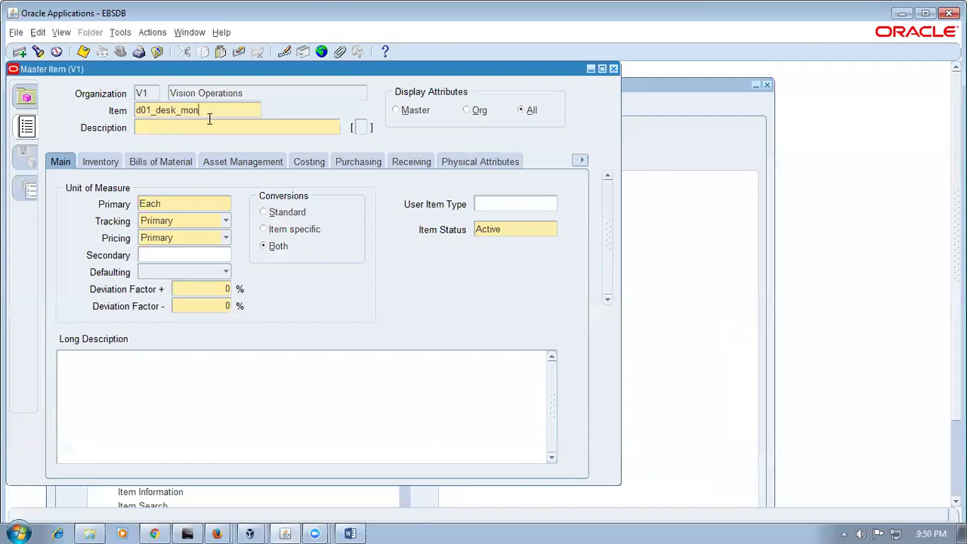
{"action": "left_click_drag", "start_coordinate": [204, 113], "coordinate": [120, 114]}
{"action": "key", "text": "ctrl+c"}
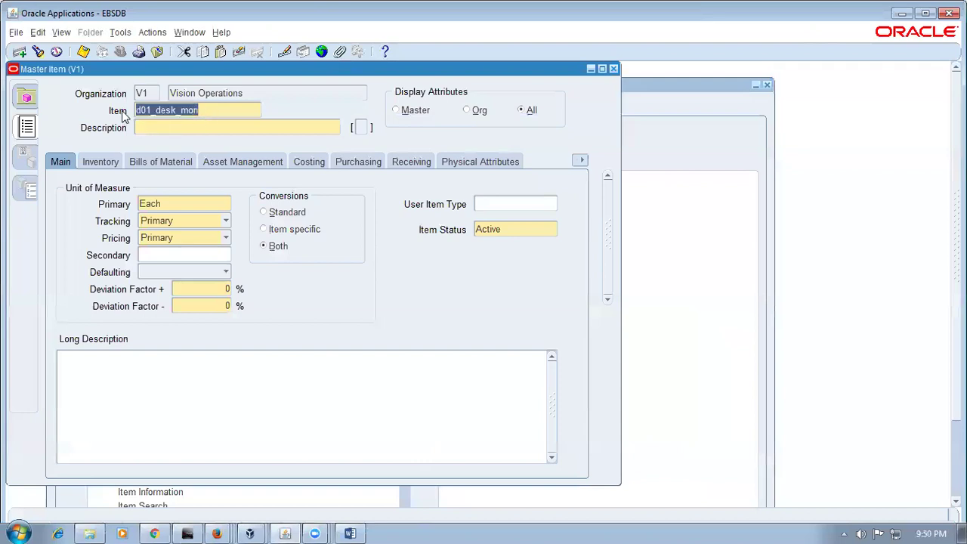
{"action": "left_click", "coordinate": [185, 131]}
{"action": "key", "text": "ctrl+v"}
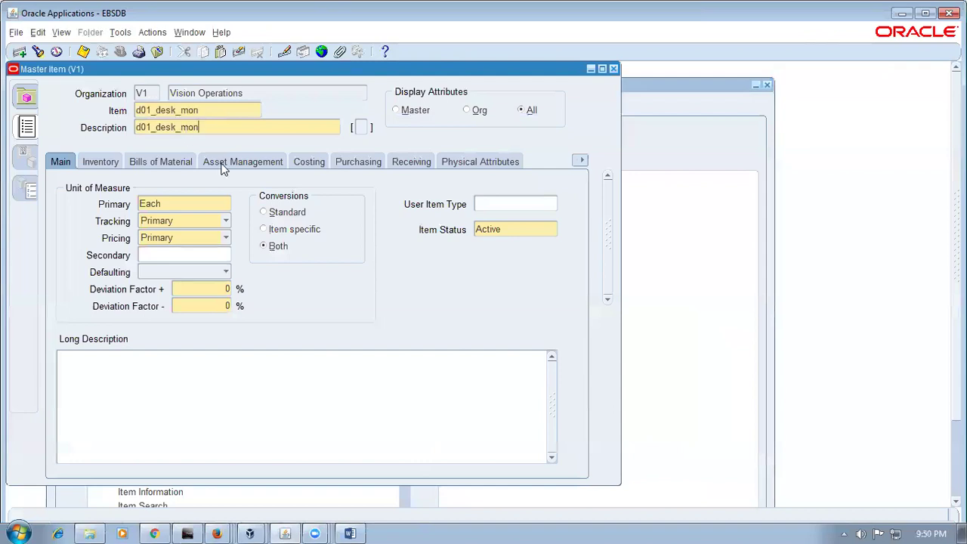
Apply the Purchased Item template to d01_desk_mon and save it.
{"action": "key", "text": "alt+t"}
{"action": "key", "text": "Up"}
{"action": "key", "text": "Up"}
{"action": "key", "text": "Return"}
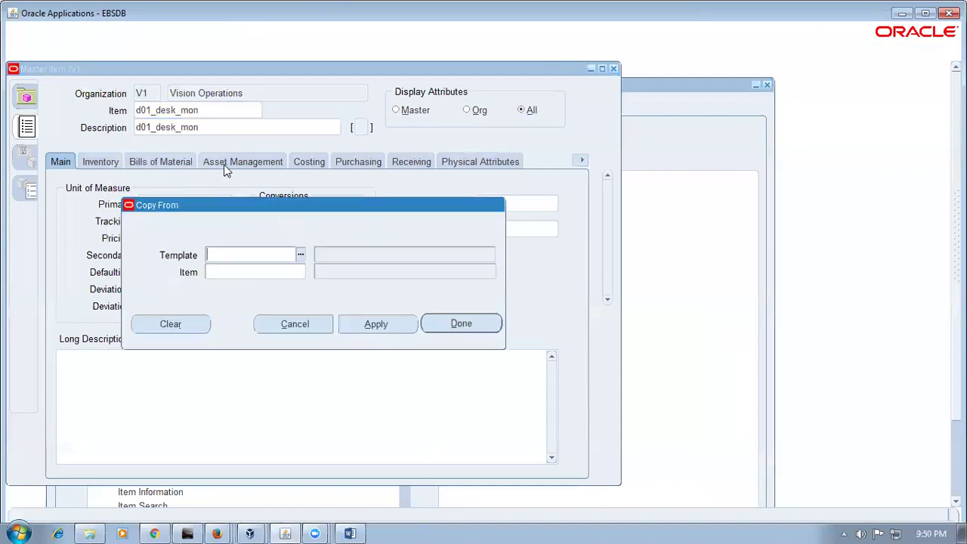
{"action": "type", "text": "Purchased Item"}
{"action": "key", "text": "Tab"}
{"action": "key", "text": "alt+d"}
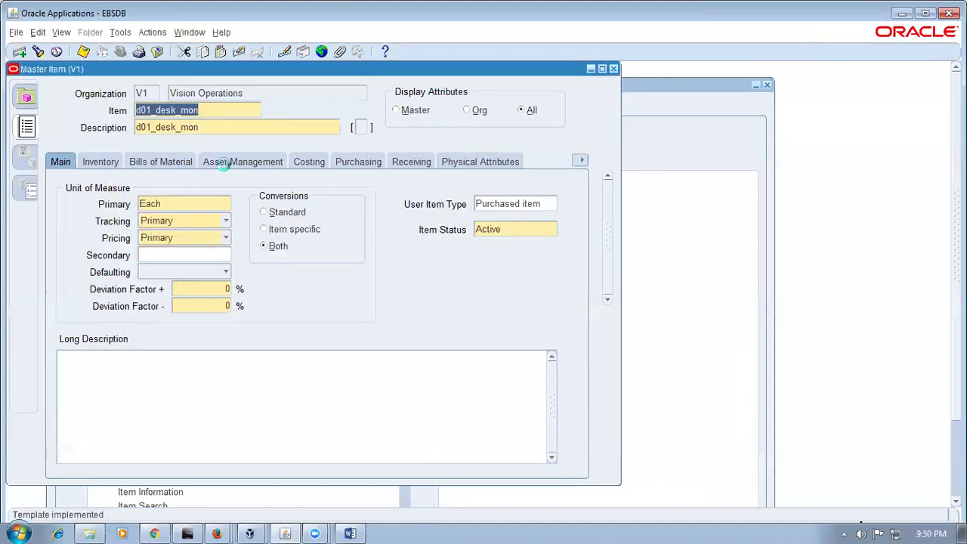
{"action": "key", "text": "ctrl+s"}
Assign d01_desk_mon to Seattle Manufacturing, view its Order Management attributes, then clear the form.
{"action": "key", "text": "alt+t"}
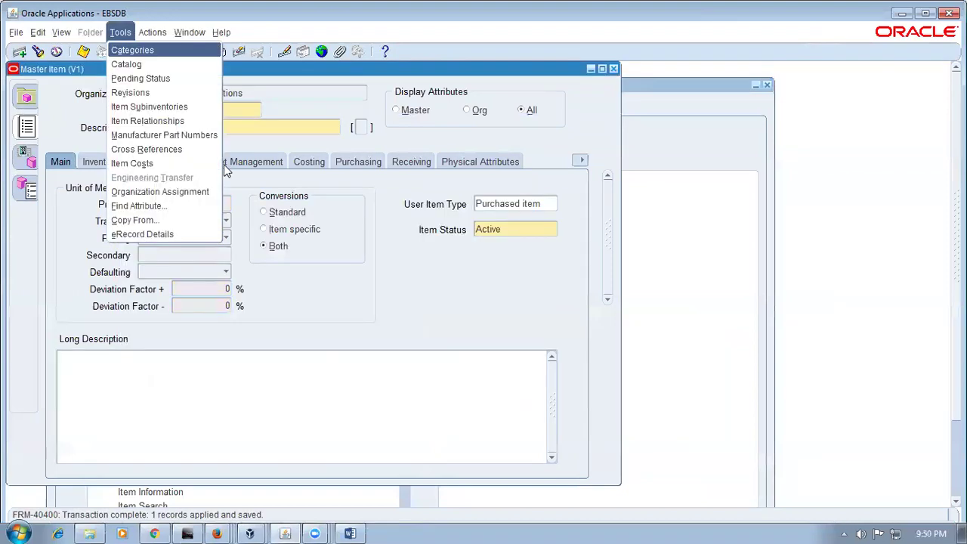
{"action": "key", "text": "g"}
{"action": "left_click", "coordinate": [557, 186]}
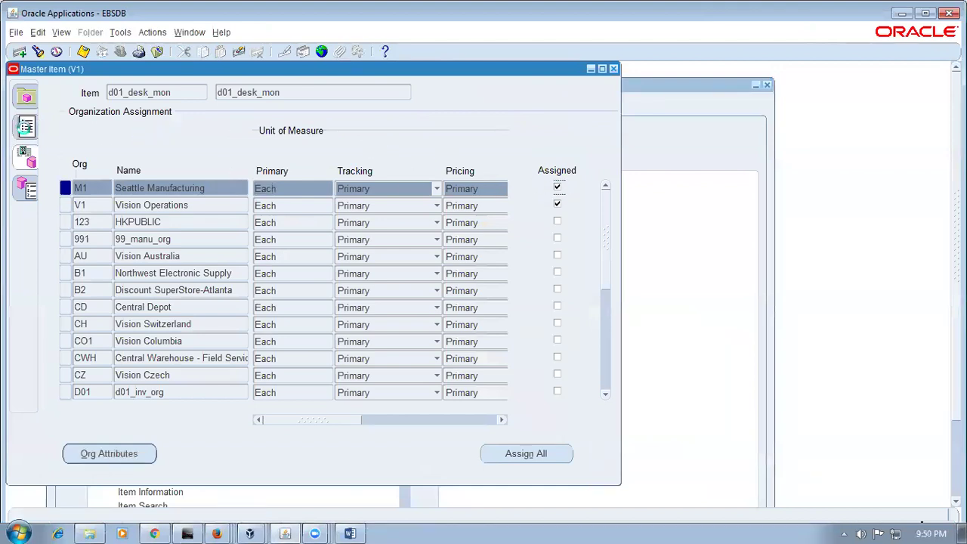
{"action": "left_click", "coordinate": [26, 129]}
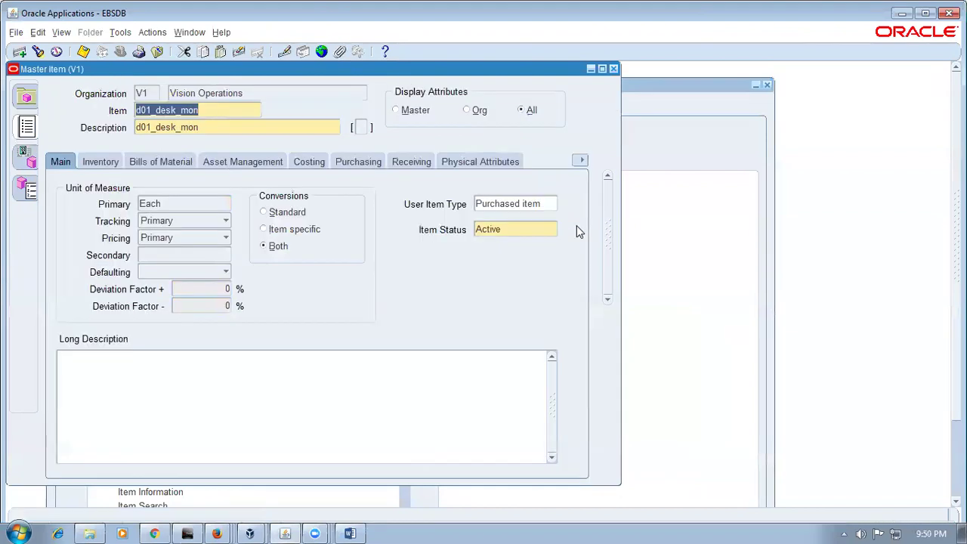
{"action": "left_click", "coordinate": [581, 161]}
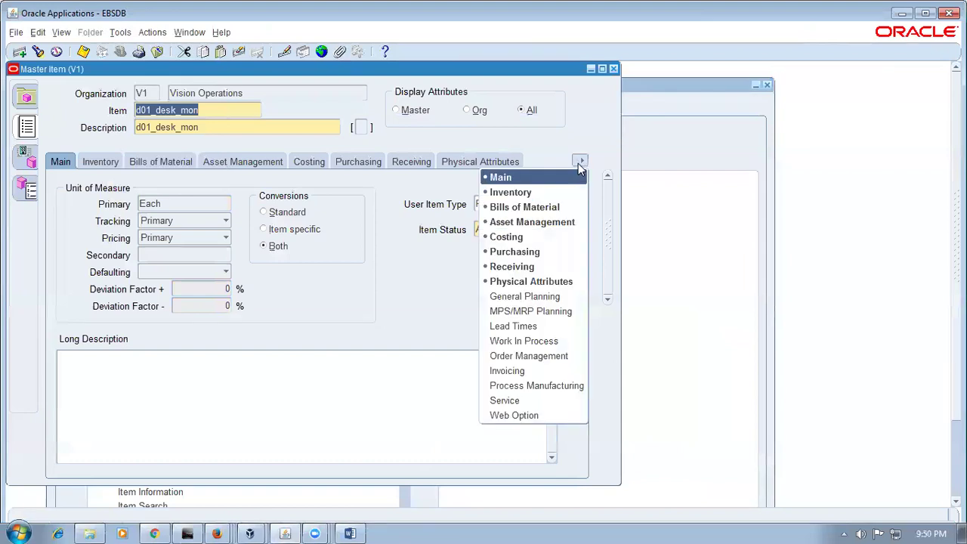
{"action": "left_click", "coordinate": [551, 358]}
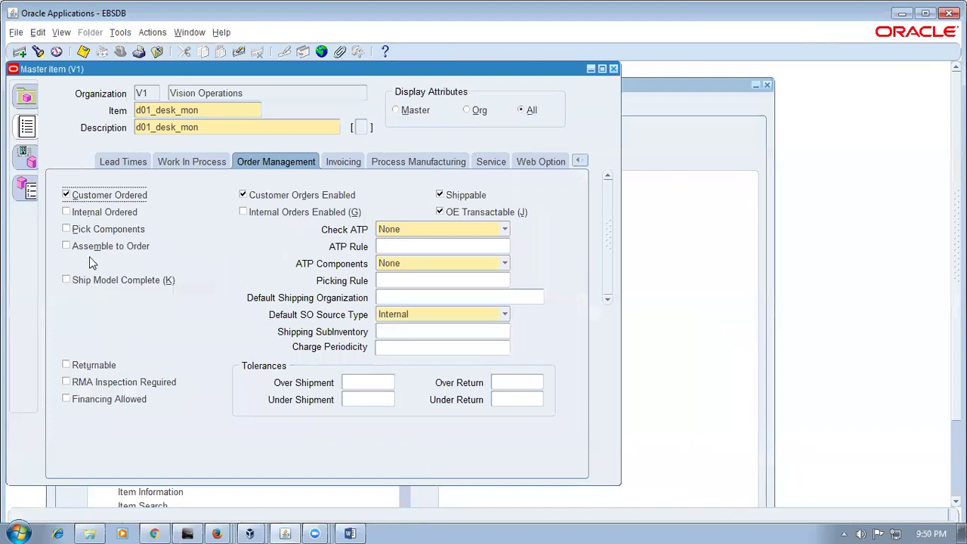
{"action": "left_click", "coordinate": [23, 151]}
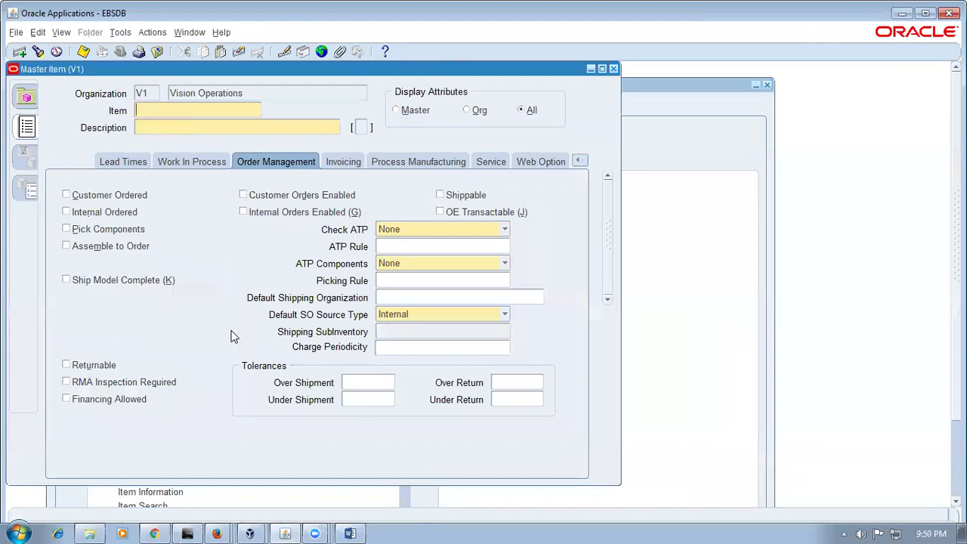
Enter item d01_key_mouse and copy its name into the description.
{"action": "type", "text": "01_key_mouse"}
{"action": "double_click", "coordinate": [216, 117]}
{"action": "key", "text": "ctrl+c"}
{"action": "left_click", "coordinate": [157, 128]}
{"action": "key", "text": "ctrl+v"}
Apply the Purchased Item template, show organization assignments, and save d01_key_mouse.
{"action": "key", "text": "alt+t"}
{"action": "key", "text": "f"}
{"action": "key", "text": "Return"}
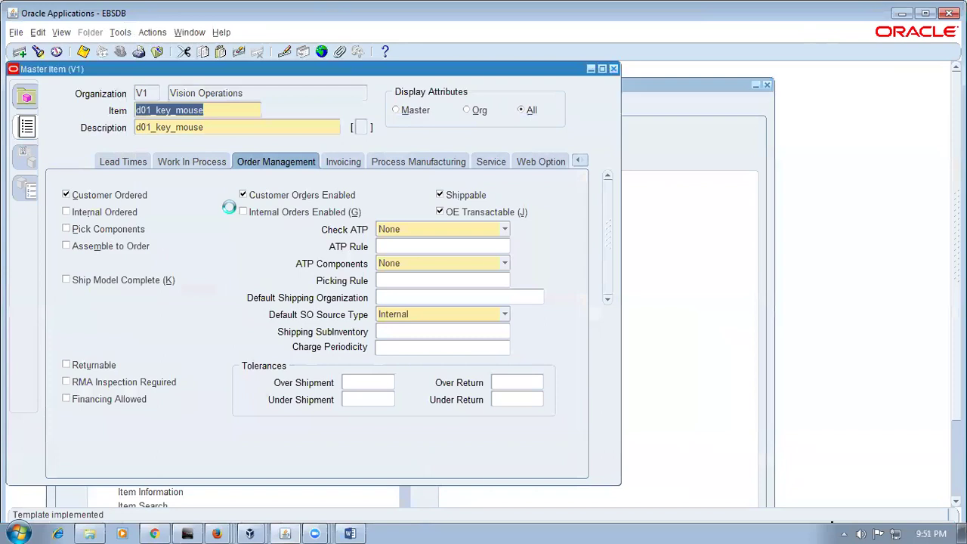
{"action": "key", "text": "alt+t"}
{"action": "key", "text": "o"}
{"action": "key", "text": "ctrl+s"}
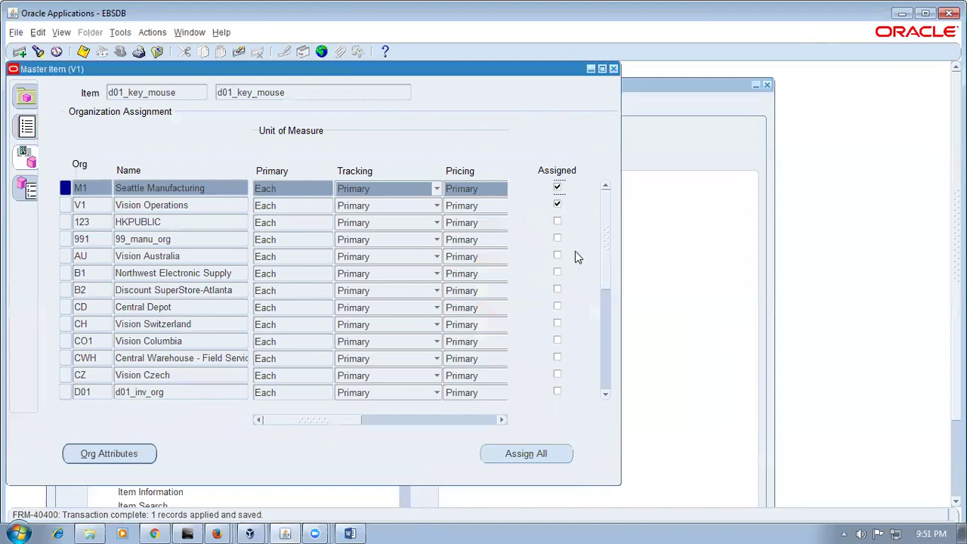
Close Master Item and open the Inventory Miscellaneous Transaction form.
{"action": "left_click", "coordinate": [613, 69]}
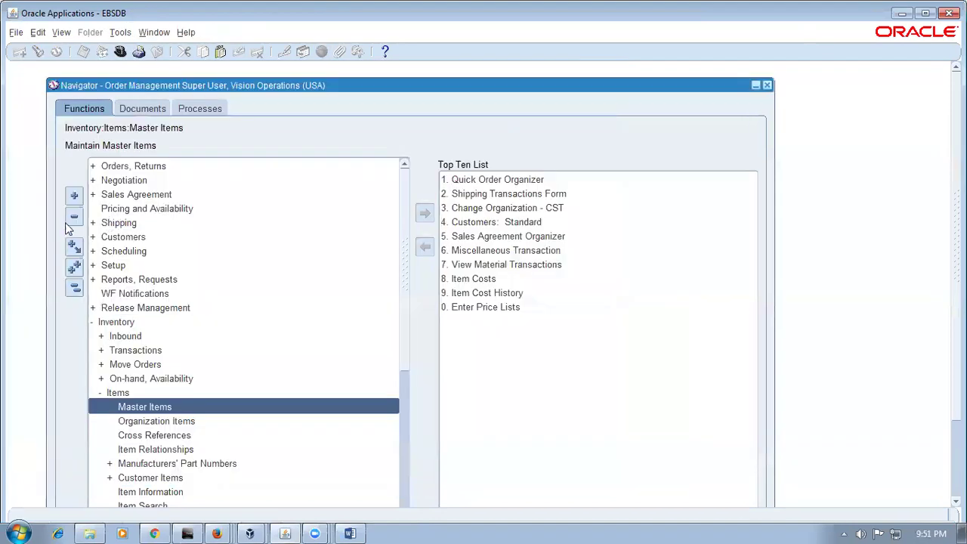
{"action": "left_click", "coordinate": [75, 288]}
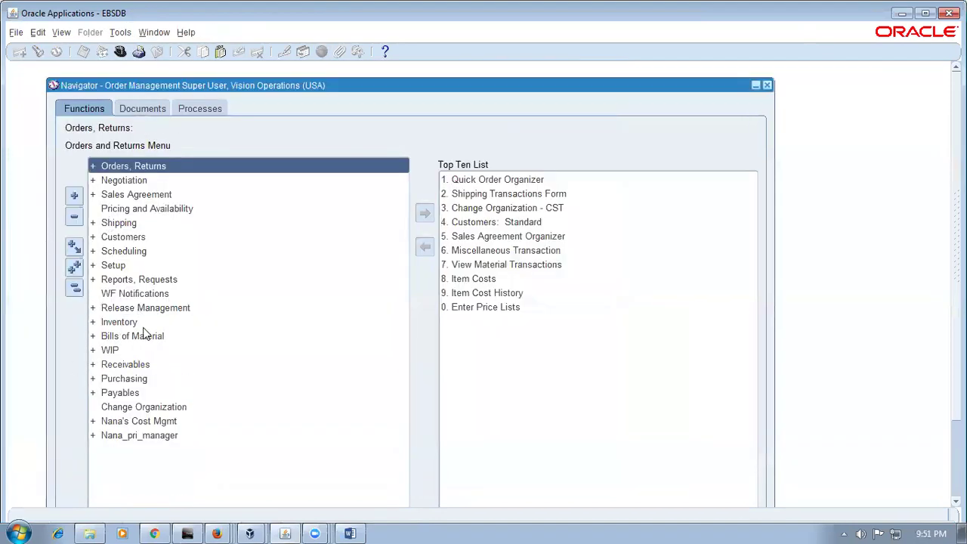
{"action": "double_click", "coordinate": [144, 325]}
{"action": "double_click", "coordinate": [161, 352]}
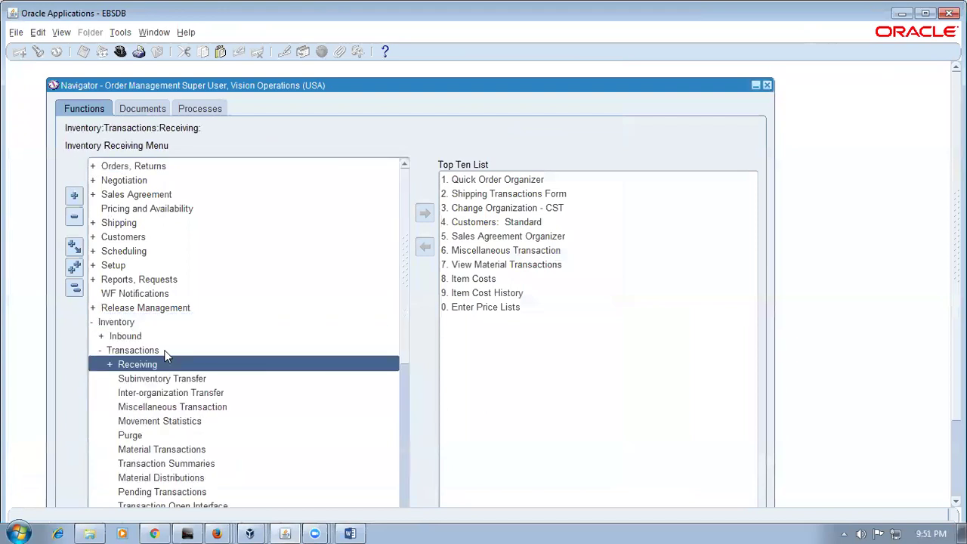
{"action": "double_click", "coordinate": [198, 408]}
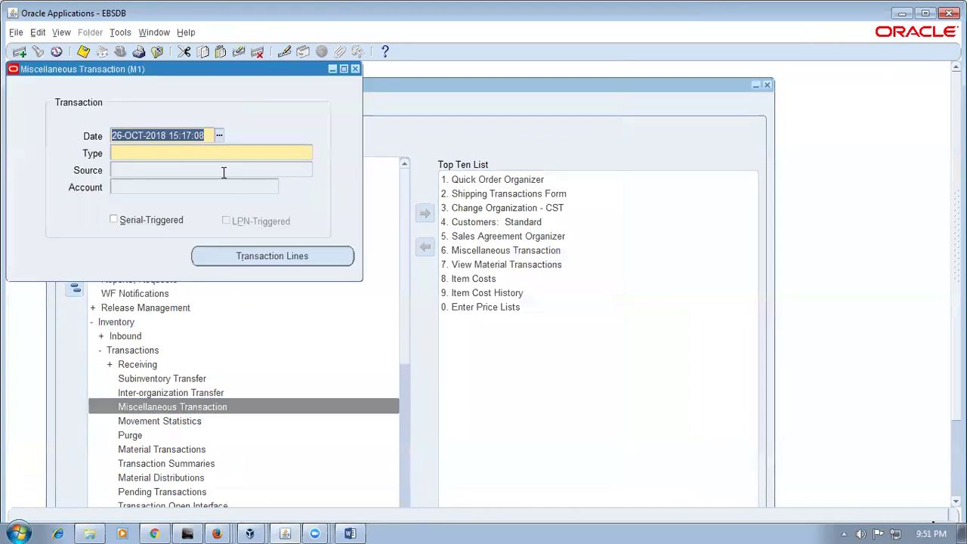
Set the transaction type to Miscellaneous receipt with the default account and open the lines.
{"action": "left_click", "coordinate": [223, 155]}
{"action": "type", "text": "%re"}
{"action": "key", "text": "Tab"}
{"action": "key", "text": "Down"}
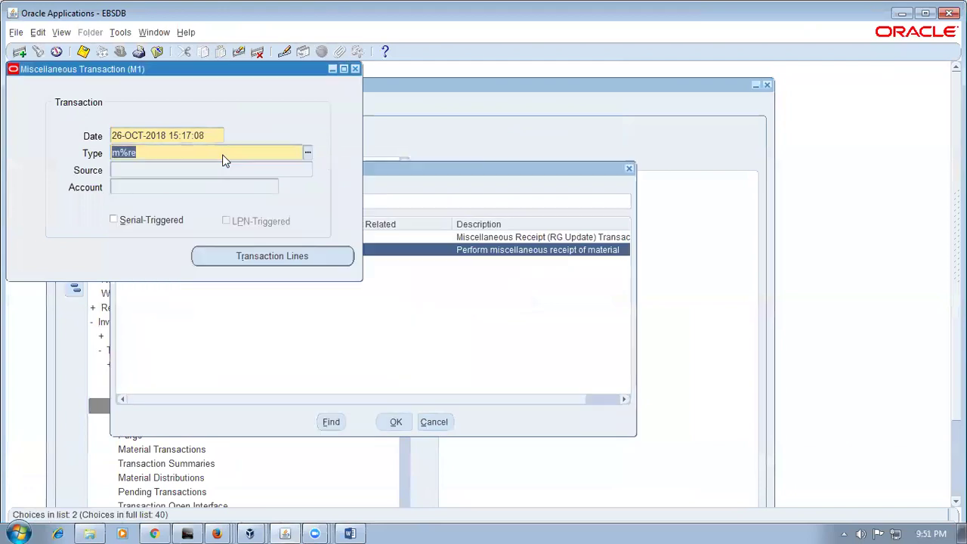
{"action": "key", "text": "Return"}
{"action": "key", "text": "Tab"}
{"action": "key", "text": "Return"}
{"action": "key", "text": "alt+i"}
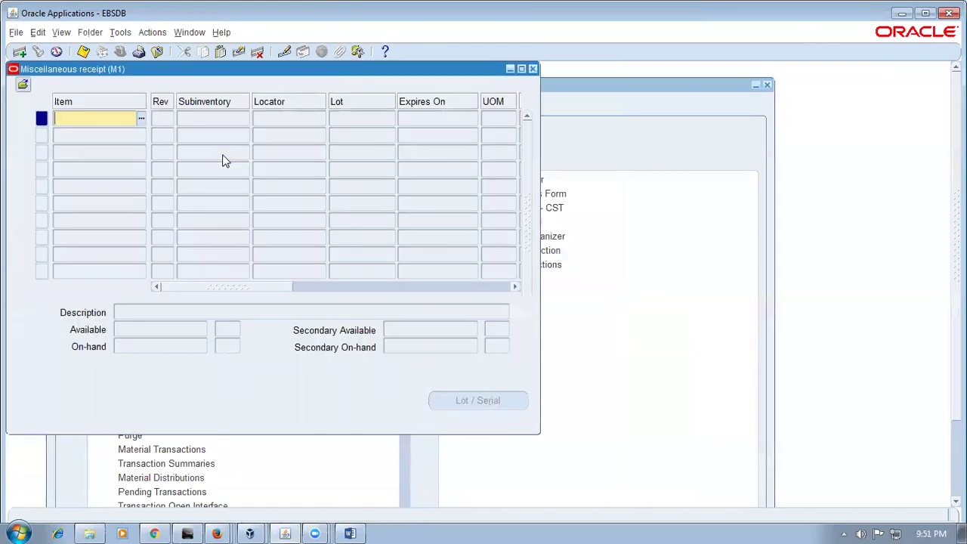
Add a receipt line of 10000 d01_desk_mon into subinventory Stores.
{"action": "type", "text": "d01%d"}
{"action": "key", "text": "Tab"}
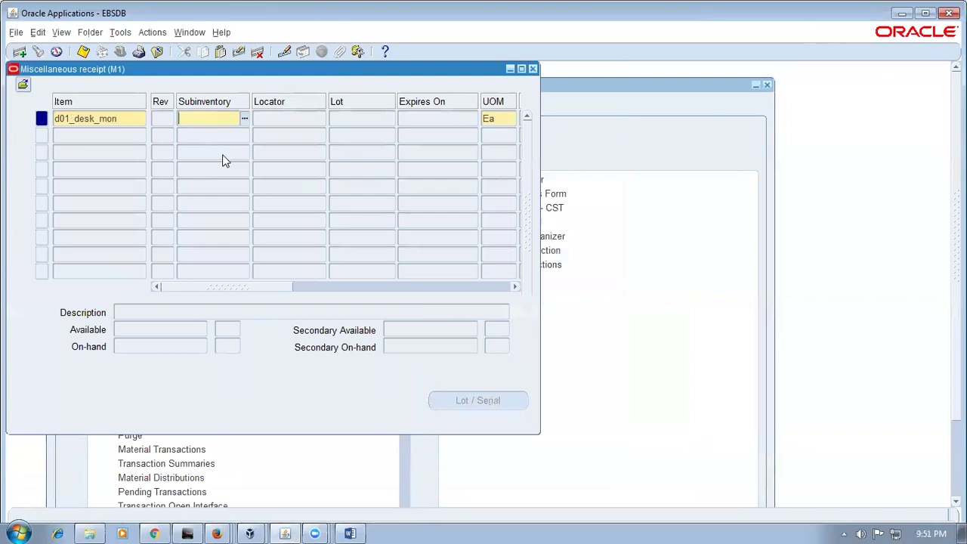
{"action": "type", "text": "stores"}
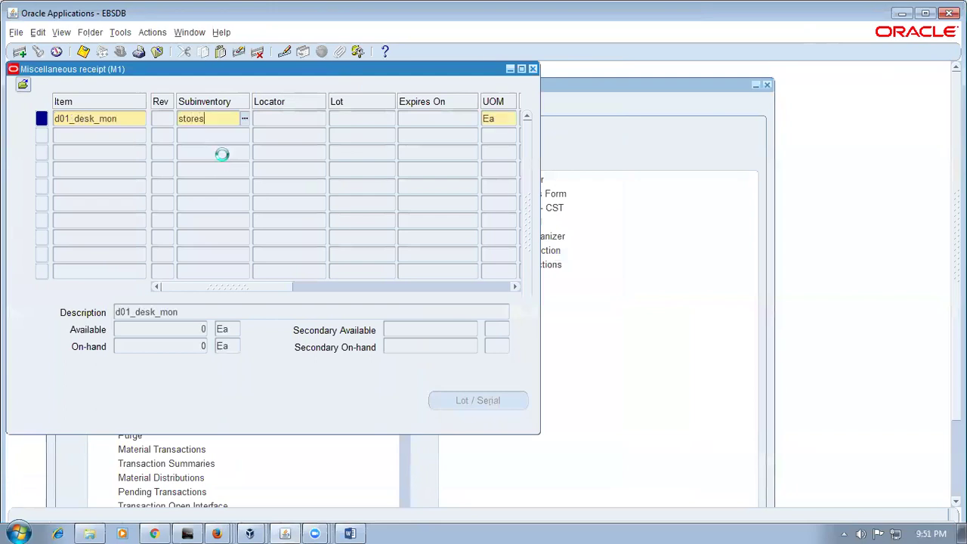
{"action": "key", "text": "Tab"}
{"action": "key", "text": "Tab"}
{"action": "type", "text": "10000"}
{"action": "key", "text": "Down"}
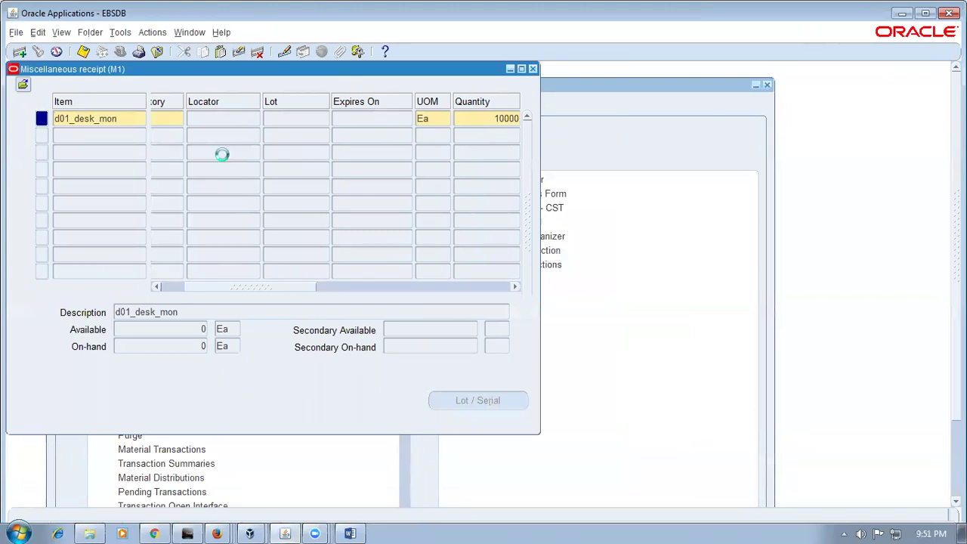
Add a line of 100000 d01_key_mouse into Stores and save the receipt lines.
{"action": "type", "text": "d01"}
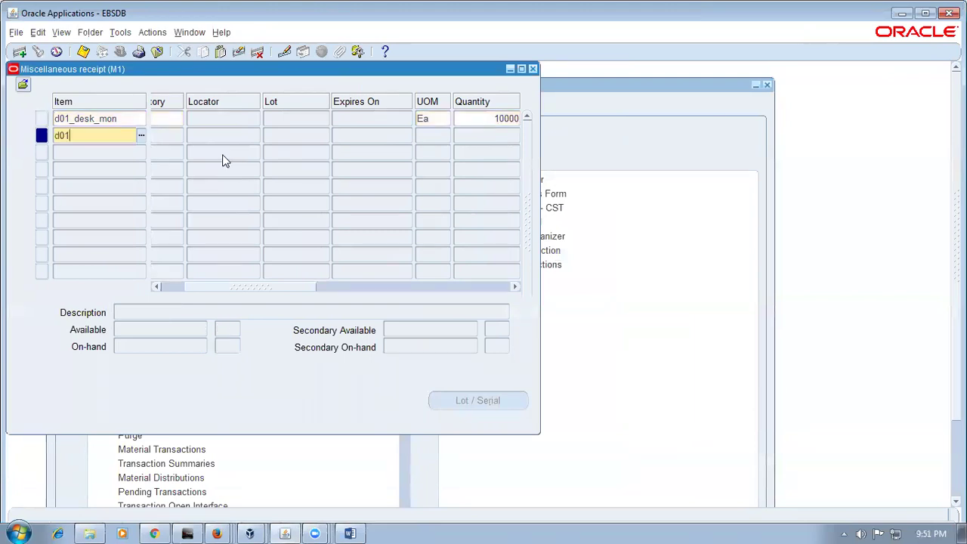
{"action": "type", "text": "%key%"}
{"action": "key", "text": "Tab"}
{"action": "key", "text": "shift+F5"}
{"action": "key", "text": "Tab"}
{"action": "key", "text": "Tab"}
{"action": "type", "text": "1"}
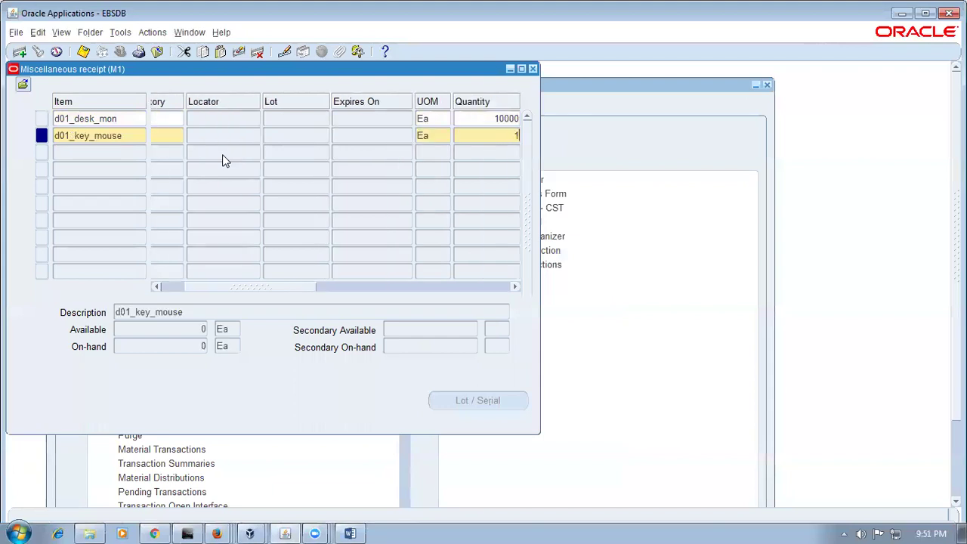
{"action": "type", "text": "00000"}
{"action": "key", "text": "Tab"}
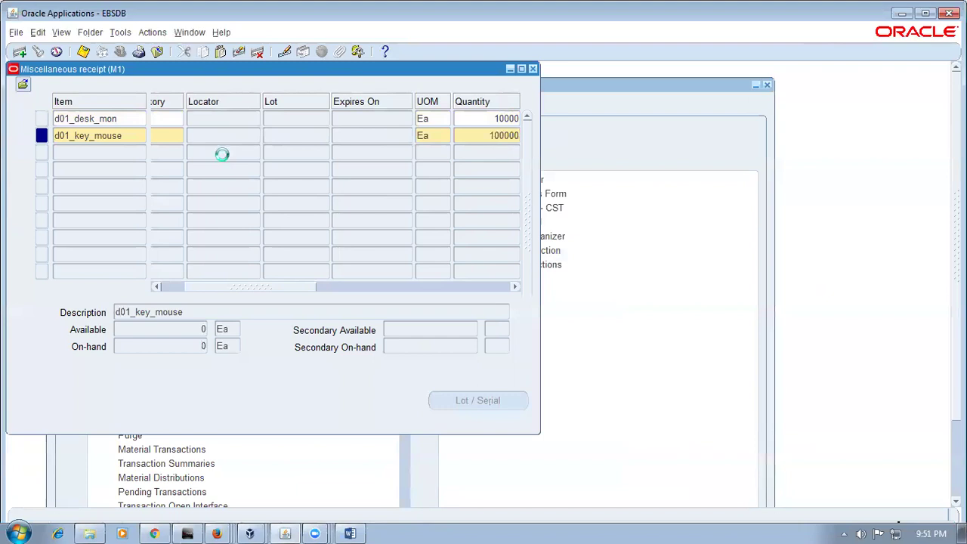
{"action": "key", "text": "F4"}
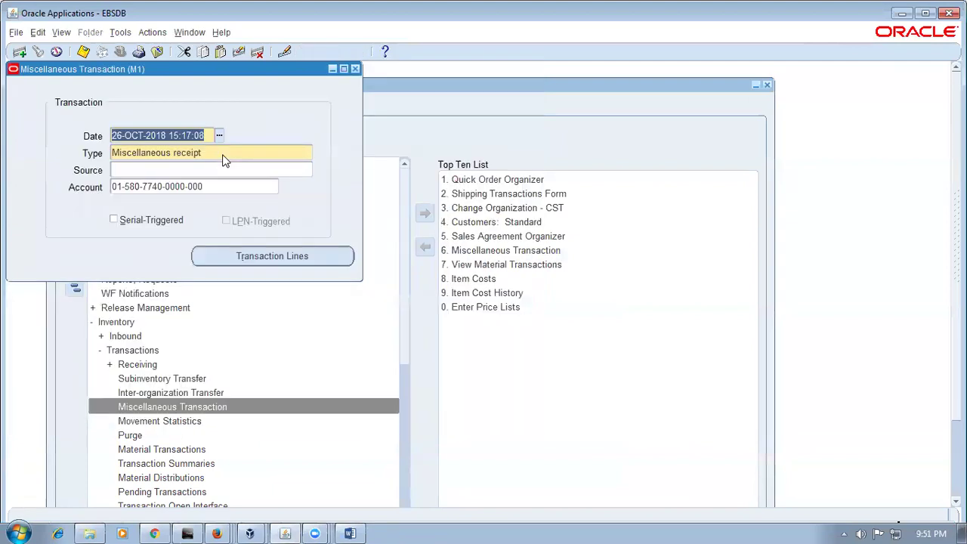
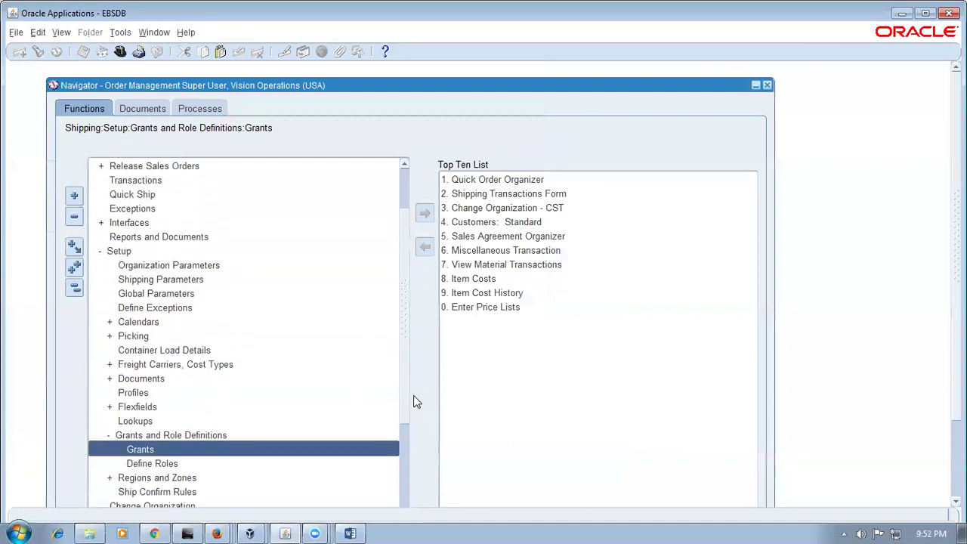
Open the shipping execution grants form and query grants for users matching OPE%.
{"action": "left_click", "coordinate": [194, 465]}
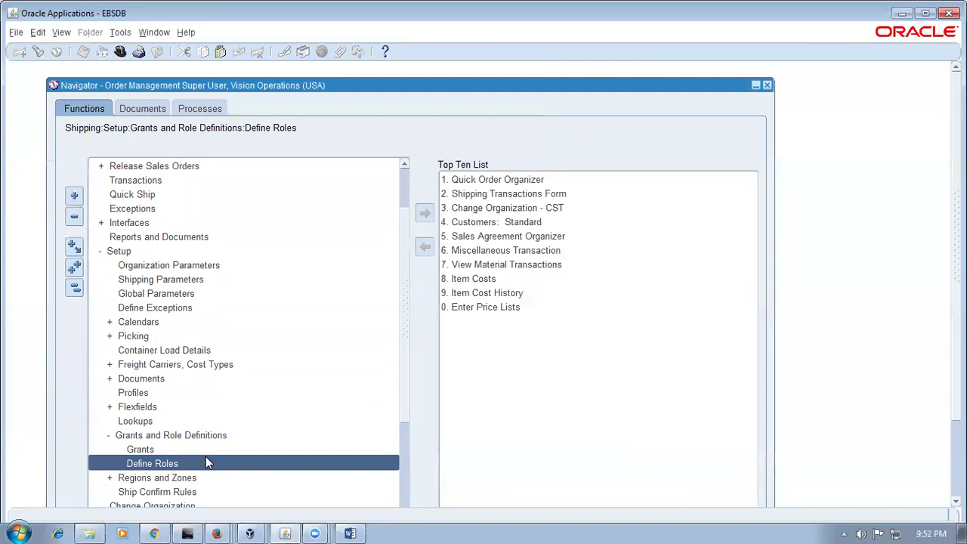
{"action": "double_click", "coordinate": [237, 463]}
{"action": "double_click", "coordinate": [177, 449]}
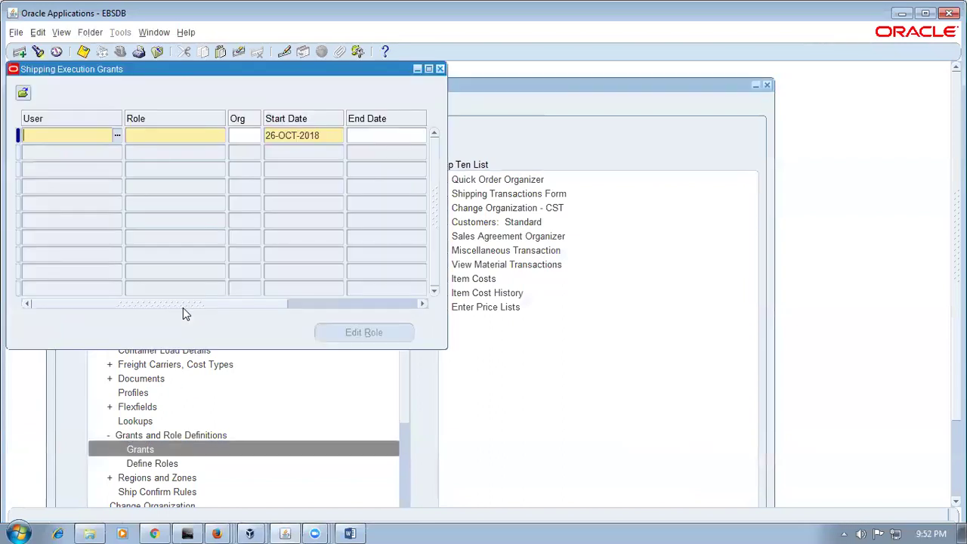
{"action": "key", "text": "F11"}
{"action": "type", "text": "Opera%"}
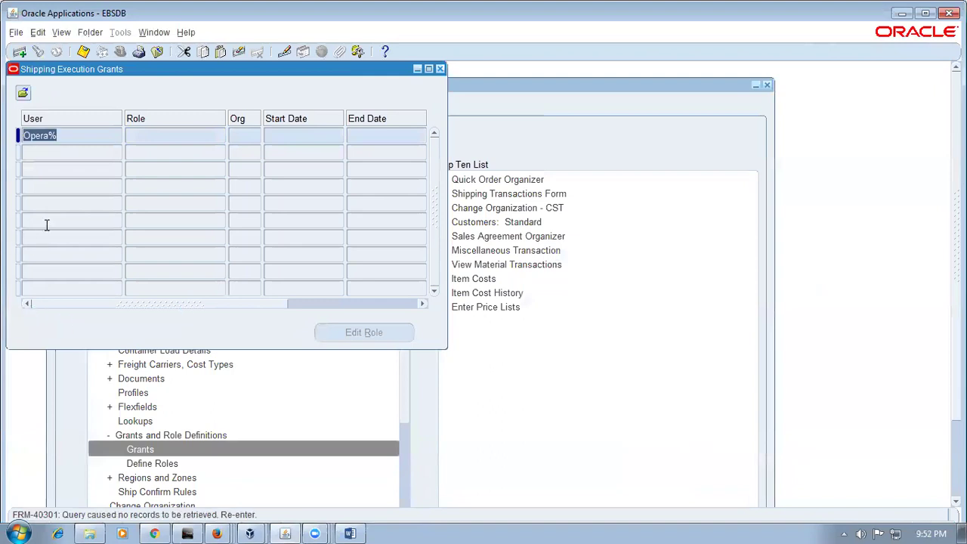
{"action": "type", "text": "OPE%"}
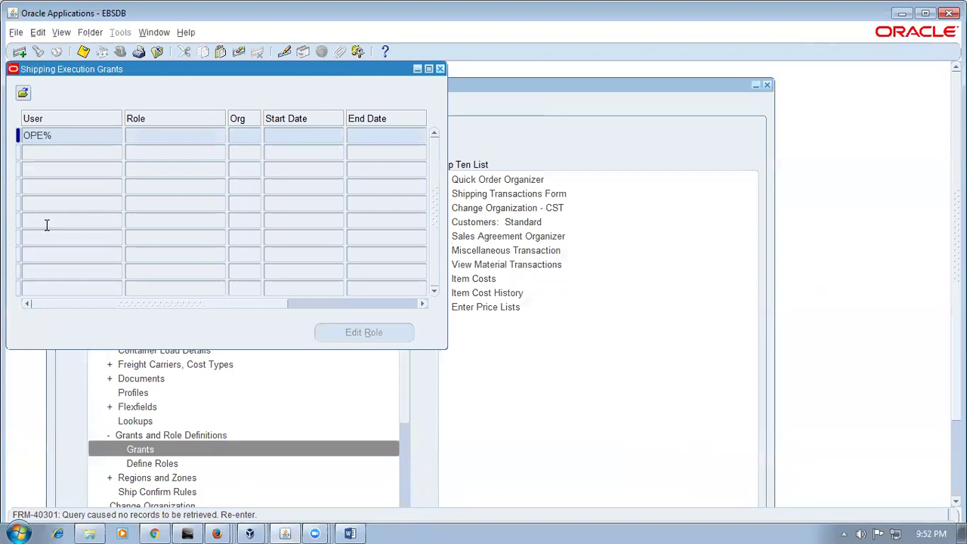
{"action": "key", "text": "ctrl+F11"}
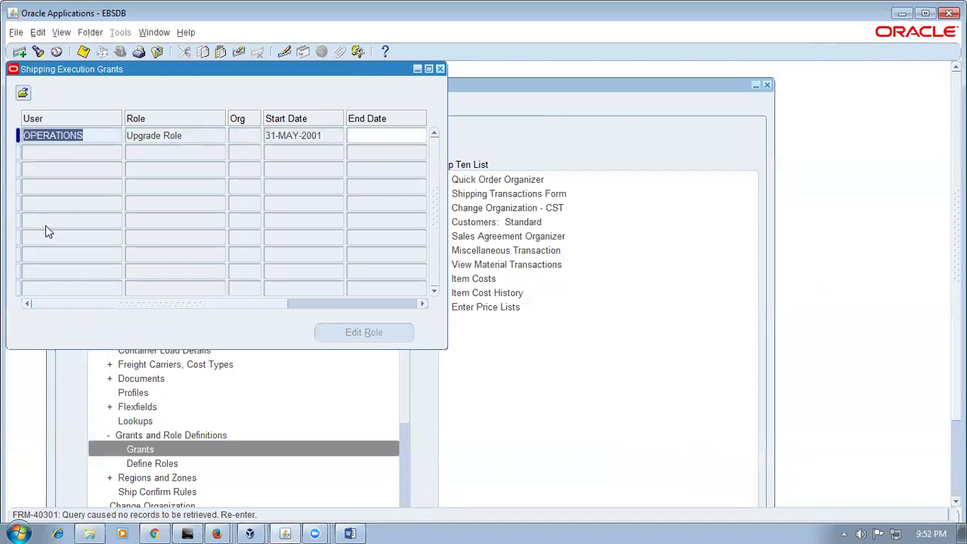
Check that the OPERATIONS grant uses Upgrade Role, then close the grants form.
{"action": "left_click", "coordinate": [203, 136]}
{"action": "triple_click", "coordinate": [202, 136]}
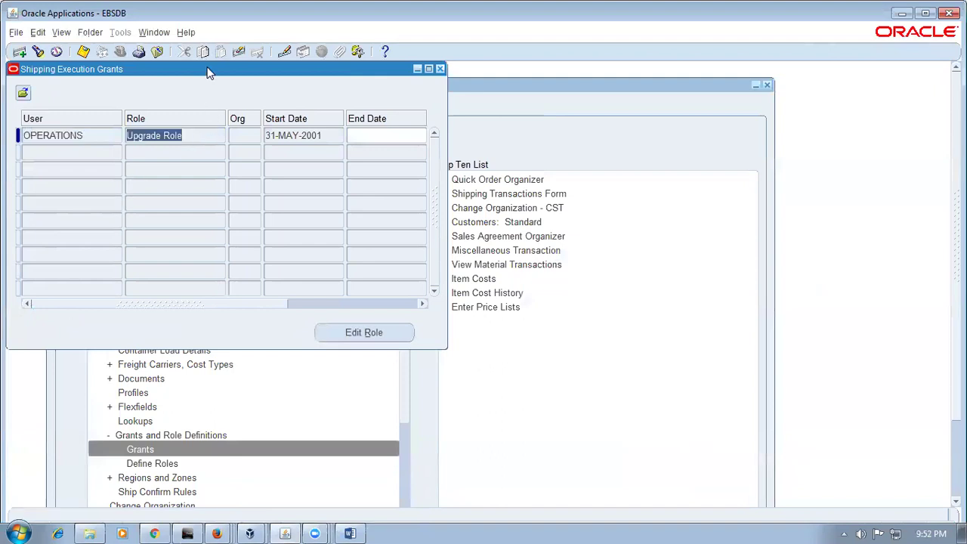
{"action": "left_click_drag", "start_coordinate": [206, 70], "coordinate": [405, 209]}
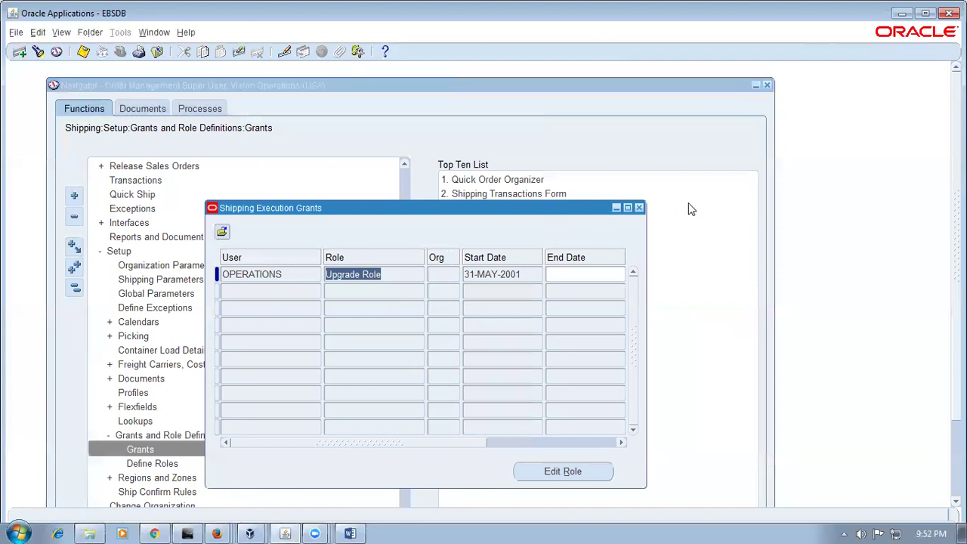
{"action": "left_click", "coordinate": [640, 208]}
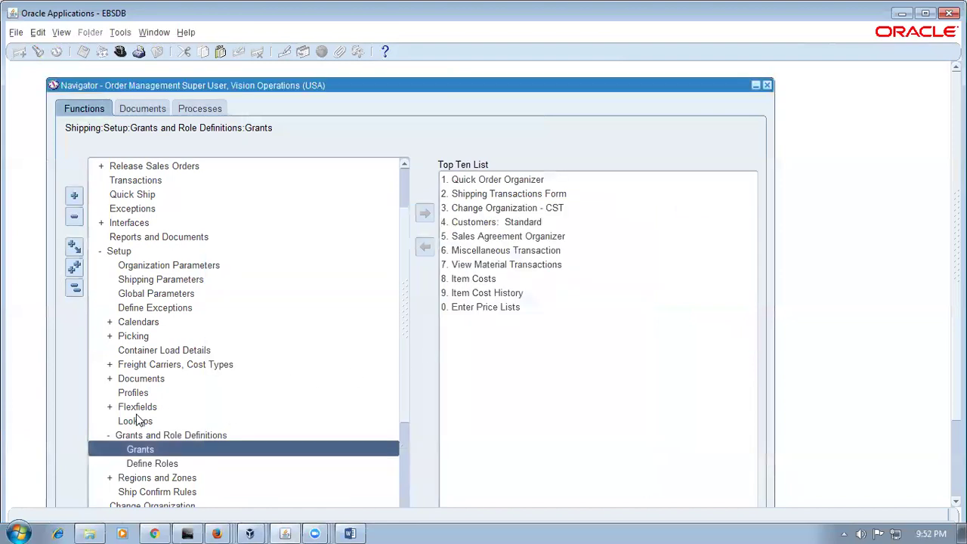
Open the shipping execution role definition form and query Upg% to load Upgrade Role.
{"action": "double_click", "coordinate": [144, 464]}
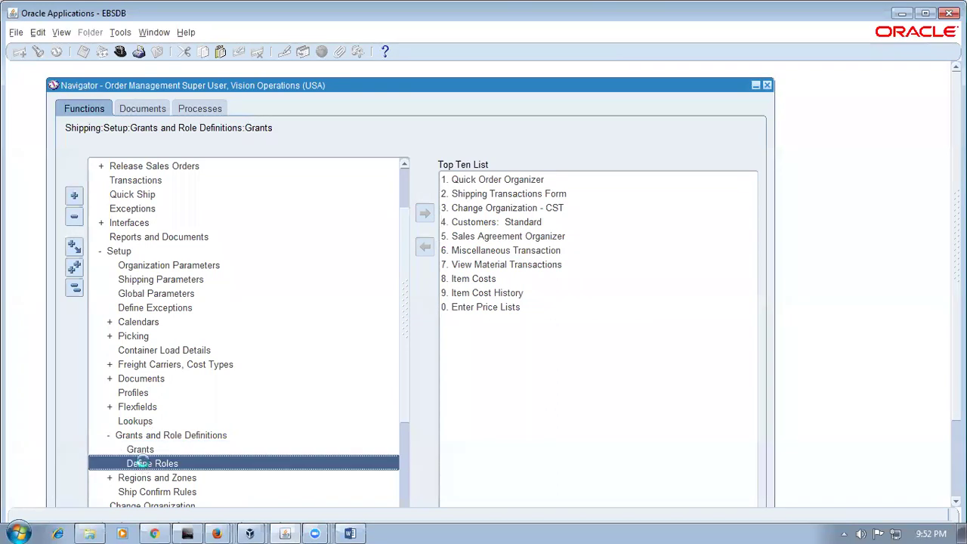
{"action": "key", "text": "F11"}
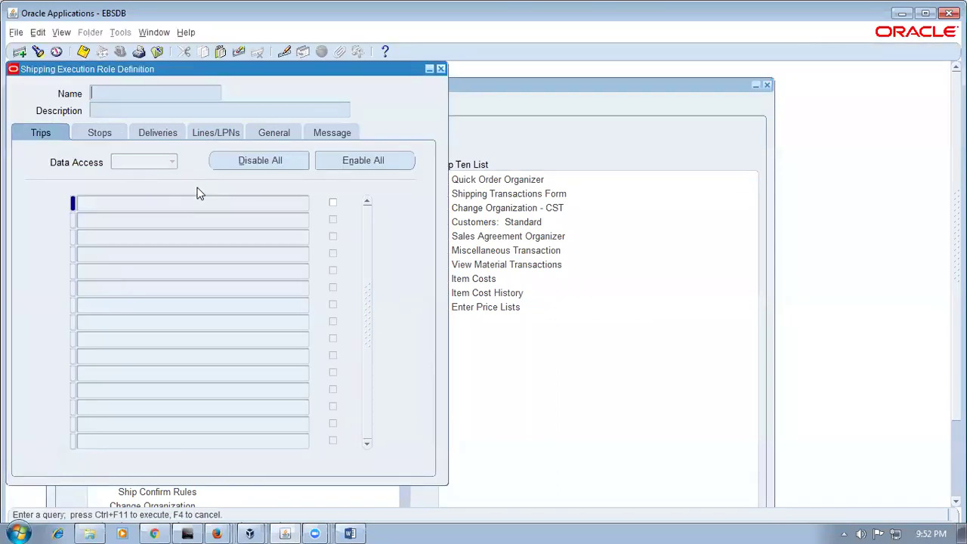
{"action": "type", "text": "Upg%"}
{"action": "key", "text": "ctrl+F11"}
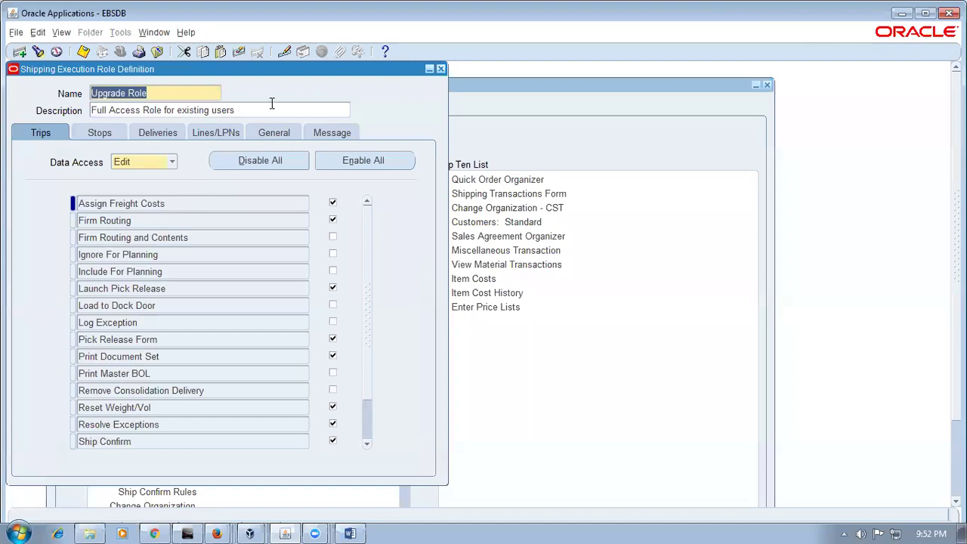
{"action": "left_click_drag", "start_coordinate": [223, 67], "coordinate": [387, 149]}
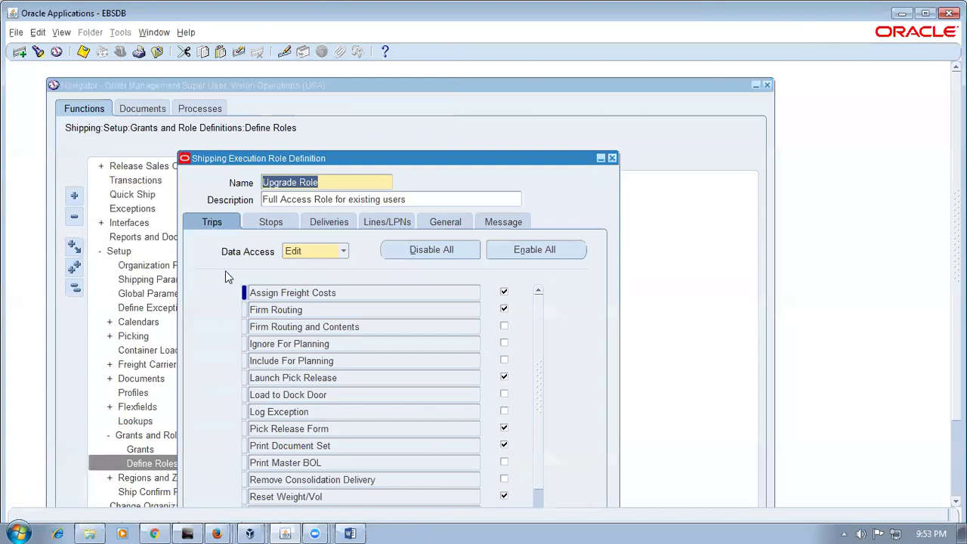
Review Upgrade Role's tabs and the Ship Confirm Breaking Ship Sets message severity, then collapse the Navigator.
{"action": "left_click", "coordinate": [280, 224]}
{"action": "left_click", "coordinate": [335, 227]}
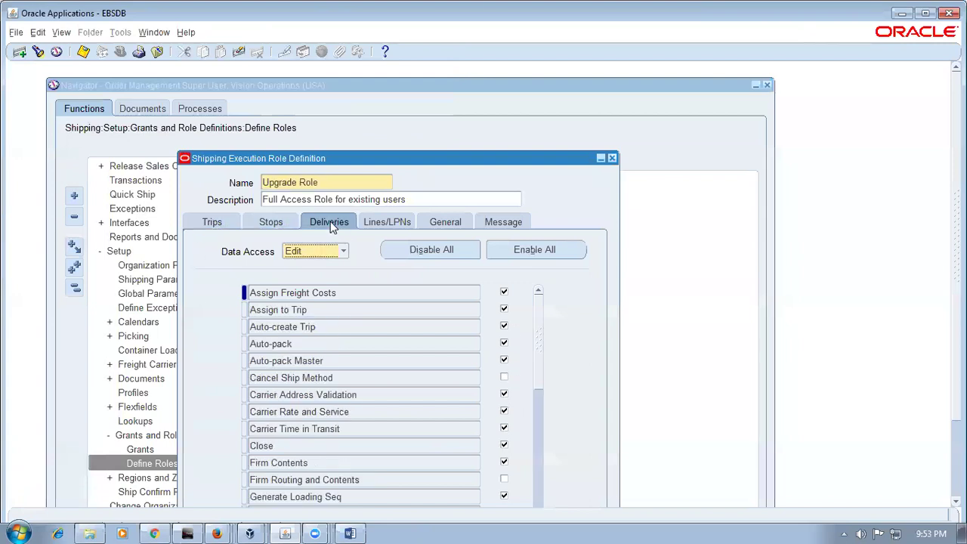
{"action": "left_click", "coordinate": [391, 227]}
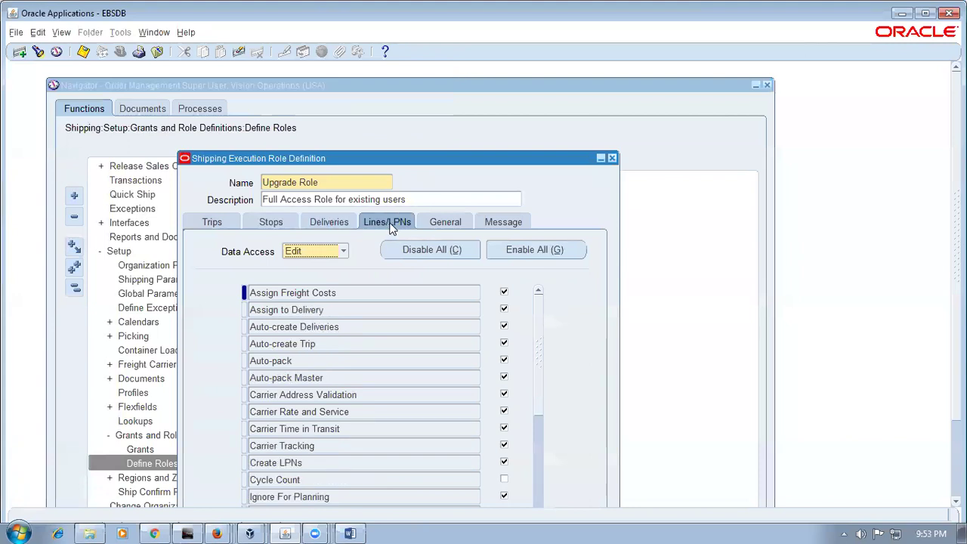
{"action": "left_click", "coordinate": [443, 225]}
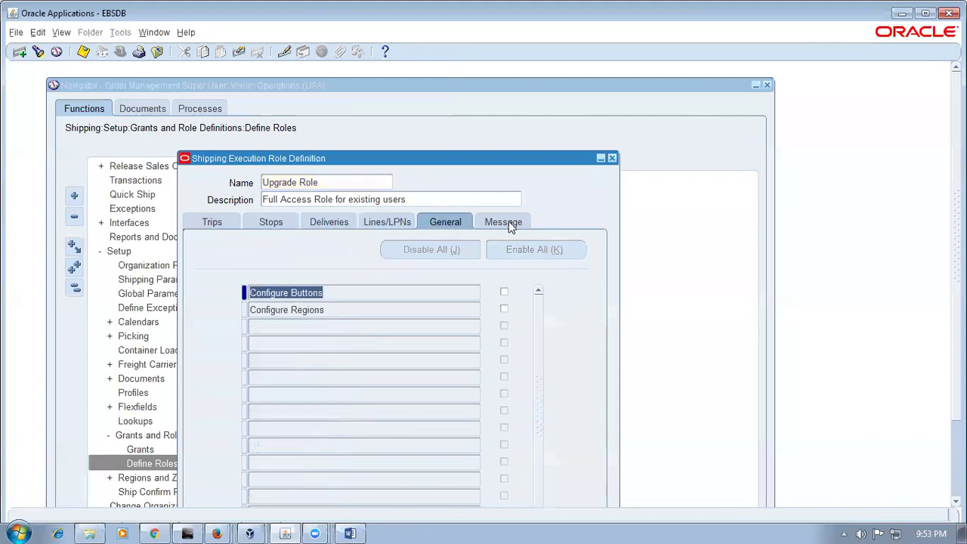
{"action": "left_click", "coordinate": [509, 225]}
{"action": "left_click", "coordinate": [308, 263]}
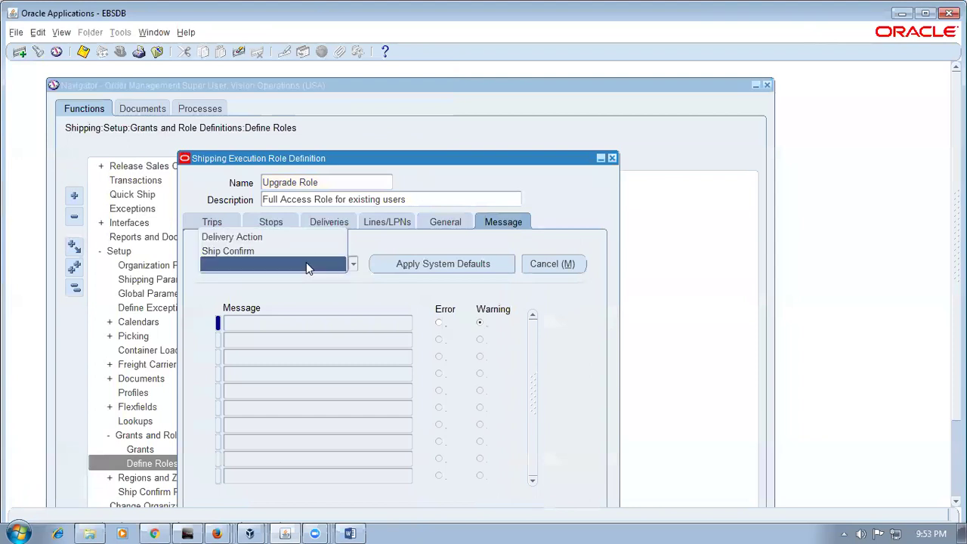
{"action": "left_click", "coordinate": [279, 250]}
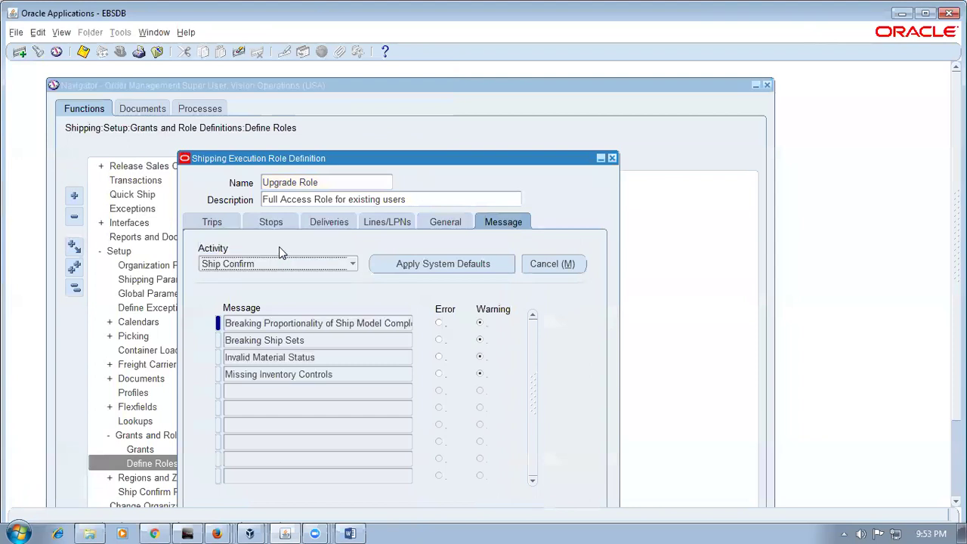
{"action": "left_click", "coordinate": [322, 341]}
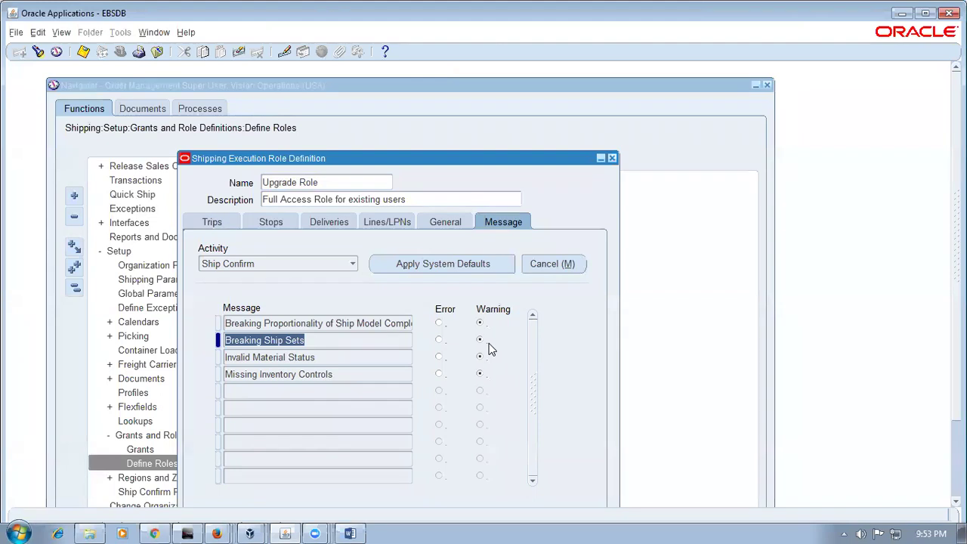
{"action": "left_click", "coordinate": [612, 159]}
{"action": "left_click", "coordinate": [76, 292]}
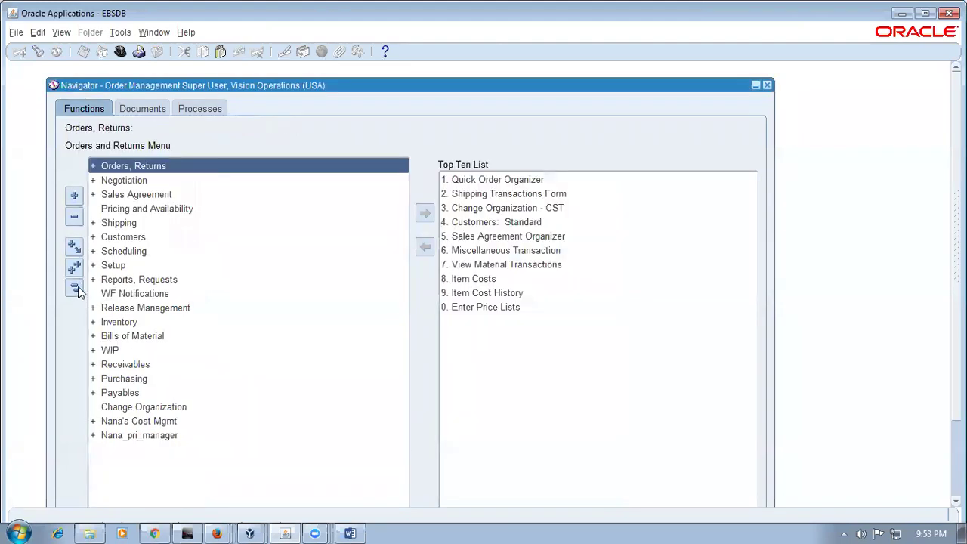
Start a Master Items record named d01_ext_warrenty, reusing the name as its description.
{"action": "left_click", "coordinate": [149, 320]}
{"action": "double_click", "coordinate": [149, 320]}
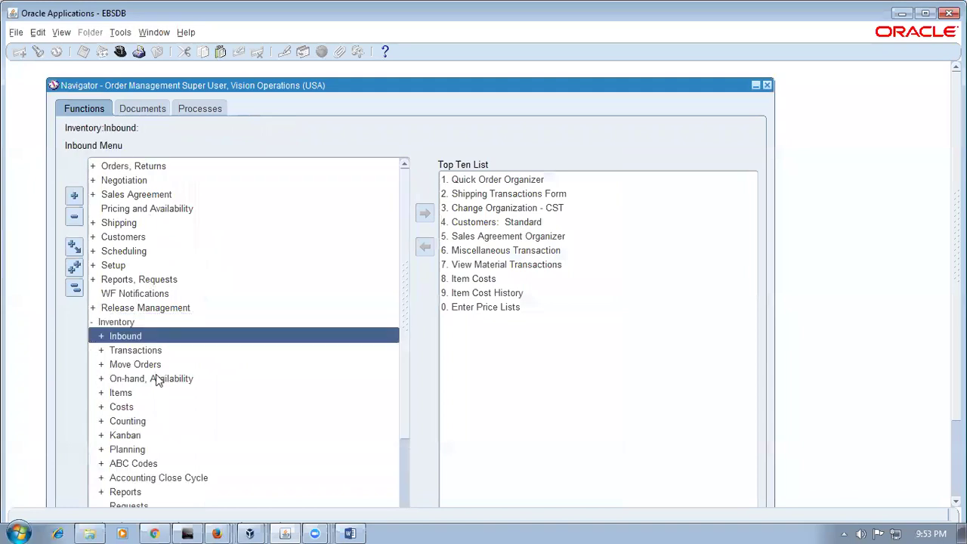
{"action": "double_click", "coordinate": [151, 393]}
{"action": "double_click", "coordinate": [174, 408]}
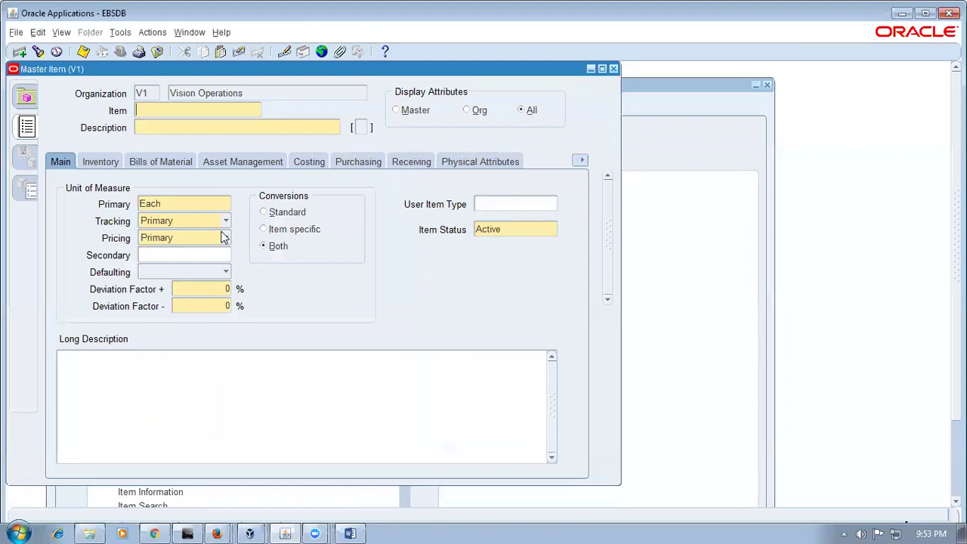
{"action": "type", "text": "d01_ext_warrenty"}
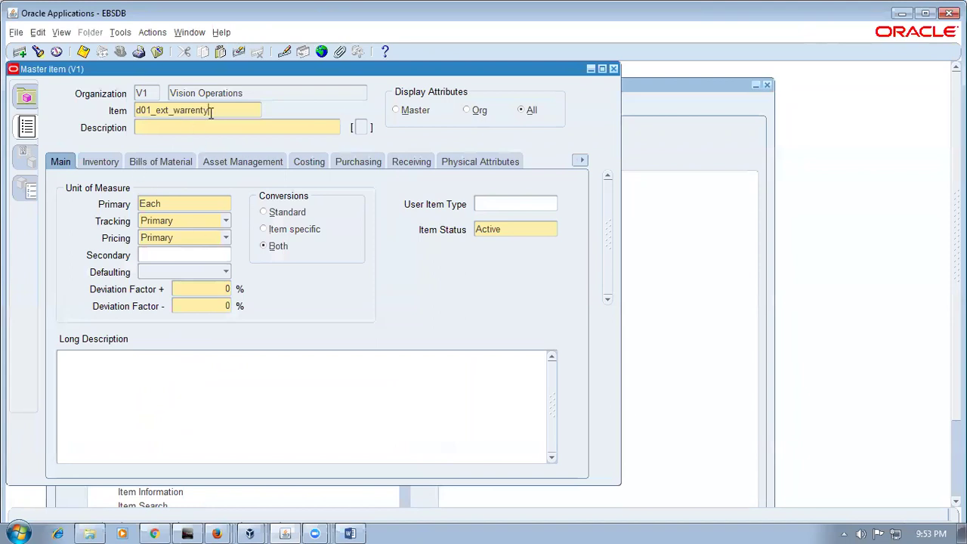
{"action": "left_click_drag", "start_coordinate": [211, 110], "coordinate": [79, 112]}
{"action": "key", "text": "ctrl+c"}
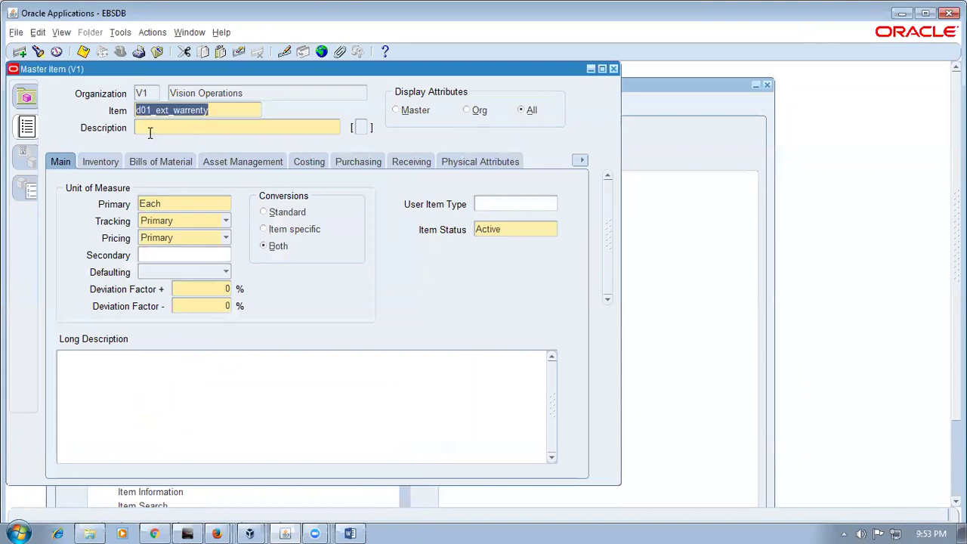
{"action": "left_click", "coordinate": [150, 132]}
{"action": "key", "text": "ctrl+v"}
Copy attributes from the Purchased Item template and save the new item.
{"action": "key", "text": "alt+t"}
{"action": "type", "text": "ypur"}
{"action": "key", "text": "Tab"}
{"action": "key", "text": "Return"}
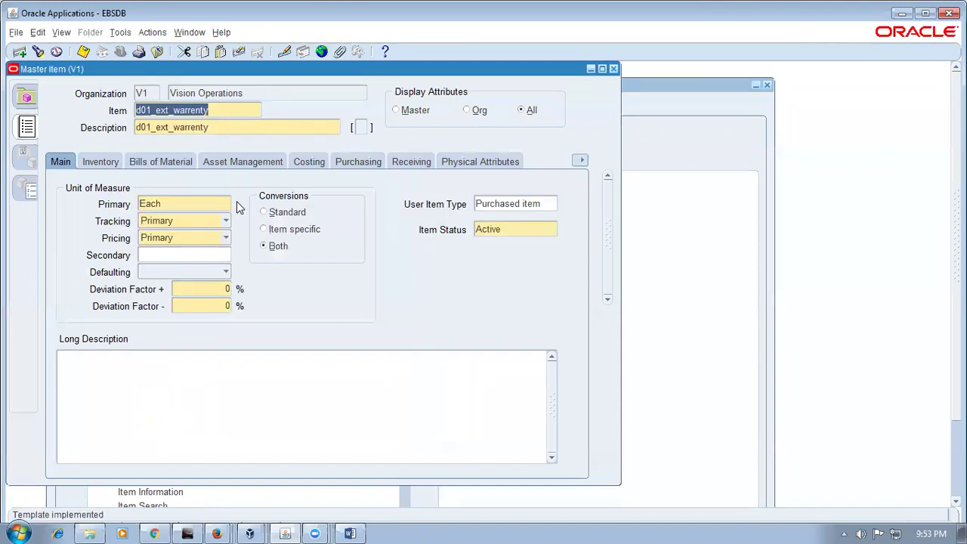
{"action": "key", "text": "ctrl+s"}
Assign d01_ext_warrenty to the Seattle Manufacturing organization and close the Master Item form.
{"action": "left_click", "coordinate": [99, 163]}
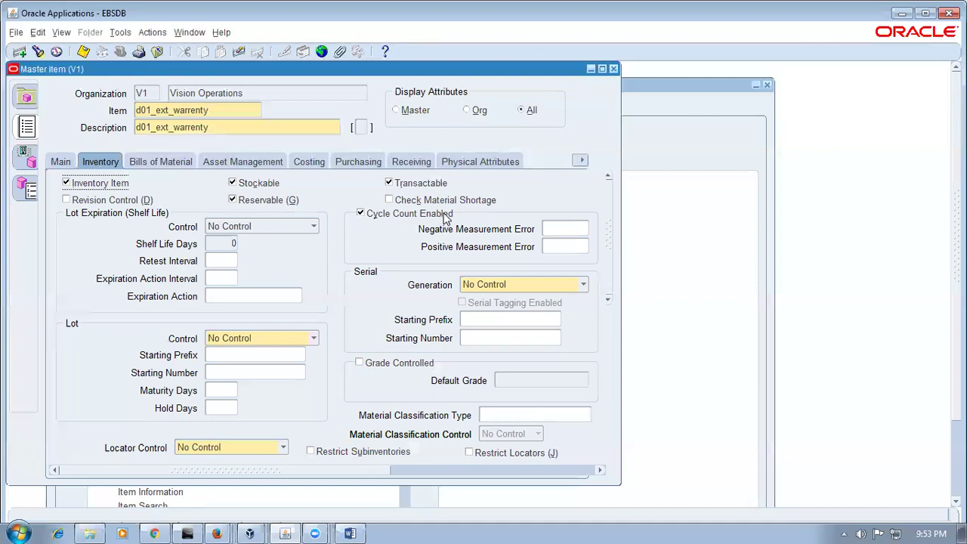
{"action": "key", "text": "alt+t"}
{"action": "left_click", "coordinate": [164, 194]}
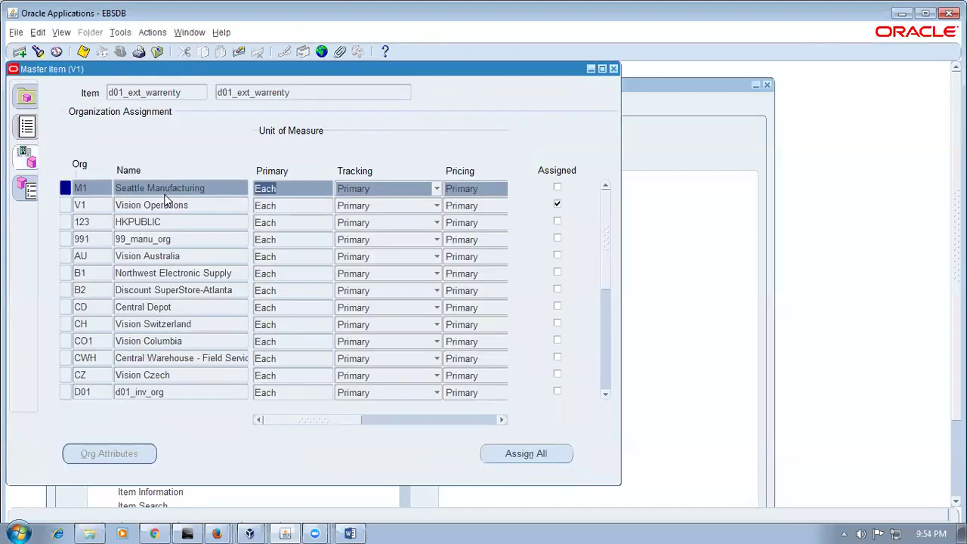
{"action": "left_click", "coordinate": [557, 187]}
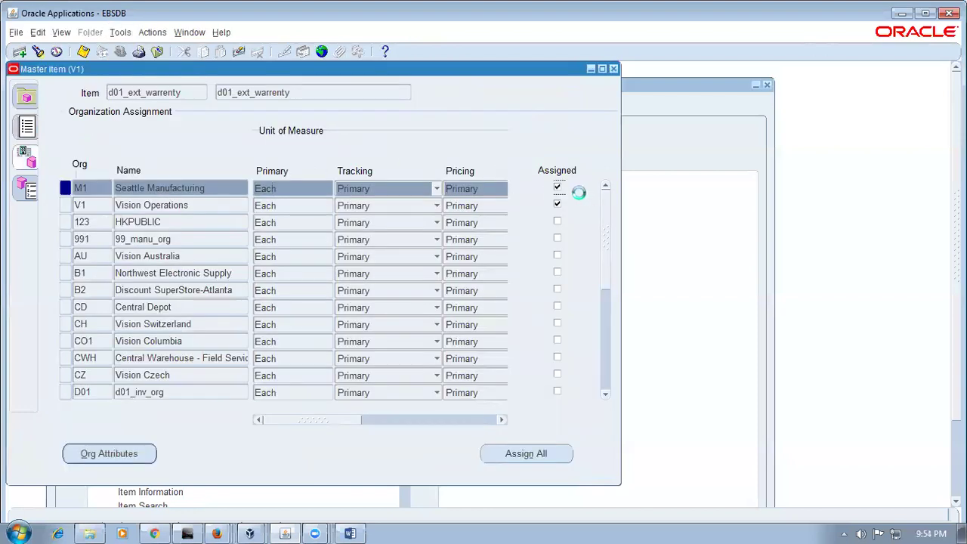
{"action": "left_click", "coordinate": [614, 69]}
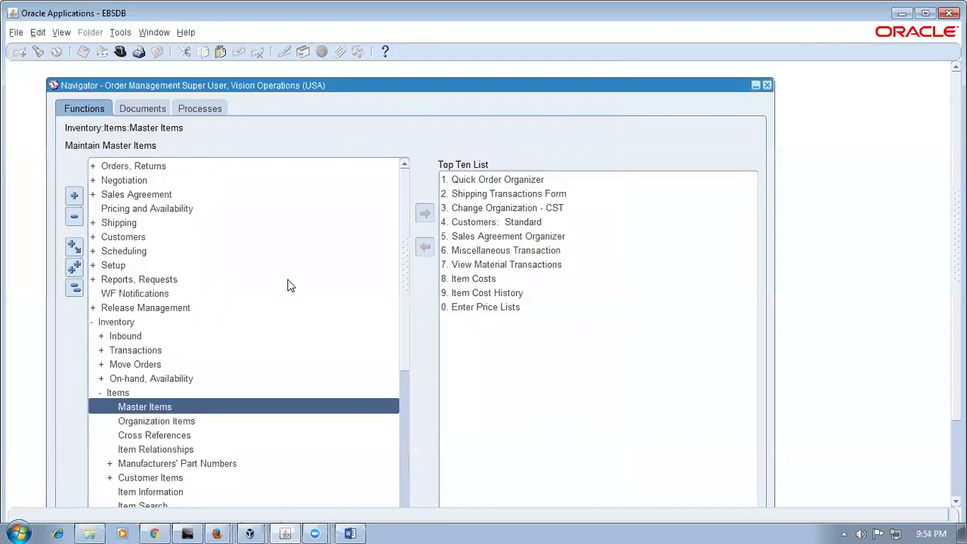
Open a blank Sales Orders form from Orders, Returns, ready at the Customer Number field.
{"action": "left_click", "coordinate": [74, 287]}
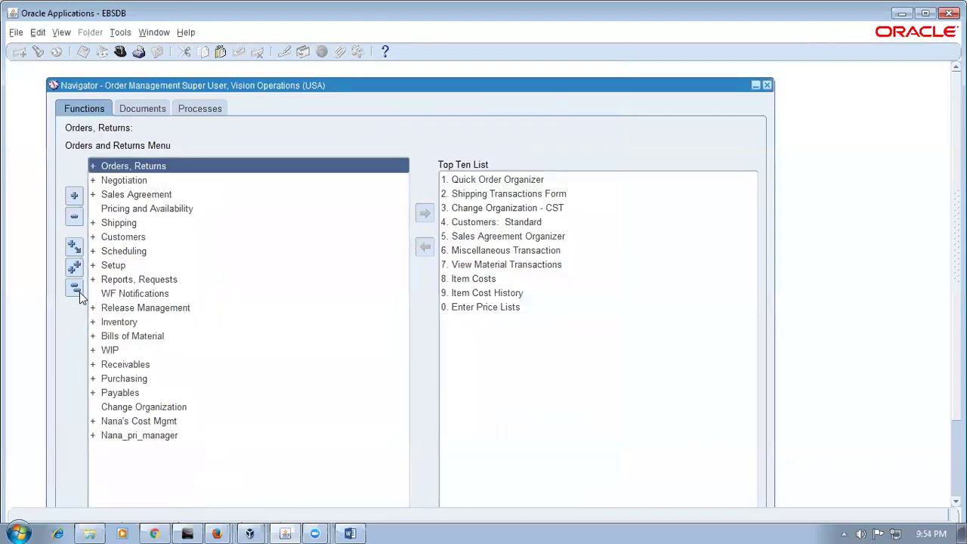
{"action": "double_click", "coordinate": [149, 166]}
{"action": "left_click", "coordinate": [150, 209]}
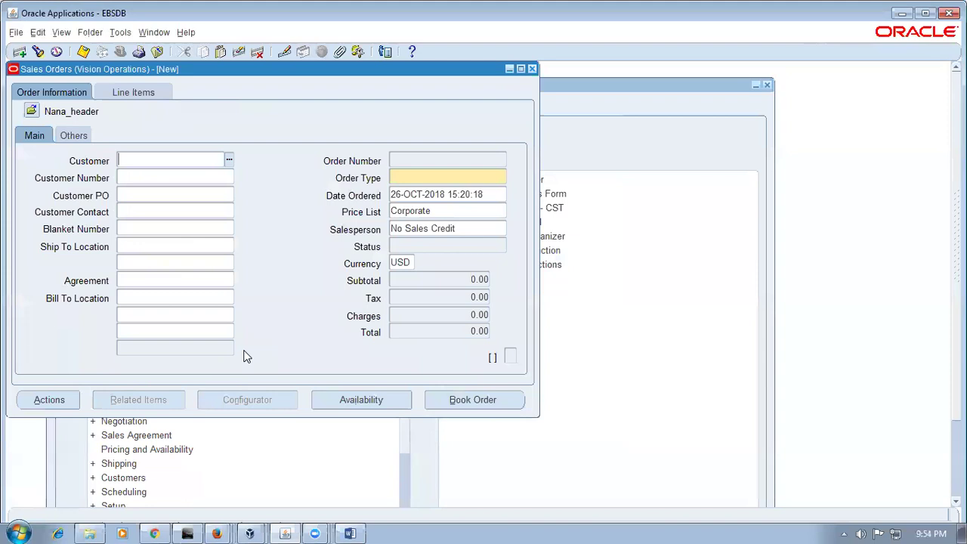
{"action": "left_click", "coordinate": [190, 180]}
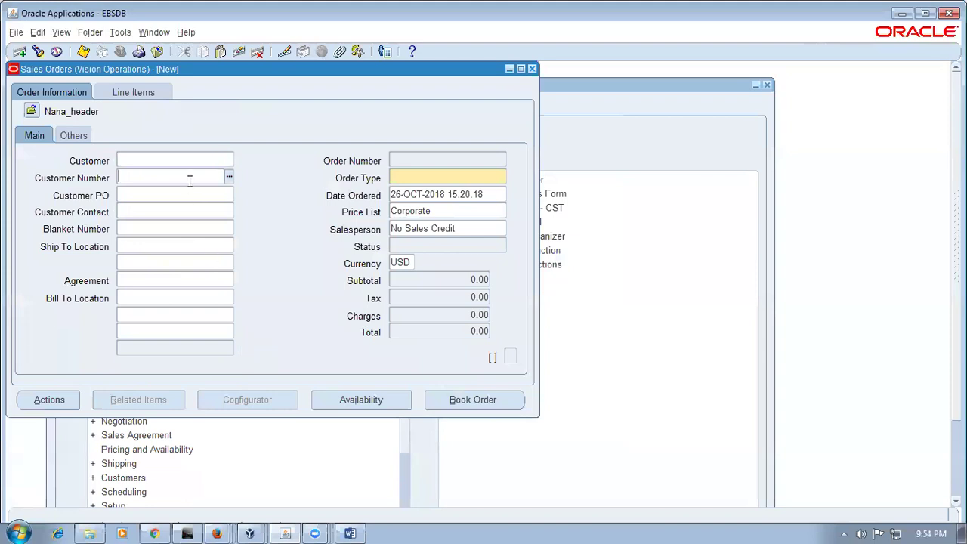
Enter the customer number on the new order header.
{"action": "type", "text": "1143"}
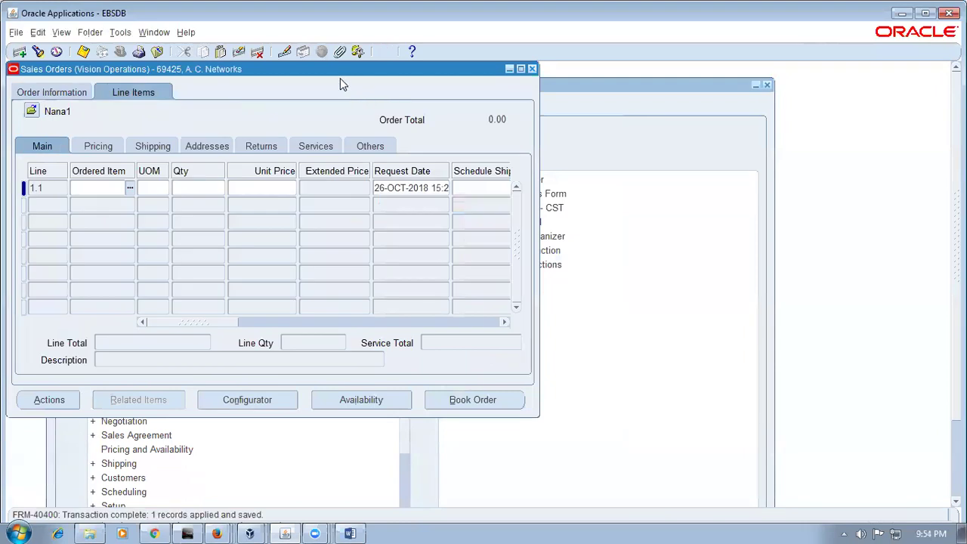
Add line 1.1 for 10 of d01_desk_mon, found via the d01%de search.
{"action": "left_click_drag", "start_coordinate": [340, 70], "coordinate": [572, 146]}
{"action": "type", "text": "d01%"}
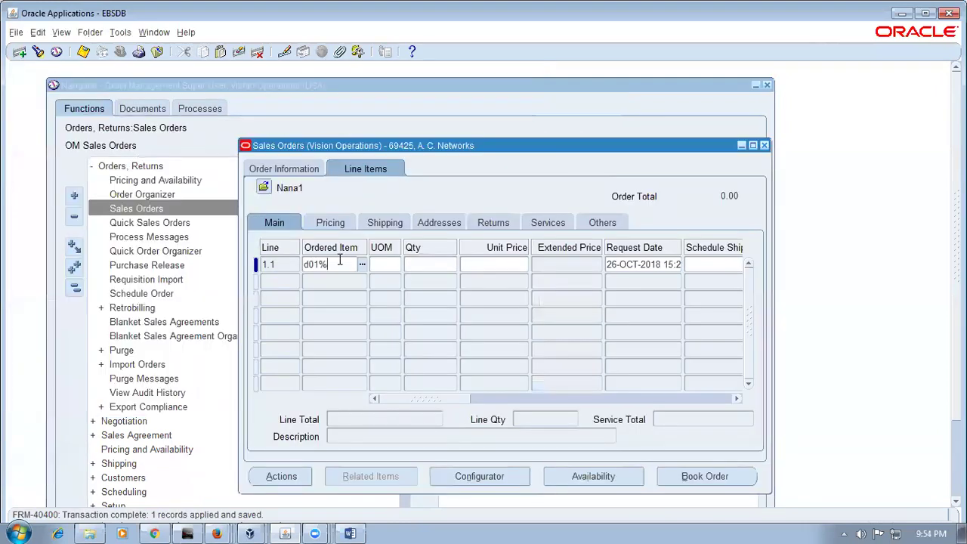
{"action": "key", "text": "BackSpace"}
{"action": "type", "text": "_desk_mon"}
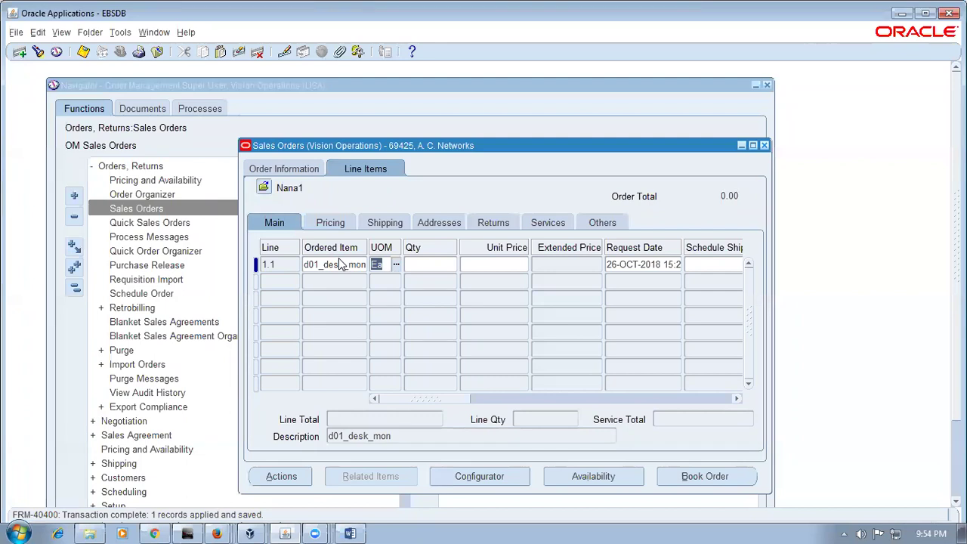
{"action": "key", "text": "Tab"}
{"action": "type", "text": "10"}
{"action": "key", "text": "Tab"}
Add line 2.1 for 10 of d01_key_mouse, found via the d01%ke search.
{"action": "left_click_drag", "start_coordinate": [769, 167], "coordinate": [867, 189]}
{"action": "left_click", "coordinate": [338, 282]}
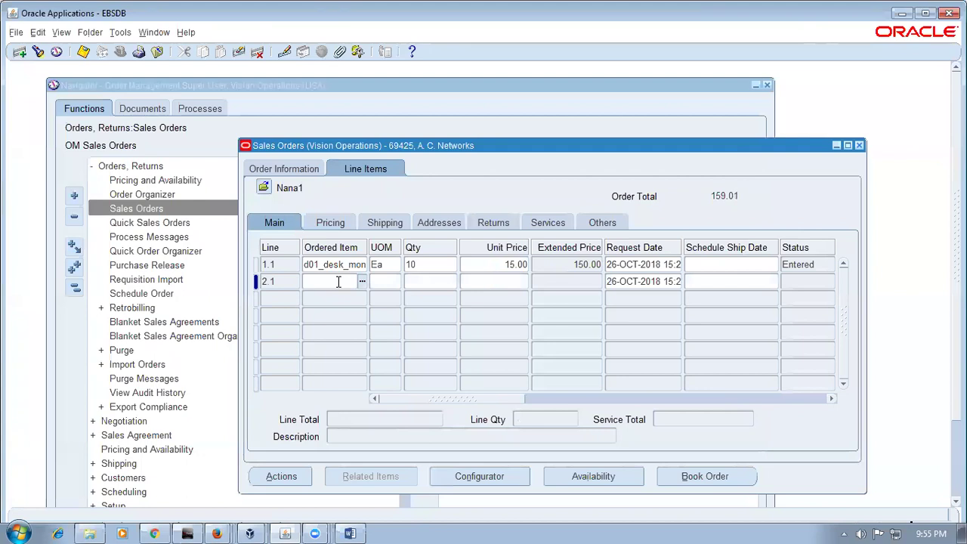
{"action": "type", "text": "d01"}
{"action": "type", "text": "%"}
{"action": "key", "text": "Tab"}
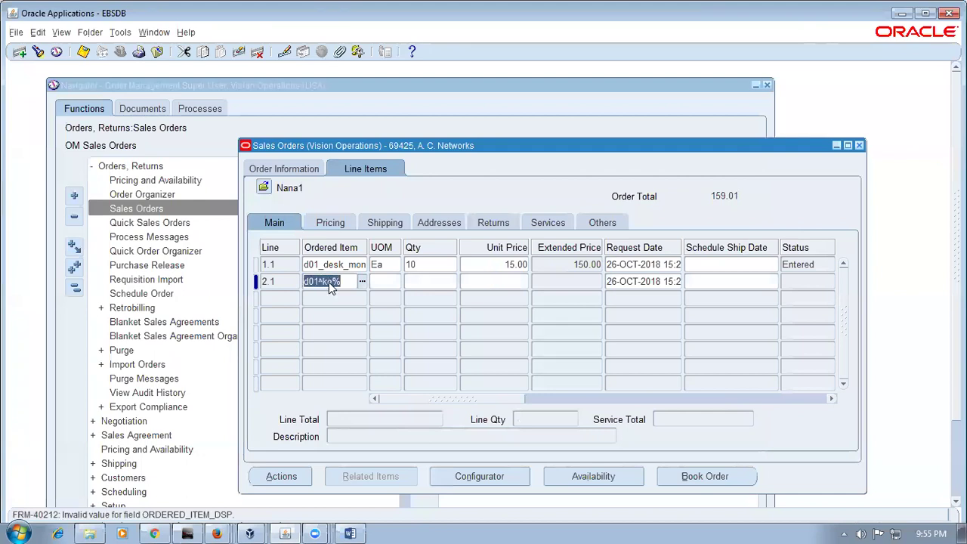
{"action": "type", "text": "d01%"}
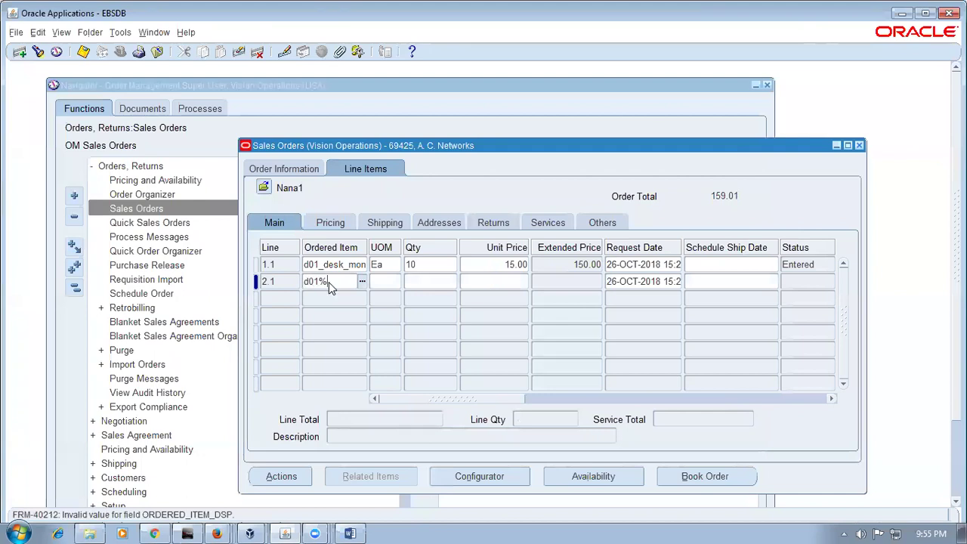
{"action": "type", "text": "ke"}
{"action": "key", "text": "Tab"}
{"action": "key", "text": "Tab"}
{"action": "type", "text": "10"}
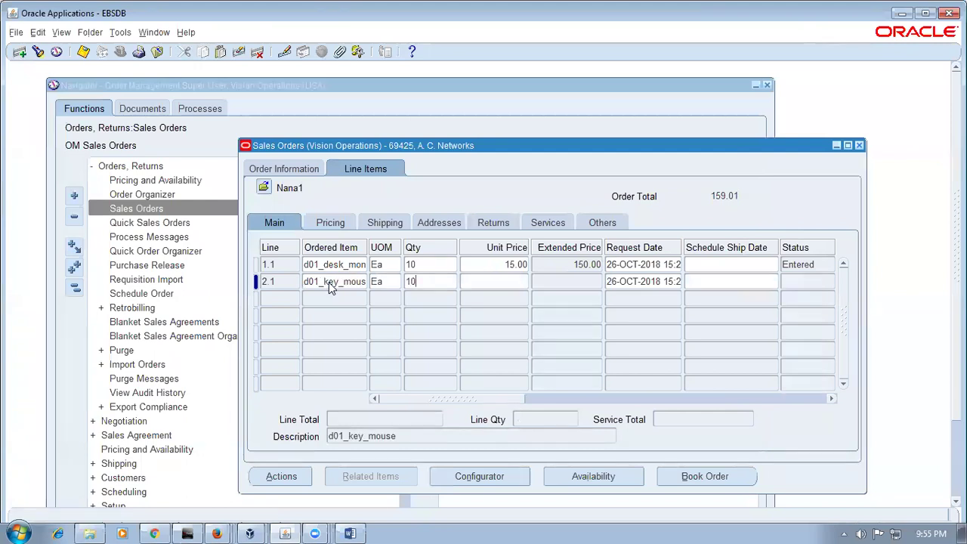
{"action": "key", "text": "Tab"}
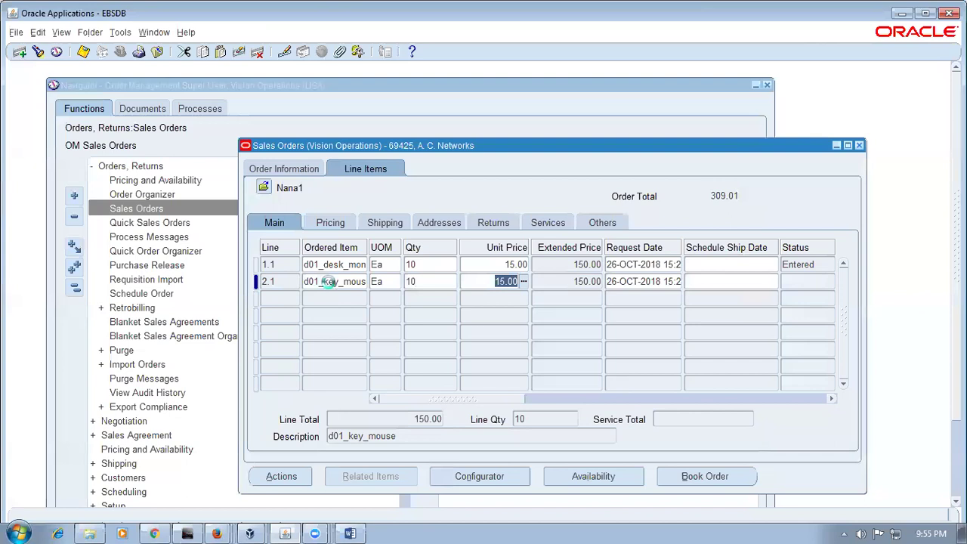
{"action": "key", "text": "Down"}
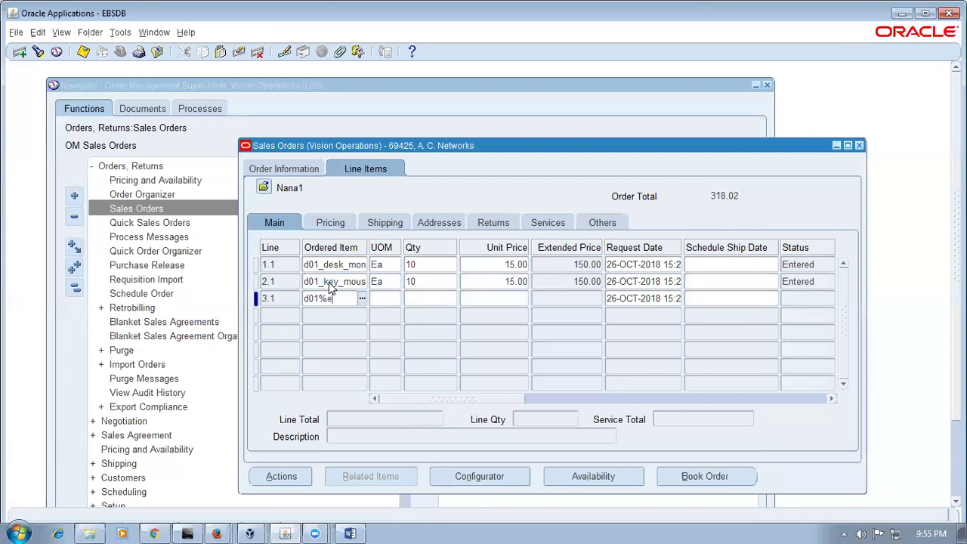
Add line 3.1 for 10 of d01_ext_warrenty and open its line type list.
{"action": "key", "text": "Tab"}
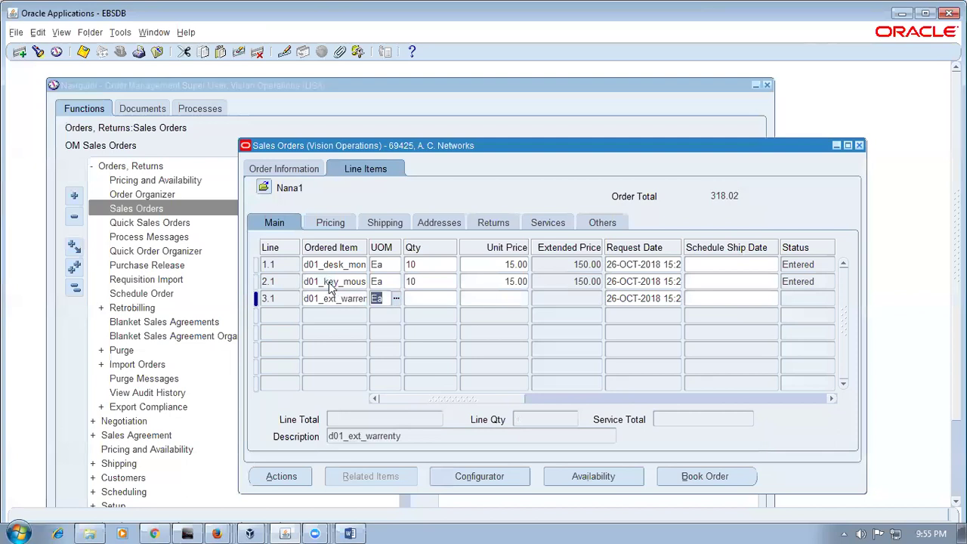
{"action": "key", "text": "Tab"}
{"action": "type", "text": "10"}
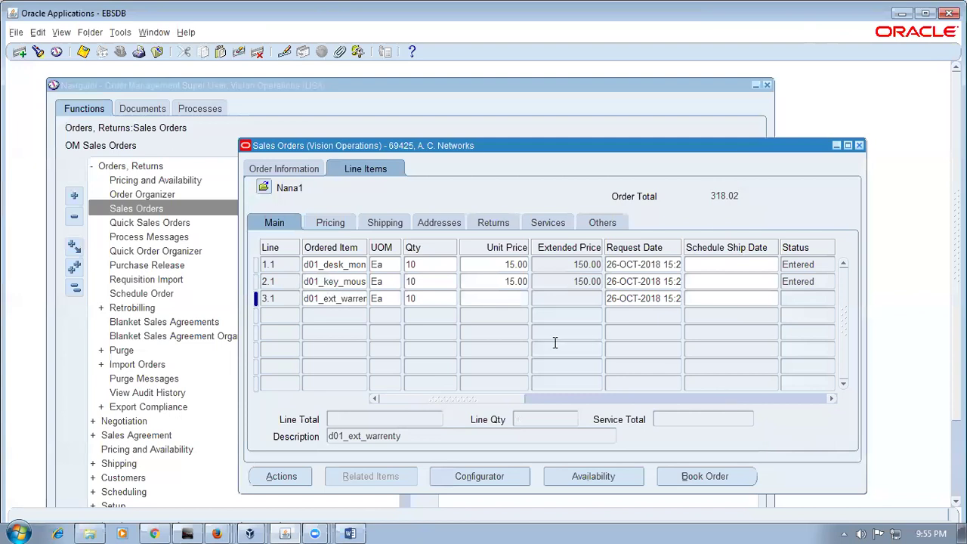
{"action": "key", "text": "Tab"}
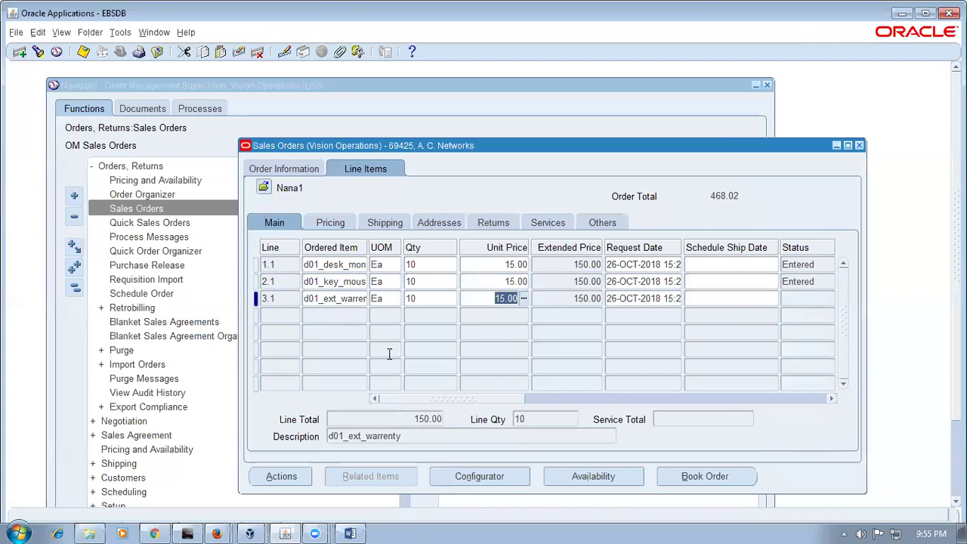
{"action": "left_click", "coordinate": [419, 398]}
{"action": "left_click_drag", "start_coordinate": [421, 405], "coordinate": [450, 406]}
{"action": "left_click", "coordinate": [748, 302]}
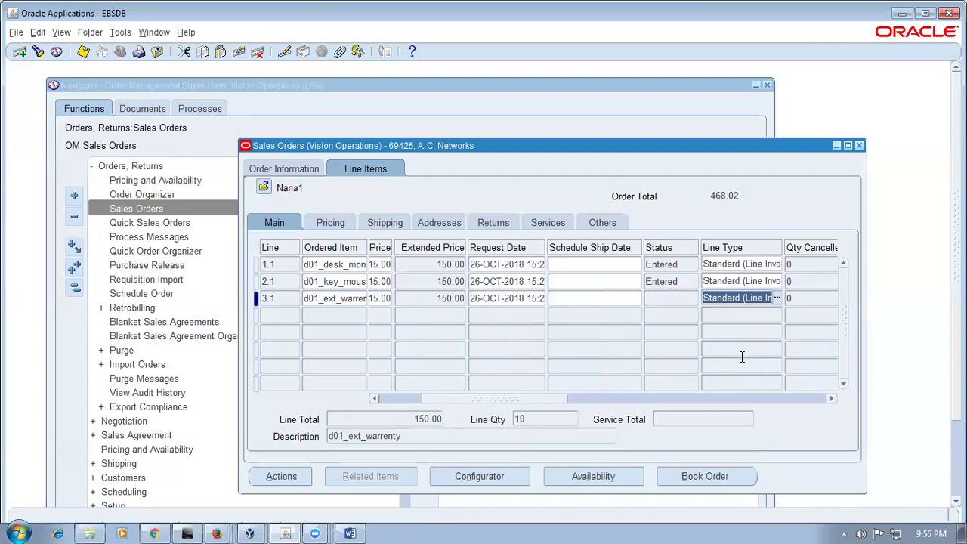
{"action": "left_click", "coordinate": [778, 298]}
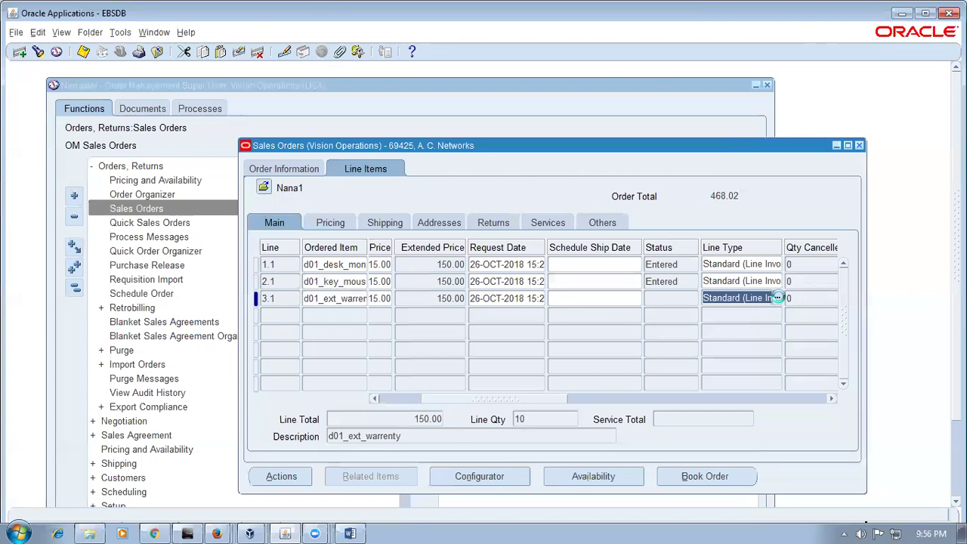
Set line 3.1 to Bill Only Line, then try Product Trade-in and dismiss the mismatch warning.
{"action": "left_click", "coordinate": [779, 298]}
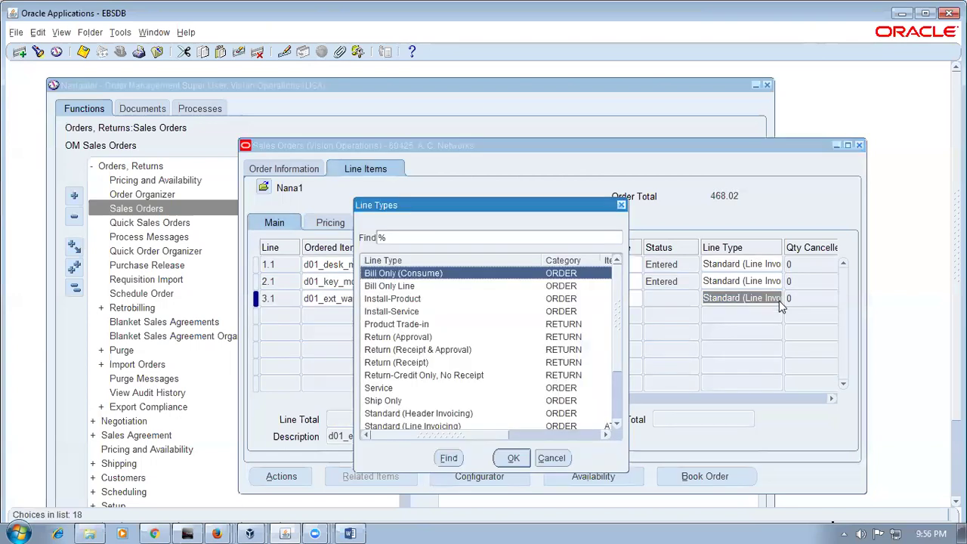
{"action": "left_click", "coordinate": [411, 286]}
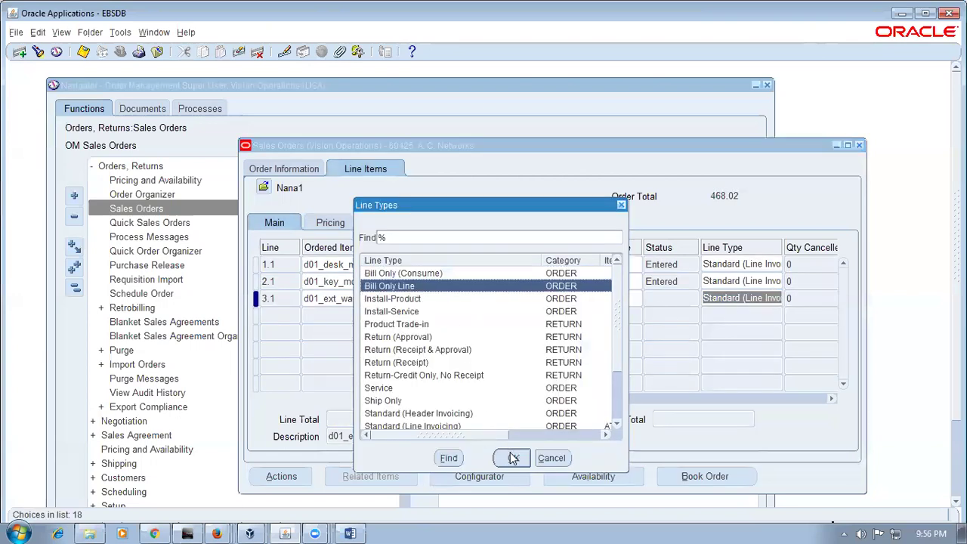
{"action": "left_click", "coordinate": [513, 458]}
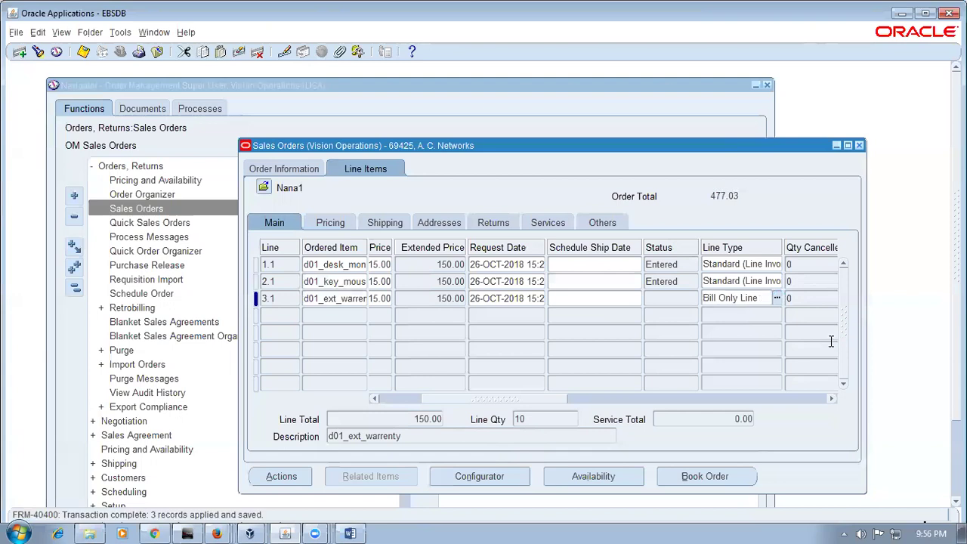
{"action": "left_click", "coordinate": [768, 300]}
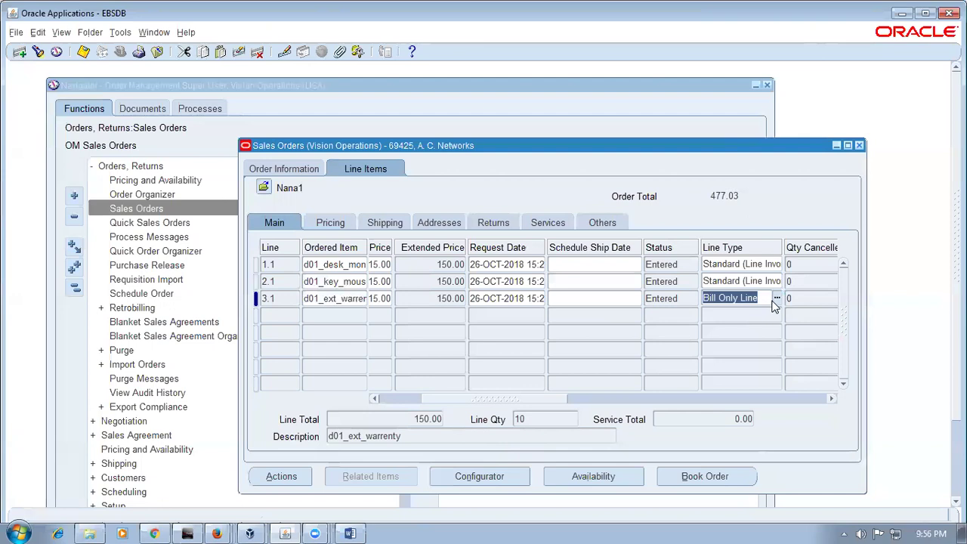
{"action": "left_click_drag", "start_coordinate": [529, 146], "coordinate": [414, 121]}
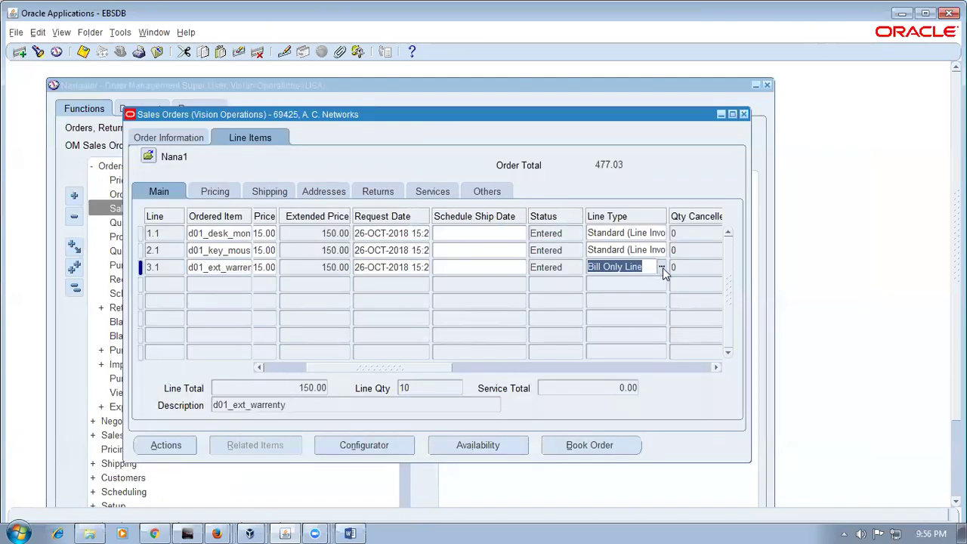
{"action": "left_click", "coordinate": [661, 266]}
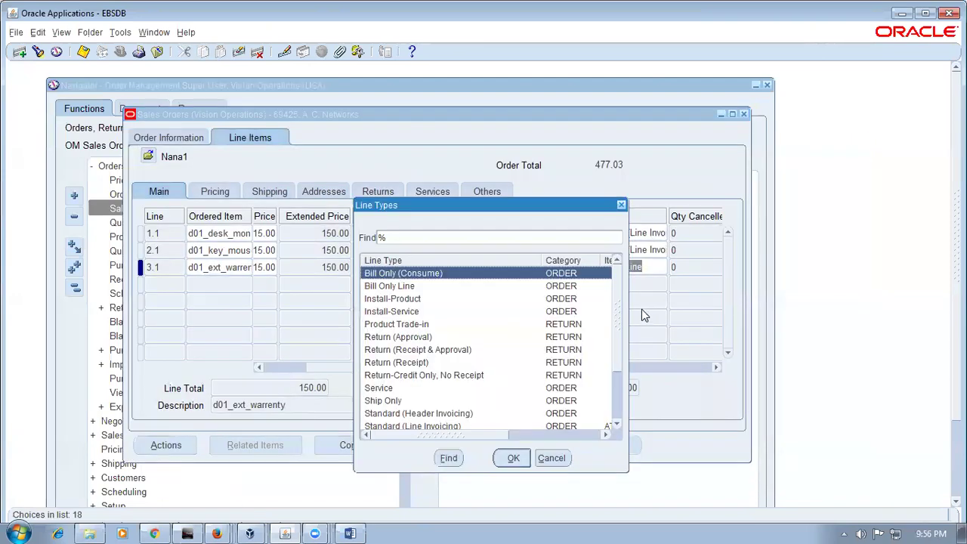
{"action": "left_click", "coordinate": [409, 325]}
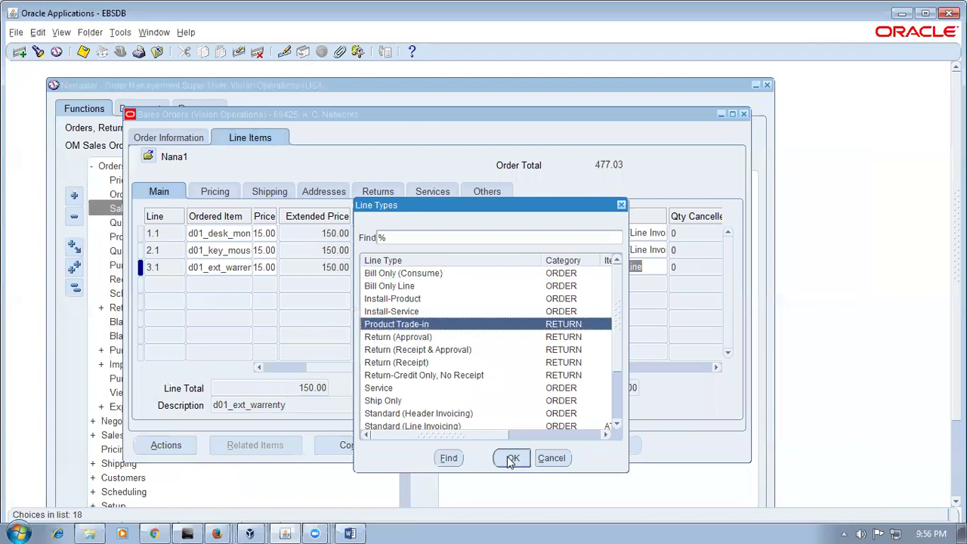
{"action": "left_click", "coordinate": [506, 457]}
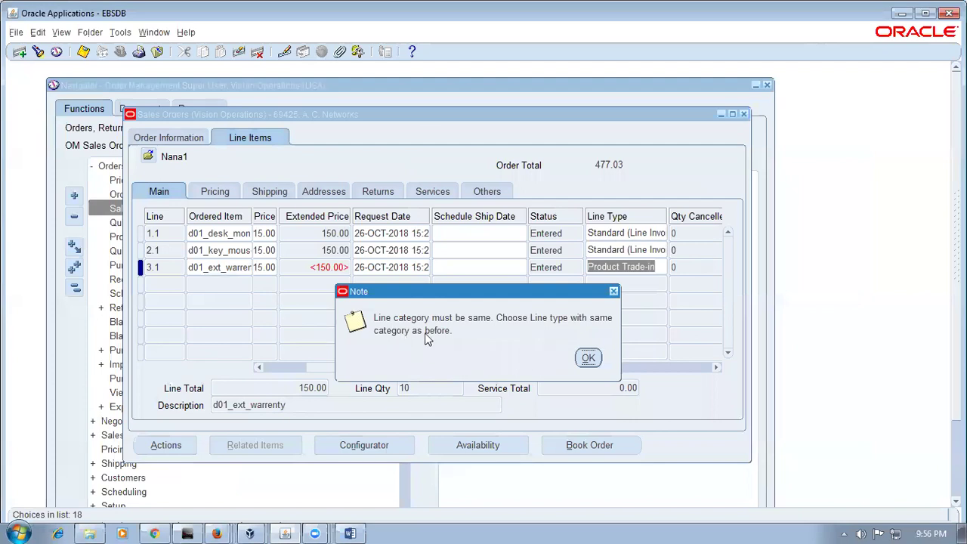
{"action": "left_click", "coordinate": [588, 358]}
Set line 3.1 back to Bill Only Line and save the order.
{"action": "left_click", "coordinate": [661, 266]}
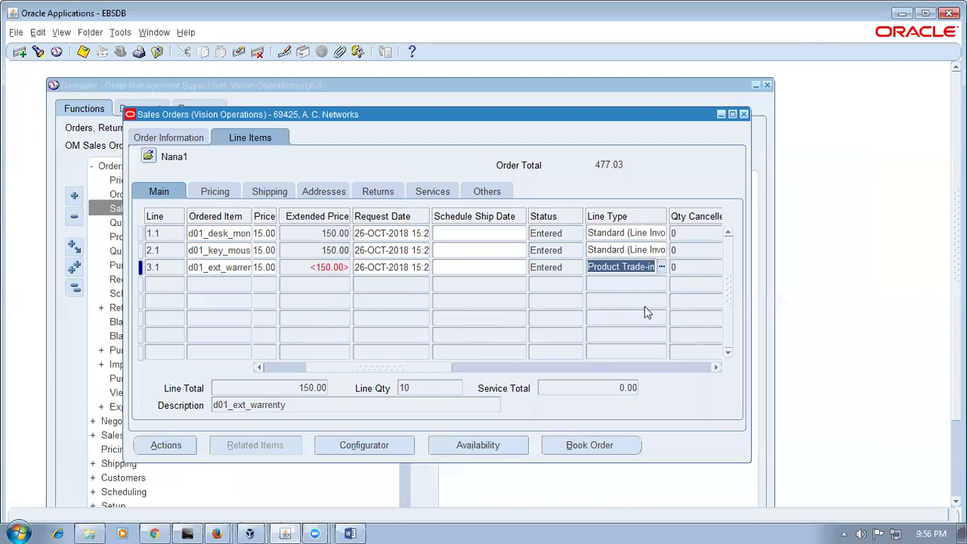
{"action": "left_click", "coordinate": [400, 287]}
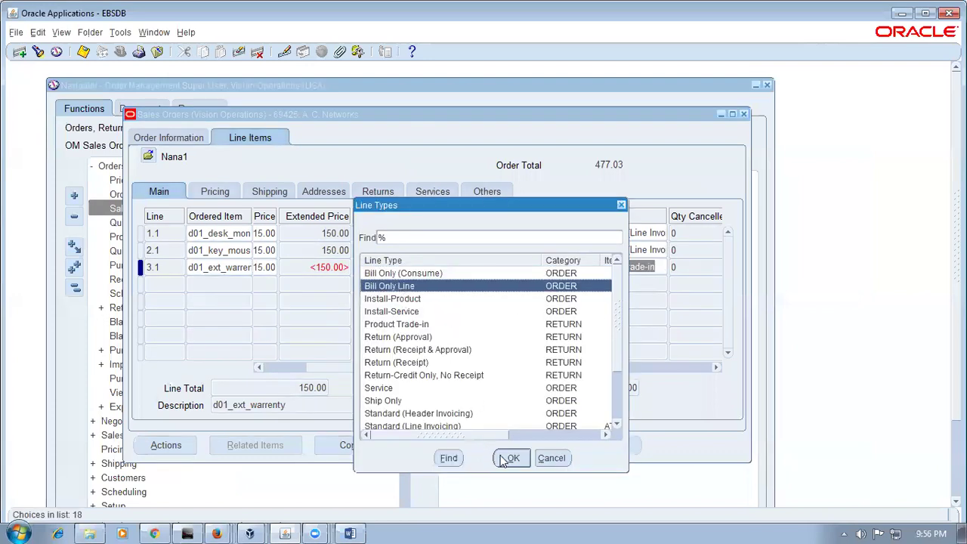
{"action": "left_click", "coordinate": [513, 458]}
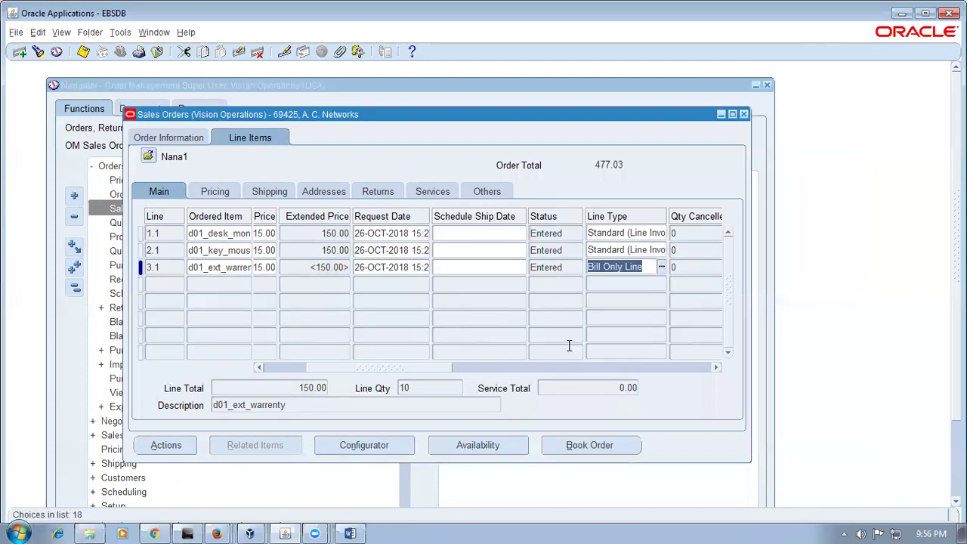
{"action": "key", "text": "ctrl+s"}
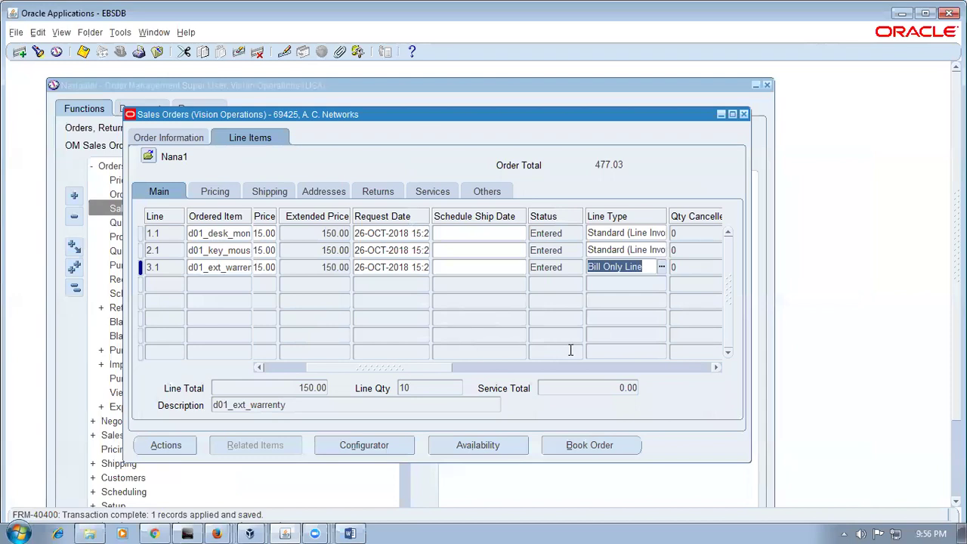
Bring up the shipping details for order lines 1.1 and 2.1.
{"action": "left_click_drag", "start_coordinate": [751, 172], "coordinate": [913, 191]}
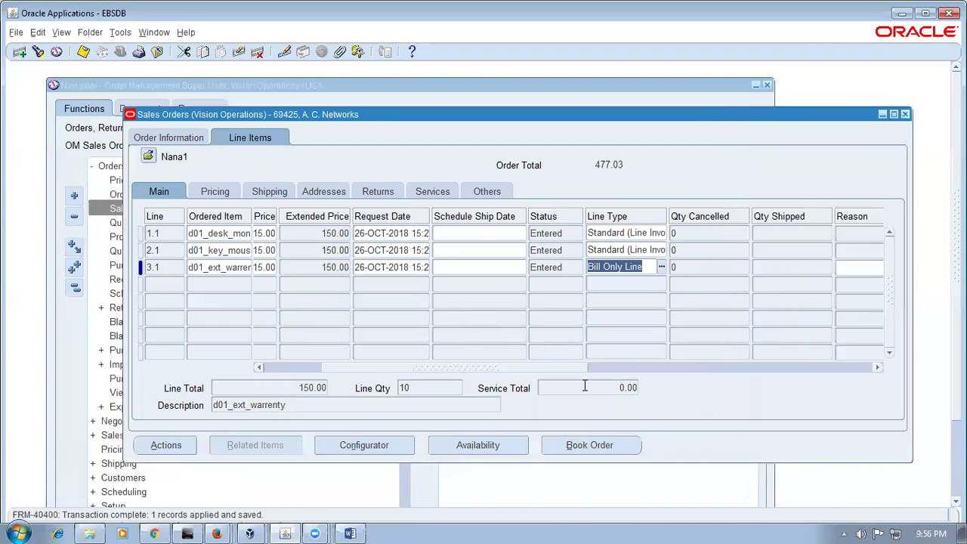
{"action": "left_click", "coordinate": [225, 232]}
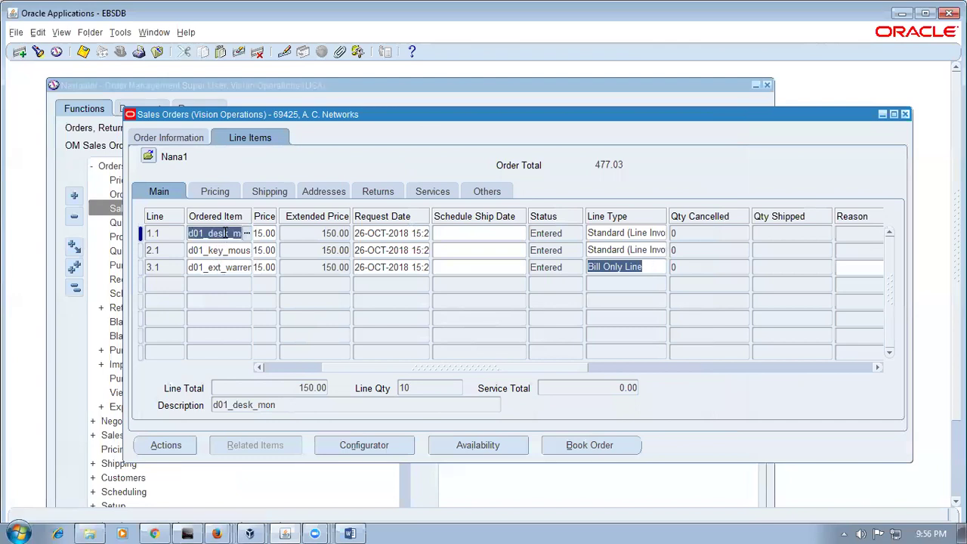
{"action": "left_click", "coordinate": [224, 250]}
{"action": "left_click", "coordinate": [225, 234]}
{"action": "left_click", "coordinate": [225, 248]}
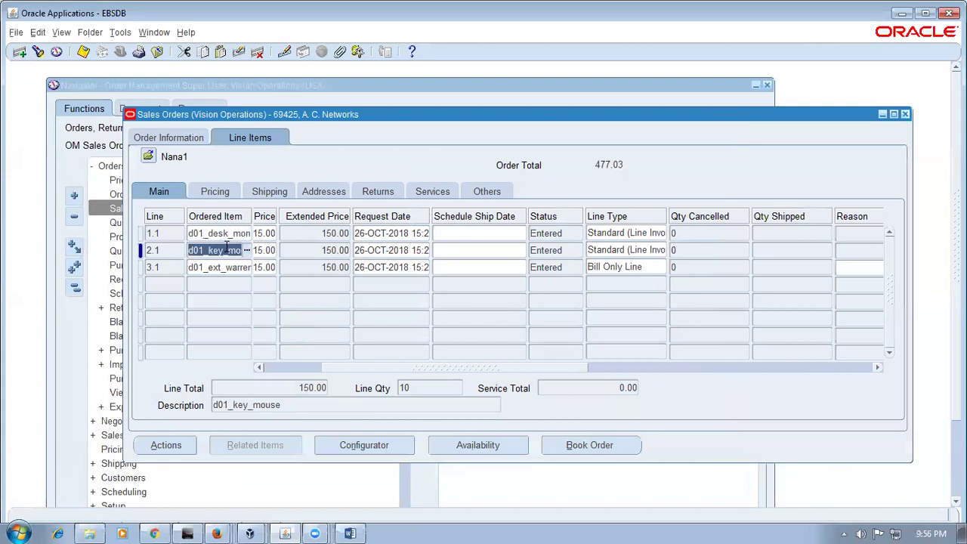
{"action": "left_click", "coordinate": [269, 193]}
{"action": "left_click_drag", "start_coordinate": [363, 368], "coordinate": [549, 384]}
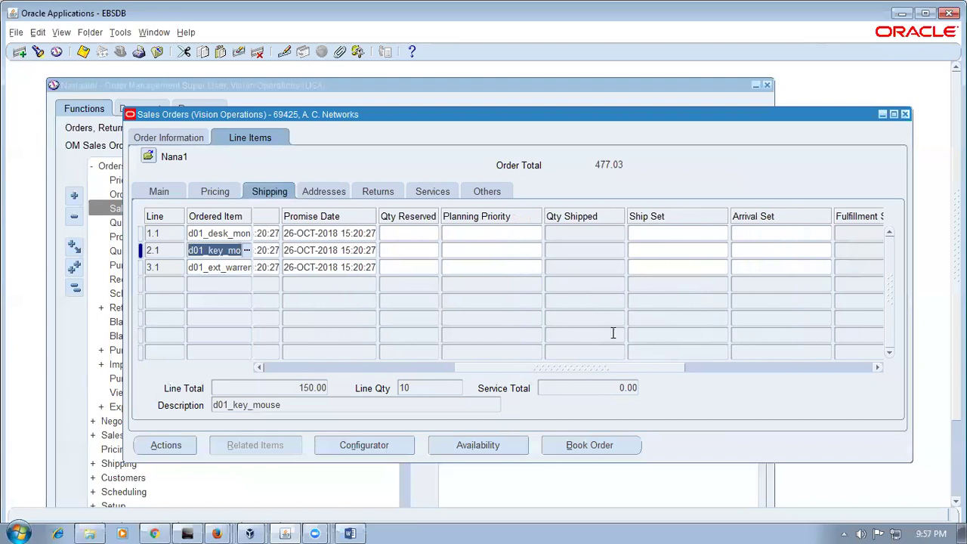
Create a new ship set named ss1 on line 1.1.
{"action": "left_click", "coordinate": [659, 234]}
{"action": "right_click", "coordinate": [660, 234]}
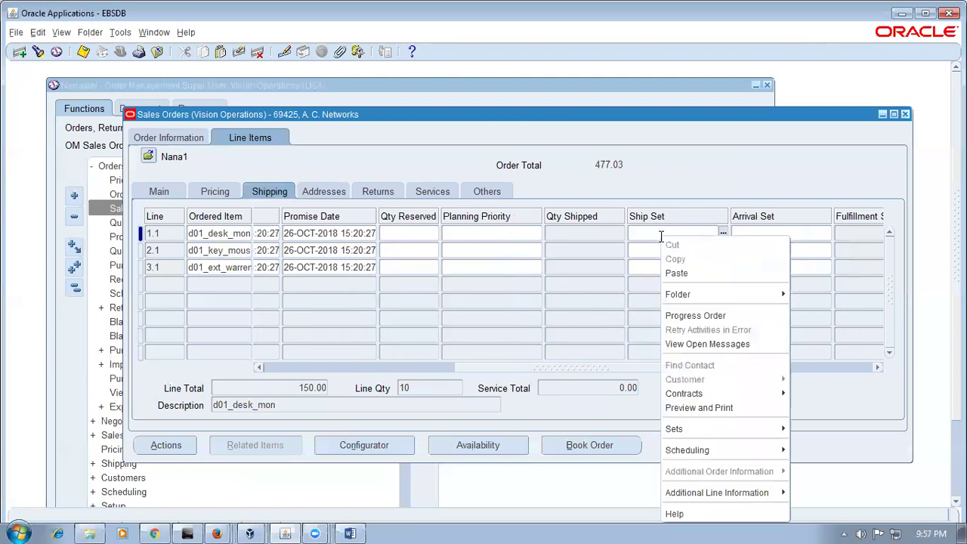
{"action": "mouse_move", "coordinate": [681, 430]}
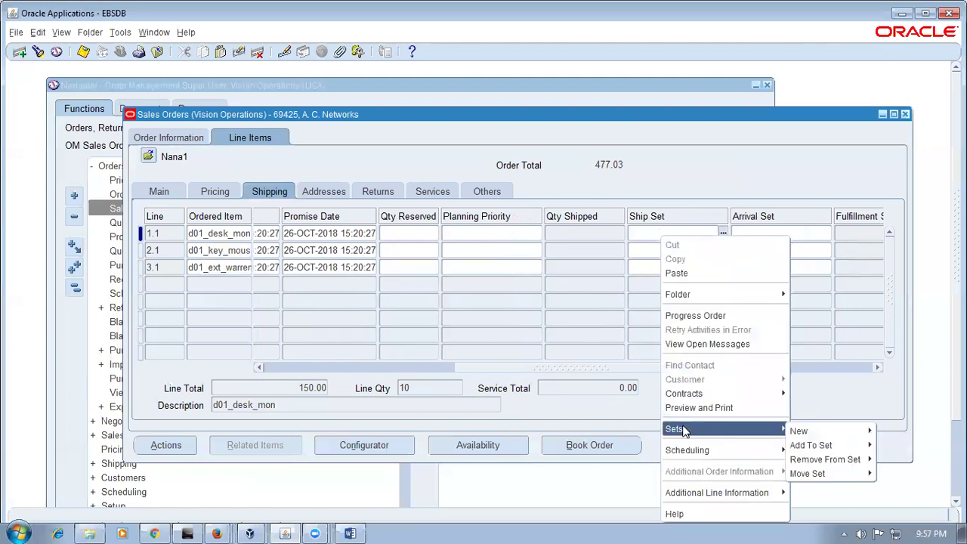
{"action": "mouse_move", "coordinate": [822, 450]}
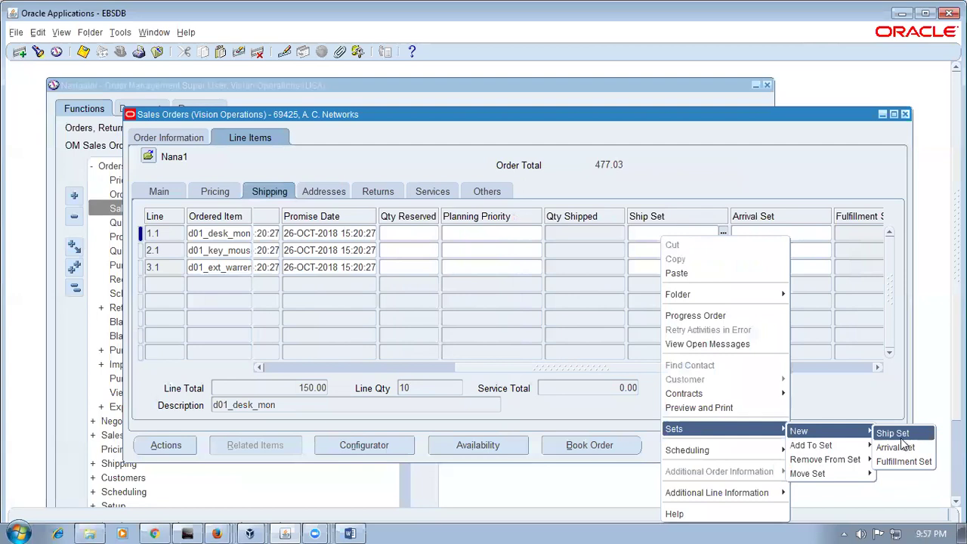
{"action": "left_click", "coordinate": [901, 435]}
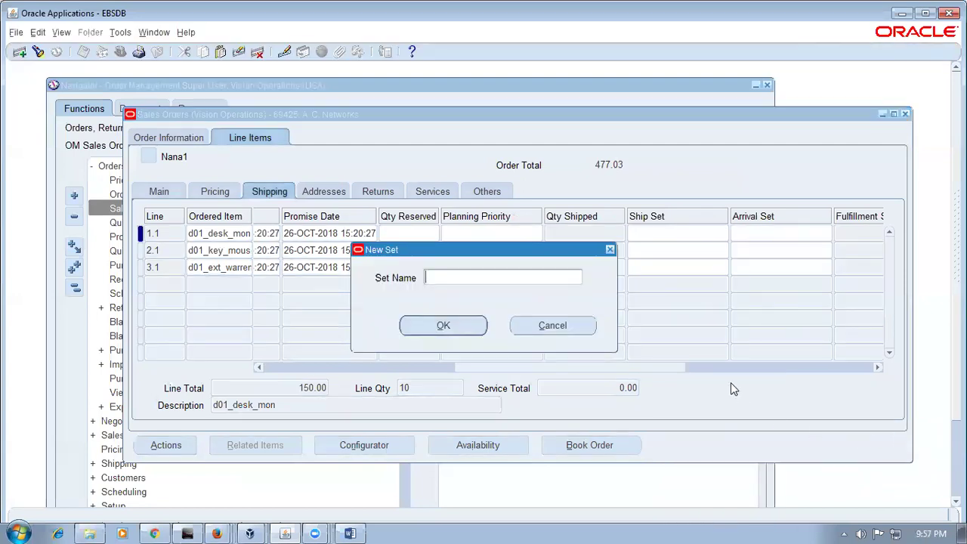
{"action": "type", "text": "ss1"}
{"action": "left_click", "coordinate": [463, 325]}
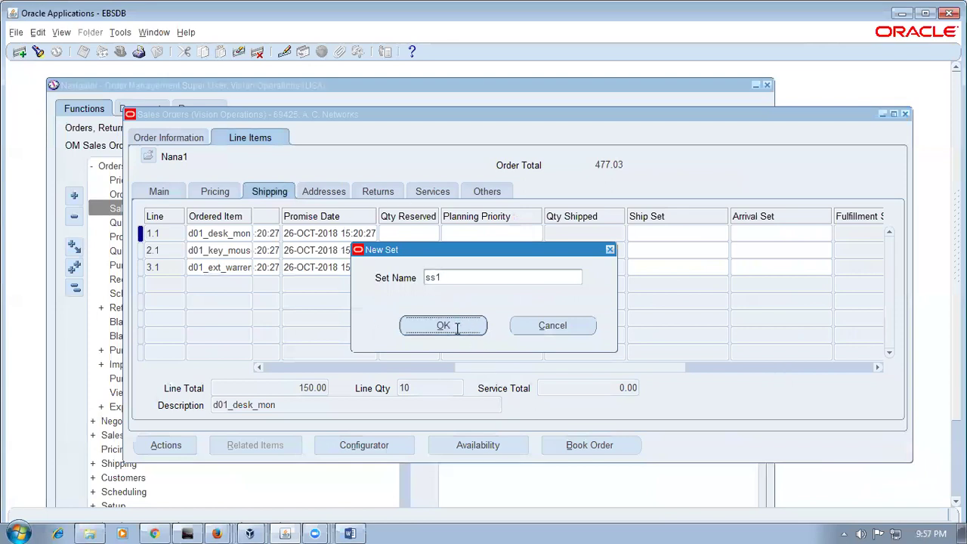
Add line 2.1 to ship set ss1 and verify both lines show it.
{"action": "left_click", "coordinate": [635, 253]}
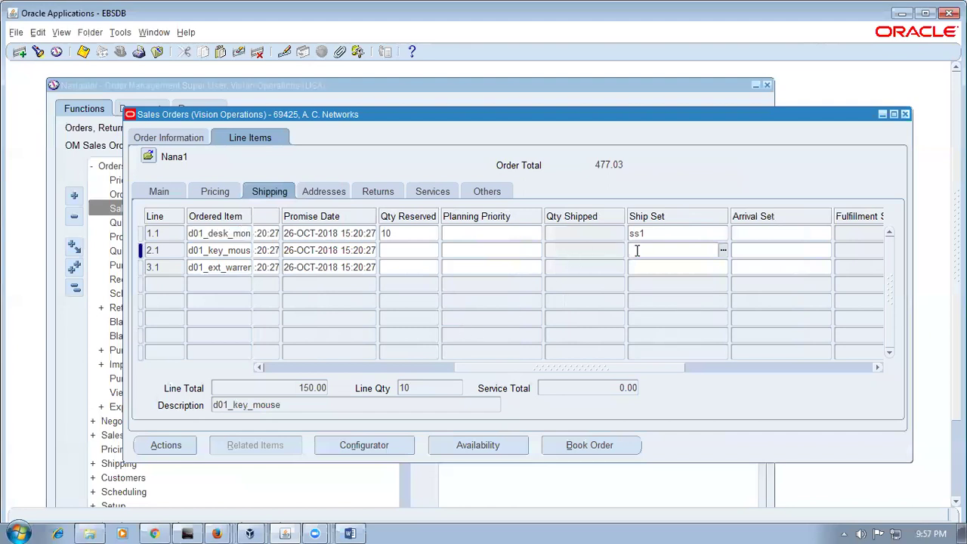
{"action": "right_click", "coordinate": [637, 255]}
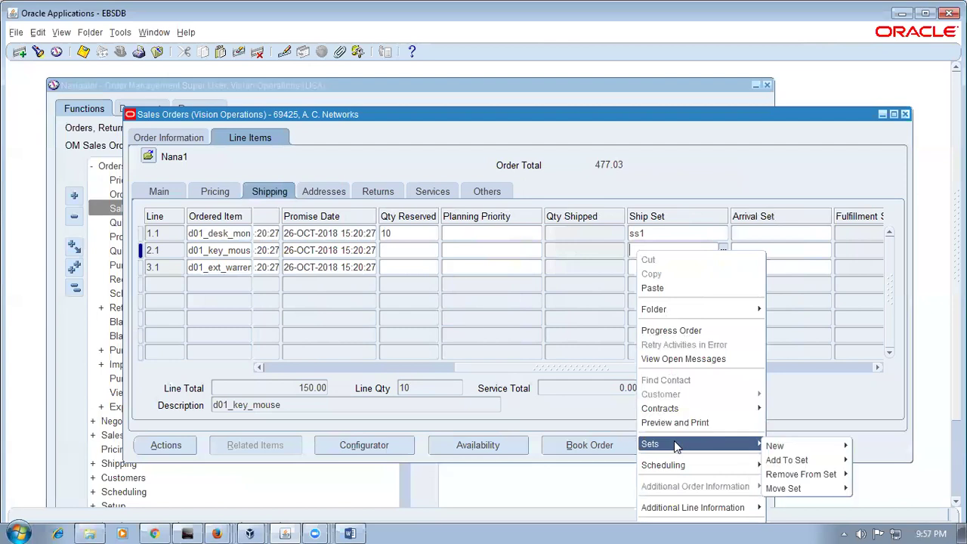
{"action": "mouse_move", "coordinate": [784, 463]}
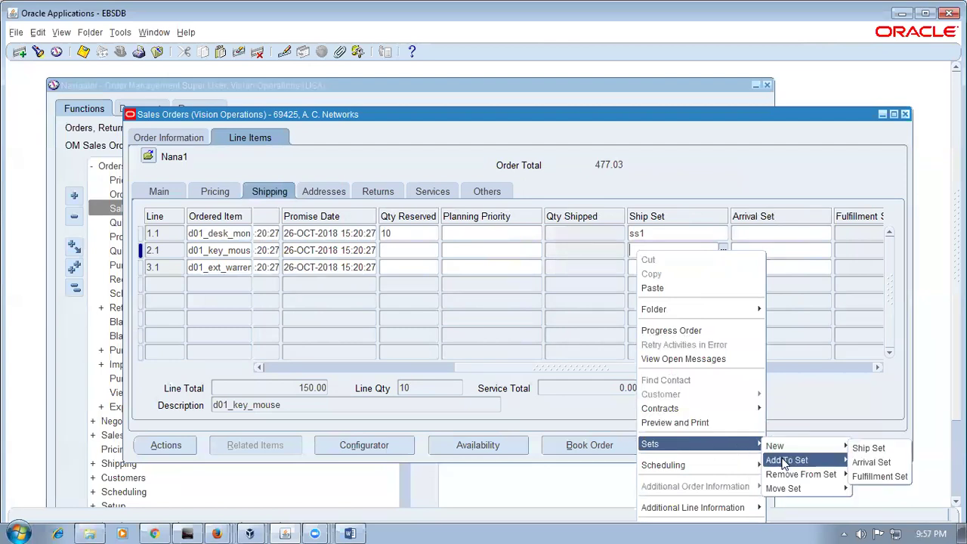
{"action": "left_click", "coordinate": [868, 463]}
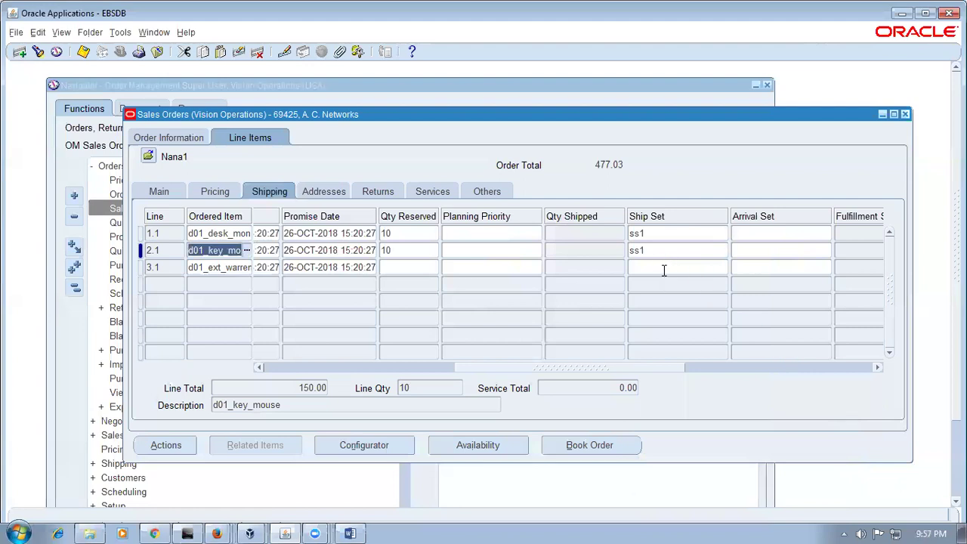
{"action": "left_click", "coordinate": [655, 234]}
{"action": "left_click", "coordinate": [654, 250]}
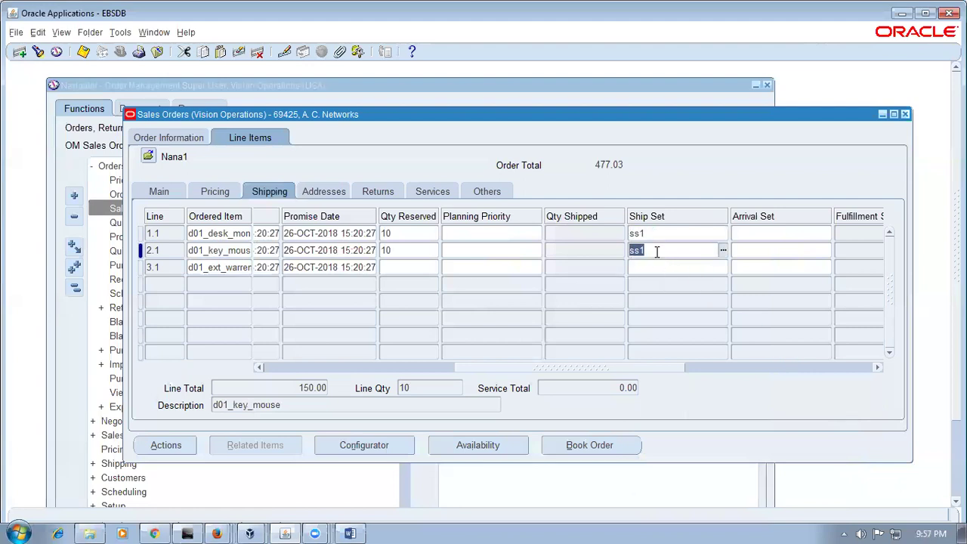
{"action": "left_click", "coordinate": [216, 267]}
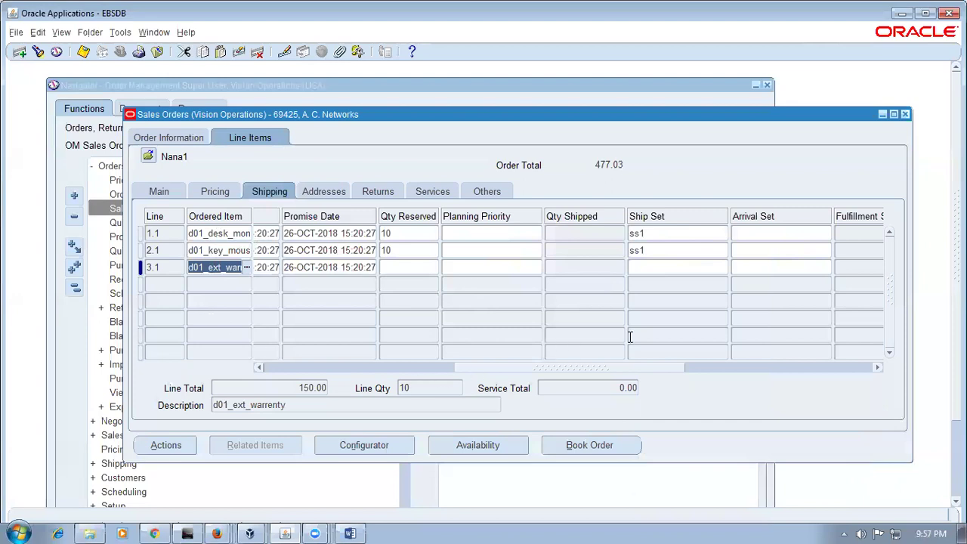
{"action": "left_click_drag", "start_coordinate": [498, 367], "coordinate": [529, 367]}
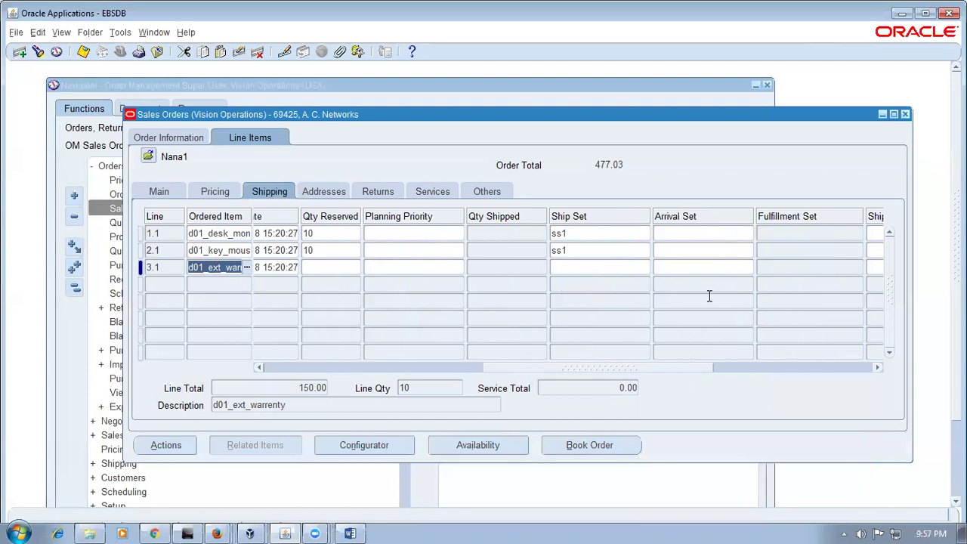
Create a new fulfillment set named fs1 on line 1.1.
{"action": "right_click", "coordinate": [778, 234]}
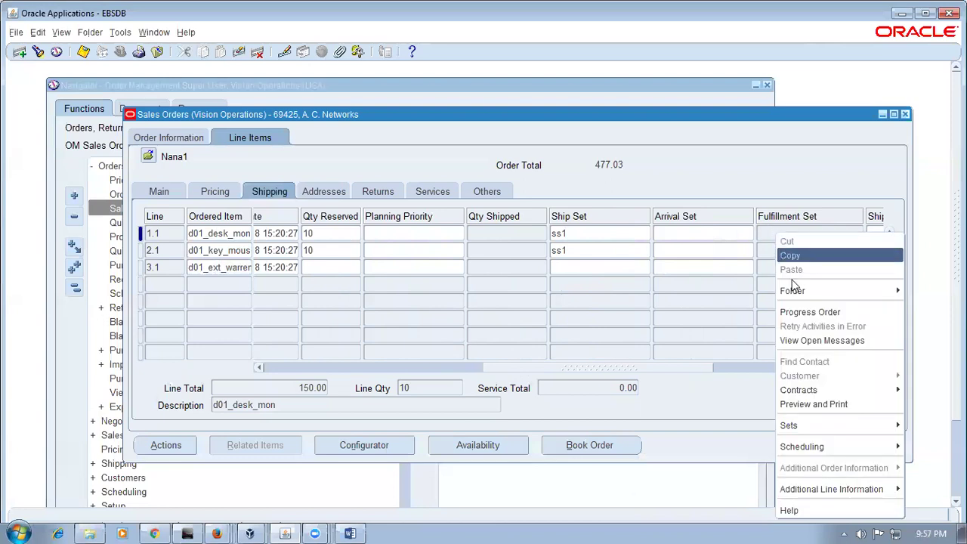
{"action": "mouse_move", "coordinate": [803, 430]}
{"action": "mouse_move", "coordinate": [716, 431]}
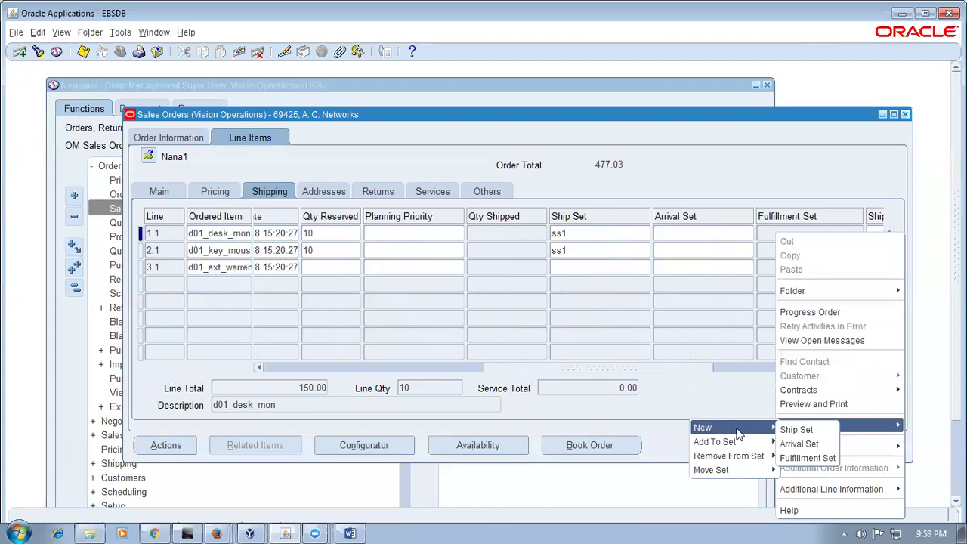
{"action": "left_click", "coordinate": [807, 458]}
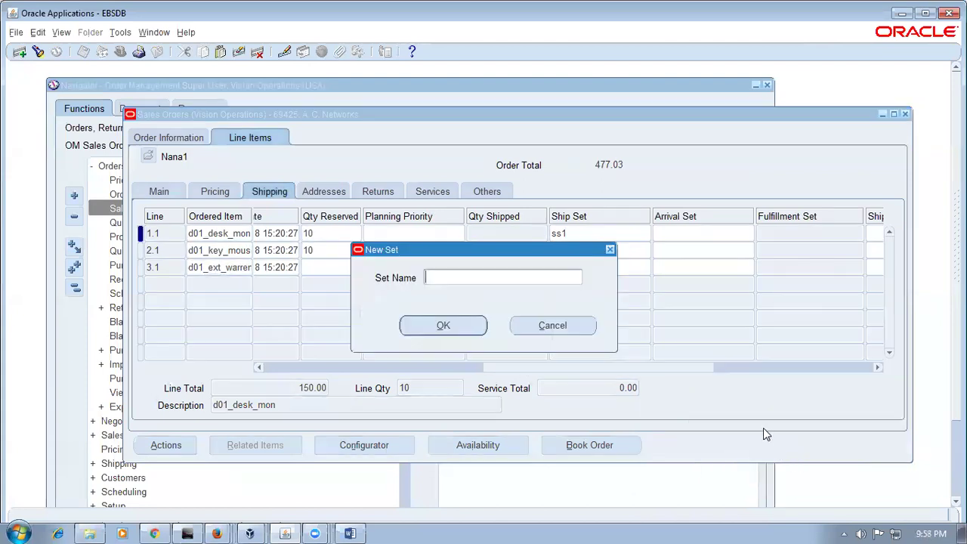
{"action": "left_click", "coordinate": [456, 325]}
{"action": "type", "text": "fs1"}
{"action": "key", "text": "Return"}
Add warranty line 3.1 to fulfillment set fs1.
{"action": "left_click", "coordinate": [786, 268]}
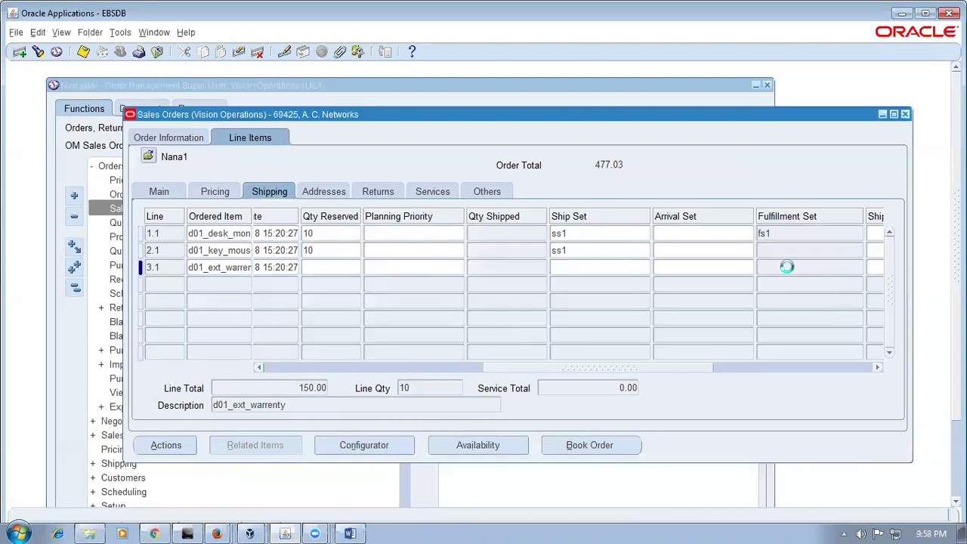
{"action": "right_click", "coordinate": [787, 267]}
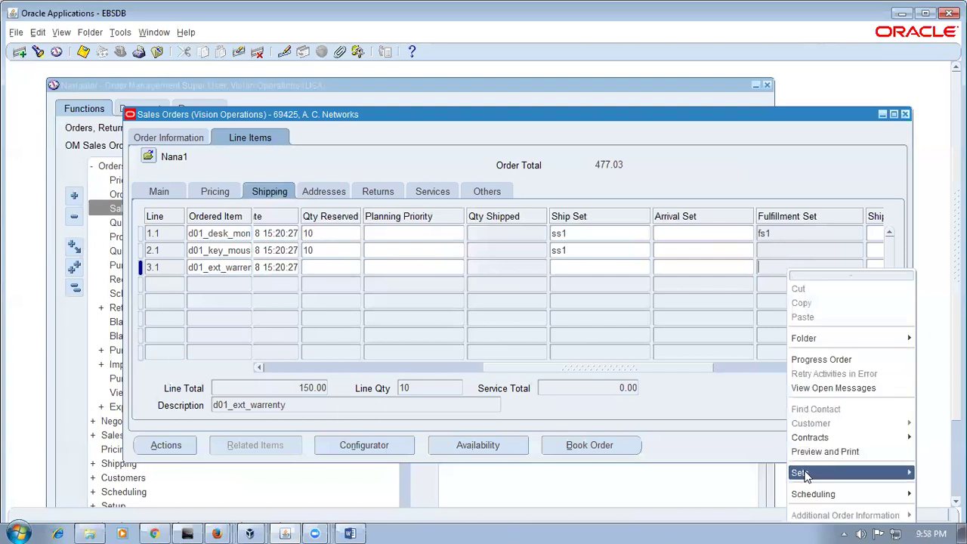
{"action": "mouse_move", "coordinate": [802, 474]}
{"action": "mouse_move", "coordinate": [744, 491]}
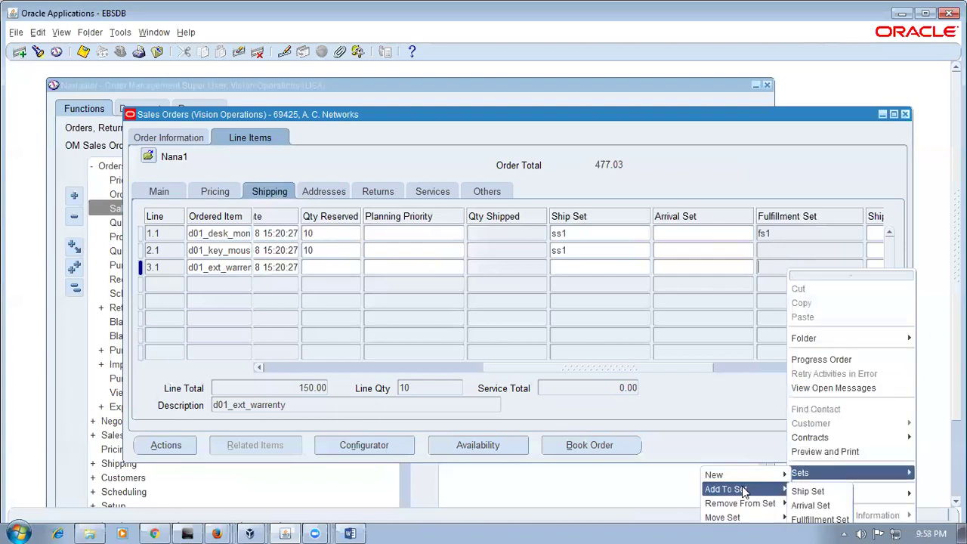
{"action": "left_click", "coordinate": [813, 518]}
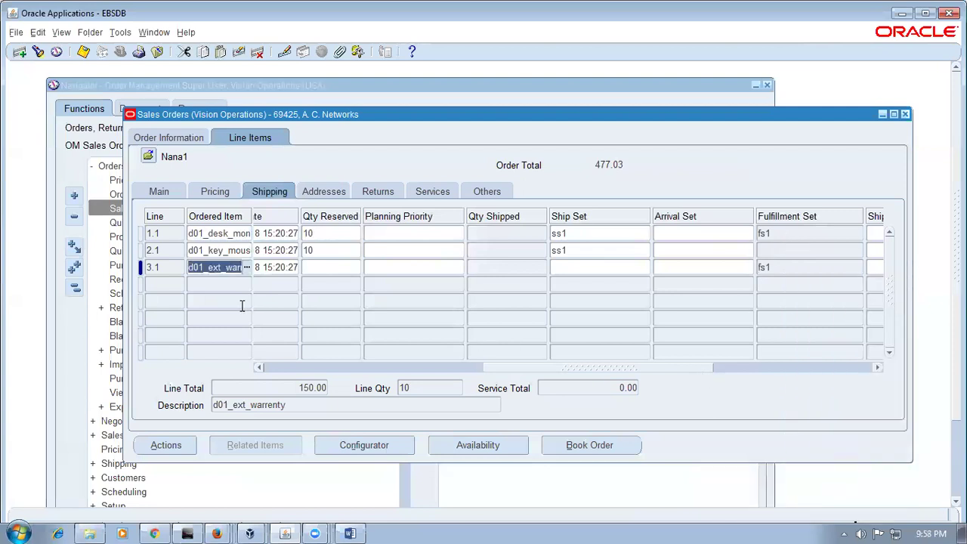
{"action": "left_click", "coordinate": [285, 367]}
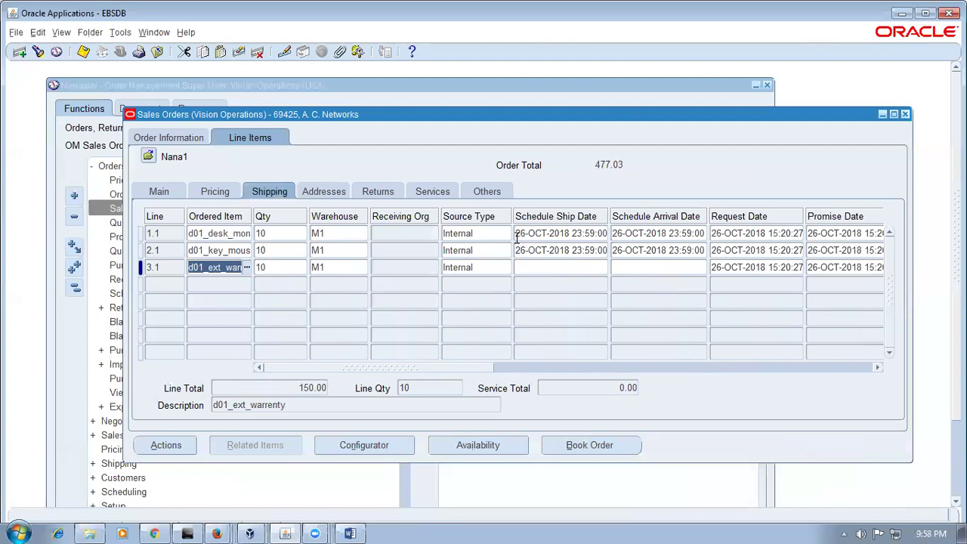
Add line 4.1 for 15 of d01_ext_warrenty with line type Bill Only Line.
{"action": "left_click", "coordinate": [211, 284]}
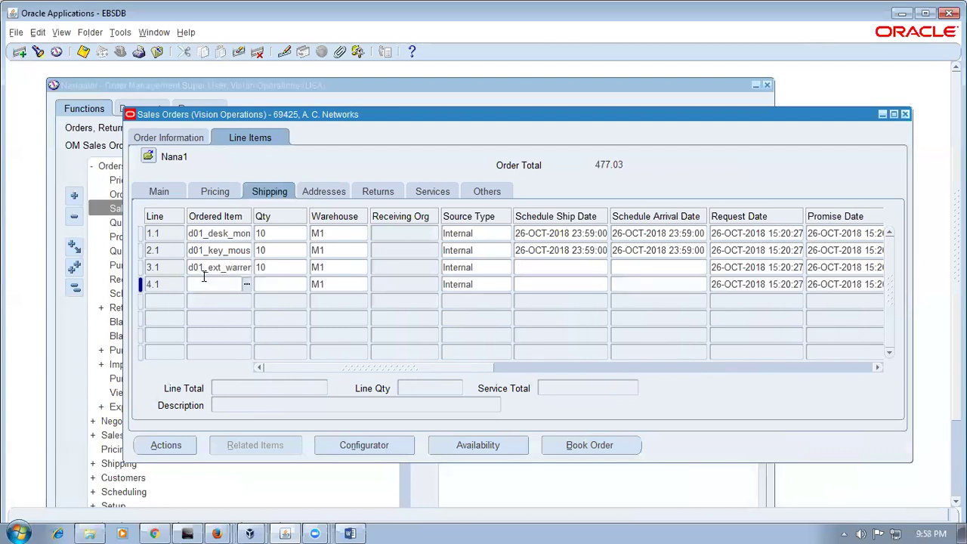
{"action": "type", "text": "d01_ext%"}
{"action": "key", "text": "Tab"}
{"action": "key", "text": "Tab"}
{"action": "type", "text": "1"}
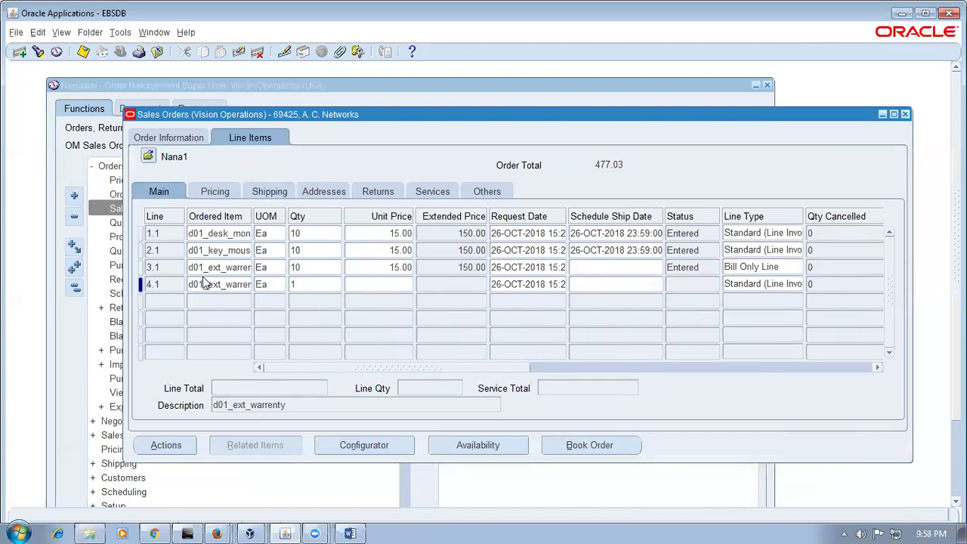
{"action": "type", "text": "5"}
{"action": "key", "text": "Tab"}
{"action": "key", "text": "Tab"}
{"action": "key", "text": "Tab"}
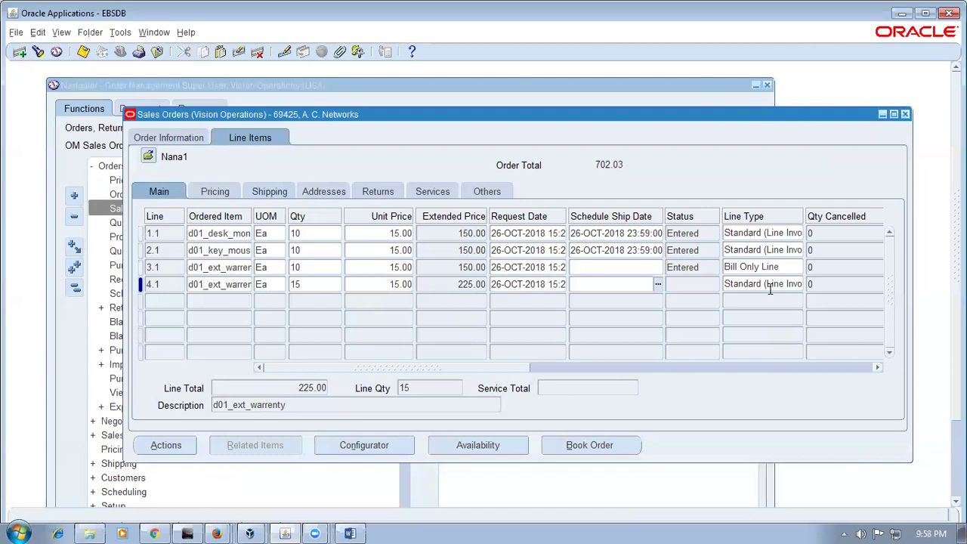
{"action": "key", "text": "Tab"}
{"action": "left_click", "coordinate": [797, 284]}
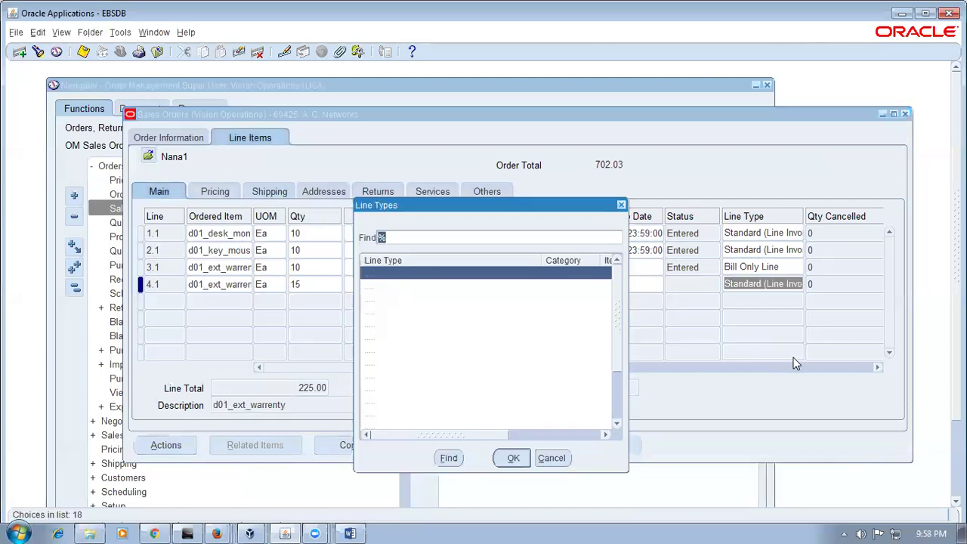
{"action": "left_click", "coordinate": [512, 458]}
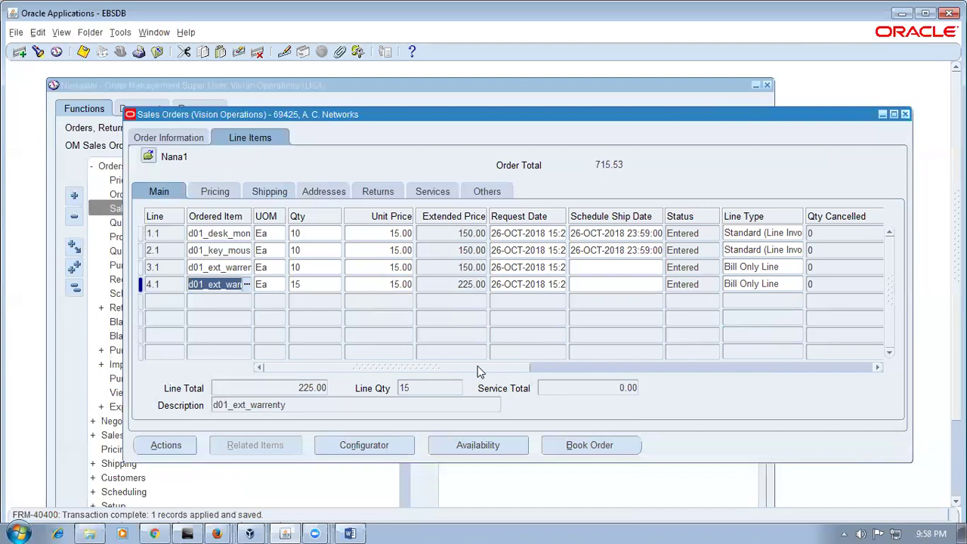
Show the lines' Shipping details and scroll right to the set columns.
{"action": "left_click_drag", "start_coordinate": [473, 367], "coordinate": [495, 367]}
{"action": "left_click", "coordinate": [259, 191]}
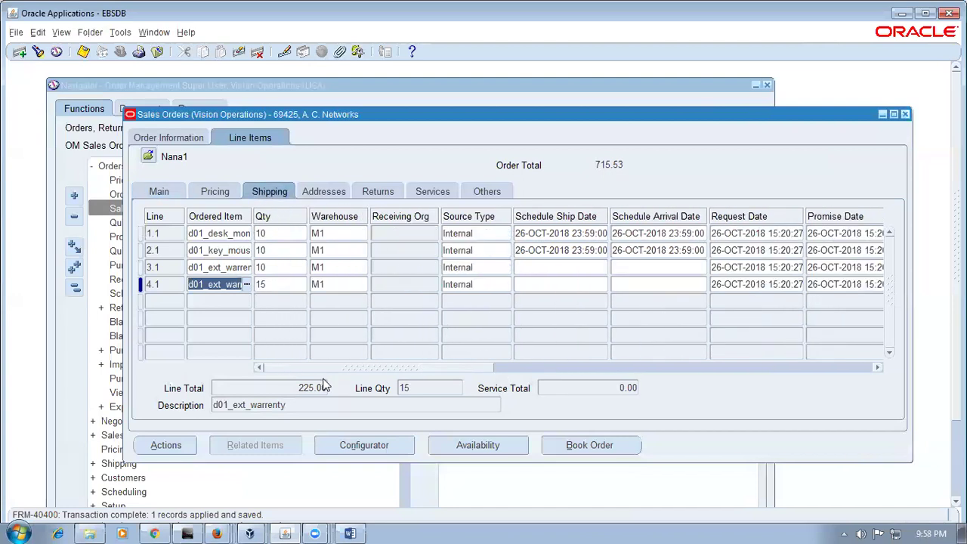
{"action": "left_click_drag", "start_coordinate": [371, 368], "coordinate": [576, 385]}
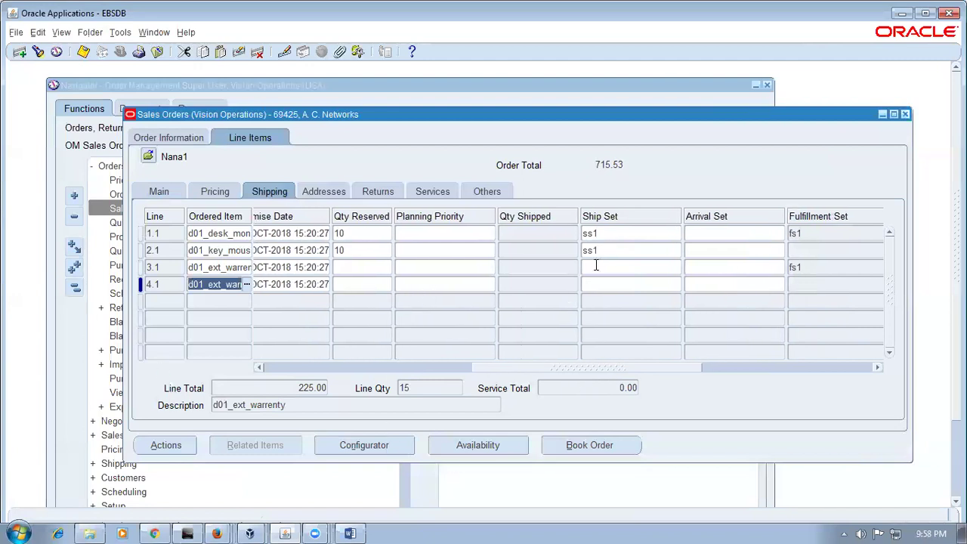
Compare the ship set on lines 1.1 and 2.1, both showing ss1.
{"action": "left_click", "coordinate": [609, 234]}
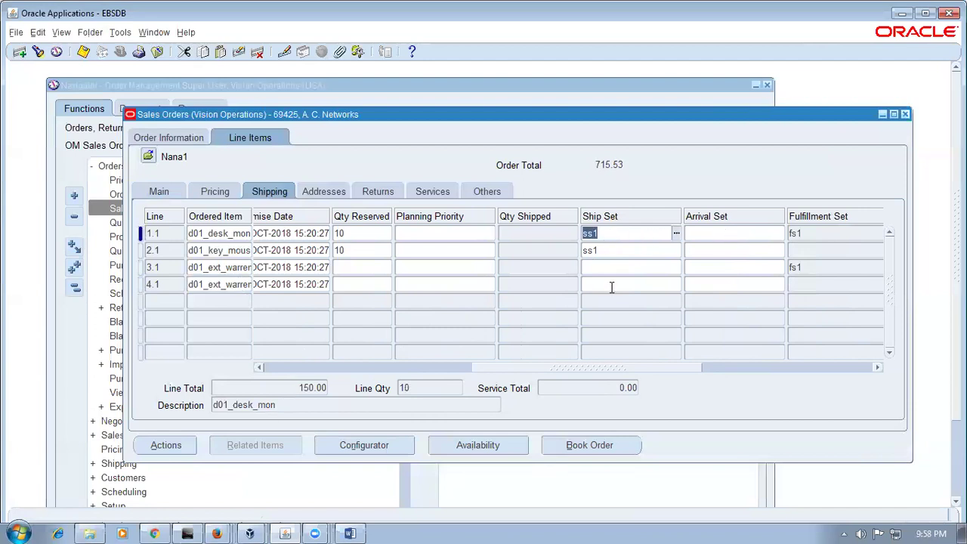
{"action": "left_click", "coordinate": [602, 250]}
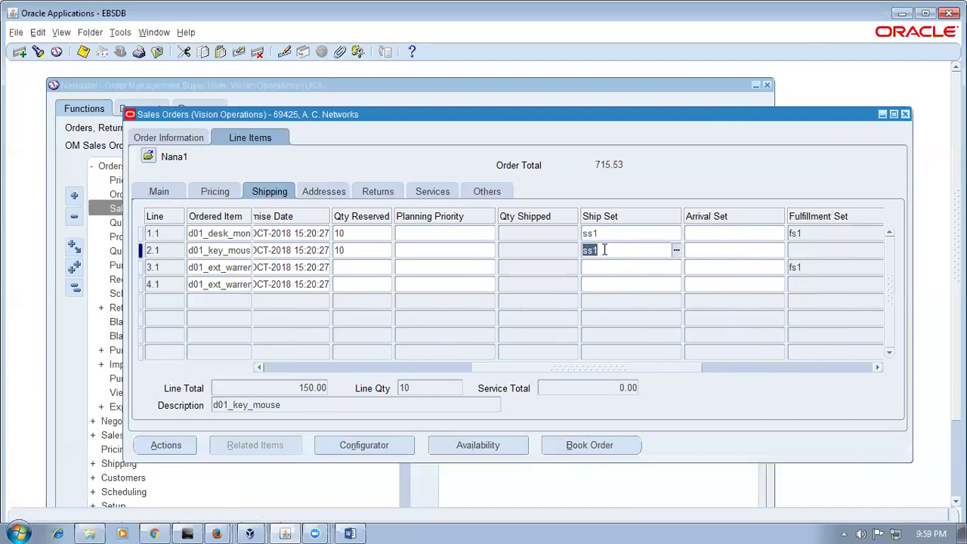
{"action": "left_click", "coordinate": [595, 233]}
{"action": "left_click", "coordinate": [608, 251]}
{"action": "left_click", "coordinate": [604, 232]}
{"action": "left_click", "coordinate": [604, 250]}
Inspect line 1.1's ship set ss1 alongside its empty arrival set.
{"action": "left_click", "coordinate": [617, 236]}
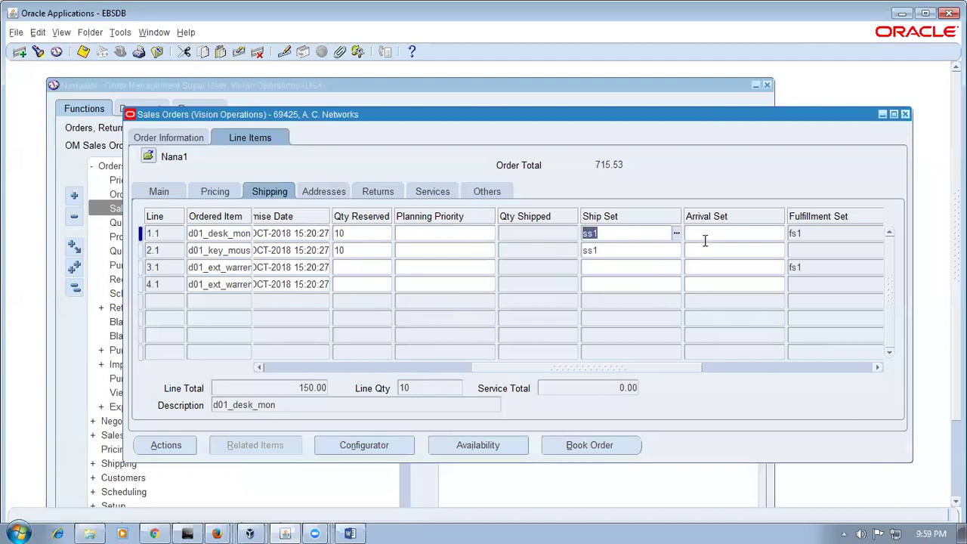
{"action": "left_click", "coordinate": [708, 236]}
{"action": "left_click", "coordinate": [618, 233]}
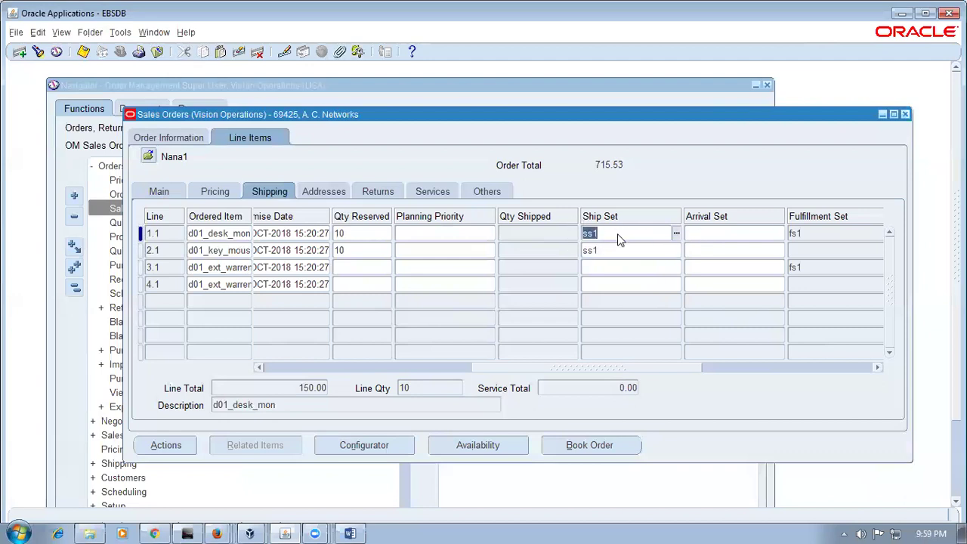
{"action": "left_click", "coordinate": [711, 236]}
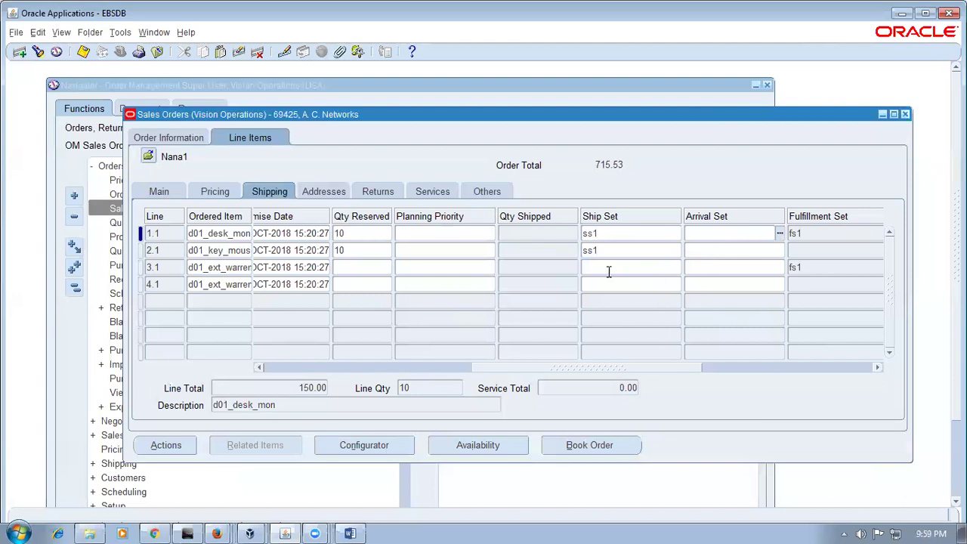
{"action": "left_click", "coordinate": [617, 233]}
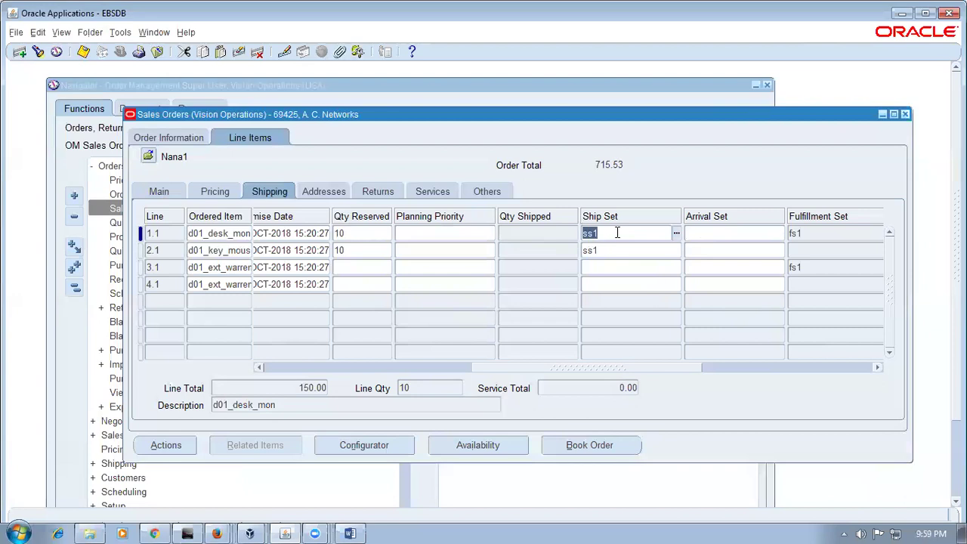
{"action": "left_click", "coordinate": [721, 233]}
{"action": "right_click", "coordinate": [719, 233]}
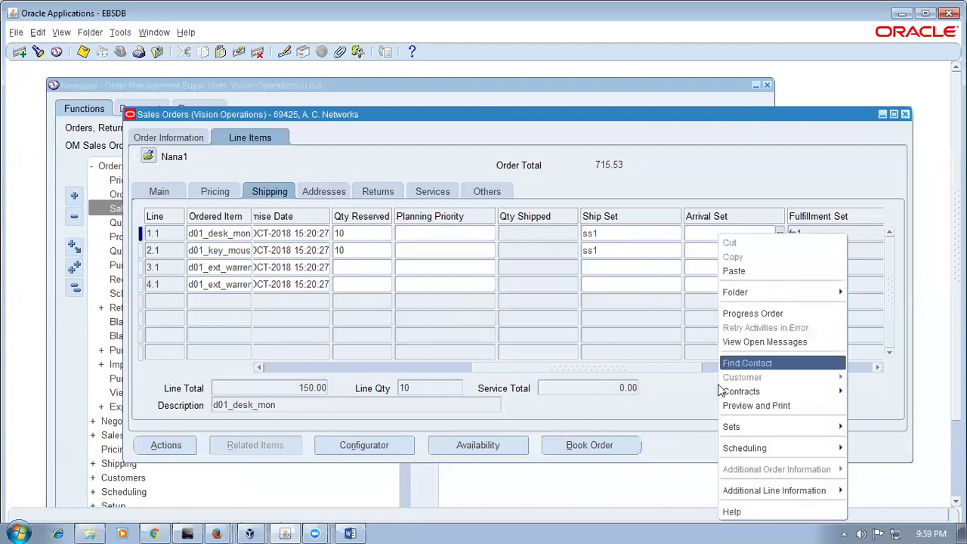
{"action": "mouse_move", "coordinate": [727, 429]}
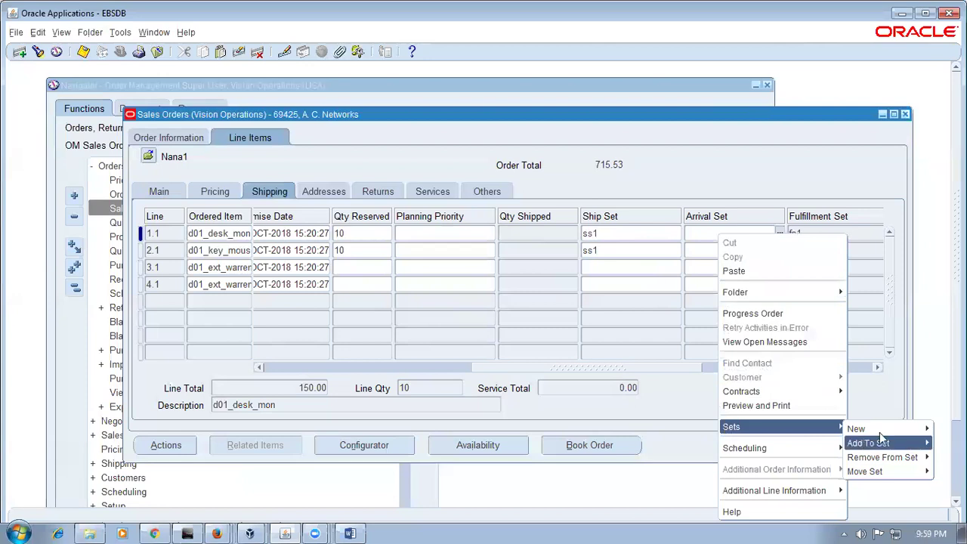
{"action": "mouse_move", "coordinate": [854, 430]}
{"action": "left_click", "coordinate": [807, 450]}
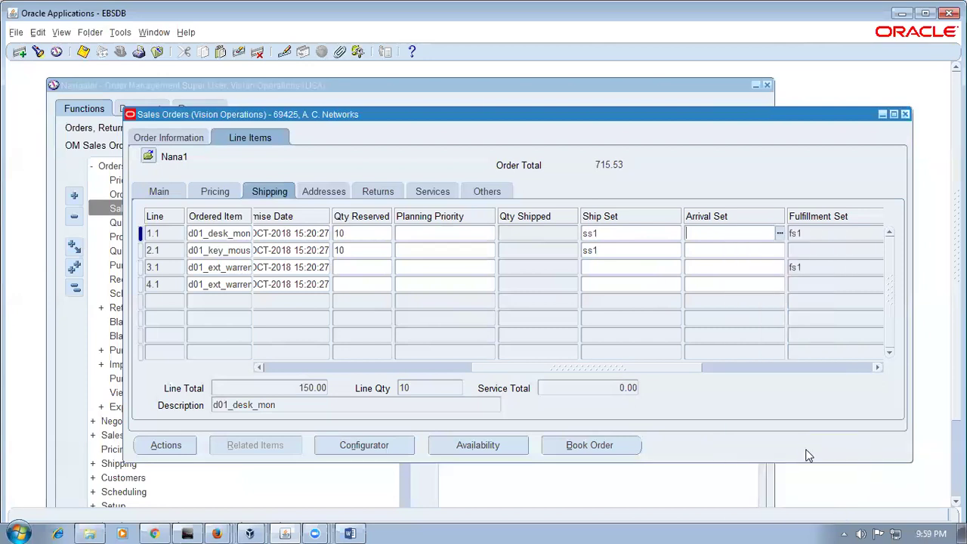
{"action": "type", "text": "as1"}
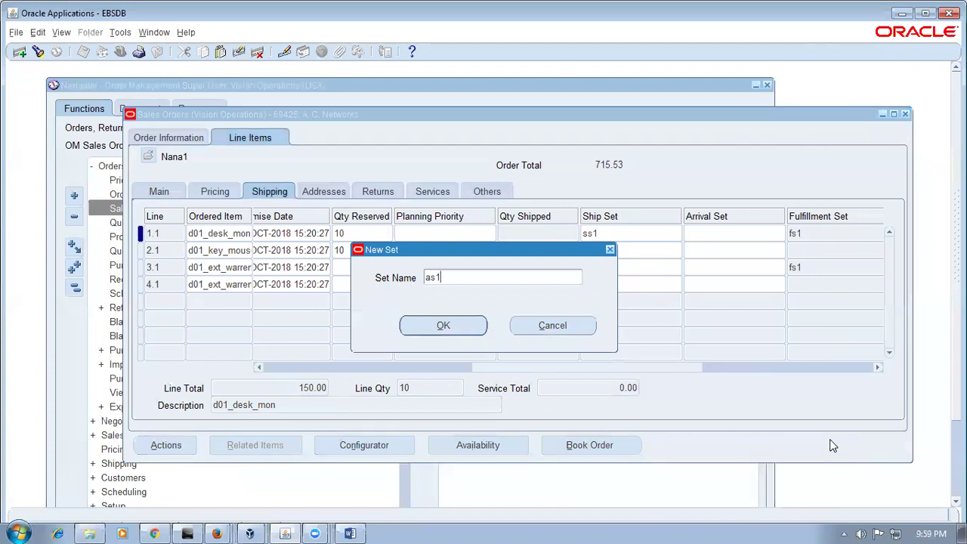
{"action": "key", "text": "Return"}
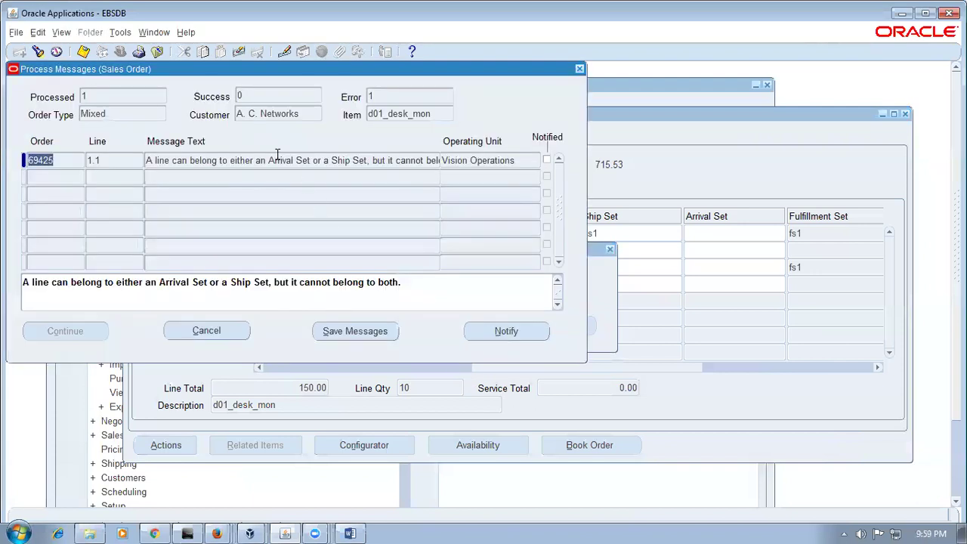
{"action": "left_click_drag", "start_coordinate": [269, 160], "coordinate": [146, 161]}
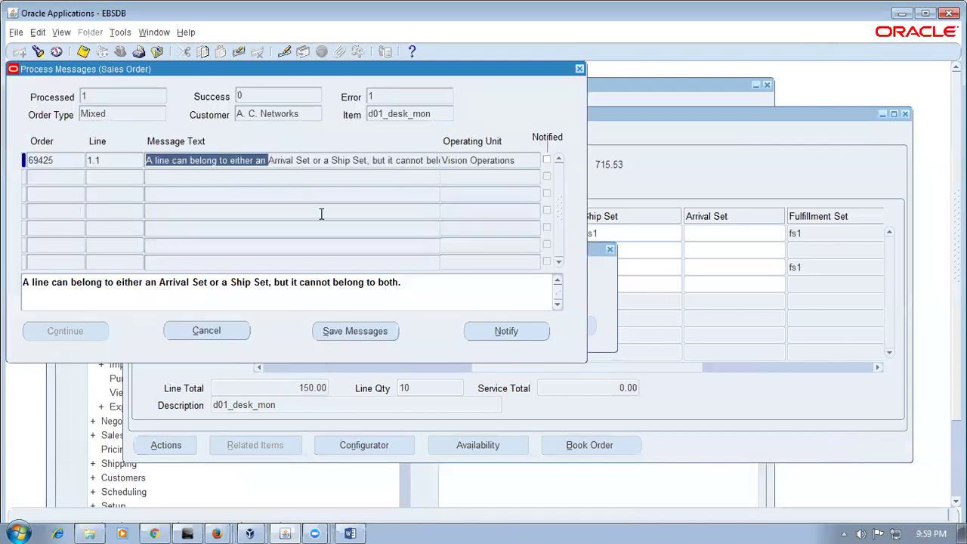
{"action": "left_click", "coordinate": [227, 161]}
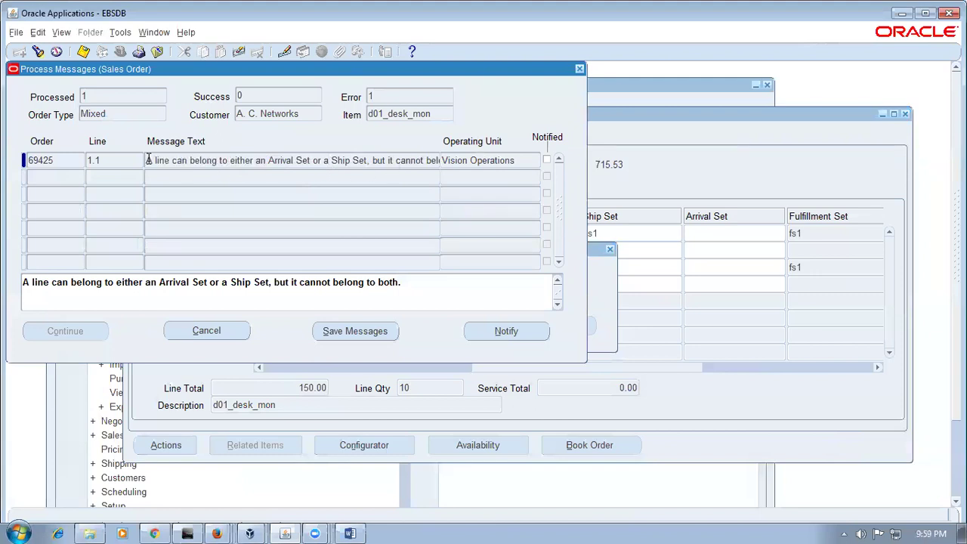
{"action": "left_click_drag", "start_coordinate": [148, 160], "coordinate": [440, 164]}
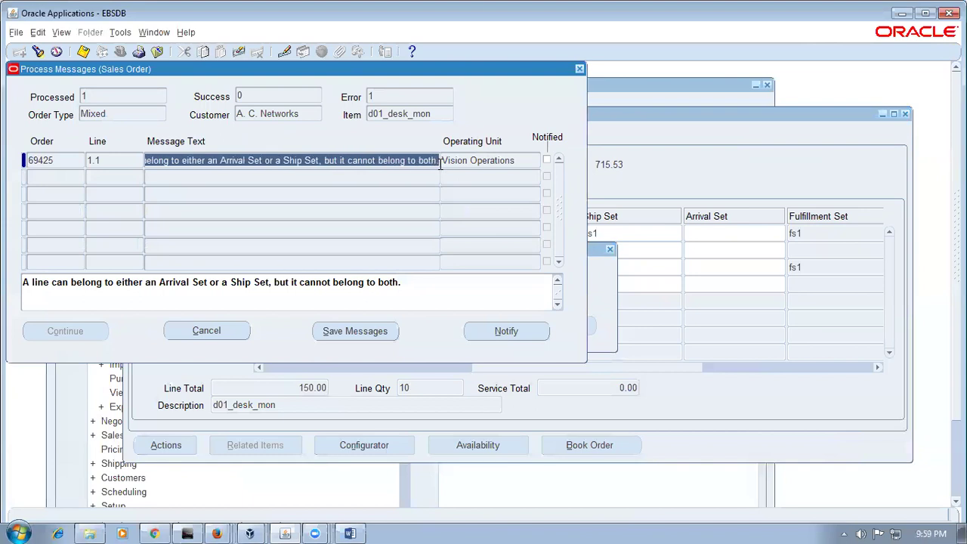
{"action": "left_click", "coordinate": [222, 332]}
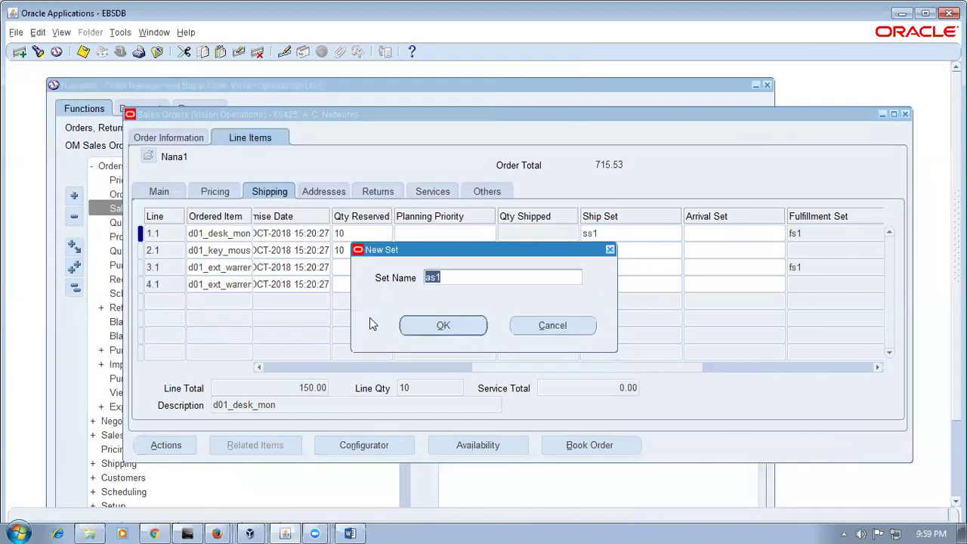
{"action": "left_click", "coordinate": [551, 330]}
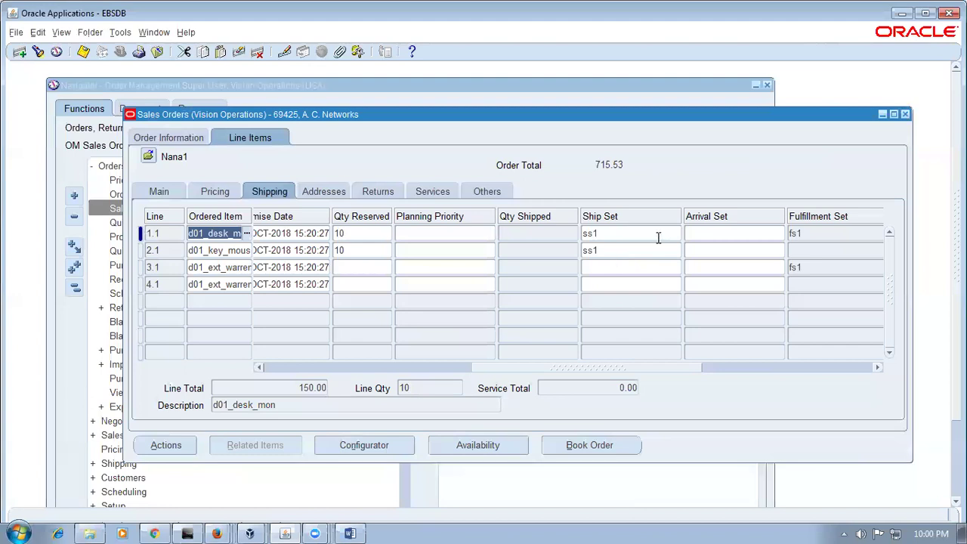
Check fulfillment set fs1 on lines 1.1 and 3.1, then look over line 4.1.
{"action": "left_click", "coordinate": [817, 236]}
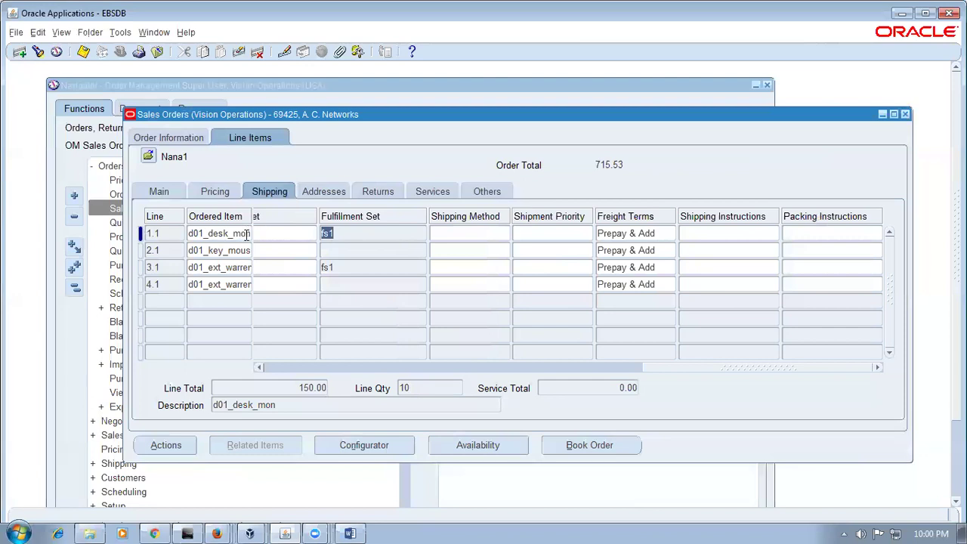
{"action": "left_click", "coordinate": [212, 269]}
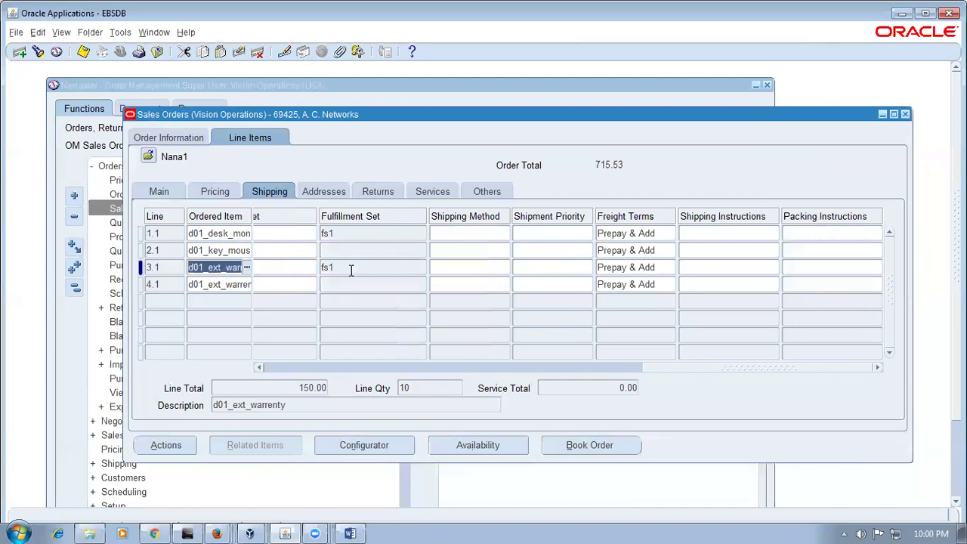
{"action": "left_click", "coordinate": [350, 271]}
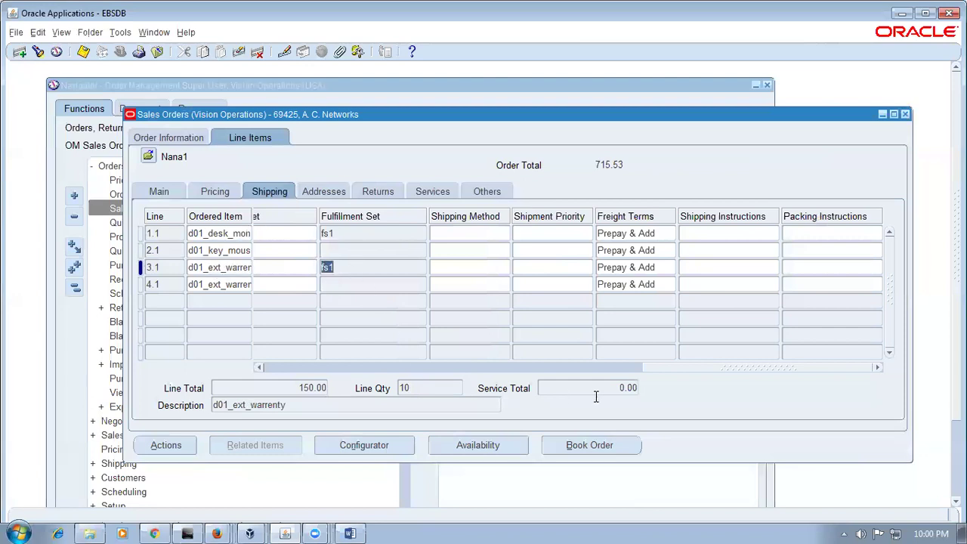
{"action": "left_click_drag", "start_coordinate": [674, 371], "coordinate": [479, 391]}
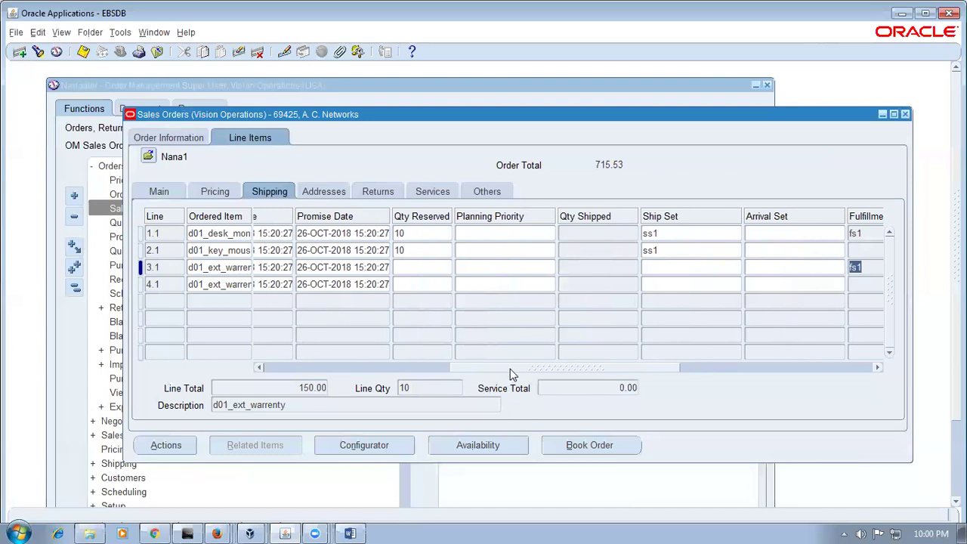
{"action": "left_click_drag", "start_coordinate": [510, 369], "coordinate": [522, 370]}
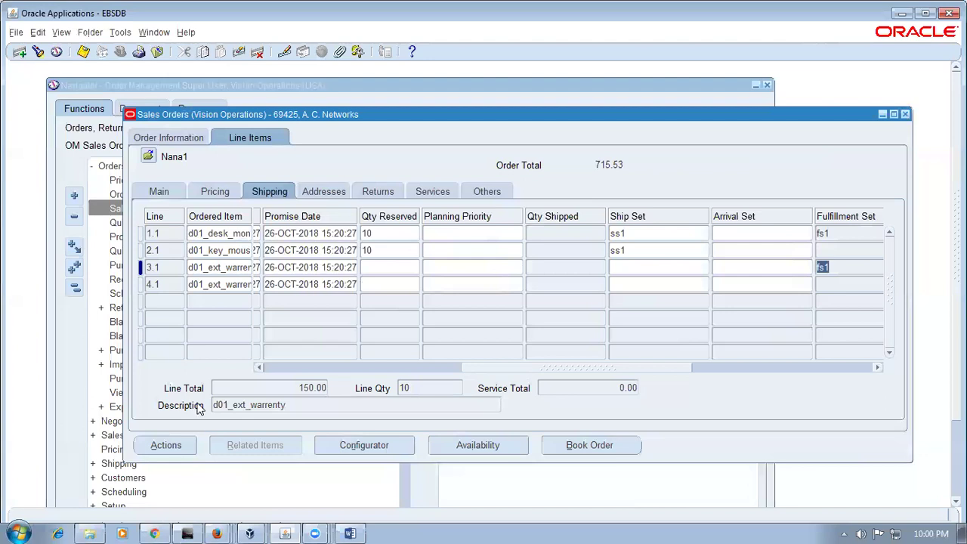
{"action": "left_click", "coordinate": [221, 286]}
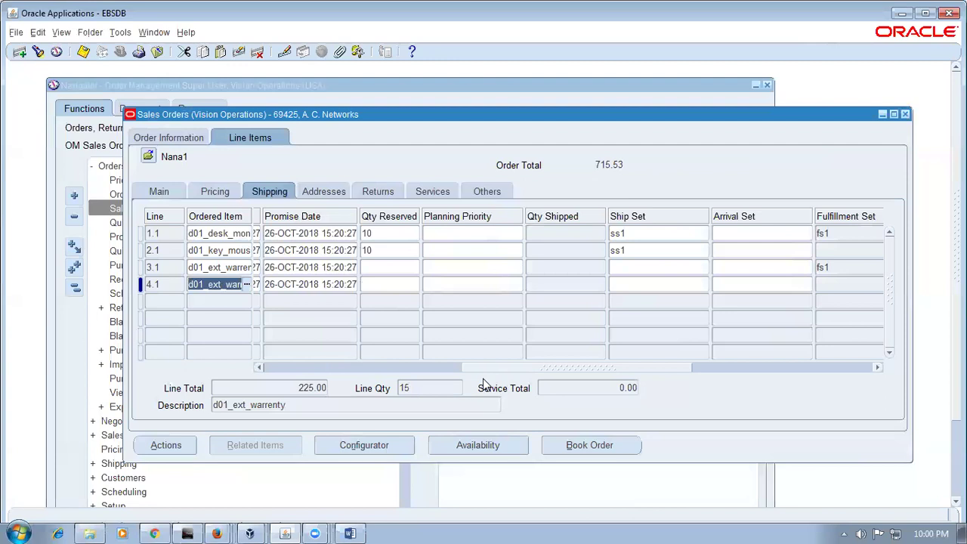
{"action": "left_click_drag", "start_coordinate": [480, 369], "coordinate": [279, 369]}
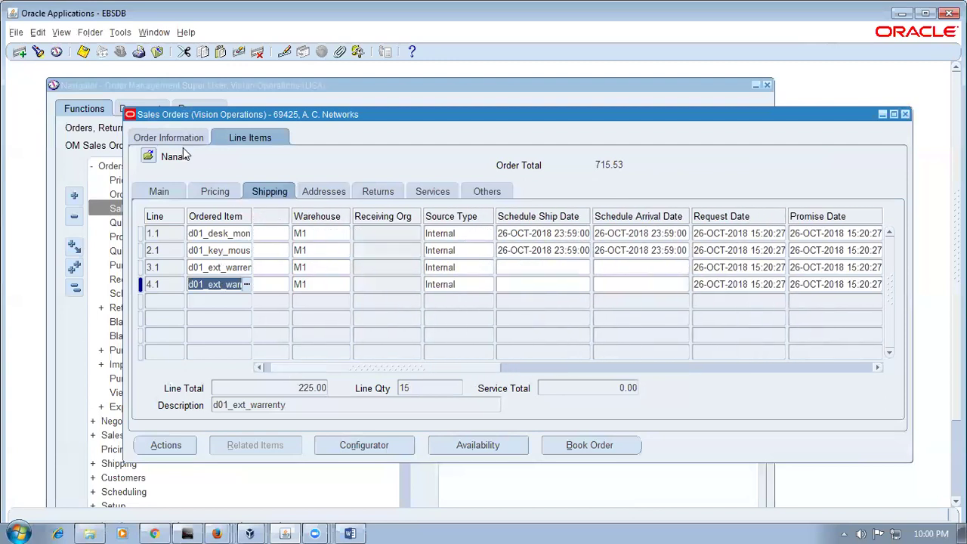
Glance at the order header, then show the lines' Main details with prices and statuses.
{"action": "left_click", "coordinate": [182, 143]}
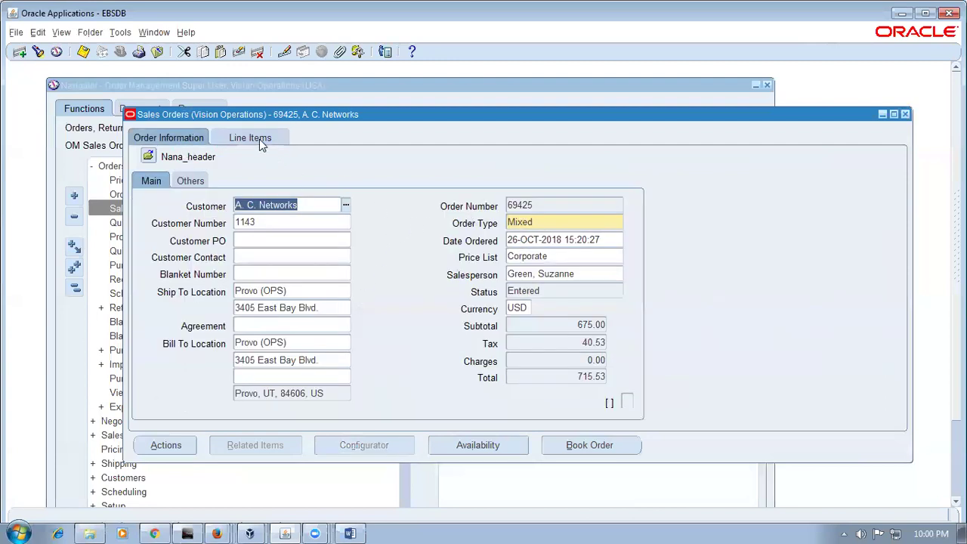
{"action": "left_click", "coordinate": [257, 138]}
{"action": "left_click", "coordinate": [180, 195]}
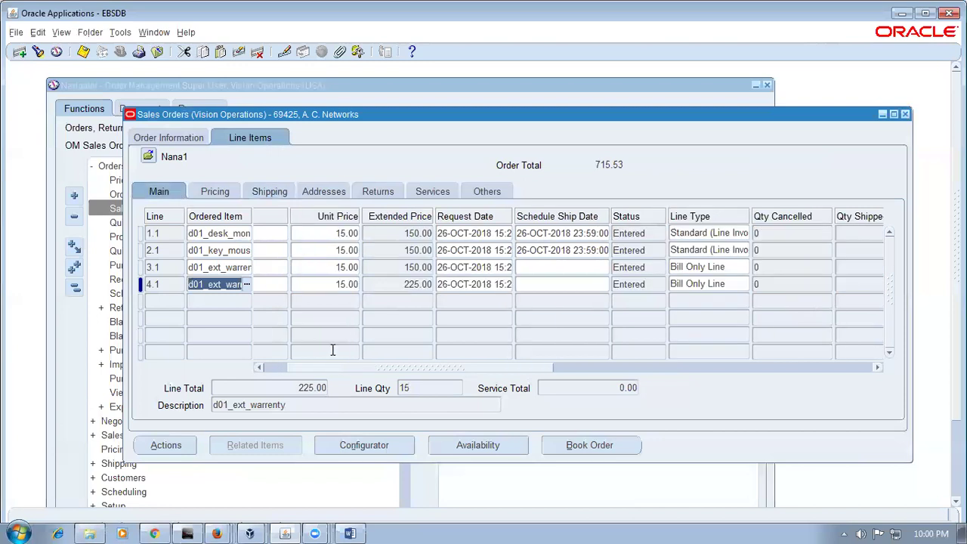
Book the order and check the new statuses of lines 3.1 and 4.1 (Fulfilled).
{"action": "left_click", "coordinate": [614, 451]}
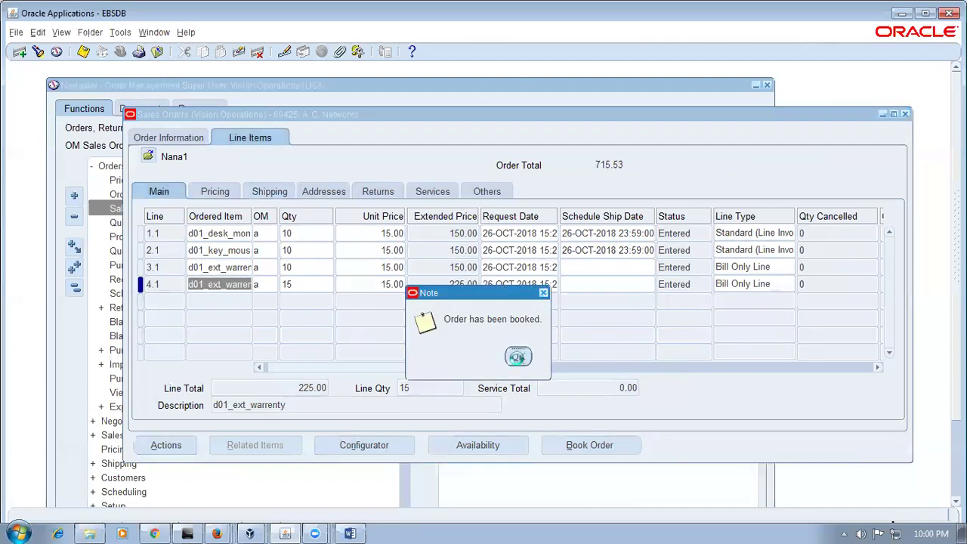
{"action": "left_click", "coordinate": [519, 357]}
{"action": "left_click", "coordinate": [247, 141]}
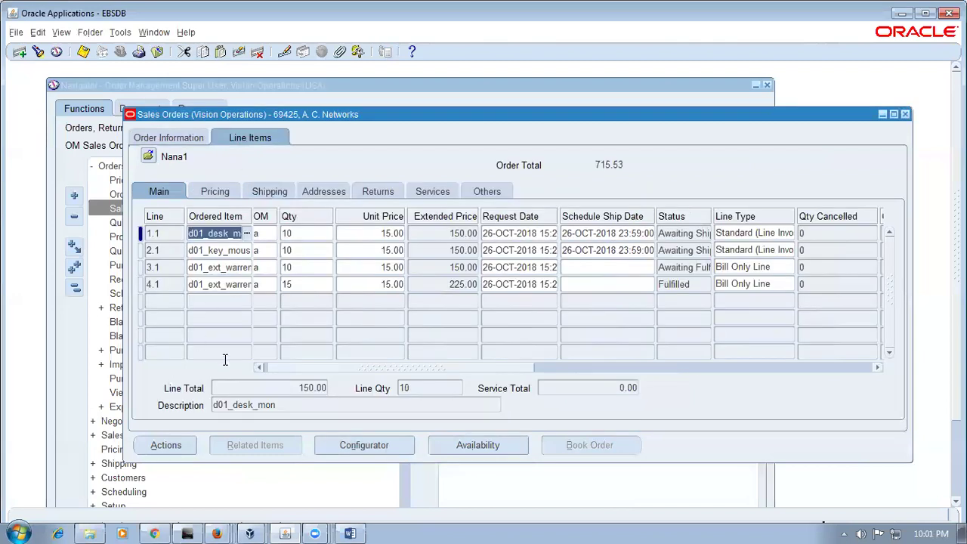
{"action": "left_click", "coordinate": [701, 290]}
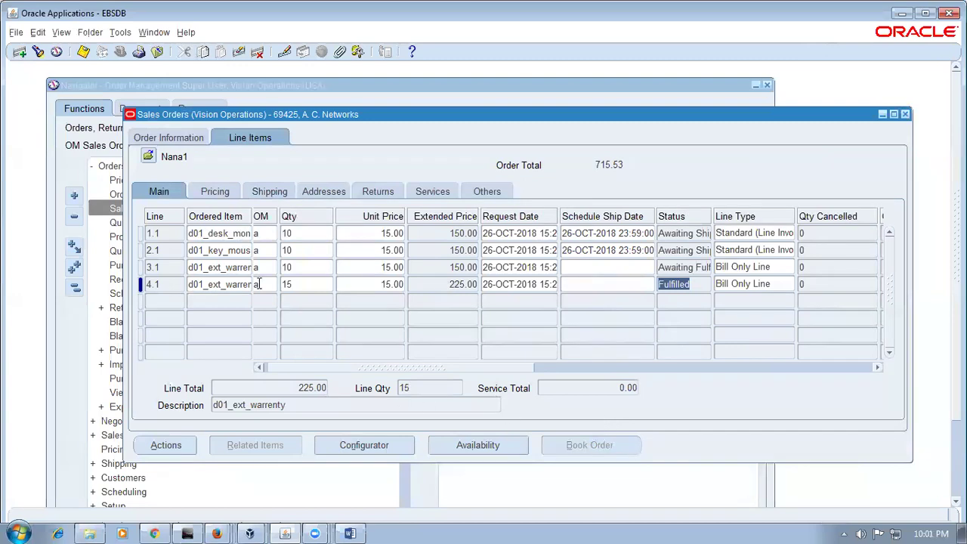
{"action": "left_click", "coordinate": [221, 267]}
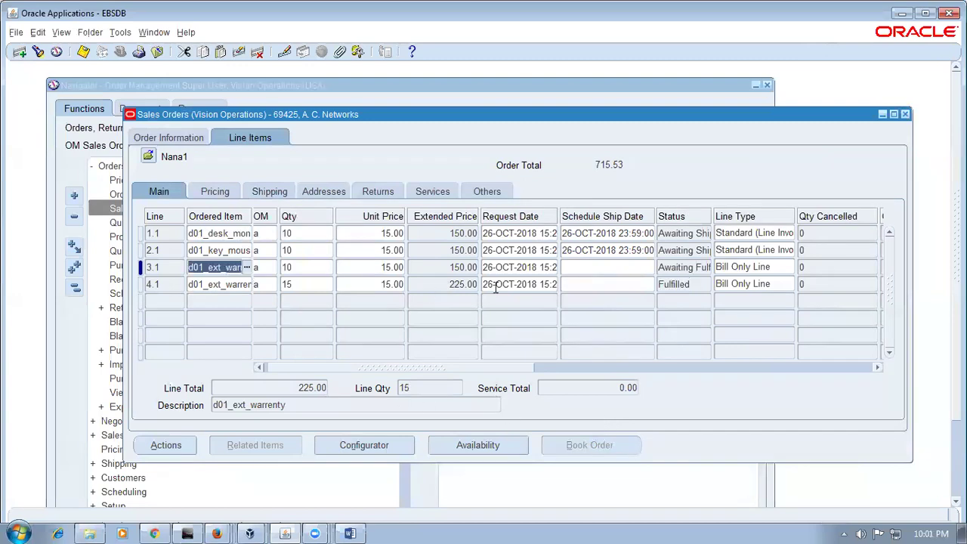
{"action": "left_click", "coordinate": [699, 269]}
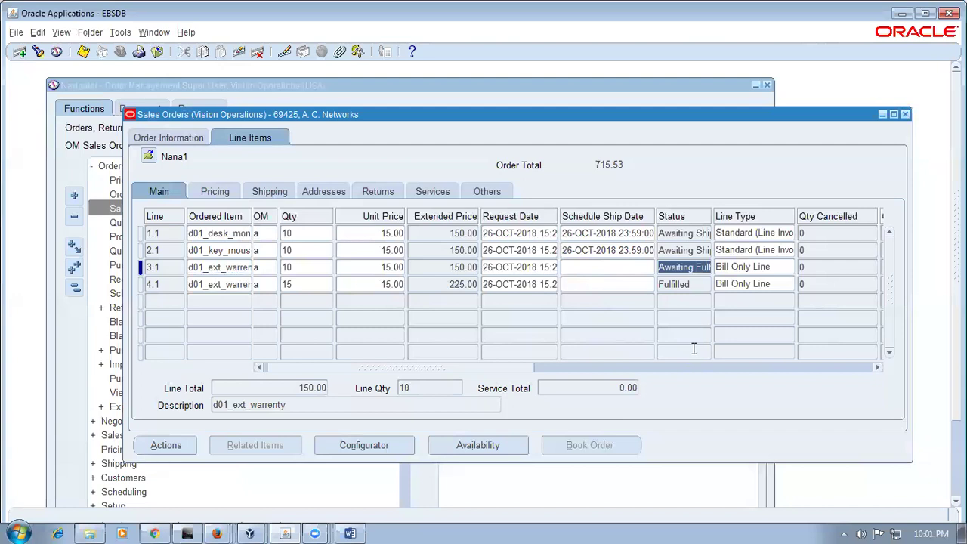
{"action": "left_click", "coordinate": [692, 287]}
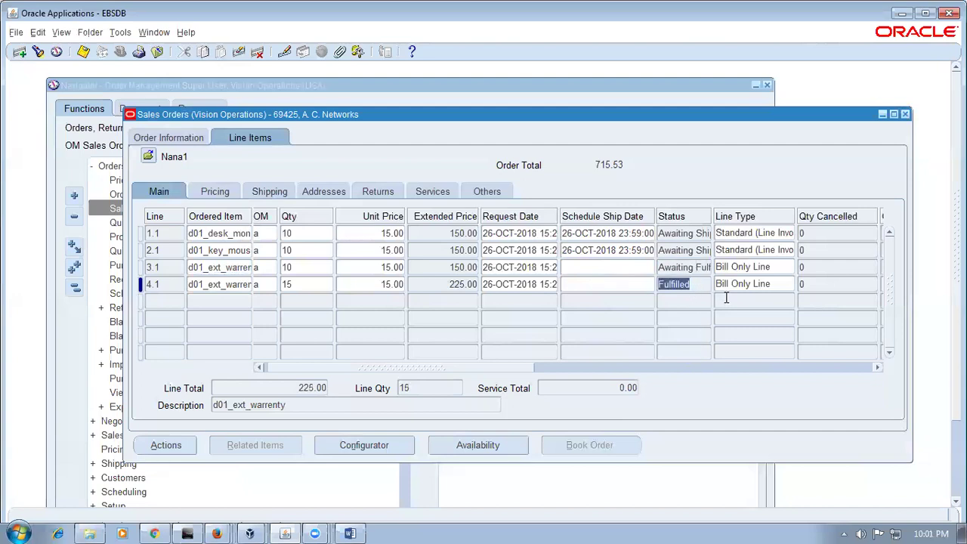
Start a new single request for the Workflow Background Process program.
{"action": "key", "text": "alt+v"}
{"action": "key", "text": "q"}
{"action": "key", "text": "alt+n"}
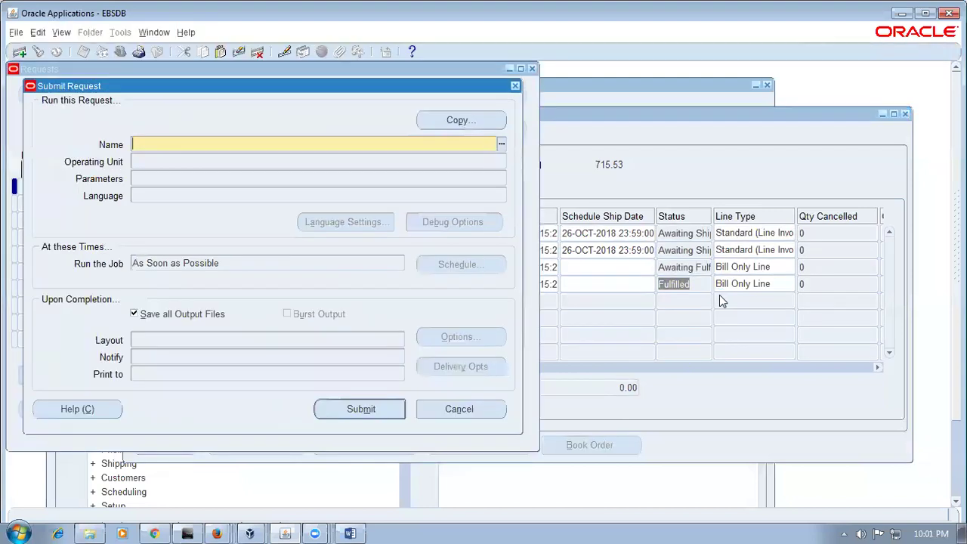
{"action": "type", "text": "workflow"}
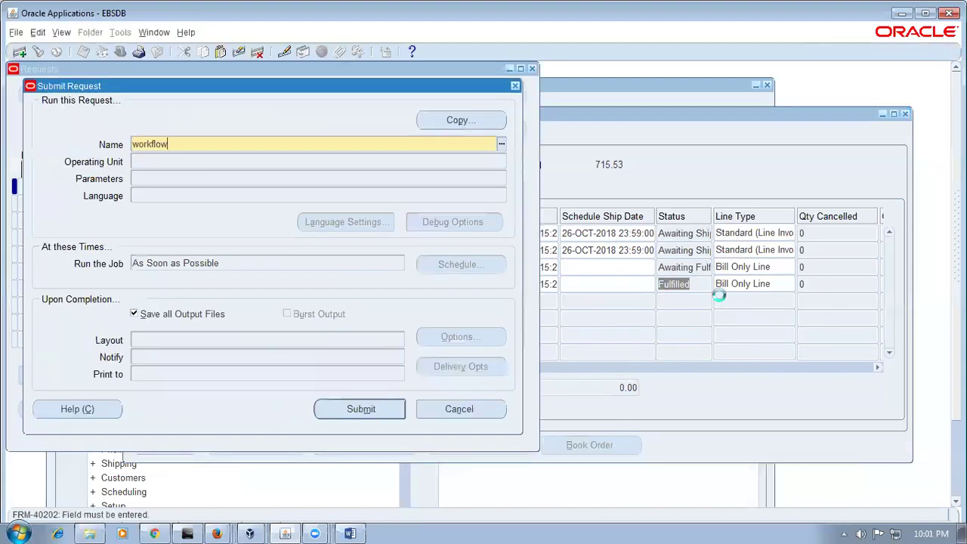
{"action": "key", "text": "Tab"}
{"action": "key", "text": "Return"}
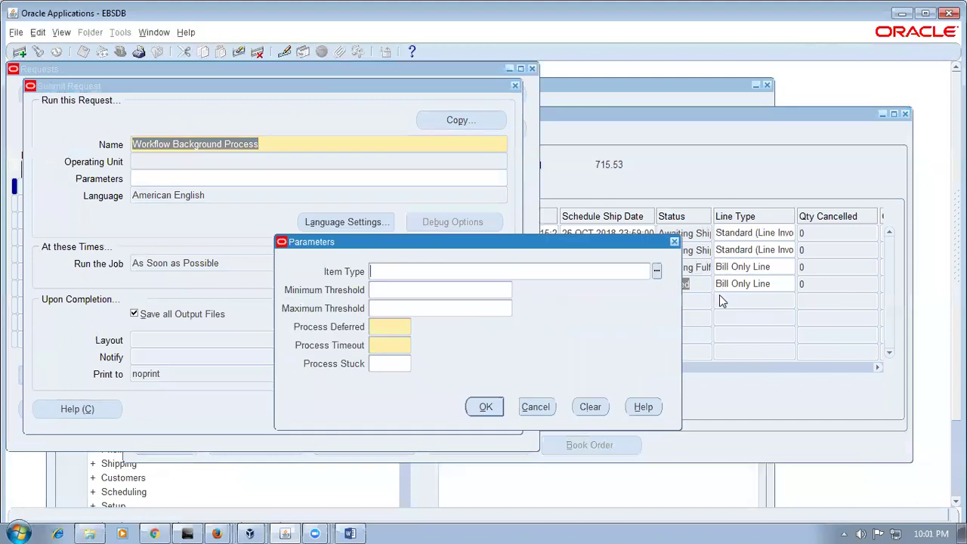
Submit it with Process Deferred Yes and Process Timeout No, and confirm it completed.
{"action": "key", "text": "Tab"}
{"action": "key", "text": "Tab"}
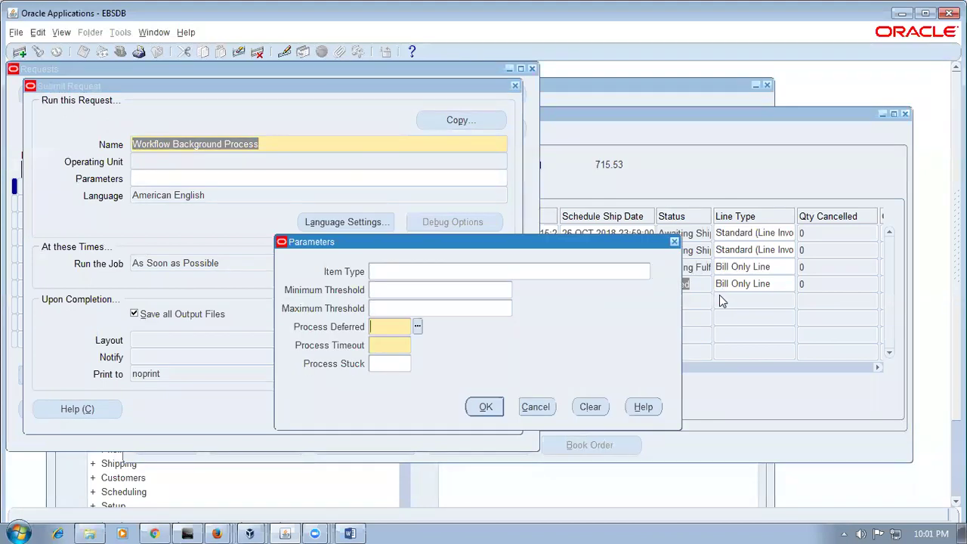
{"action": "type", "text": "Yes"}
{"action": "key", "text": "Tab"}
{"action": "type", "text": "No"}
{"action": "key", "text": "Tab"}
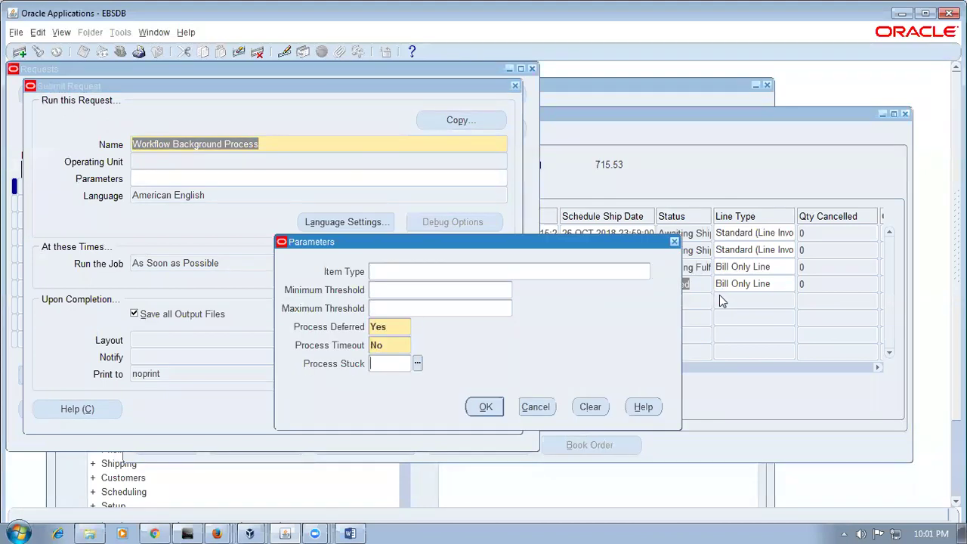
{"action": "key", "text": "Return"}
{"action": "key", "text": "alt+m"}
{"action": "key", "text": "Tab"}
{"action": "key", "text": "Return"}
{"action": "key", "text": "Return"}
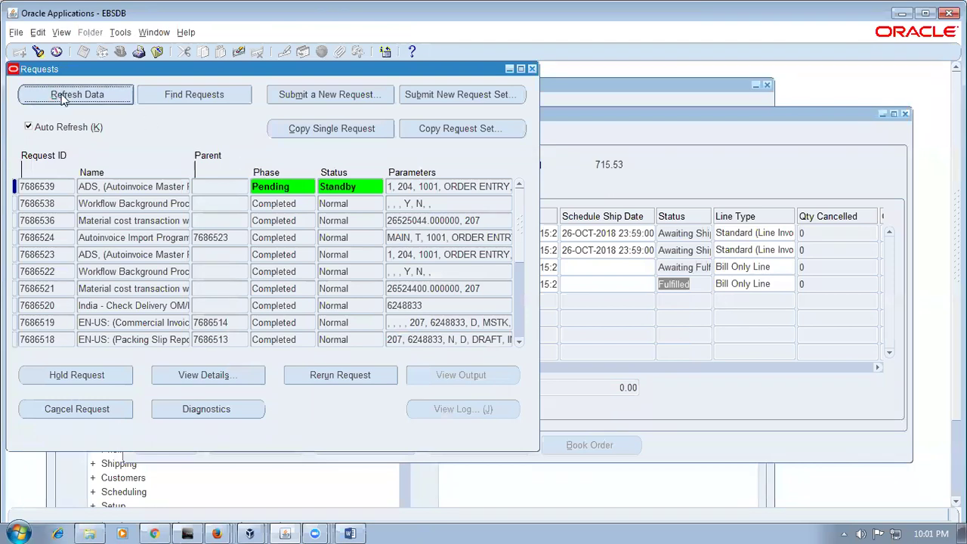
{"action": "left_click", "coordinate": [151, 205]}
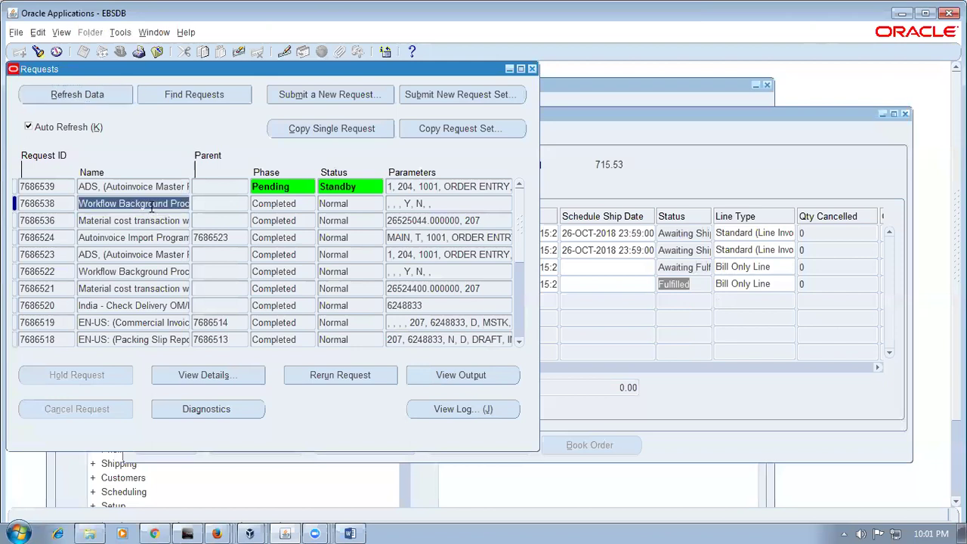
{"action": "left_click", "coordinate": [532, 69]}
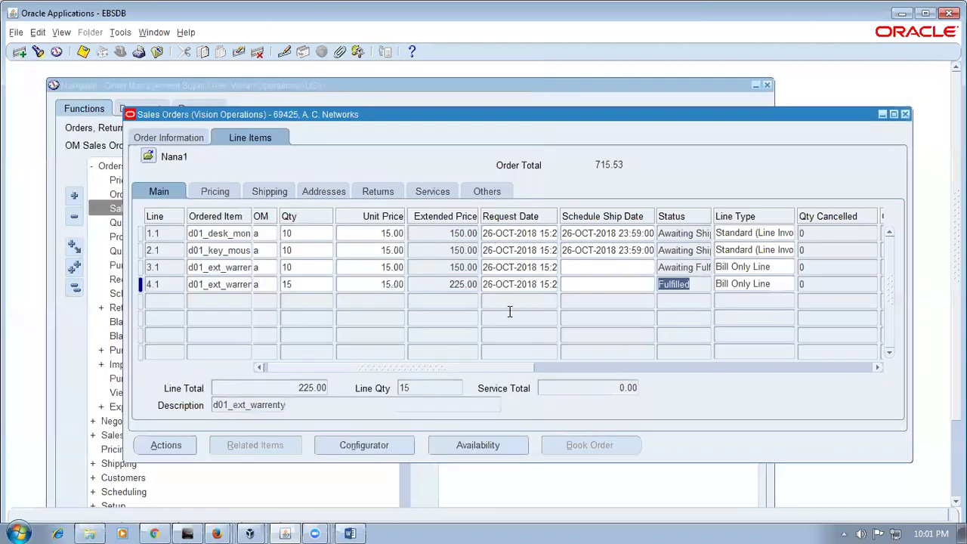
Refresh the order lines and check line 3.1's status.
{"action": "left_click", "coordinate": [529, 287]}
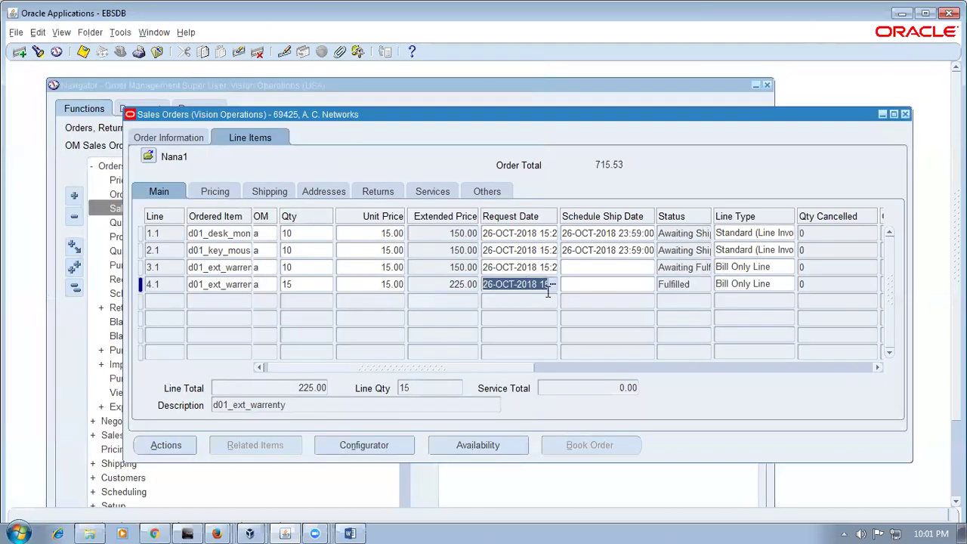
{"action": "key", "text": "ctrl+F11"}
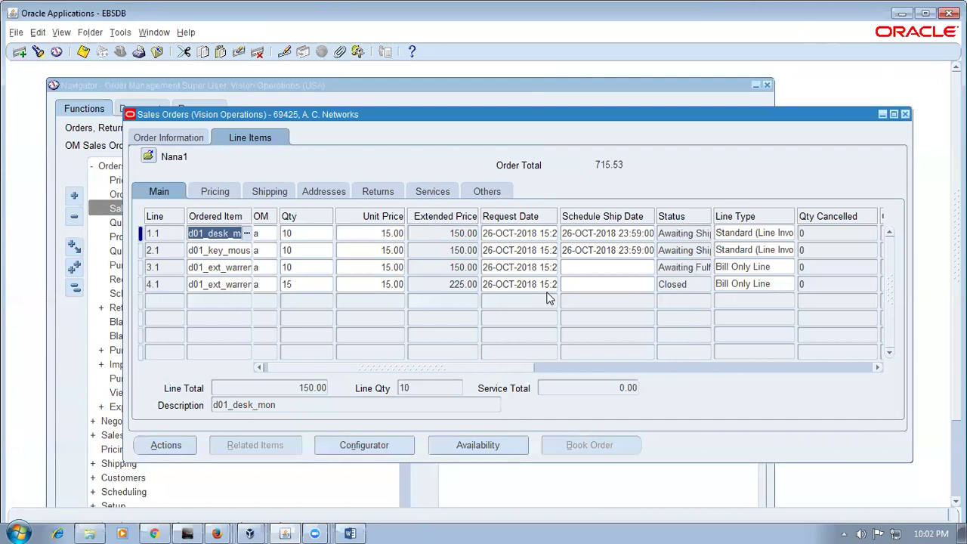
{"action": "left_click", "coordinate": [675, 266]}
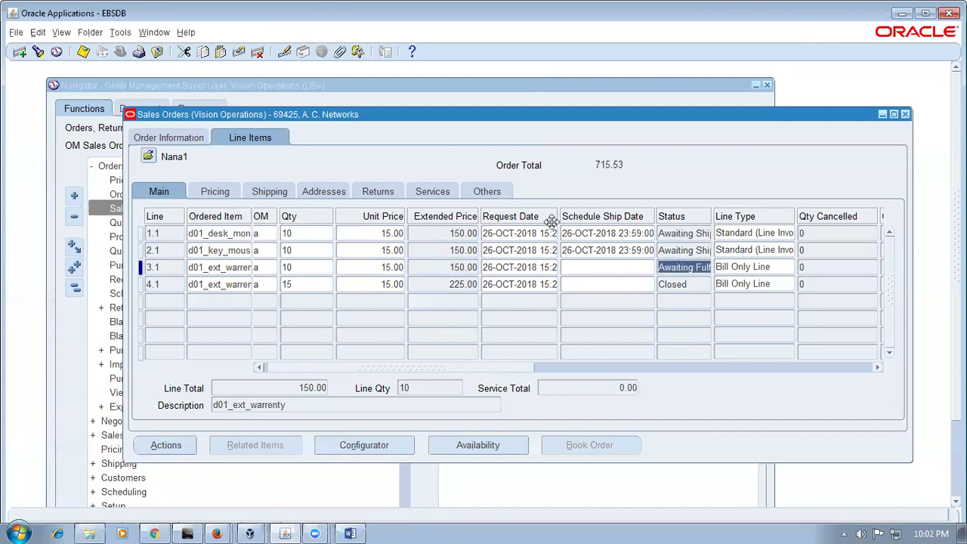
Review lines 1.1 and 2.1 and order 69425's header, then bring the Navigator forward.
{"action": "left_click", "coordinate": [264, 236]}
{"action": "left_click", "coordinate": [226, 234]}
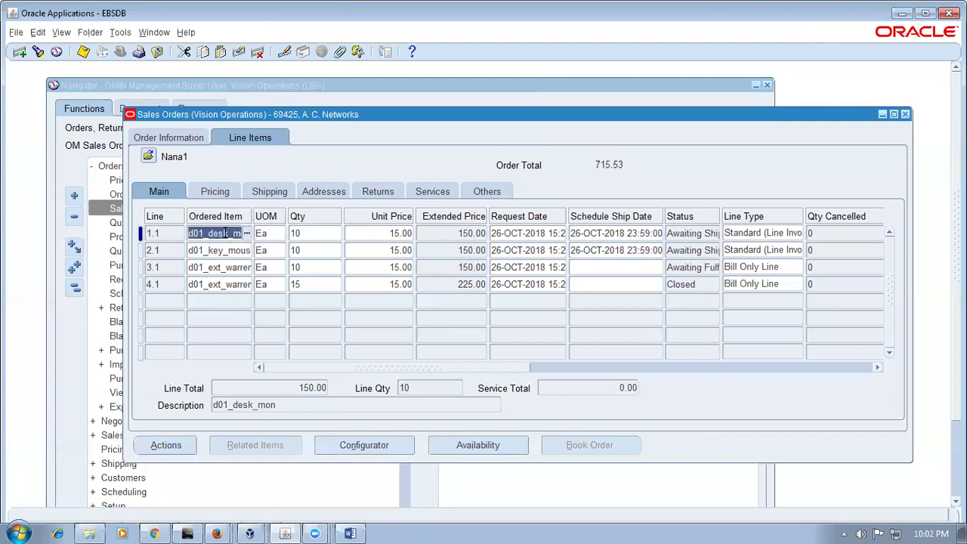
{"action": "left_click", "coordinate": [234, 252]}
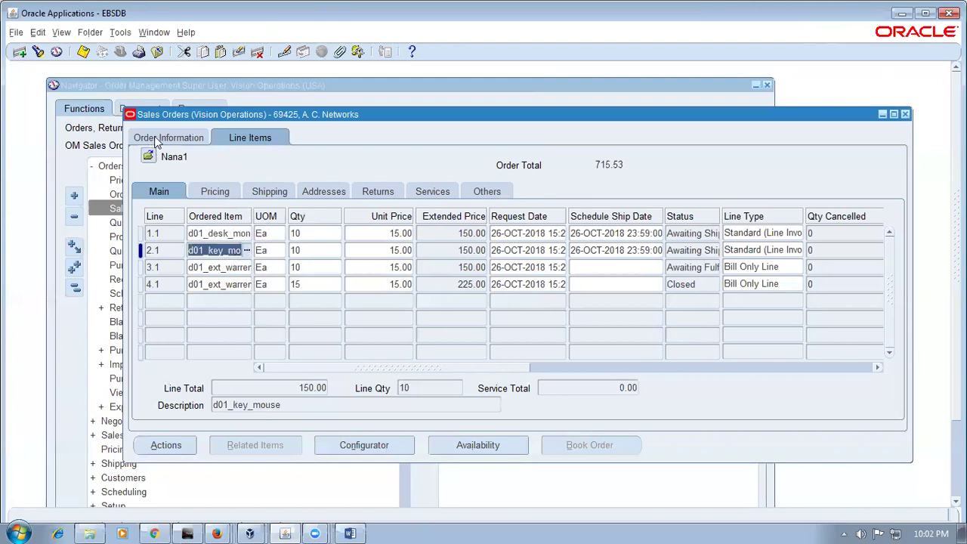
{"action": "left_click", "coordinate": [158, 139]}
{"action": "left_click", "coordinate": [550, 205]}
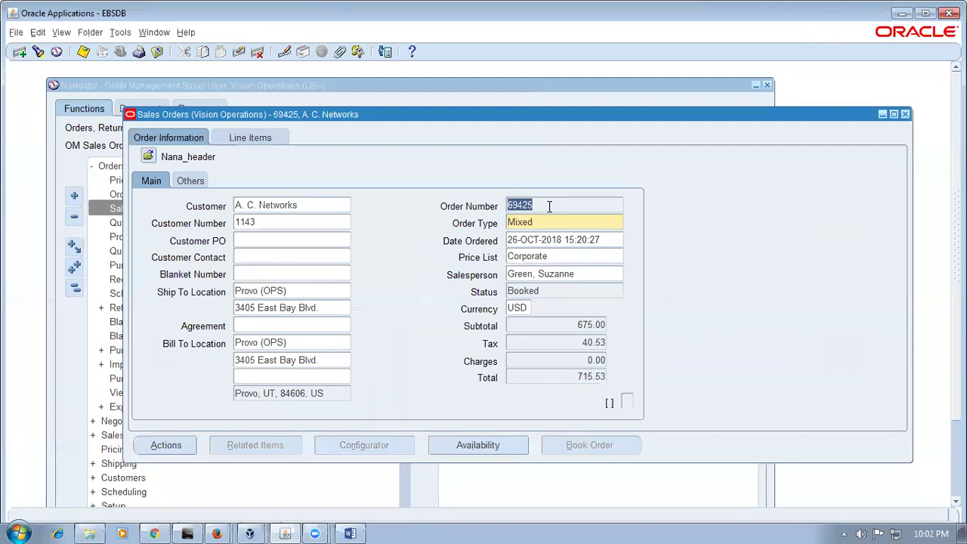
{"action": "left_click", "coordinate": [154, 32]}
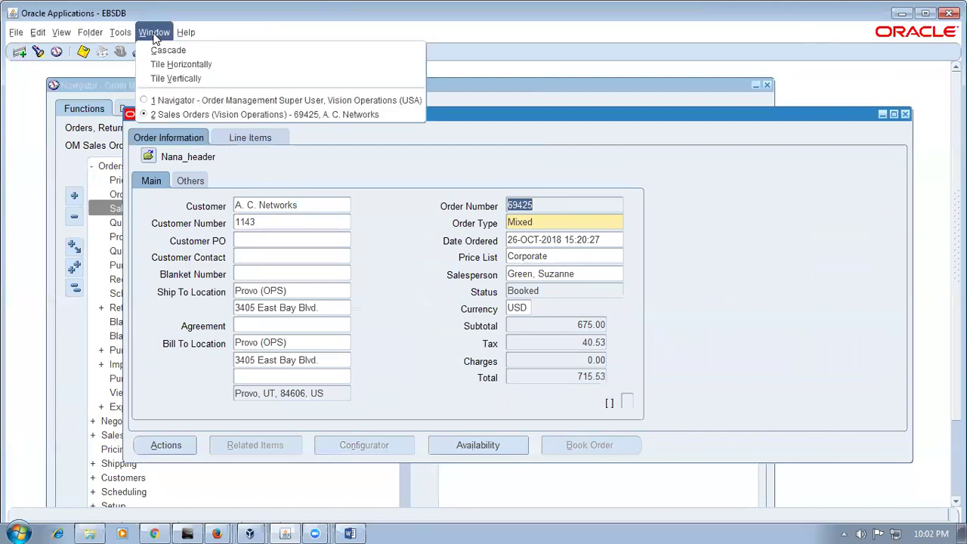
{"action": "left_click", "coordinate": [184, 99]}
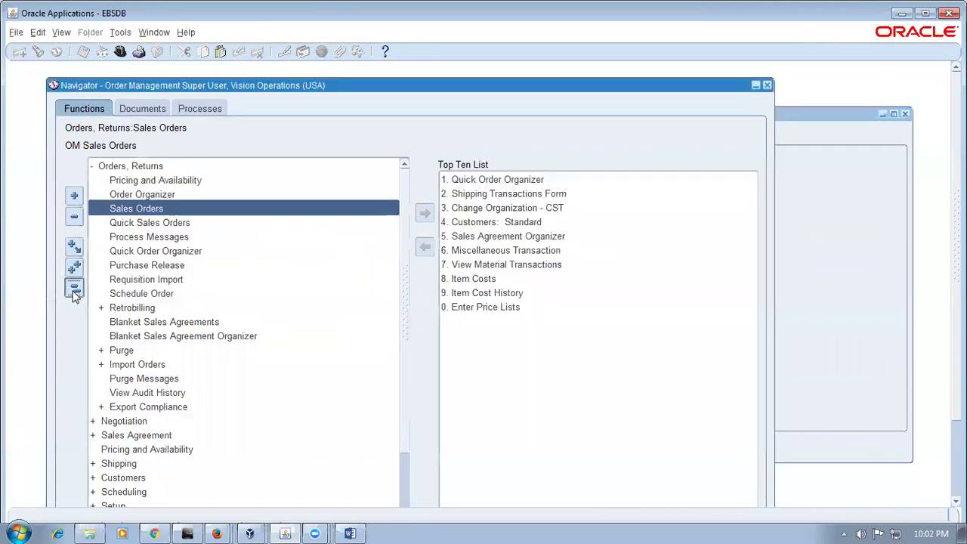
Open Shipping Transactions from the collapsed Navigator tree.
{"action": "left_click", "coordinate": [75, 287]}
{"action": "double_click", "coordinate": [130, 222]}
{"action": "double_click", "coordinate": [160, 251]}
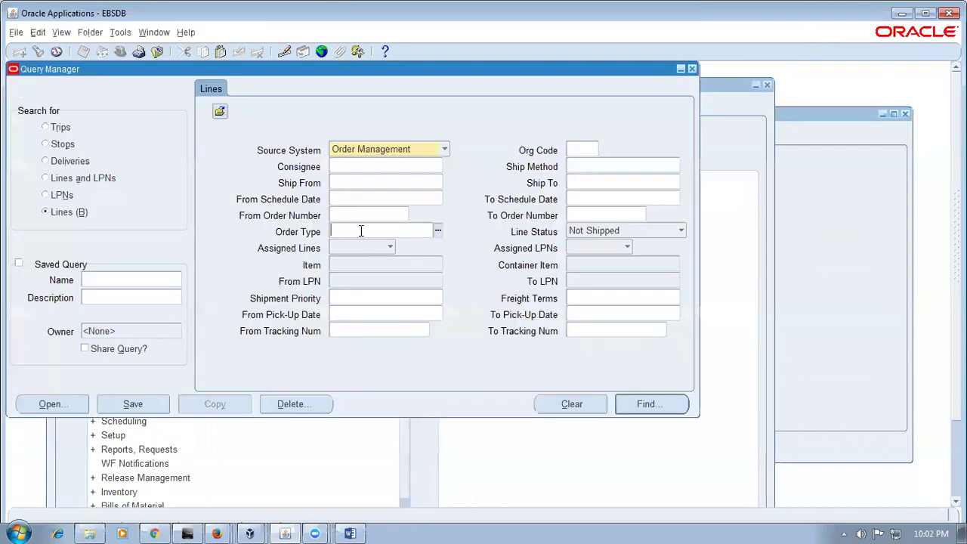
Query order 69425's shipping lines with a changed line status filter.
{"action": "left_click", "coordinate": [362, 218]}
{"action": "type", "text": "69425"}
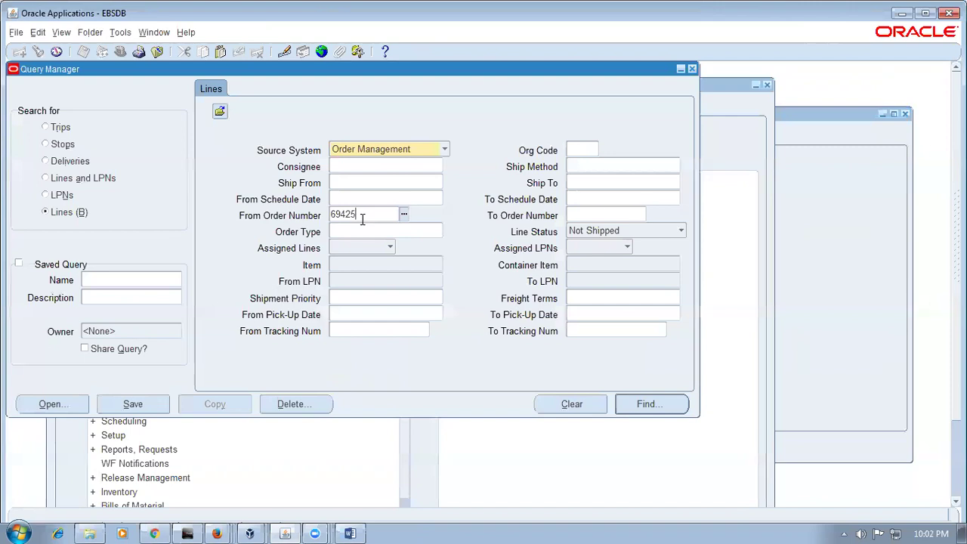
{"action": "key", "text": "Tab"}
{"action": "left_click", "coordinate": [666, 231]}
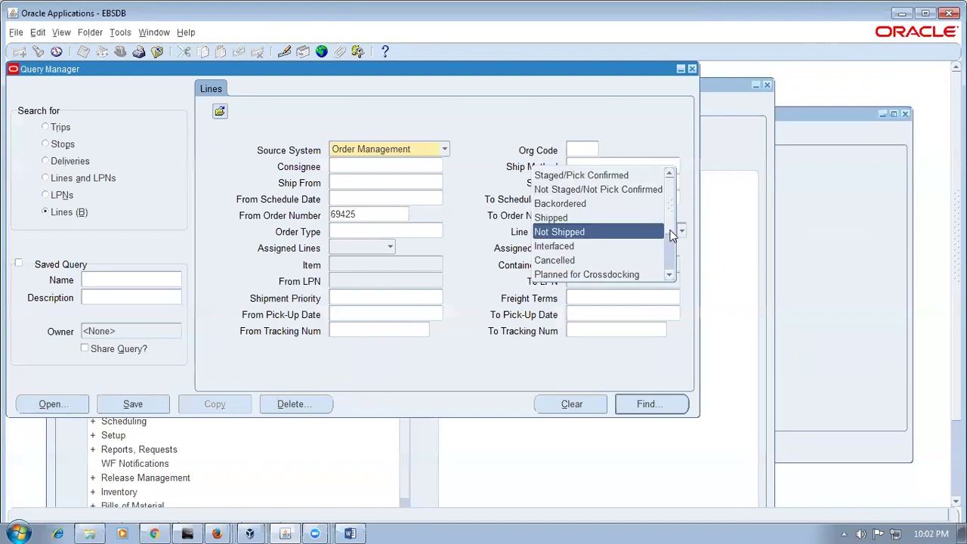
{"action": "scroll", "coordinate": [648, 276], "scroll_direction": "down", "scroll_amount": 2}
{"action": "left_click", "coordinate": [648, 276]}
{"action": "left_click", "coordinate": [654, 404]}
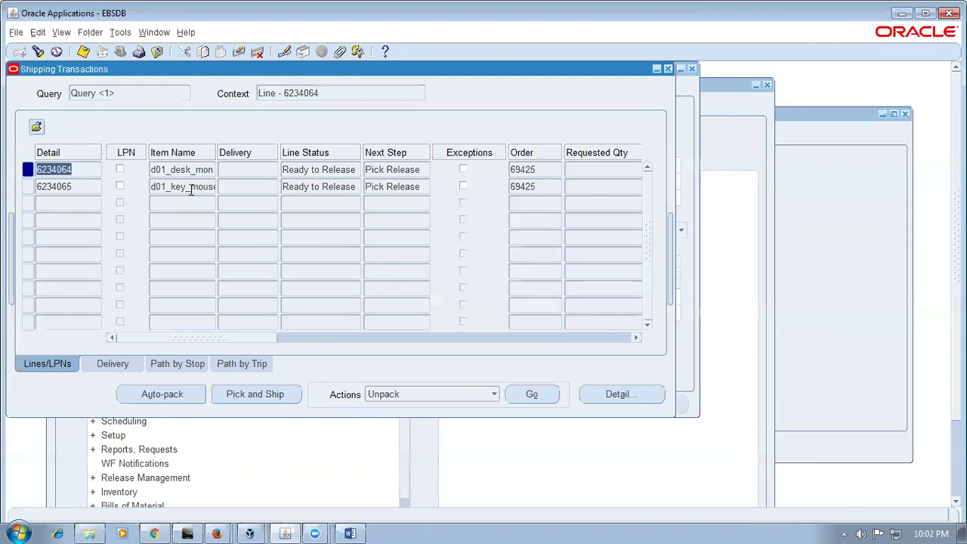
Select both order lines and launch pick release for them.
{"action": "left_click", "coordinate": [187, 170]}
{"action": "left_click", "coordinate": [79, 170]}
{"action": "left_click", "coordinate": [86, 186], "text": "shift"}
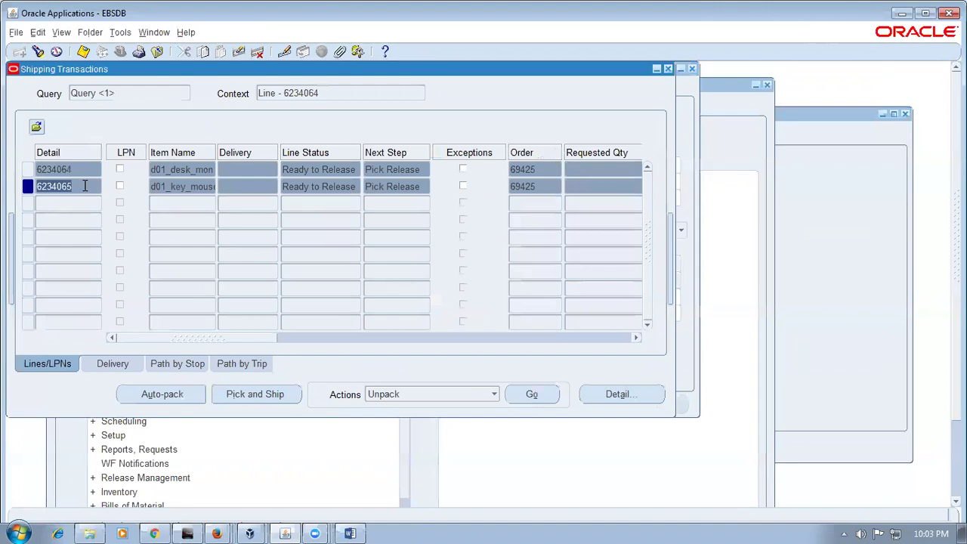
{"action": "left_click", "coordinate": [391, 395]}
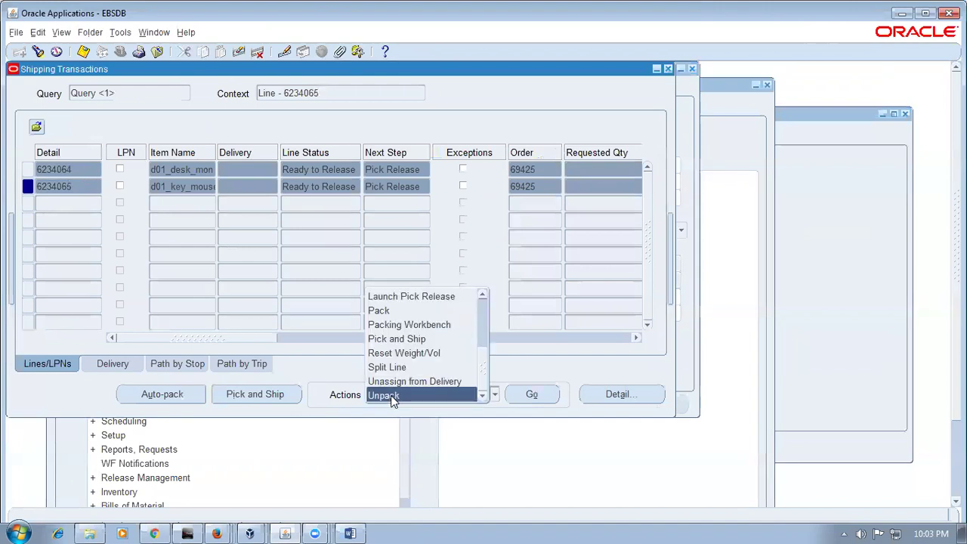
{"action": "key", "text": "Up"}
{"action": "key", "text": "Up"}
{"action": "key", "text": "Up"}
{"action": "key", "text": "Up"}
{"action": "key", "text": "Up"}
{"action": "key", "text": "Up"}
{"action": "key", "text": "Up"}
{"action": "key", "text": "Return"}
{"action": "key", "text": "alt+g"}
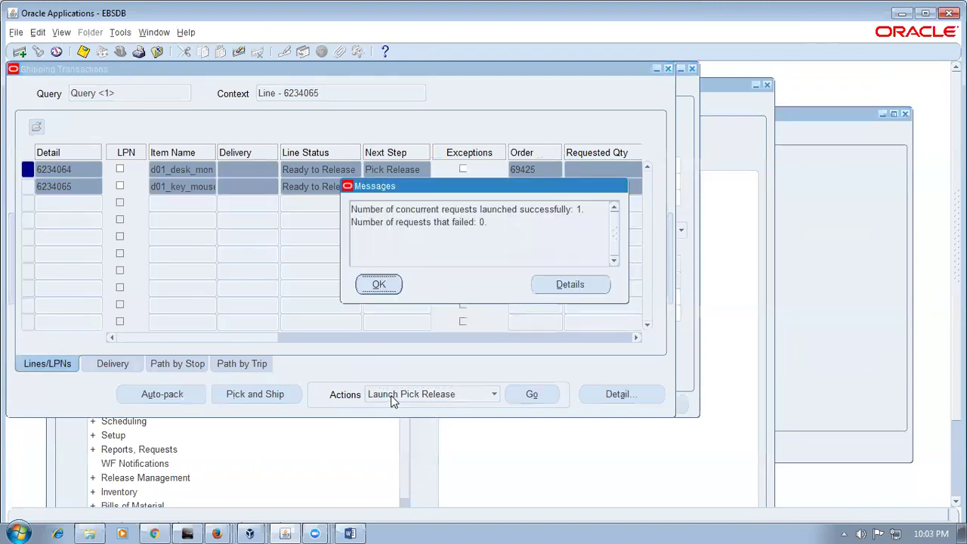
{"action": "key", "text": "Return"}
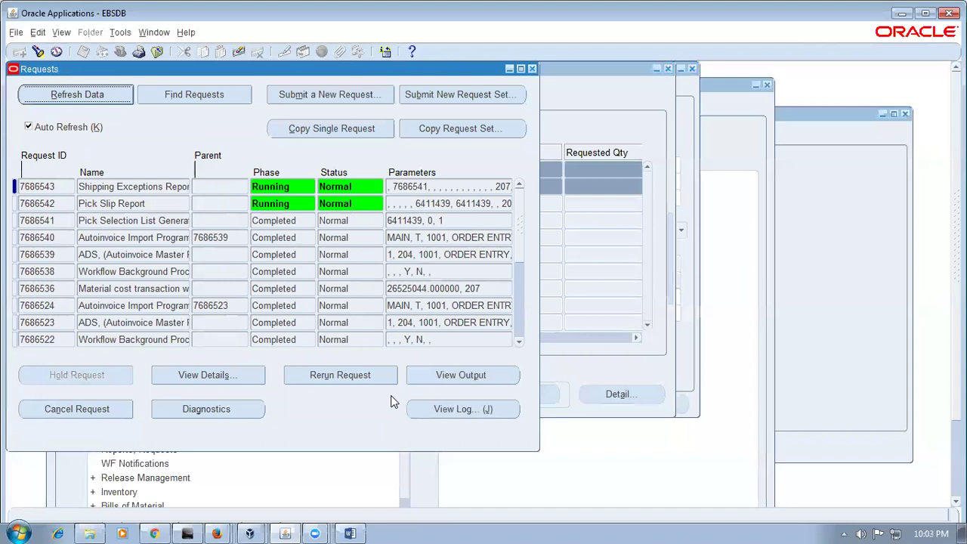
Confirm the Pick Selection List Generation request has Completed.
{"action": "left_click", "coordinate": [172, 220]}
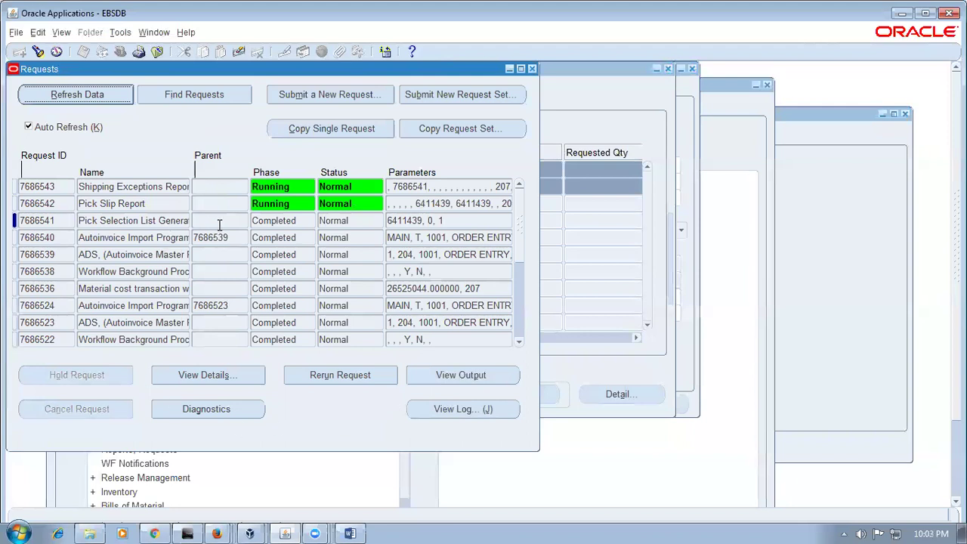
{"action": "left_click", "coordinate": [179, 220]}
{"action": "left_click", "coordinate": [262, 220]}
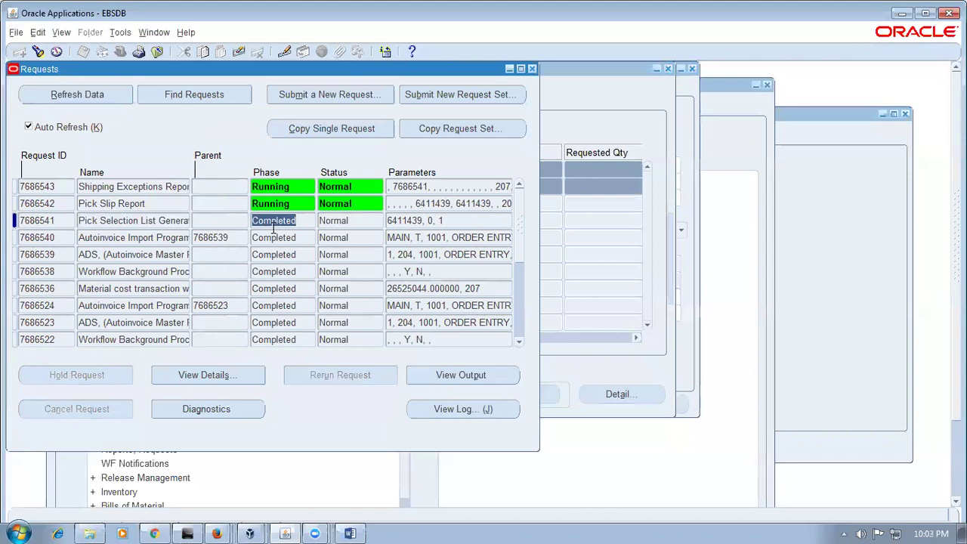
{"action": "key", "text": "F4"}
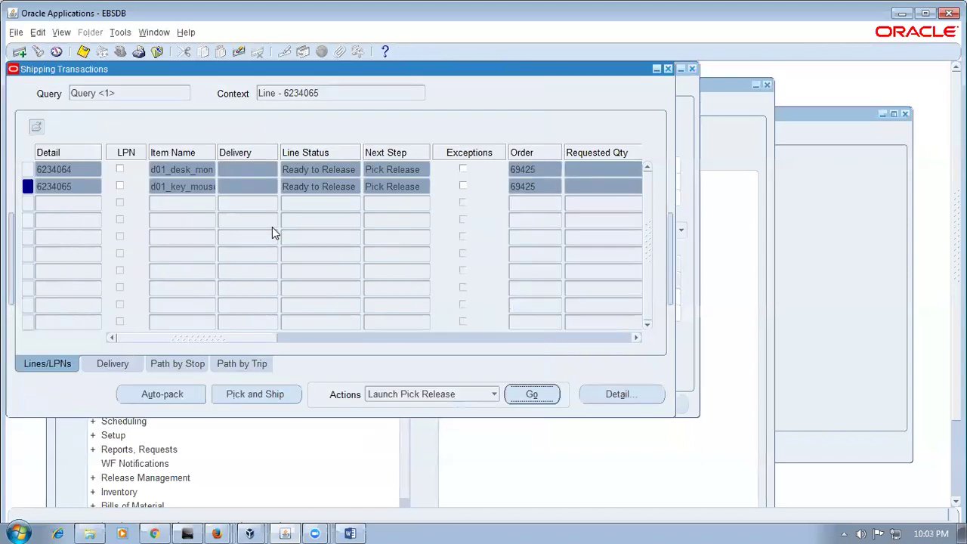
Unassign the key mouse line from delivery 6248834.
{"action": "left_click", "coordinate": [181, 169]}
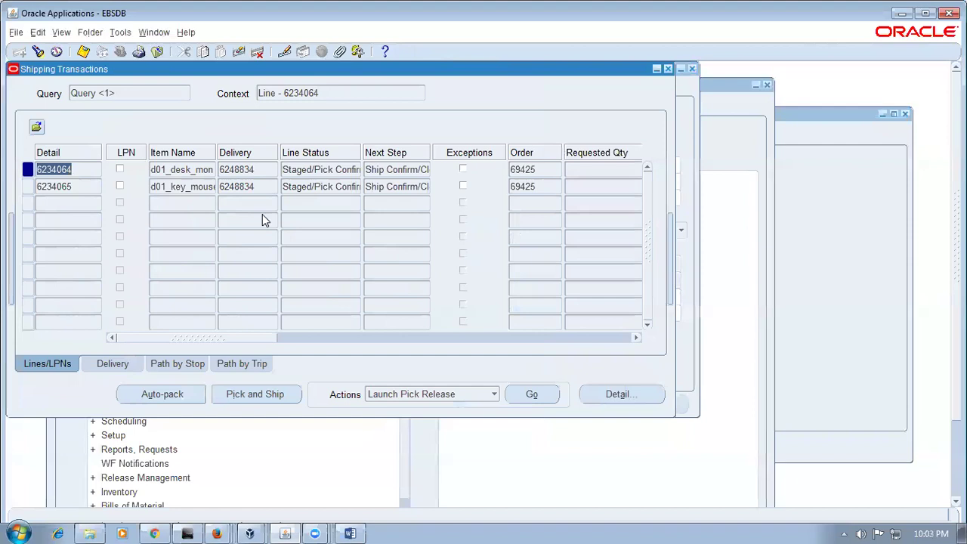
{"action": "left_click", "coordinate": [261, 168]}
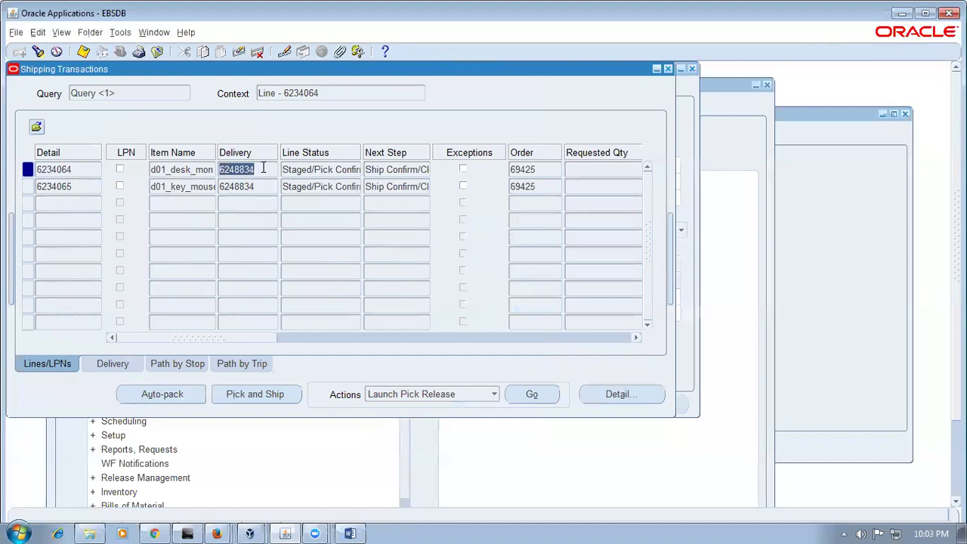
{"action": "left_click", "coordinate": [263, 187]}
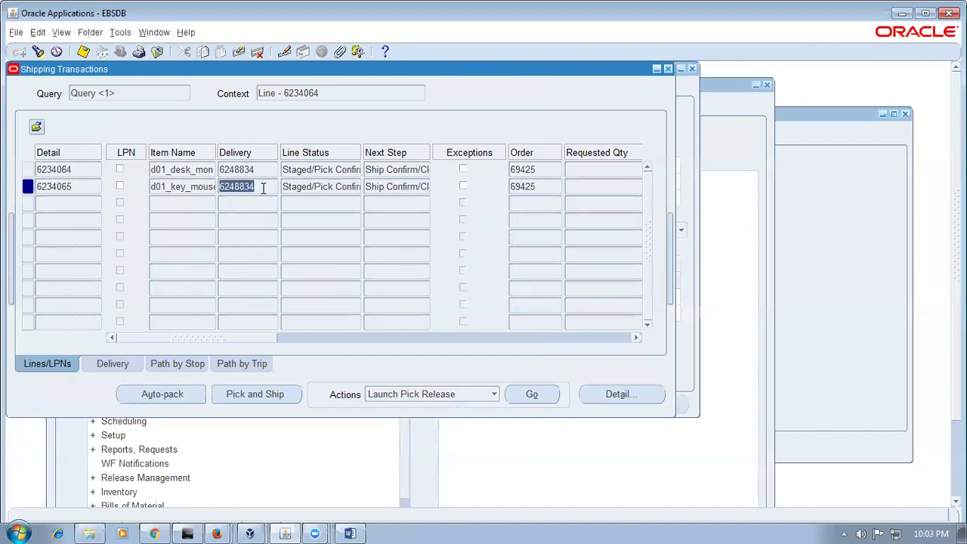
{"action": "left_click", "coordinate": [435, 394]}
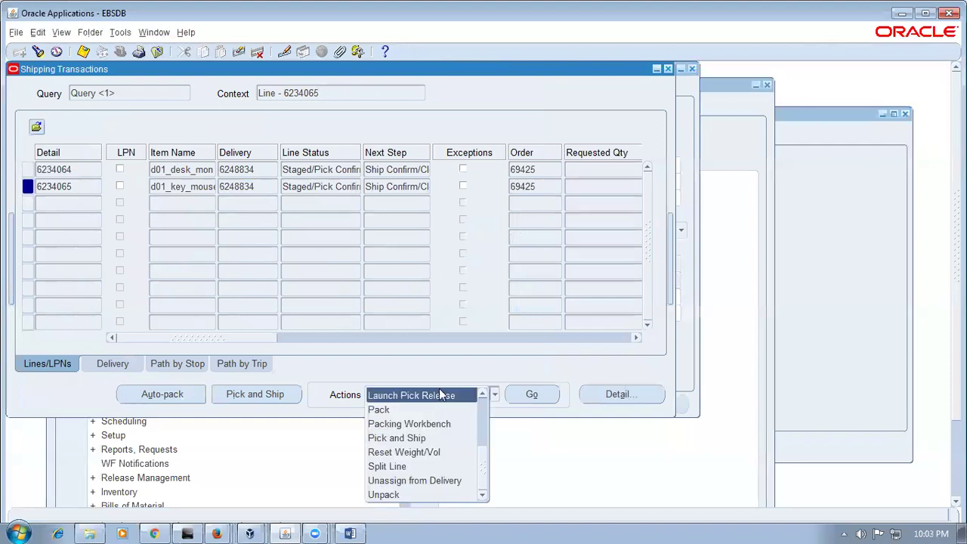
{"action": "left_click", "coordinate": [446, 481]}
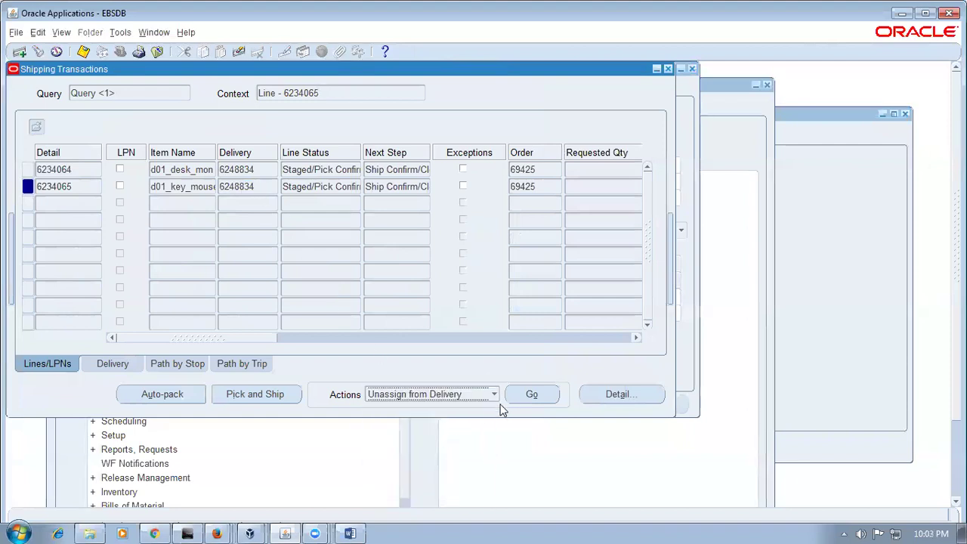
{"action": "left_click", "coordinate": [530, 394]}
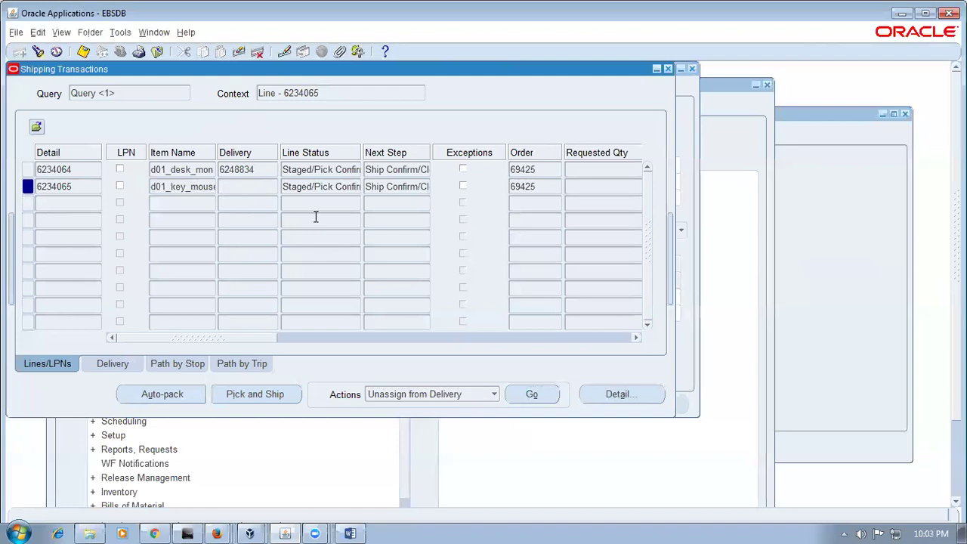
Review the desk monitor and key mouse lines, then switch to the Delivery view.
{"action": "left_click", "coordinate": [81, 169]}
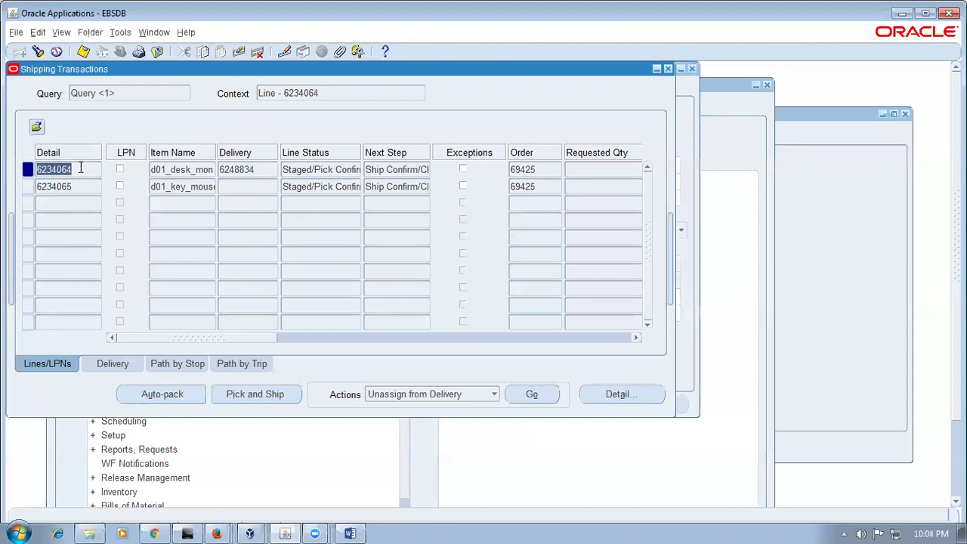
{"action": "left_click", "coordinate": [173, 169]}
{"action": "left_click", "coordinate": [180, 190]}
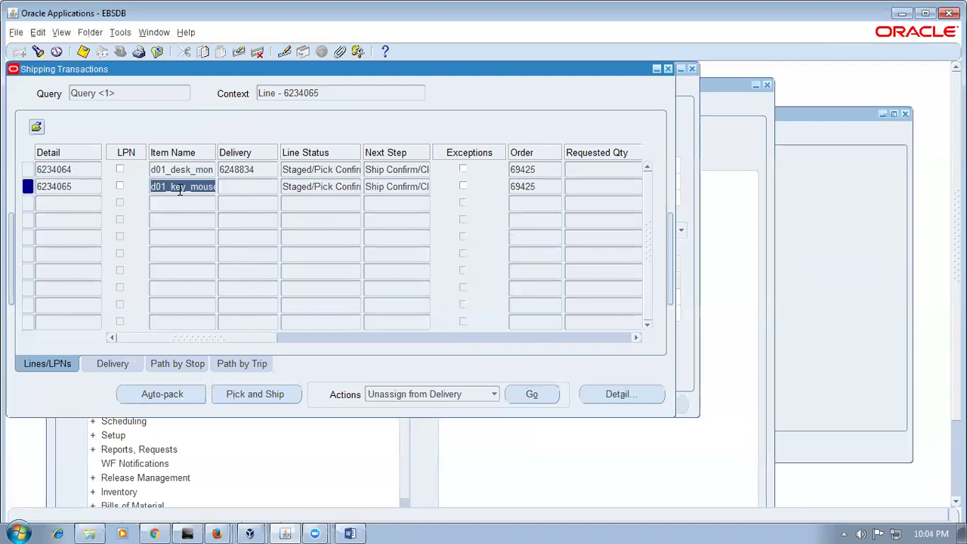
{"action": "left_click", "coordinate": [186, 171]}
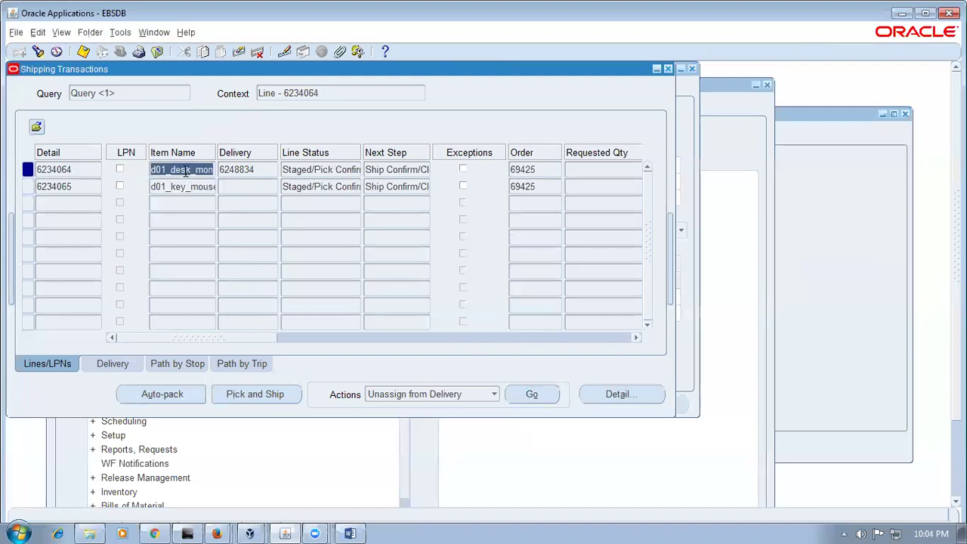
{"action": "left_click", "coordinate": [103, 366]}
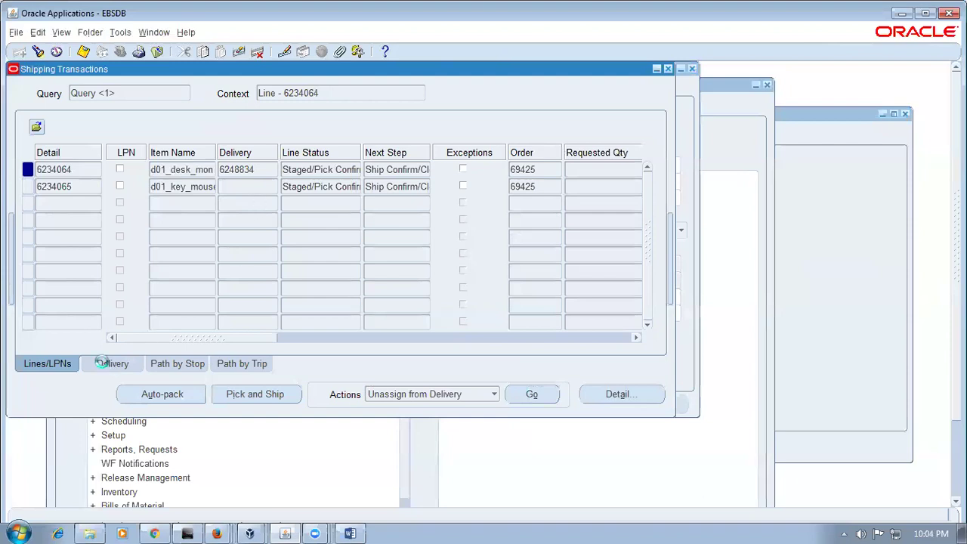
Ship confirm delivery 6248834 and read the incomplete ship set warning messages.
{"action": "left_click", "coordinate": [191, 397]}
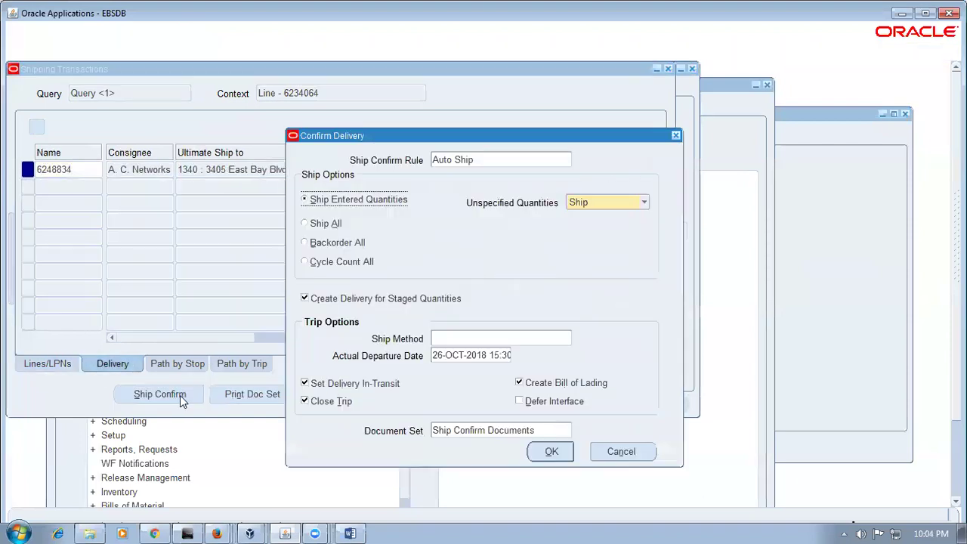
{"action": "left_click", "coordinate": [541, 453]}
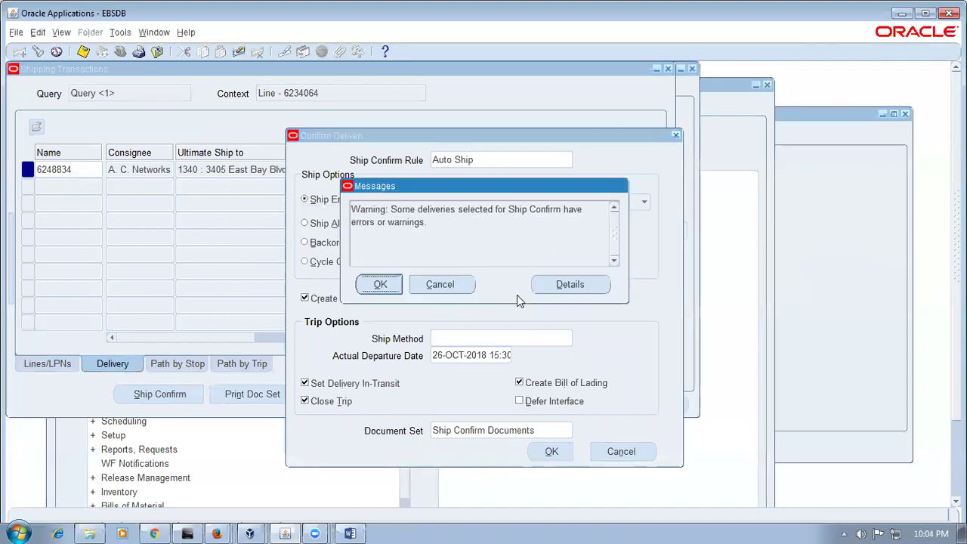
{"action": "left_click_drag", "start_coordinate": [352, 210], "coordinate": [400, 223]}
{"action": "left_click", "coordinate": [589, 289]}
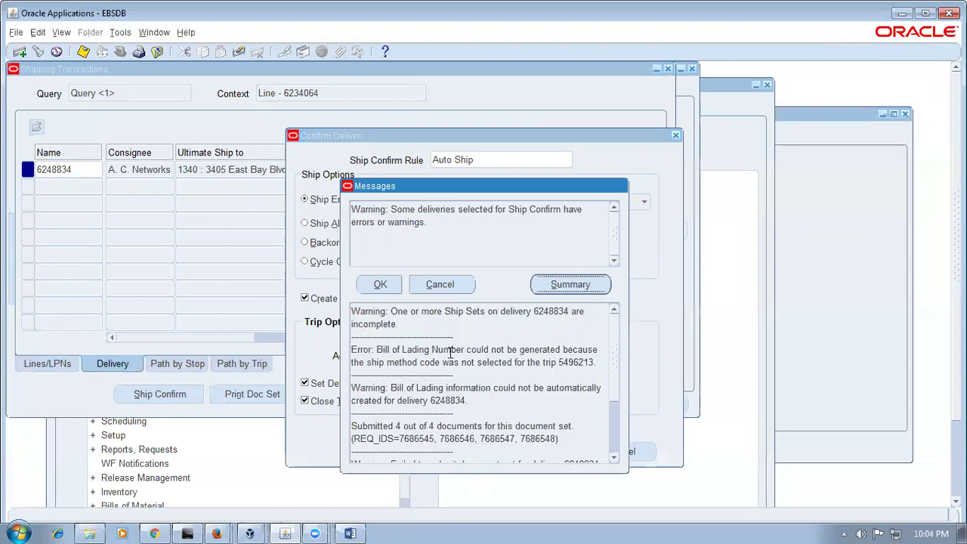
{"action": "key", "text": "Tab"}
{"action": "key", "text": "Tab"}
{"action": "left_click_drag", "start_coordinate": [402, 323], "coordinate": [353, 313]}
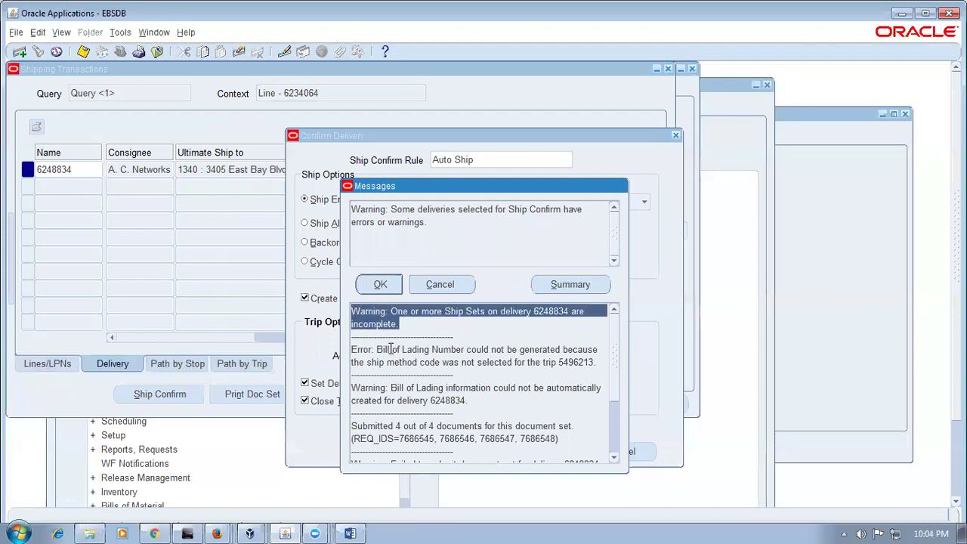
{"action": "left_click", "coordinate": [380, 286]}
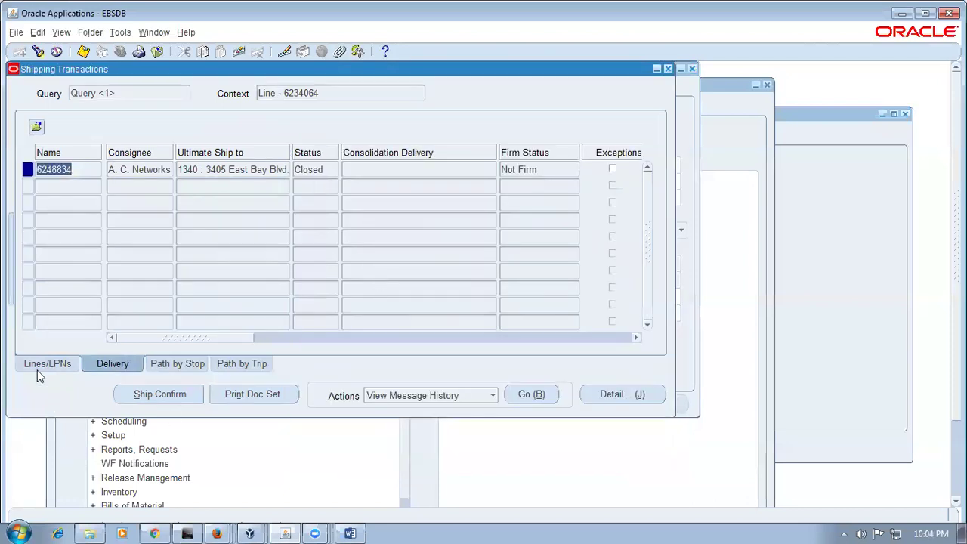
Check the delivery's lines, confirming the first line is Interfaced.
{"action": "left_click", "coordinate": [77, 363]}
{"action": "left_click", "coordinate": [347, 169]}
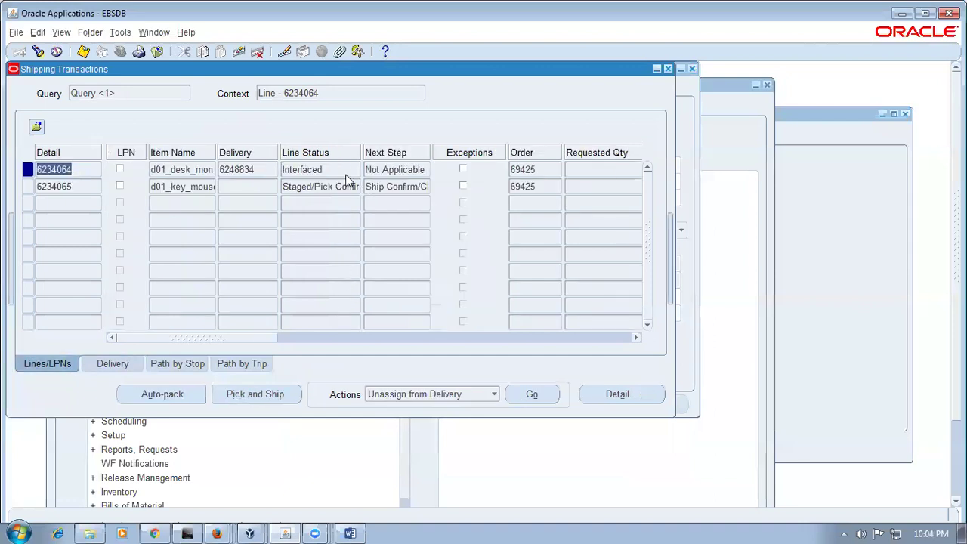
{"action": "left_click", "coordinate": [328, 171]}
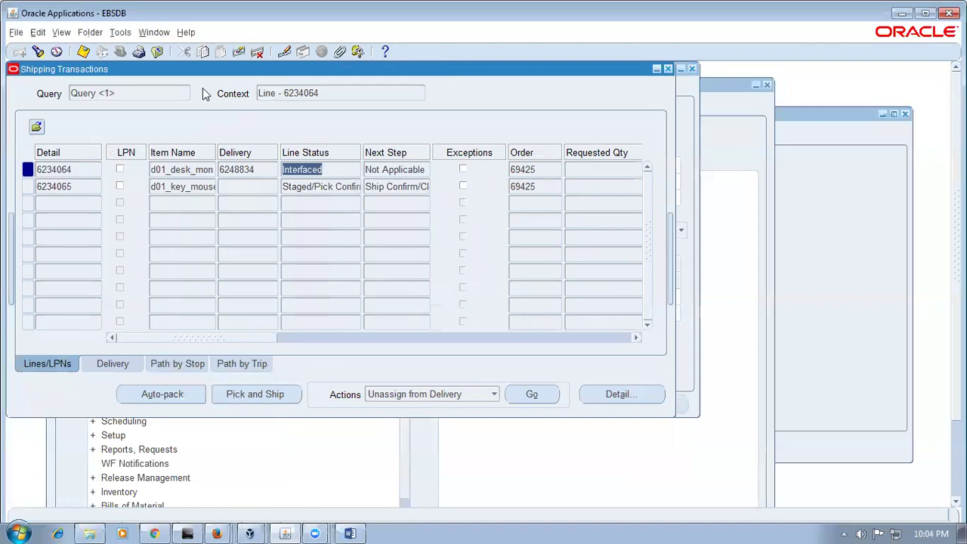
{"action": "left_click", "coordinate": [154, 33]}
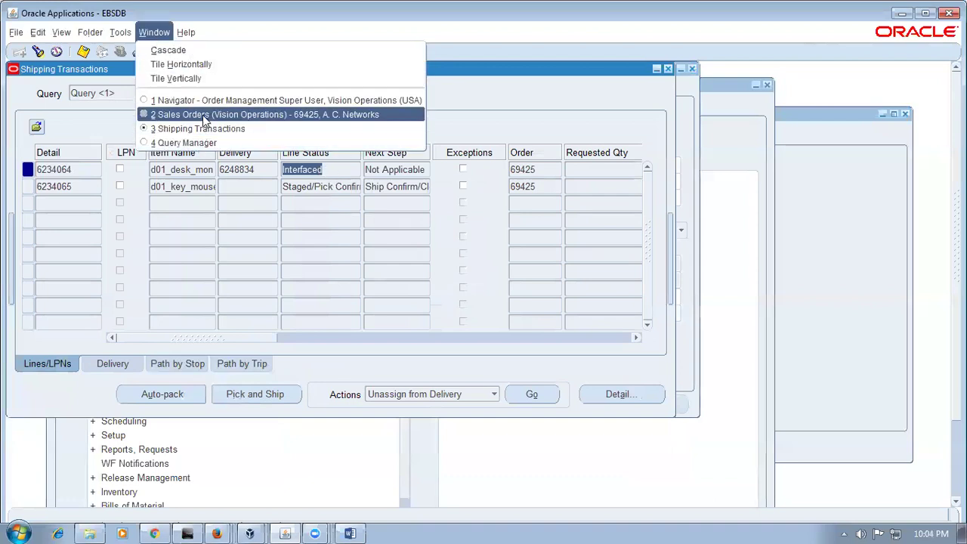
In order 69425's line items, confirm 1.1 is Shipped and 2.1 Picked, checking 1.1's dates.
{"action": "left_click", "coordinate": [204, 115]}
{"action": "left_click", "coordinate": [251, 138]}
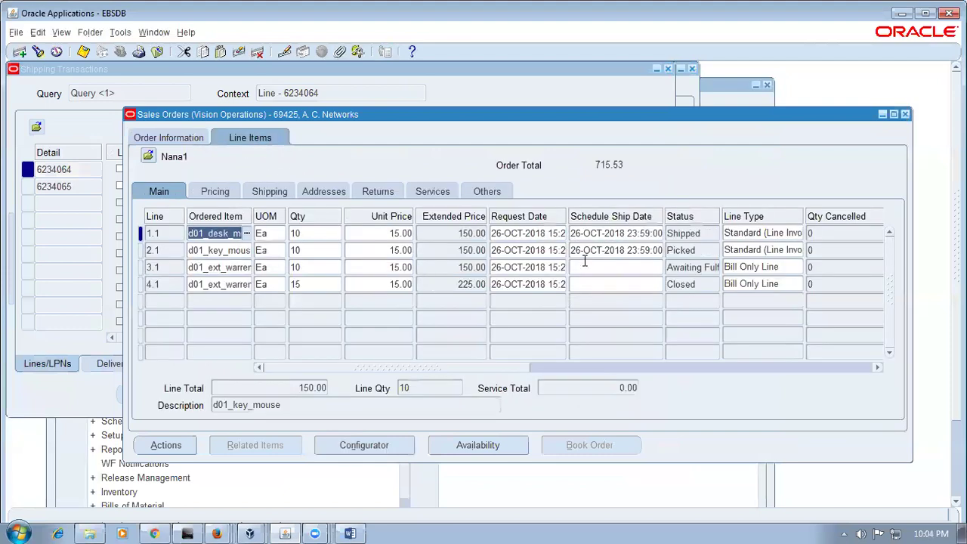
{"action": "left_click", "coordinate": [712, 235]}
{"action": "left_click", "coordinate": [709, 253]}
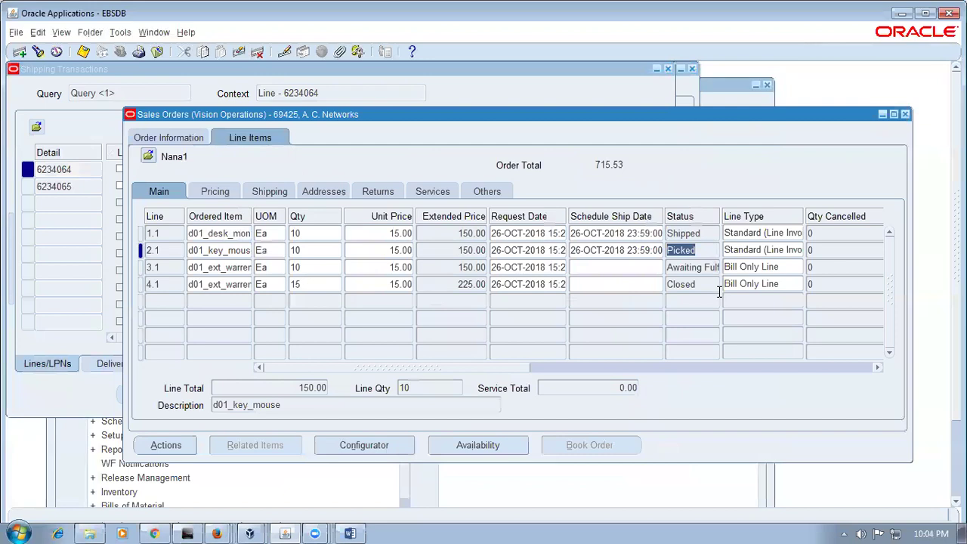
{"action": "left_click", "coordinate": [705, 234]}
{"action": "left_click", "coordinate": [708, 254]}
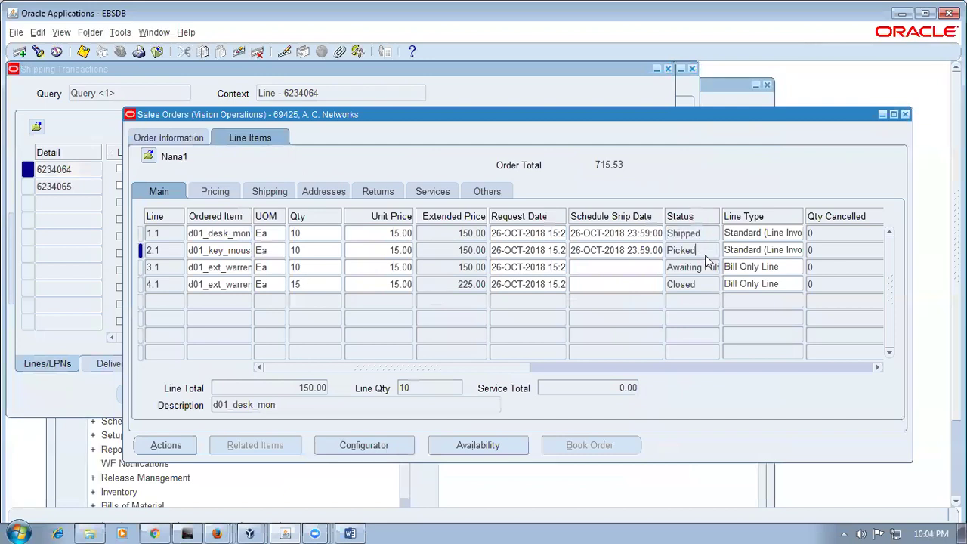
{"action": "left_click", "coordinate": [711, 235]}
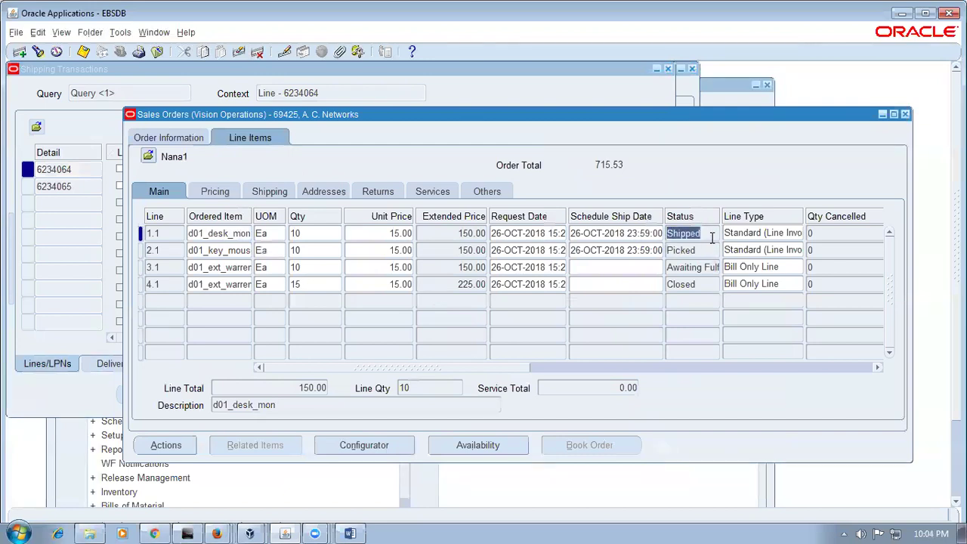
{"action": "left_click", "coordinate": [520, 233]}
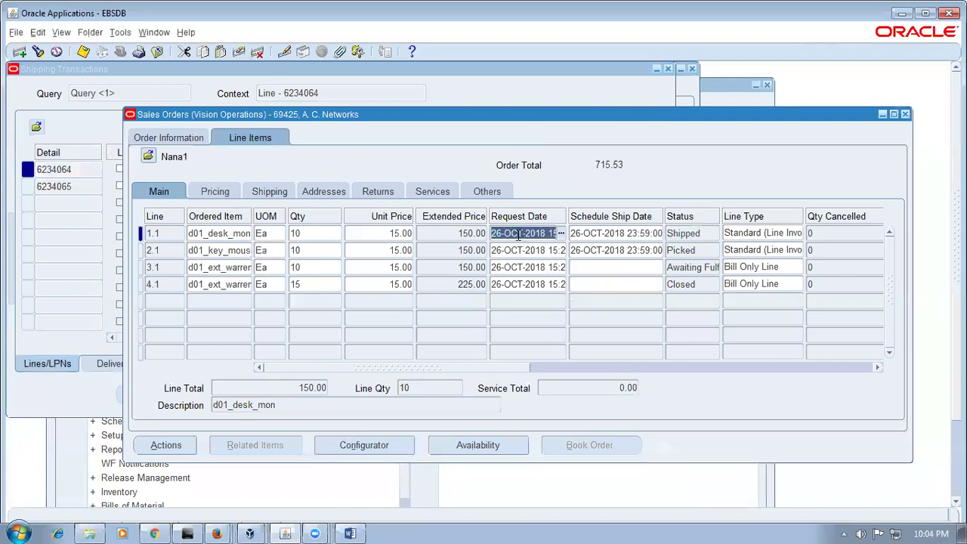
{"action": "left_click", "coordinate": [594, 234]}
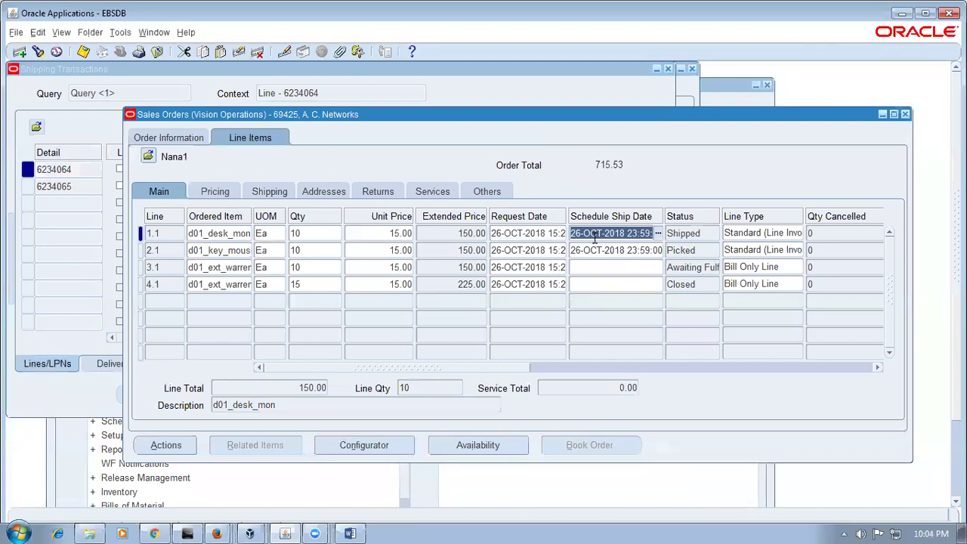
{"action": "left_click", "coordinate": [155, 34]}
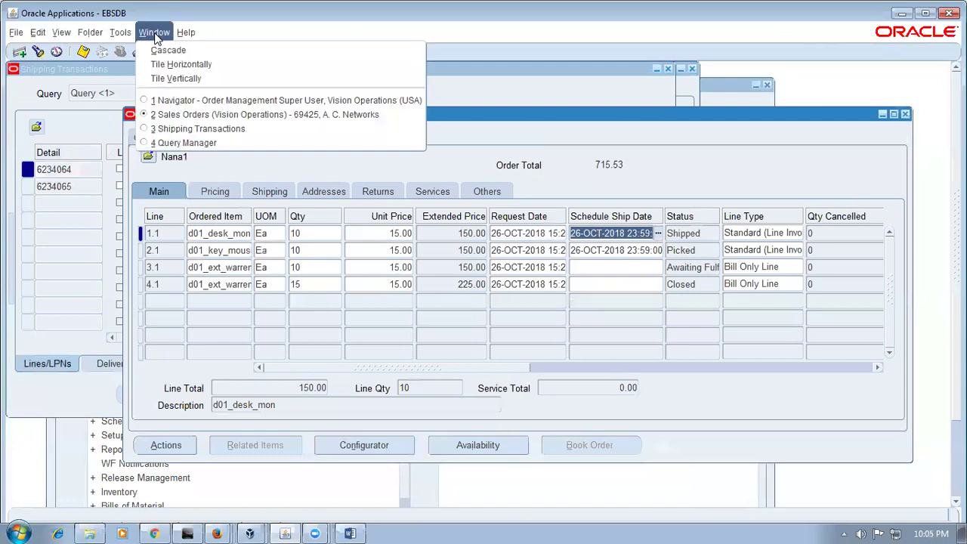
Navigate to Shipping > Setup > Grants and Role Definitions > Define Roles.
{"action": "left_click", "coordinate": [169, 106]}
{"action": "left_click", "coordinate": [75, 286]}
{"action": "left_click", "coordinate": [121, 224]}
{"action": "double_click", "coordinate": [127, 226]}
{"action": "double_click", "coordinate": [121, 321]}
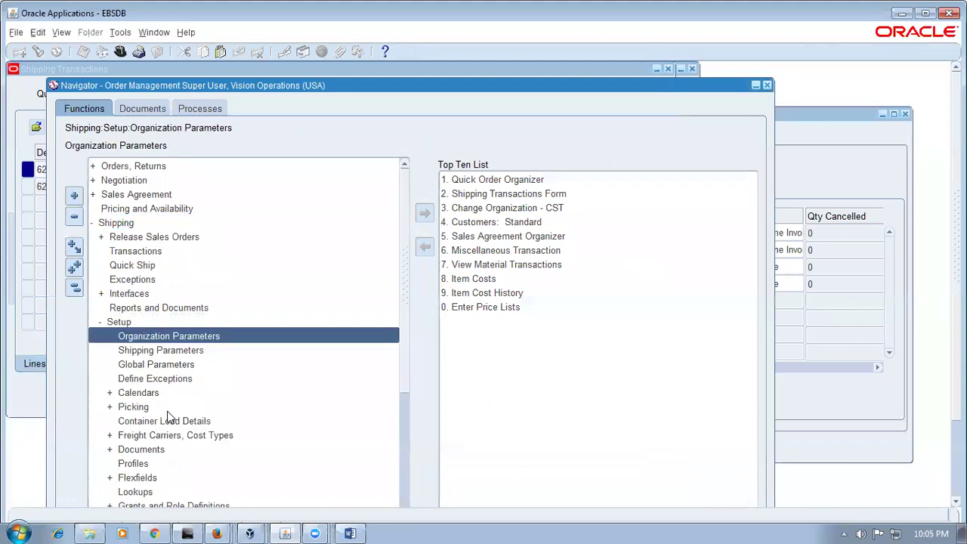
{"action": "scroll", "coordinate": [402, 355], "scroll_direction": "down", "scroll_amount": 3}
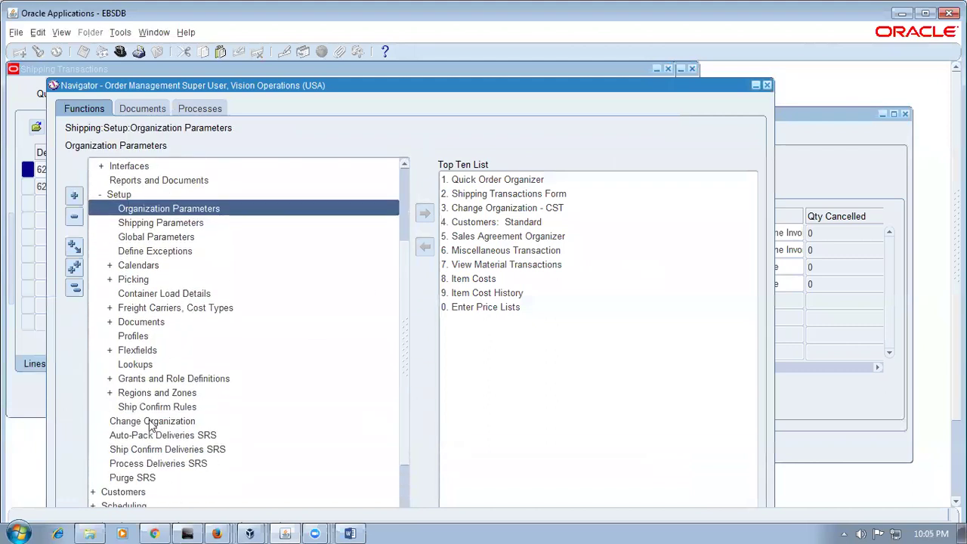
{"action": "double_click", "coordinate": [160, 381]}
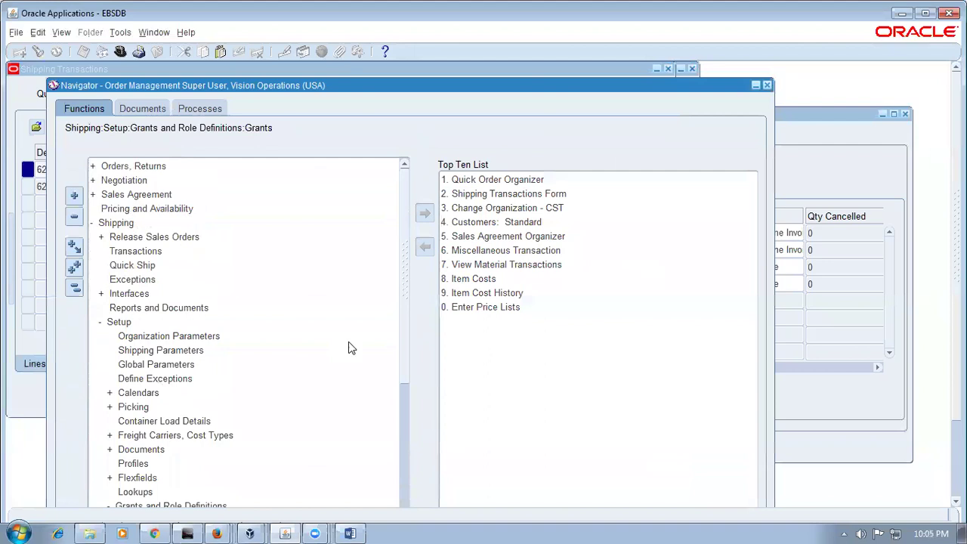
{"action": "scroll", "coordinate": [404, 352], "scroll_direction": "down", "scroll_amount": 3}
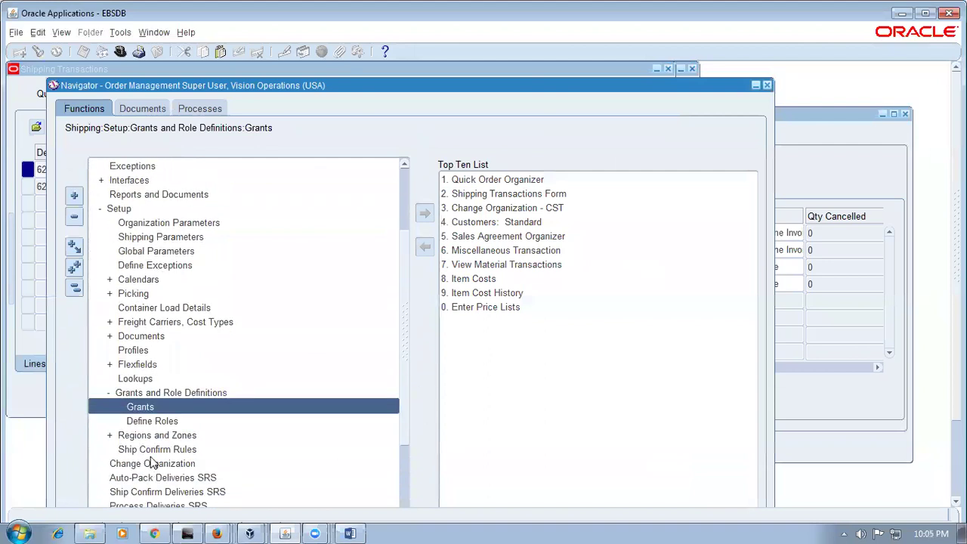
{"action": "double_click", "coordinate": [153, 421]}
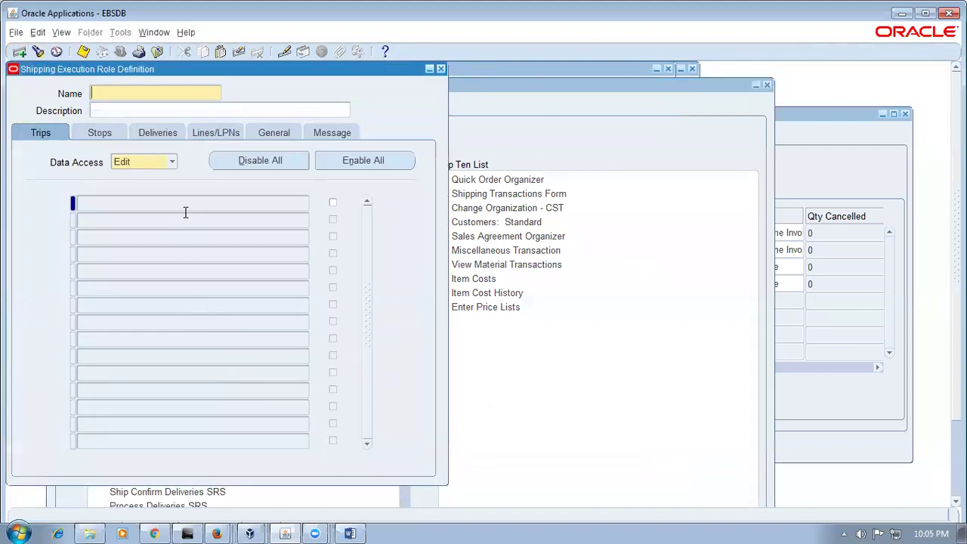
Query Upgrade Role, set Ship Confirm's Breaking Ship Sets message to Error, and save.
{"action": "key", "text": "F11"}
{"action": "type", "text": "Up%"}
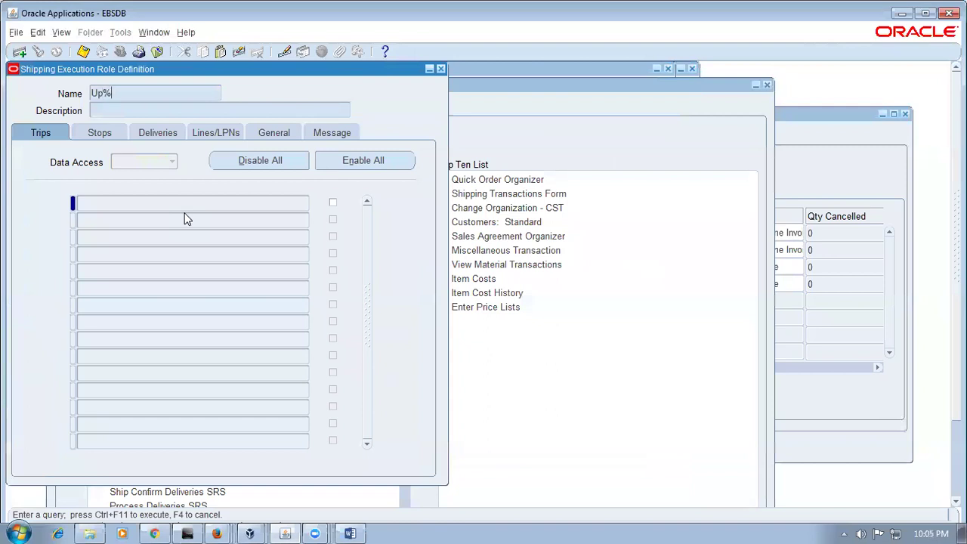
{"action": "key", "text": "ctrl+F11"}
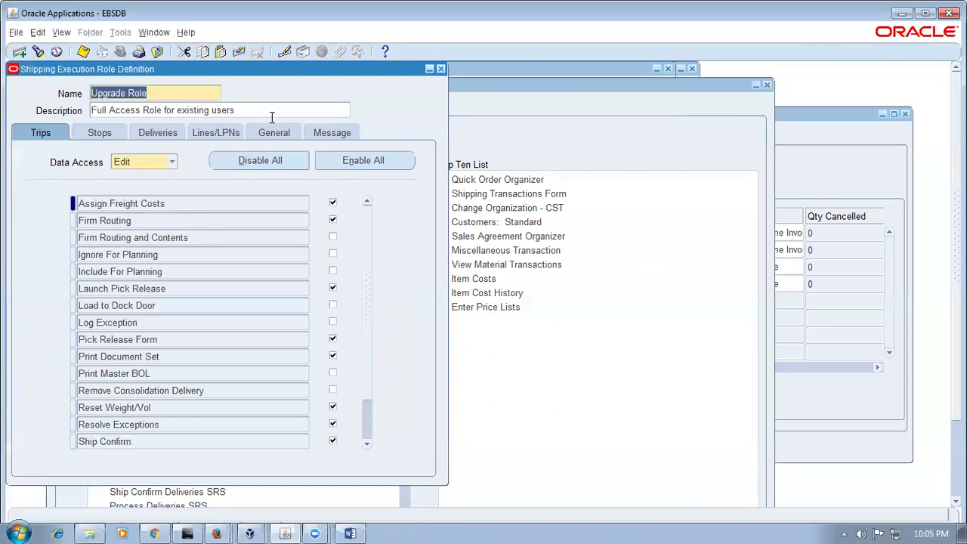
{"action": "left_click", "coordinate": [323, 134]}
{"action": "left_click", "coordinate": [181, 175]}
{"action": "left_click", "coordinate": [75, 160]}
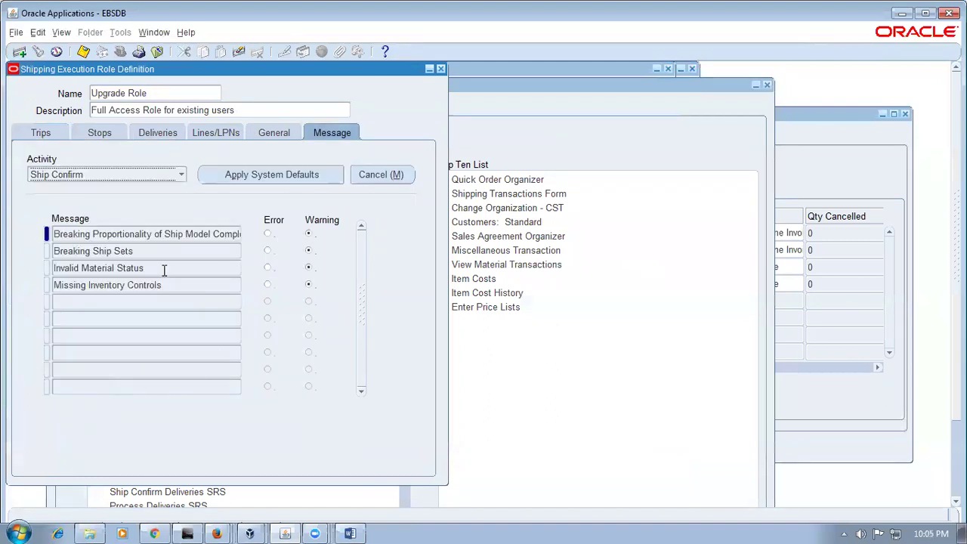
{"action": "left_click", "coordinate": [104, 257]}
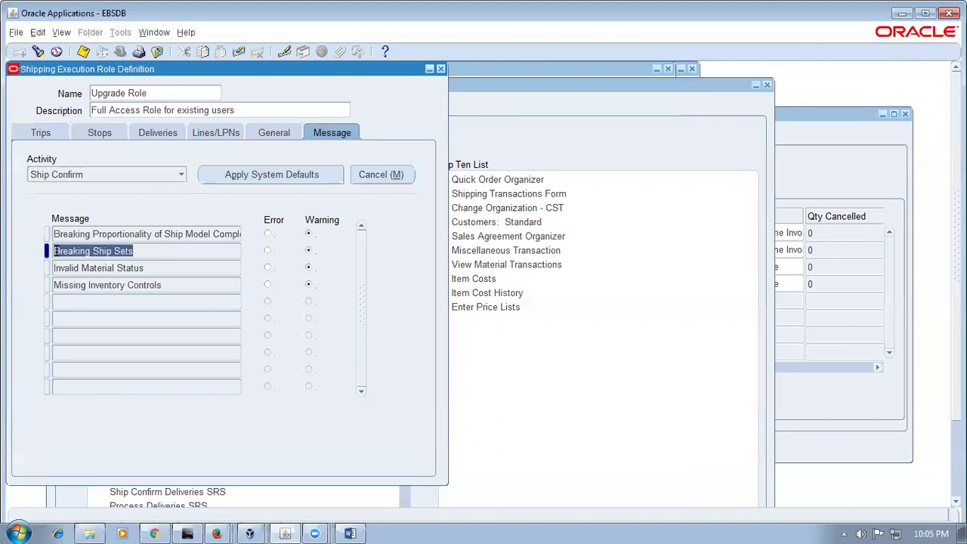
{"action": "left_click", "coordinate": [268, 250]}
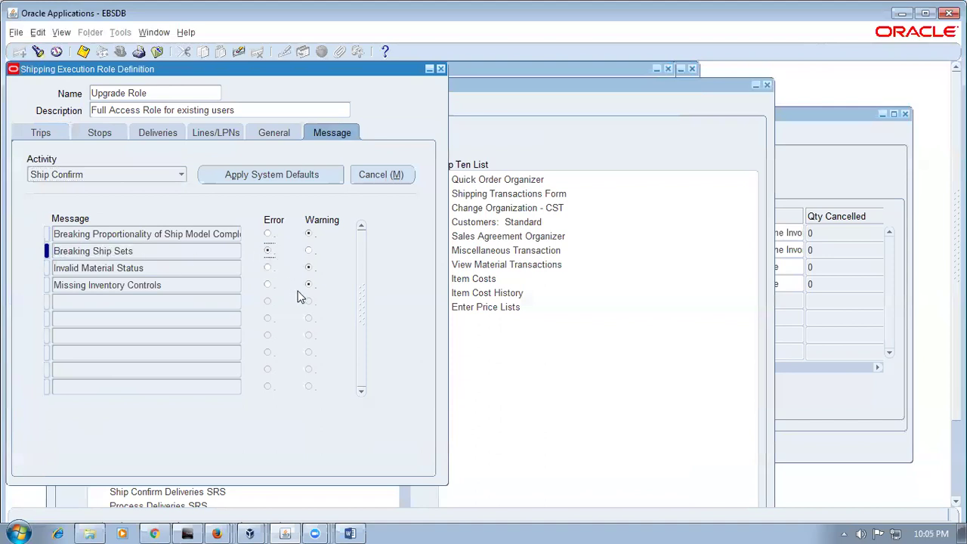
{"action": "key", "text": "ctrl+s"}
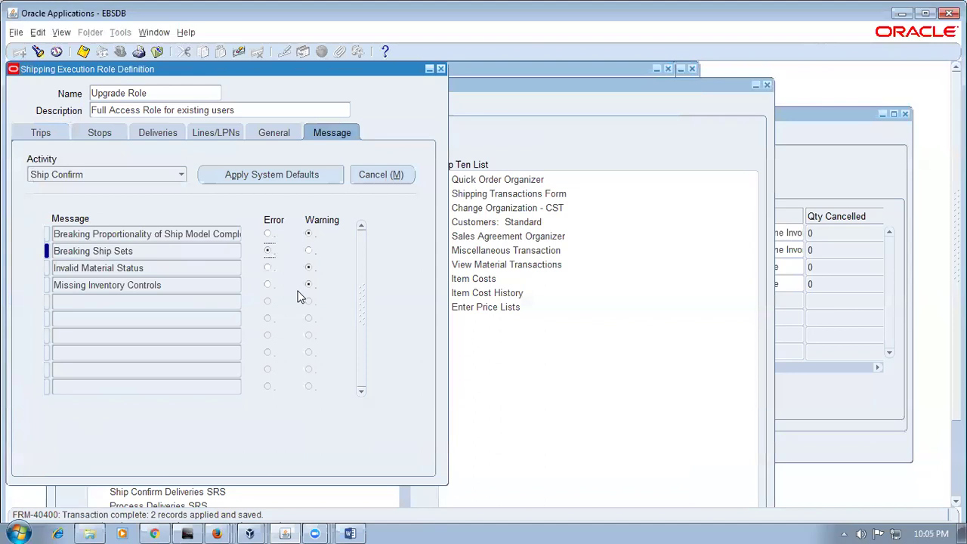
{"action": "left_click", "coordinate": [439, 69]}
Close the Shipping Transactions and Sales Orders windows after checking order number 69425.
{"action": "left_click", "coordinate": [497, 69]}
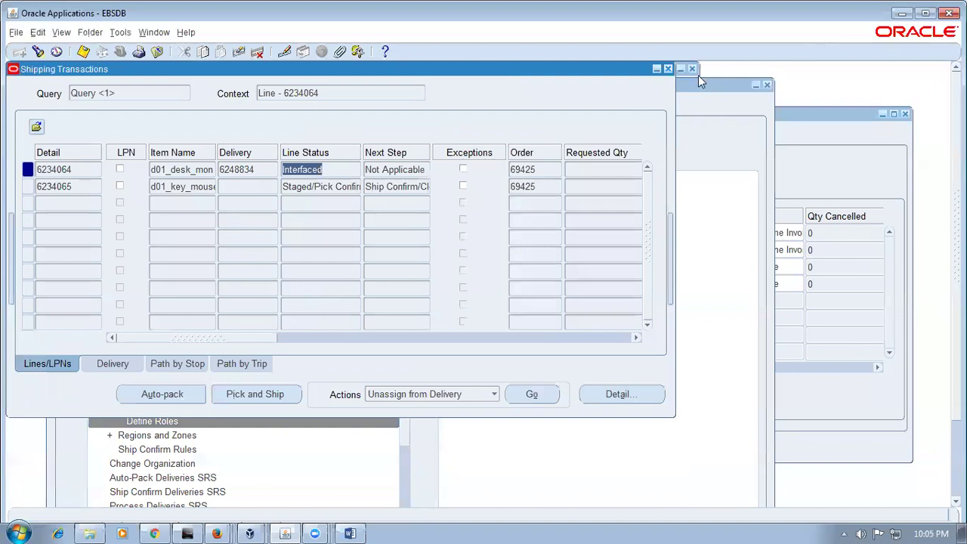
{"action": "left_click", "coordinate": [668, 69]}
{"action": "left_click", "coordinate": [793, 161]}
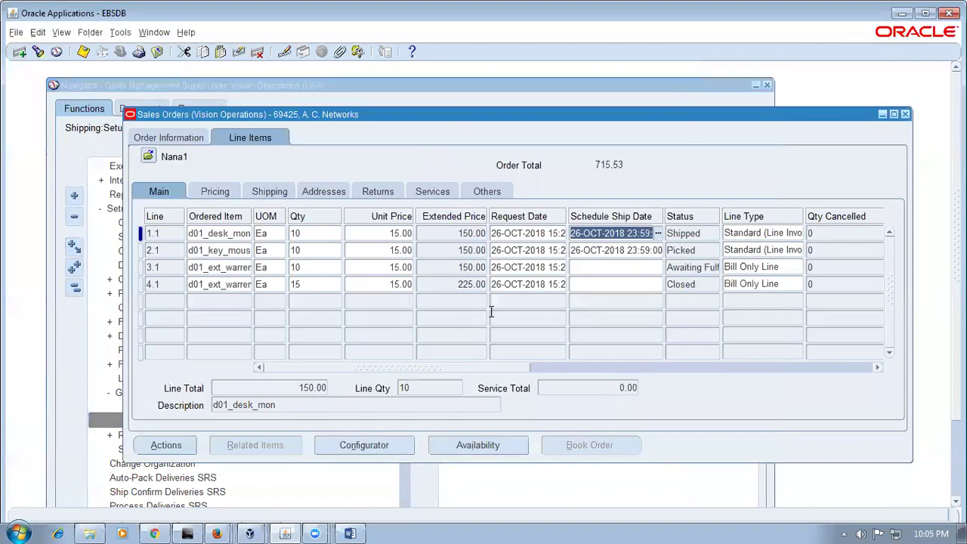
{"action": "left_click", "coordinate": [157, 136]}
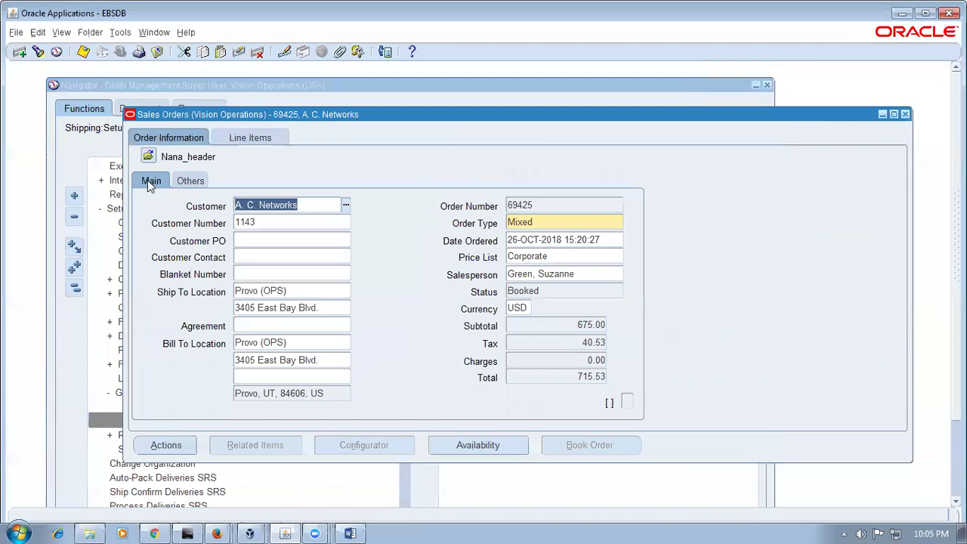
{"action": "left_click", "coordinate": [541, 206]}
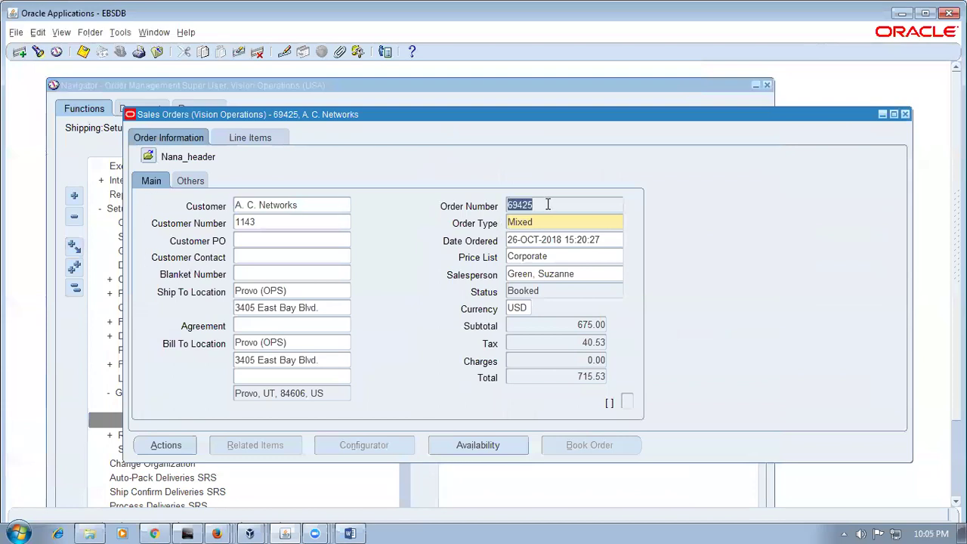
{"action": "key", "text": "F4"}
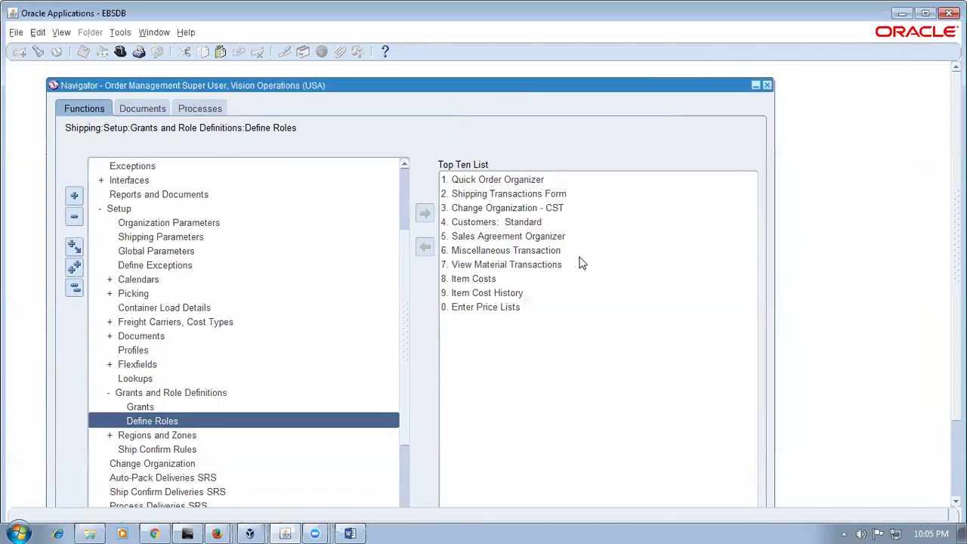
Collapse the function tree, open the Order Organizer and search for order 69425.
{"action": "key", "text": "alt+v"}
{"action": "key", "text": "Down"}
{"action": "key", "text": "Down"}
{"action": "key", "text": "Down"}
{"action": "key", "text": "Down"}
{"action": "key", "text": "Return"}
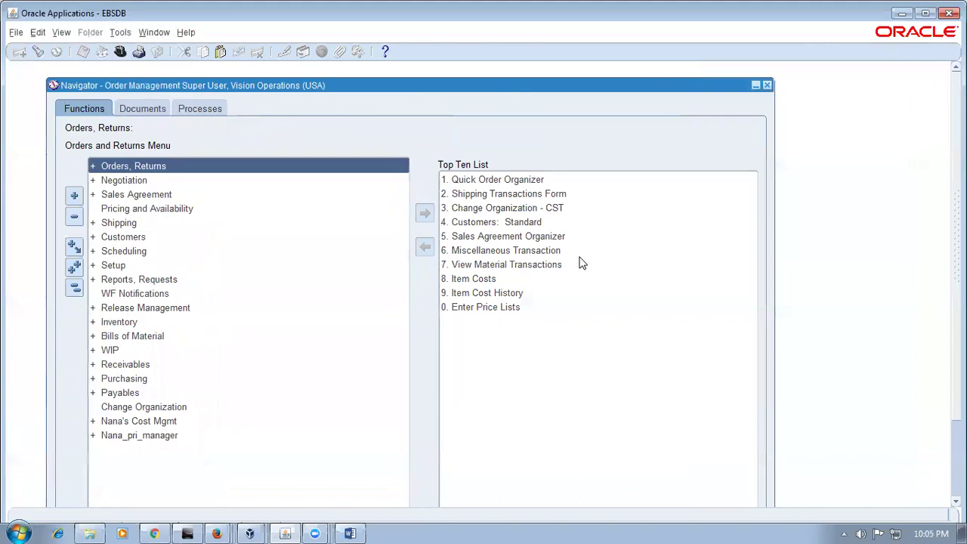
{"action": "key", "text": "Return"}
{"action": "key", "text": "Down"}
{"action": "double_click", "coordinate": [164, 194]}
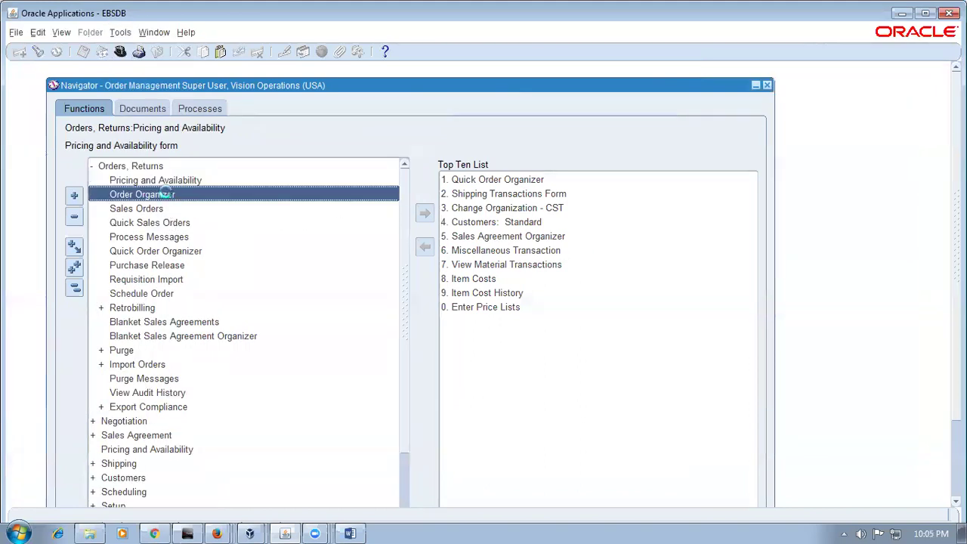
{"action": "type", "text": "69425"}
{"action": "key", "text": "Return"}
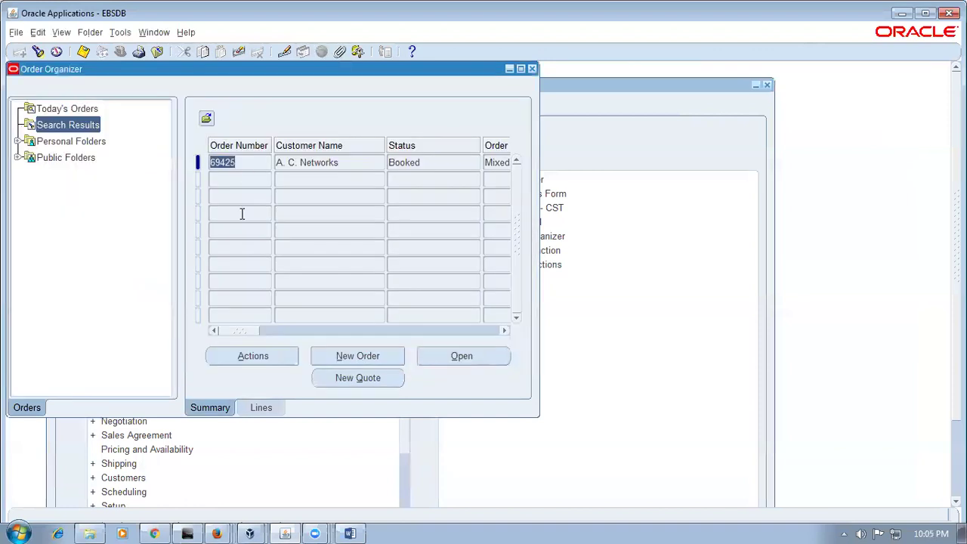
Copy order 69425 into new order 69426, dismiss the messages and open the order form.
{"action": "left_click", "coordinate": [270, 358]}
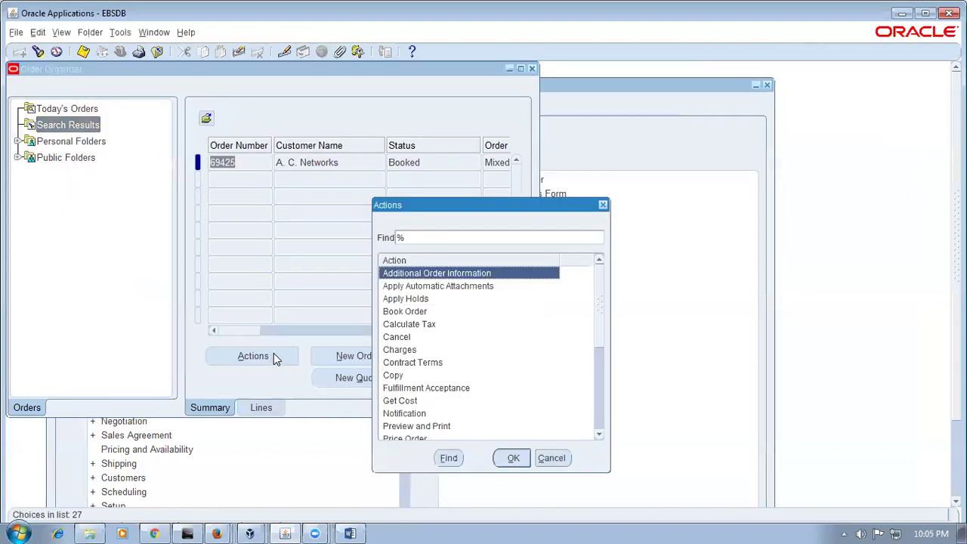
{"action": "type", "text": "c"}
{"action": "left_click", "coordinate": [379, 327]}
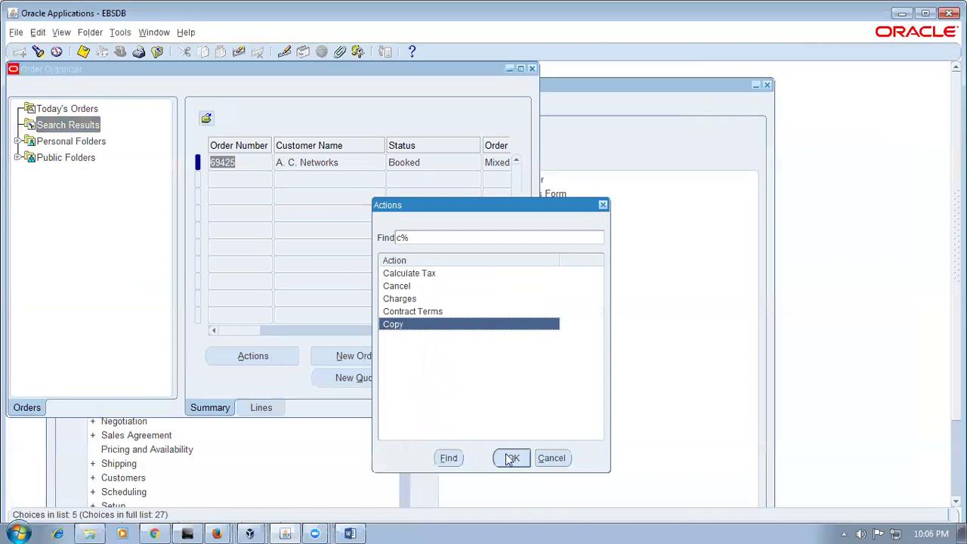
{"action": "left_click", "coordinate": [510, 458]}
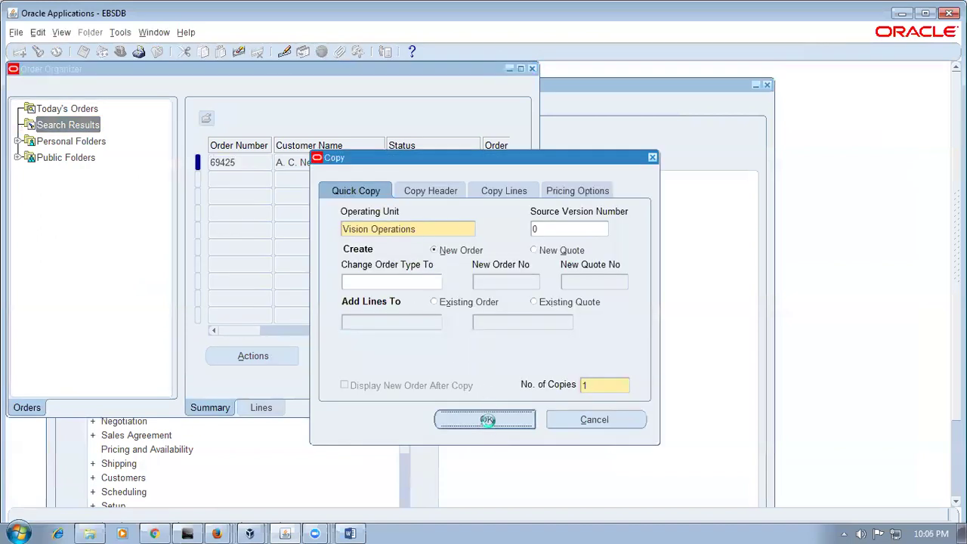
{"action": "left_click", "coordinate": [486, 420]}
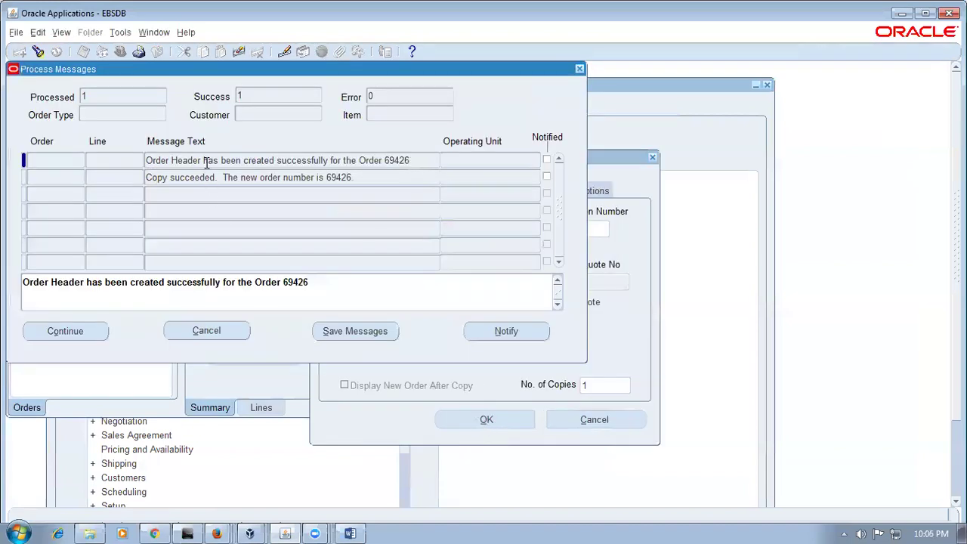
{"action": "left_click", "coordinate": [66, 330]}
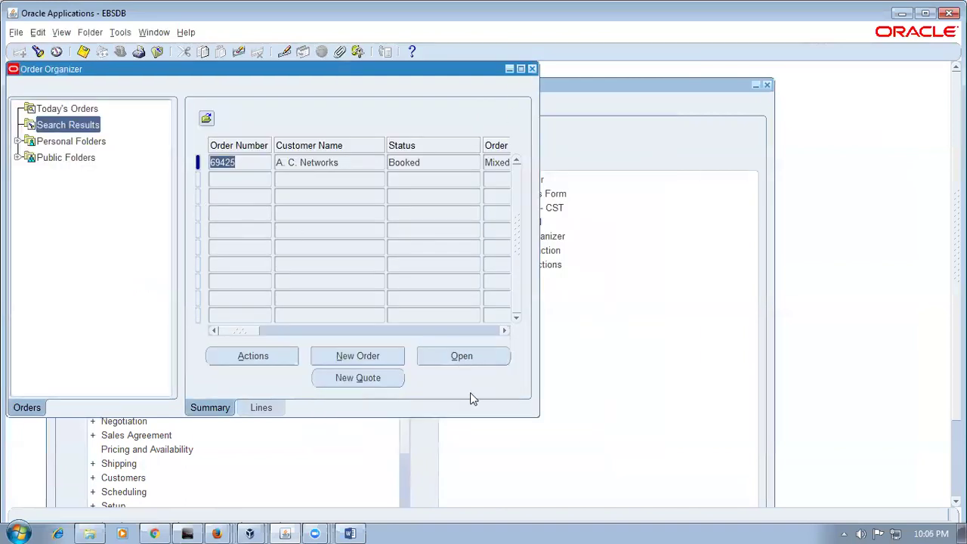
{"action": "left_click", "coordinate": [476, 361]}
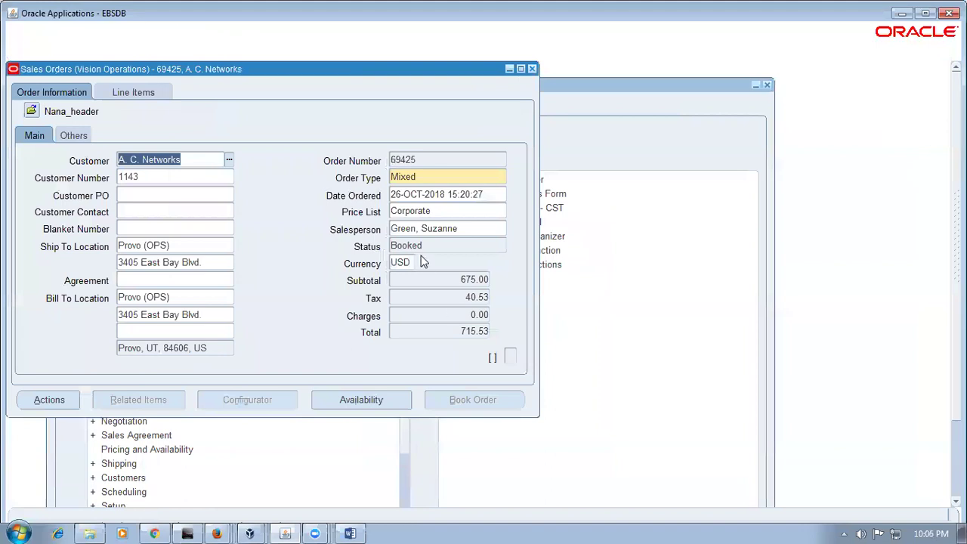
Query the Sales Orders form by order number to retrieve order 69426.
{"action": "key", "text": "F11"}
{"action": "type", "text": "69425"}
{"action": "key", "text": "ctrl+F11"}
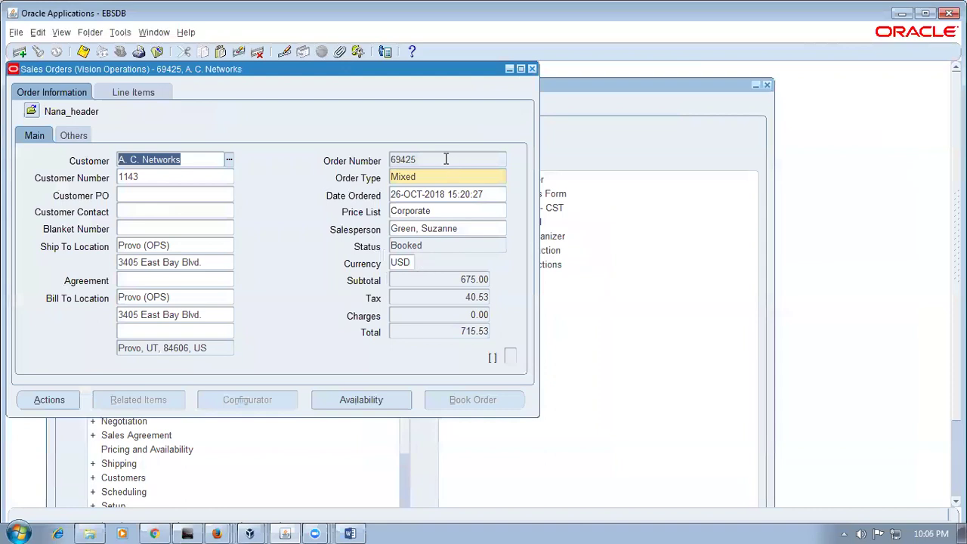
{"action": "key", "text": "F11"}
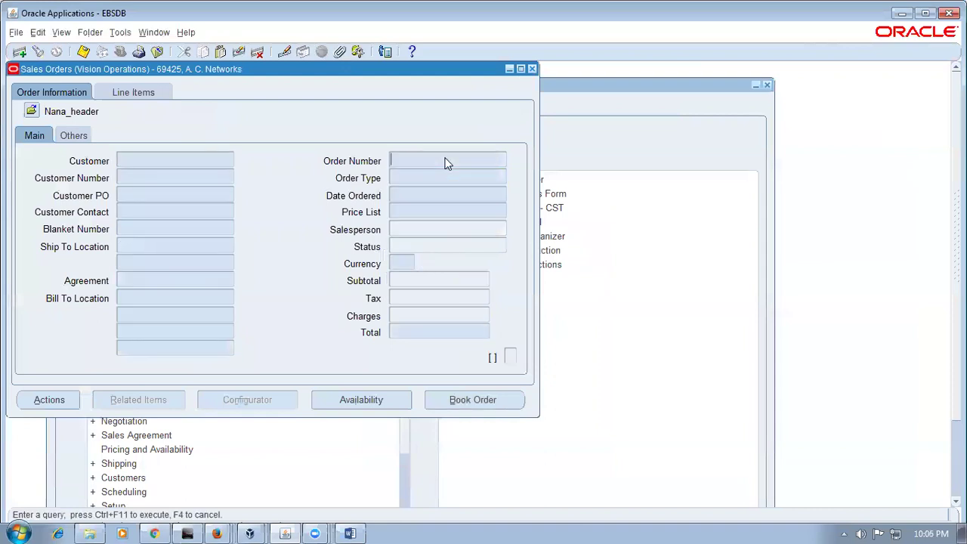
{"action": "type", "text": "69425"}
{"action": "key", "text": "ctrl+F11"}
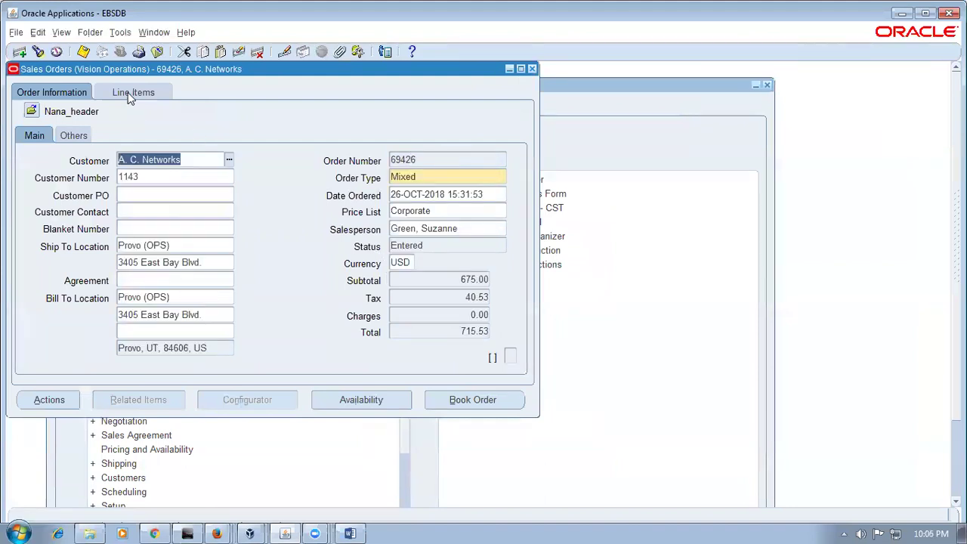
Show the Shipping details of order 69426's four lines, scrolled to the Ship Set column.
{"action": "left_click", "coordinate": [130, 94]}
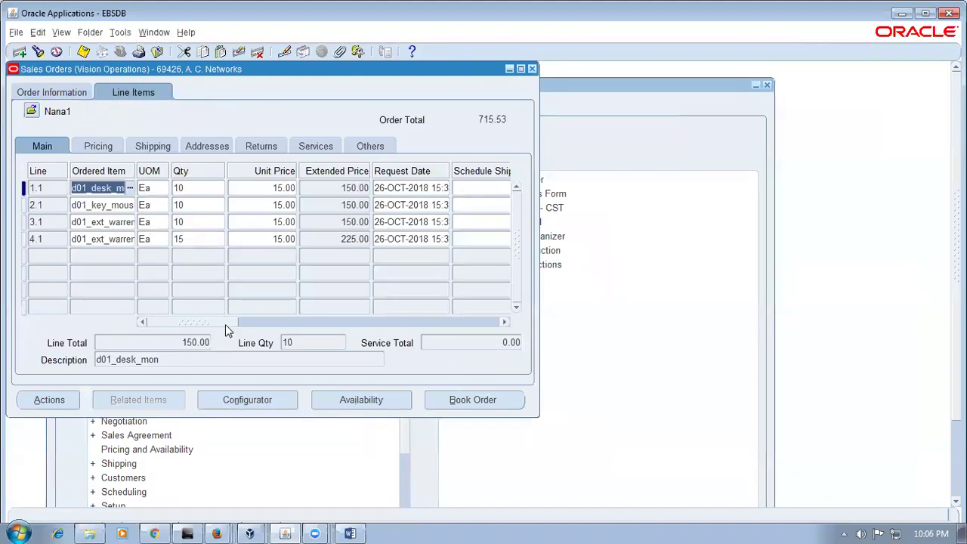
{"action": "left_click", "coordinate": [541, 134]}
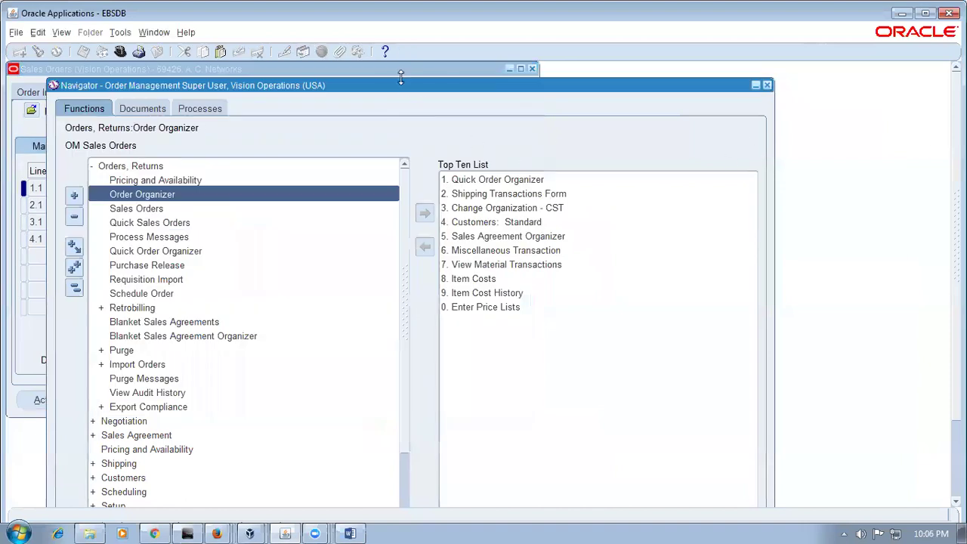
{"action": "left_click", "coordinate": [401, 70]}
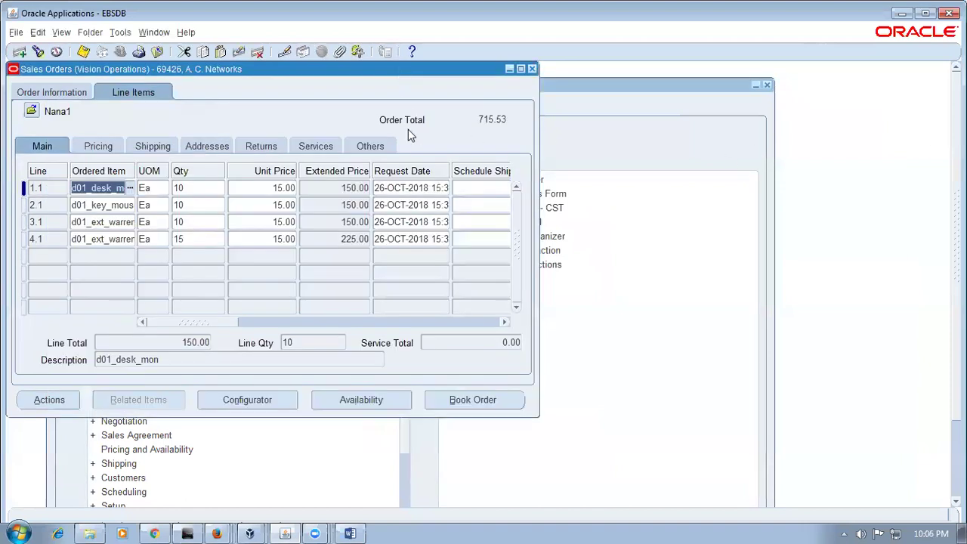
{"action": "left_click", "coordinate": [157, 145]}
{"action": "left_click_drag", "start_coordinate": [203, 325], "coordinate": [355, 184]}
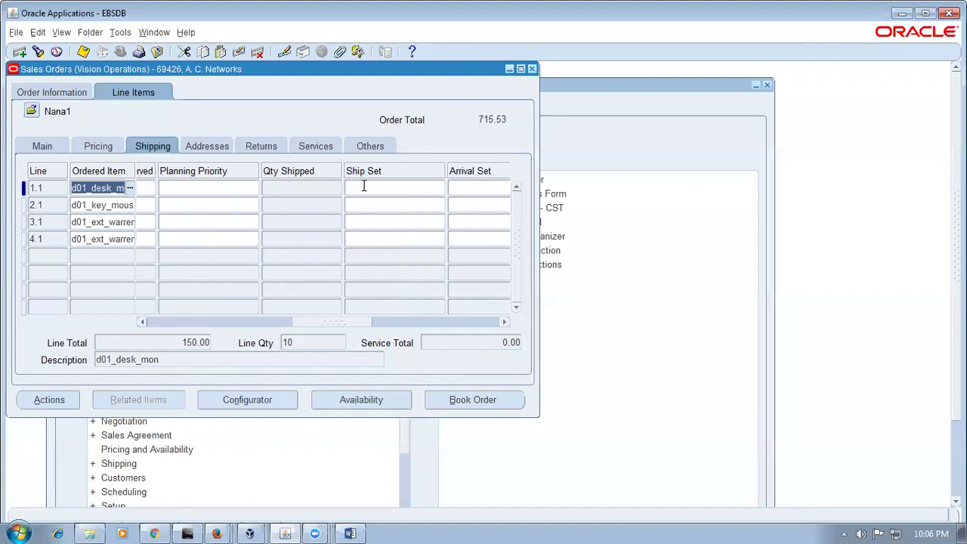
Create new ship set ss1 on line 1.1.
{"action": "left_click", "coordinate": [364, 186]}
{"action": "right_click", "coordinate": [368, 189]}
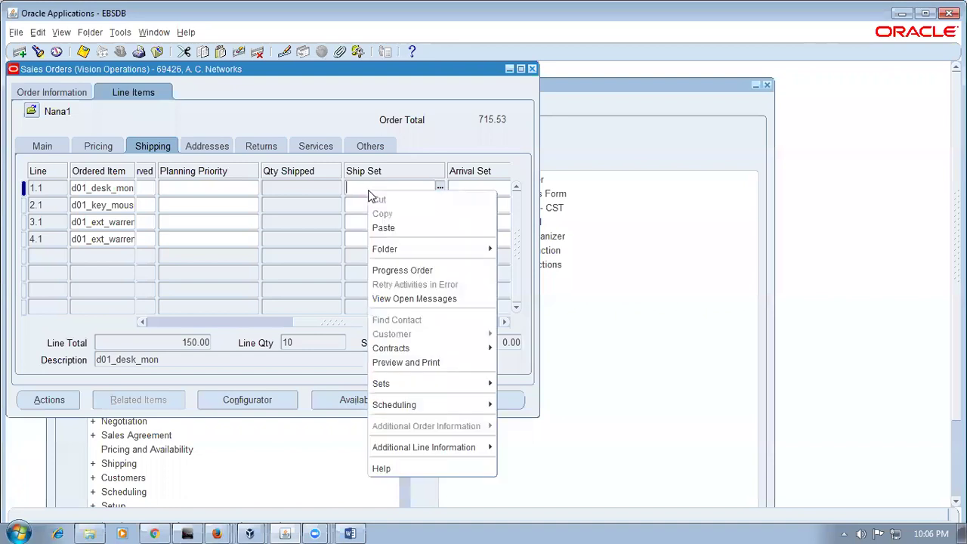
{"action": "mouse_move", "coordinate": [415, 384]}
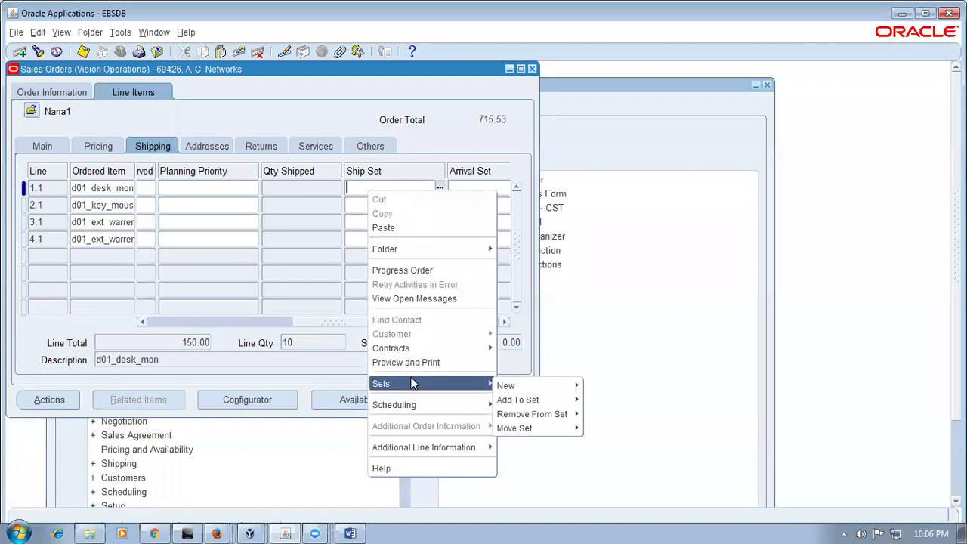
{"action": "mouse_move", "coordinate": [523, 387]}
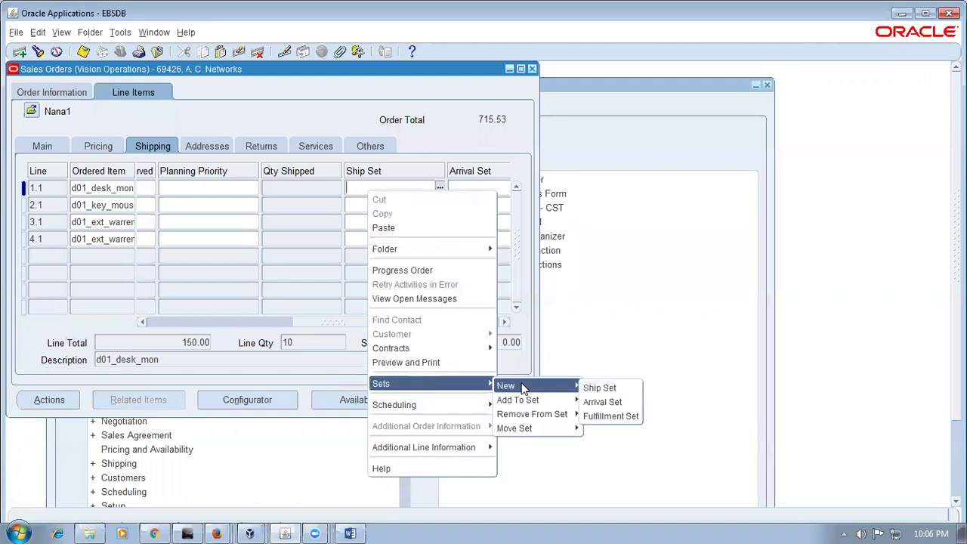
{"action": "left_click", "coordinate": [591, 390]}
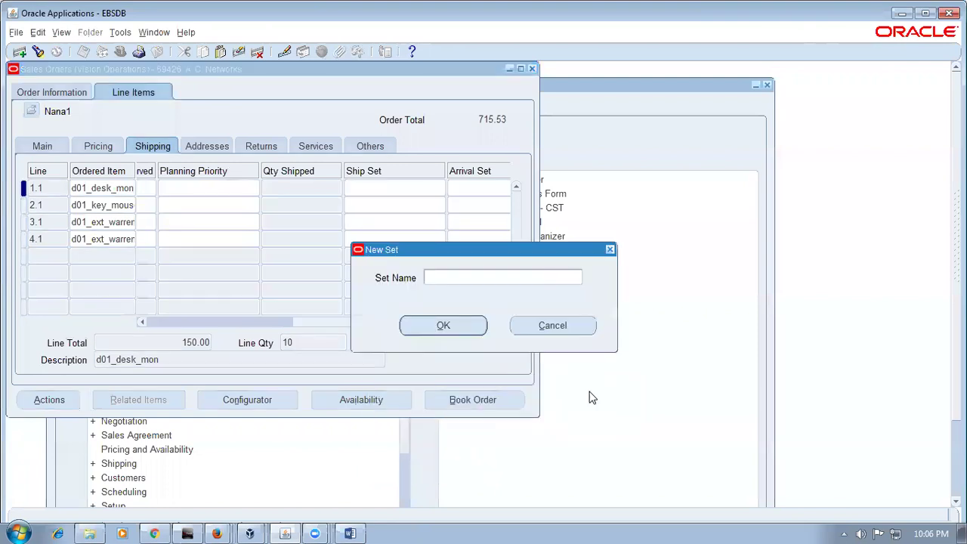
{"action": "left_click", "coordinate": [449, 326]}
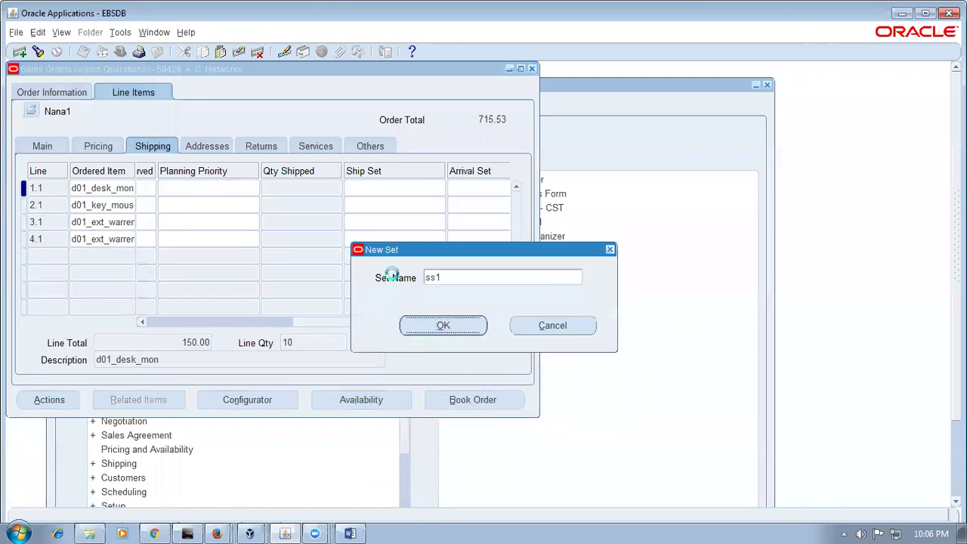
Add line 2.1 to ship set ss1.
{"action": "right_click", "coordinate": [384, 202]}
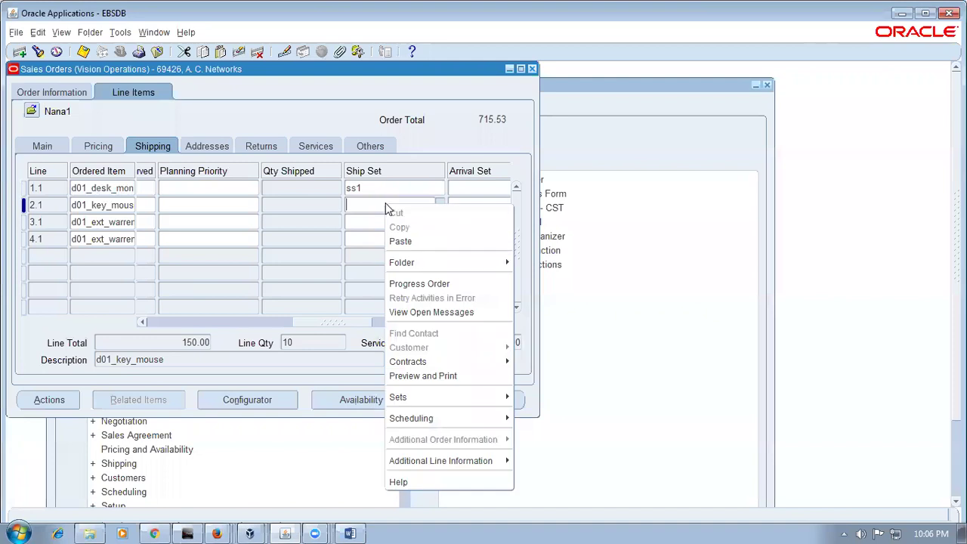
{"action": "mouse_move", "coordinate": [436, 398]}
{"action": "mouse_move", "coordinate": [533, 414]}
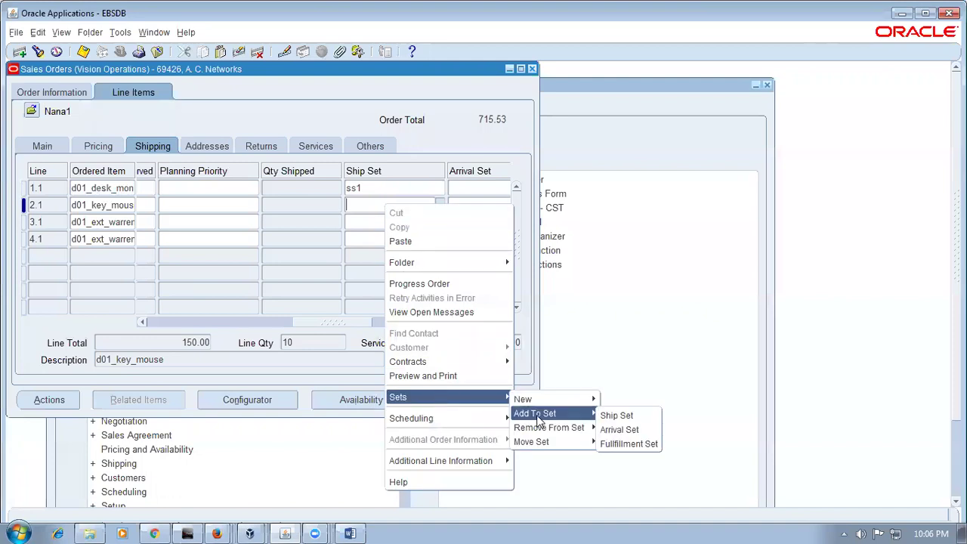
{"action": "left_click", "coordinate": [611, 417]}
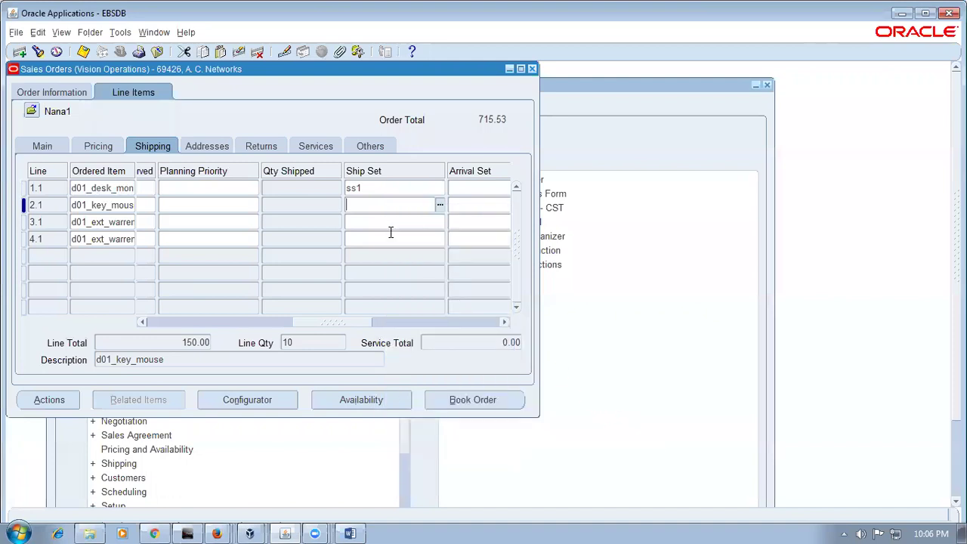
{"action": "left_click_drag", "start_coordinate": [317, 327], "coordinate": [349, 326]}
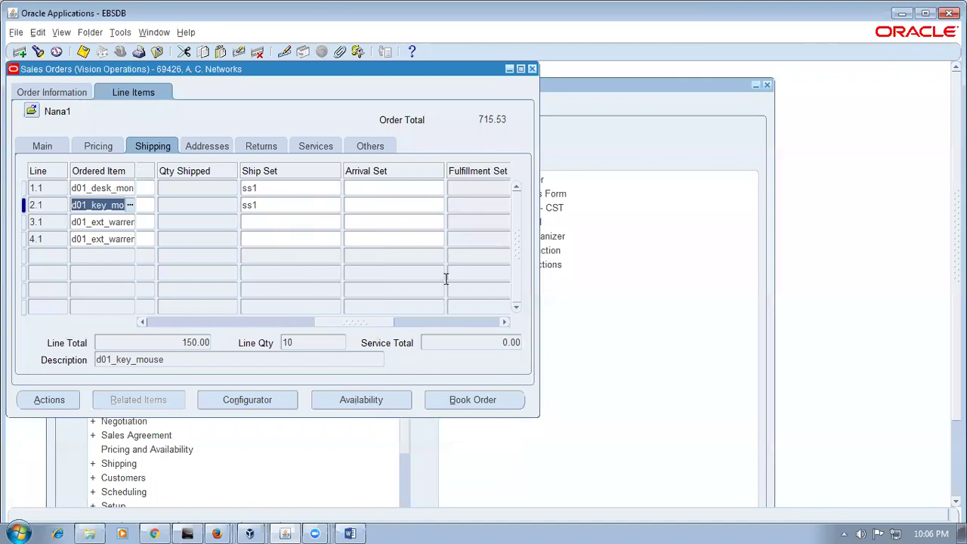
Start a new fulfillment set on line 1.1.
{"action": "left_click", "coordinate": [476, 190]}
{"action": "right_click", "coordinate": [460, 188]}
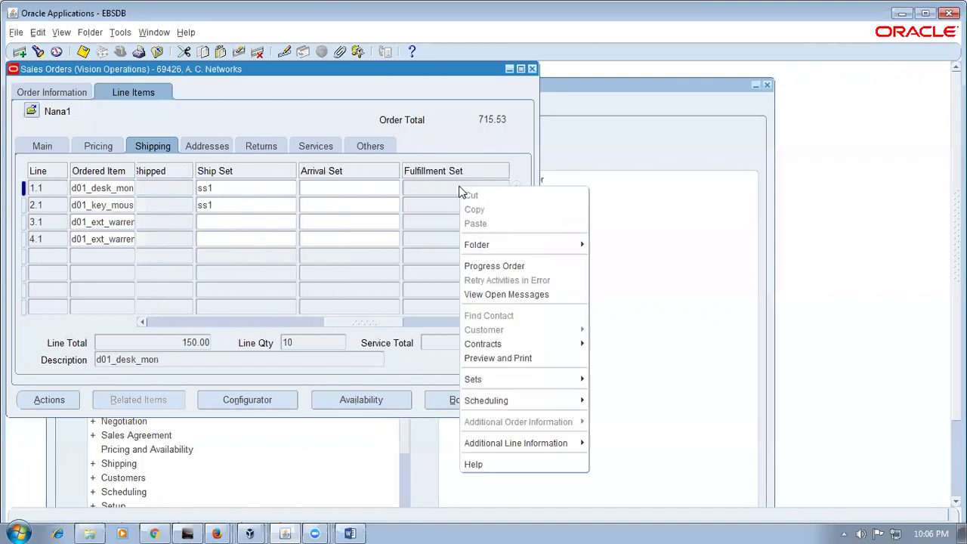
{"action": "mouse_move", "coordinate": [505, 382]}
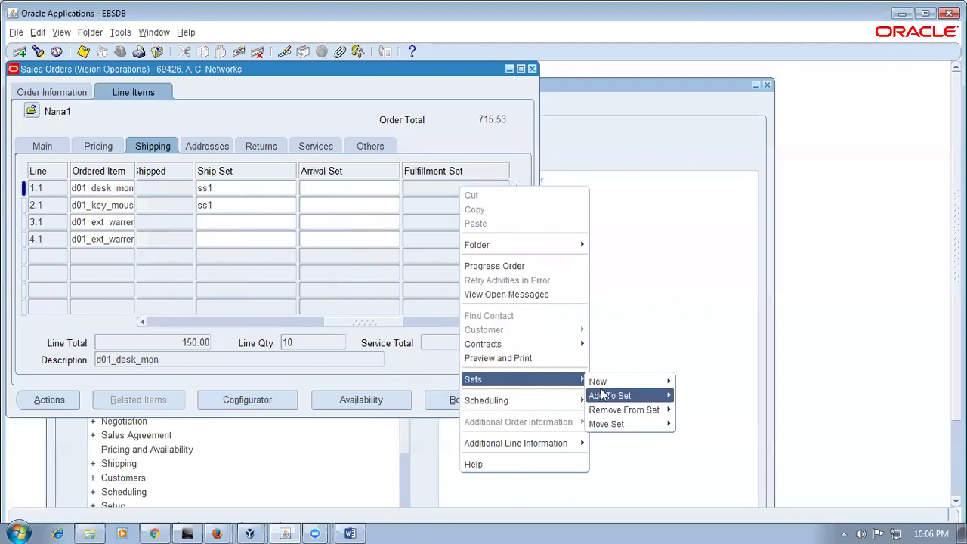
{"action": "mouse_move", "coordinate": [608, 384]}
{"action": "left_click", "coordinate": [695, 412]}
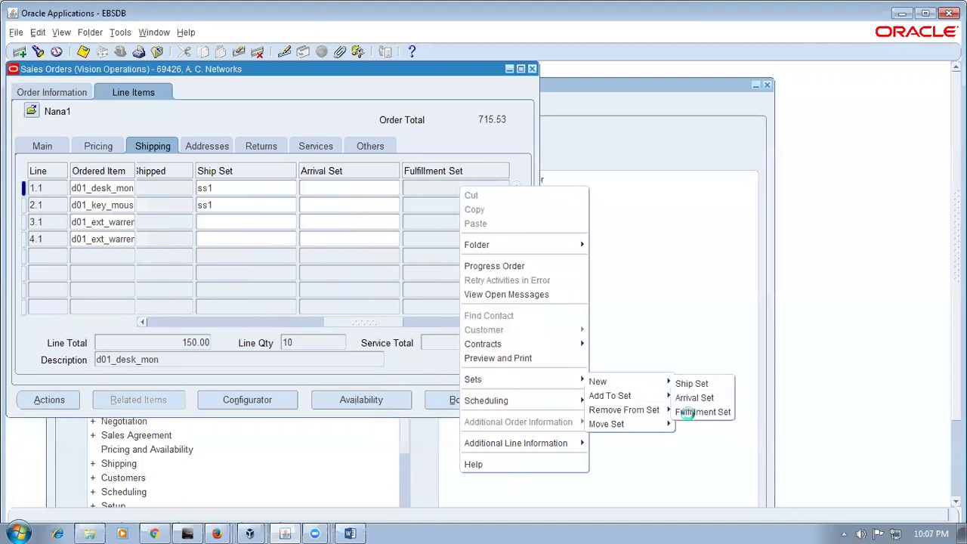
Name the fulfillment set fs1 and add line 3.1 to it.
{"action": "type", "text": "fs1"}
{"action": "key", "text": "Return"}
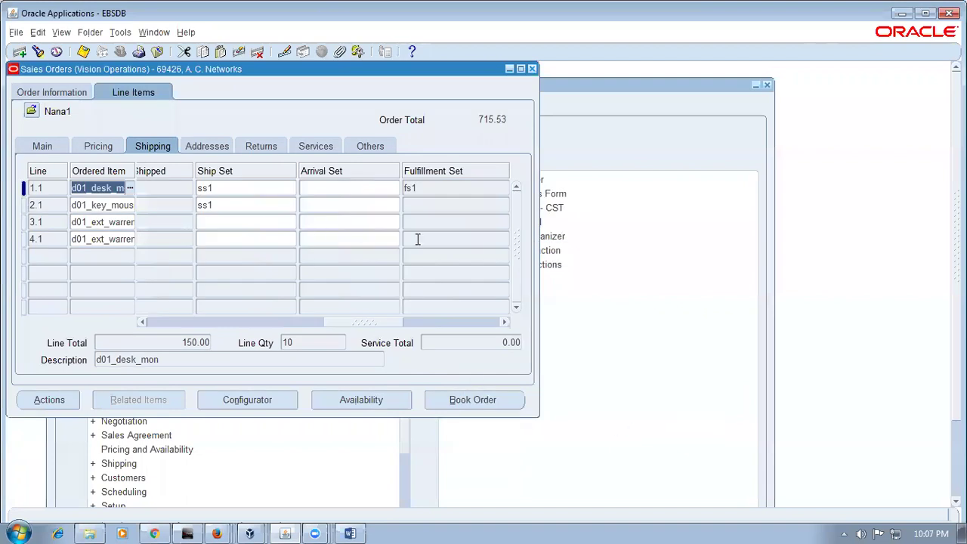
{"action": "left_click", "coordinate": [439, 223]}
{"action": "right_click", "coordinate": [437, 222]}
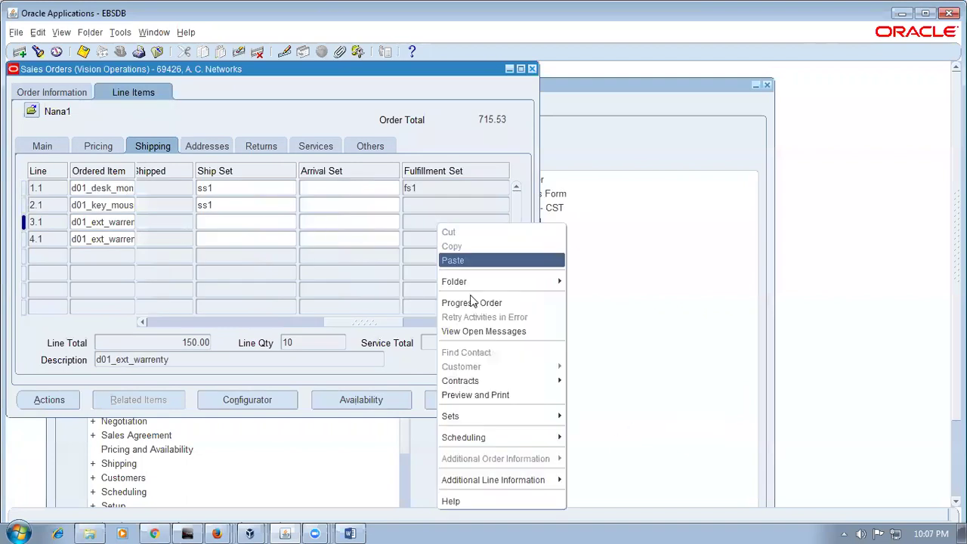
{"action": "mouse_move", "coordinate": [482, 420]}
{"action": "mouse_move", "coordinate": [584, 432]}
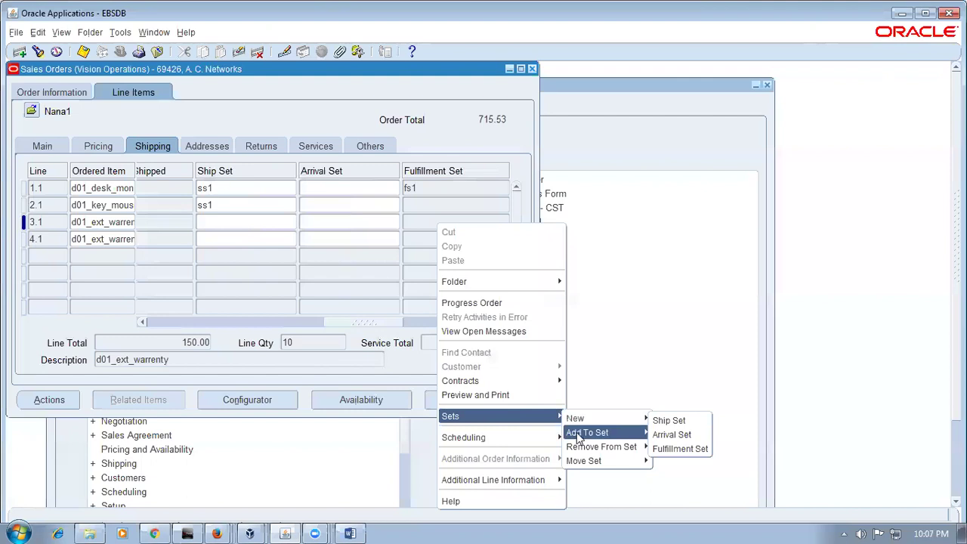
{"action": "left_click", "coordinate": [668, 464]}
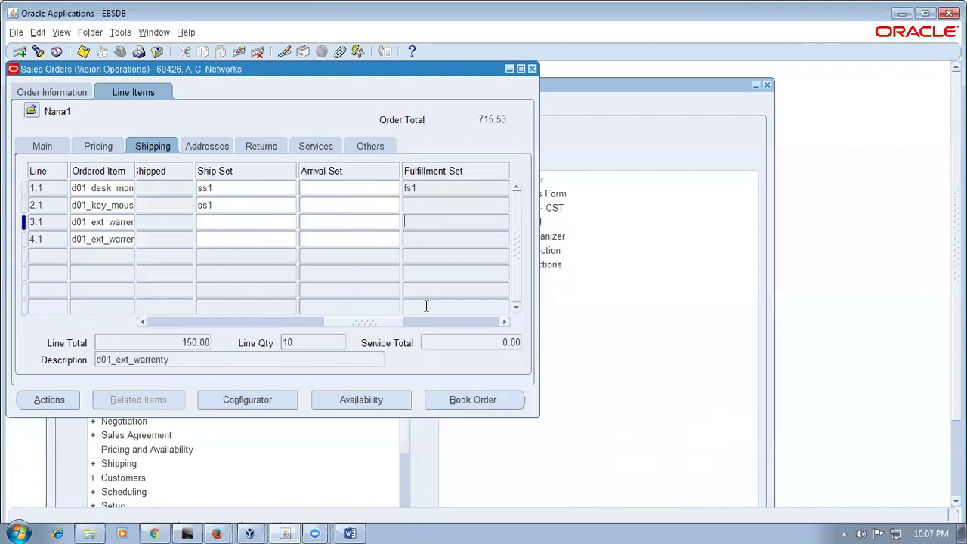
Save order 69426 with Ctrl+S.
{"action": "left_click", "coordinate": [130, 204]}
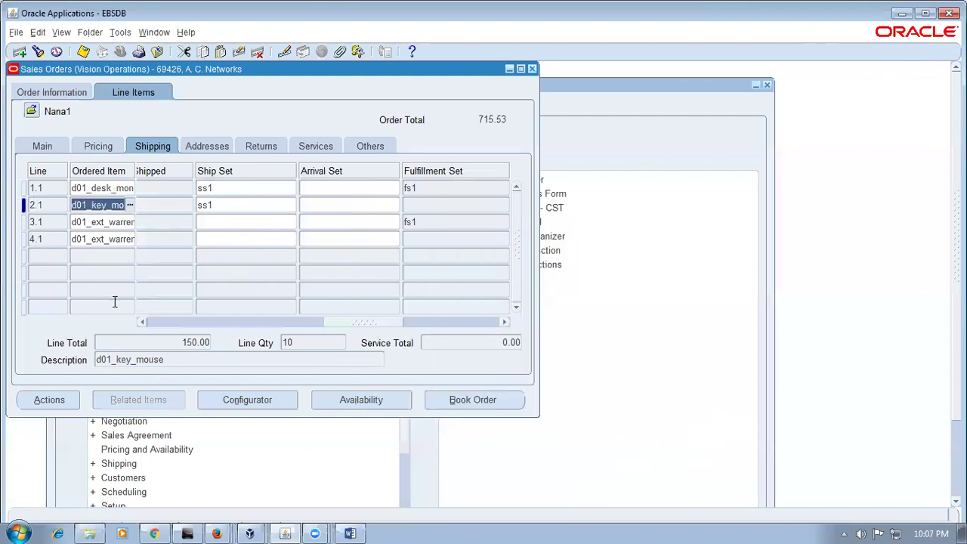
{"action": "left_click_drag", "start_coordinate": [340, 321], "coordinate": [245, 313]}
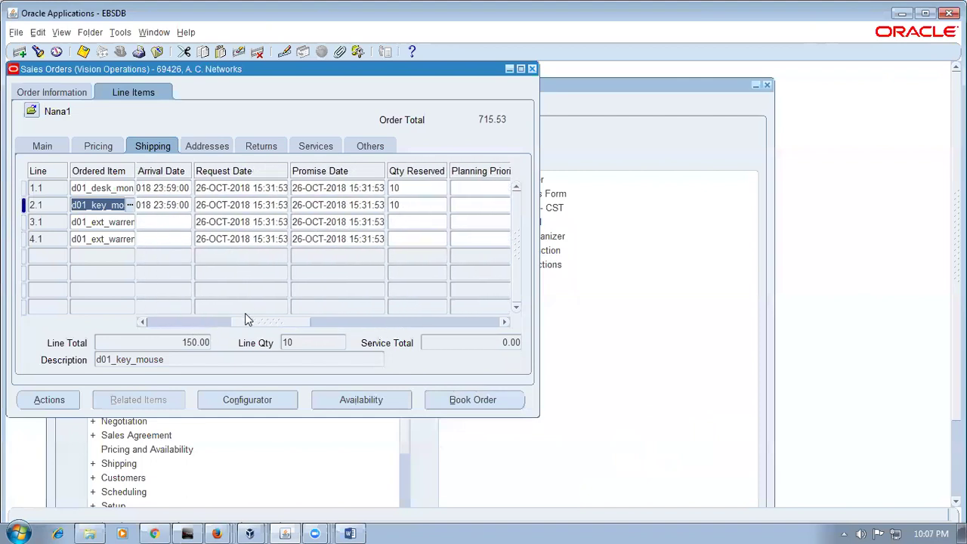
{"action": "key", "text": "ctrl+s"}
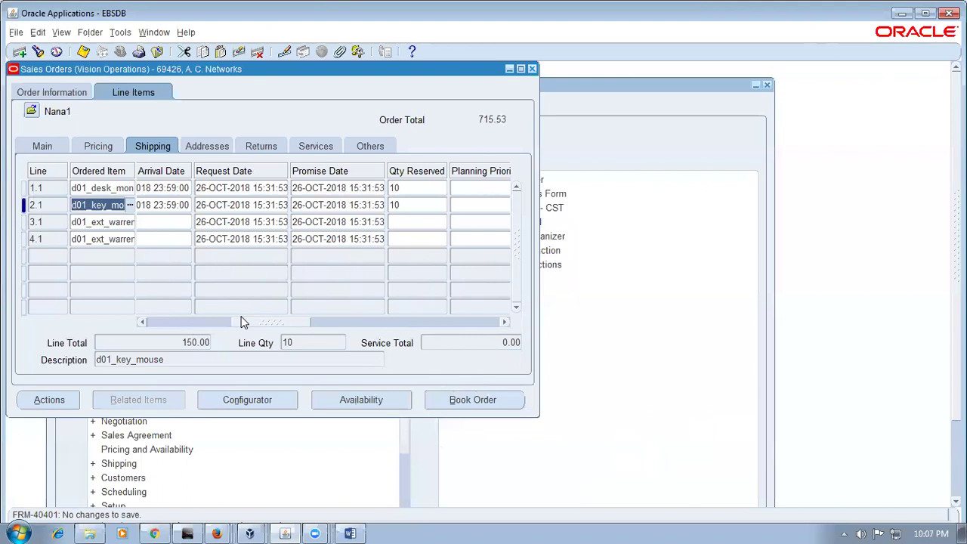
{"action": "left_click", "coordinate": [113, 188]}
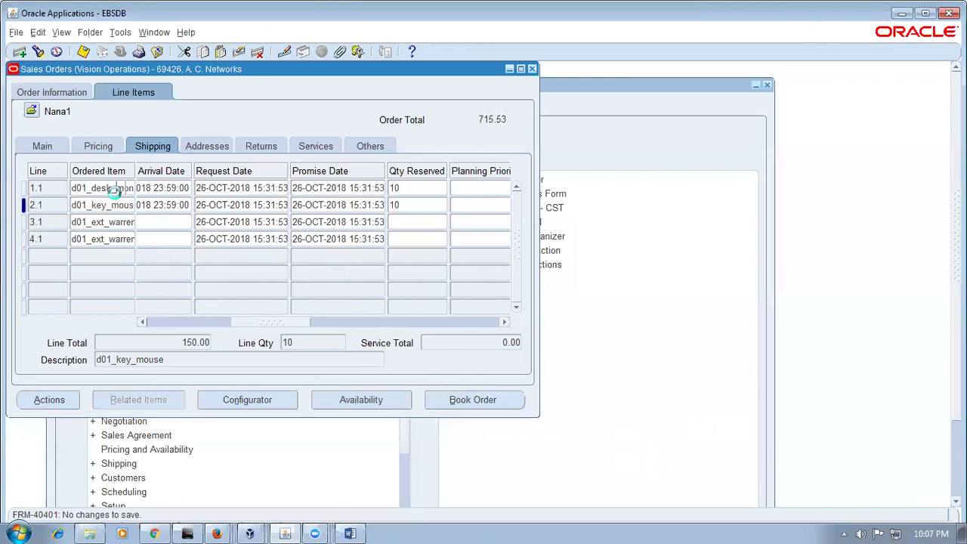
Book order 69426 and check that lines 1.1 and 2.1 show ship set ss1.
{"action": "left_click", "coordinate": [503, 401]}
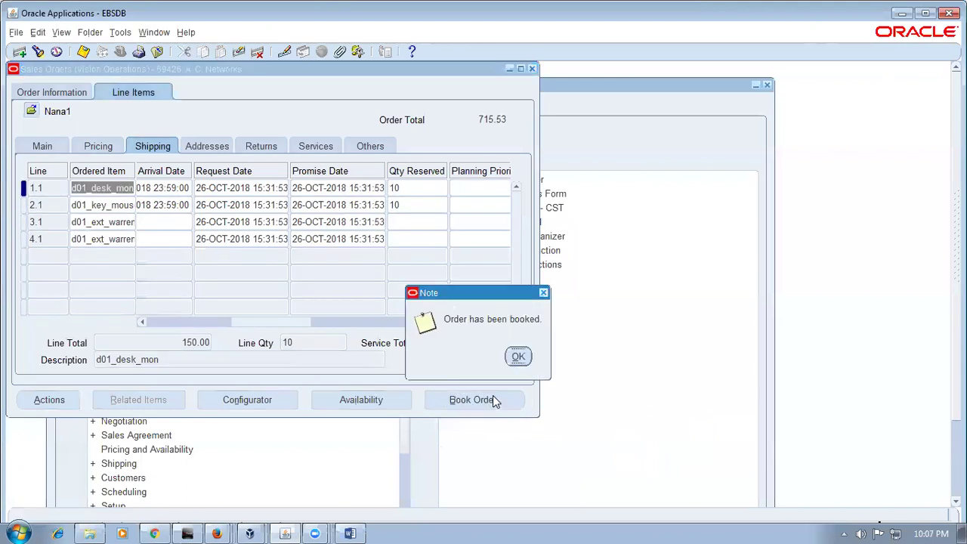
{"action": "left_click", "coordinate": [508, 361]}
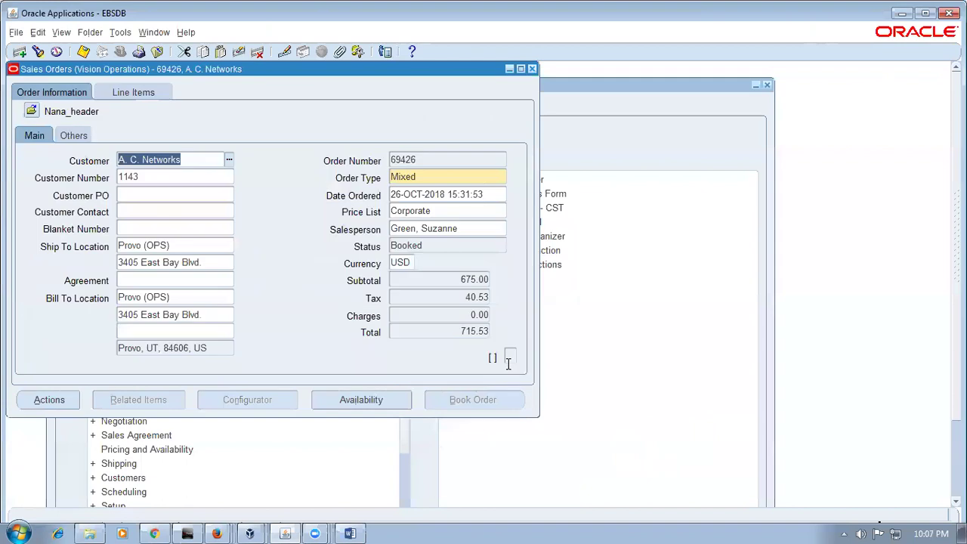
{"action": "left_click", "coordinate": [143, 92]}
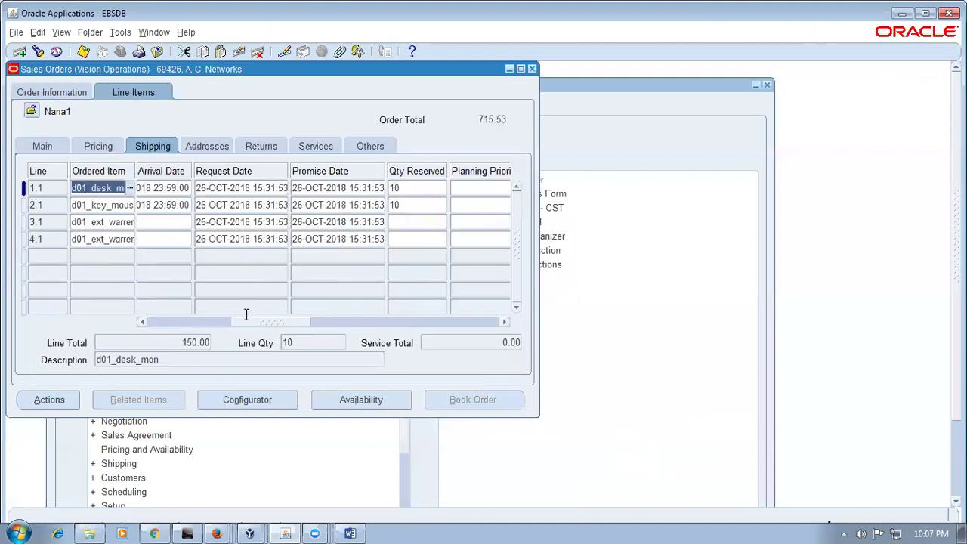
{"action": "left_click_drag", "start_coordinate": [247, 324], "coordinate": [333, 336]}
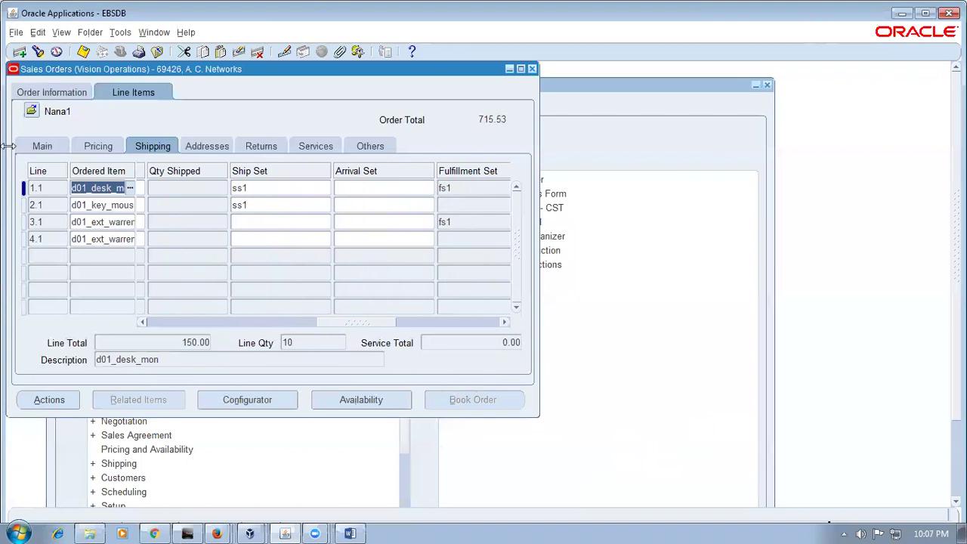
Return to the order header and switch to the Navigator window.
{"action": "left_click", "coordinate": [47, 91]}
{"action": "left_click", "coordinate": [448, 164]}
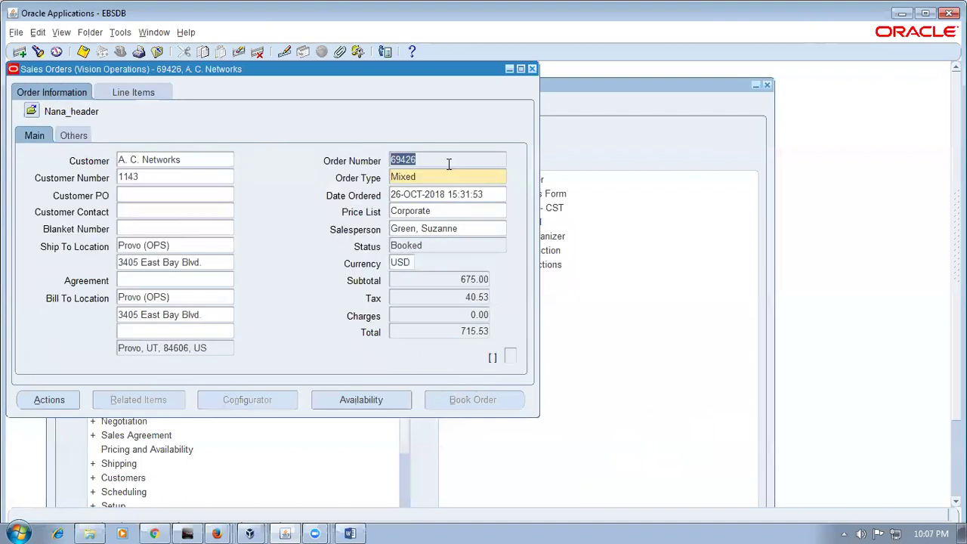
{"action": "left_click", "coordinate": [154, 32]}
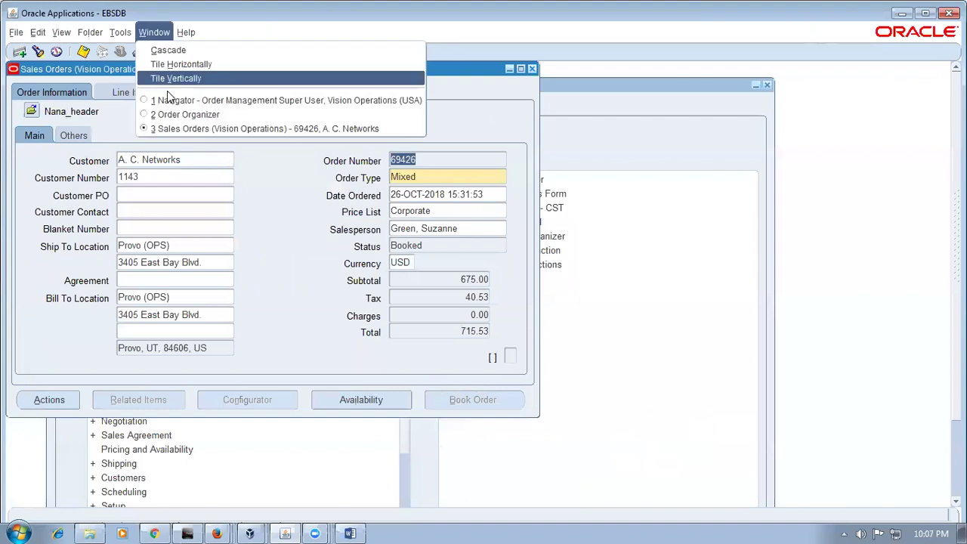
{"action": "left_click", "coordinate": [169, 99]}
Open Shipping Transactions and find order 69426's lines, leaving Line Status blank.
{"action": "left_click", "coordinate": [74, 288]}
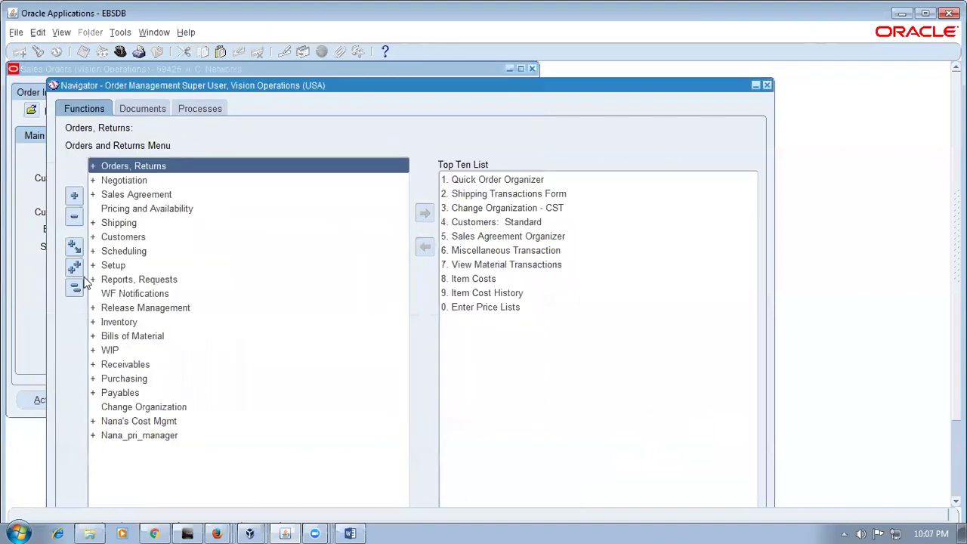
{"action": "double_click", "coordinate": [132, 223]}
{"action": "double_click", "coordinate": [135, 251]}
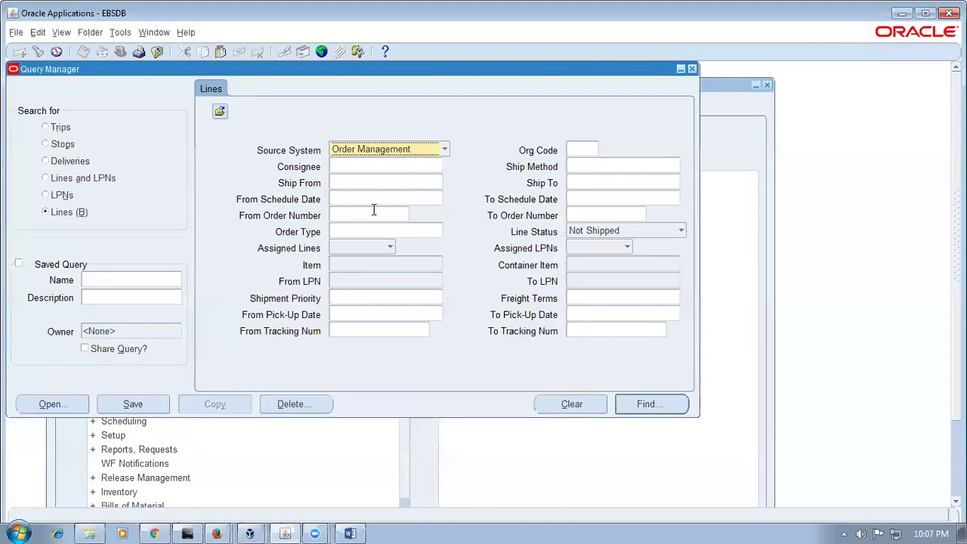
{"action": "left_click", "coordinate": [378, 215]}
{"action": "type", "text": "69426"}
{"action": "key", "text": "Tab"}
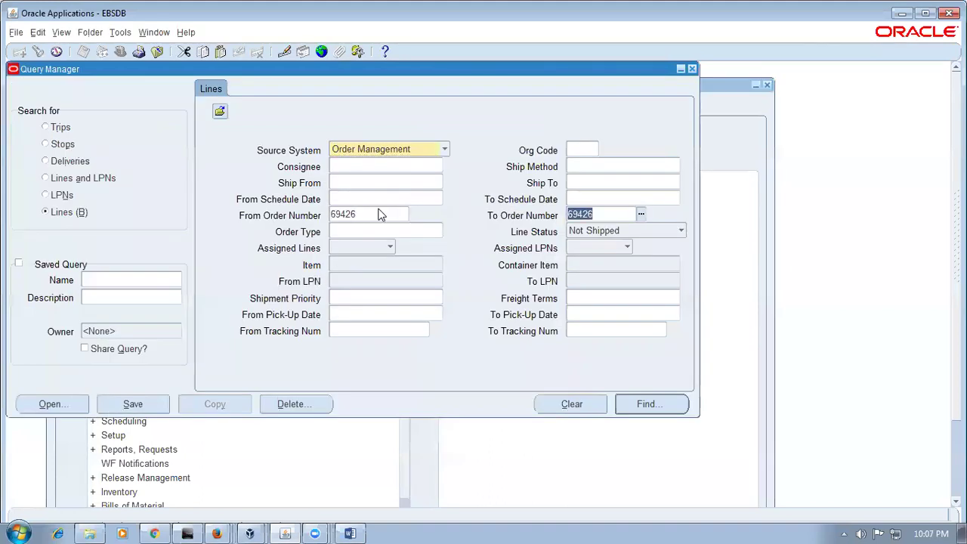
{"action": "left_click", "coordinate": [662, 233]}
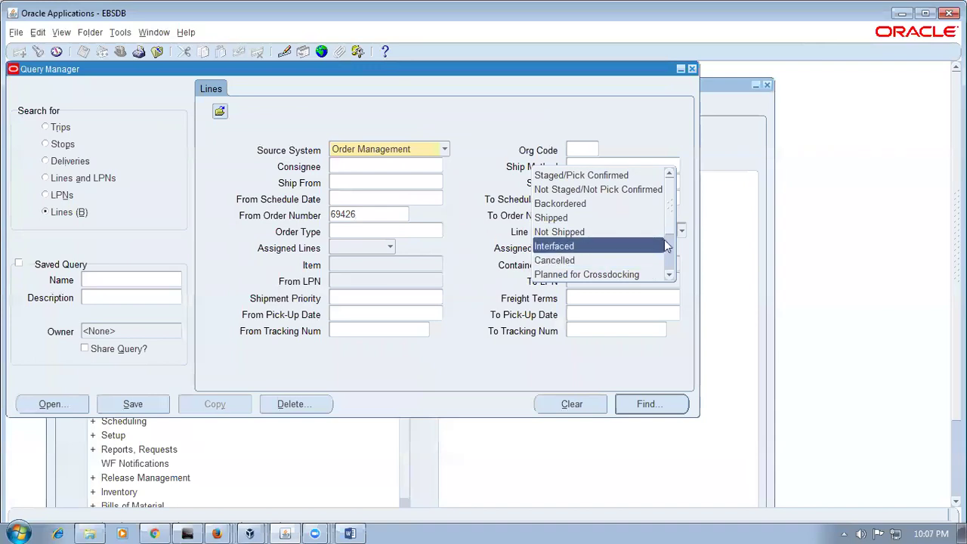
{"action": "scroll", "coordinate": [672, 253], "scroll_direction": "down", "scroll_amount": 3}
{"action": "left_click", "coordinate": [659, 273]}
{"action": "left_click", "coordinate": [641, 404]}
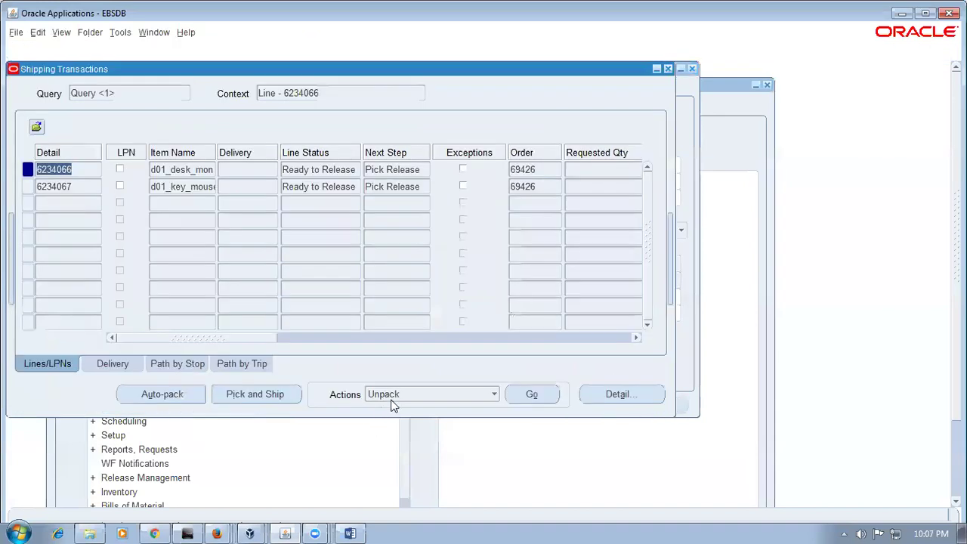
Launch Pick Release for line 6234066 and acknowledge the request message.
{"action": "left_click", "coordinate": [392, 395]}
{"action": "key", "text": "Home"}
{"action": "key", "text": "Return"}
{"action": "key", "text": "alt+g"}
{"action": "key", "text": "Return"}
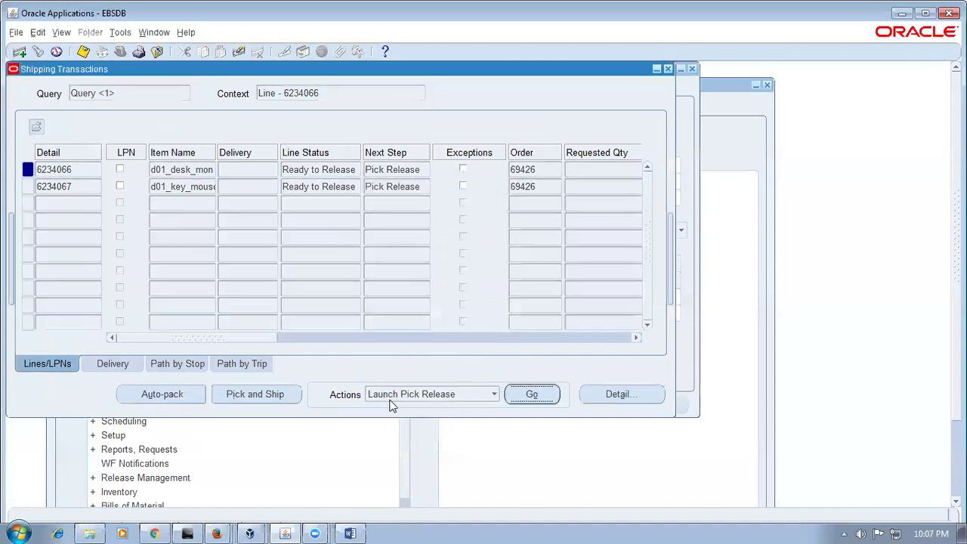
Check the concurrent requests list, then refresh line 6234066 to show its Staged status.
{"action": "key", "text": "alt+v"}
{"action": "key", "text": "r"}
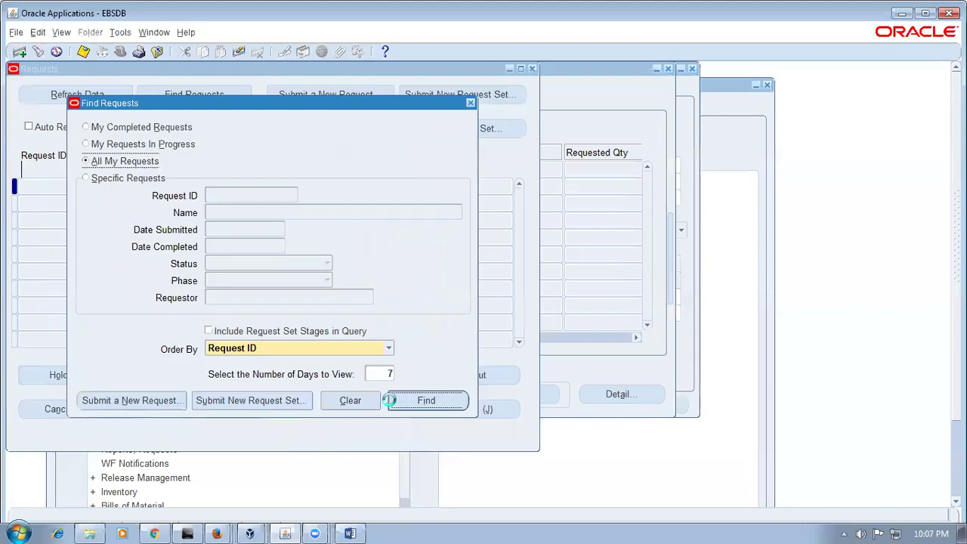
{"action": "key", "text": "Return"}
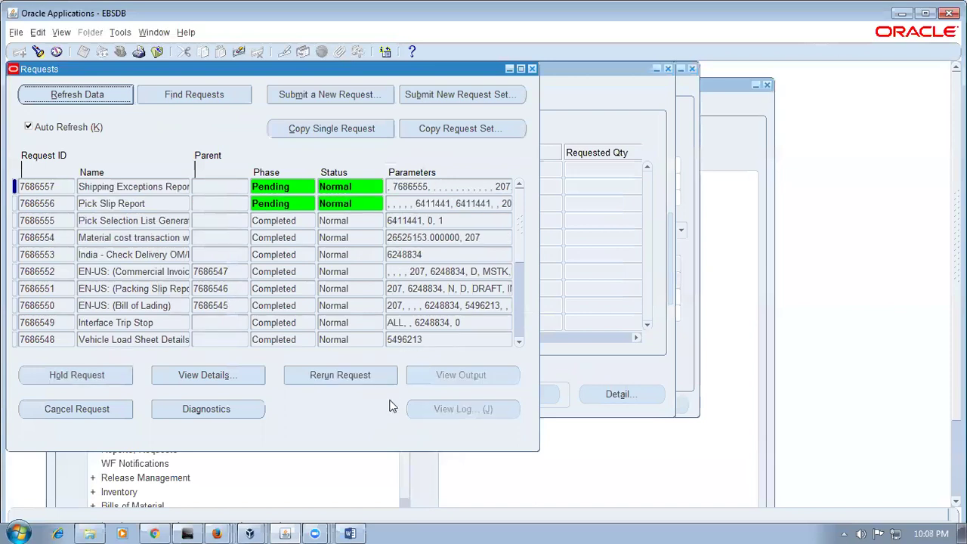
{"action": "key", "text": "ctrl+F4"}
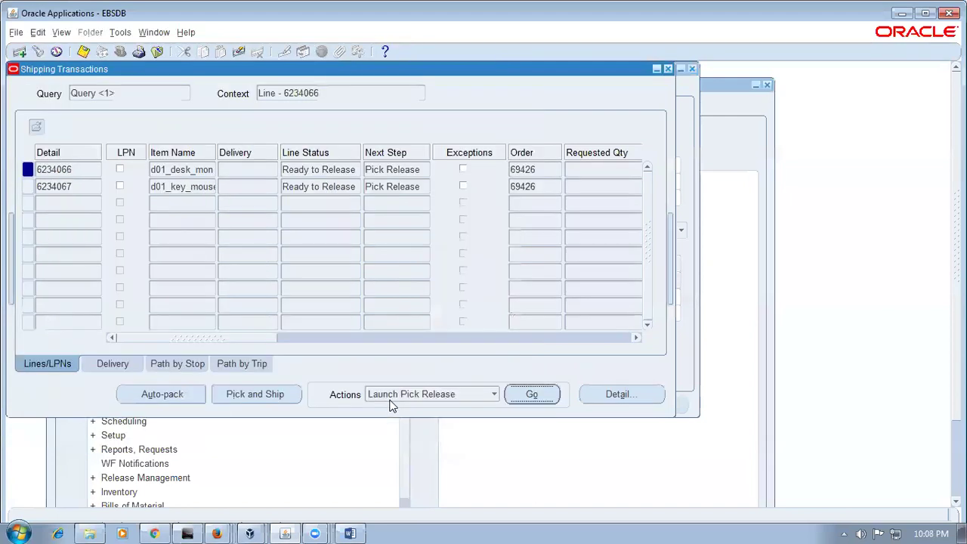
{"action": "left_click_drag", "start_coordinate": [282, 170], "coordinate": [323, 173]}
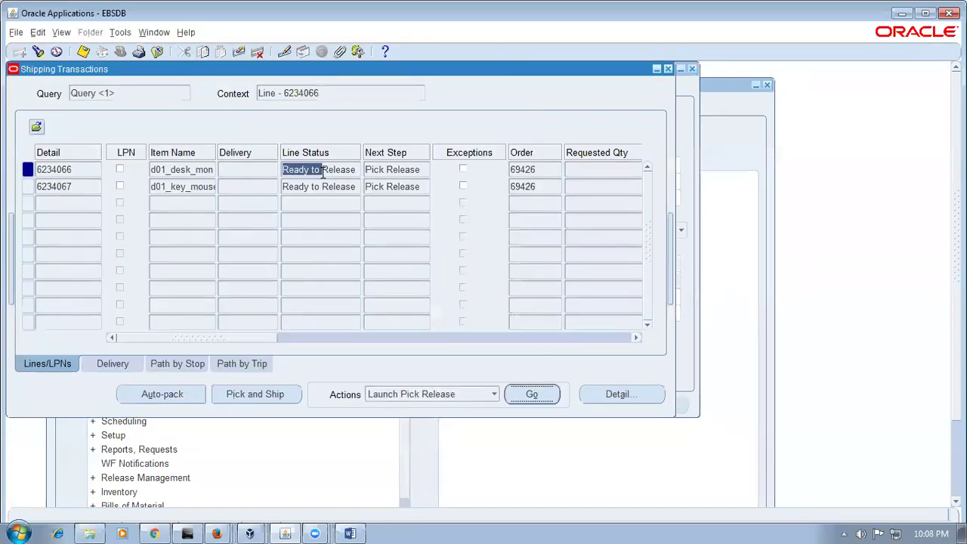
{"action": "left_click", "coordinate": [322, 172]}
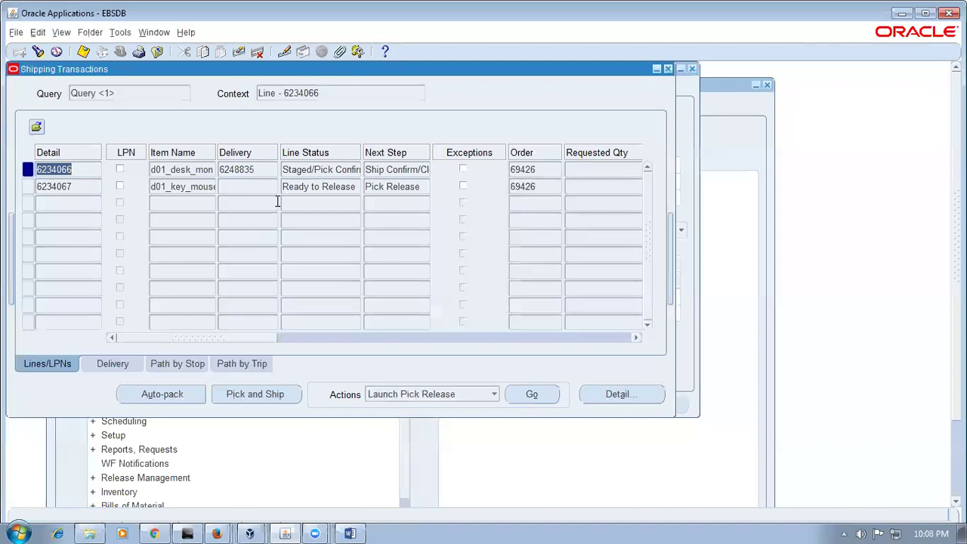
Launch Pick Release for line 6234067 and view its pending request.
{"action": "left_click", "coordinate": [87, 184]}
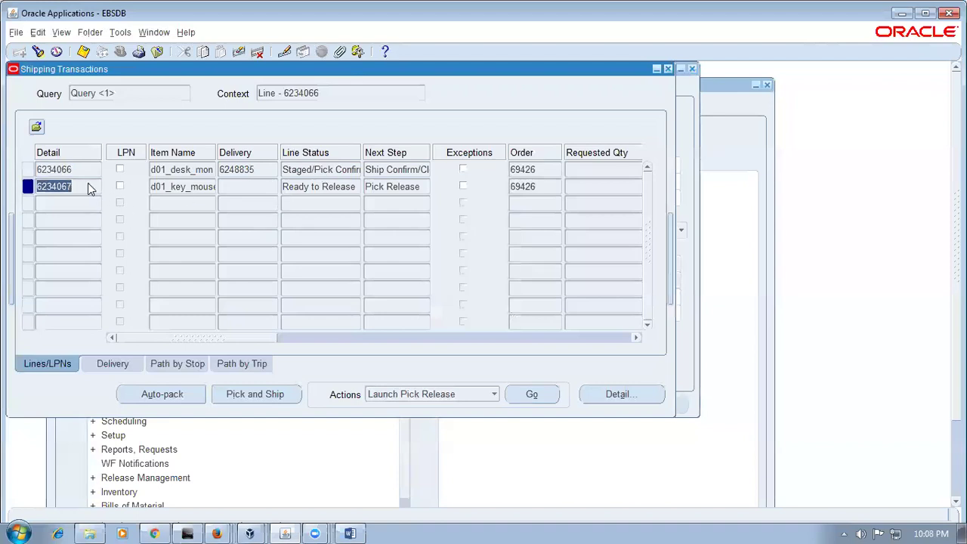
{"action": "left_click", "coordinate": [529, 395]}
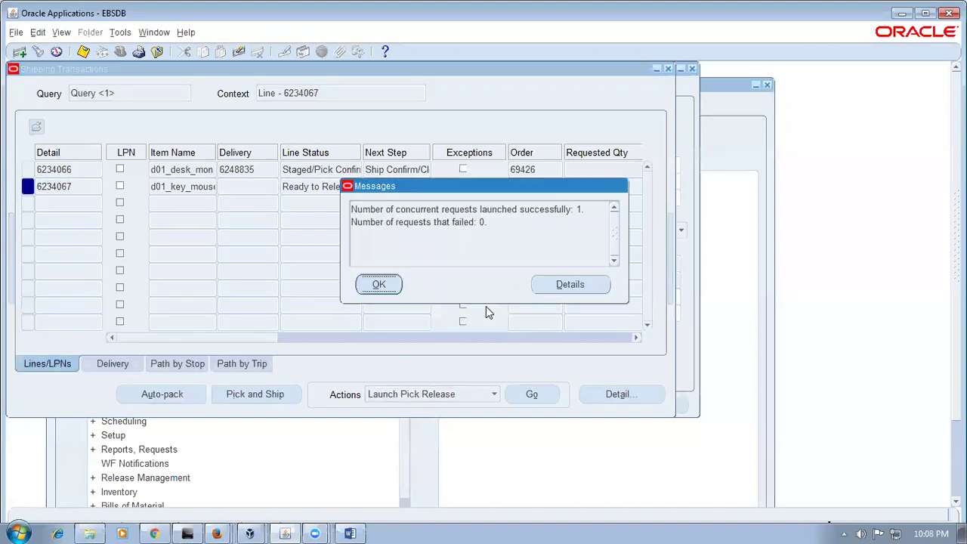
{"action": "left_click", "coordinate": [393, 284]}
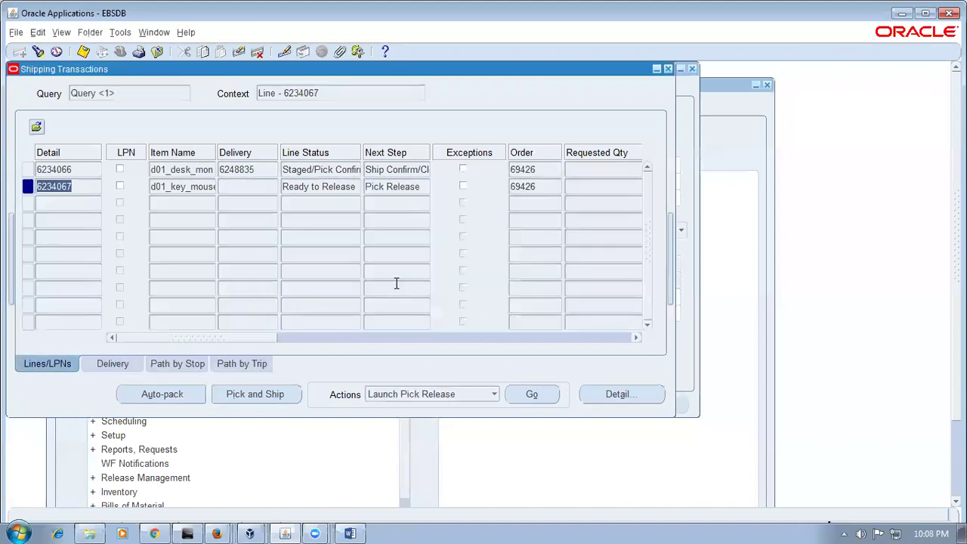
{"action": "key", "text": "alt+v"}
{"action": "key", "text": "r"}
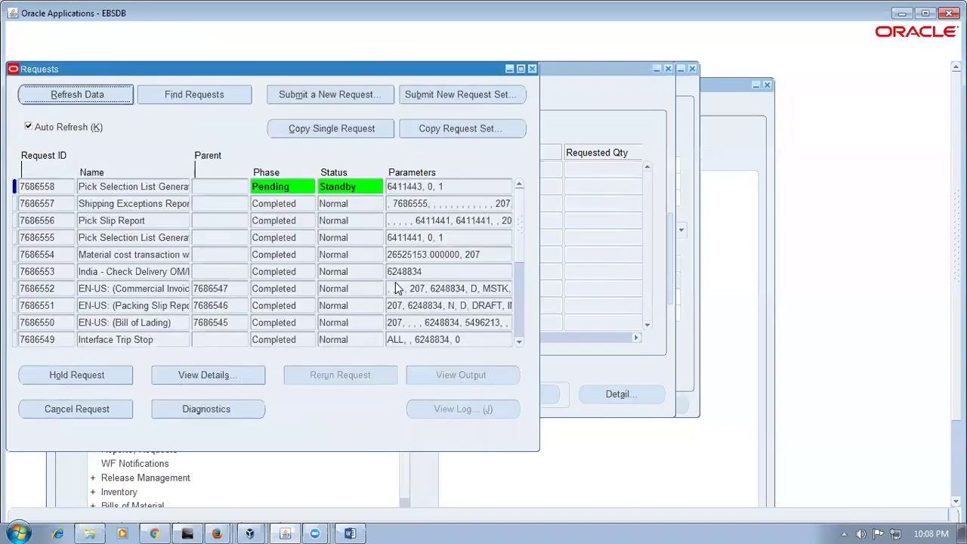
{"action": "left_click", "coordinate": [532, 69]}
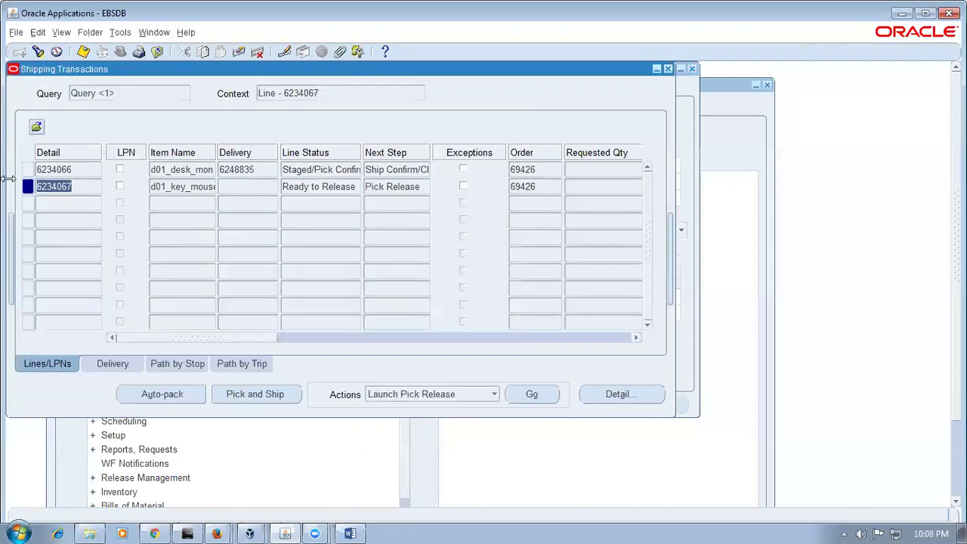
Recheck recent concurrent requests and re-query the shipping lines to refresh their statuses.
{"action": "left_click", "coordinate": [72, 170]}
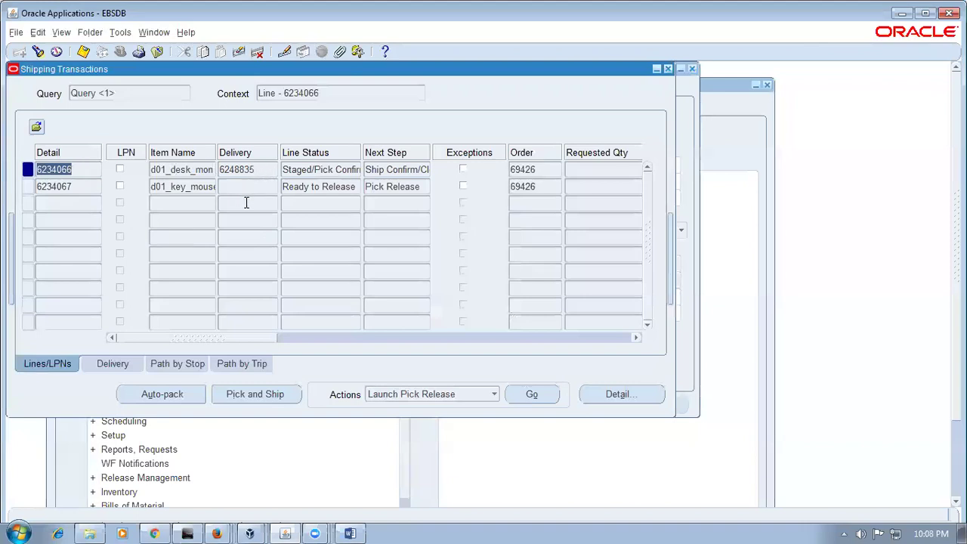
{"action": "key", "text": "alt+v"}
{"action": "key", "text": "r"}
{"action": "key", "text": "Return"}
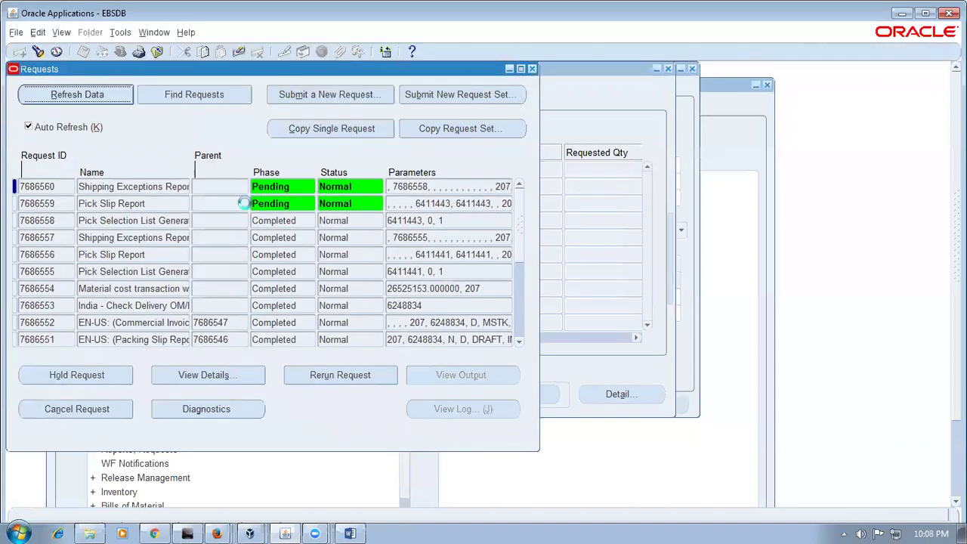
{"action": "key", "text": "F4"}
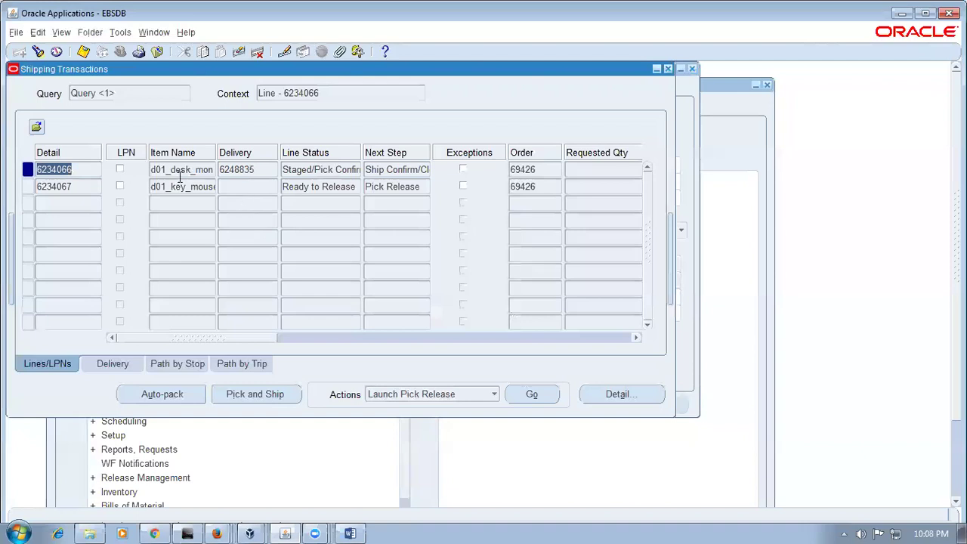
{"action": "left_click", "coordinate": [178, 186]}
{"action": "key", "text": "ctrl+F11"}
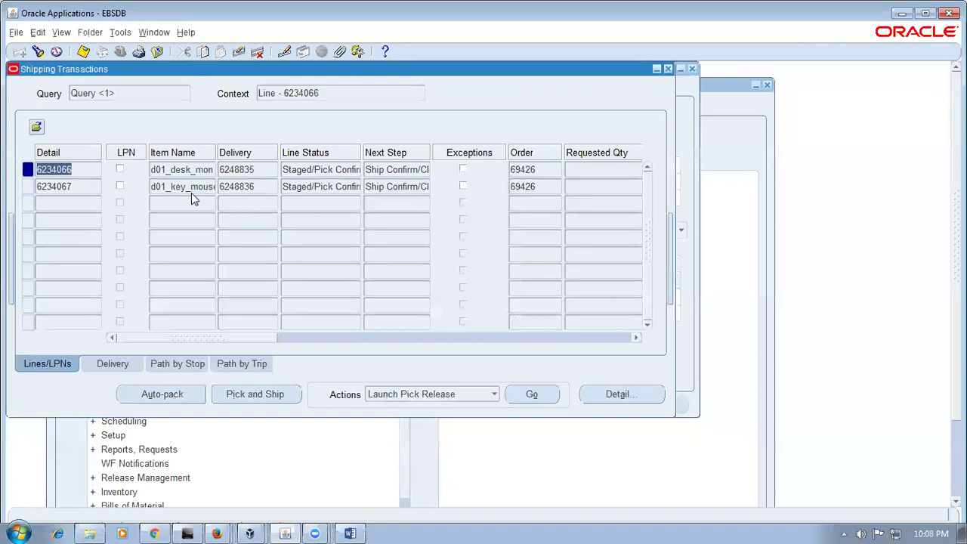
Ship confirm delivery 6248835 and open the incomplete ship set error details.
{"action": "left_click", "coordinate": [259, 172]}
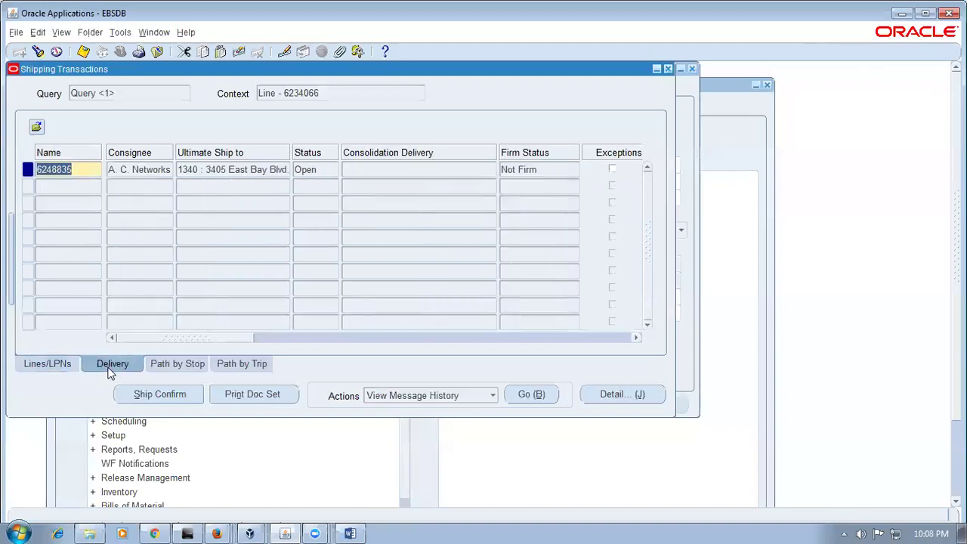
{"action": "left_click", "coordinate": [147, 392]}
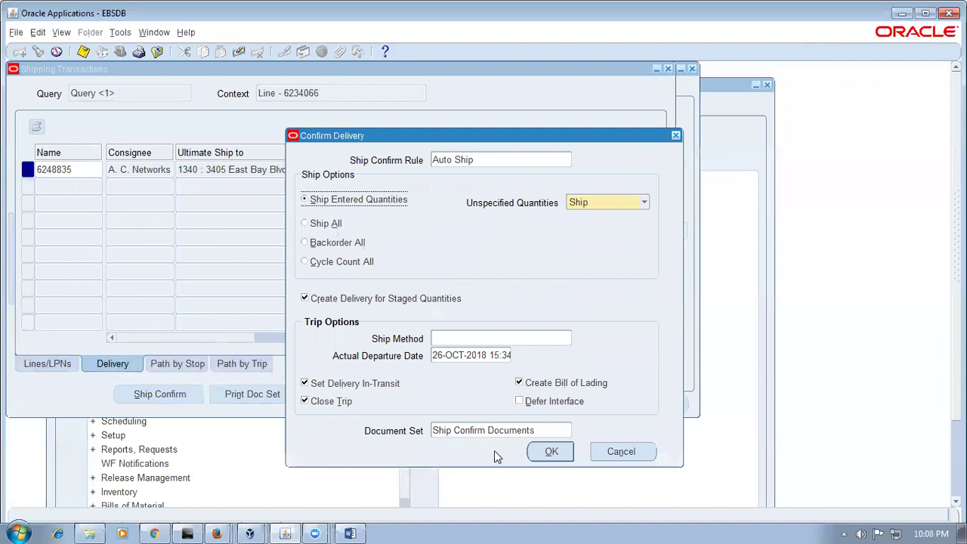
{"action": "left_click", "coordinate": [551, 452]}
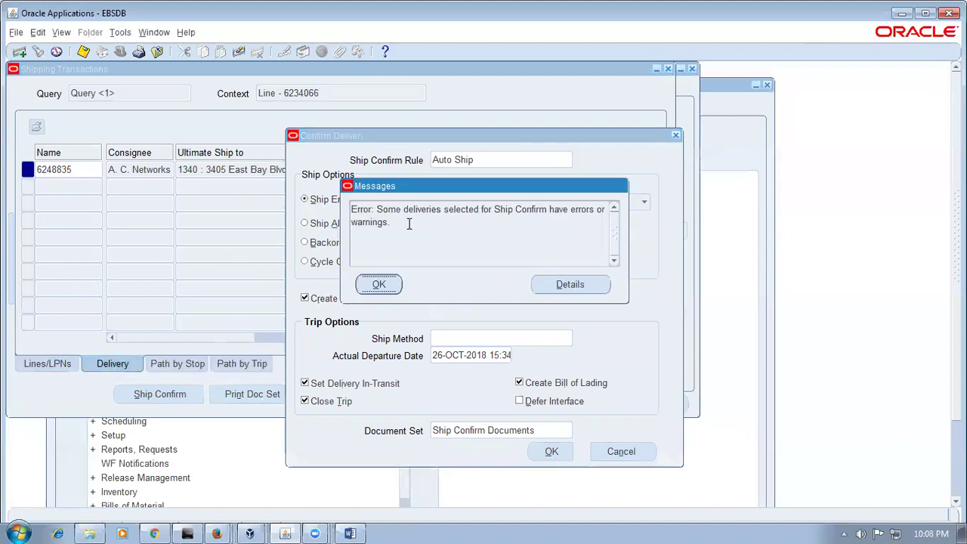
{"action": "triple_click", "coordinate": [408, 222]}
{"action": "left_click", "coordinate": [563, 297]}
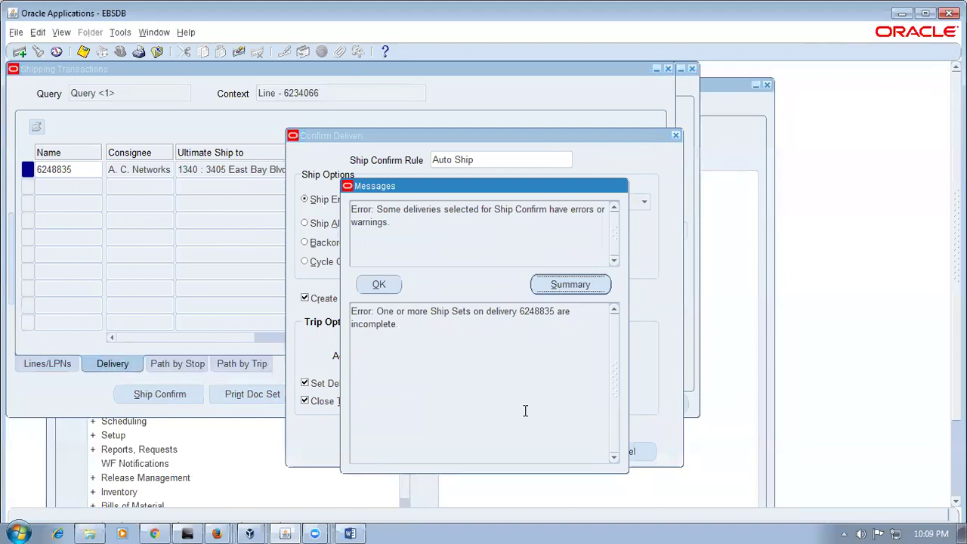
Dismiss the ship set error and unassign line 6234067 from delivery 6248836.
{"action": "left_click", "coordinate": [377, 283]}
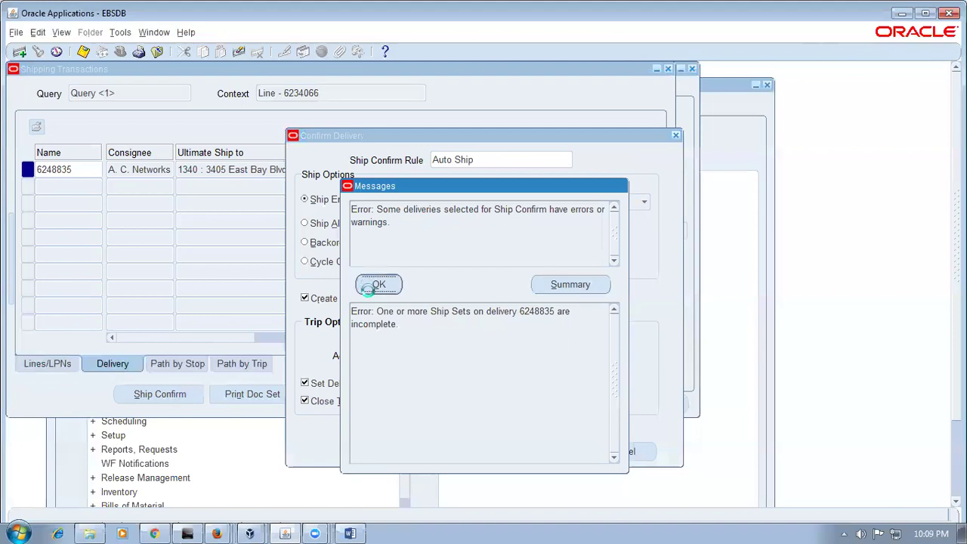
{"action": "left_click", "coordinate": [49, 365]}
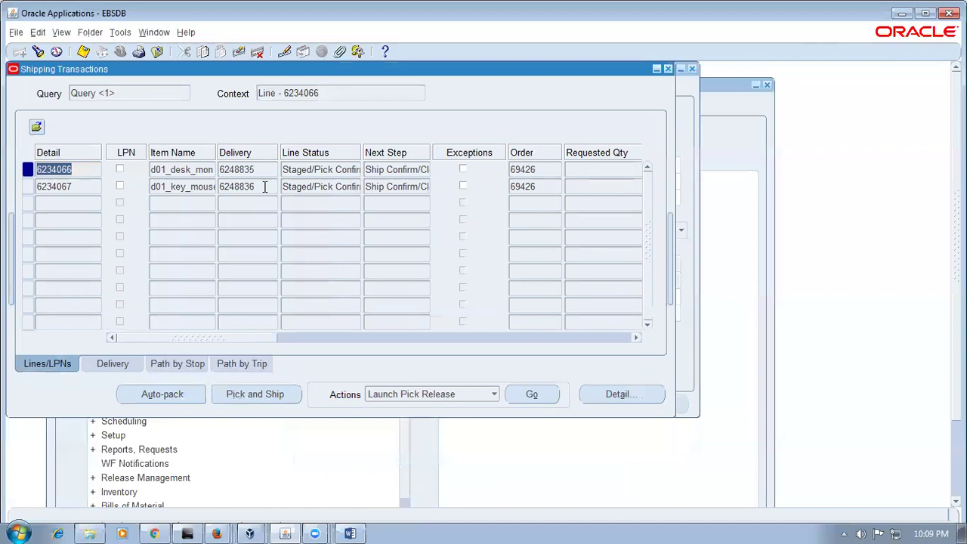
{"action": "left_click", "coordinate": [264, 188]}
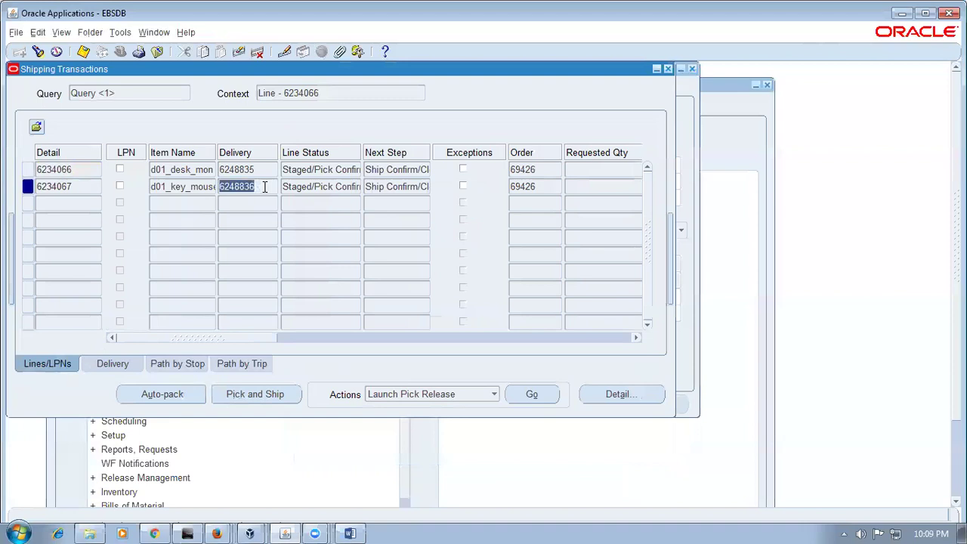
{"action": "left_click", "coordinate": [411, 395]}
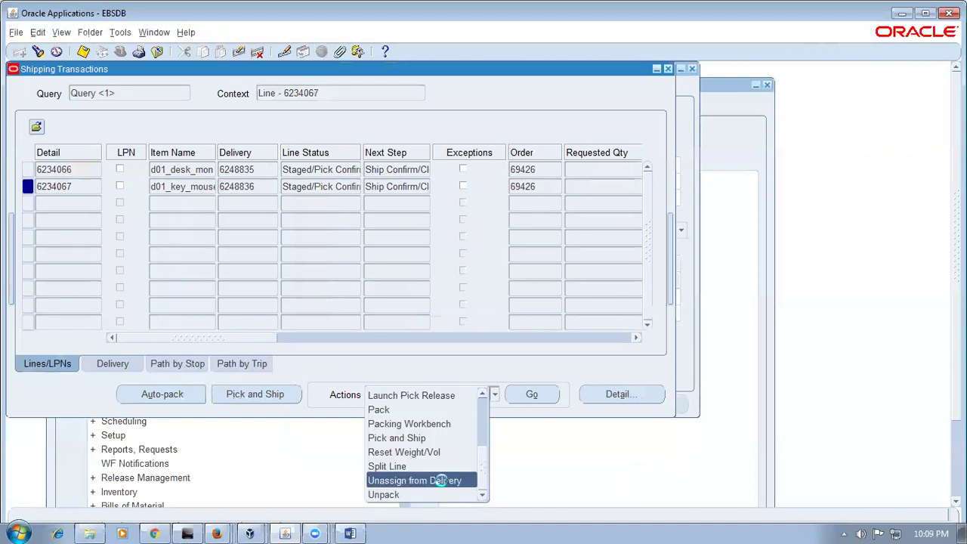
{"action": "left_click", "coordinate": [414, 480]}
{"action": "left_click", "coordinate": [532, 394]}
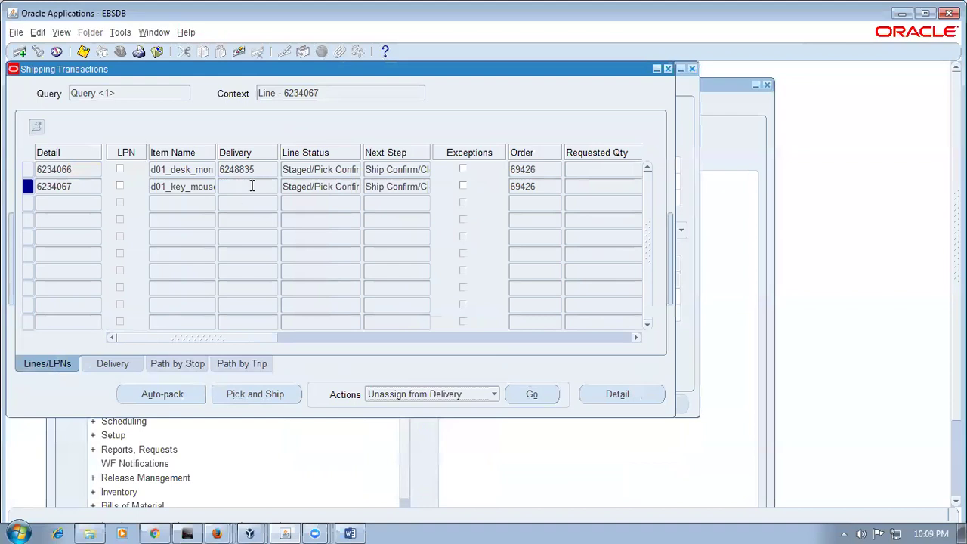
Run Assign to Delivery on line 6234067 to list the available deliveries.
{"action": "left_click", "coordinate": [191, 186]}
{"action": "left_click", "coordinate": [406, 395]}
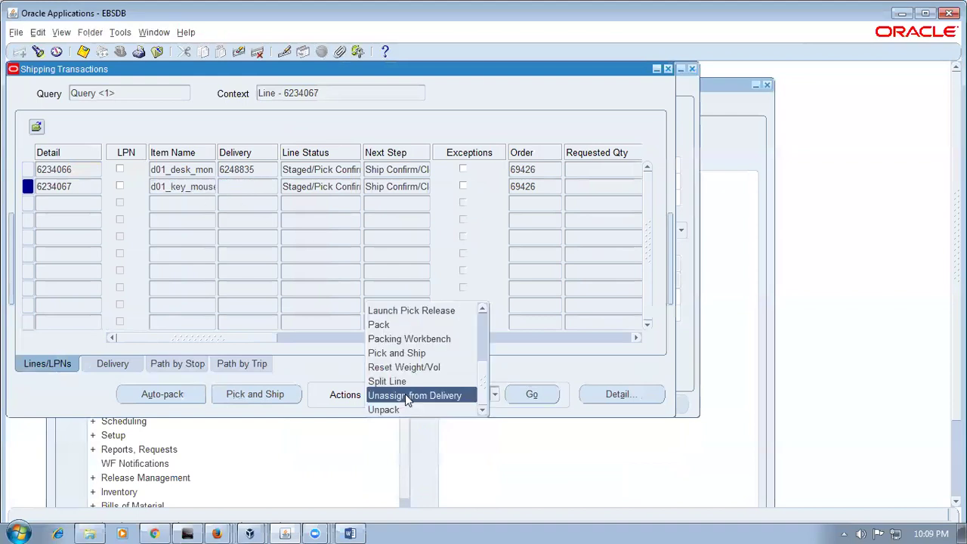
{"action": "left_click_drag", "start_coordinate": [484, 387], "coordinate": [496, 246]}
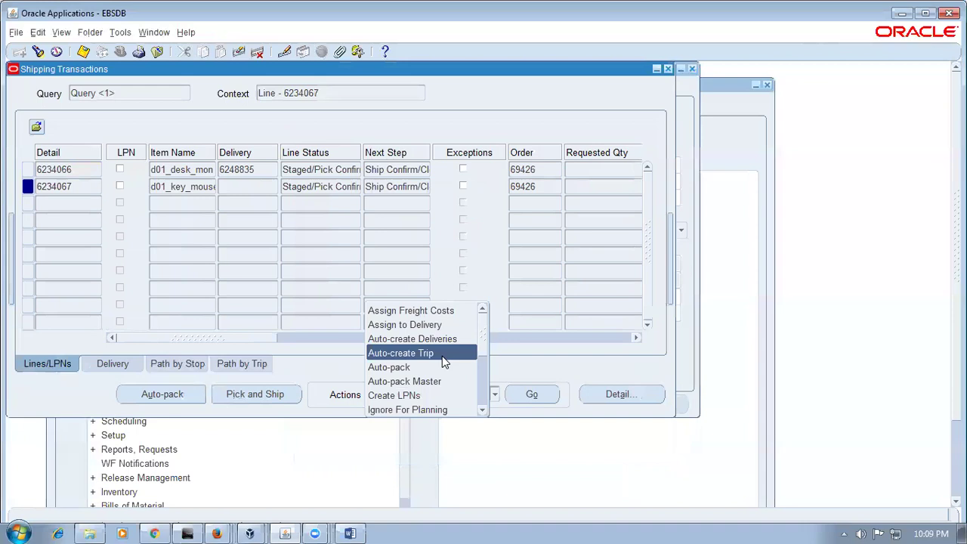
{"action": "left_click", "coordinate": [441, 325]}
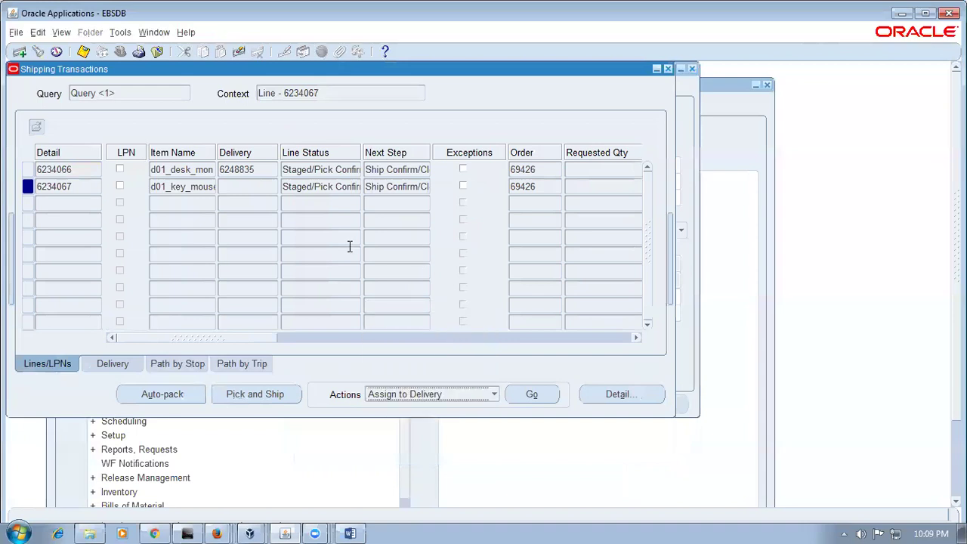
{"action": "left_click", "coordinate": [249, 185]}
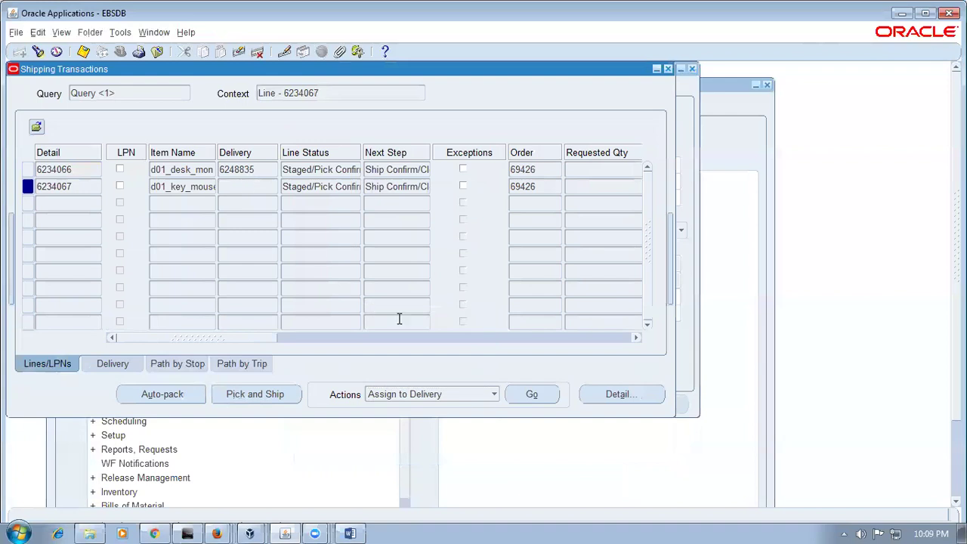
{"action": "left_click", "coordinate": [533, 395]}
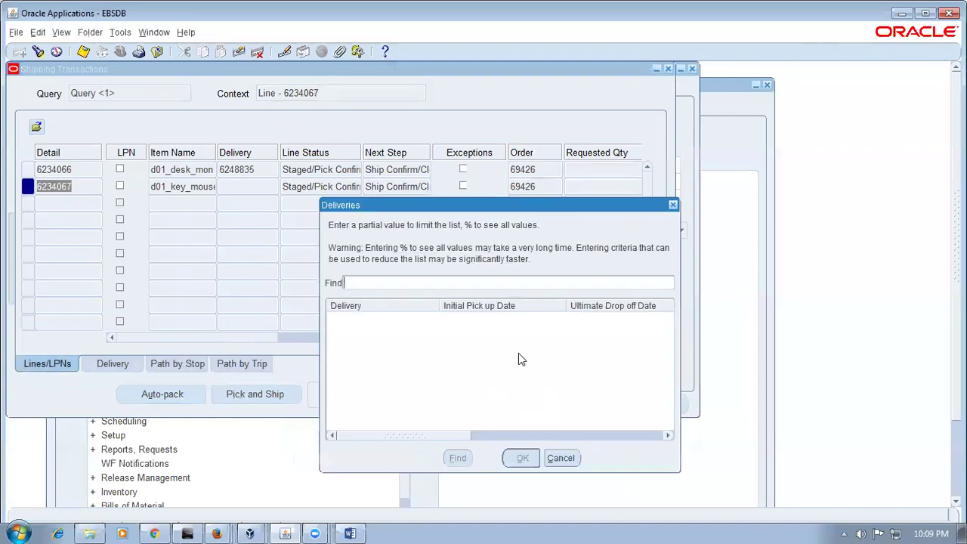
Find delivery 6248836 in the Deliveries list and assign line 6234067 back to it.
{"action": "type", "text": "62%36"}
{"action": "key", "text": "Return"}
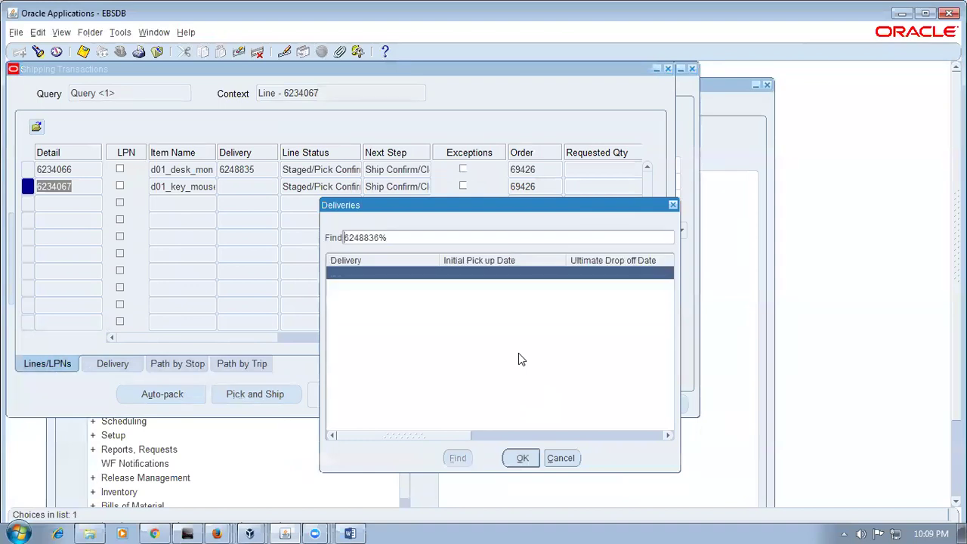
{"action": "left_click", "coordinate": [521, 458]}
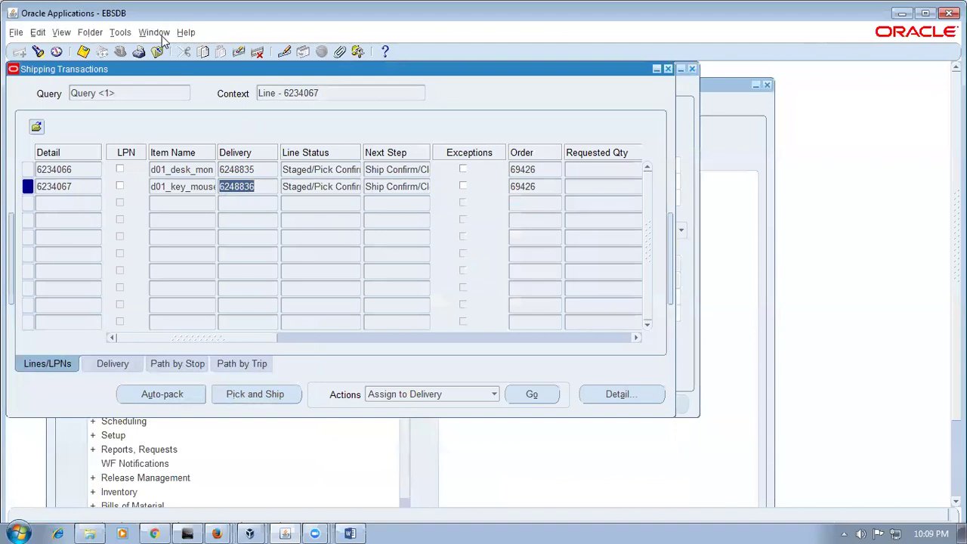
{"action": "left_click", "coordinate": [264, 192]}
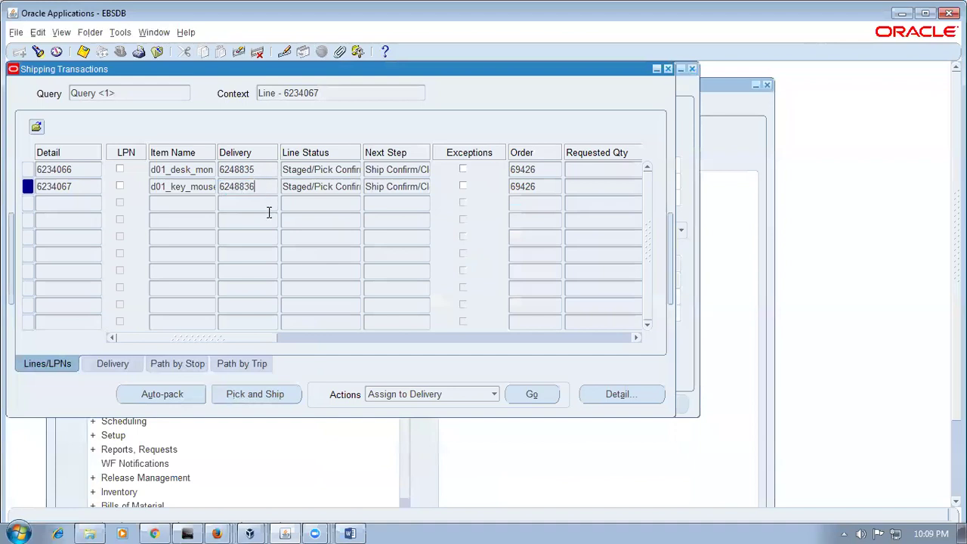
Unassign line 6234067 from delivery 6248836 again.
{"action": "key", "text": "BackSpace"}
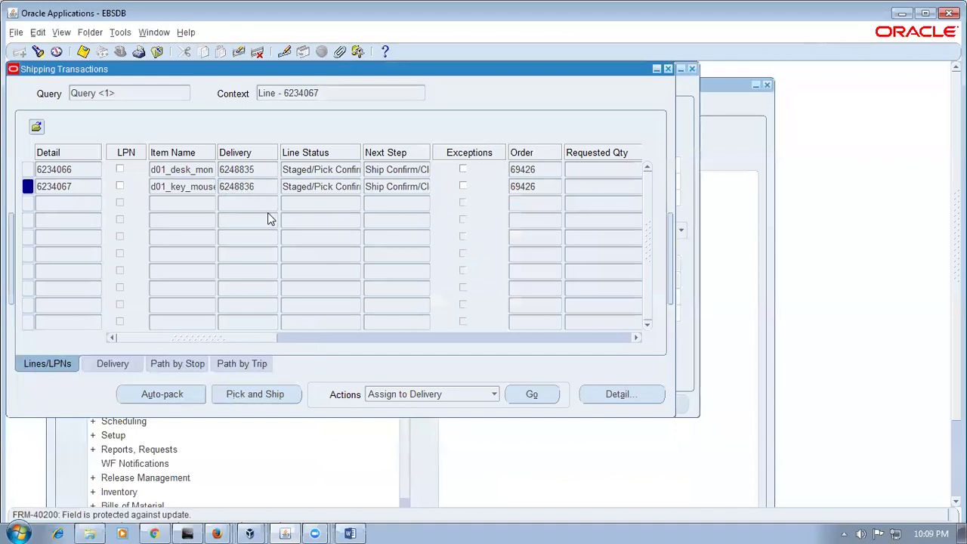
{"action": "left_click", "coordinate": [167, 188]}
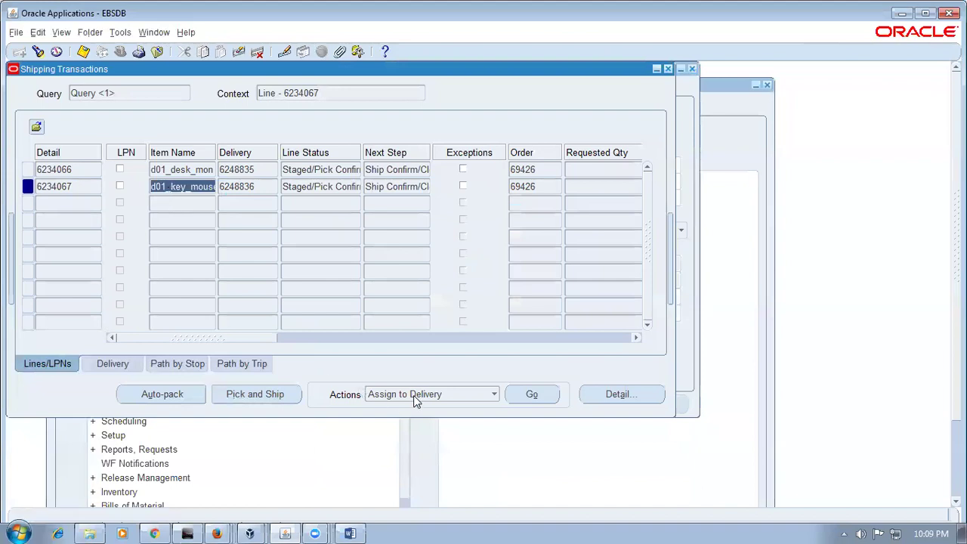
{"action": "left_click", "coordinate": [414, 395]}
{"action": "scroll", "coordinate": [483, 485], "scroll_direction": "down", "scroll_amount": 3}
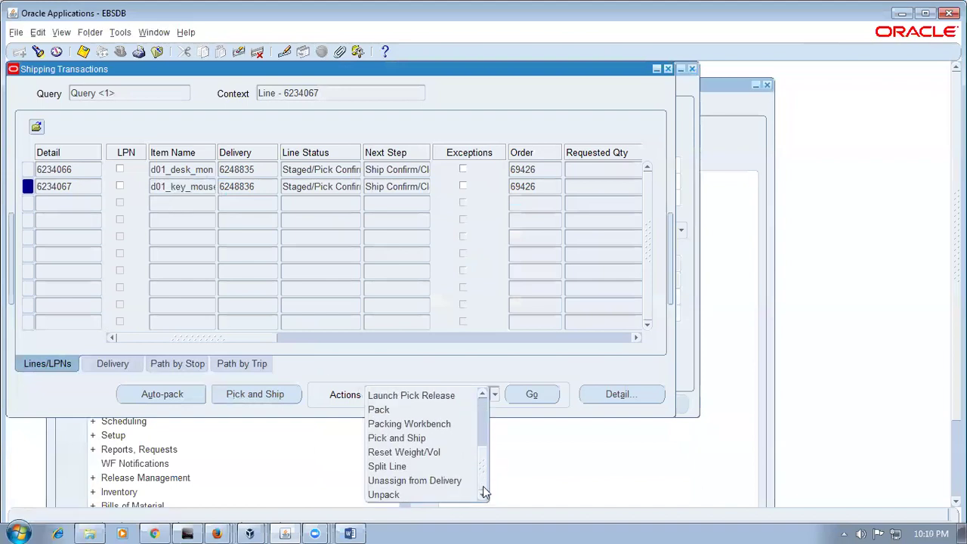
{"action": "left_click", "coordinate": [449, 482]}
{"action": "left_click", "coordinate": [532, 394]}
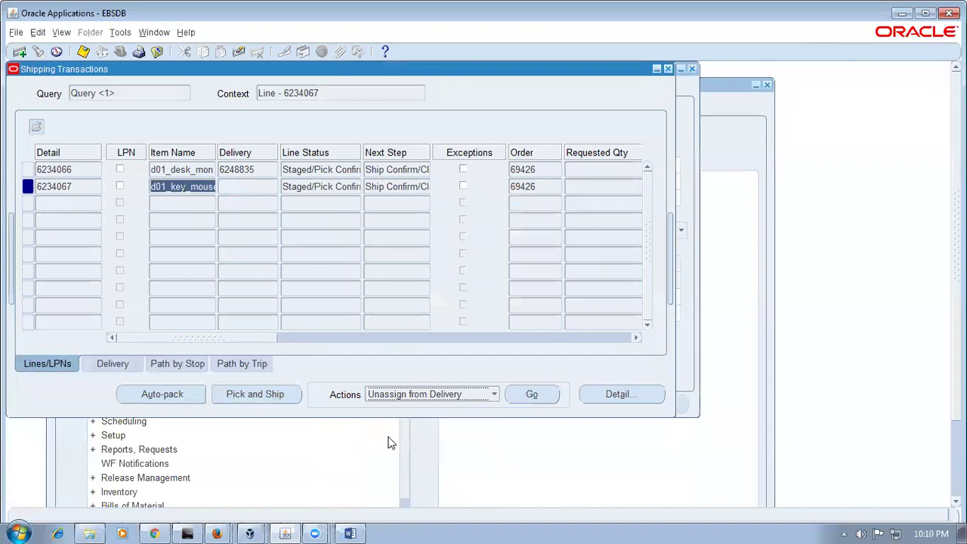
Assign line 6234067 to delivery 6248835 via a 62%35% search.
{"action": "left_click", "coordinate": [414, 394]}
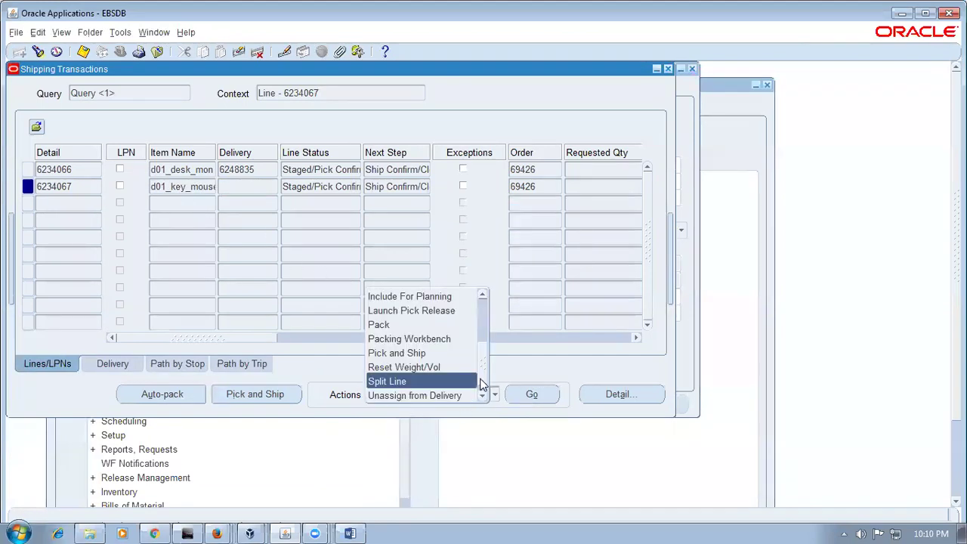
{"action": "left_click_drag", "start_coordinate": [483, 384], "coordinate": [483, 317]}
{"action": "left_click", "coordinate": [425, 309]}
{"action": "left_click", "coordinate": [533, 394]}
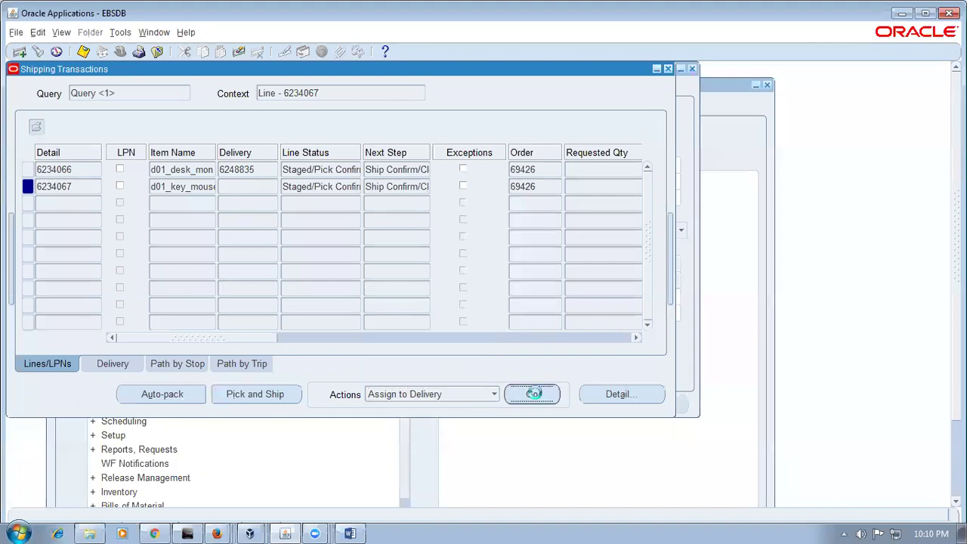
{"action": "type", "text": "62%35"}
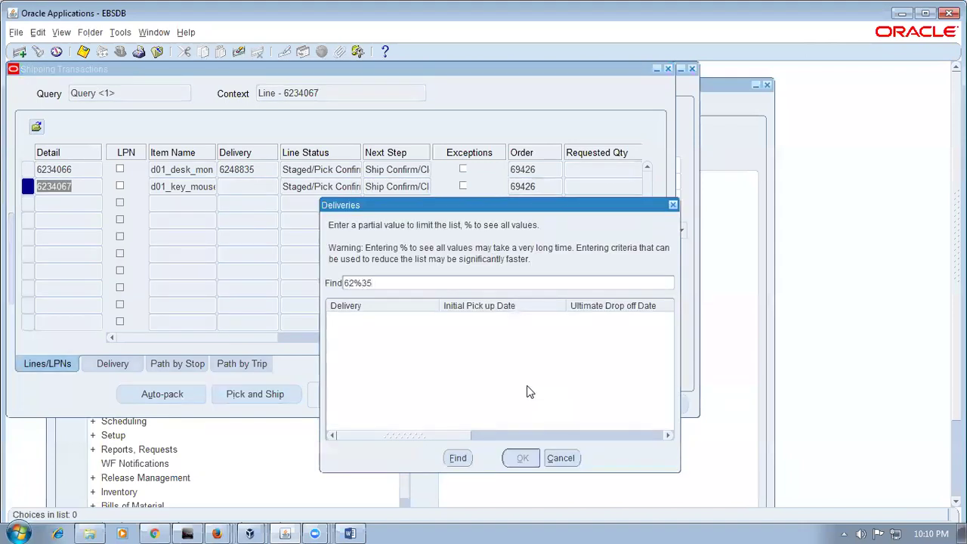
{"action": "type", "text": "%"}
{"action": "key", "text": "Return"}
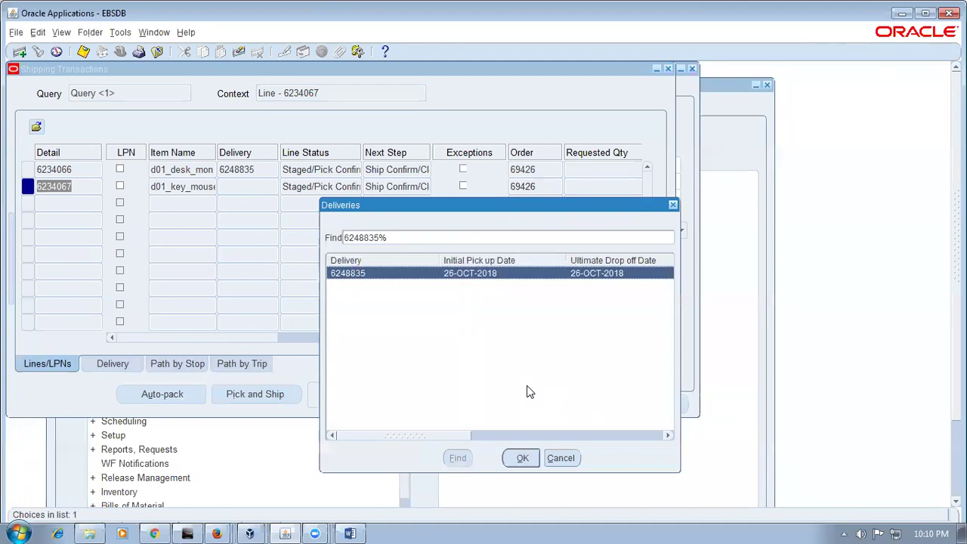
{"action": "key", "text": "Return"}
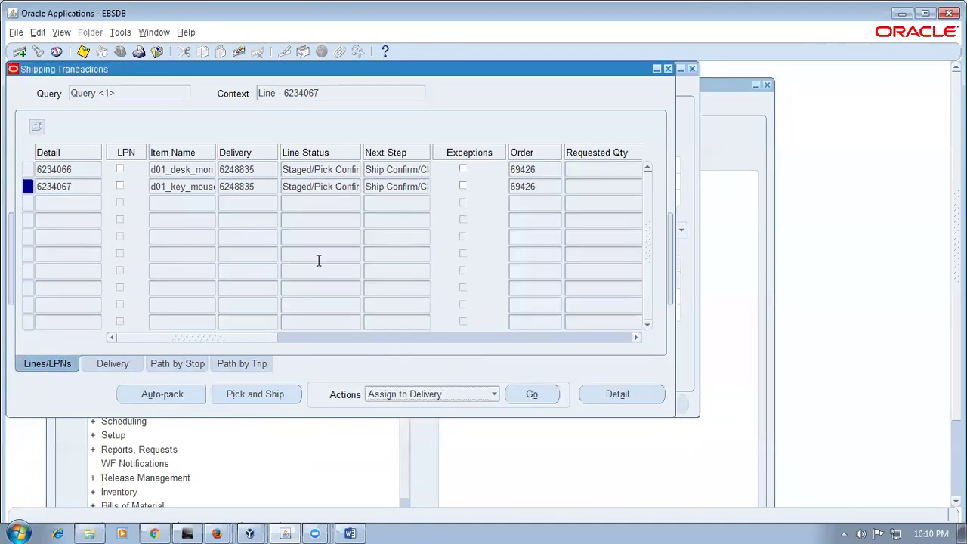
{"action": "left_click", "coordinate": [147, 33]}
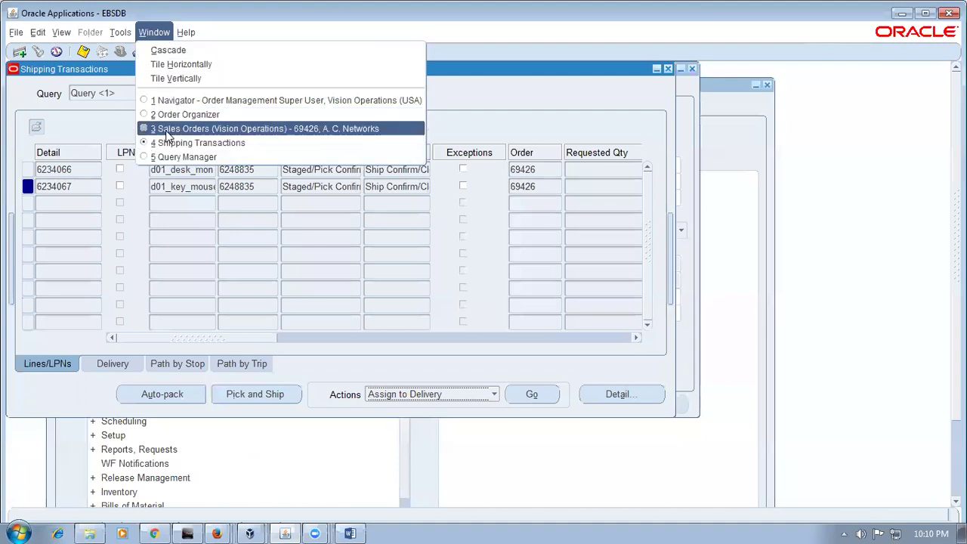
{"action": "left_click", "coordinate": [169, 130]}
{"action": "left_click", "coordinate": [136, 90]}
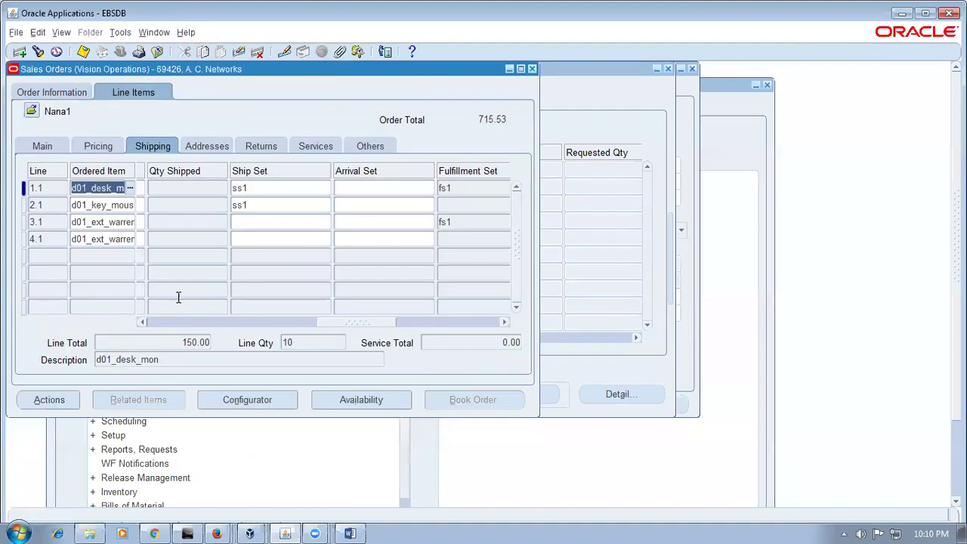
{"action": "left_click", "coordinate": [42, 146]}
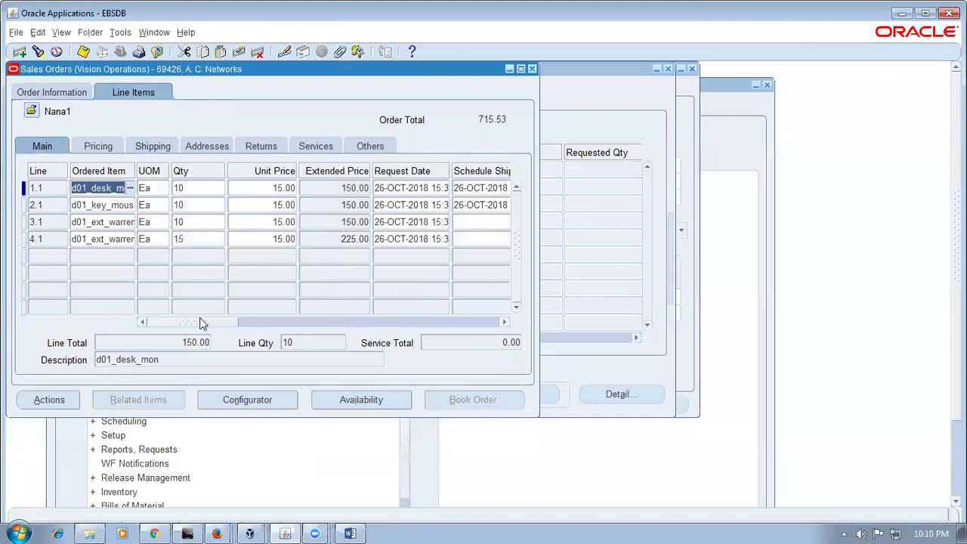
{"action": "left_click_drag", "start_coordinate": [201, 323], "coordinate": [241, 323]}
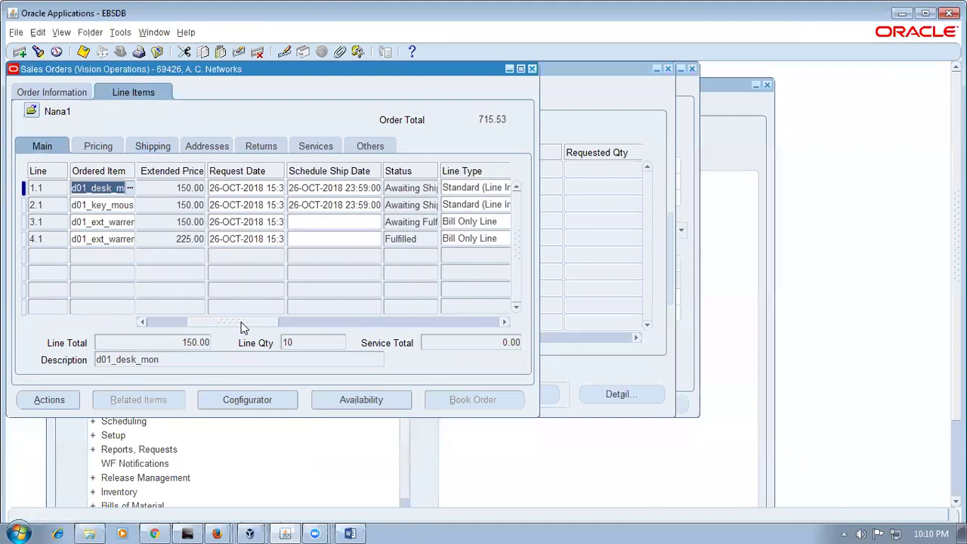
{"action": "left_click", "coordinate": [410, 222]}
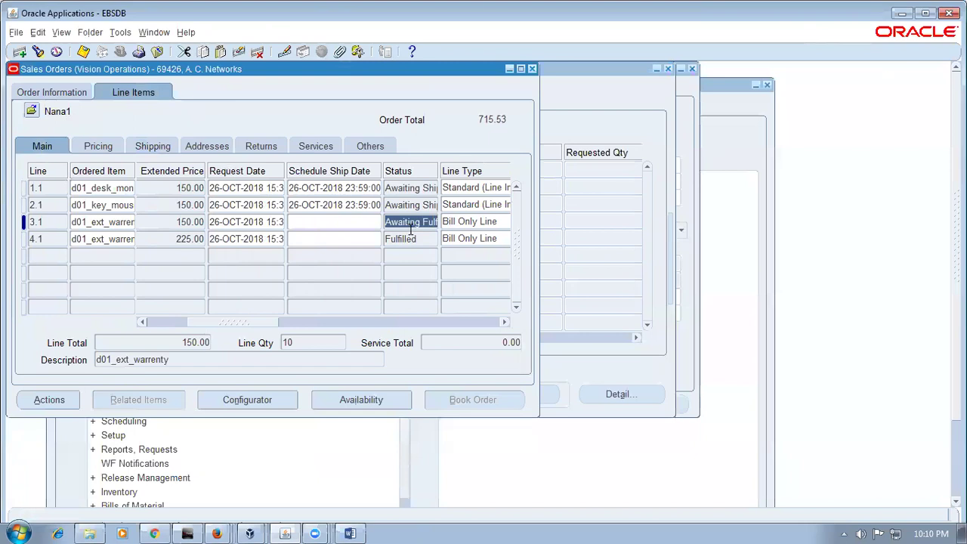
{"action": "key", "text": "ctrl+F11"}
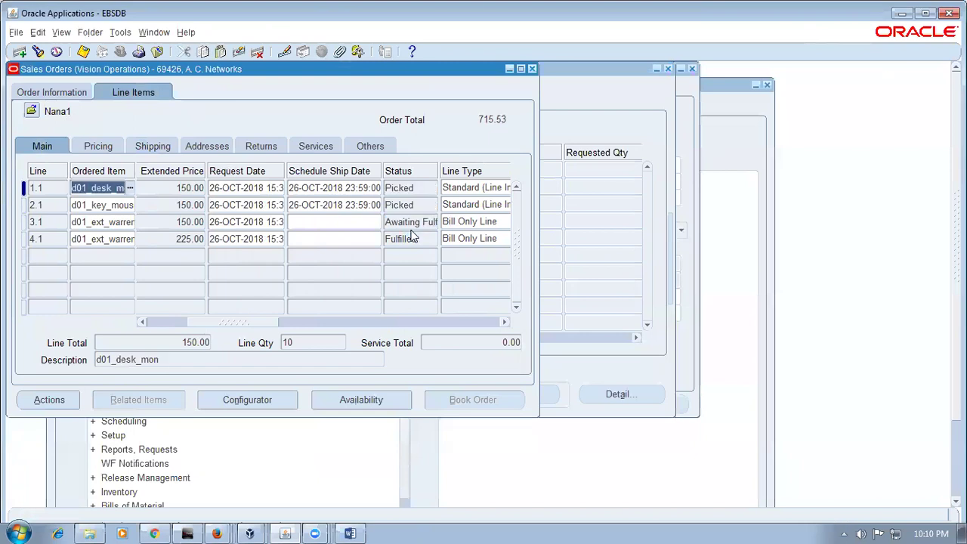
{"action": "left_click", "coordinate": [412, 186]}
{"action": "left_click", "coordinate": [428, 204]}
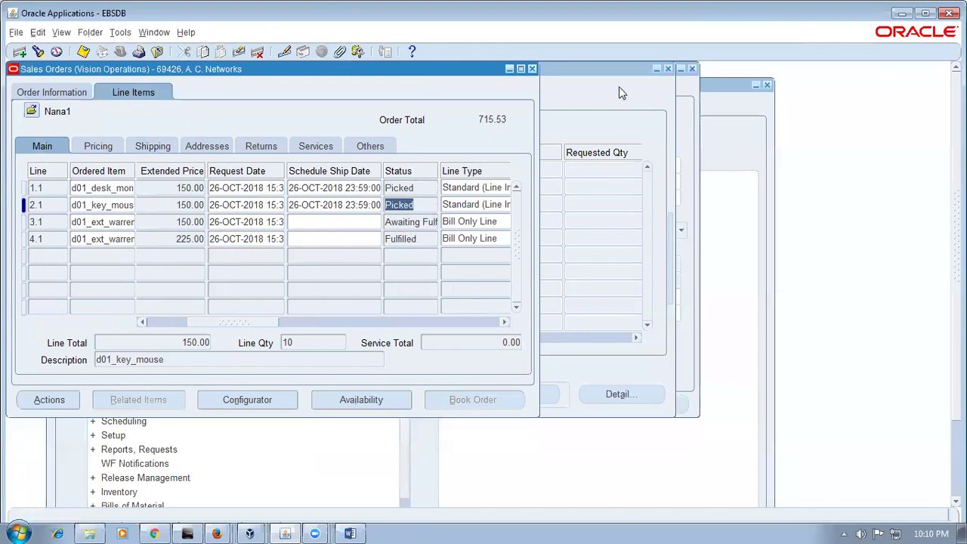
{"action": "left_click", "coordinate": [619, 86]}
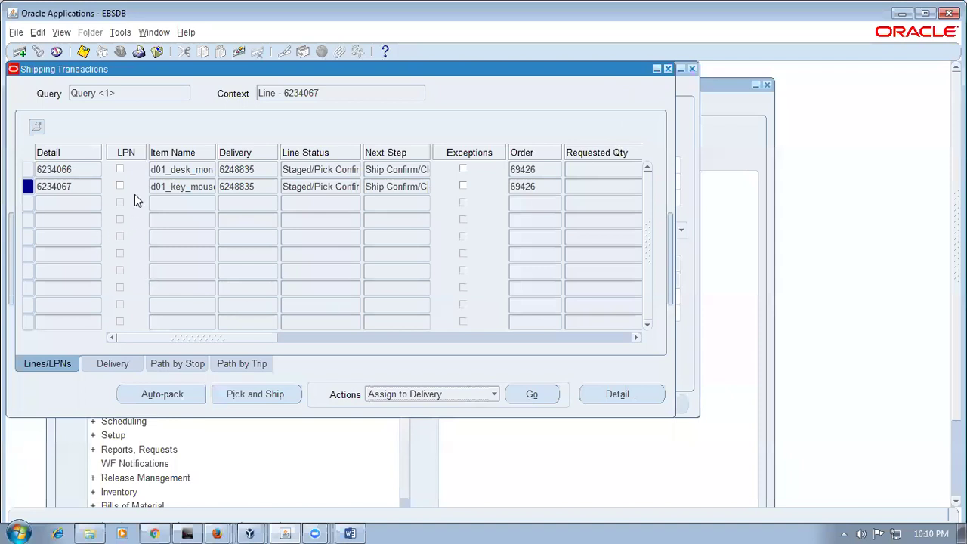
Ship-confirm delivery 6248835, reviewing the warning details before accepting them.
{"action": "left_click", "coordinate": [113, 364]}
{"action": "left_click", "coordinate": [160, 395]}
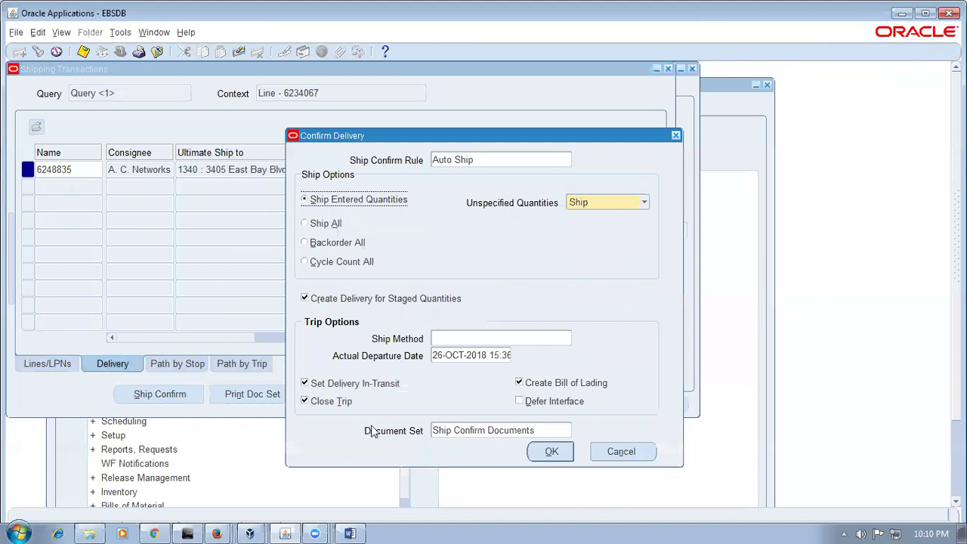
{"action": "left_click", "coordinate": [555, 451]}
{"action": "left_click", "coordinate": [552, 292]}
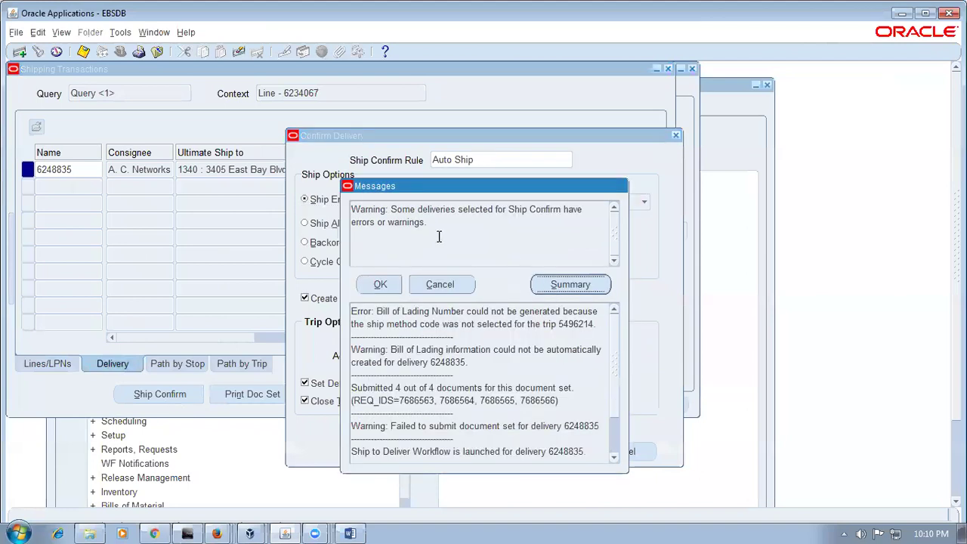
{"action": "left_click_drag", "start_coordinate": [380, 317], "coordinate": [549, 455]}
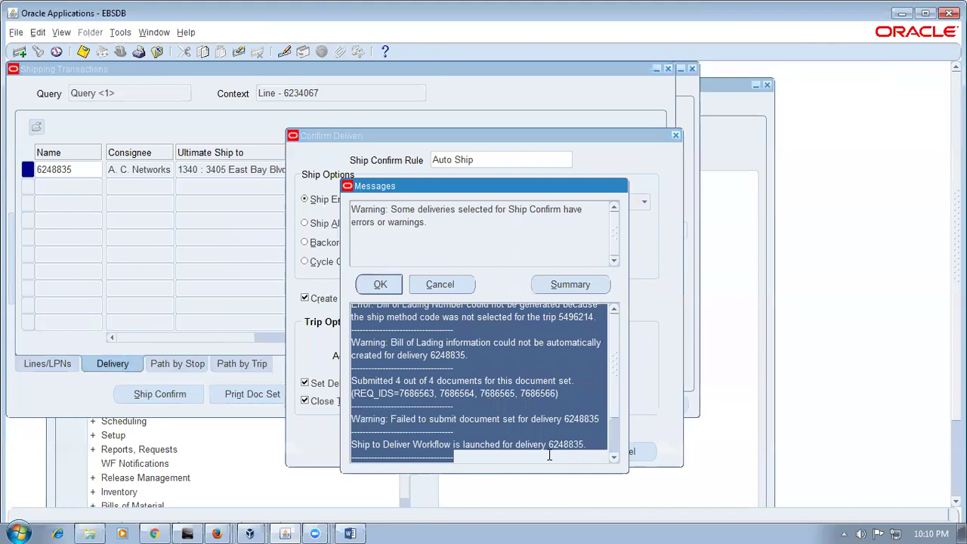
{"action": "left_click", "coordinate": [429, 344]}
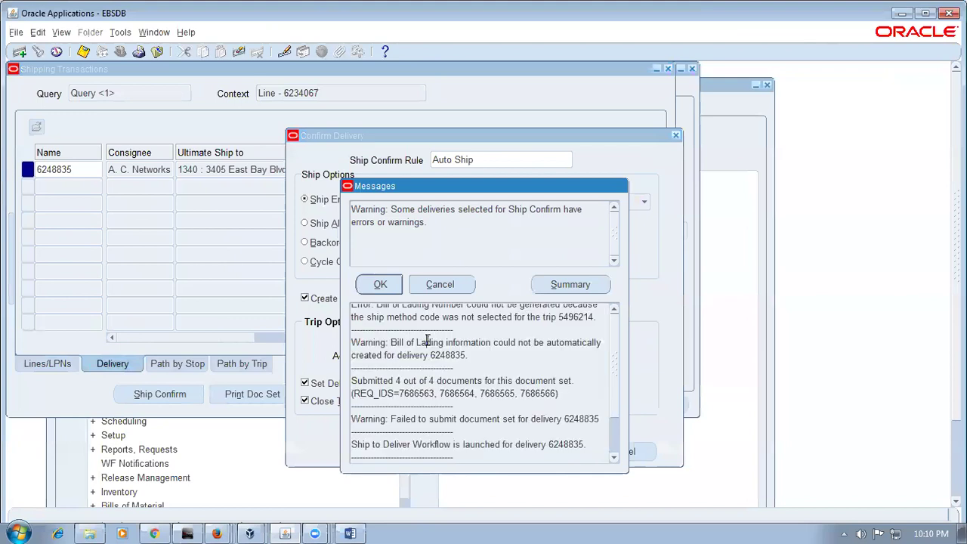
{"action": "left_click", "coordinate": [407, 453]}
{"action": "left_click", "coordinate": [361, 287]}
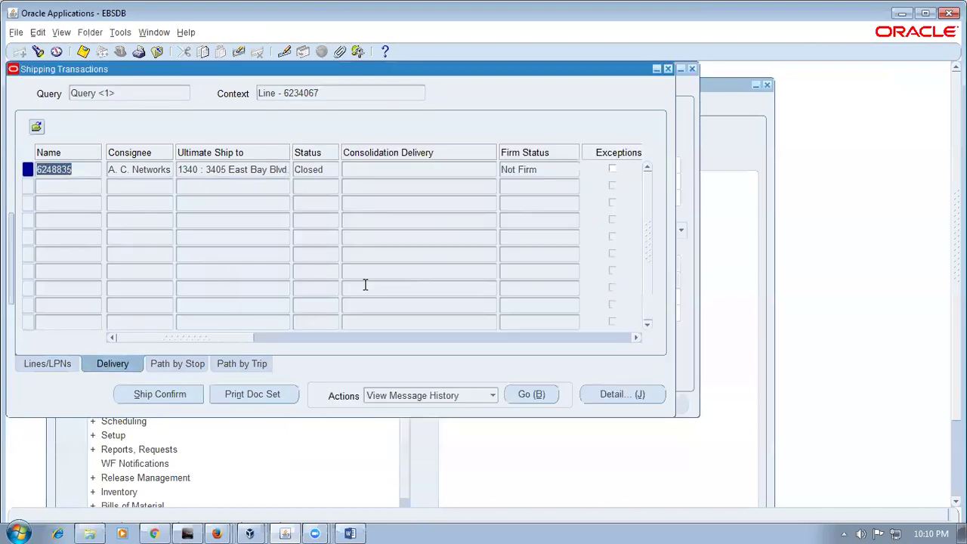
Check the Interface Trip Stop request and requery the shipping lines to show Interfaced.
{"action": "left_click", "coordinate": [41, 365]}
{"action": "left_click", "coordinate": [342, 172]}
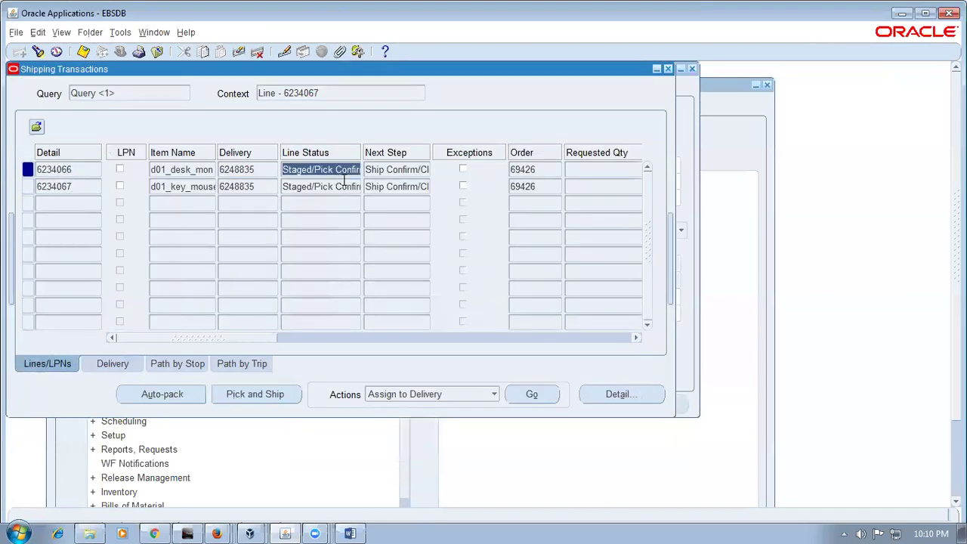
{"action": "key", "text": "alt+v"}
{"action": "key", "text": "r"}
{"action": "key", "text": "Return"}
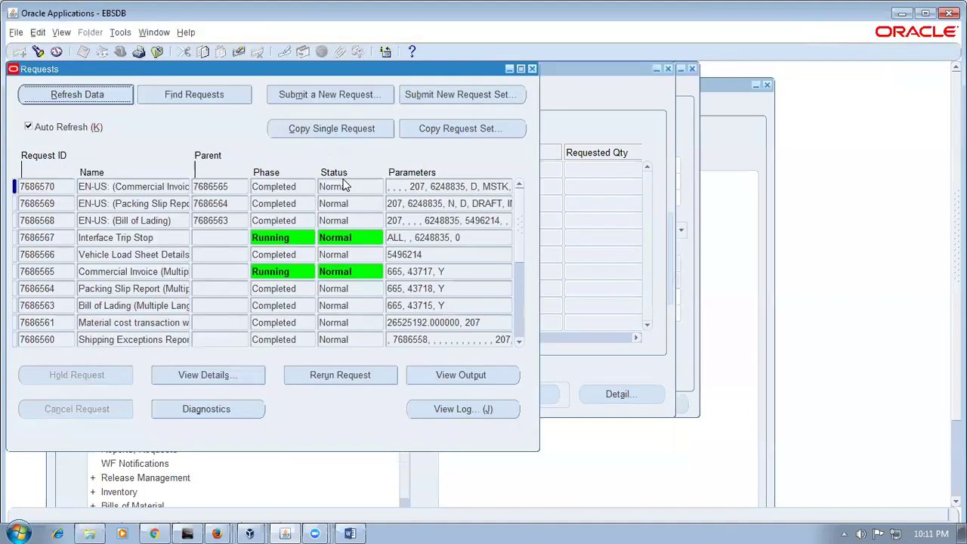
{"action": "left_click", "coordinate": [138, 241]}
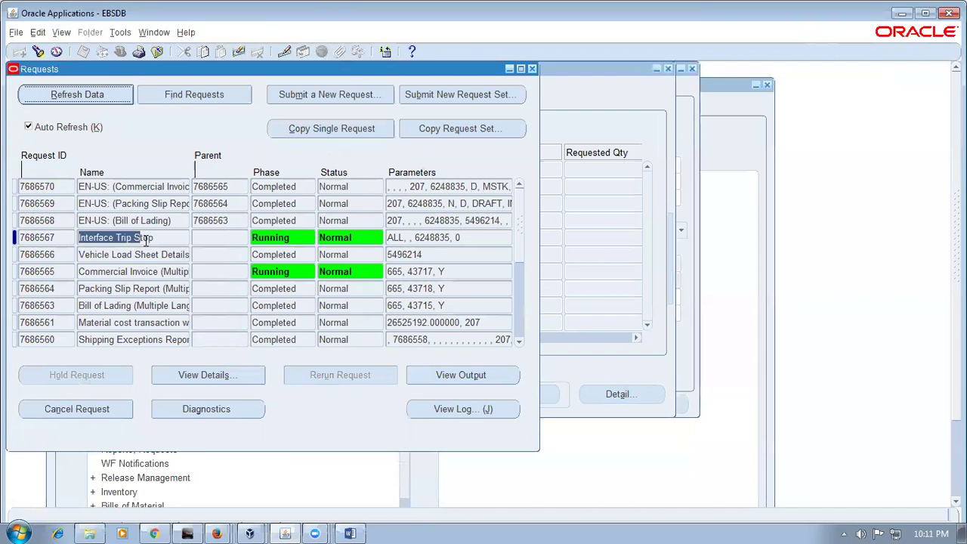
{"action": "left_click", "coordinate": [532, 69]}
{"action": "left_click", "coordinate": [340, 188]}
{"action": "key", "text": "ctrl+F11"}
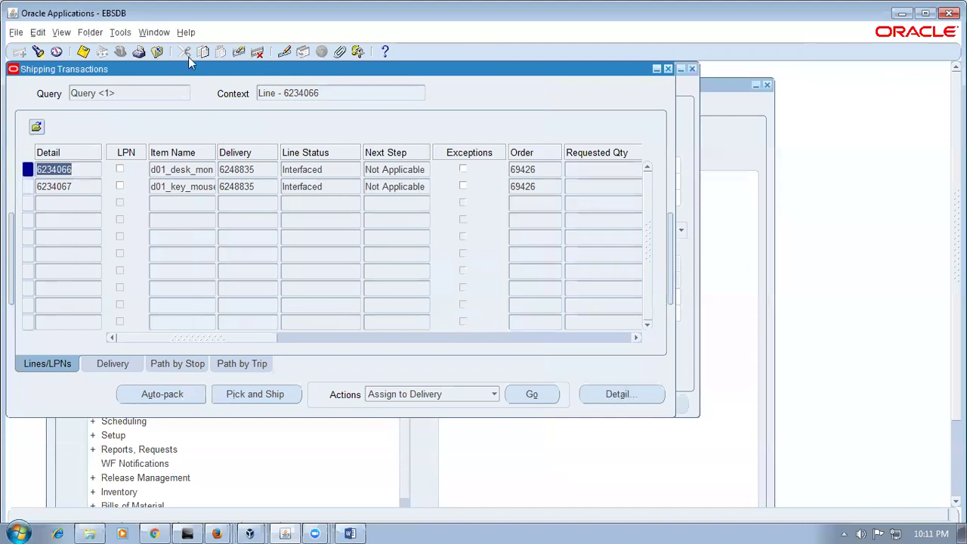
Requery sales order 69426 to show lines 1.1 and 2.1 Shipped.
{"action": "left_click", "coordinate": [154, 33]}
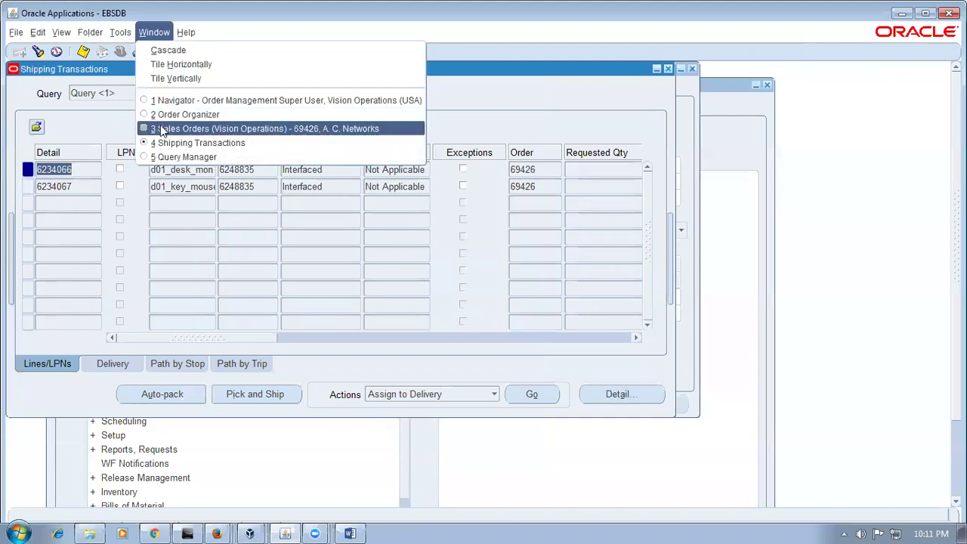
{"action": "left_click", "coordinate": [160, 129]}
{"action": "key", "text": "ctrl+F11"}
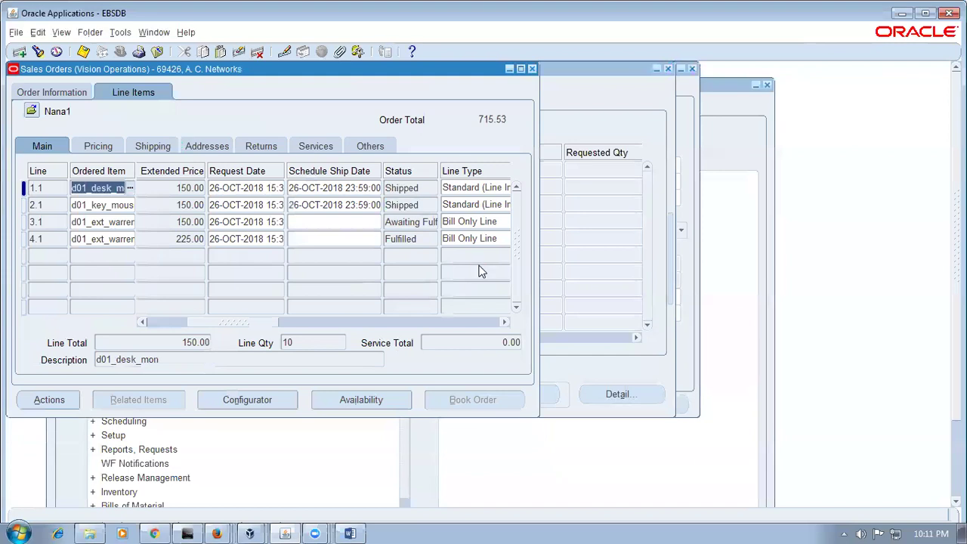
Start a new single request for the Workflow Background Process program.
{"action": "key", "text": "alt+v"}
{"action": "key", "text": "q"}
{"action": "key", "text": "alt+n"}
{"action": "type", "text": "work"}
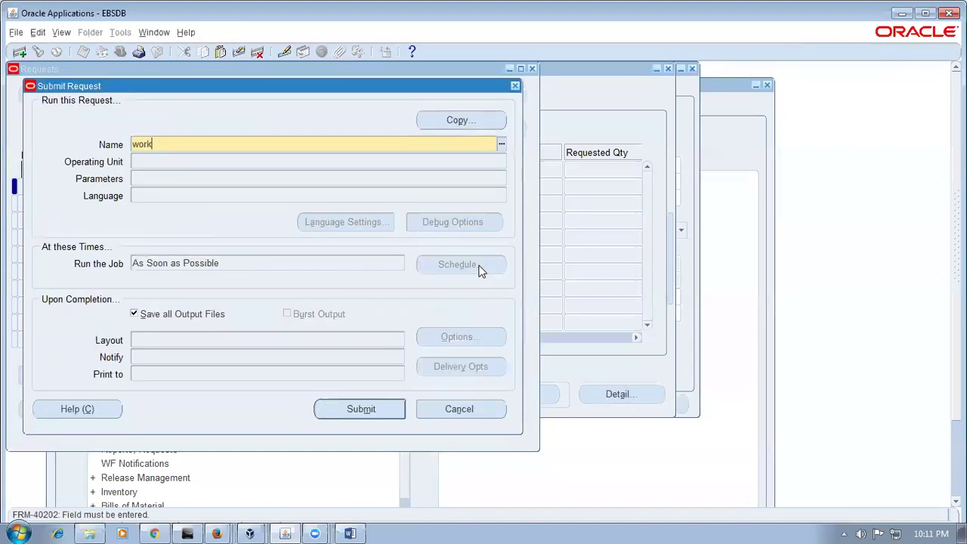
{"action": "key", "text": "Tab"}
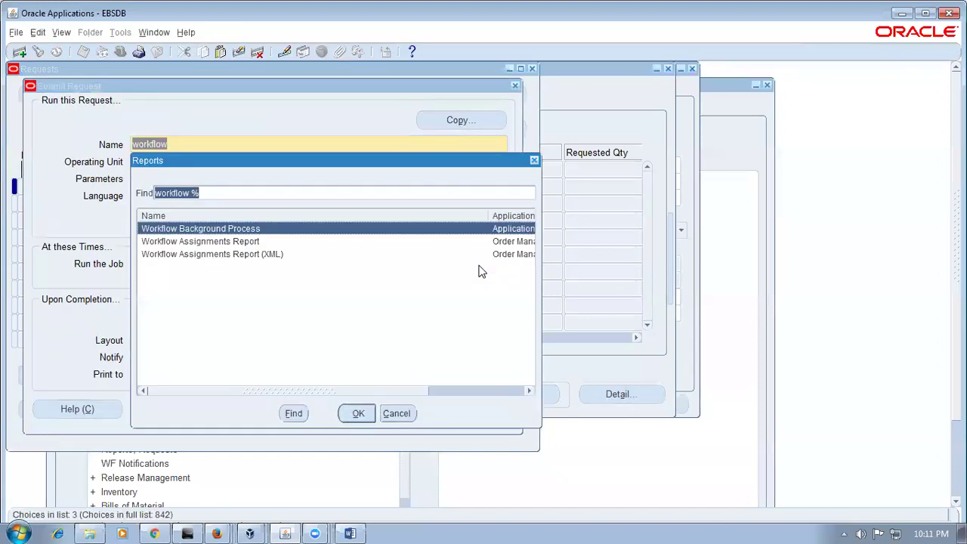
{"action": "key", "text": "Return"}
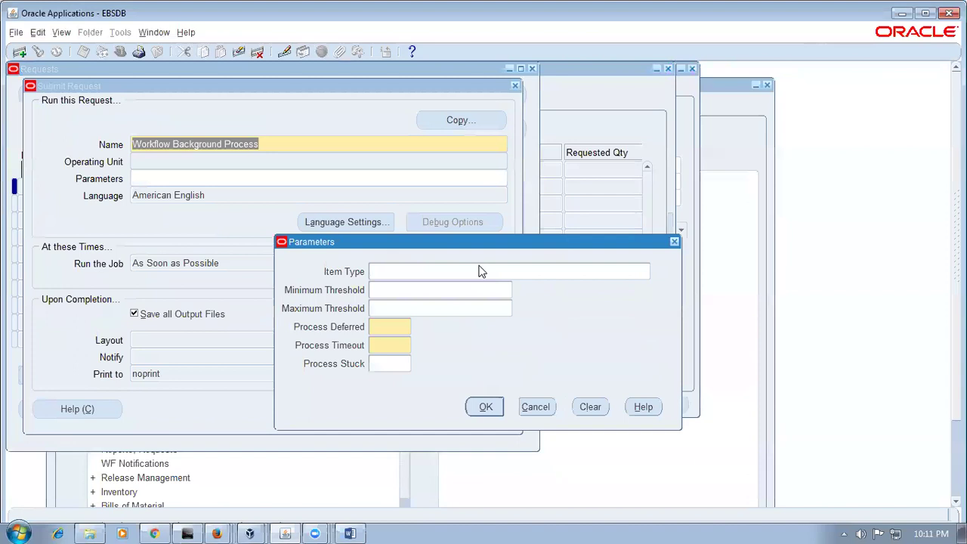
Submit it with Process Deferred Yes and Process Timeout No, then list my requests.
{"action": "type", "text": "Yes"}
{"action": "key", "text": "Tab"}
{"action": "type", "text": "No"}
{"action": "key", "text": "Tab"}
{"action": "key", "text": "Return"}
{"action": "key", "text": "alt+m"}
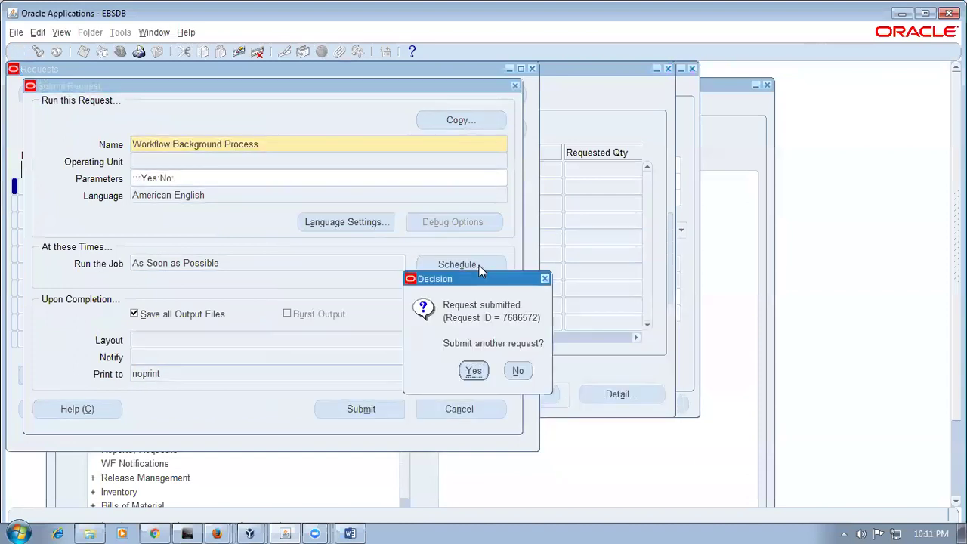
{"action": "key", "text": "Tab"}
{"action": "key", "text": "Return"}
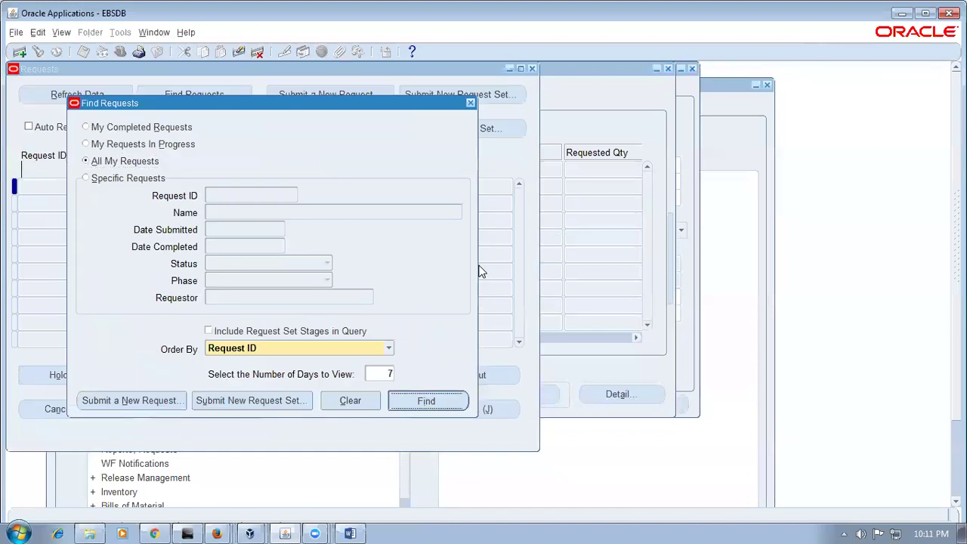
{"action": "key", "text": "Return"}
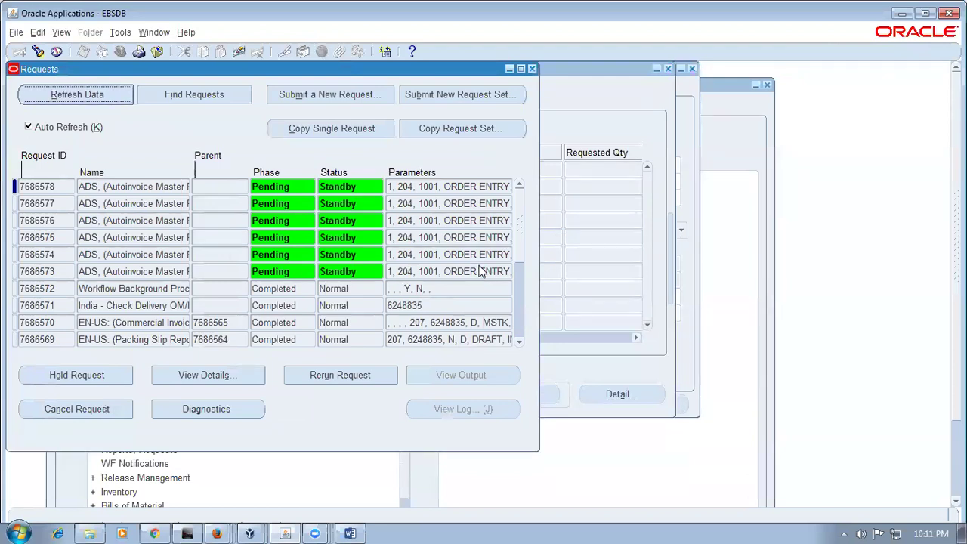
Requery order 69426 to confirm all four lines Closed, then close it and return to Oracle Cloud.
{"action": "key", "text": "ctrl+F4"}
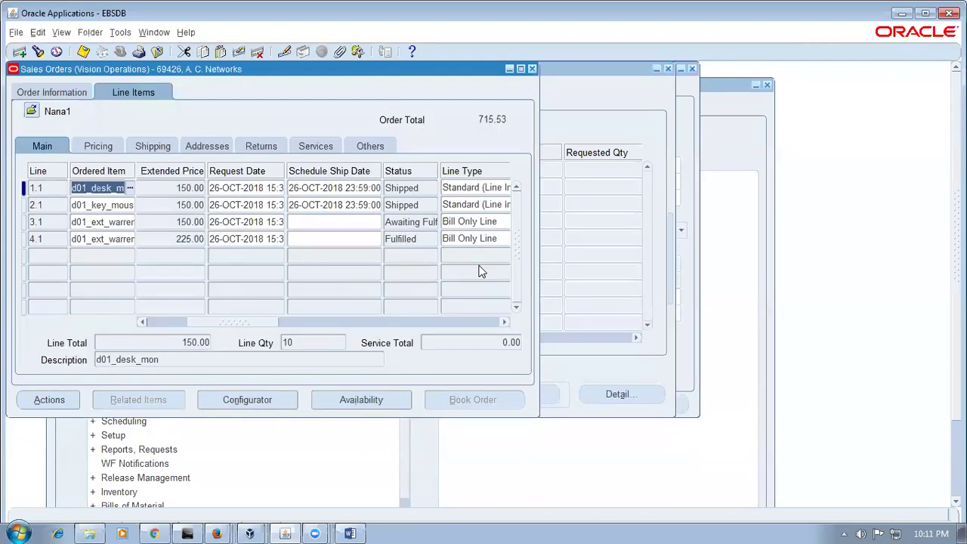
{"action": "left_click", "coordinate": [363, 193]}
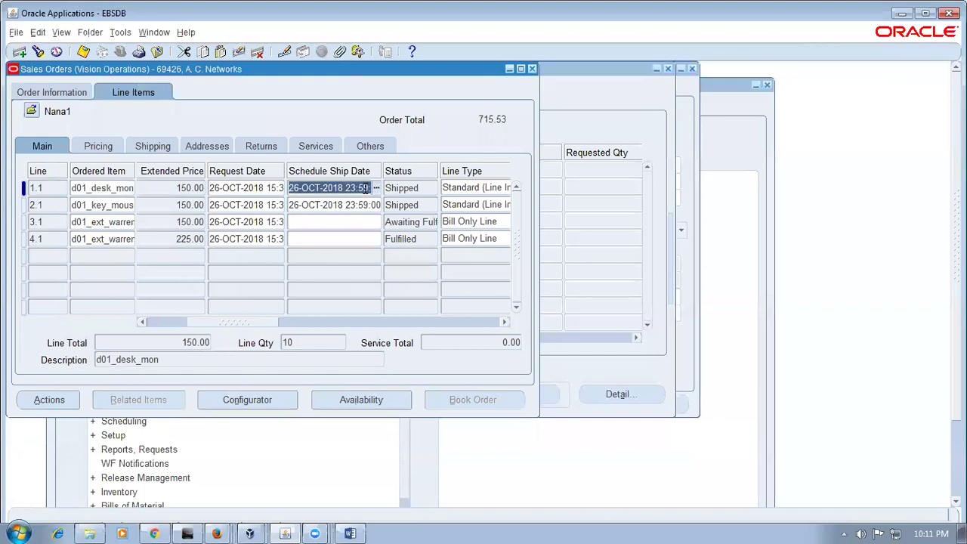
{"action": "key", "text": "ctrl+F11"}
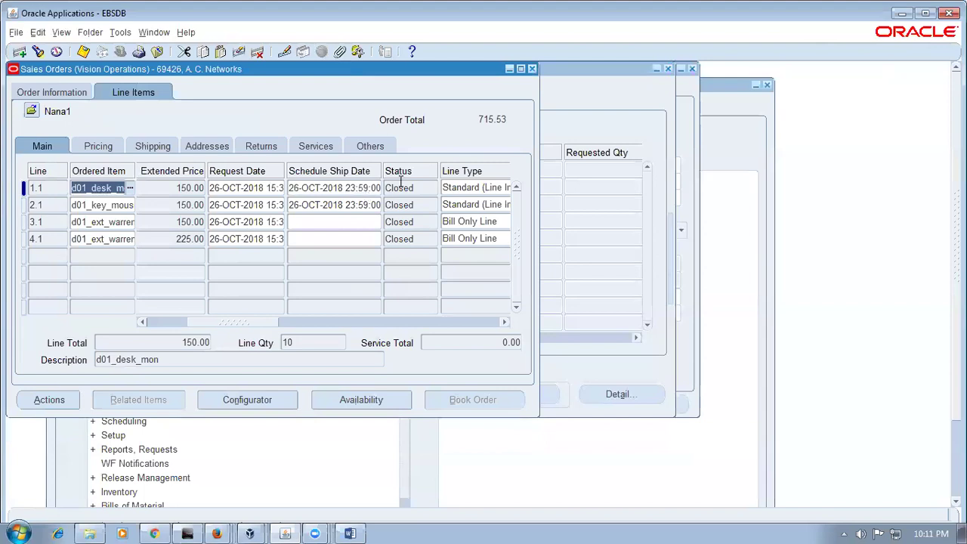
{"action": "left_click", "coordinate": [352, 189]}
{"action": "left_click", "coordinate": [353, 205]}
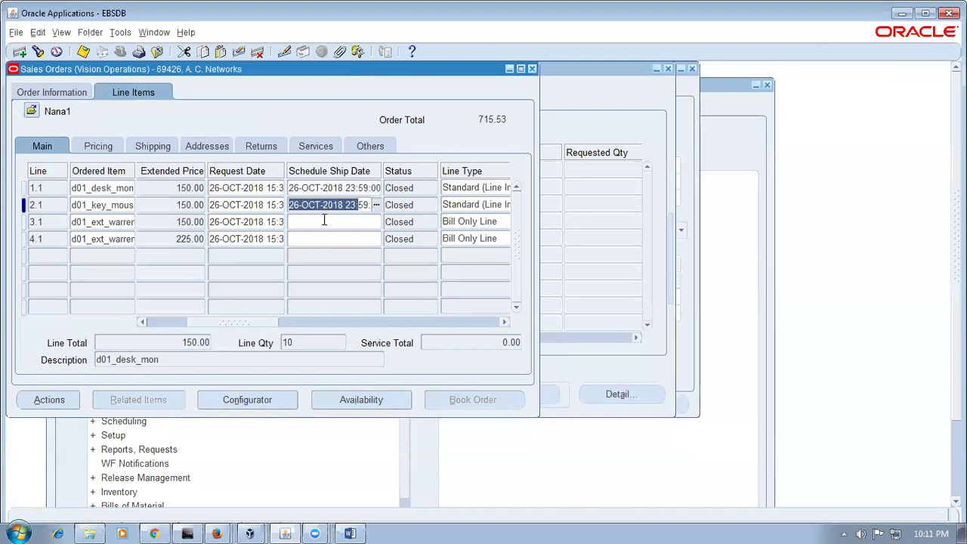
{"action": "left_click", "coordinate": [532, 69]}
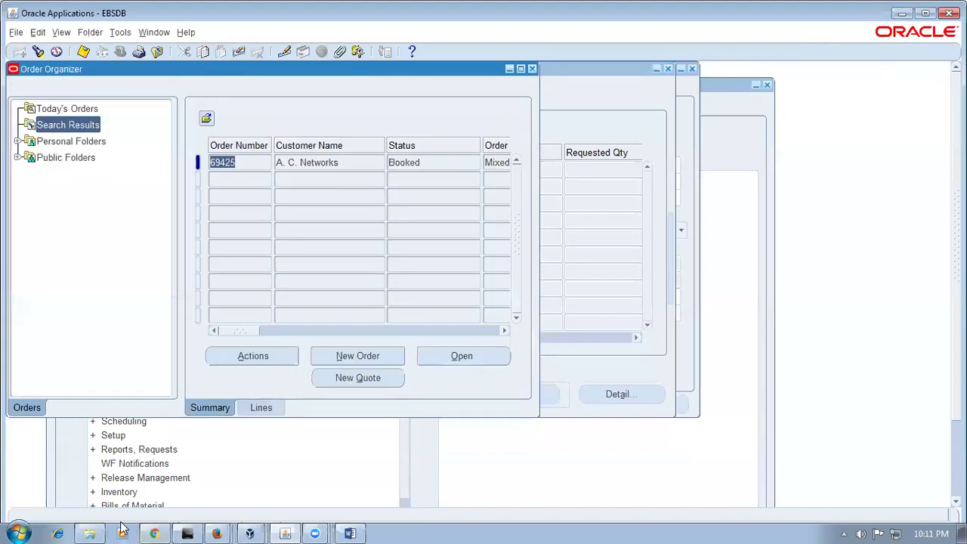
{"action": "left_click", "coordinate": [155, 531]}
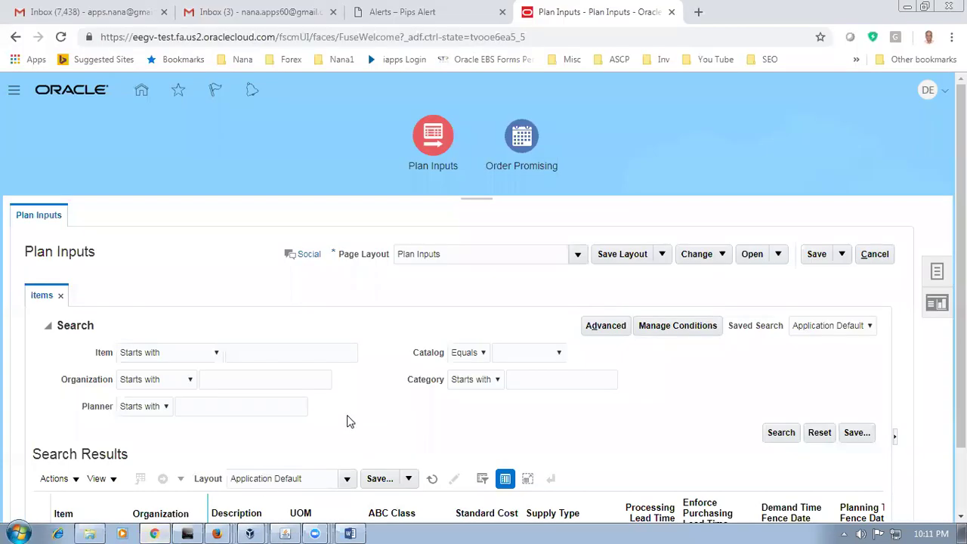
Start Collect Planning Data with OPS as the source system.
{"action": "left_click", "coordinate": [934, 274]}
{"action": "left_click", "coordinate": [775, 227]}
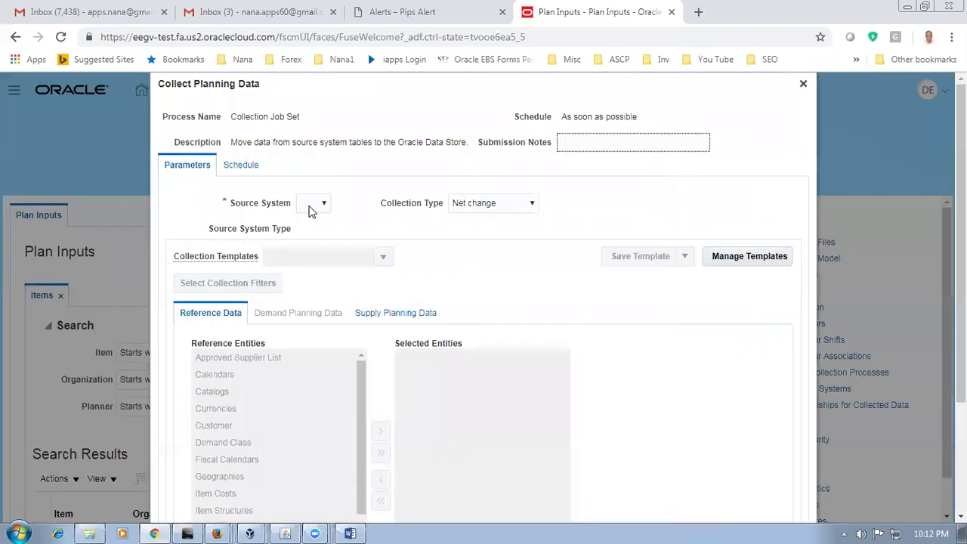
{"action": "left_click", "coordinate": [310, 204]}
{"action": "left_click", "coordinate": [310, 227]}
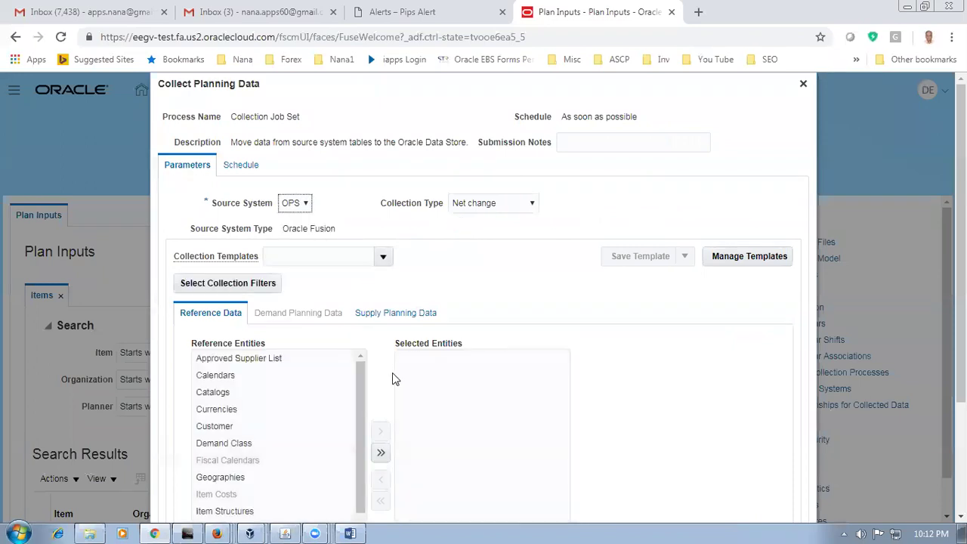
Select all reference entities plus the On Hand supply entity for collection.
{"action": "scroll", "coordinate": [340, 408], "scroll_direction": "down", "scroll_amount": 1}
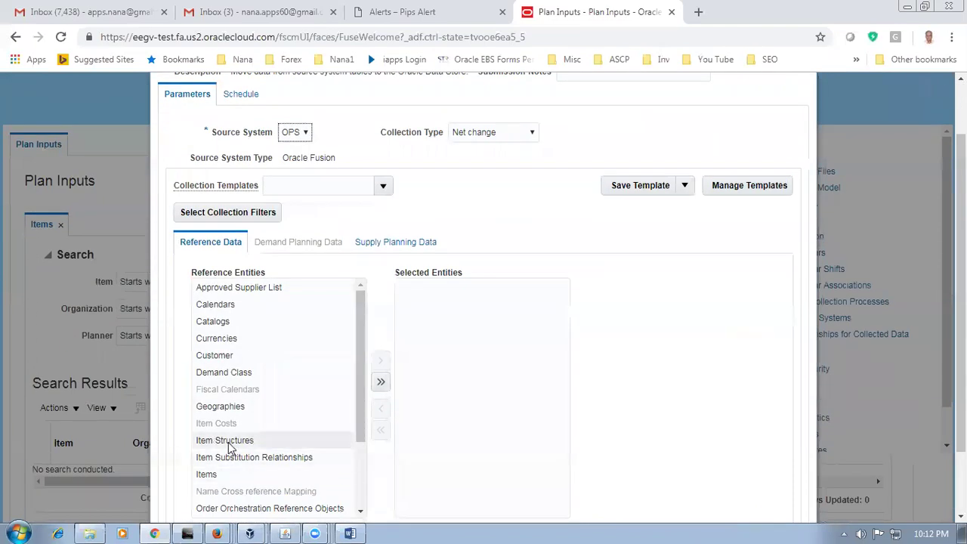
{"action": "left_click", "coordinate": [381, 381]}
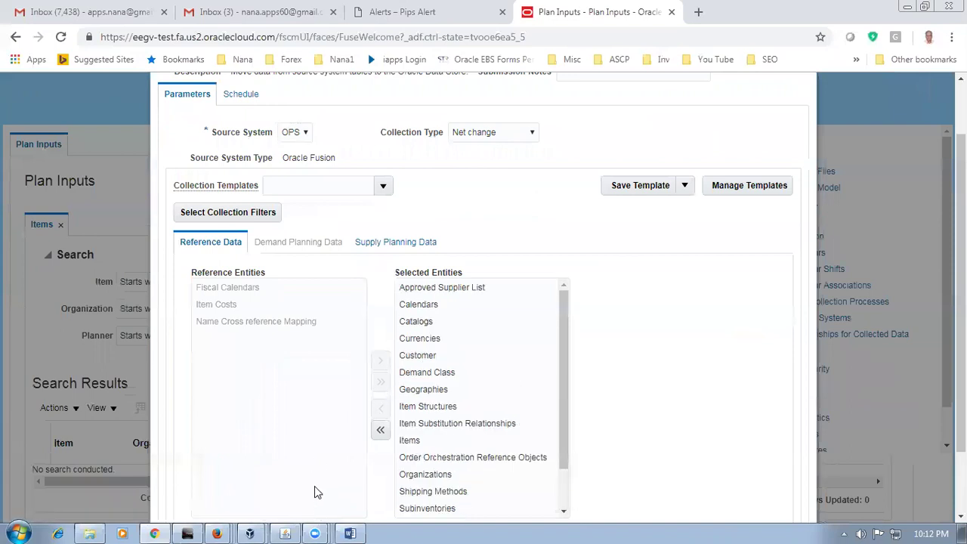
{"action": "left_click", "coordinate": [394, 243]}
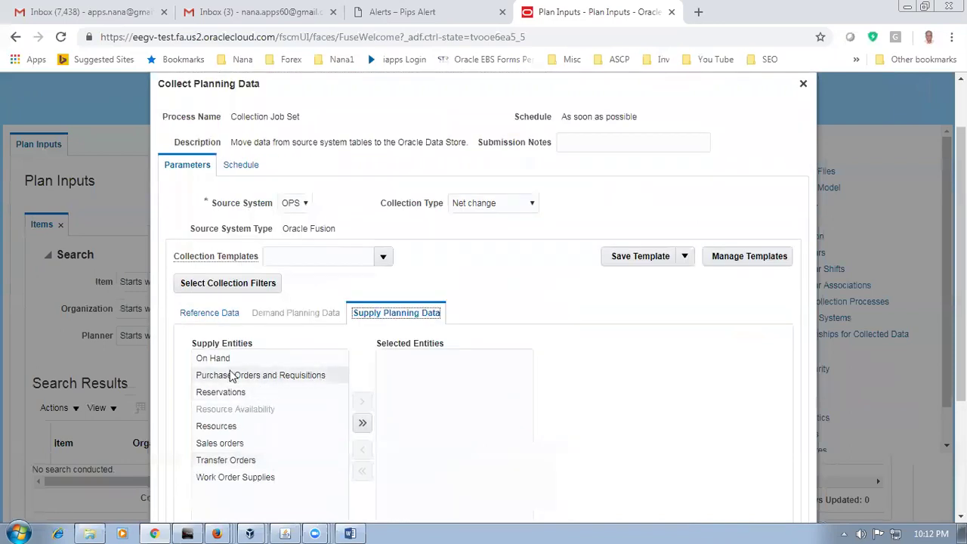
{"action": "left_click", "coordinate": [214, 358]}
{"action": "left_click", "coordinate": [362, 402]}
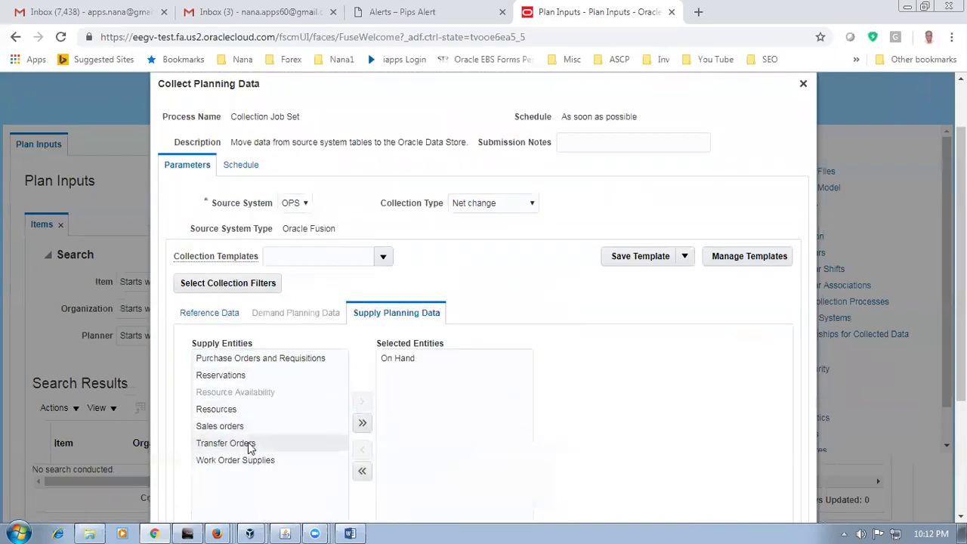
{"action": "left_click", "coordinate": [208, 317]}
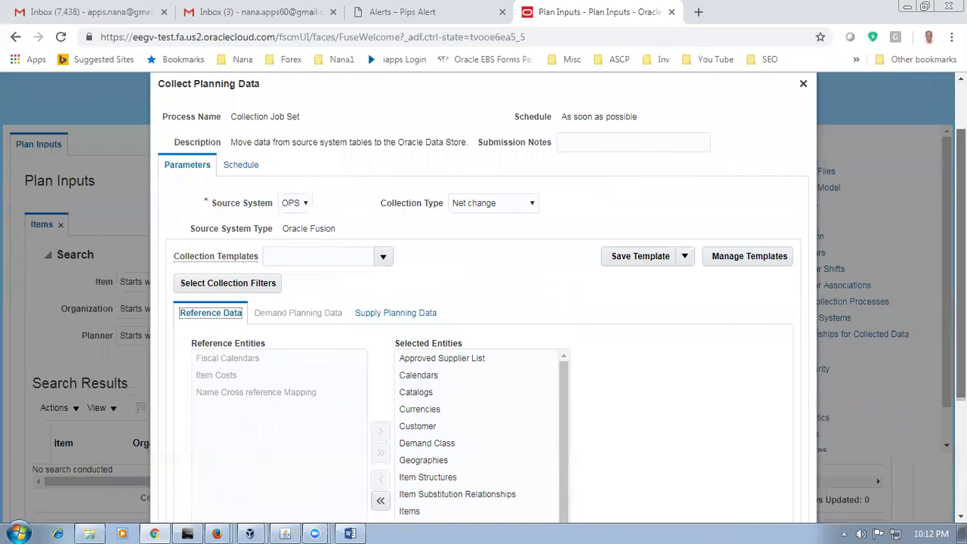
Submit the planning data collection and acknowledge the confirmation message.
{"action": "scroll", "coordinate": [484, 296], "scroll_direction": "down", "scroll_amount": 2}
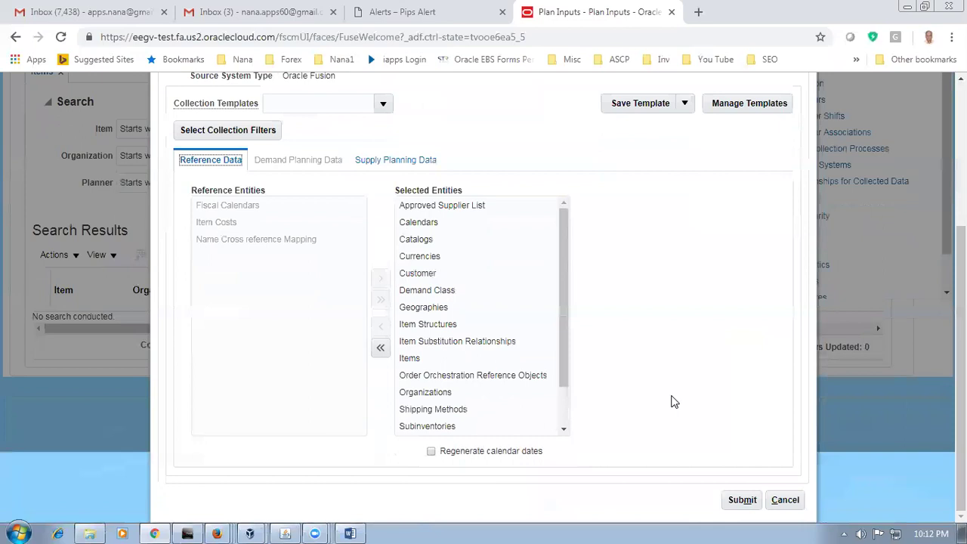
{"action": "scroll", "coordinate": [669, 402], "scroll_direction": "up", "scroll_amount": 3}
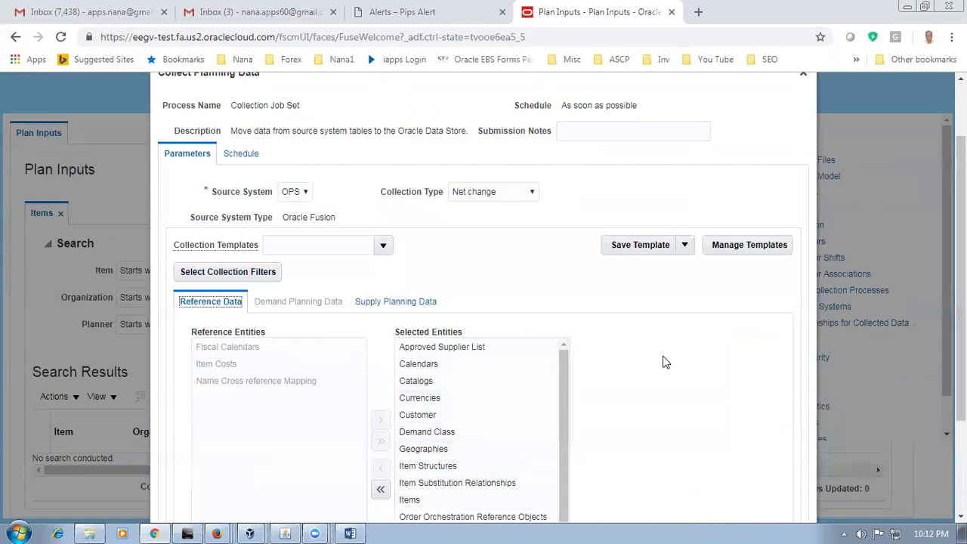
{"action": "scroll", "coordinate": [665, 363], "scroll_direction": "down", "scroll_amount": 3}
{"action": "left_click", "coordinate": [742, 499]}
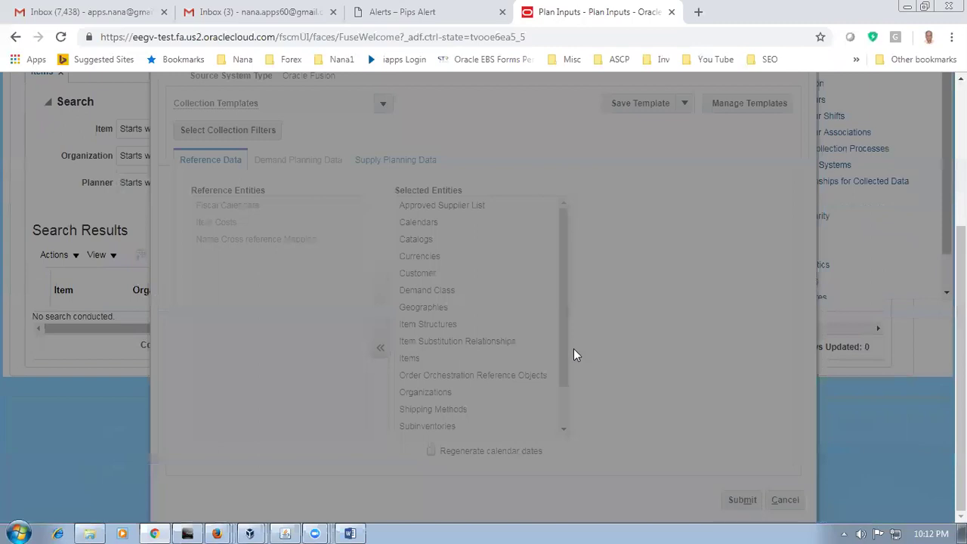
{"action": "left_click", "coordinate": [540, 317]}
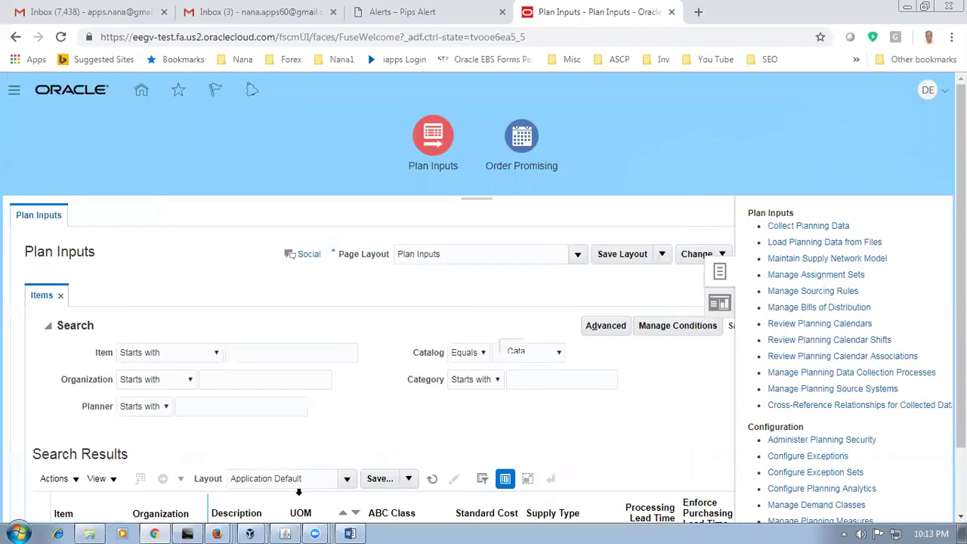
Open 26_Fusion_OM_Work_Sheet_Version_3 from D:\Fusion_OM_Documents in Windows Explorer.
{"action": "left_click", "coordinate": [93, 532]}
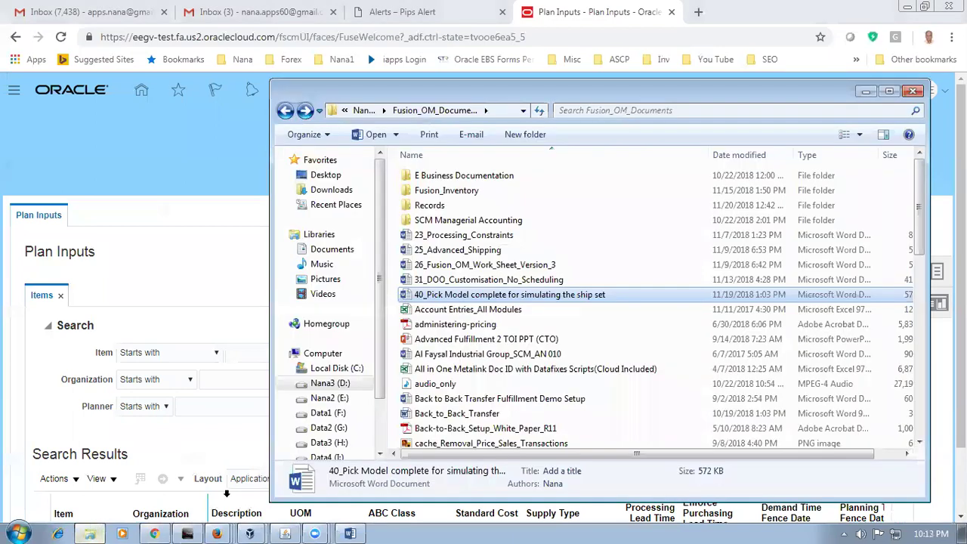
{"action": "left_click", "coordinate": [332, 383]}
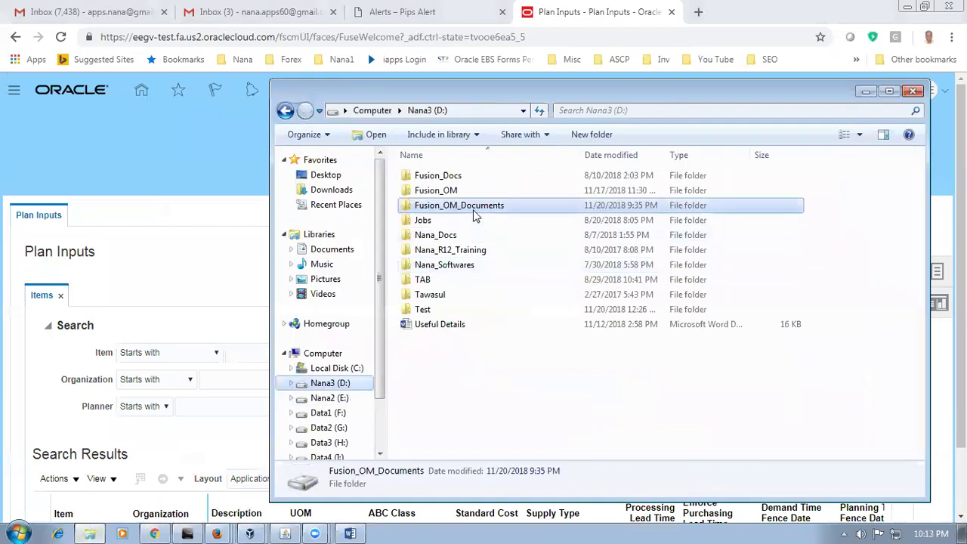
{"action": "double_click", "coordinate": [474, 208]}
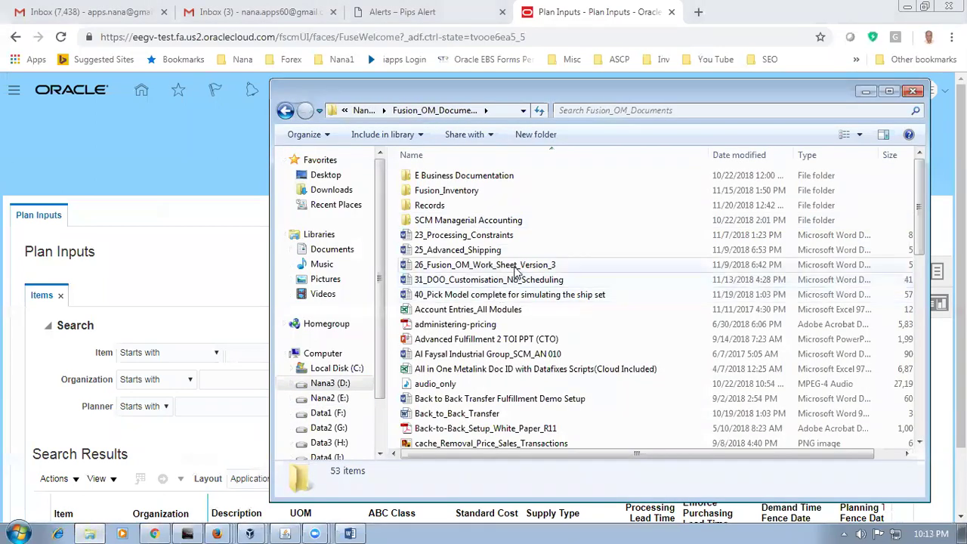
{"action": "left_click", "coordinate": [516, 266]}
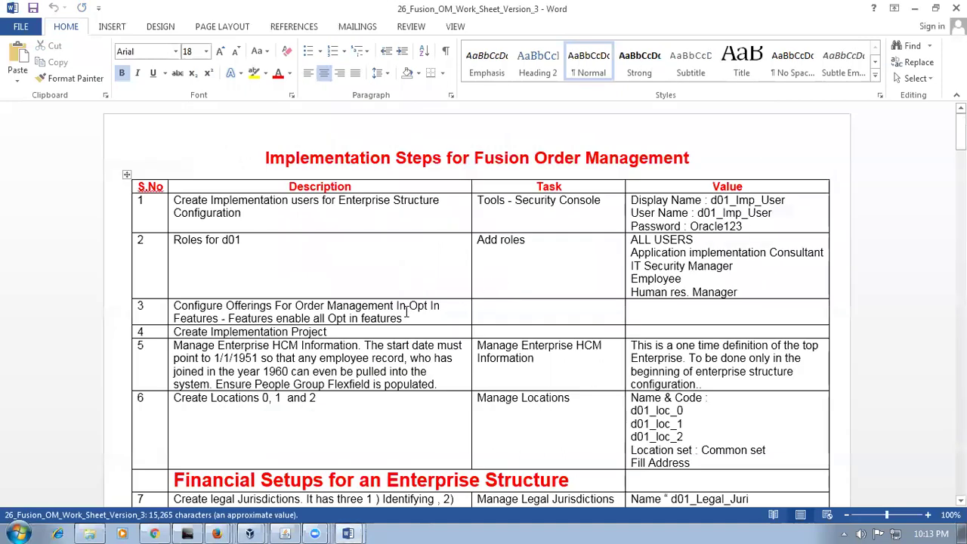
Review the worksheet's implementation steps from Configure Offerings on, then return to Oracle Applications.
{"action": "left_click", "coordinate": [404, 317]}
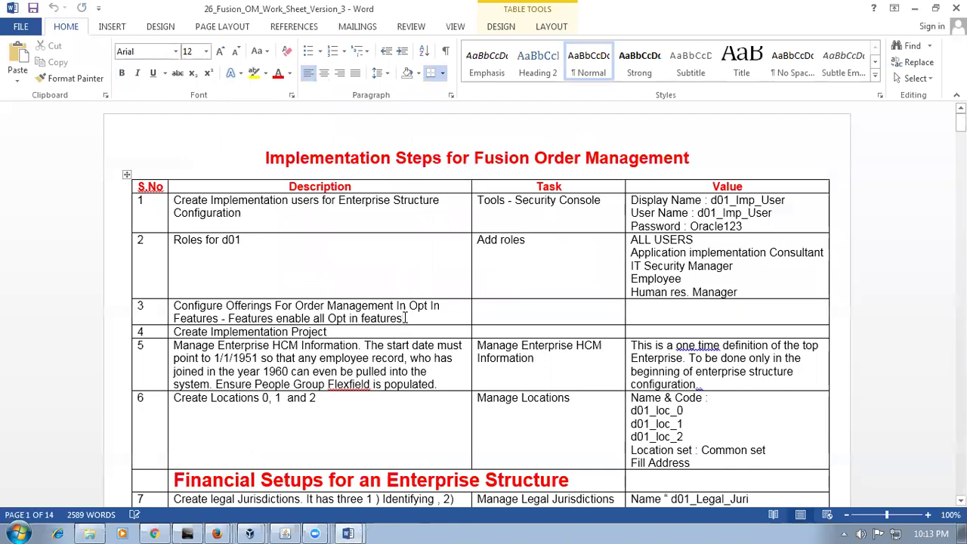
{"action": "scroll", "coordinate": [407, 317], "scroll_direction": "down", "scroll_amount": 1}
{"action": "scroll", "coordinate": [407, 318], "scroll_direction": "down", "scroll_amount": 2}
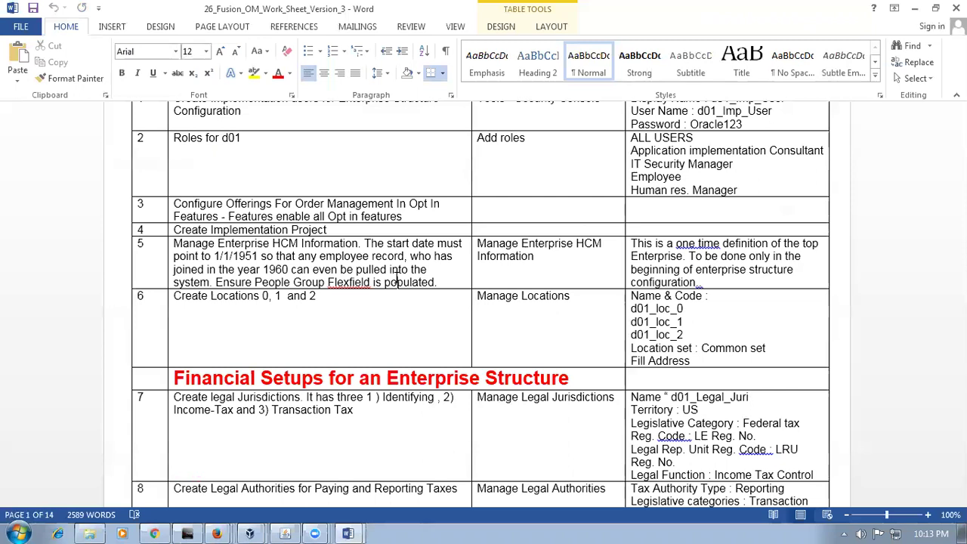
{"action": "left_click", "coordinate": [285, 534]}
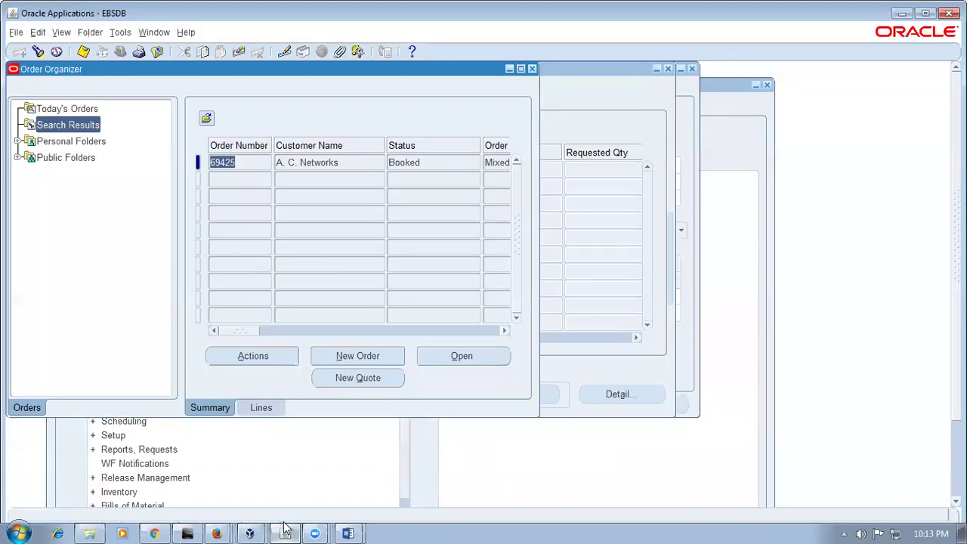
Close Order Organizer and Shipping Transactions, then open Shipping Parameters on the Pick Release tab.
{"action": "left_click", "coordinate": [532, 68]}
{"action": "left_click", "coordinate": [666, 69]}
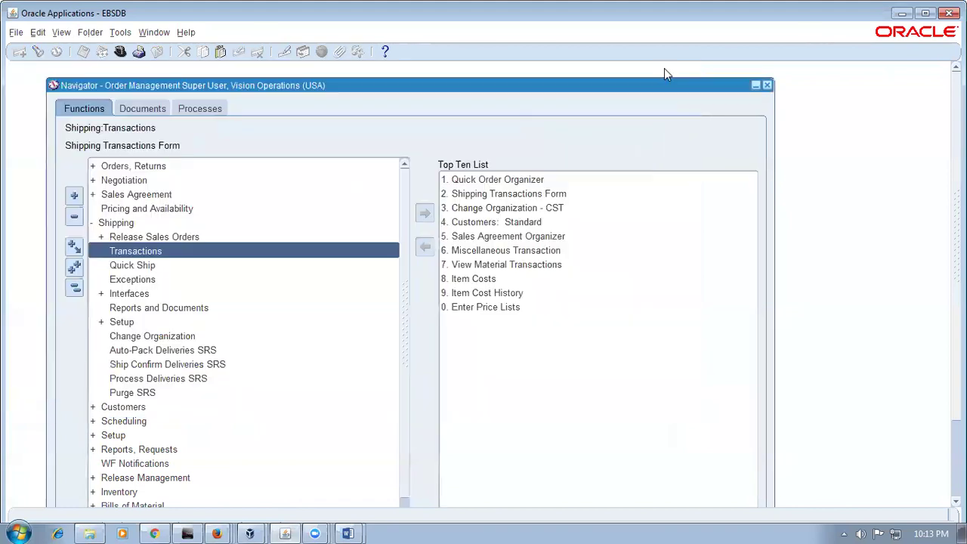
{"action": "left_click", "coordinate": [74, 288]}
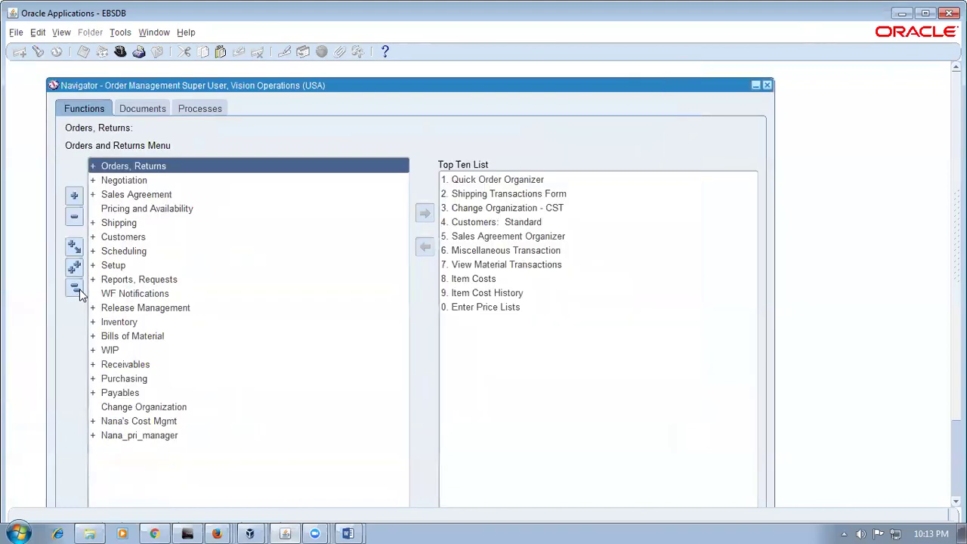
{"action": "double_click", "coordinate": [155, 222]}
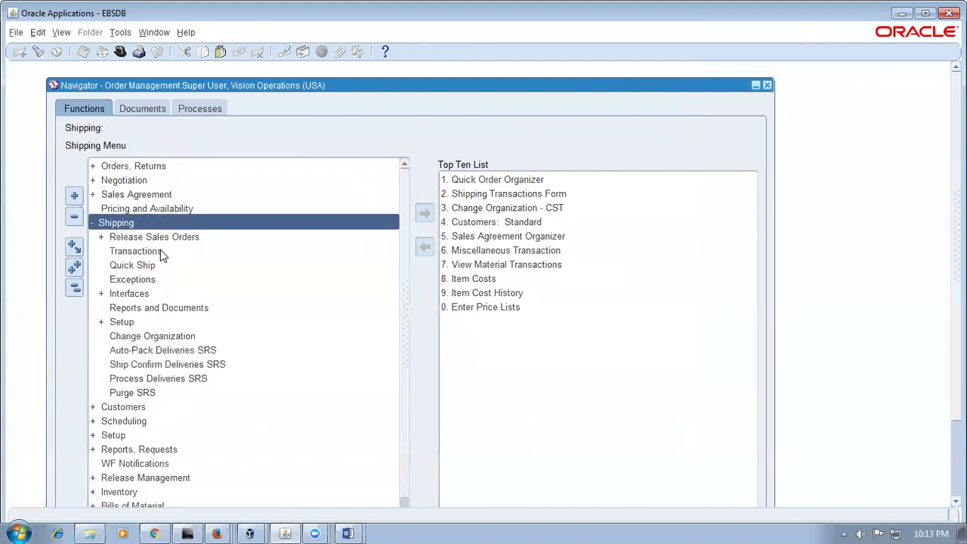
{"action": "double_click", "coordinate": [144, 322]}
{"action": "double_click", "coordinate": [189, 350]}
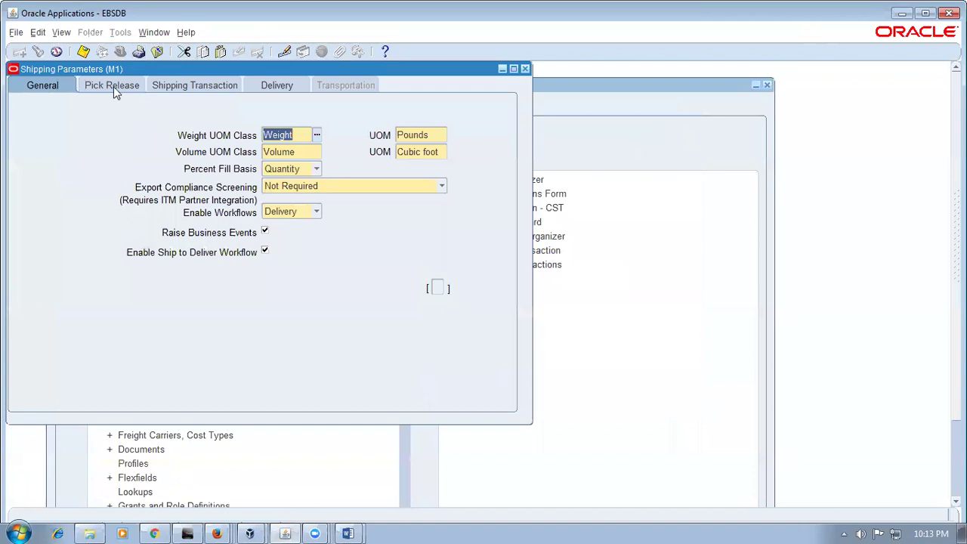
{"action": "left_click", "coordinate": [114, 86]}
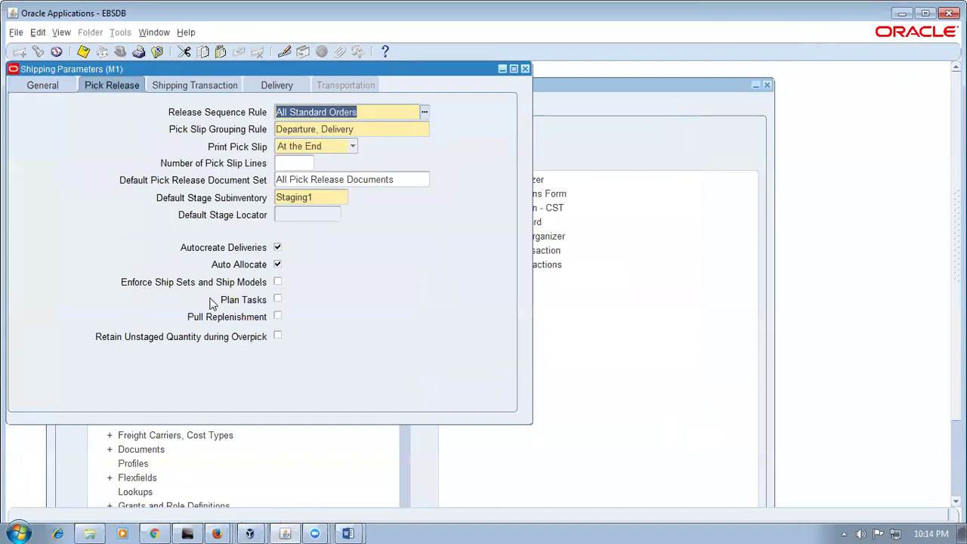
Toggle Enforce Ship Sets and Ship Models on and back off, then close without saving.
{"action": "left_click", "coordinate": [278, 282]}
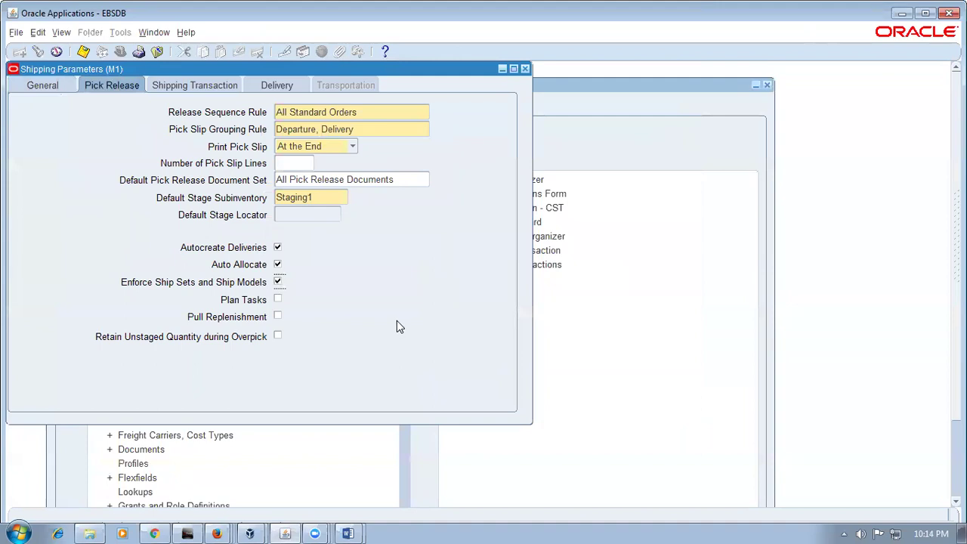
{"action": "left_click", "coordinate": [278, 283]}
{"action": "left_click", "coordinate": [525, 70]}
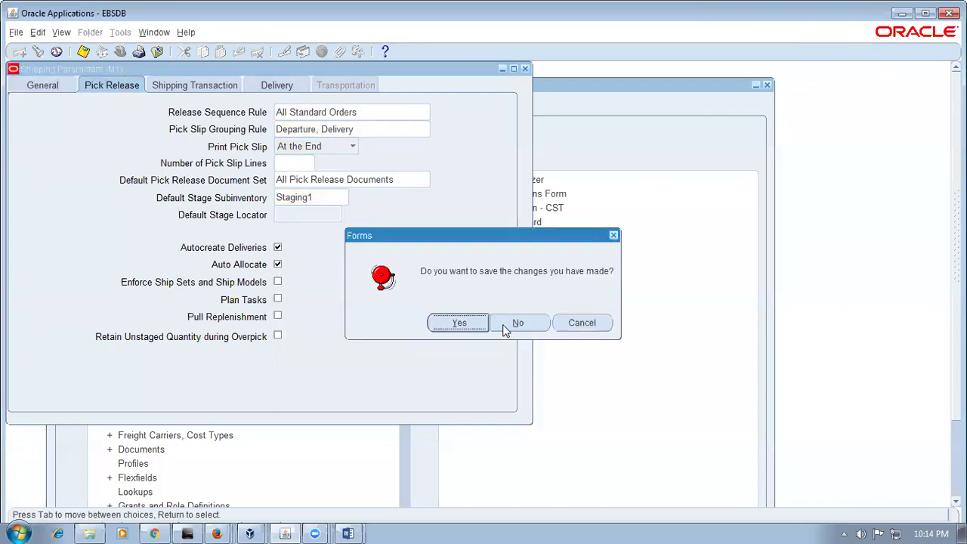
{"action": "left_click", "coordinate": [504, 325]}
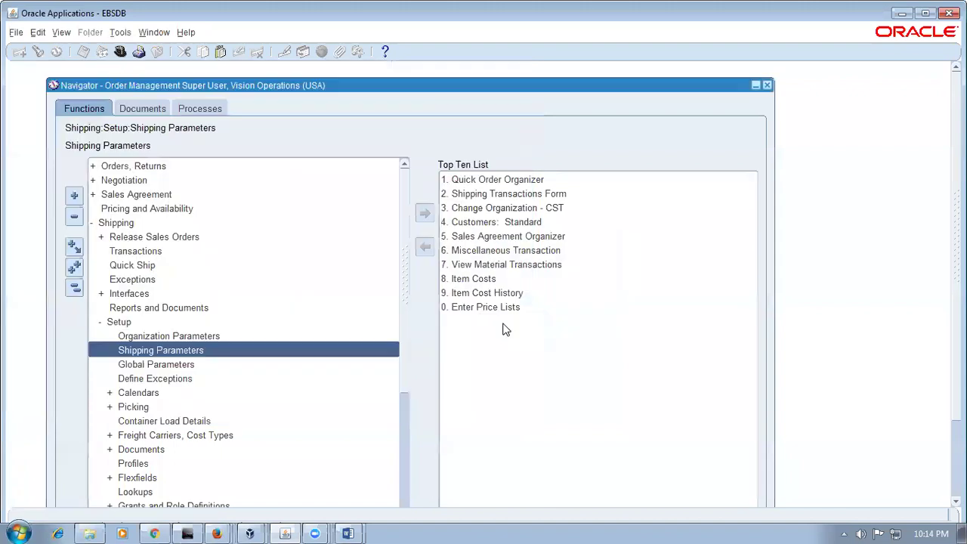
{"action": "left_click", "coordinate": [74, 287]}
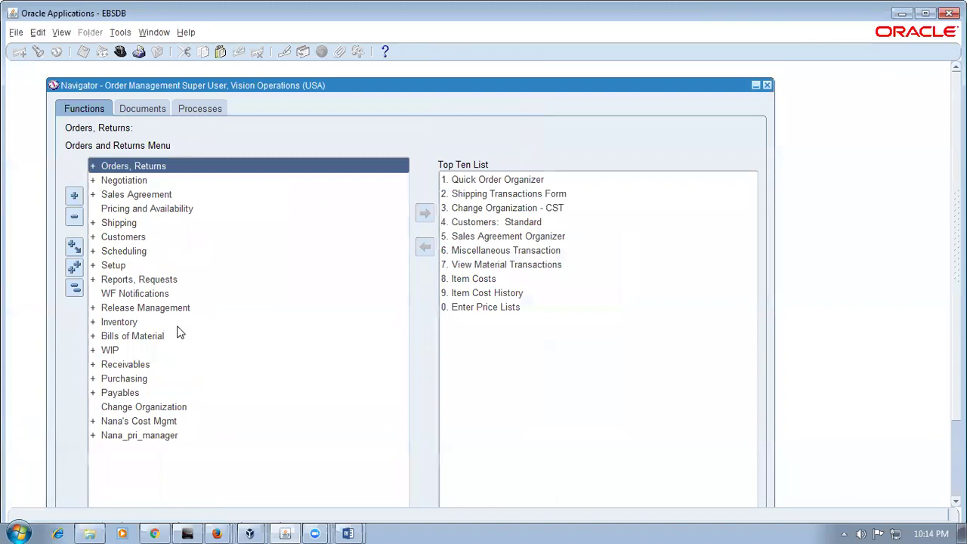
Leave Plan Inputs and search Setup and Maintenance tasks for man%ship%para%.
{"action": "left_click", "coordinate": [156, 526]}
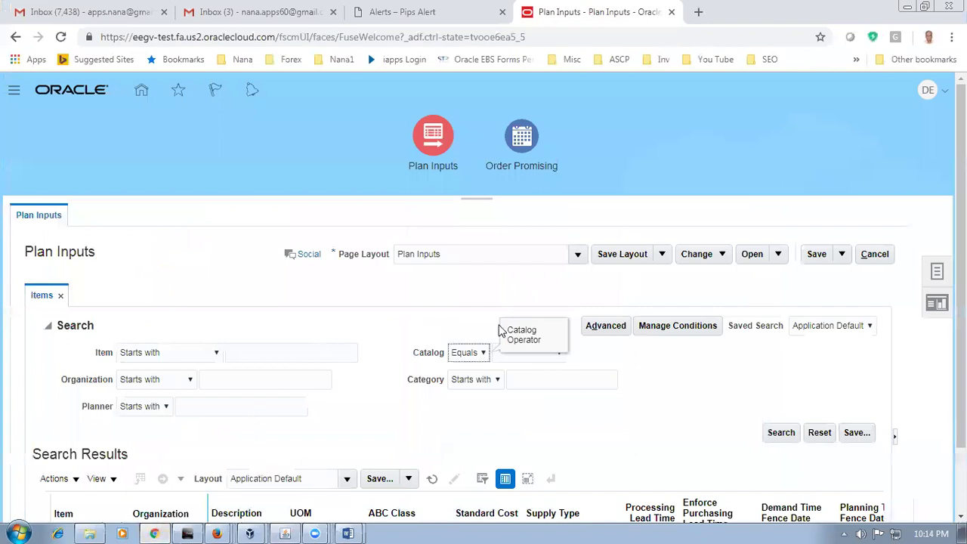
{"action": "left_click", "coordinate": [873, 255]}
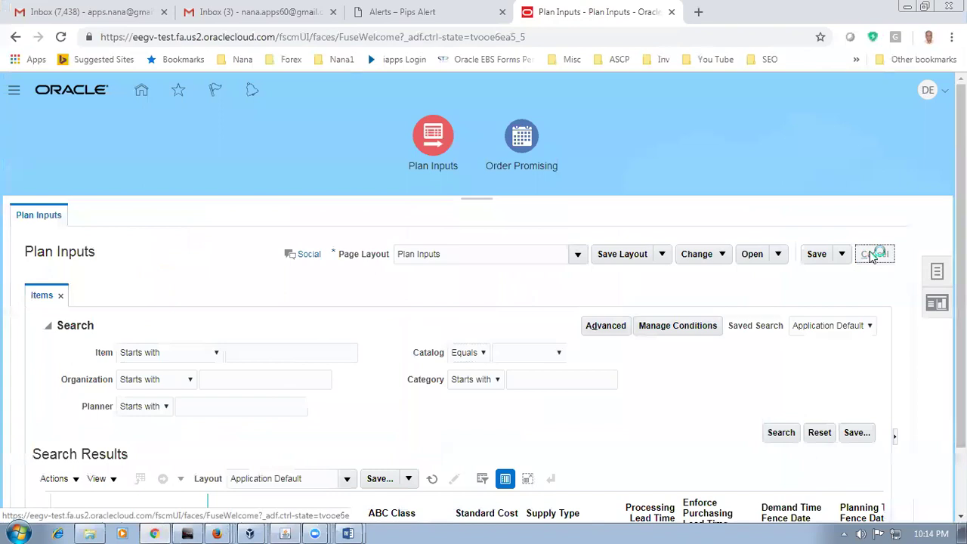
{"action": "left_click", "coordinate": [875, 255]}
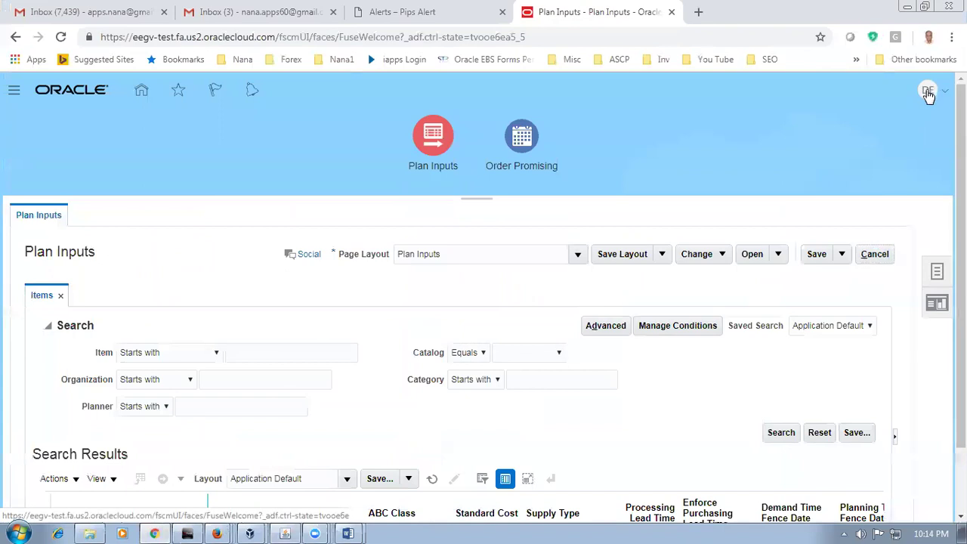
{"action": "left_click", "coordinate": [929, 92]}
{"action": "left_click", "coordinate": [795, 253]}
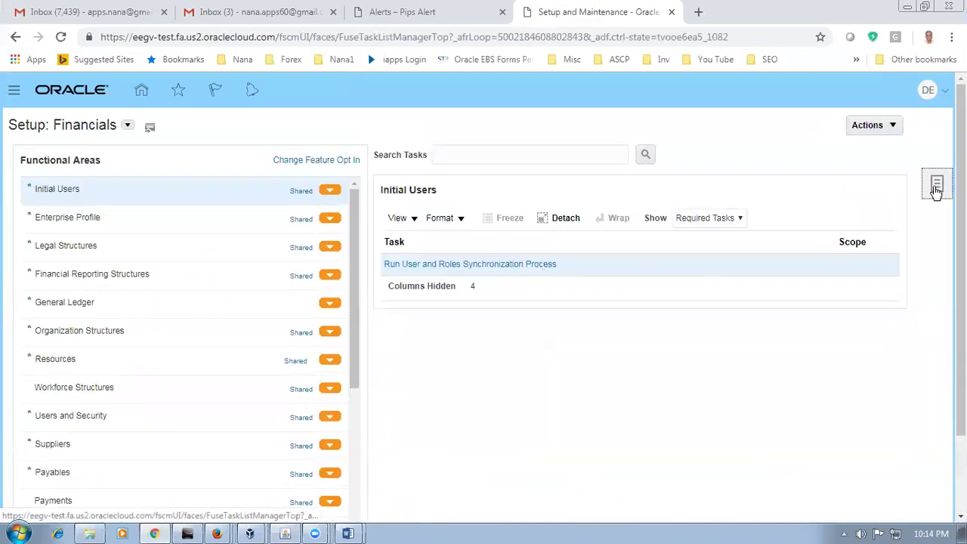
{"action": "left_click", "coordinate": [936, 186]}
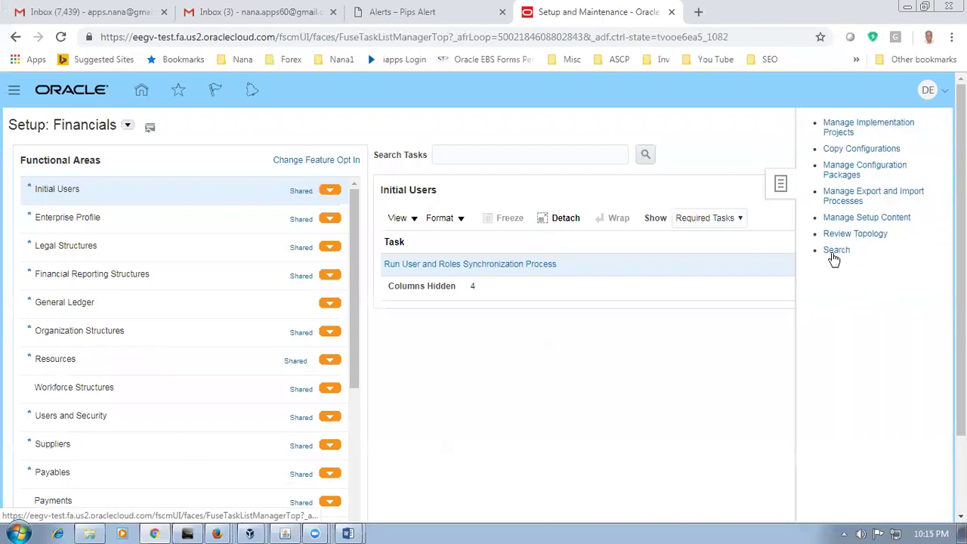
{"action": "left_click", "coordinate": [835, 251]}
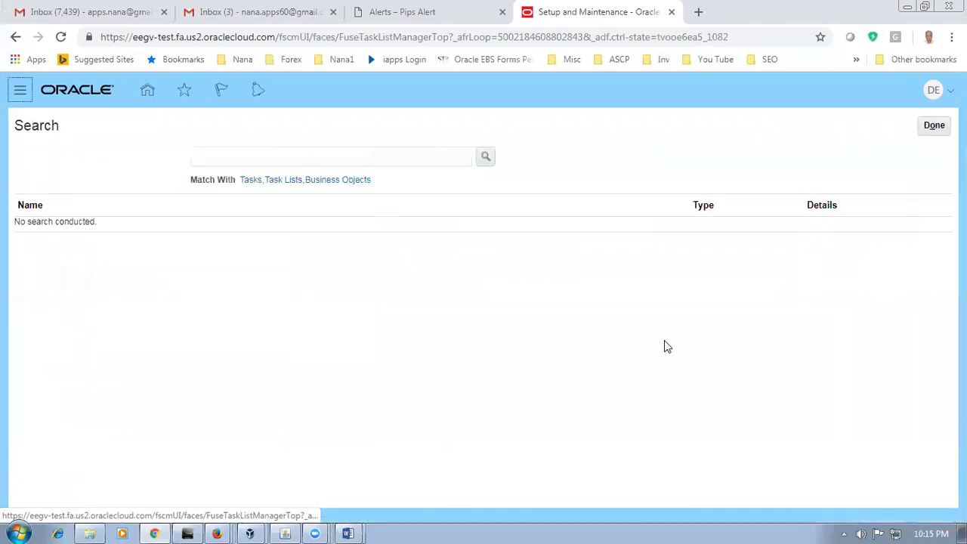
{"action": "left_click", "coordinate": [320, 157]}
{"action": "type", "text": "man%"}
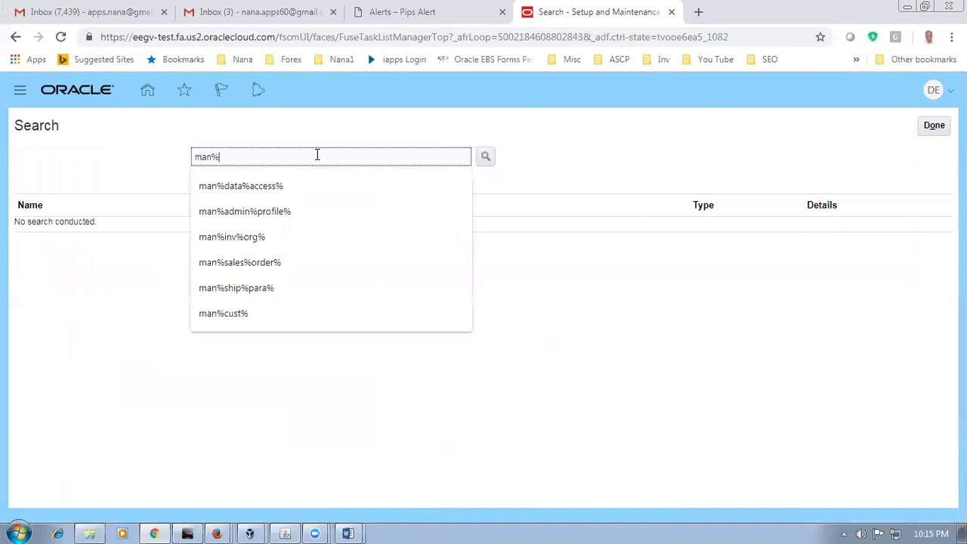
{"action": "type", "text": "ship%para%"}
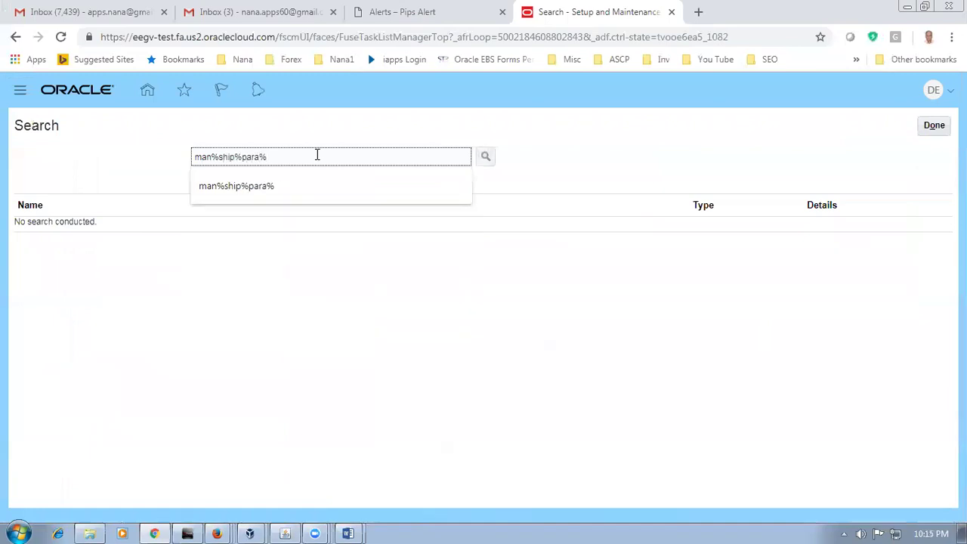
{"action": "key", "text": "Return"}
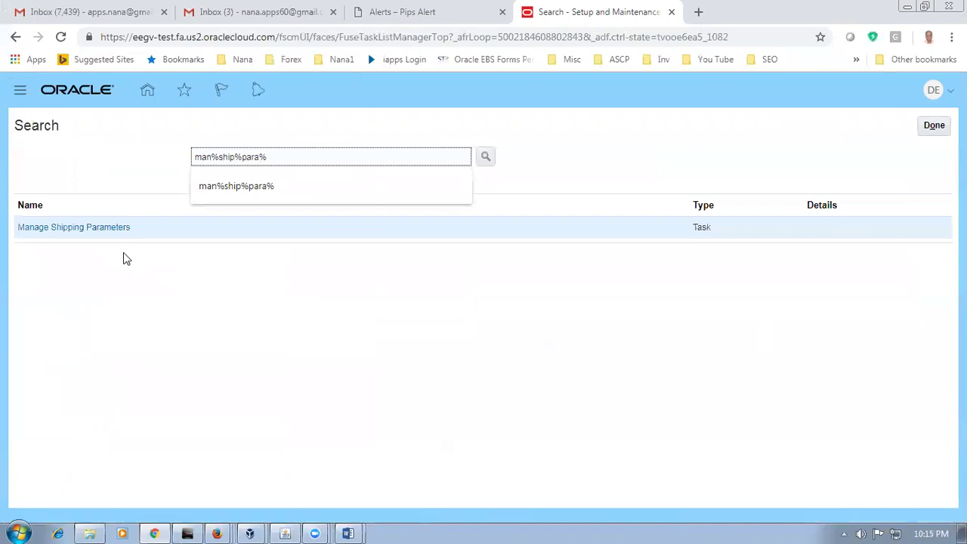
Open Manage Shipping Parameters, keep Shipment Set Behavior at Error, and leave without saving.
{"action": "left_click", "coordinate": [79, 231]}
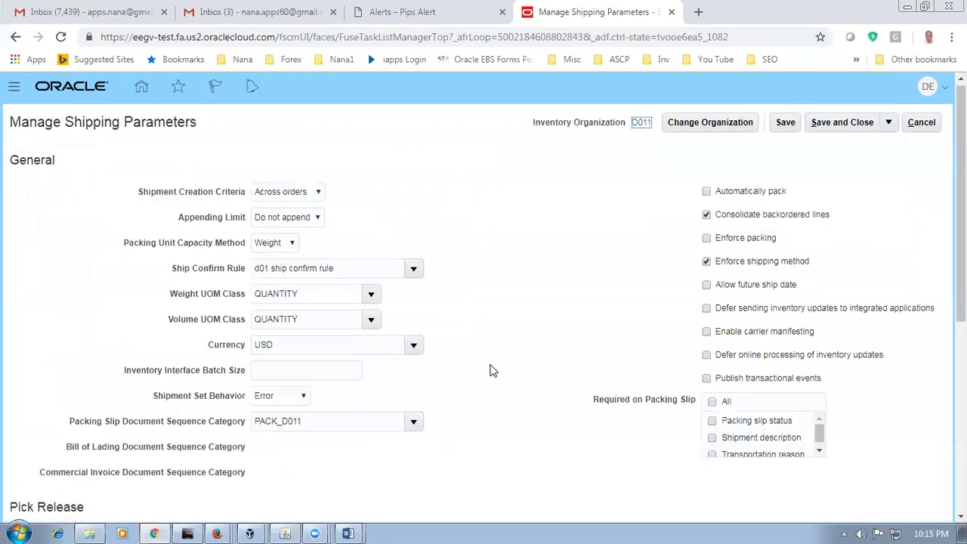
{"action": "scroll", "coordinate": [491, 371], "scroll_direction": "down", "scroll_amount": 2}
{"action": "left_click", "coordinate": [267, 263]}
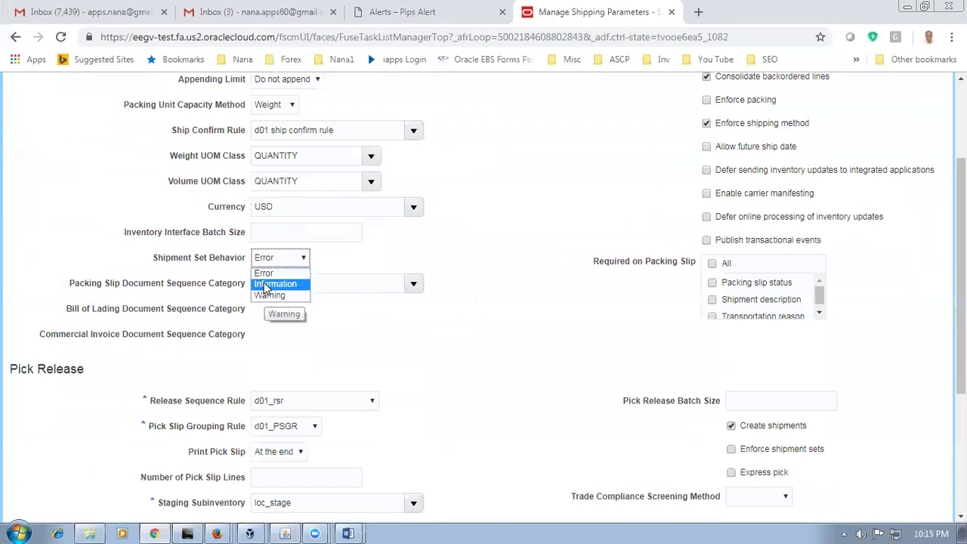
{"action": "left_click", "coordinate": [264, 273]}
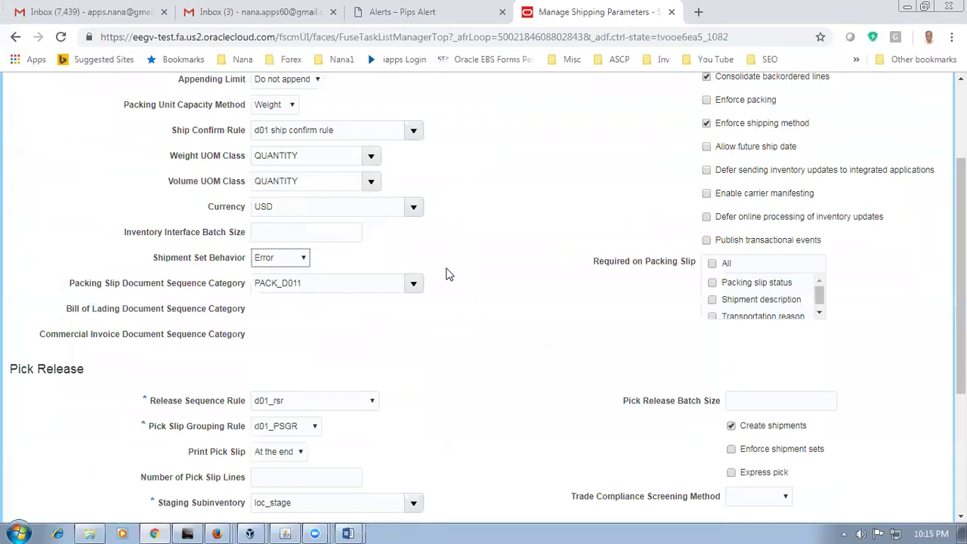
{"action": "left_click", "coordinate": [274, 263]}
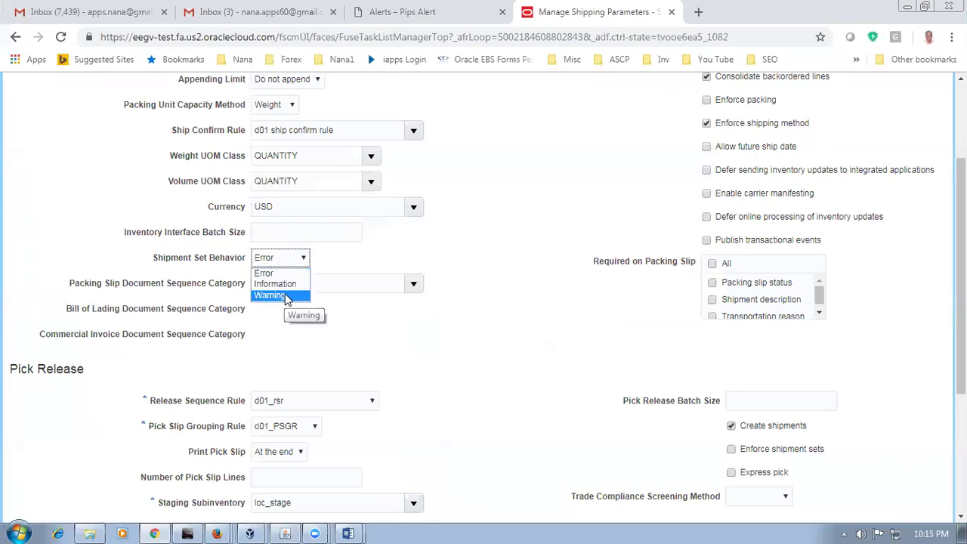
{"action": "left_click", "coordinate": [441, 272]}
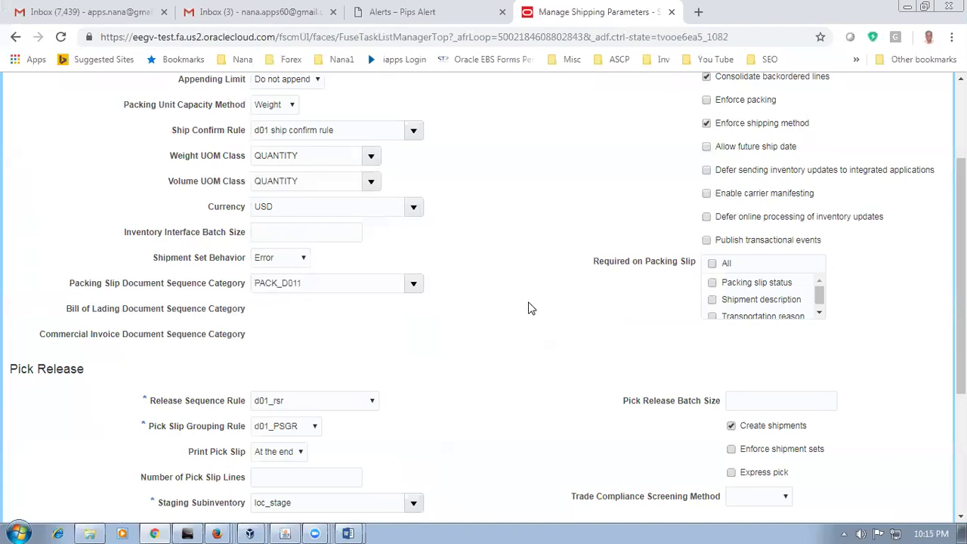
{"action": "scroll", "coordinate": [531, 309], "scroll_direction": "up", "scroll_amount": 3}
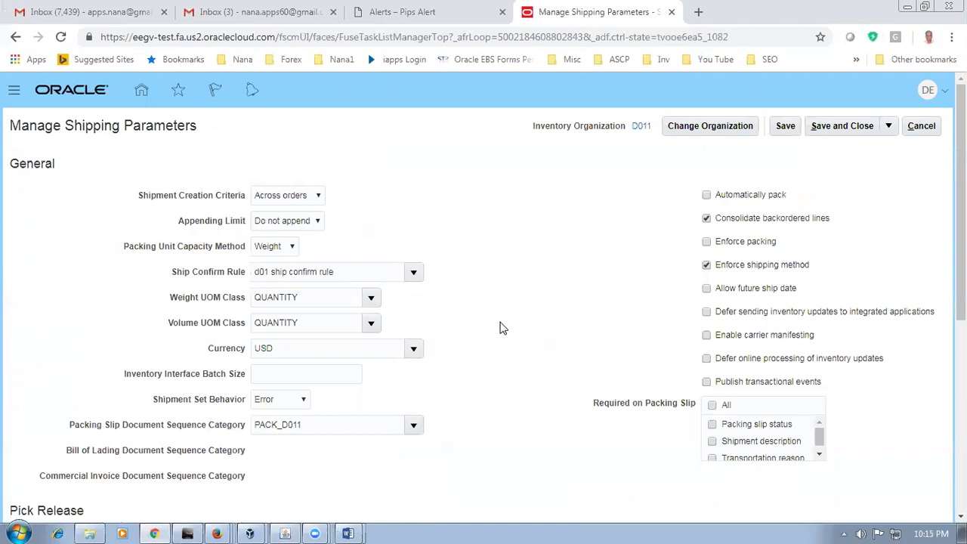
{"action": "left_click", "coordinate": [929, 130]}
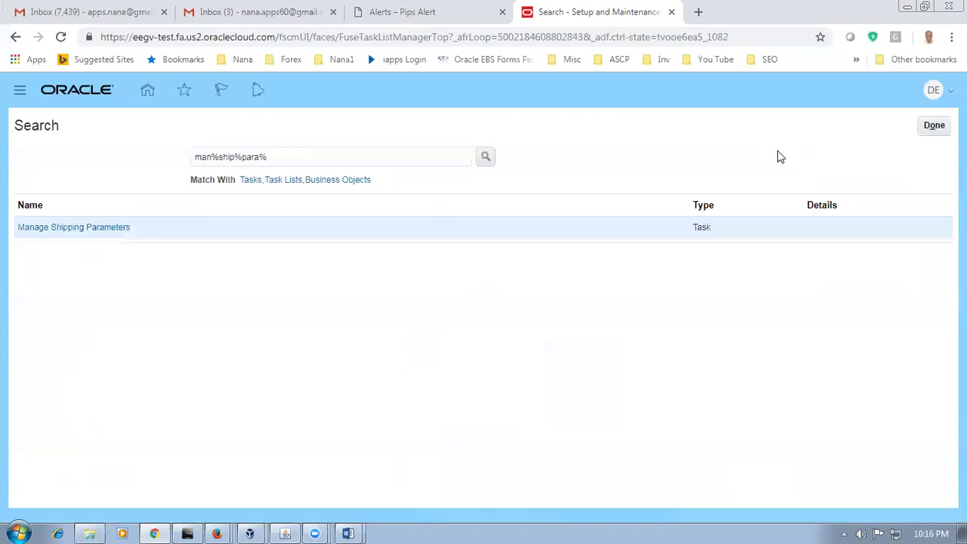
Close the task search with Done to return to the Setup: Financials page.
{"action": "left_click", "coordinate": [934, 126]}
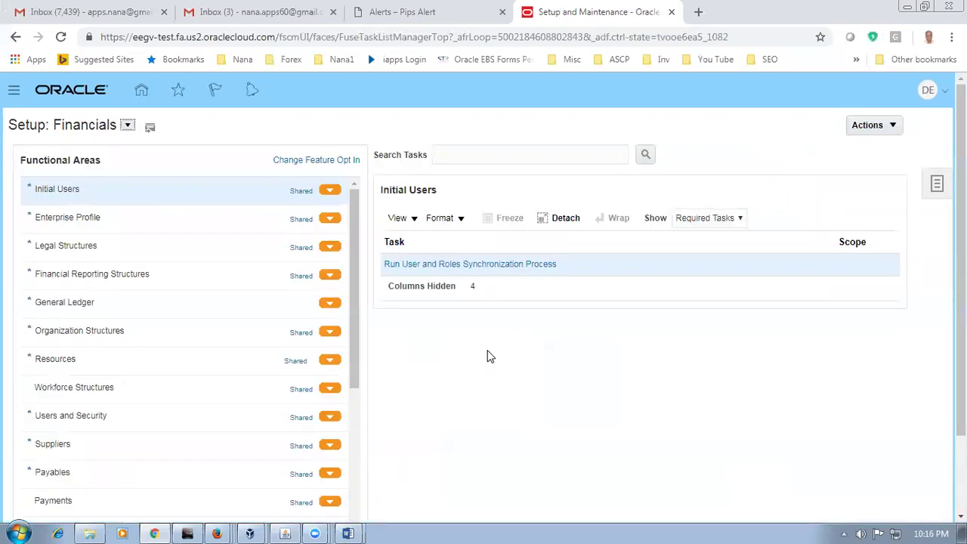
Open Scheduled Processes and refresh until Load Entity jobs 111540 and 111539 show Ready.
{"action": "left_click", "coordinate": [12, 91]}
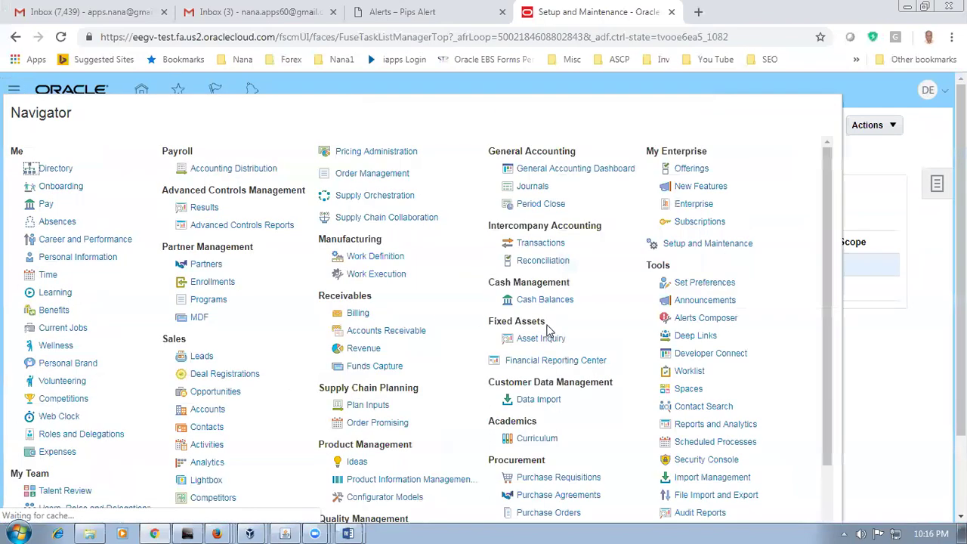
{"action": "left_click", "coordinate": [730, 444]}
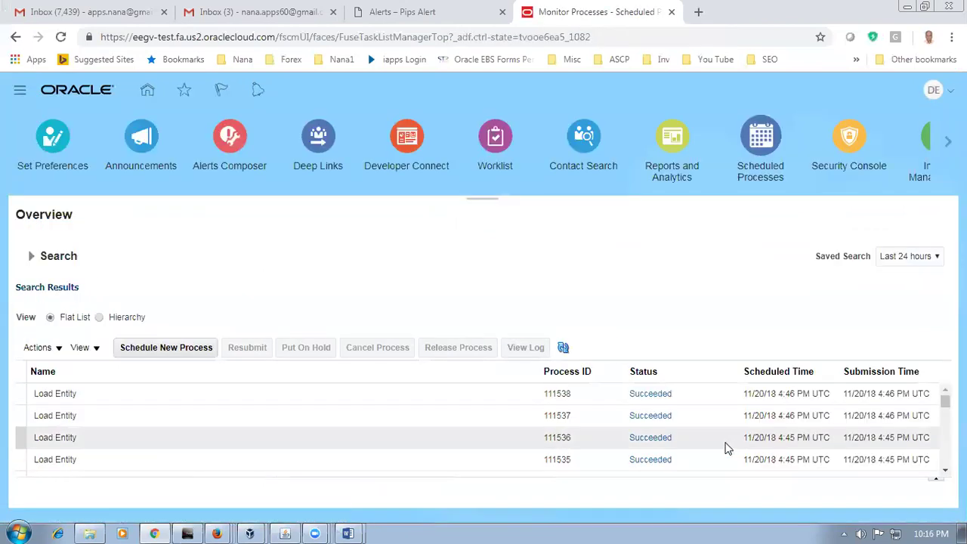
{"action": "left_click", "coordinate": [565, 349]}
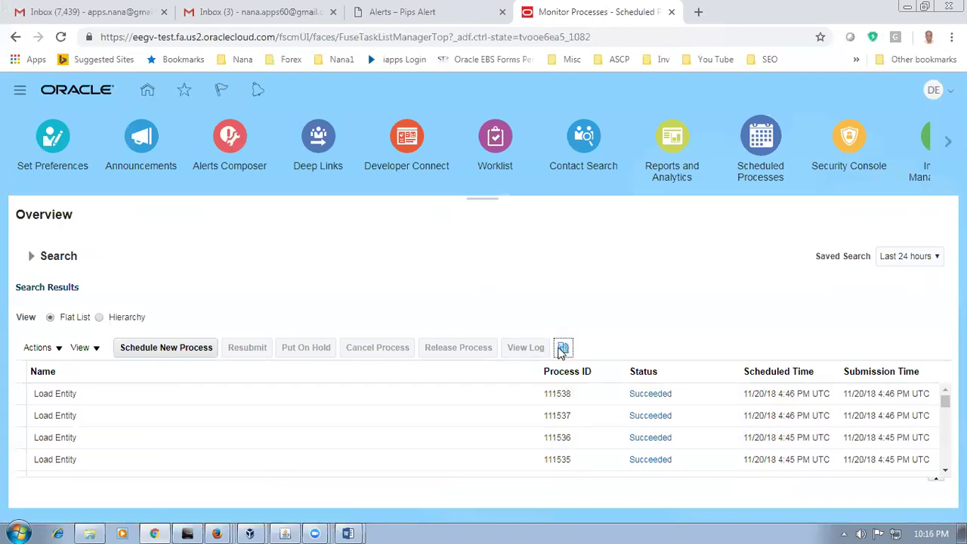
{"action": "left_click", "coordinate": [564, 351]}
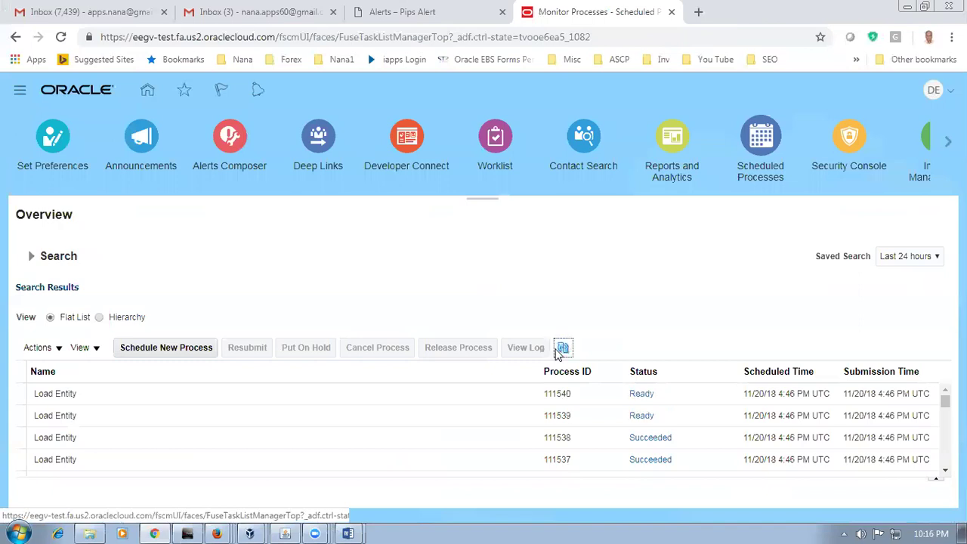
{"action": "left_click", "coordinate": [89, 534]}
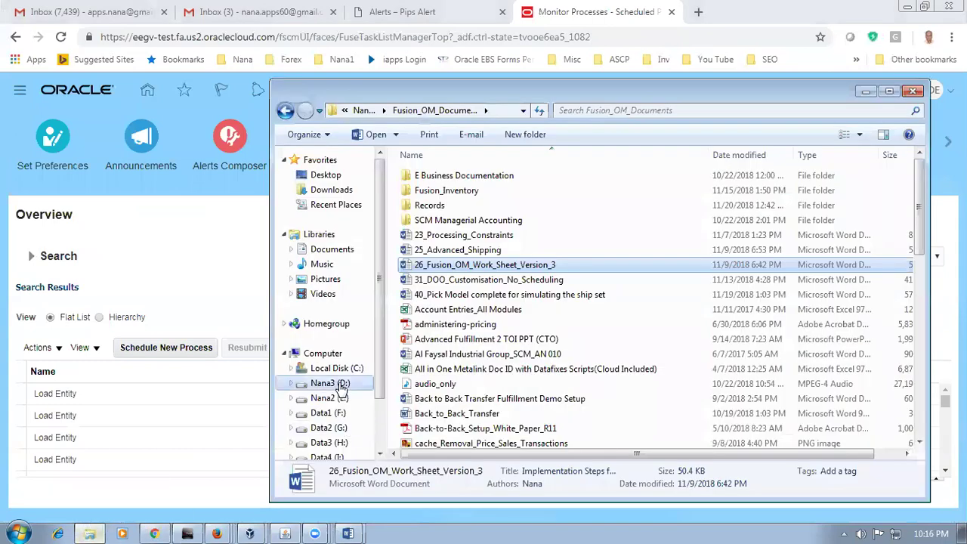
In the Fusion OM work sheet, locate Sales Order Approvals in row 135 and select Manage Order Approval Rules.
{"action": "left_click", "coordinate": [348, 534]}
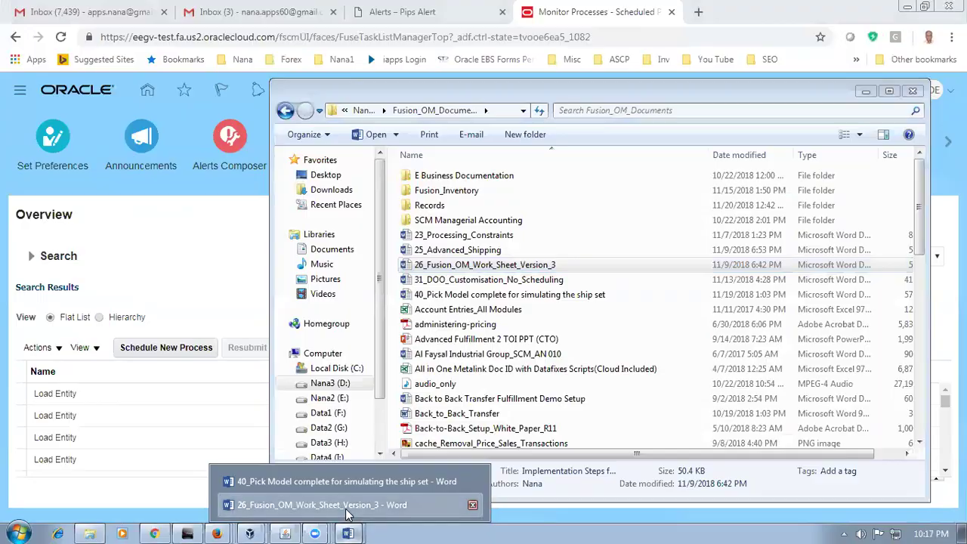
{"action": "left_click", "coordinate": [347, 506]}
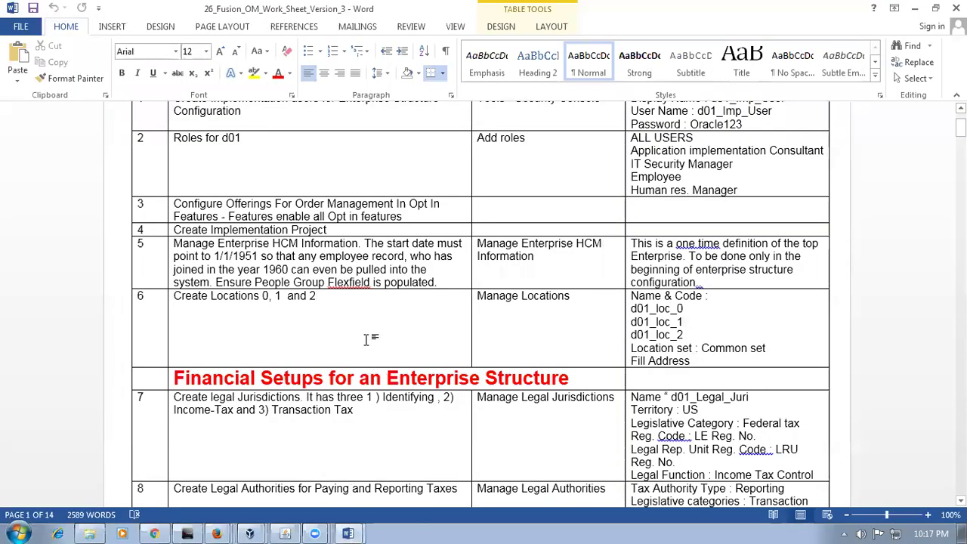
{"action": "scroll", "coordinate": [366, 340], "scroll_direction": "down", "scroll_amount": 20}
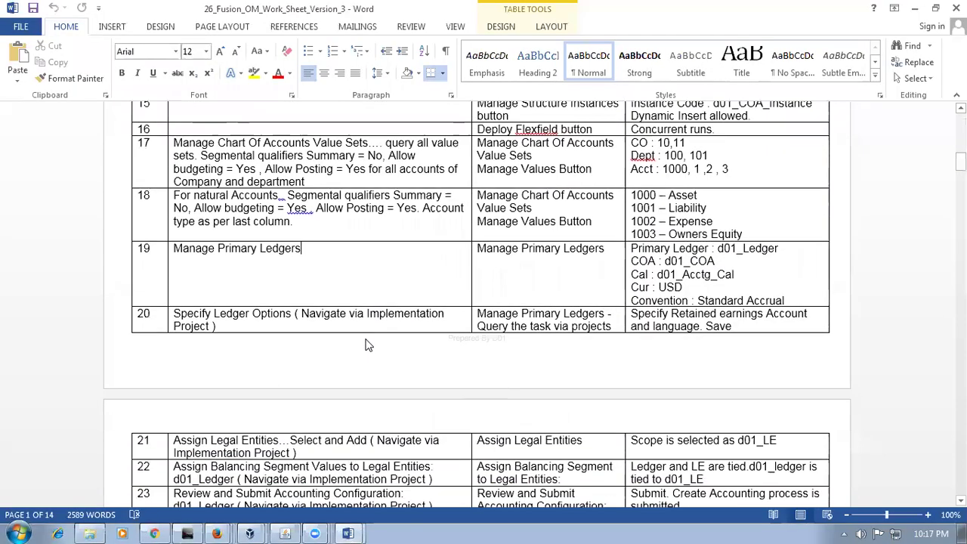
{"action": "scroll", "coordinate": [367, 339], "scroll_direction": "down", "scroll_amount": 20}
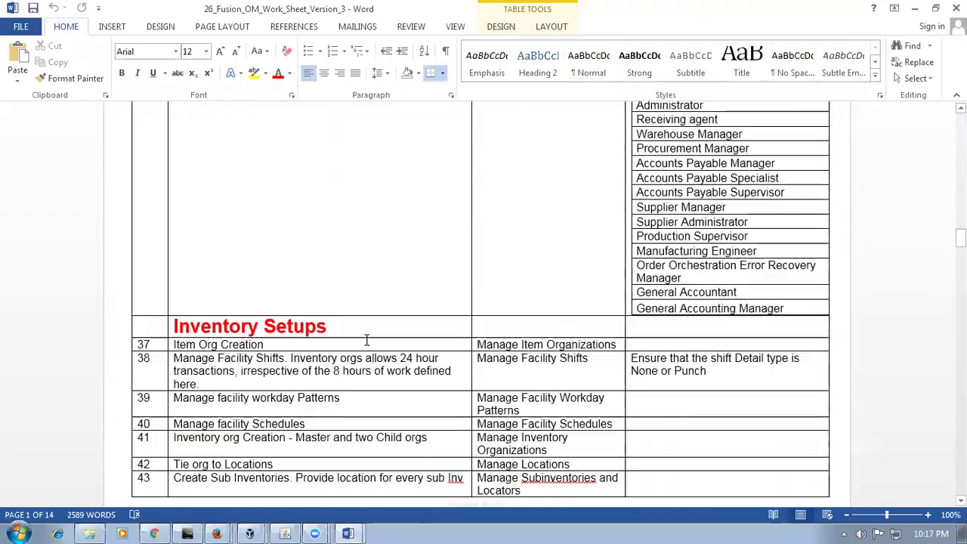
{"action": "scroll", "coordinate": [367, 341], "scroll_direction": "down", "scroll_amount": 20}
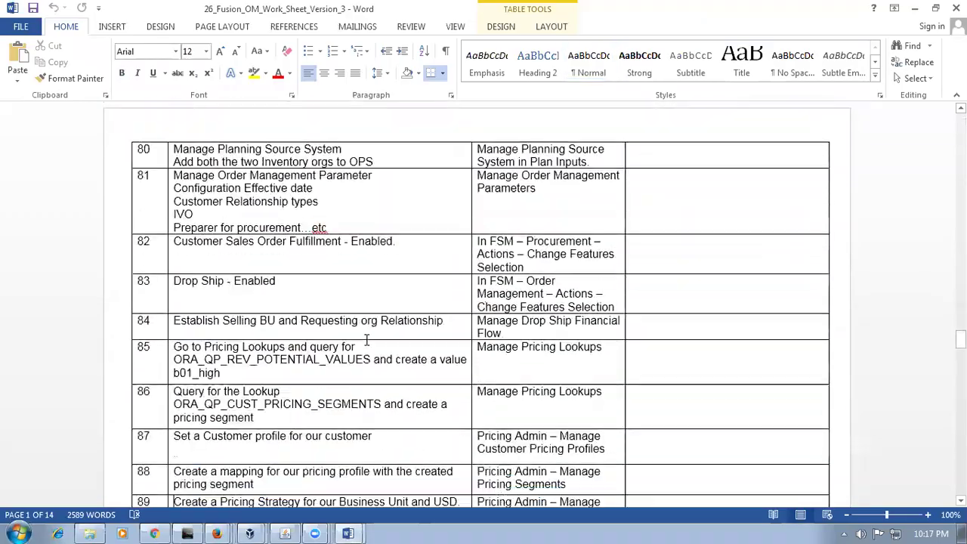
{"action": "scroll", "coordinate": [366, 341], "scroll_direction": "down", "scroll_amount": 20}
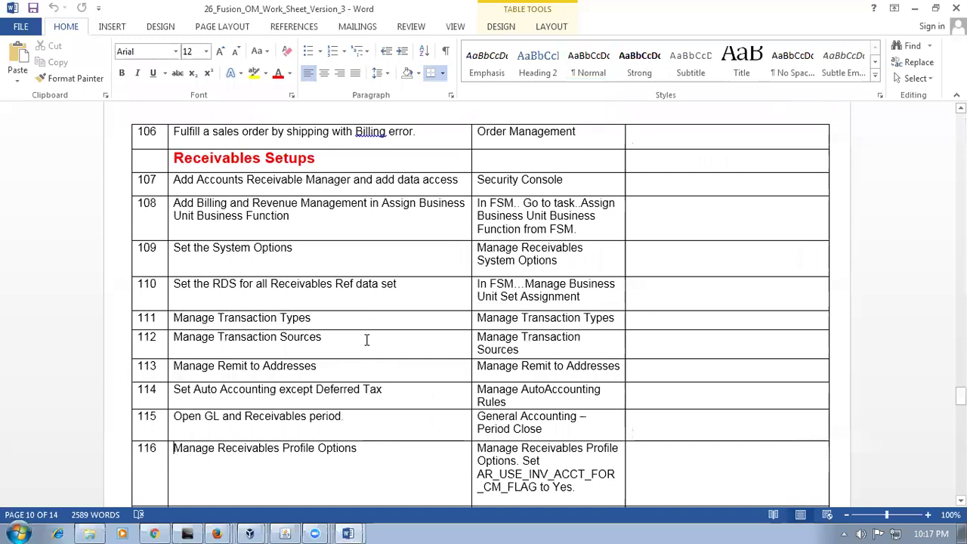
{"action": "scroll", "coordinate": [366, 339], "scroll_direction": "down", "scroll_amount": 10}
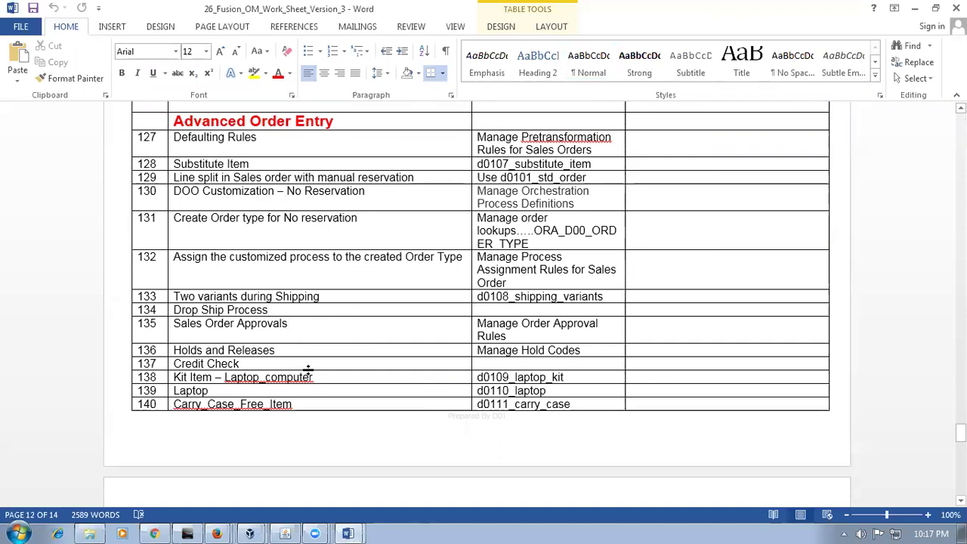
{"action": "scroll", "coordinate": [306, 370], "scroll_direction": "down", "scroll_amount": 1}
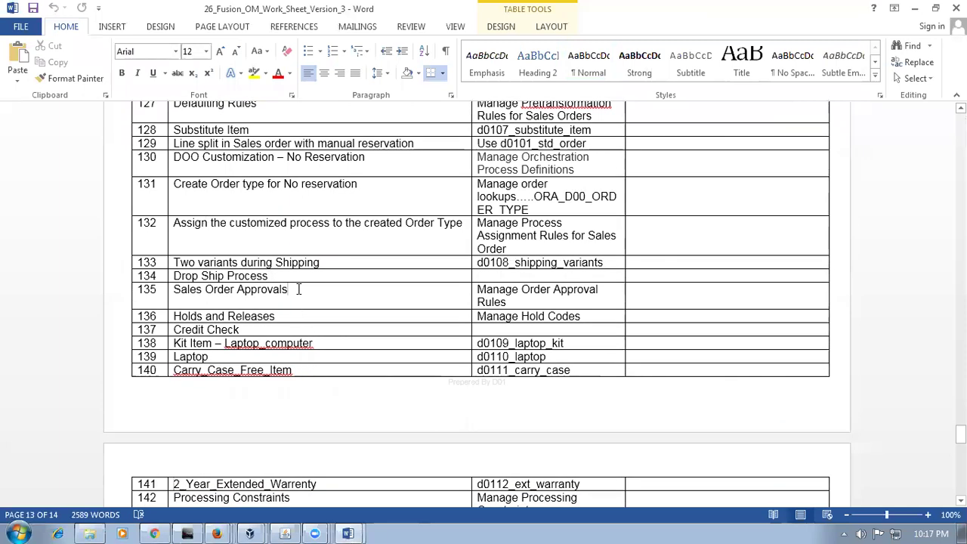
{"action": "left_click", "coordinate": [174, 291]}
{"action": "left_click_drag", "start_coordinate": [173, 291], "coordinate": [268, 289]}
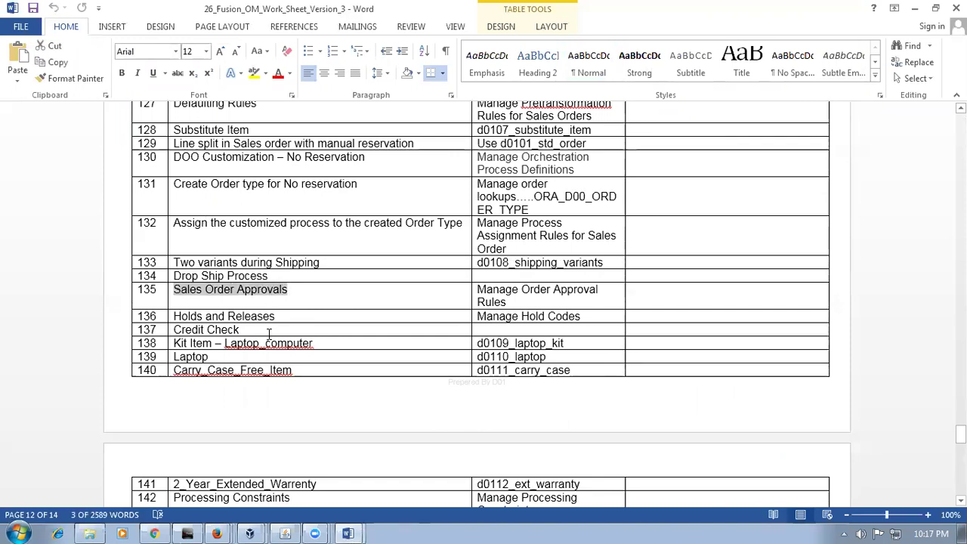
{"action": "scroll", "coordinate": [269, 336], "scroll_direction": "down", "scroll_amount": 2}
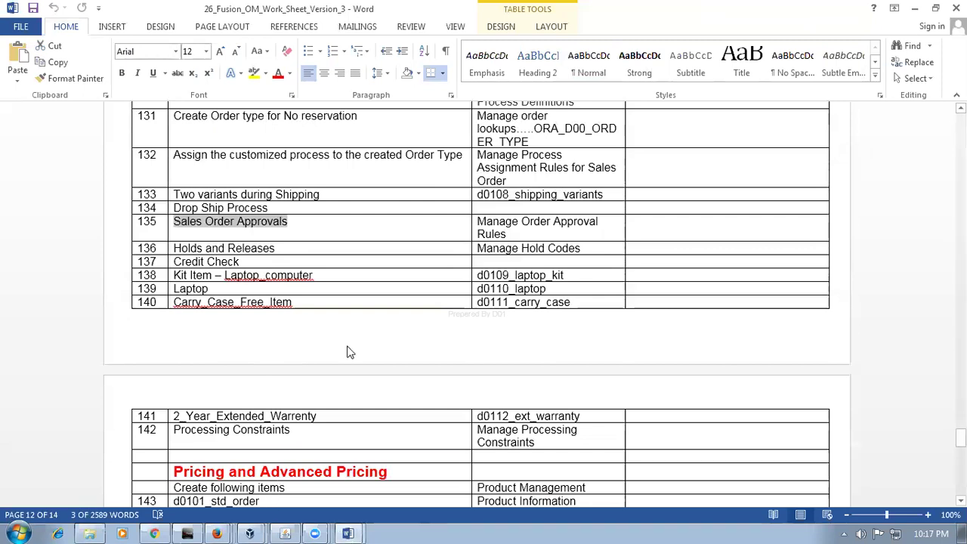
{"action": "key", "text": "Tab"}
{"action": "key", "text": "ctrl+c"}
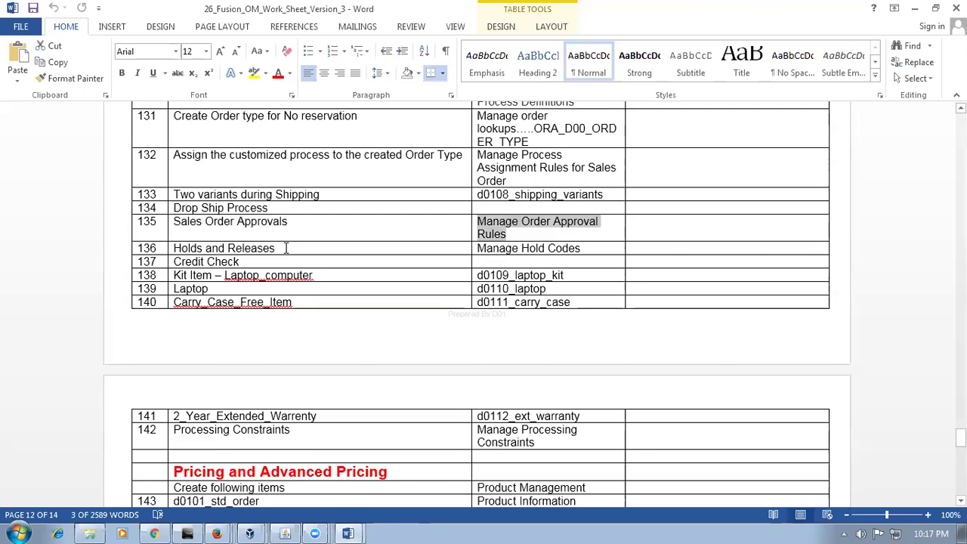
{"action": "left_click", "coordinate": [154, 533]}
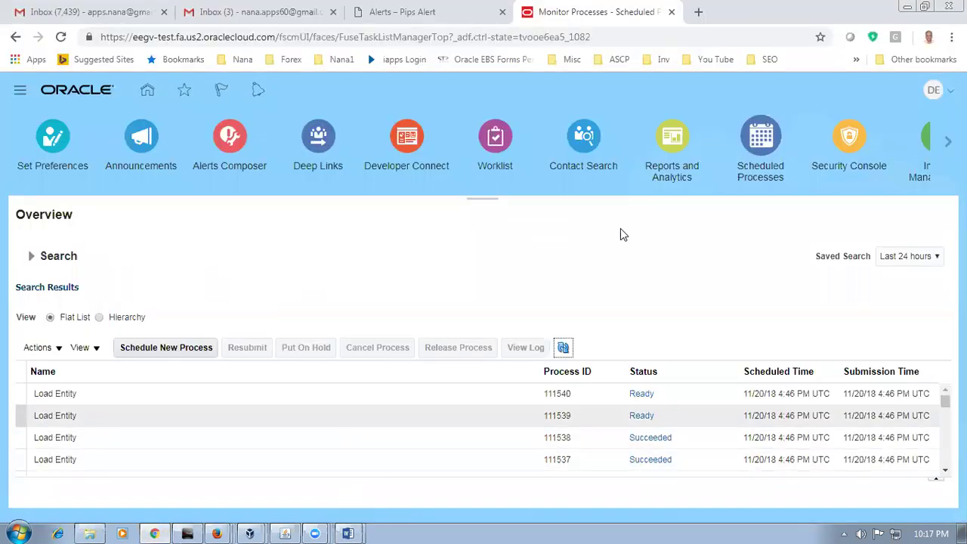
Search Setup and Maintenance tasks for Manage Order Approval Rules and open that task.
{"action": "left_click", "coordinate": [935, 94]}
{"action": "left_click", "coordinate": [799, 254]}
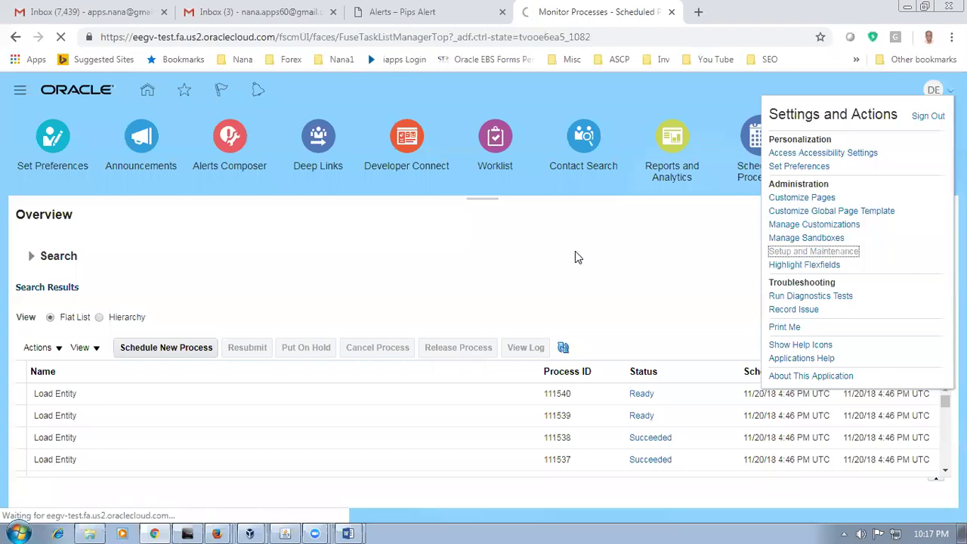
{"action": "left_click", "coordinate": [939, 183]}
{"action": "left_click", "coordinate": [838, 253]}
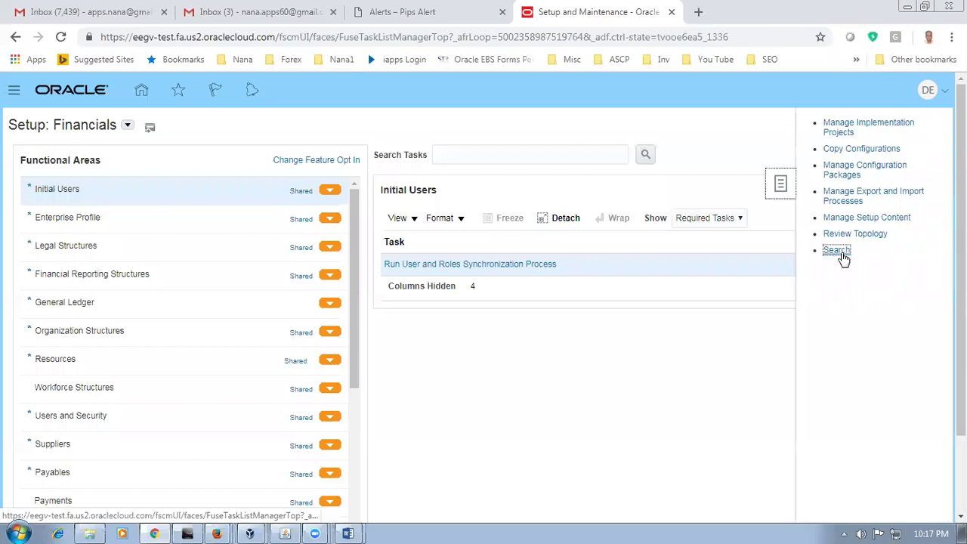
{"action": "left_click", "coordinate": [333, 156]}
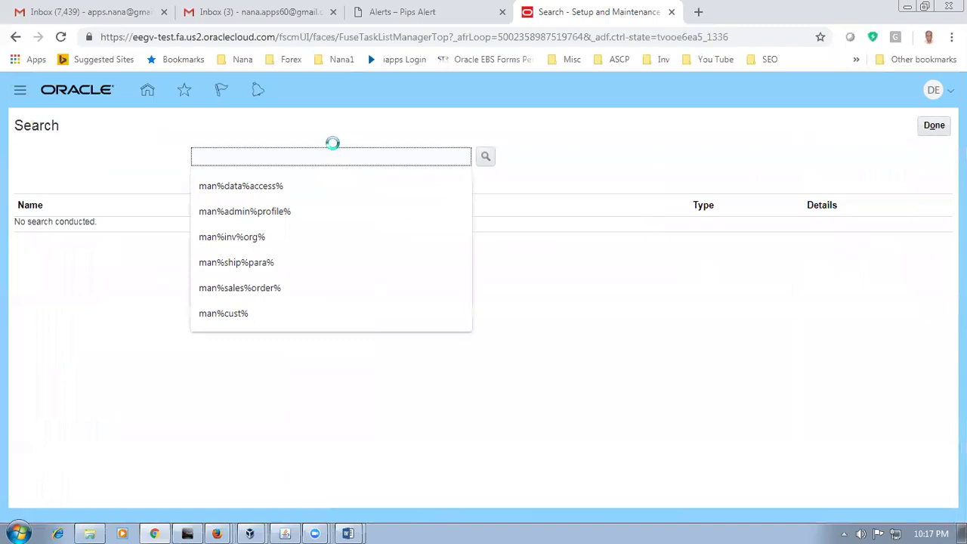
{"action": "key", "text": "ctrl+v"}
{"action": "key", "text": "Return"}
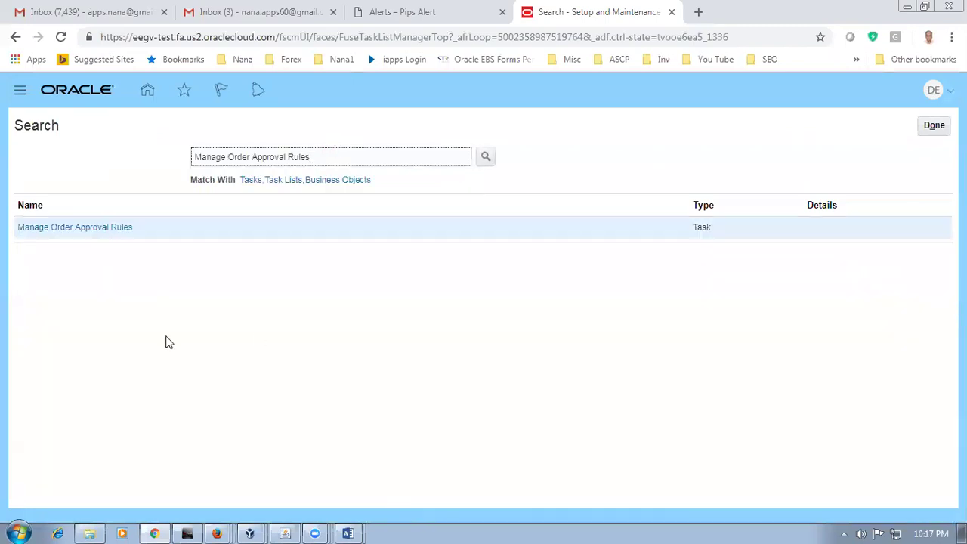
{"action": "left_click", "coordinate": [94, 229]}
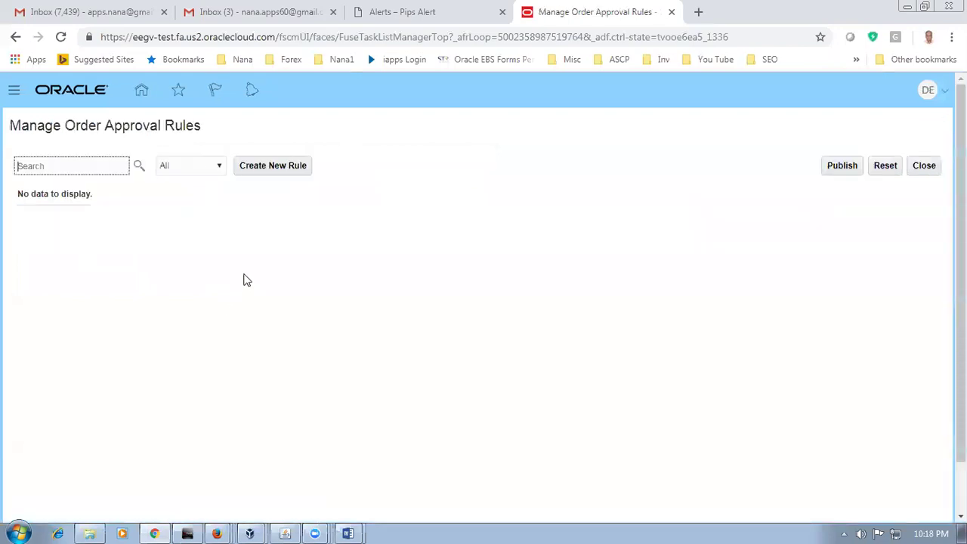
Create a new rule from the Manage Order Approval Rules page.
{"action": "left_click", "coordinate": [267, 168]}
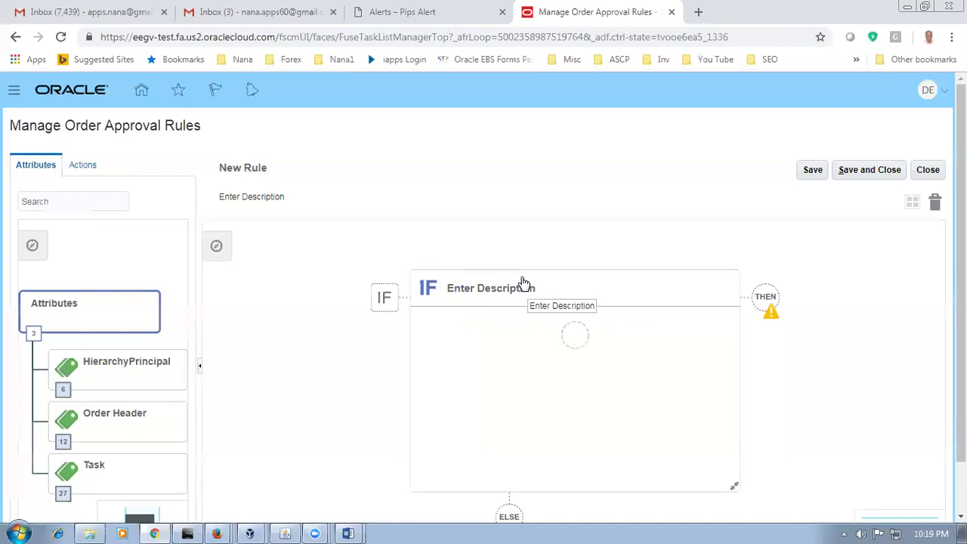
Set the new rule's description to a personal name plus 'approval rule', then show the desktop.
{"action": "left_click", "coordinate": [522, 203]}
{"action": "type", "text": "Nana approval rule"}
{"action": "left_click", "coordinate": [536, 325]}
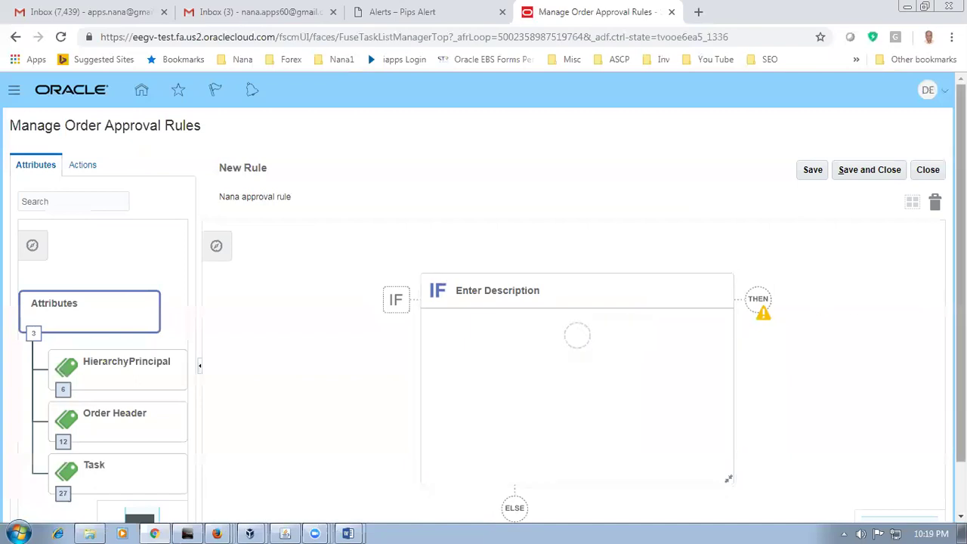
{"action": "scroll", "coordinate": [939, 300], "scroll_direction": "down", "scroll_amount": 1}
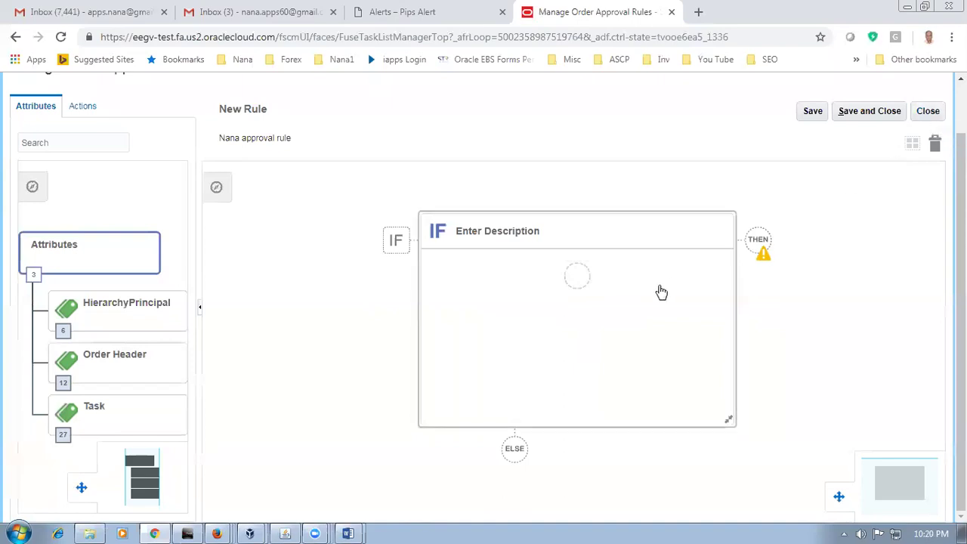
{"action": "key", "text": "super+d"}
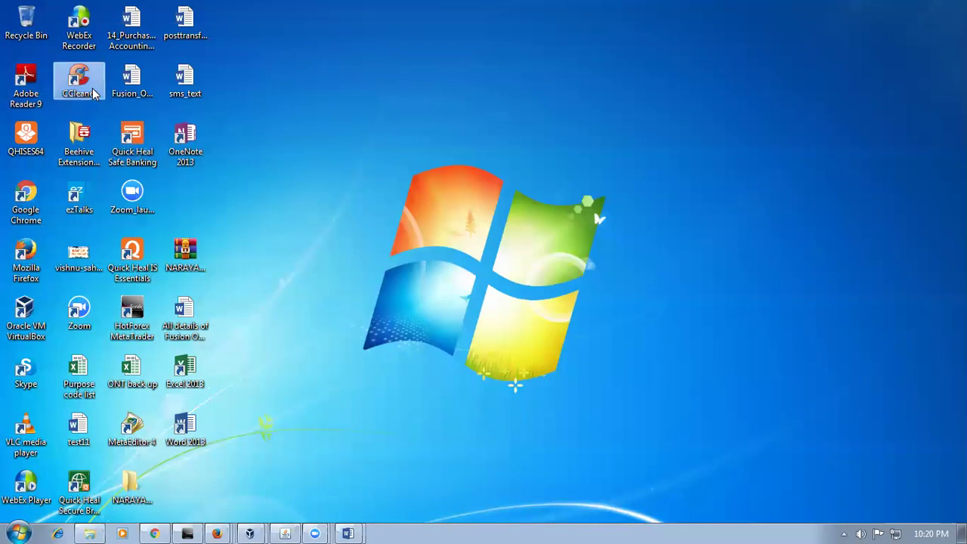
Analyze and clean files in CCleaner past the Firefox warnings, then close it and return to Chrome.
{"action": "double_click", "coordinate": [94, 93]}
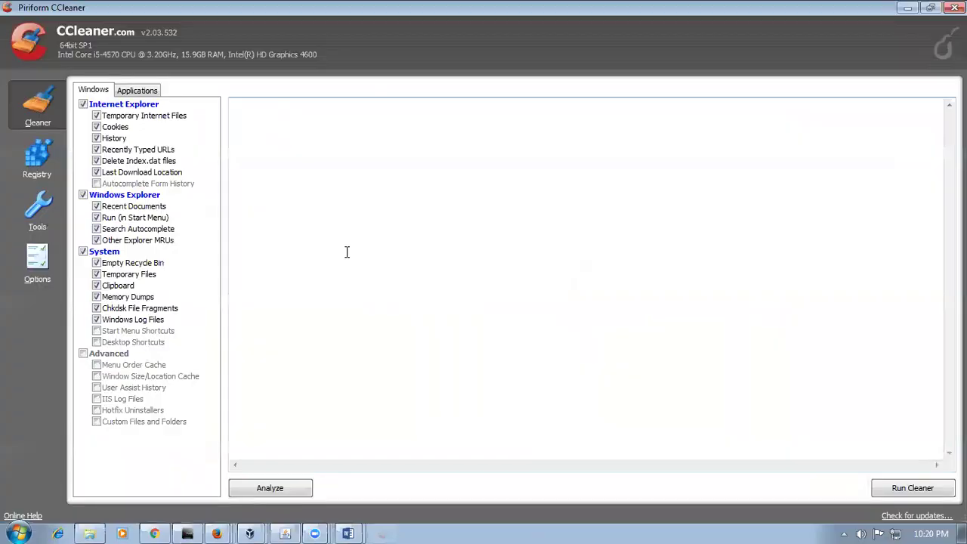
{"action": "left_click", "coordinate": [281, 489]}
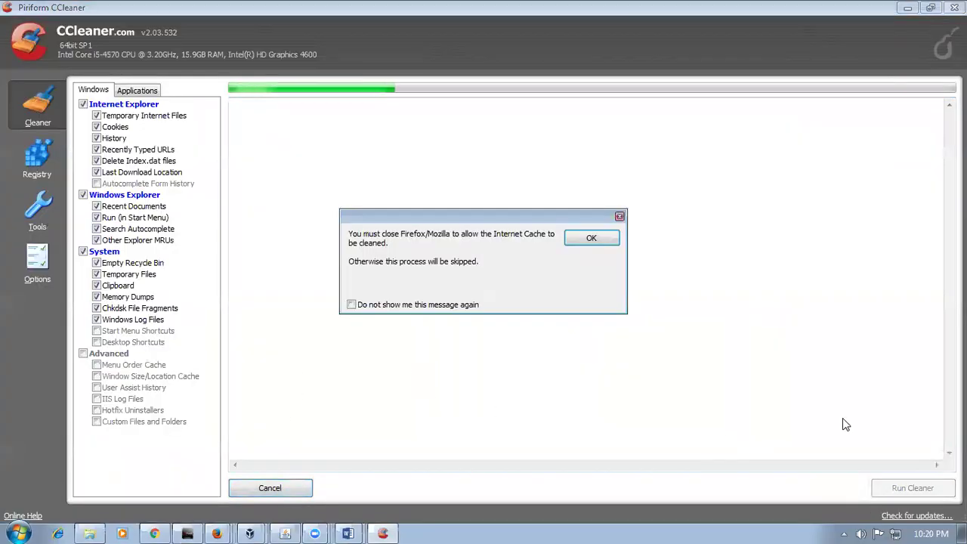
{"action": "left_click", "coordinate": [593, 240]}
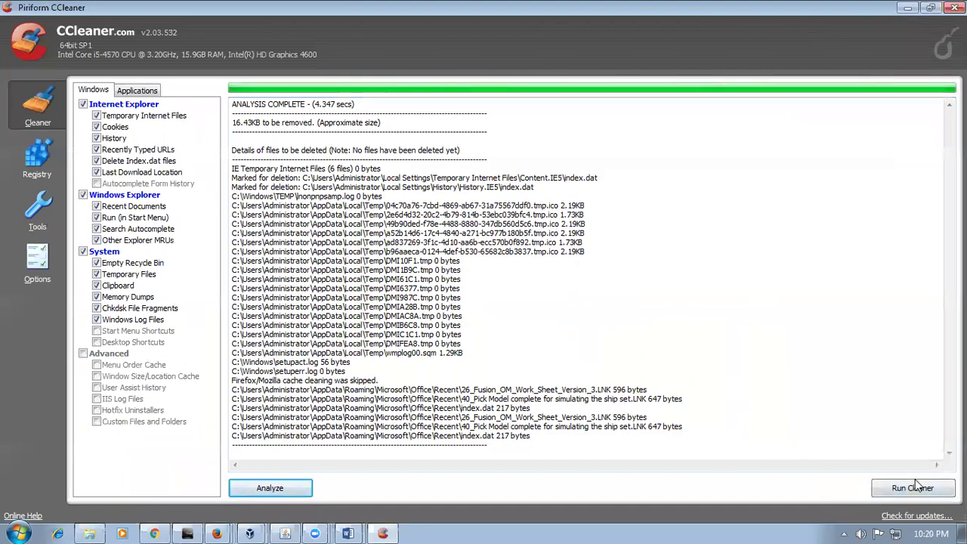
{"action": "left_click", "coordinate": [913, 488]}
{"action": "left_click", "coordinate": [589, 246]}
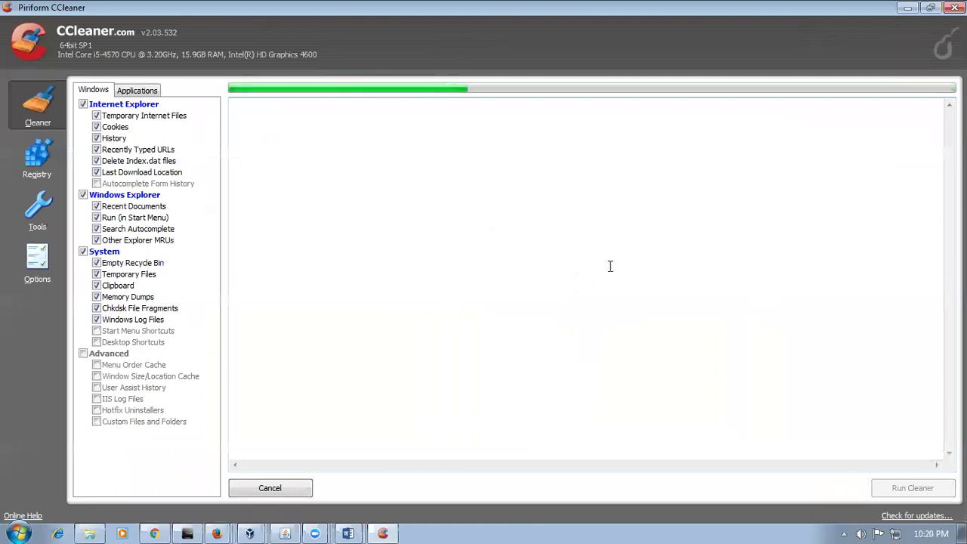
{"action": "left_click", "coordinate": [594, 239]}
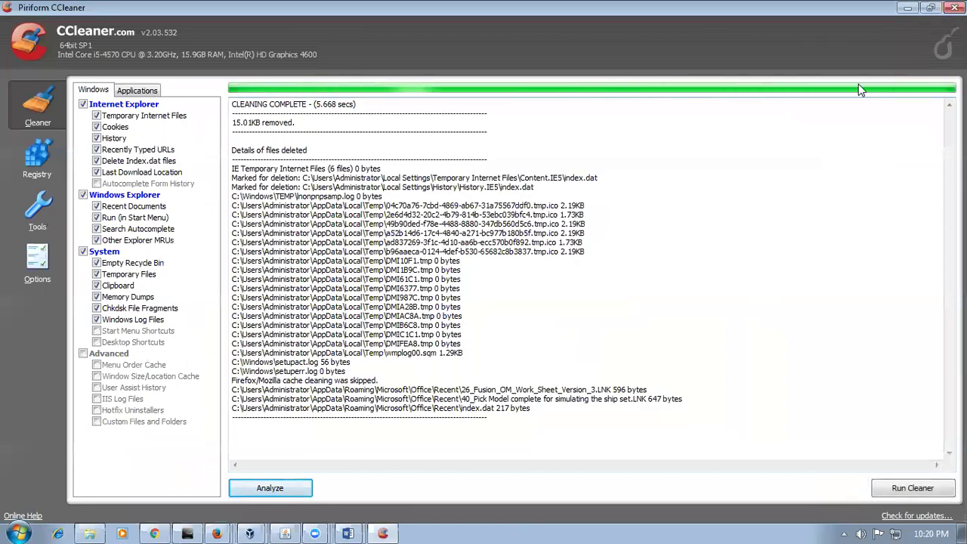
{"action": "key", "text": "alt+F4"}
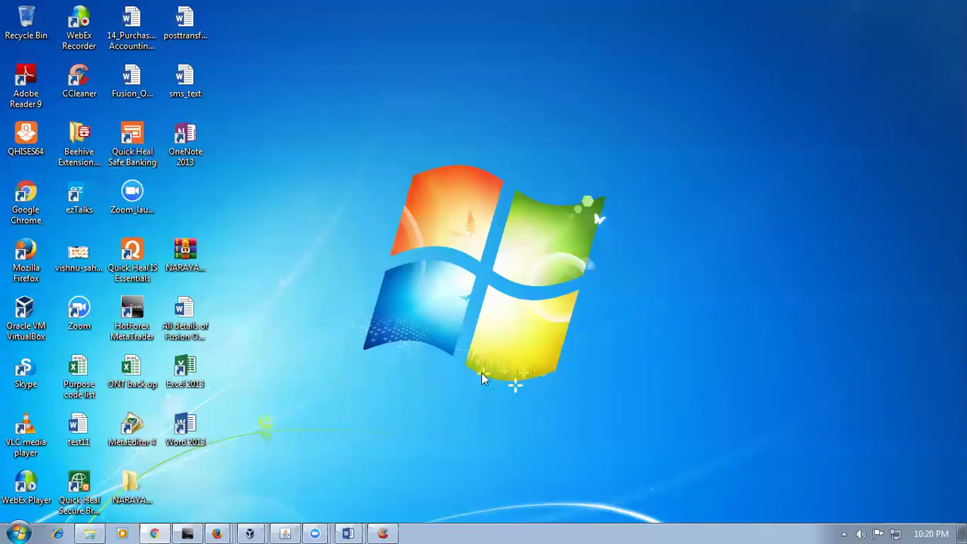
{"action": "left_click", "coordinate": [155, 534]}
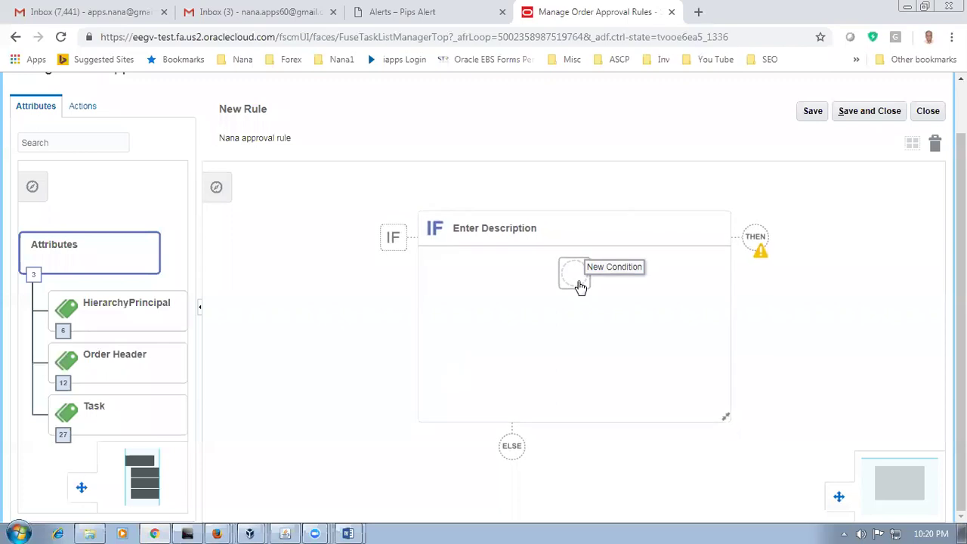
Add a condition Customer (Order Header) equals d01_cust1, found by searching customers for d01.
{"action": "left_click", "coordinate": [583, 285]}
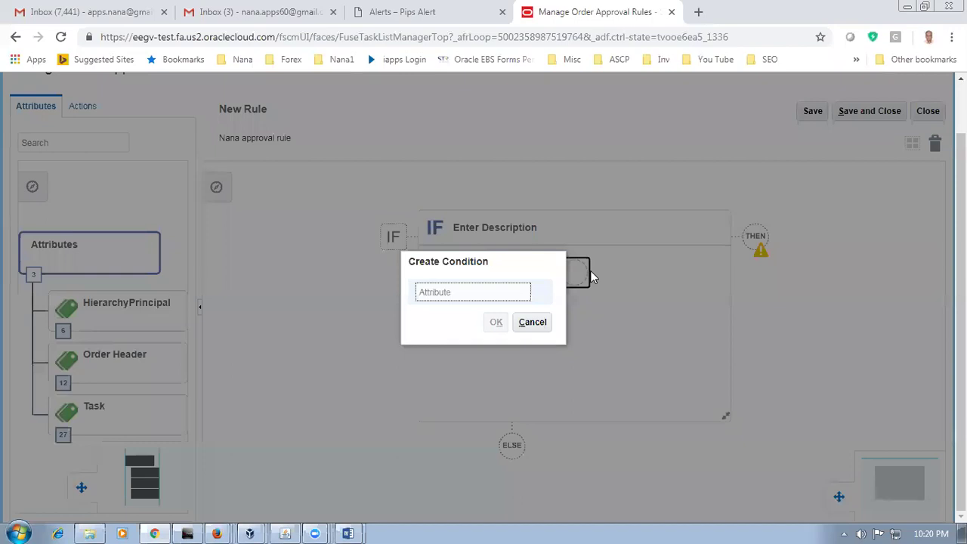
{"action": "type", "text": "Cust"}
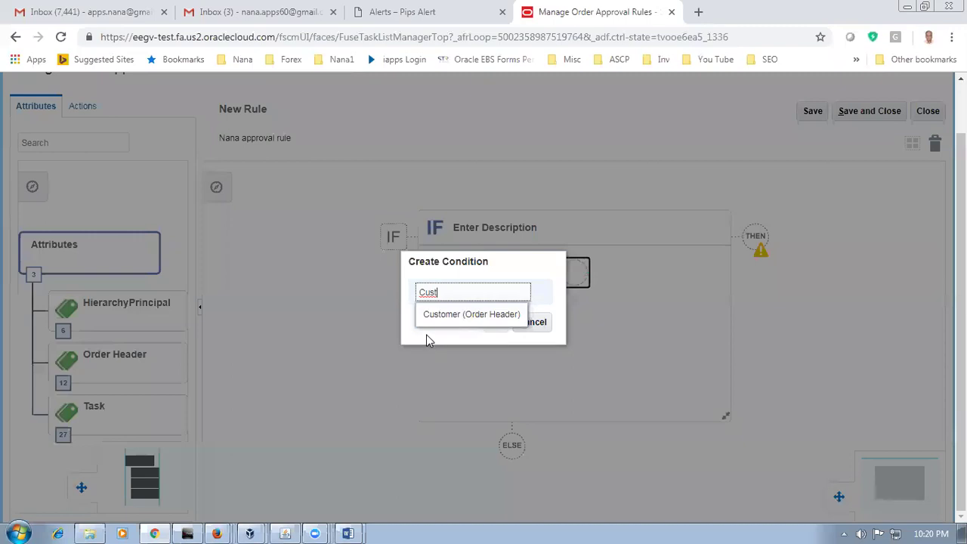
{"action": "left_click", "coordinate": [456, 316]}
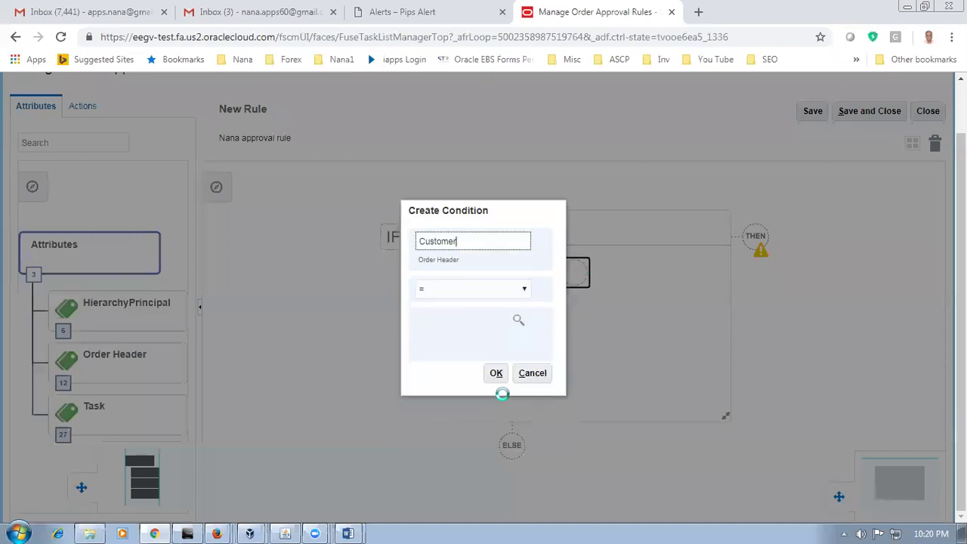
{"action": "left_click", "coordinate": [519, 321]}
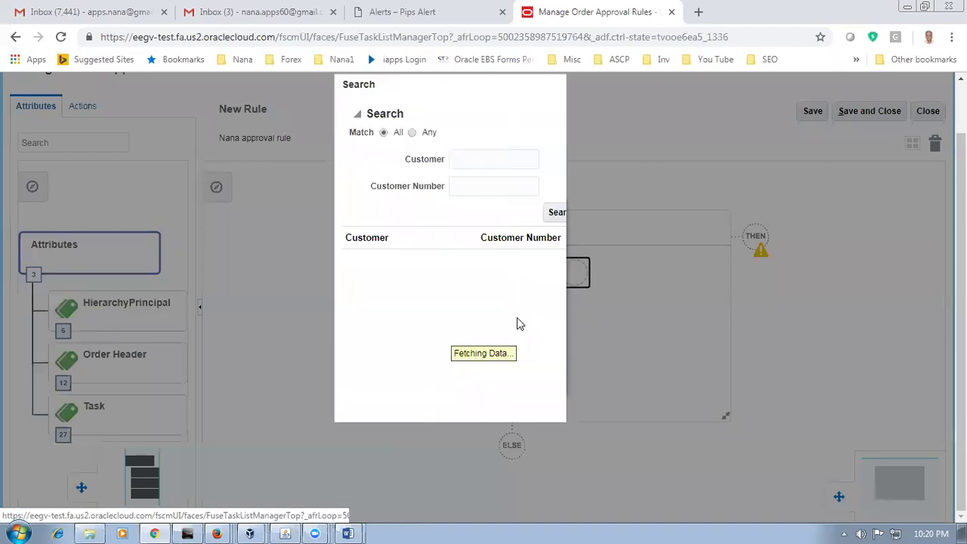
{"action": "left_click", "coordinate": [518, 161]}
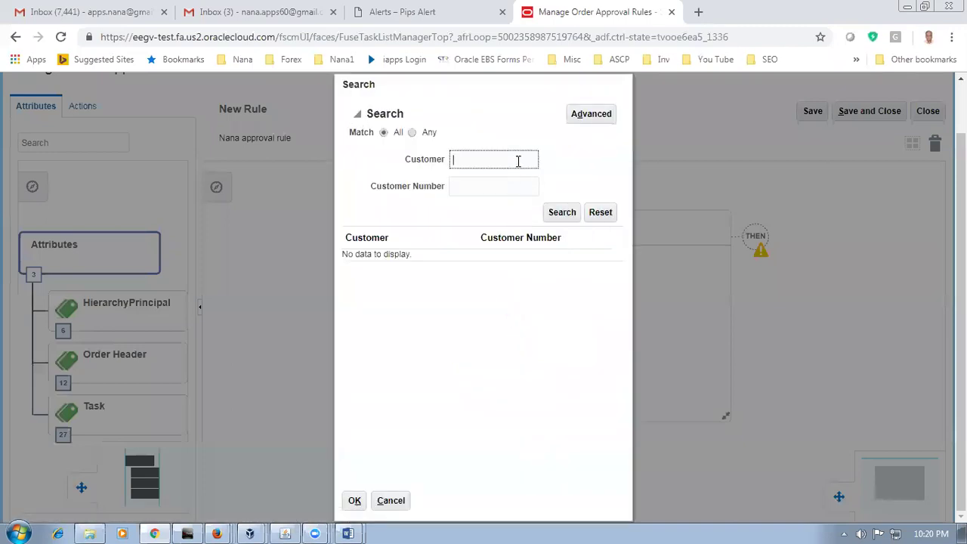
{"action": "type", "text": "d01"}
{"action": "left_click", "coordinate": [556, 212]}
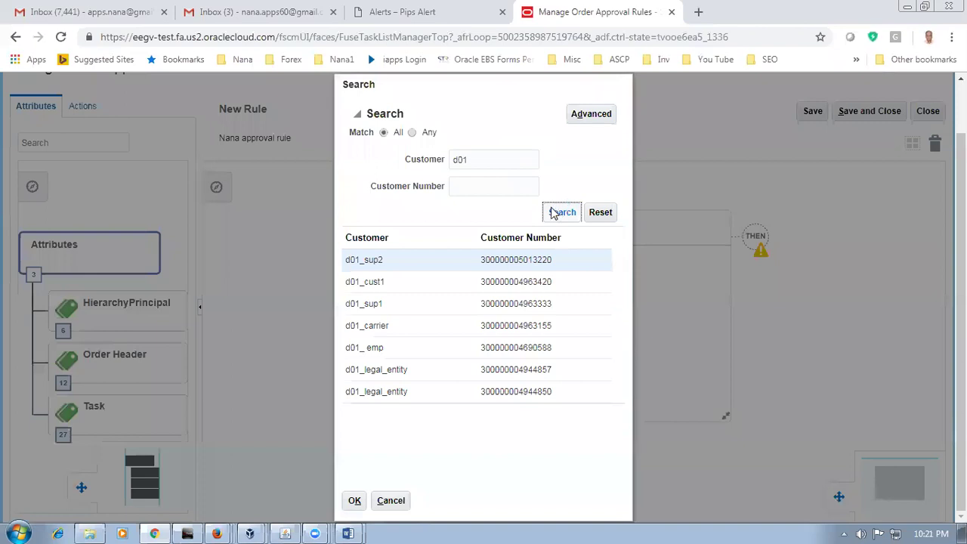
{"action": "left_click", "coordinate": [409, 291]}
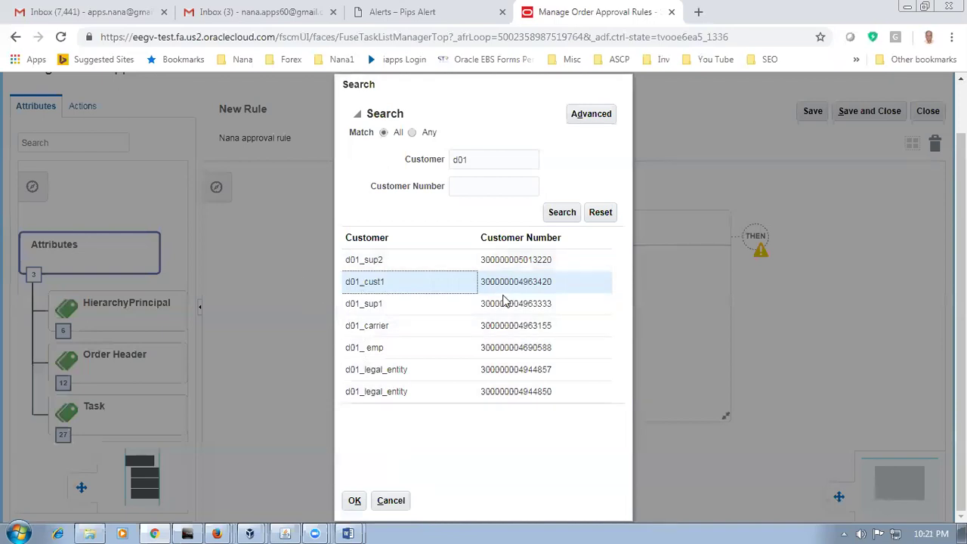
{"action": "left_click", "coordinate": [354, 501]}
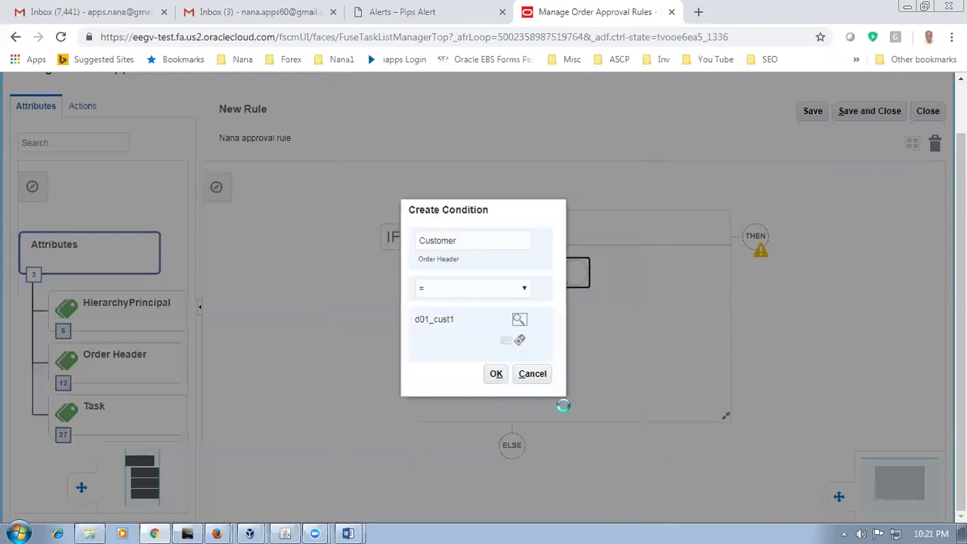
Confirm the Customer equals condition and add a DO action block after THEN with a new action.
{"action": "left_click", "coordinate": [494, 375]}
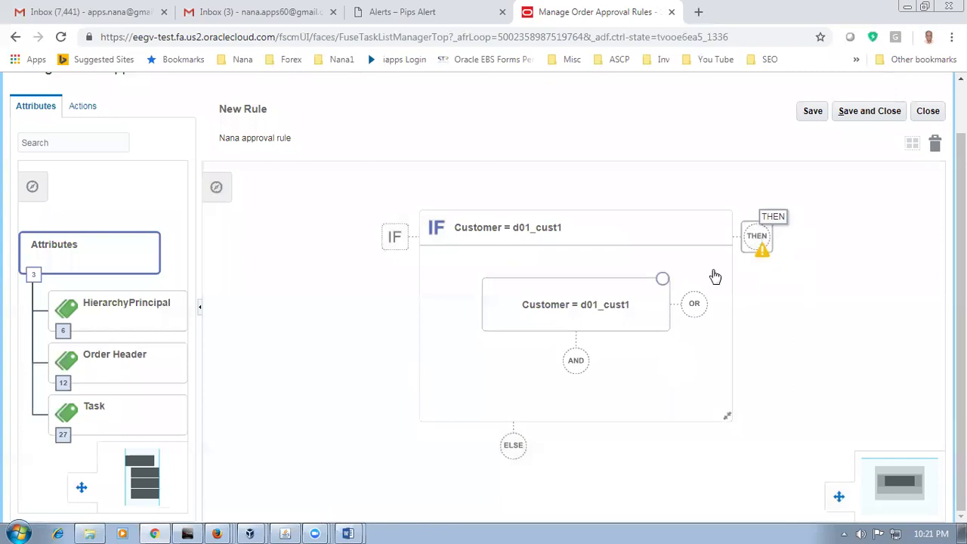
{"action": "left_click", "coordinate": [760, 242]}
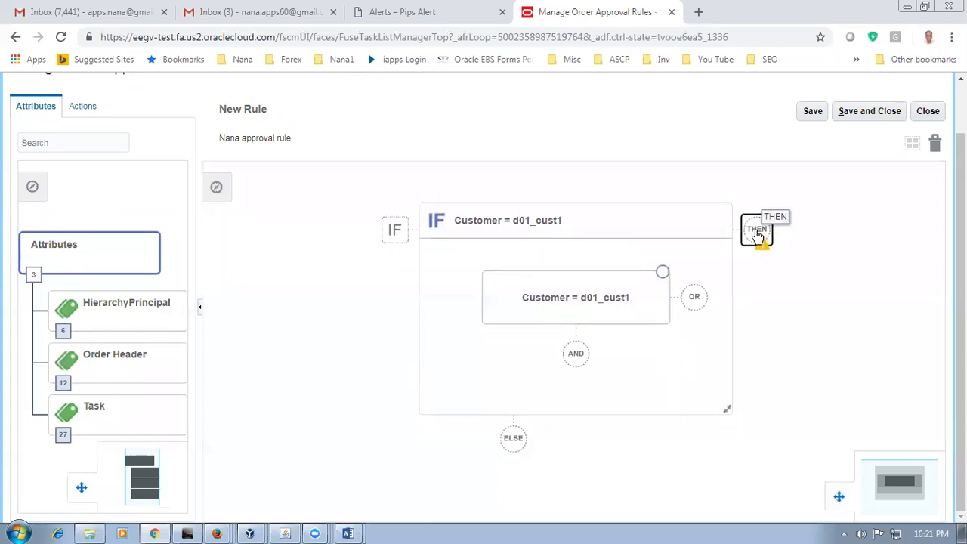
{"action": "left_click", "coordinate": [759, 234]}
{"action": "left_click", "coordinate": [796, 258]}
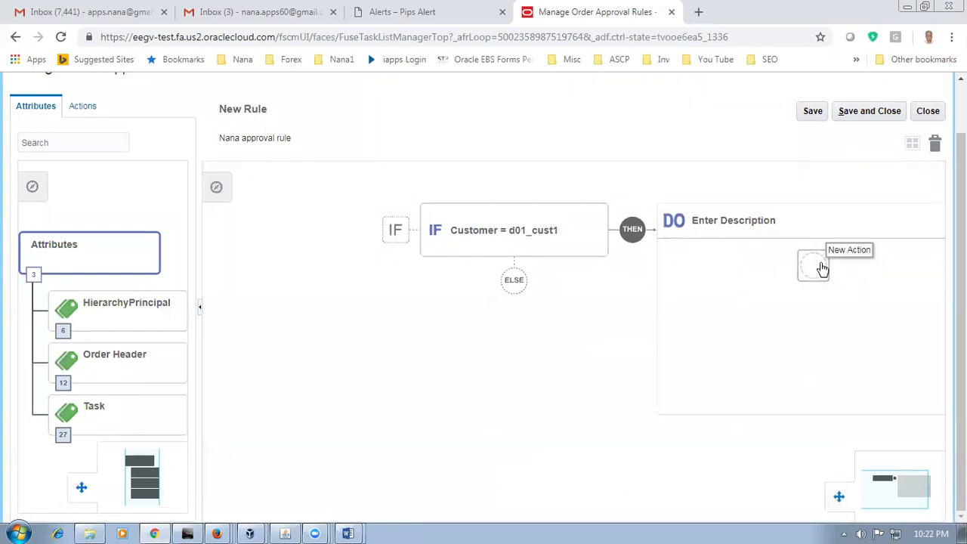
{"action": "left_click", "coordinate": [820, 268]}
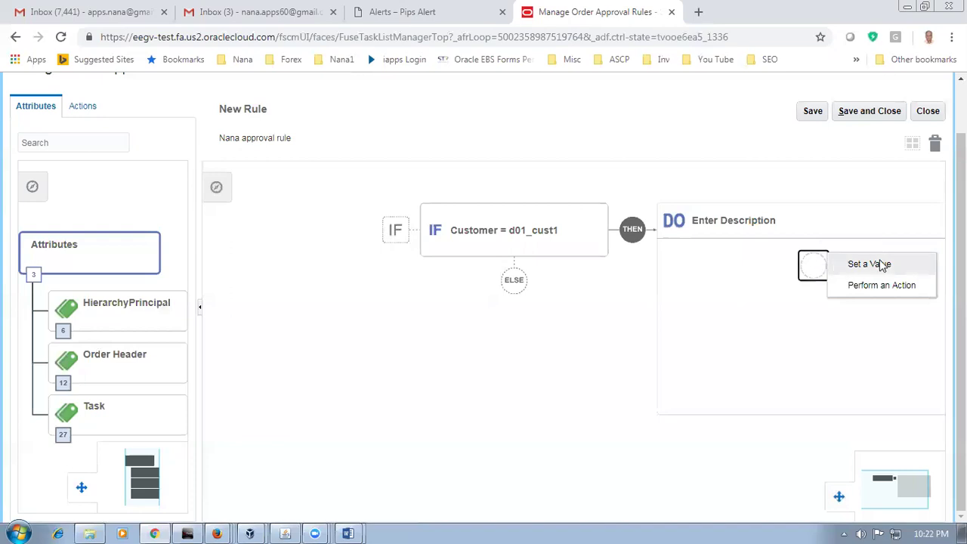
Set the action to Assign to Individual, Approval Required, assigned to a Specific Worker, and search workers.
{"action": "left_click", "coordinate": [881, 287]}
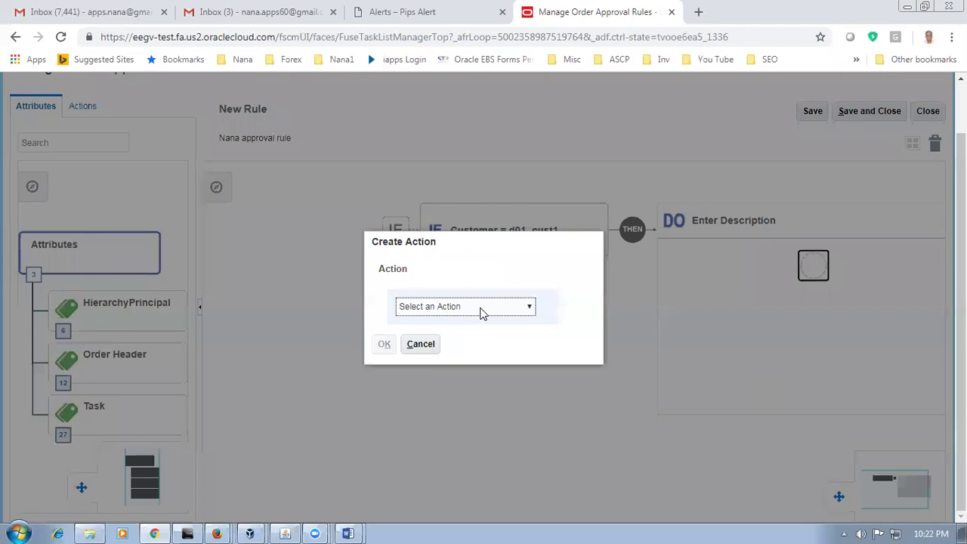
{"action": "left_click", "coordinate": [482, 308]}
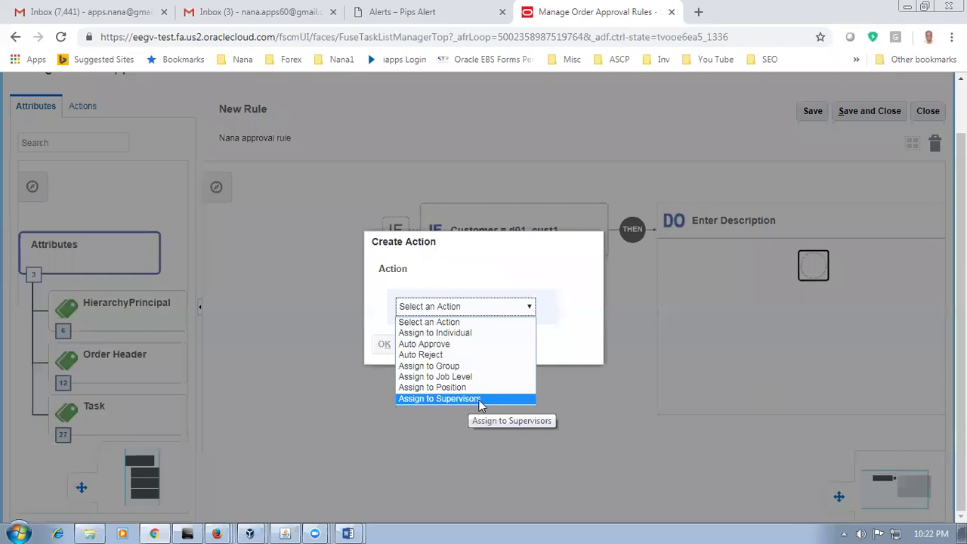
{"action": "left_click", "coordinate": [449, 332]}
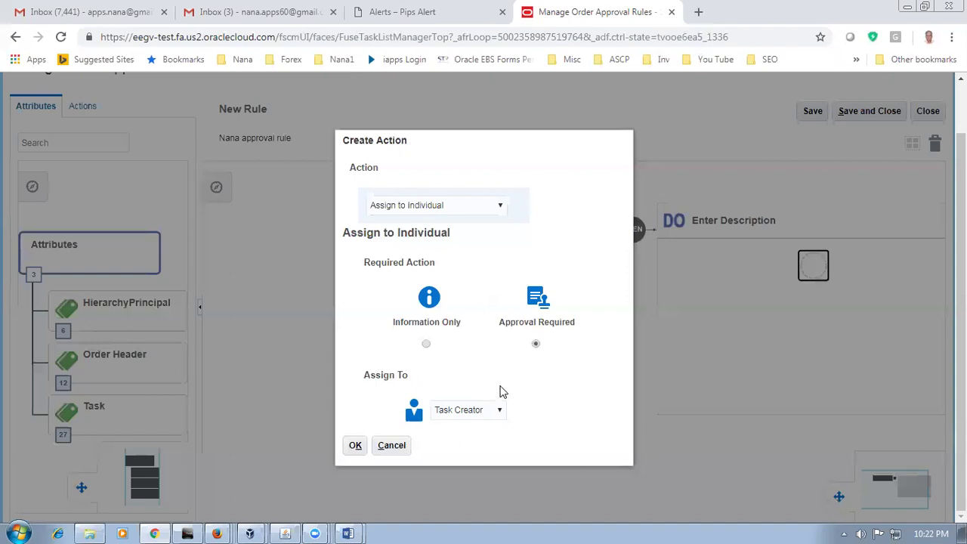
{"action": "left_click", "coordinate": [495, 415]}
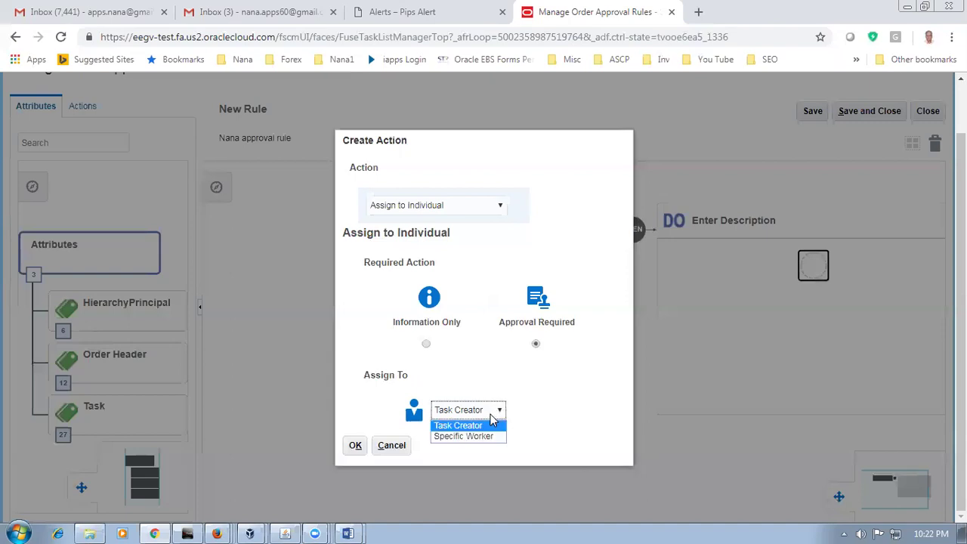
{"action": "left_click", "coordinate": [465, 436]}
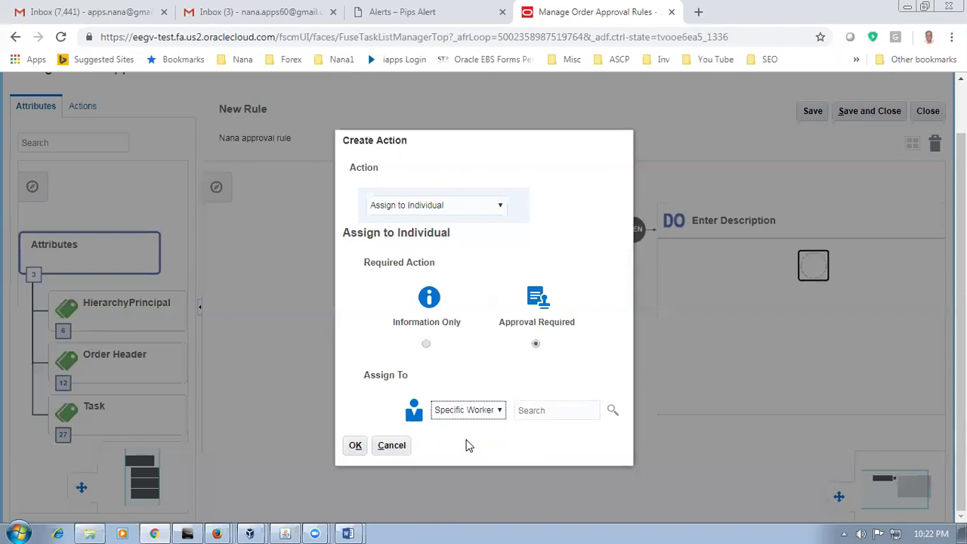
{"action": "left_click", "coordinate": [539, 410]}
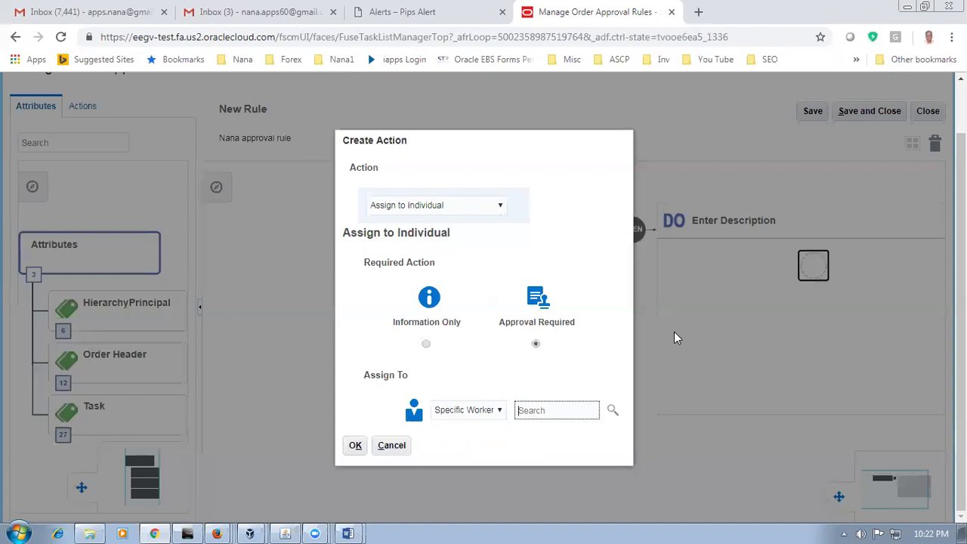
{"action": "left_click", "coordinate": [611, 410]}
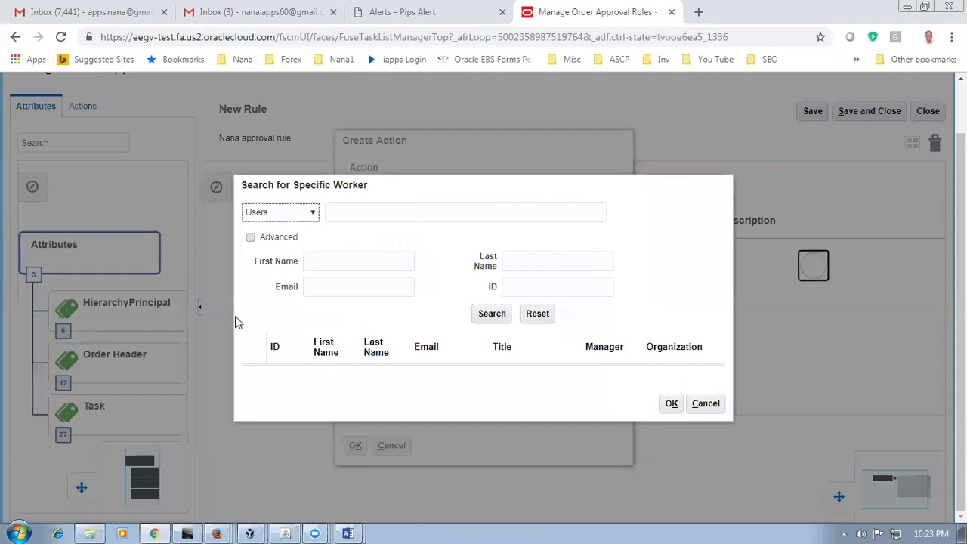
Find the worker by first name, select them, and confirm the Assign to Individual action.
{"action": "left_click", "coordinate": [325, 263]}
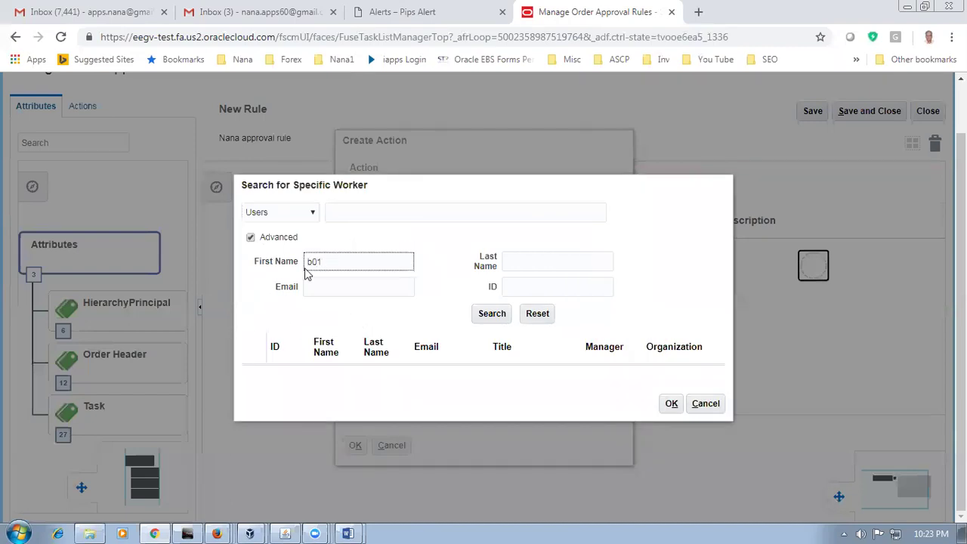
{"action": "left_click", "coordinate": [490, 315]}
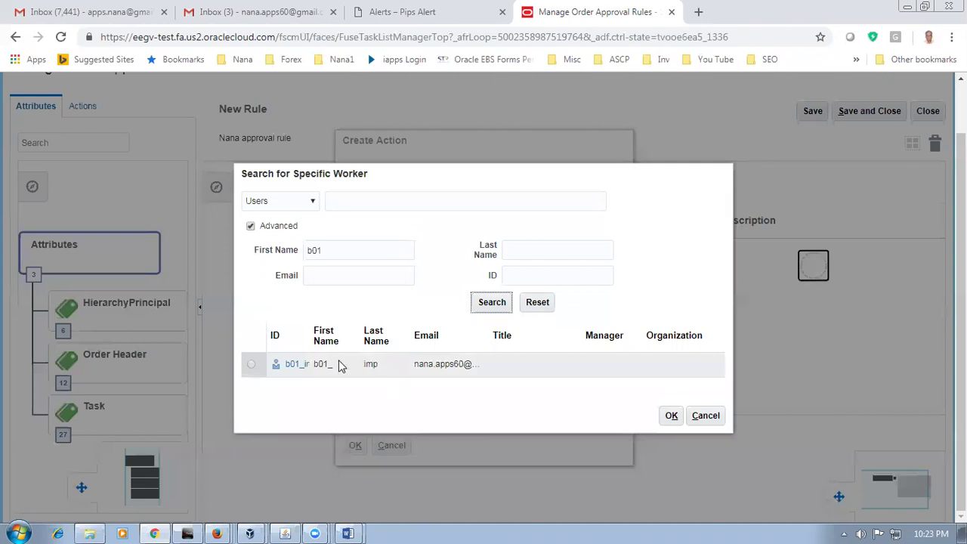
{"action": "left_click", "coordinate": [252, 366]}
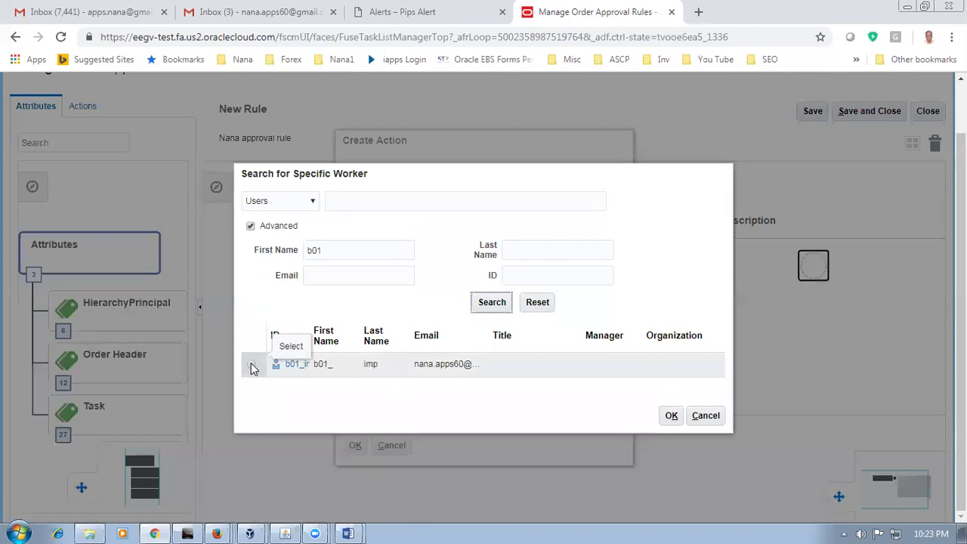
{"action": "left_click", "coordinate": [252, 366]}
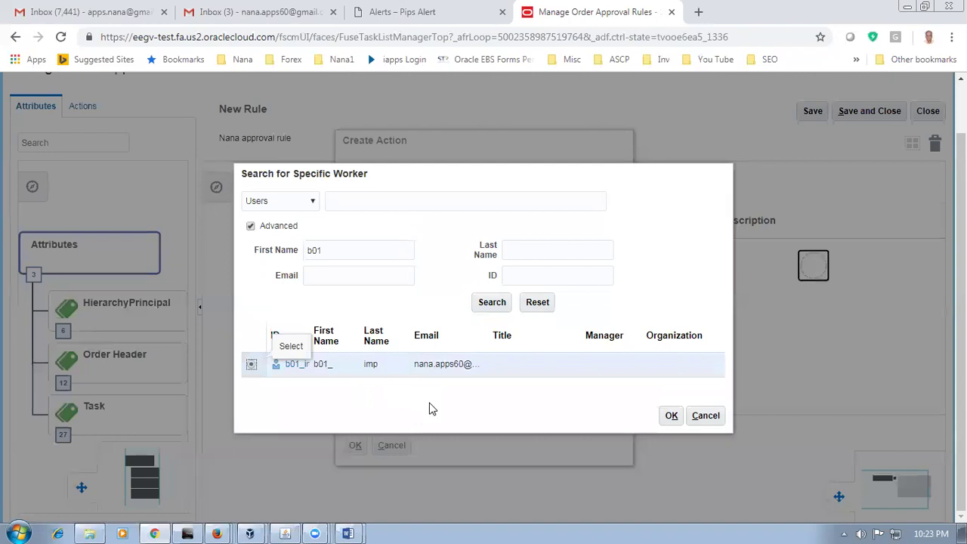
{"action": "left_click", "coordinate": [673, 416]}
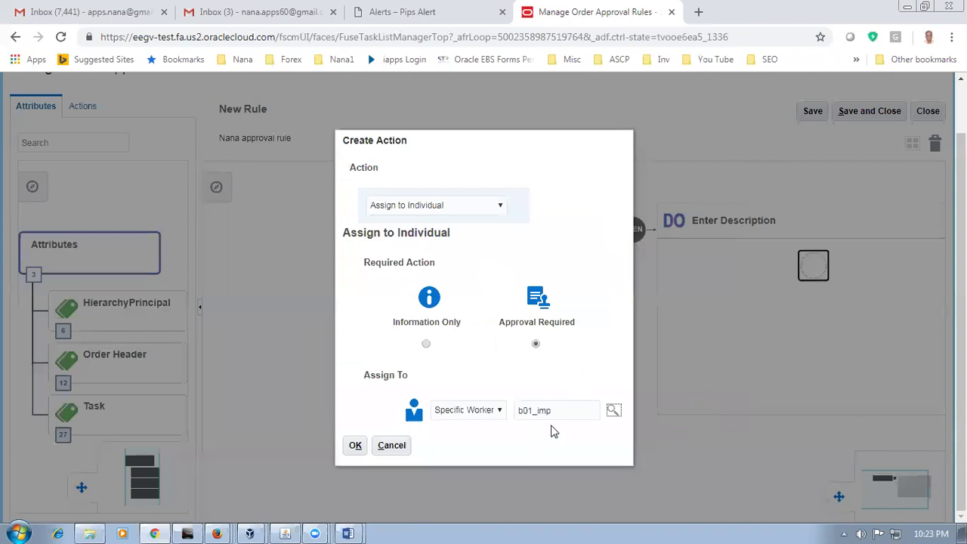
{"action": "left_click", "coordinate": [356, 446]}
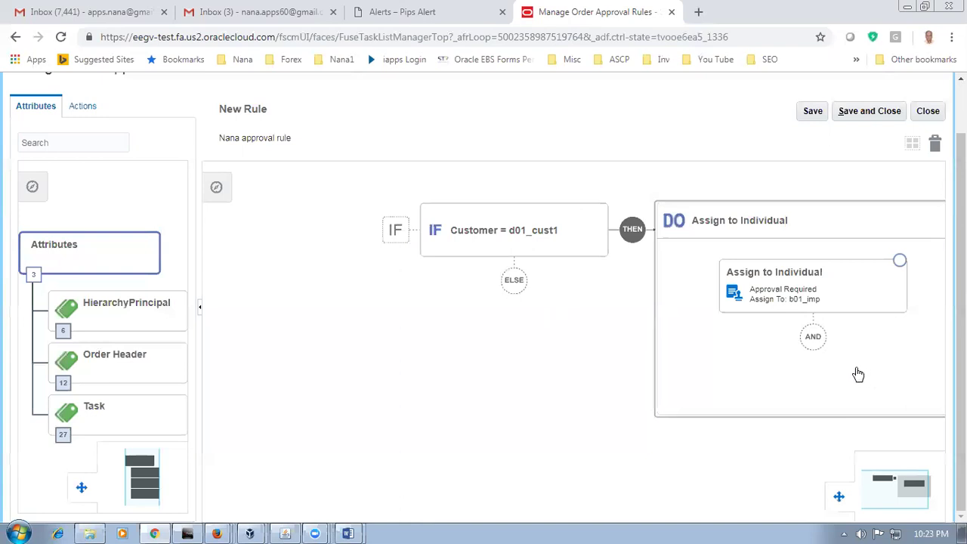
Save and close the rule editor, then open the New Rule's Information details.
{"action": "left_click", "coordinate": [866, 115]}
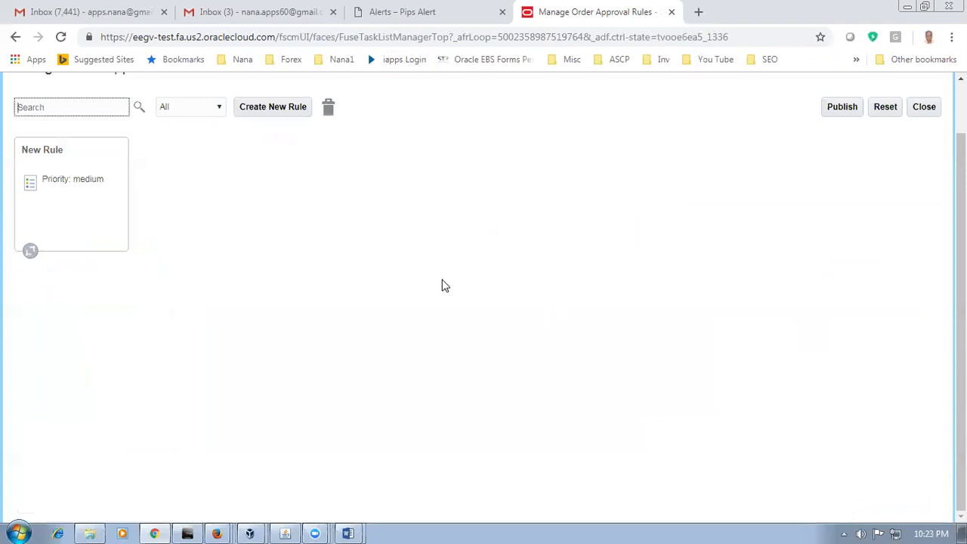
{"action": "left_click", "coordinate": [61, 201]}
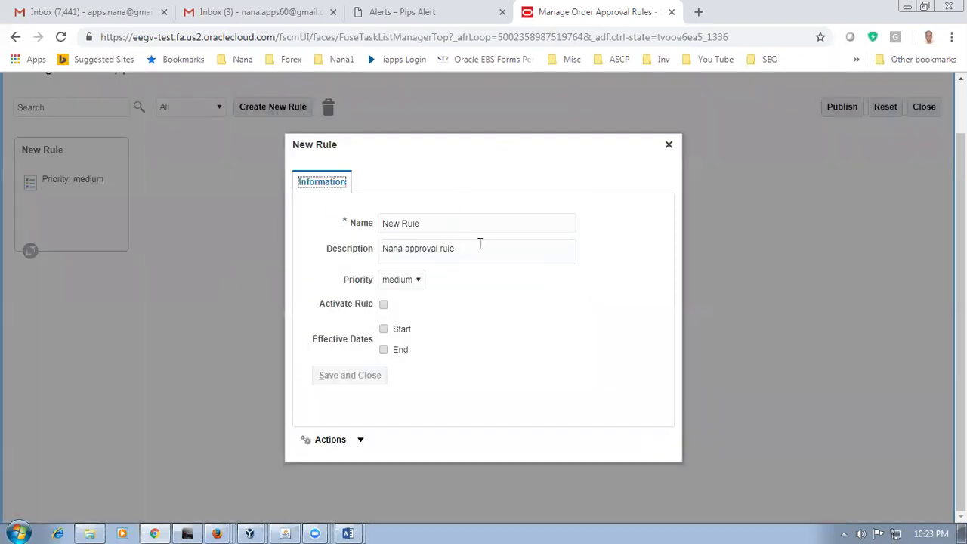
Replace the rule name with its description text.
{"action": "left_click_drag", "start_coordinate": [479, 243], "coordinate": [369, 252]}
{"action": "key", "text": "ctrl+c"}
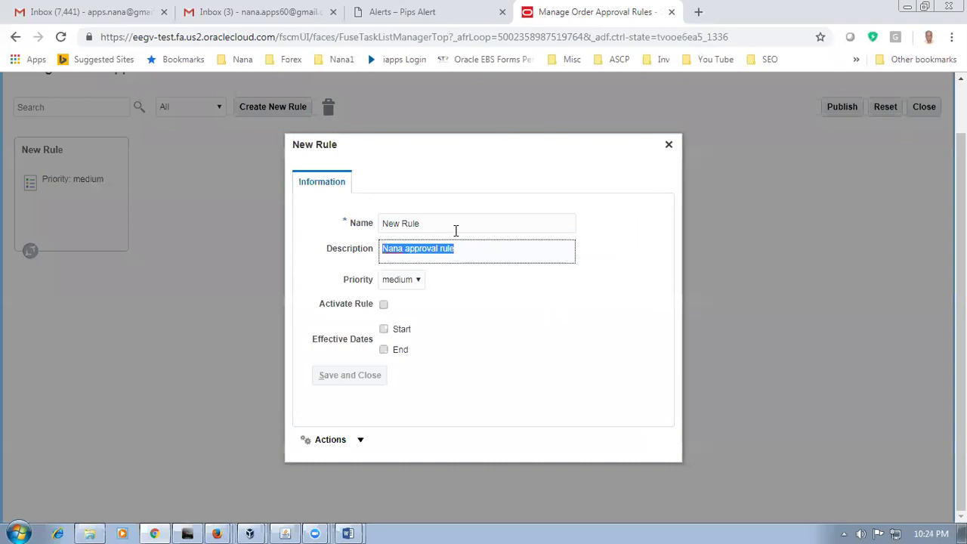
{"action": "left_click_drag", "start_coordinate": [456, 231], "coordinate": [370, 237]}
{"action": "key", "text": "ctrl+v"}
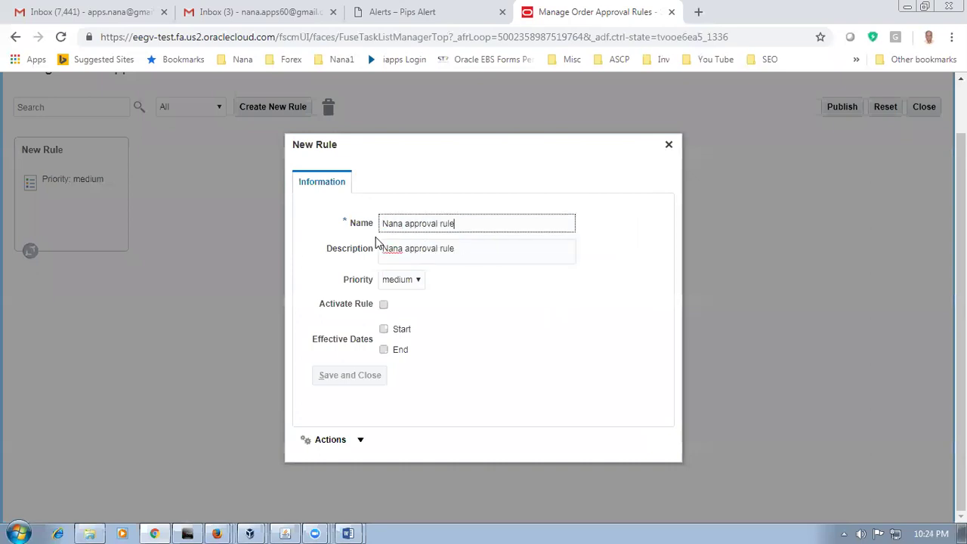
Activate the rule with start date 11/20/18 4:54 PM, save it, and recheck its details.
{"action": "left_click", "coordinate": [384, 304]}
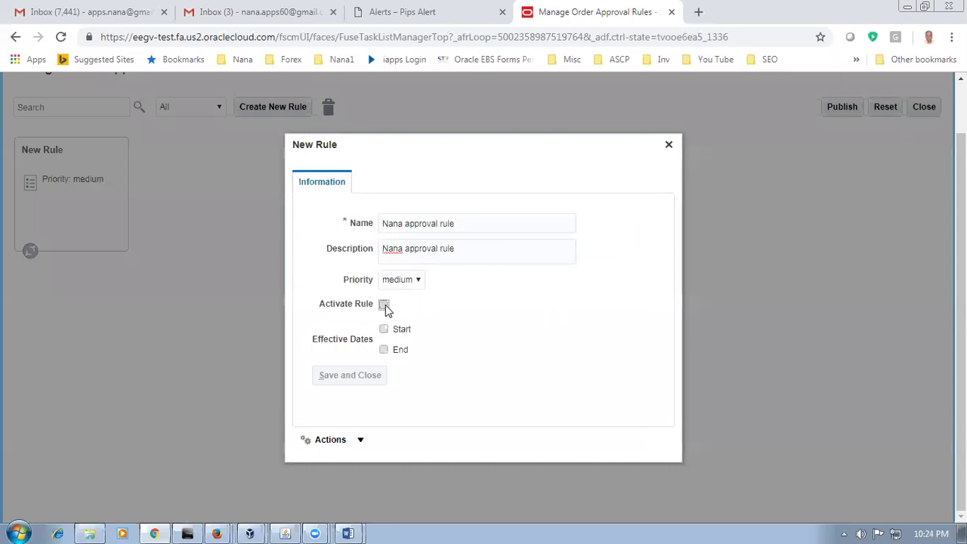
{"action": "left_click", "coordinate": [384, 329]}
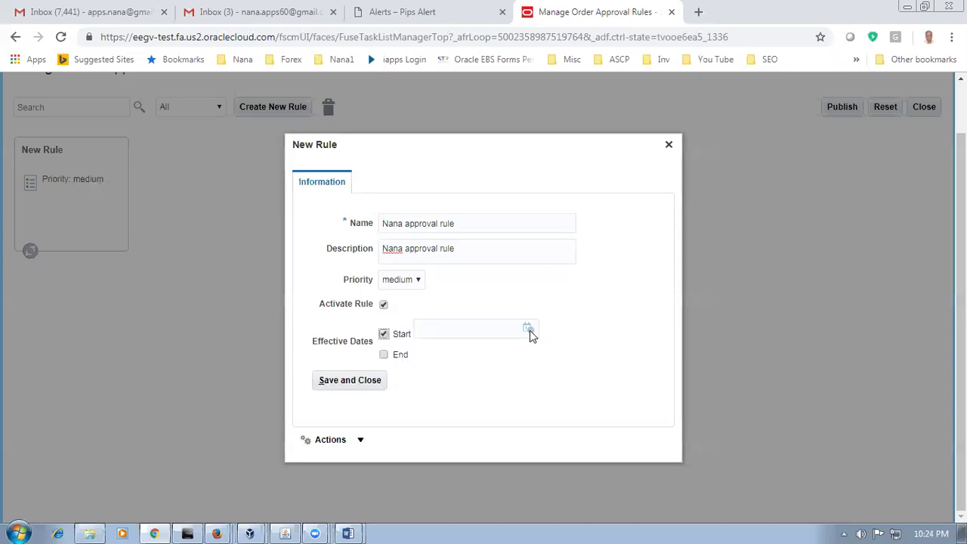
{"action": "left_click", "coordinate": [528, 330]}
{"action": "left_click", "coordinate": [662, 301]}
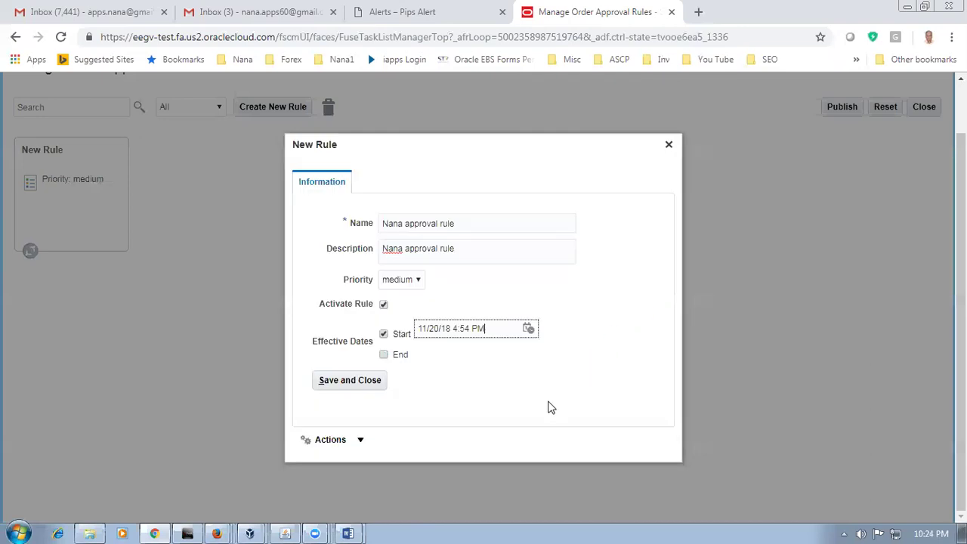
{"action": "left_click", "coordinate": [362, 384]}
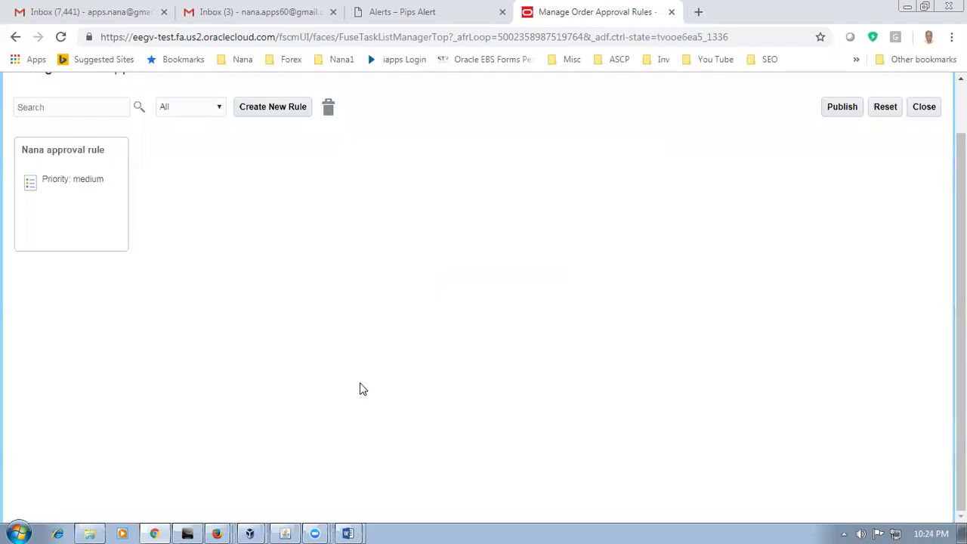
{"action": "left_click", "coordinate": [56, 208]}
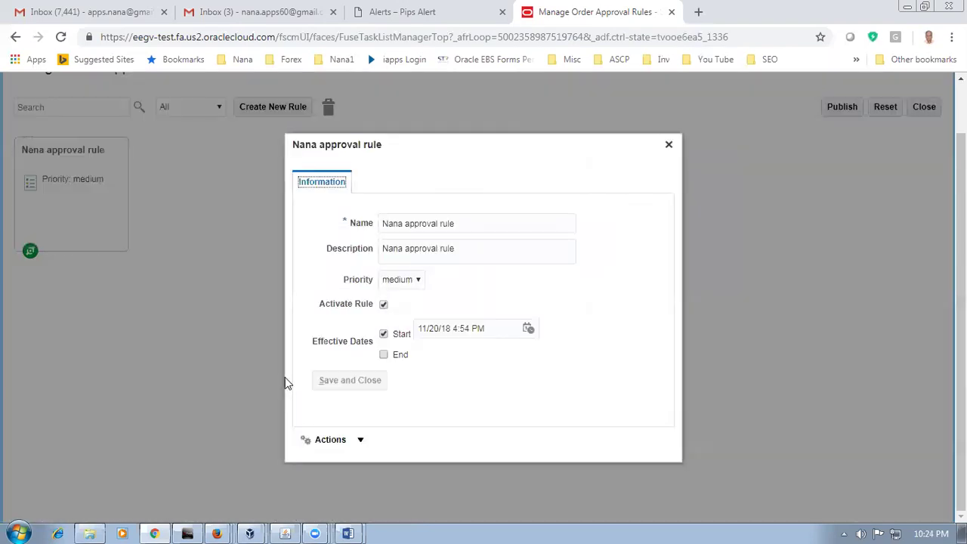
{"action": "left_click", "coordinate": [668, 144]}
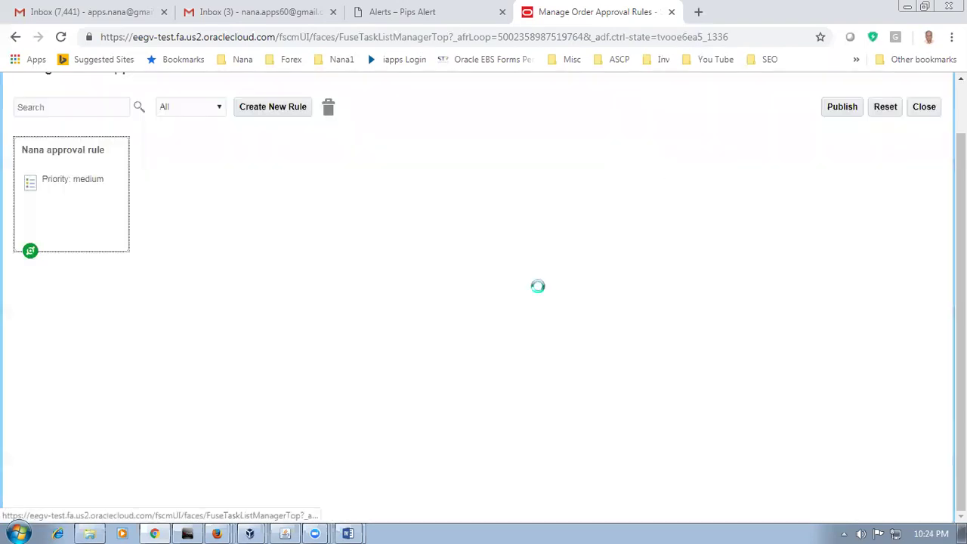
Publish the draft rule changes to production, confirm the prompts, and close the rules page.
{"action": "left_click", "coordinate": [844, 107]}
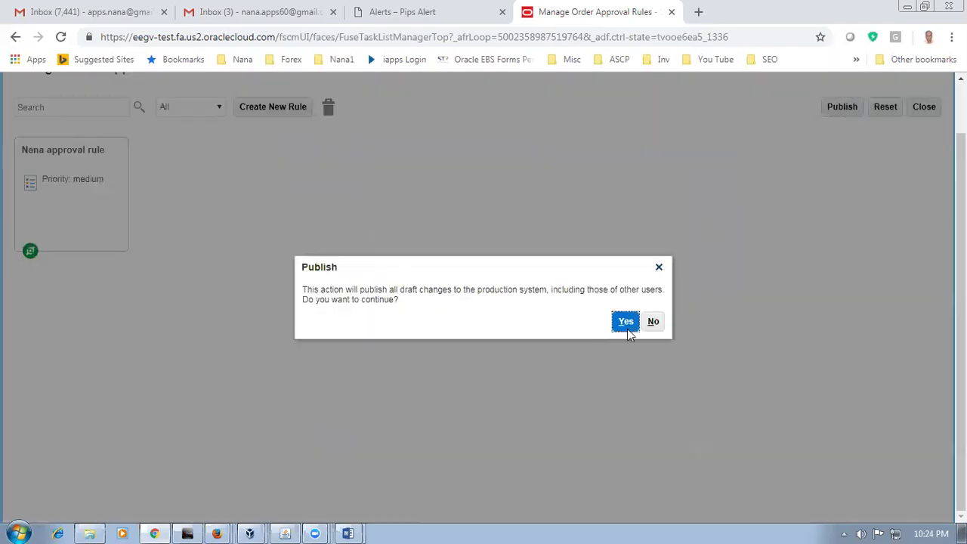
{"action": "left_click", "coordinate": [626, 323]}
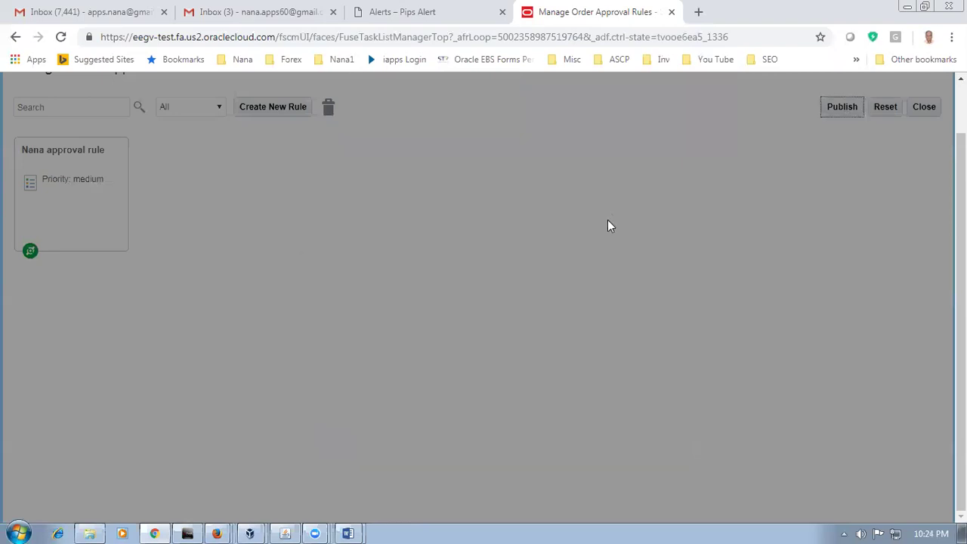
{"action": "left_click", "coordinate": [551, 317]}
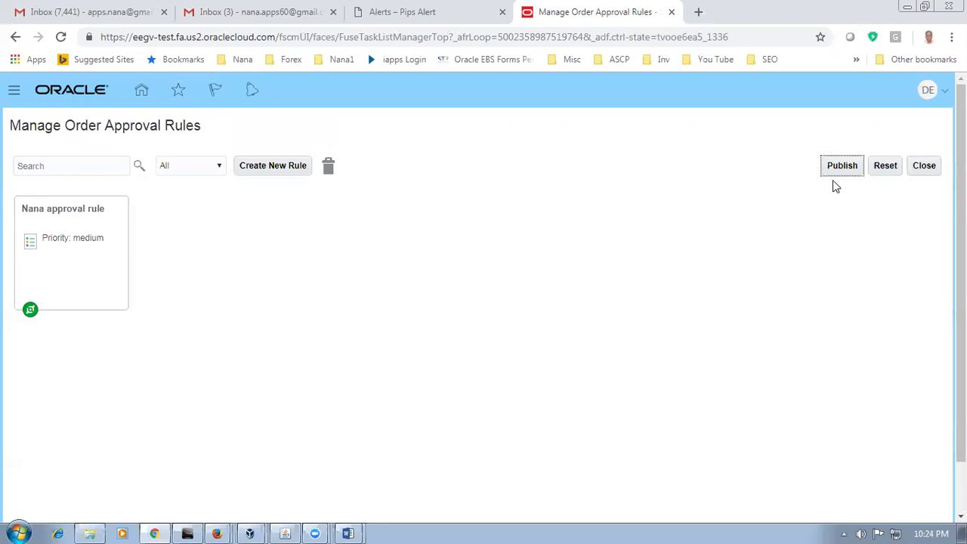
{"action": "left_click", "coordinate": [923, 168]}
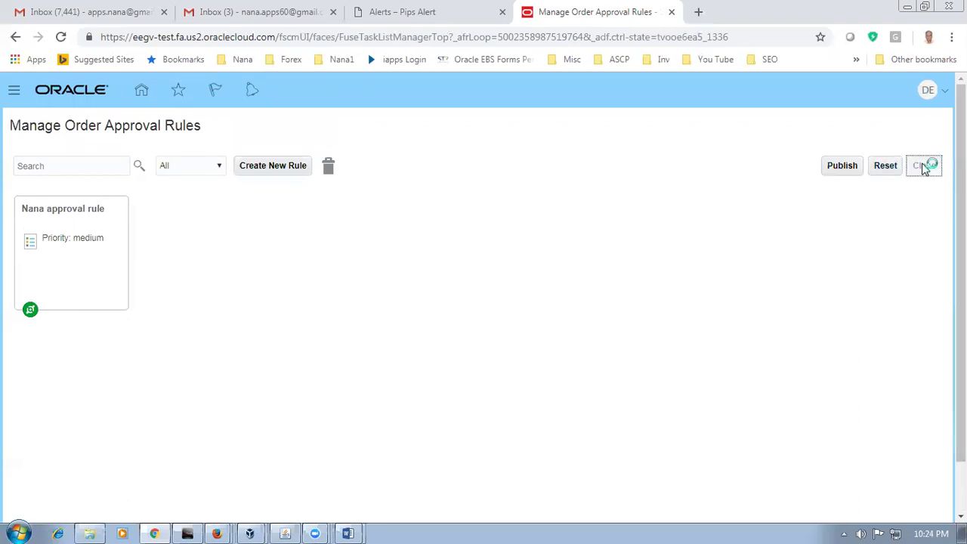
Return to Setup and Maintenance from Settings and Actions.
{"action": "left_click", "coordinate": [936, 131]}
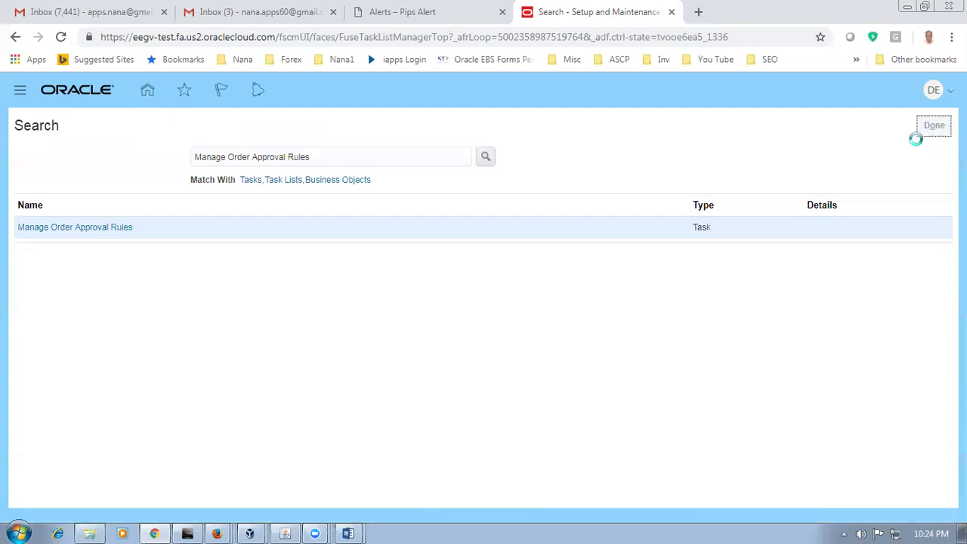
{"action": "left_click", "coordinate": [928, 92]}
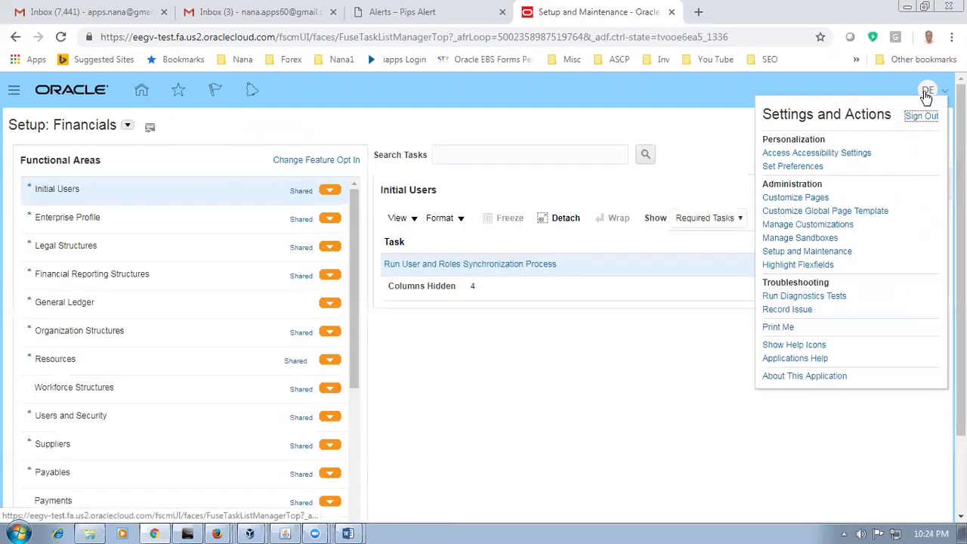
{"action": "left_click", "coordinate": [820, 251]}
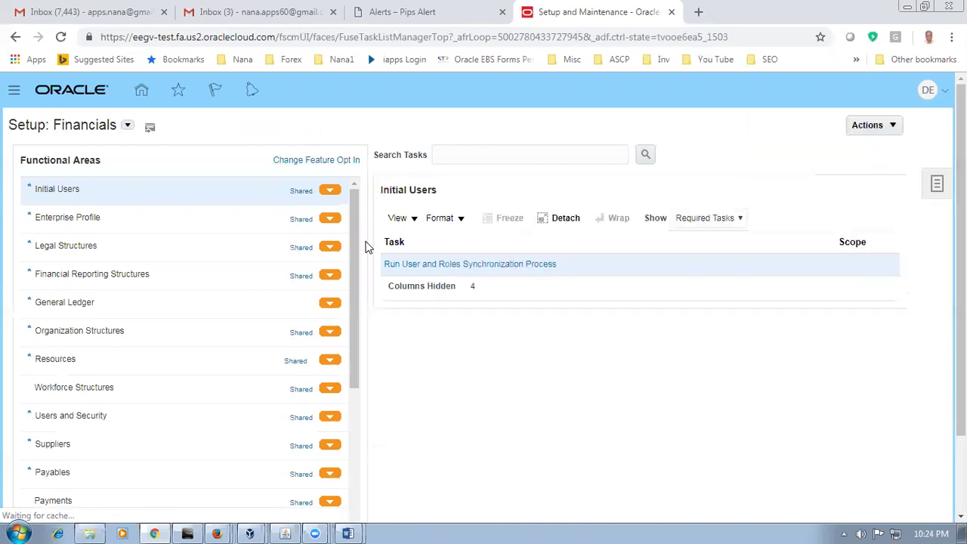
Search tasks for man%order%para% and open Manage Order Management Parameters.
{"action": "left_click", "coordinate": [939, 188]}
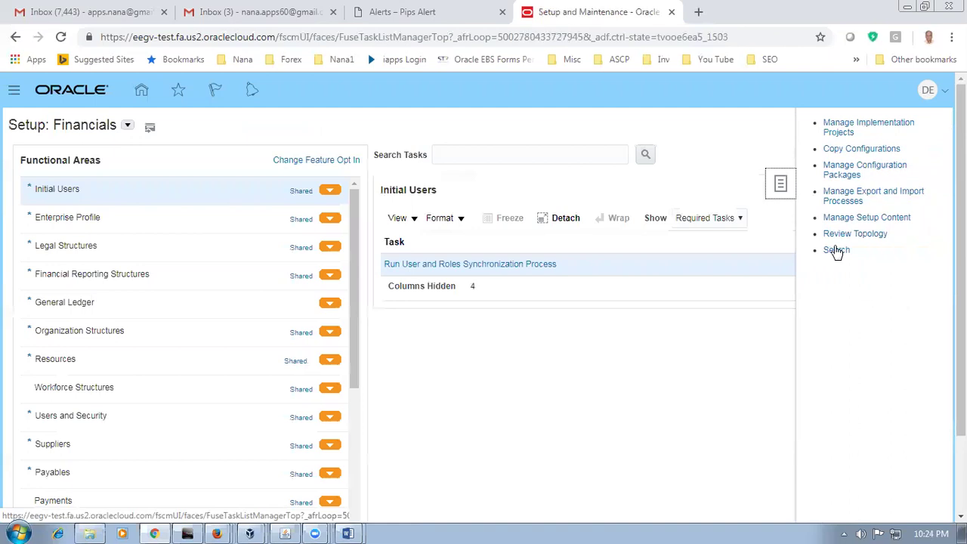
{"action": "left_click", "coordinate": [837, 251]}
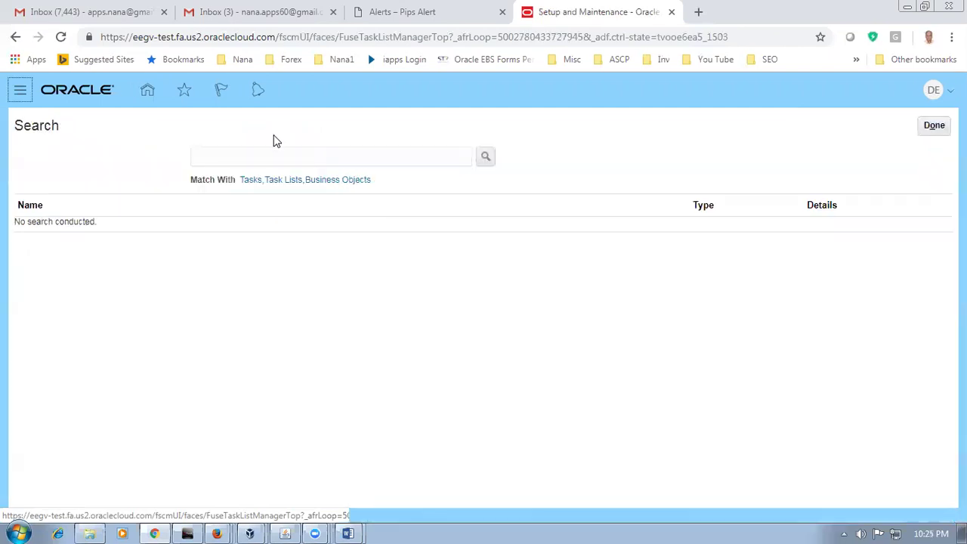
{"action": "left_click", "coordinate": [268, 150]}
{"action": "type", "text": "man%order%para%"}
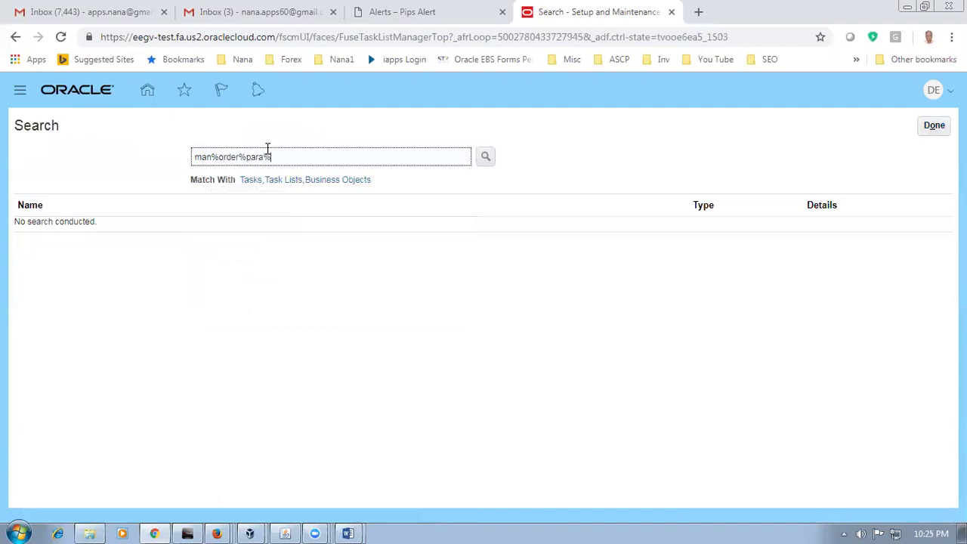
{"action": "key", "text": "Return"}
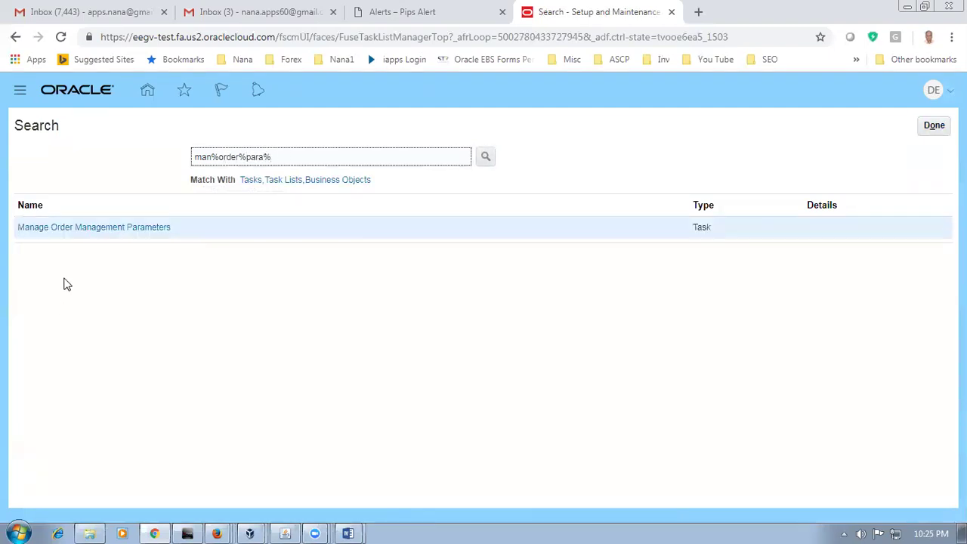
{"action": "left_click", "coordinate": [92, 229]}
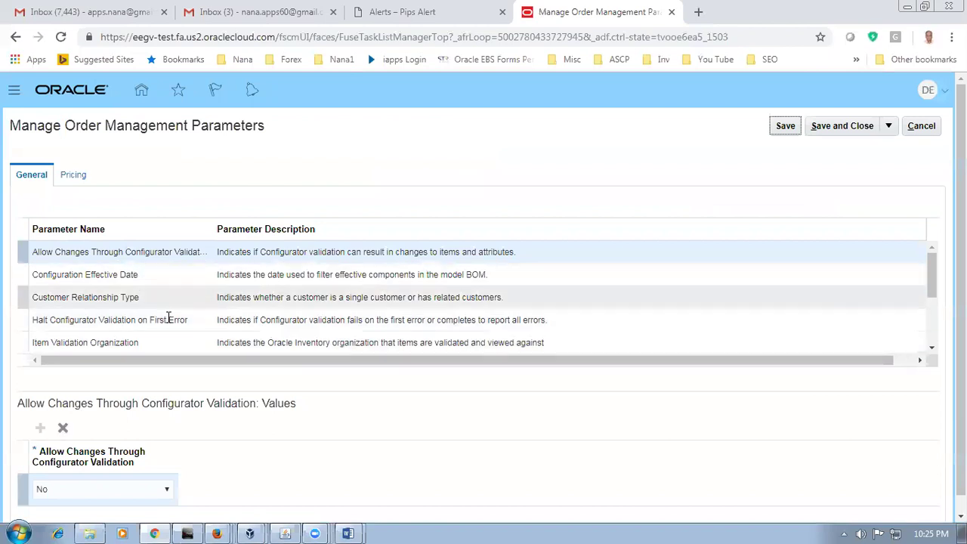
Scroll through the parameters and select Start Approval Process for Sales Orders.
{"action": "left_click", "coordinate": [932, 349]}
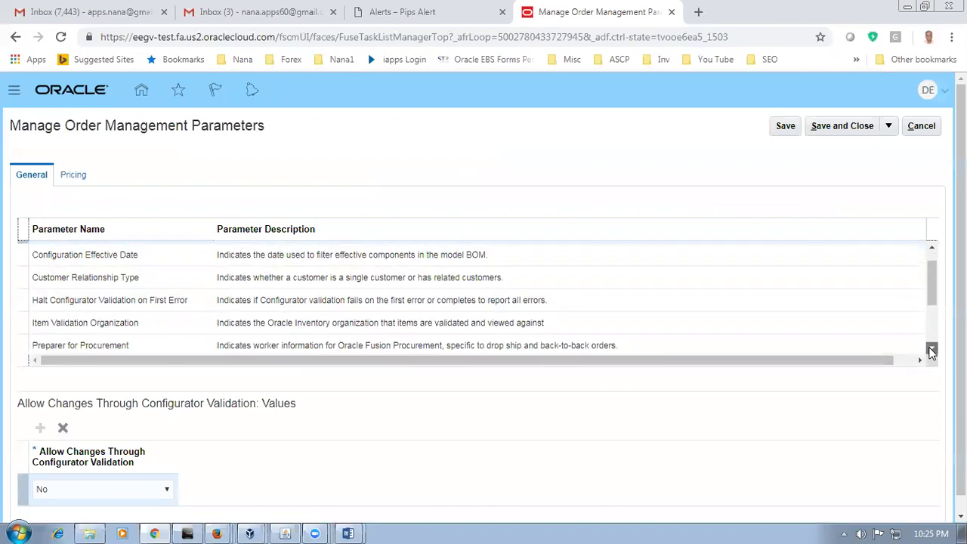
{"action": "left_click", "coordinate": [931, 350]}
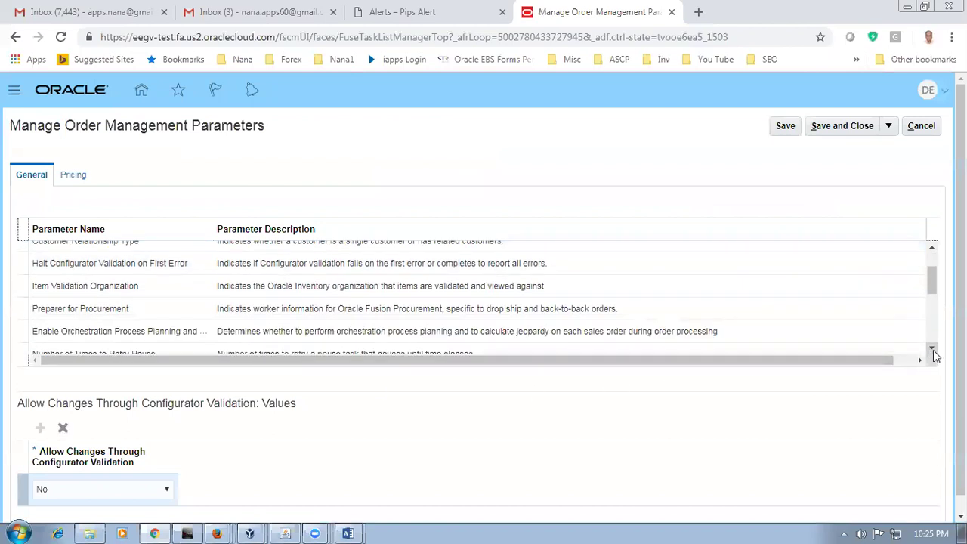
{"action": "left_click", "coordinate": [932, 352]}
{"action": "left_click", "coordinate": [933, 352]}
{"action": "left_click", "coordinate": [932, 352]}
{"action": "left_click", "coordinate": [933, 352]}
{"action": "left_click", "coordinate": [933, 351]}
{"action": "left_click", "coordinate": [932, 349]}
{"action": "left_click", "coordinate": [932, 349]}
{"action": "left_click", "coordinate": [933, 349]}
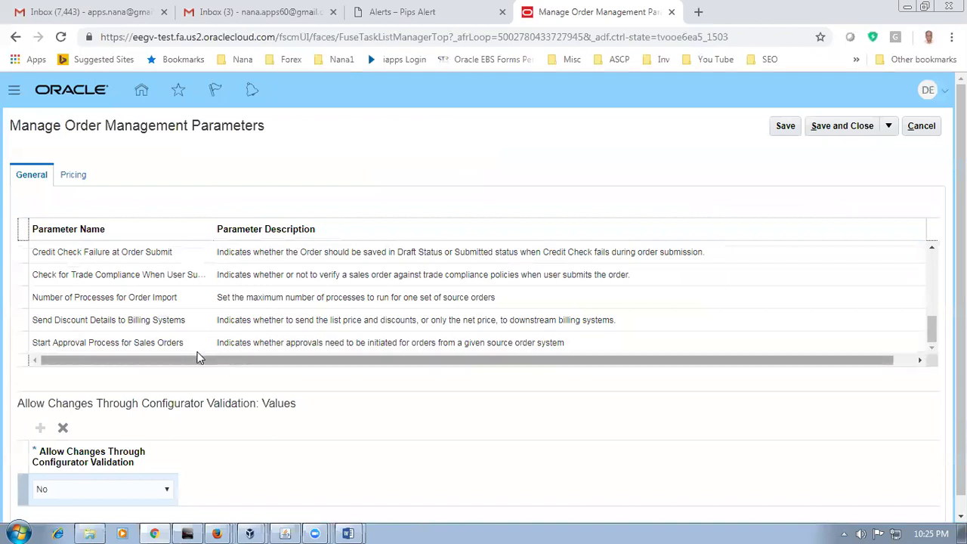
{"action": "left_click", "coordinate": [170, 342]}
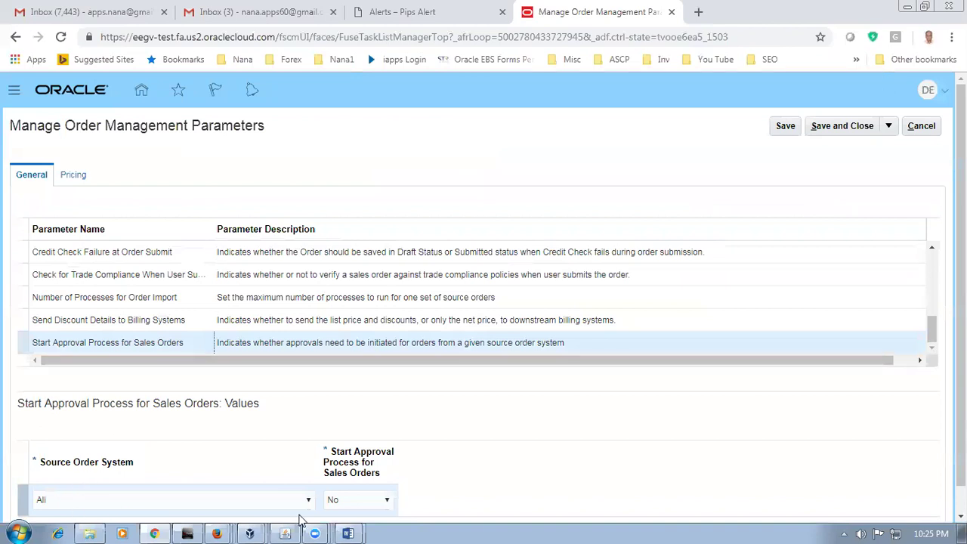
Change its value from No to Yes, accept the warning, and save the parameters.
{"action": "scroll", "coordinate": [299, 520], "scroll_direction": "down", "scroll_amount": 2}
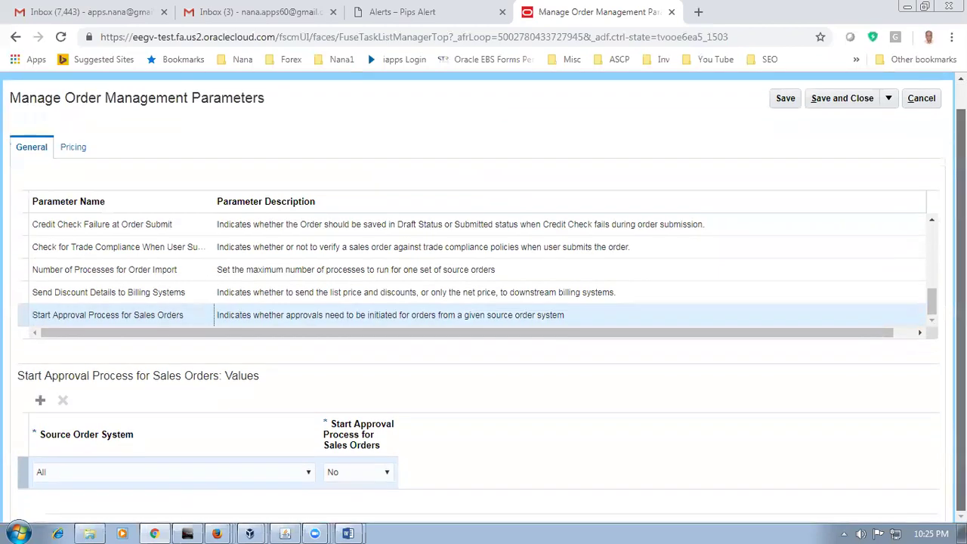
{"action": "left_click", "coordinate": [360, 470]}
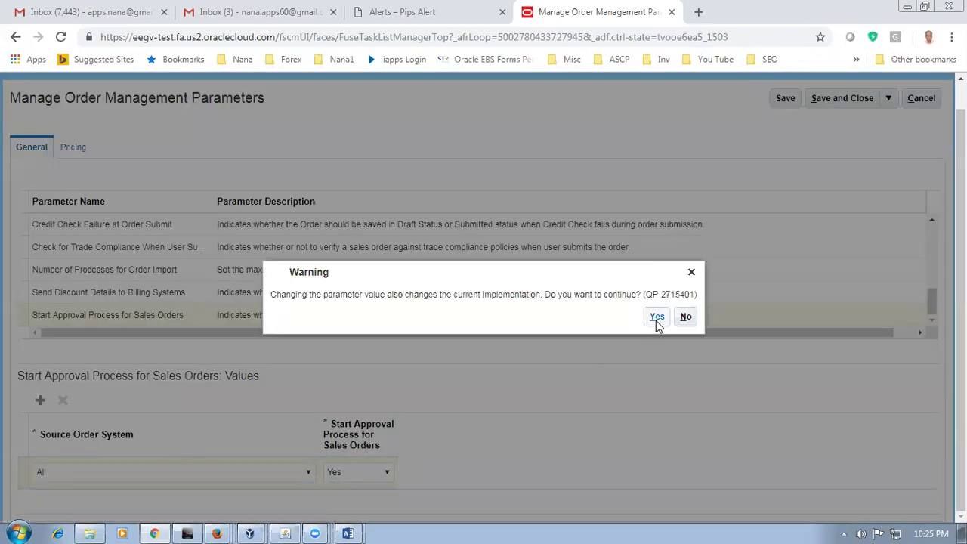
{"action": "left_click", "coordinate": [656, 317]}
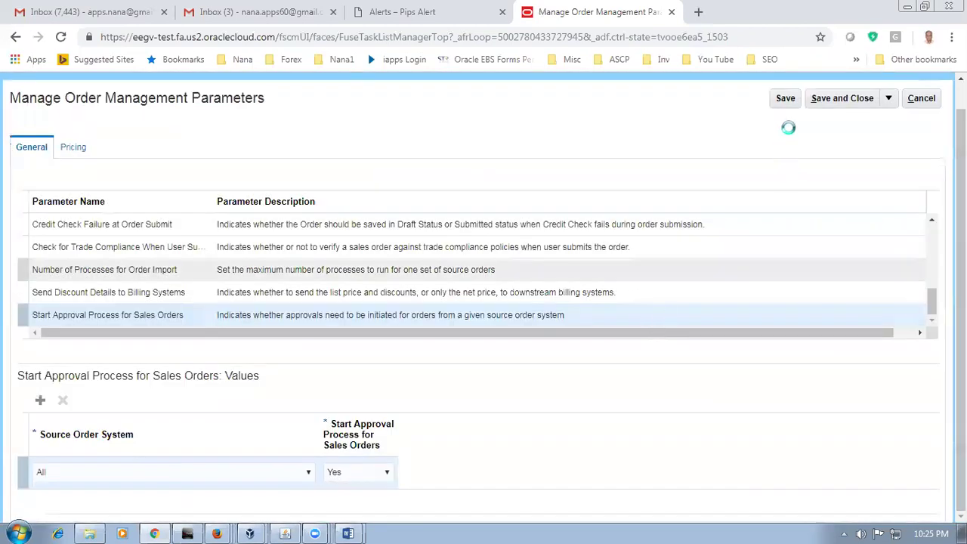
{"action": "left_click", "coordinate": [816, 102]}
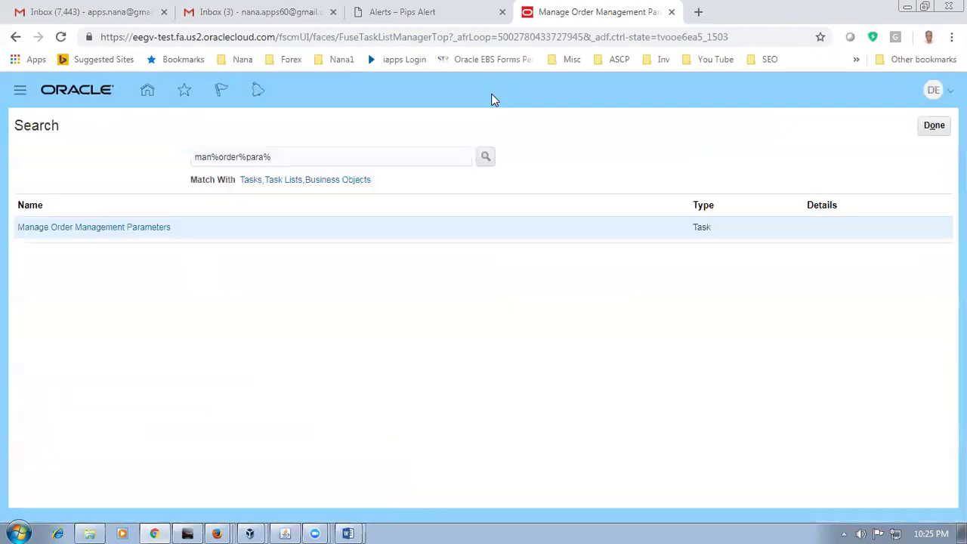
Go from setup to the Order Management work area via Home and start a new order.
{"action": "left_click", "coordinate": [938, 128]}
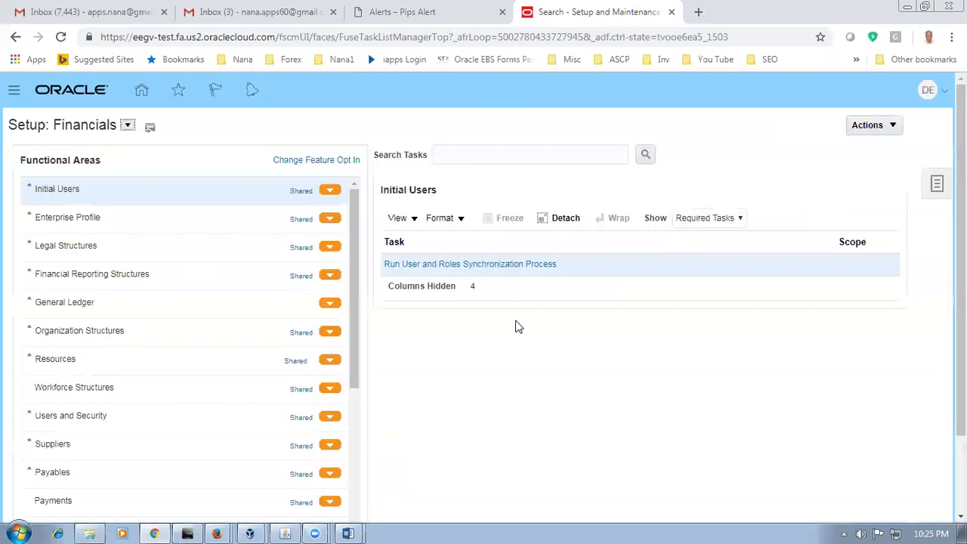
{"action": "left_click", "coordinate": [137, 94]}
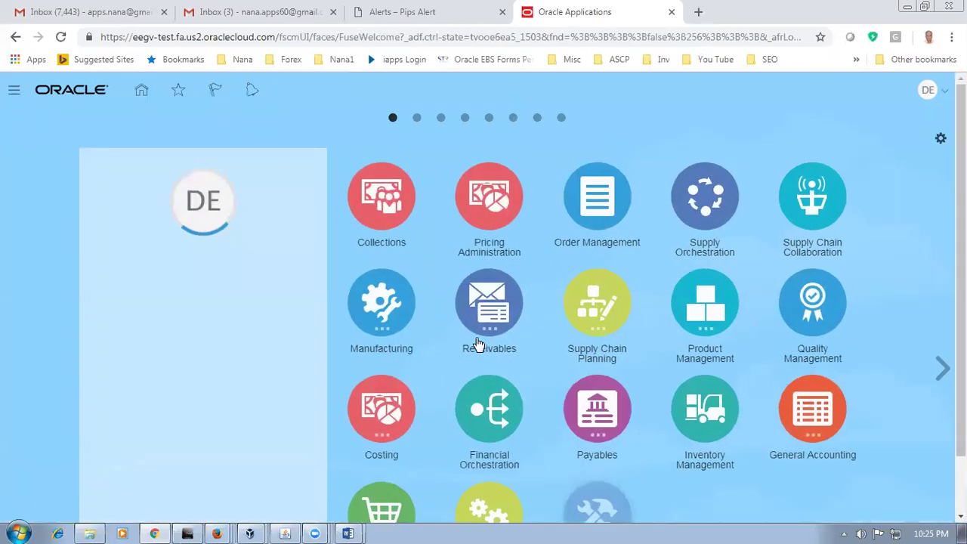
{"action": "left_click", "coordinate": [625, 216]}
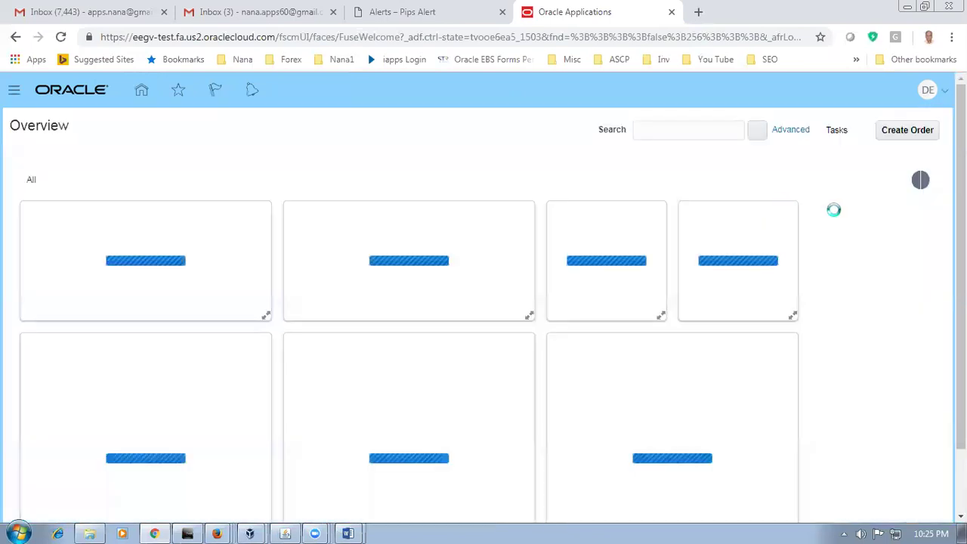
{"action": "left_click", "coordinate": [900, 134]}
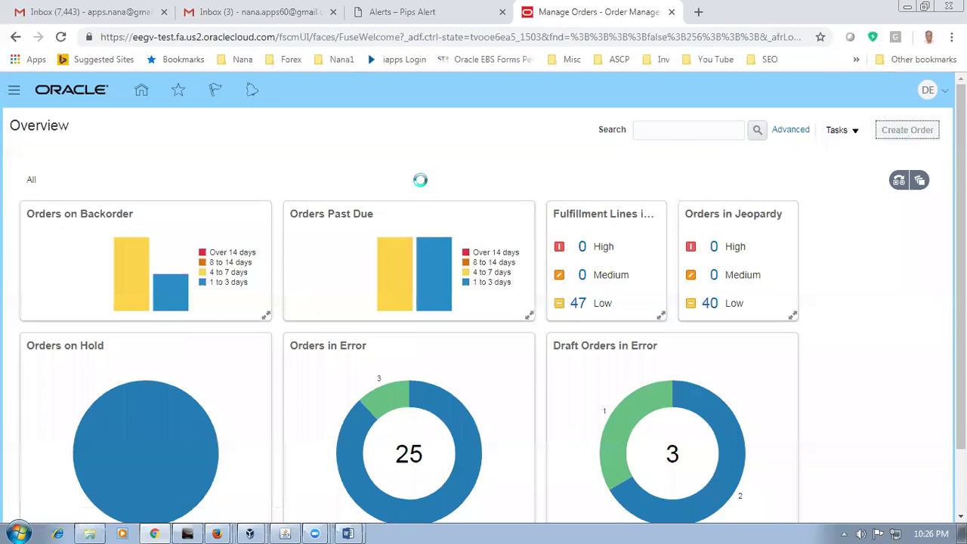
Choose the order's customer and add item d0101_std_order as an order line.
{"action": "left_click", "coordinate": [347, 209]}
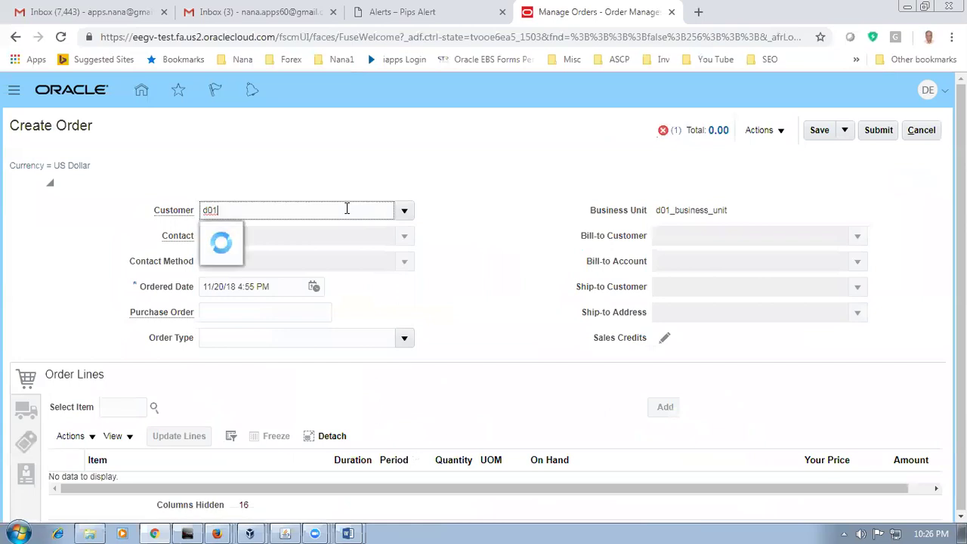
{"action": "left_click", "coordinate": [249, 233]}
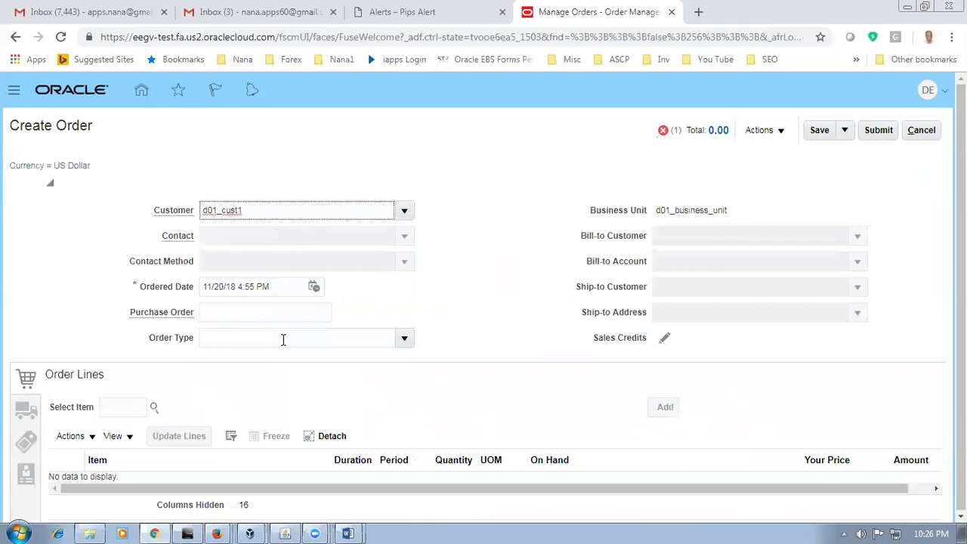
{"action": "left_click", "coordinate": [125, 408]}
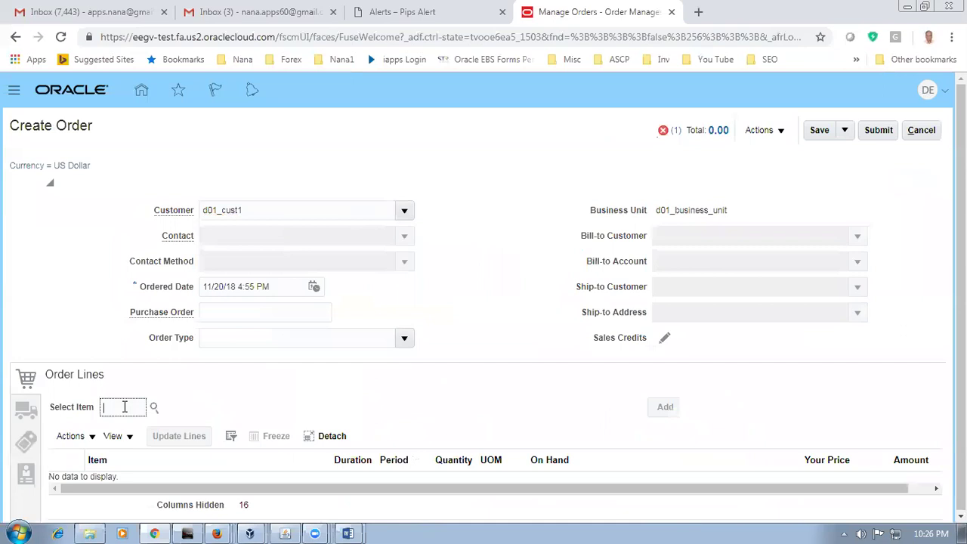
{"action": "type", "text": "d010"}
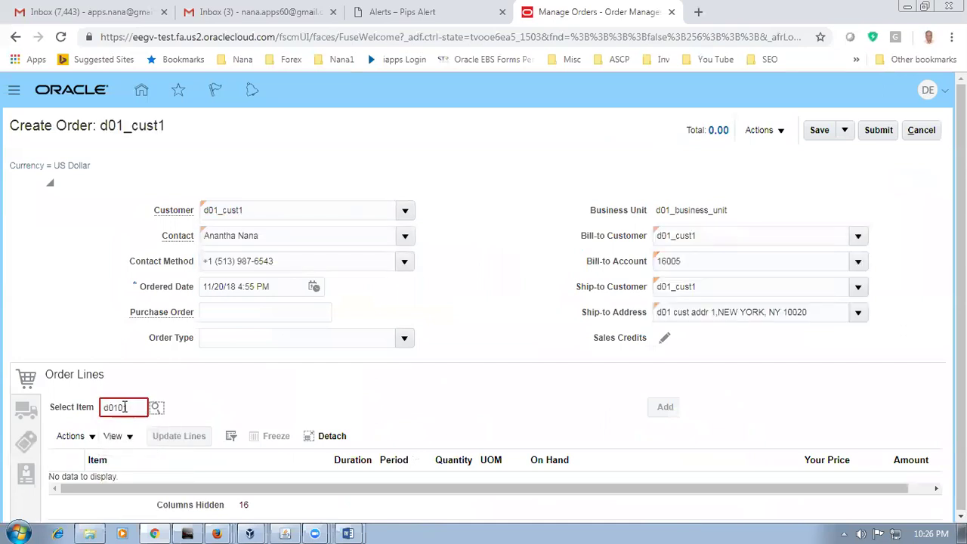
{"action": "type", "text": "1_std"}
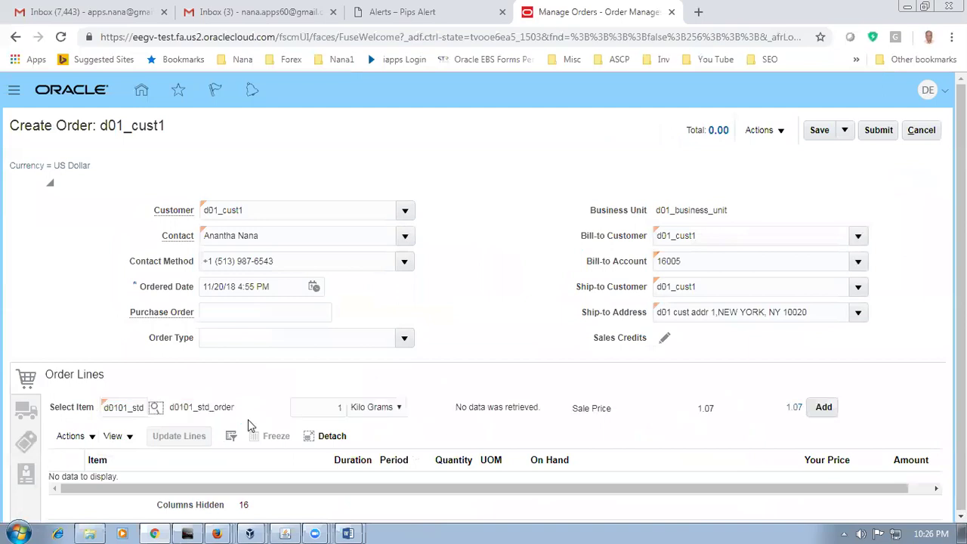
{"action": "left_click", "coordinate": [822, 412]}
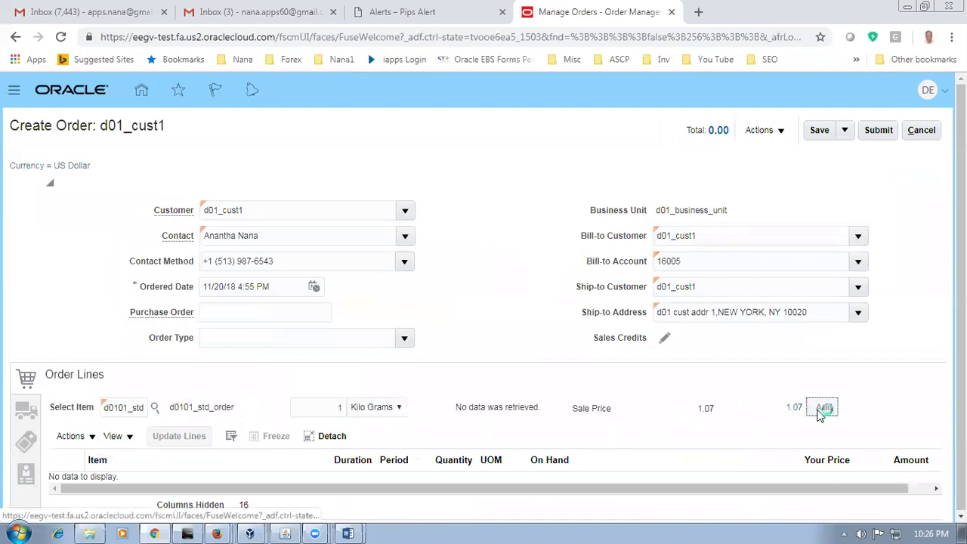
Save the order as a draft and submit it.
{"action": "left_click", "coordinate": [822, 131]}
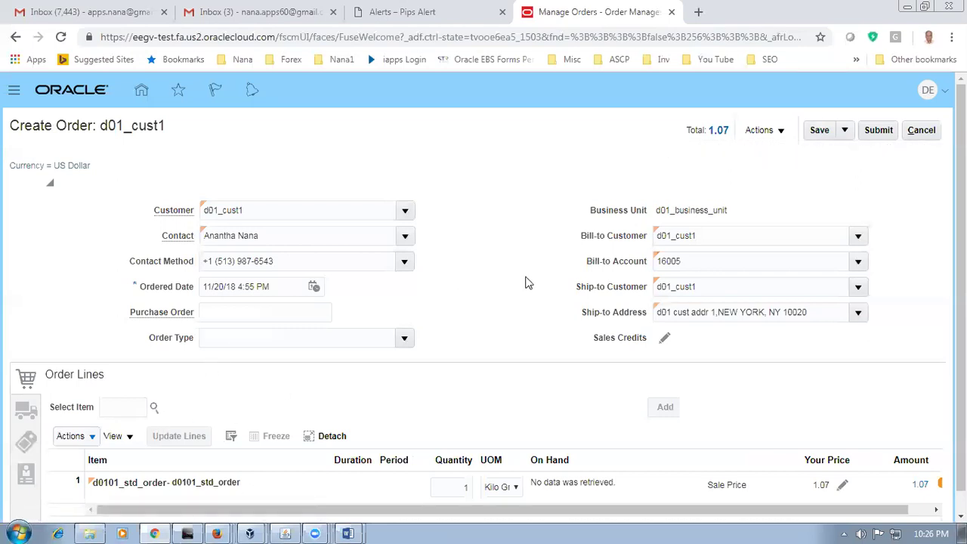
{"action": "left_click", "coordinate": [816, 133]}
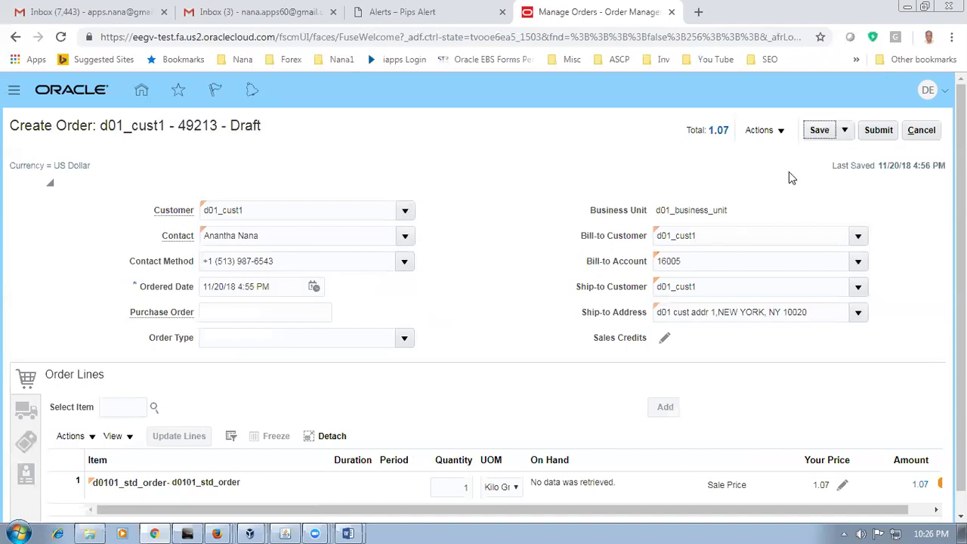
{"action": "left_click", "coordinate": [879, 135]}
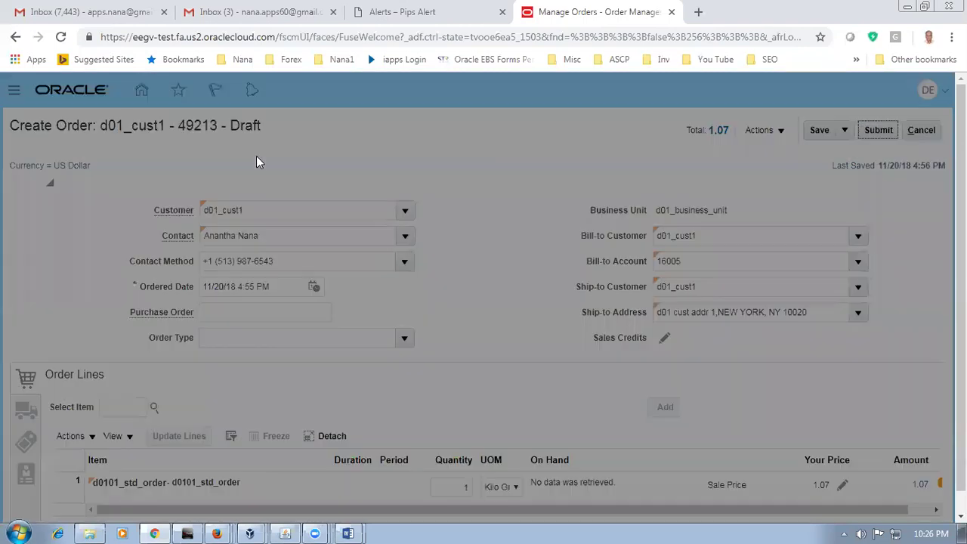
Dismiss the submission confirmation and refresh order 49213 until it shows Approval Pending.
{"action": "left_click", "coordinate": [540, 316]}
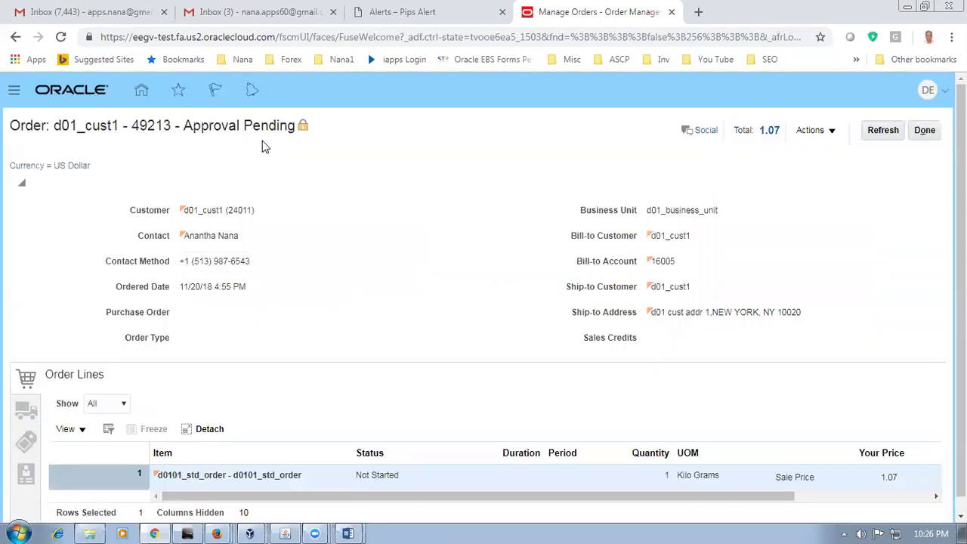
{"action": "left_click", "coordinate": [878, 131]}
{"action": "left_click", "coordinate": [889, 133]}
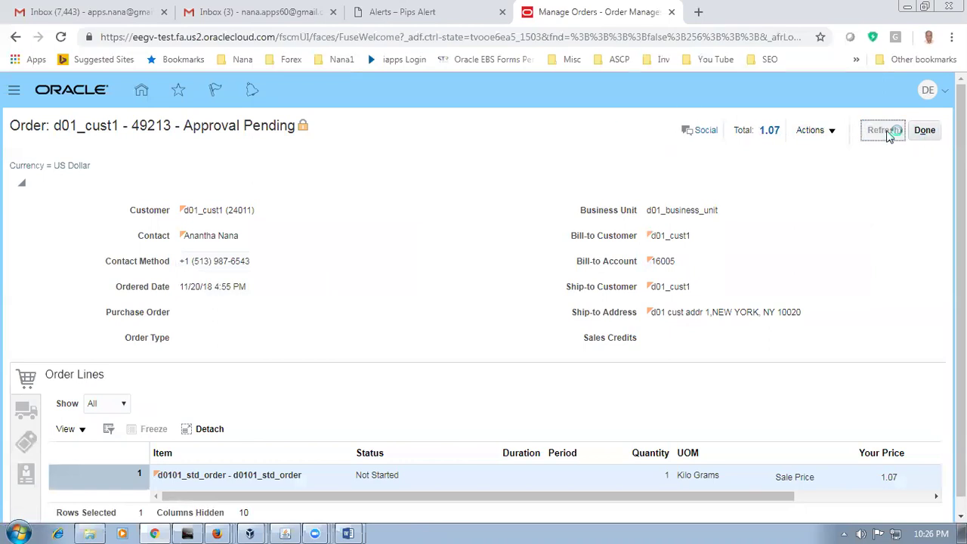
{"action": "left_click", "coordinate": [889, 133]}
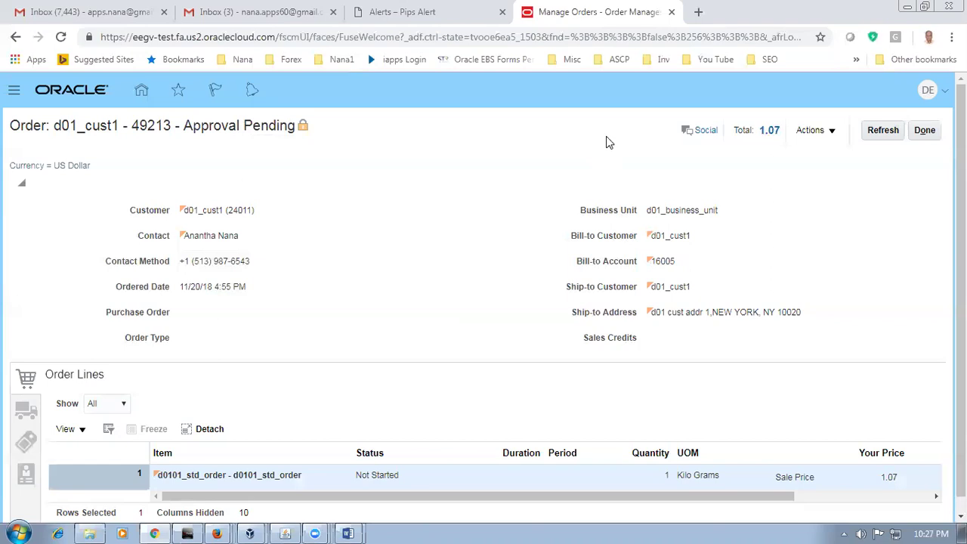
Check the order's Actions list, refresh the status once more, then switch to the Gmail inbox.
{"action": "left_click", "coordinate": [809, 132]}
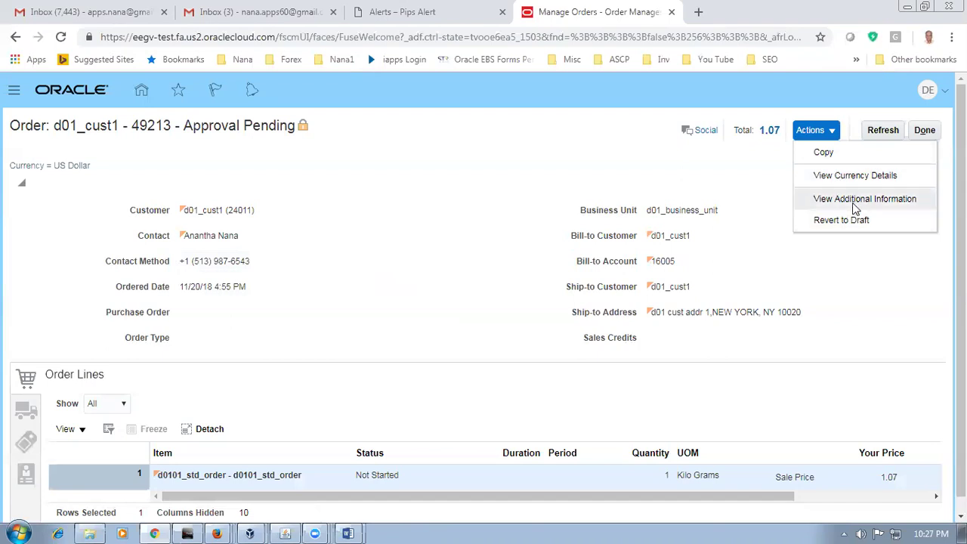
{"action": "left_click", "coordinate": [718, 169]}
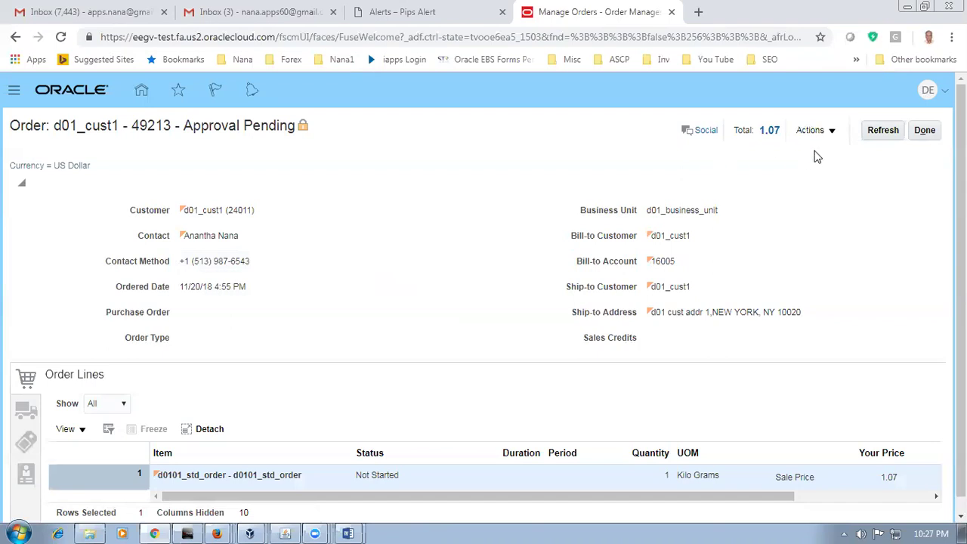
{"action": "left_click", "coordinate": [884, 131]}
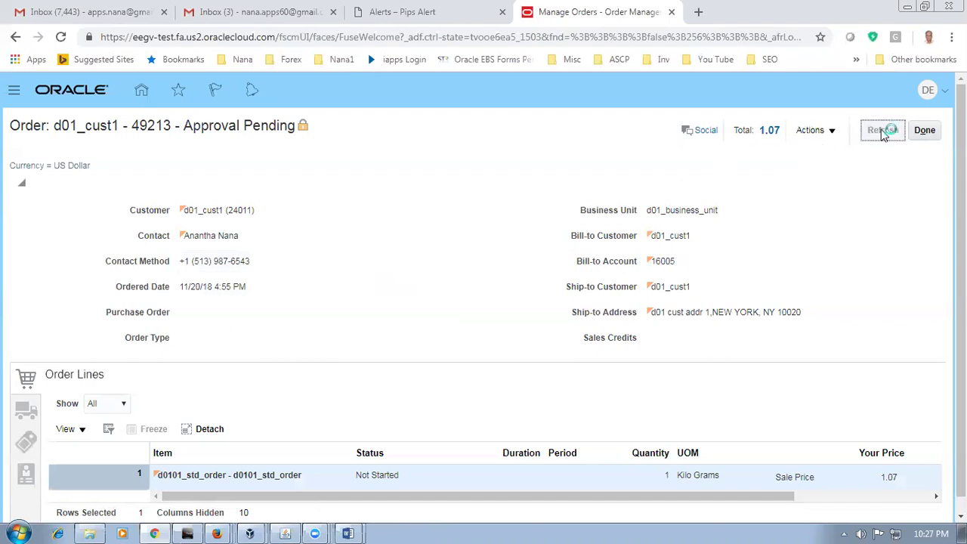
{"action": "left_click", "coordinate": [266, 14]}
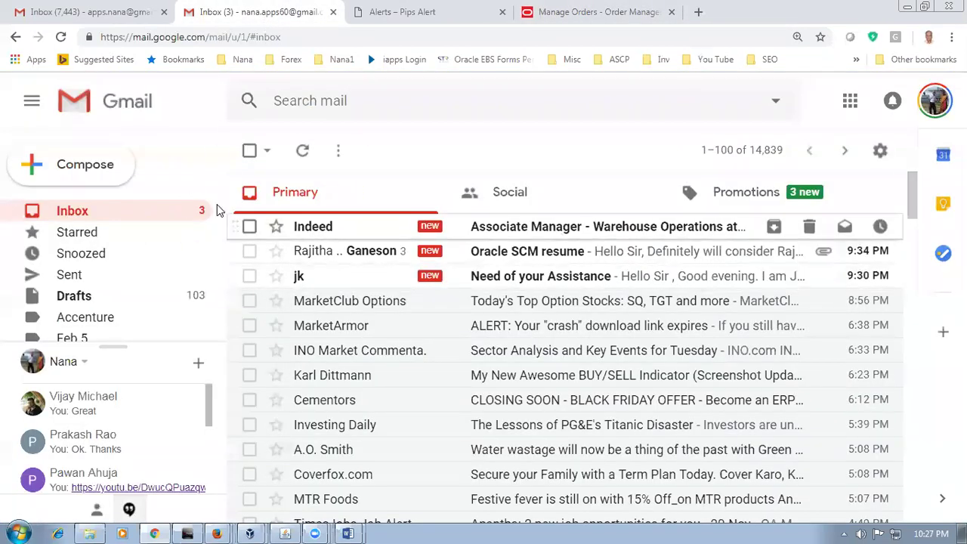
Reload the inbox, open the Action Required approval email for Order 49213, and review its lines and history.
{"action": "left_click", "coordinate": [72, 212]}
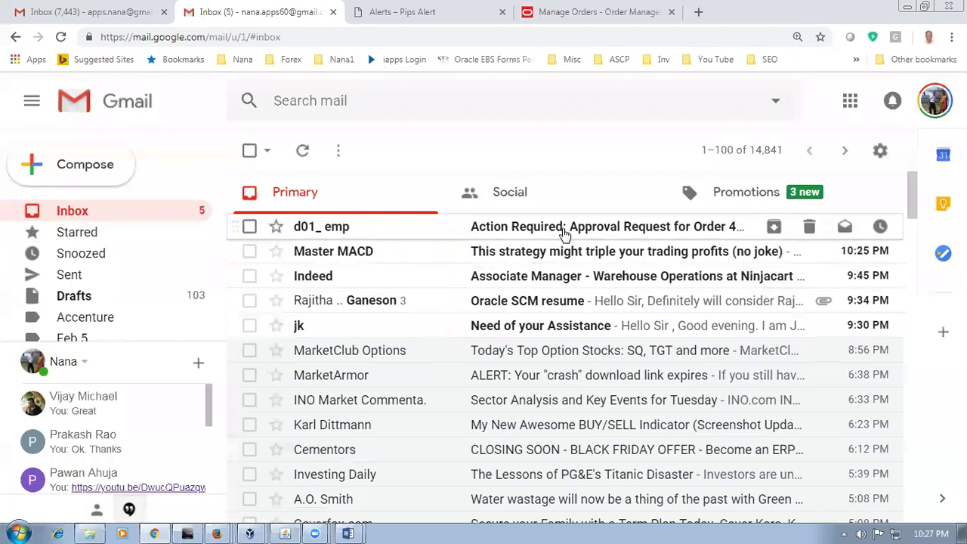
{"action": "left_click", "coordinate": [563, 234]}
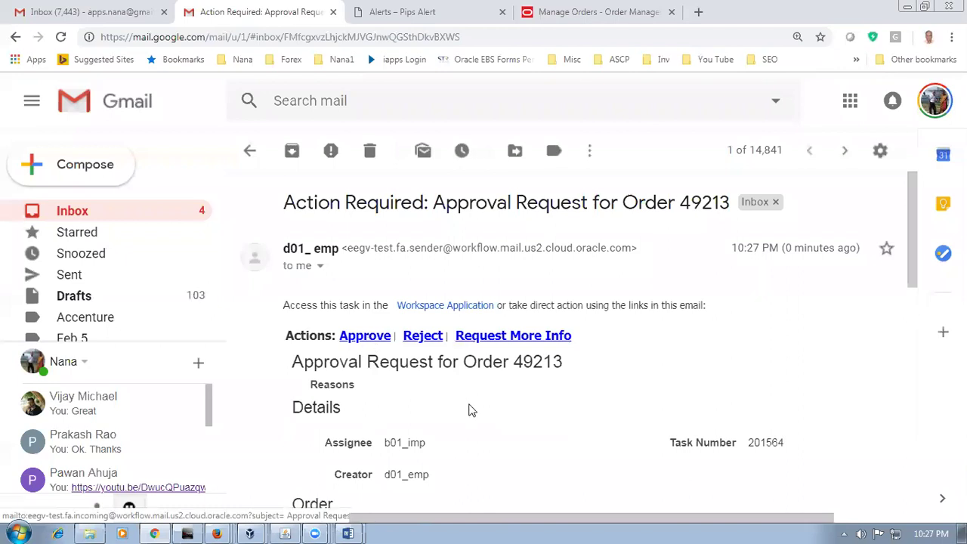
{"action": "scroll", "coordinate": [468, 407], "scroll_direction": "down", "scroll_amount": 2}
{"action": "scroll", "coordinate": [468, 406], "scroll_direction": "down", "scroll_amount": 2}
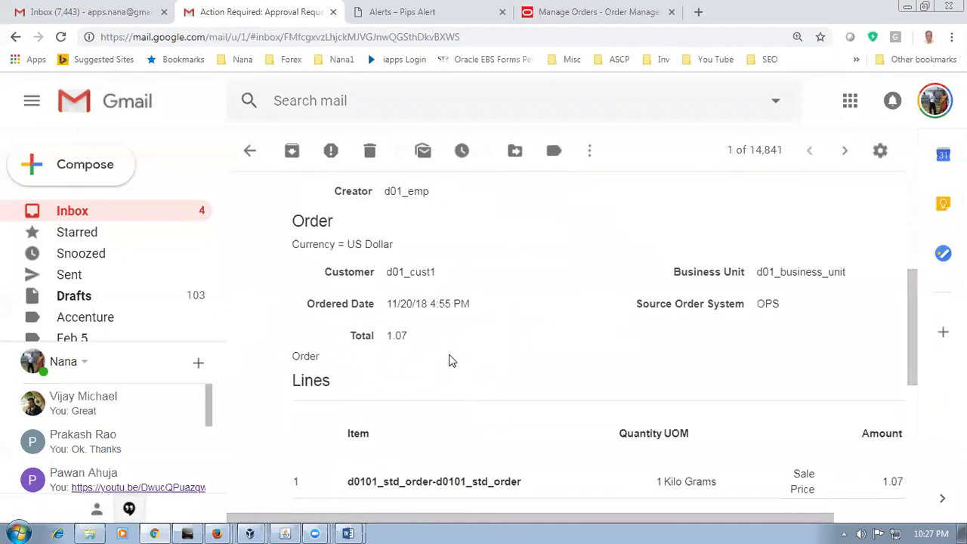
{"action": "scroll", "coordinate": [449, 360], "scroll_direction": "down", "scroll_amount": 2}
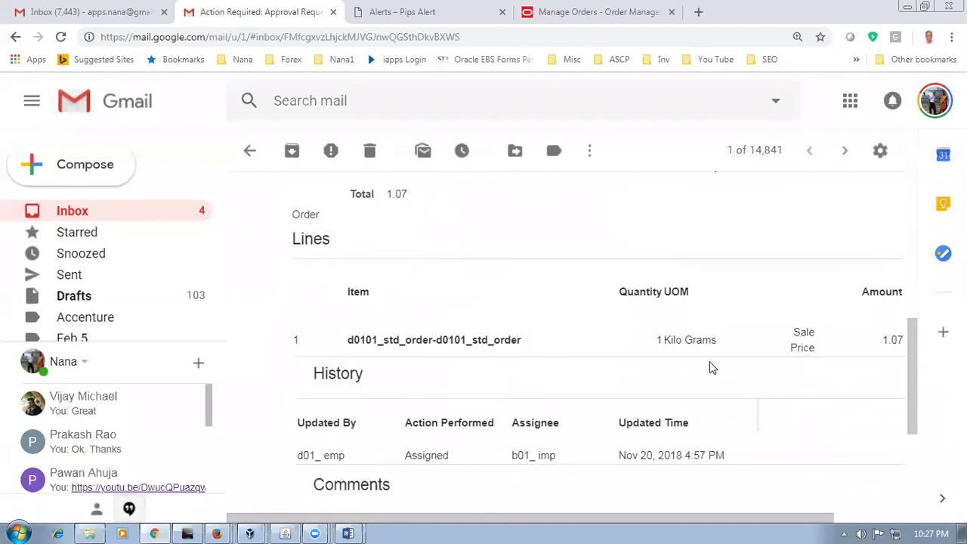
{"action": "scroll", "coordinate": [630, 408], "scroll_direction": "down", "scroll_amount": 2}
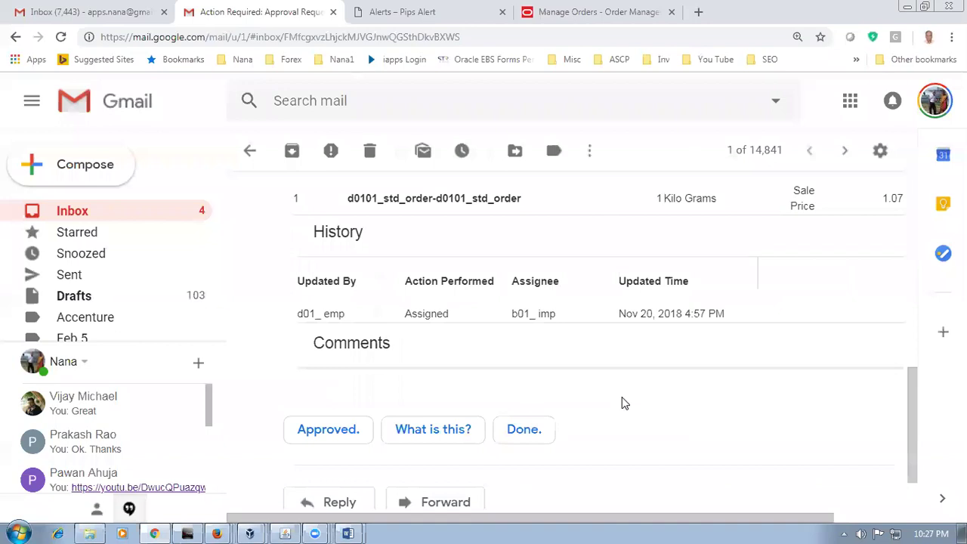
{"action": "scroll", "coordinate": [625, 403], "scroll_direction": "down", "scroll_amount": 1}
{"action": "scroll", "coordinate": [625, 404], "scroll_direction": "up", "scroll_amount": 2}
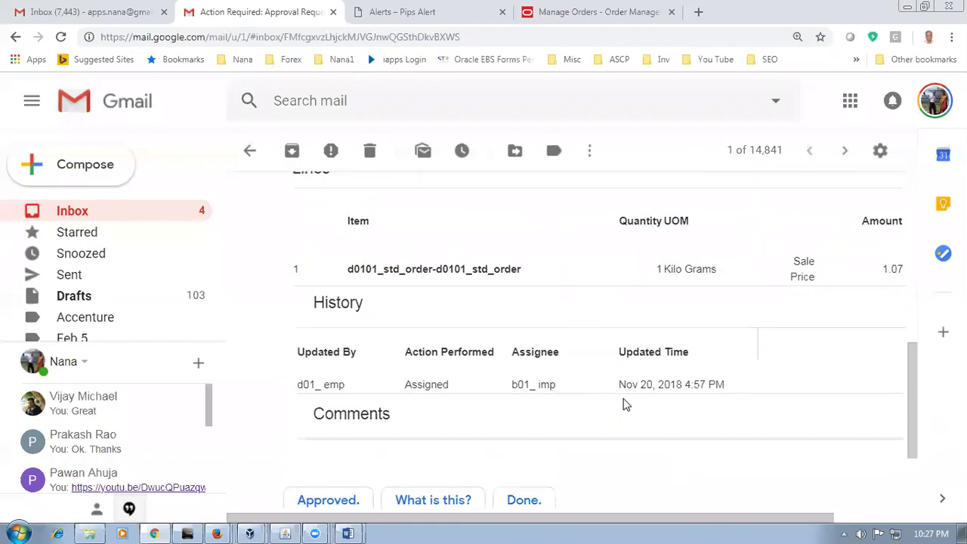
{"action": "scroll", "coordinate": [624, 405], "scroll_direction": "up", "scroll_amount": 1}
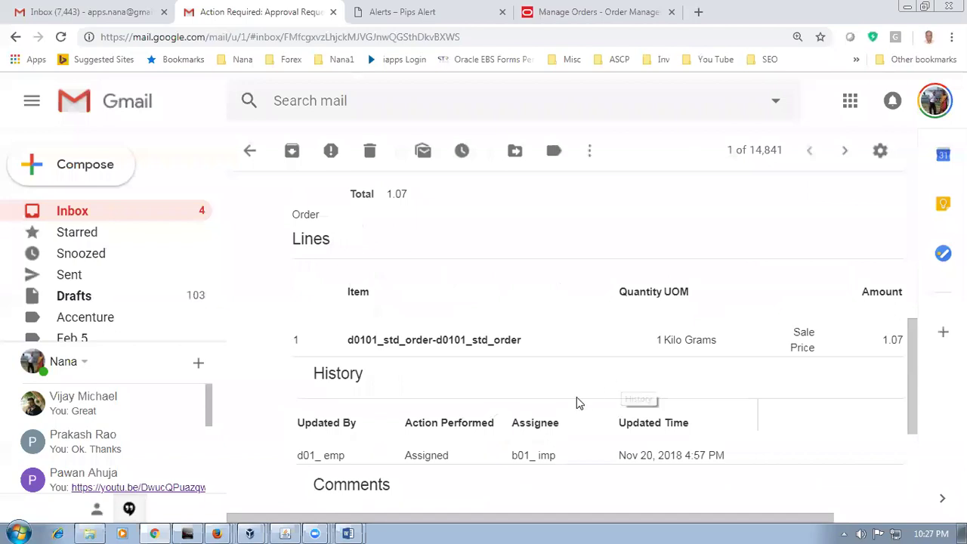
{"action": "scroll", "coordinate": [576, 398], "scroll_direction": "up", "scroll_amount": 2}
{"action": "scroll", "coordinate": [577, 399], "scroll_direction": "up", "scroll_amount": 2}
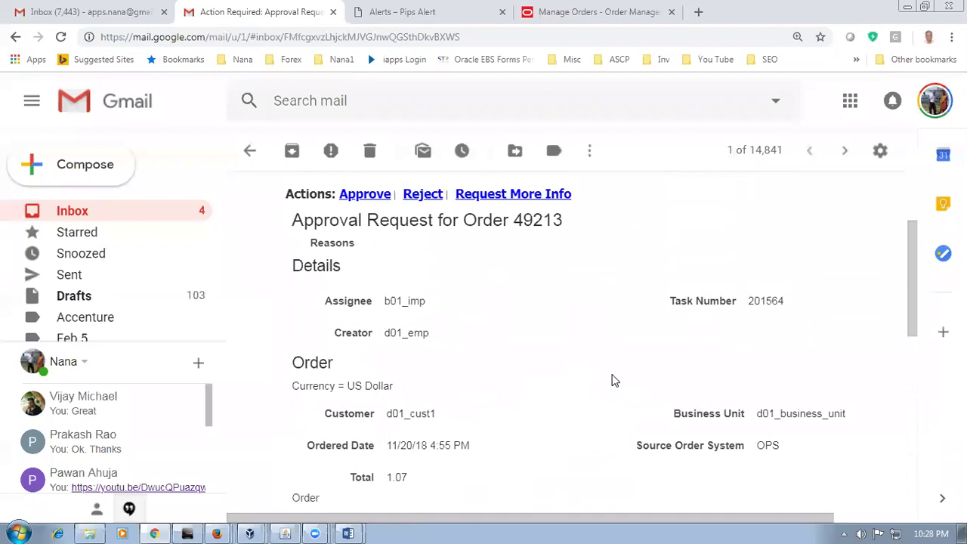
{"action": "scroll", "coordinate": [611, 380], "scroll_direction": "up", "scroll_amount": 2}
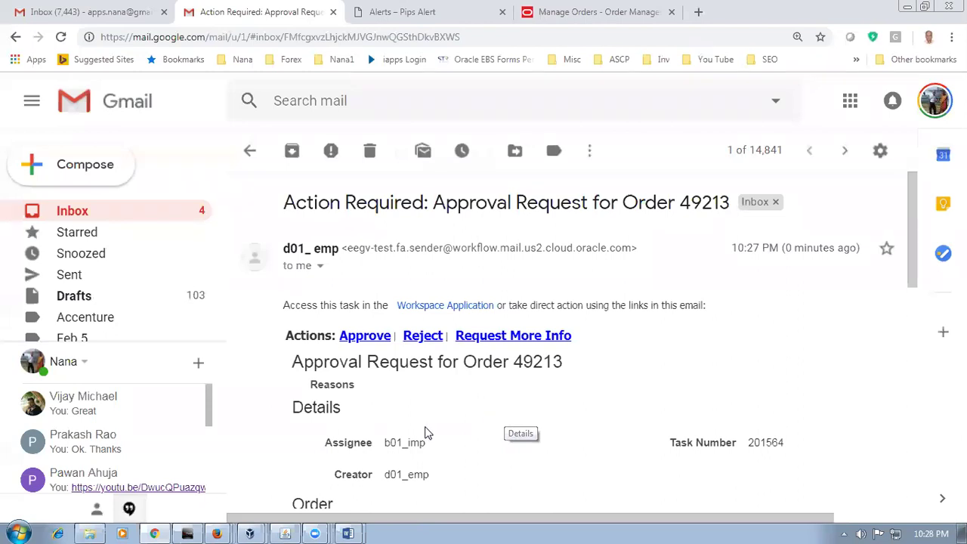
Send an Approve reply for Order 49213 with the comment 'OK. Approved', then return to Manage Orders.
{"action": "left_click", "coordinate": [371, 337]}
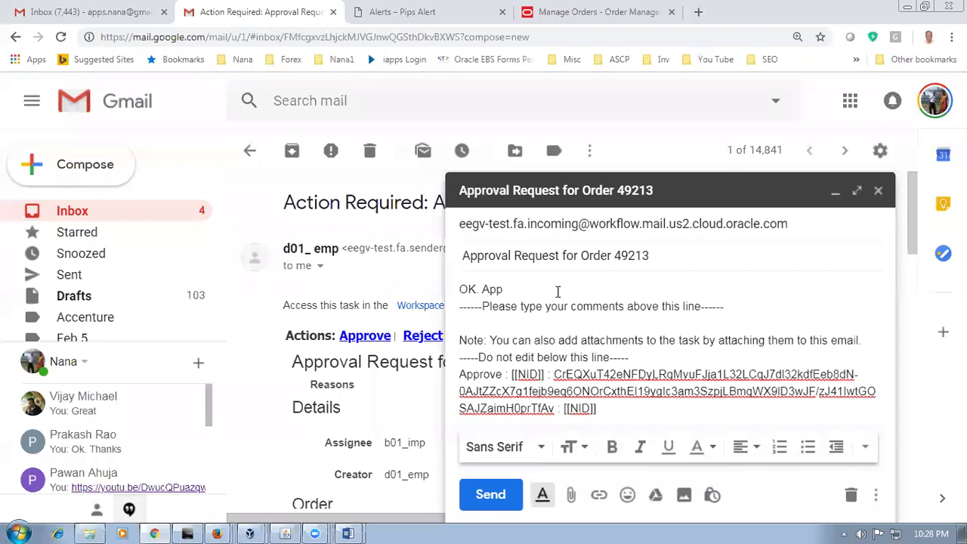
{"action": "type", "text": "ved"}
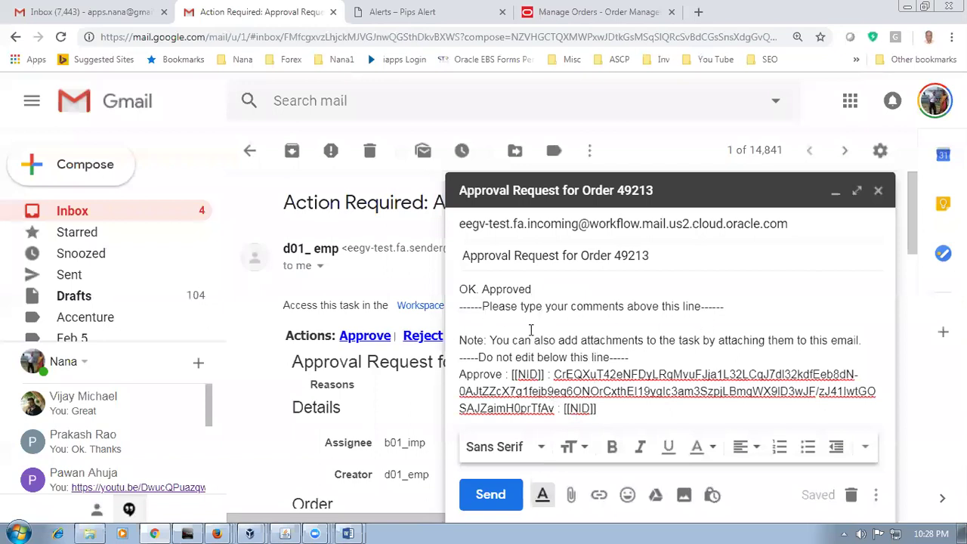
{"action": "left_click", "coordinate": [491, 495]}
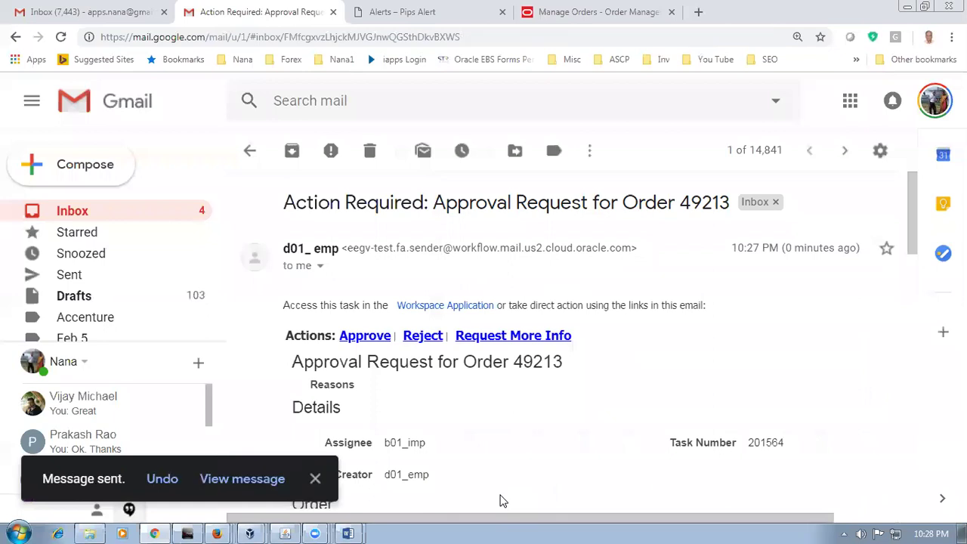
{"action": "left_click", "coordinate": [587, 15]}
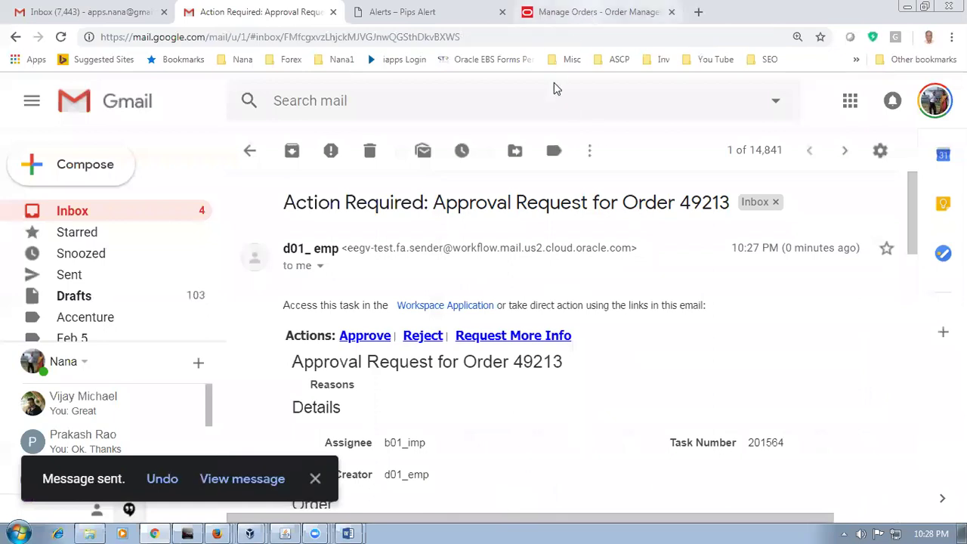
Refresh order 49213 and view its approval information for the Order Approval Stage.
{"action": "left_click", "coordinate": [882, 130]}
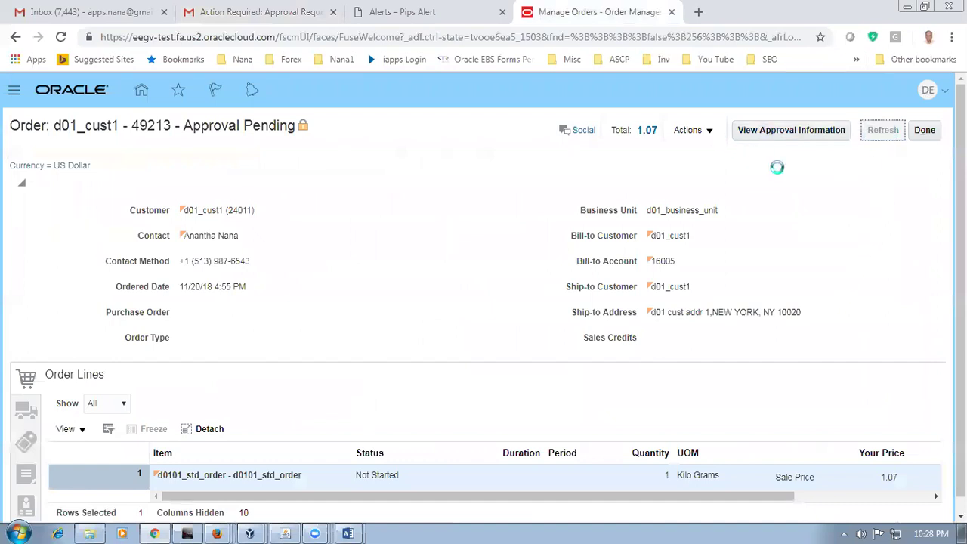
{"action": "left_click", "coordinate": [784, 136]}
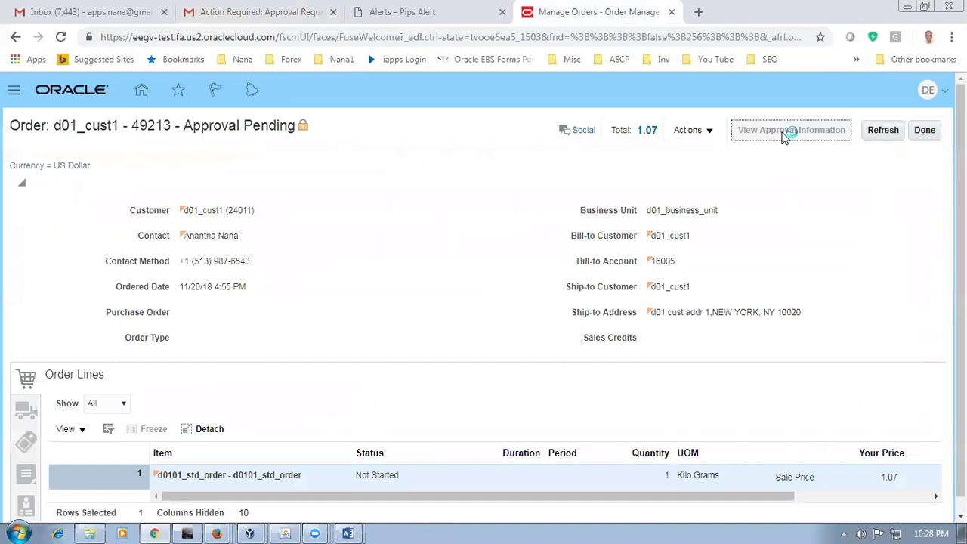
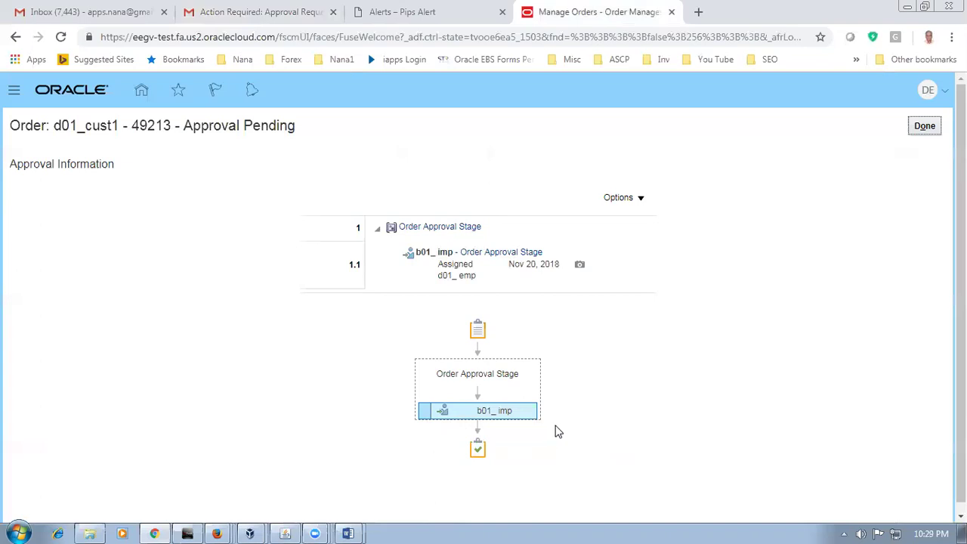
Close the approval details and refresh order 49213 until its status changes from Approval Pending to Processing.
{"action": "mouse_move", "coordinate": [424, 412]}
{"action": "left_click", "coordinate": [929, 125]}
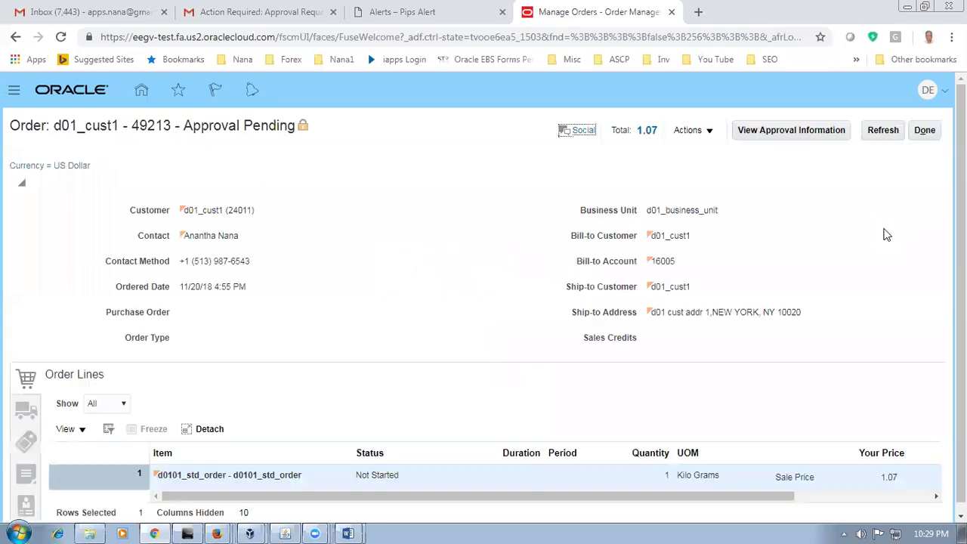
{"action": "left_click", "coordinate": [884, 134]}
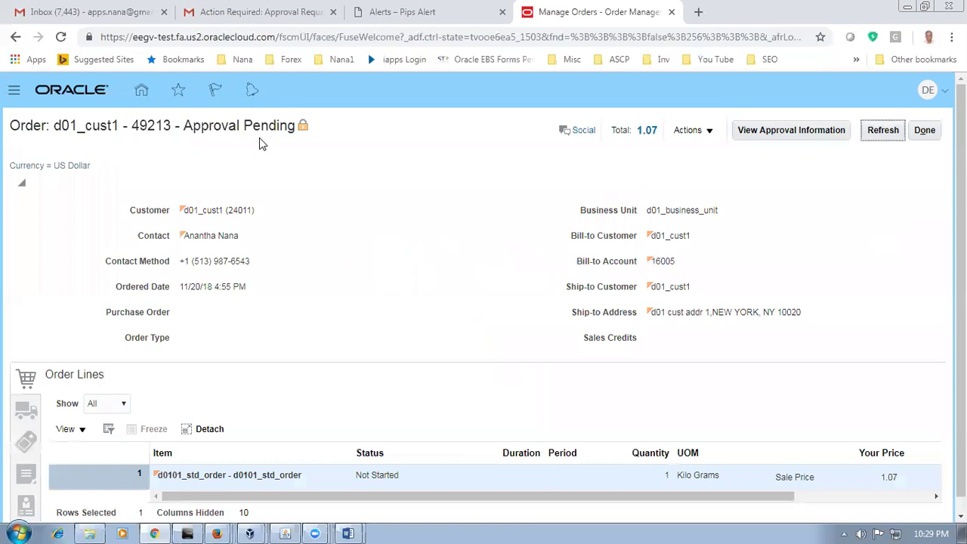
{"action": "left_click", "coordinate": [883, 133]}
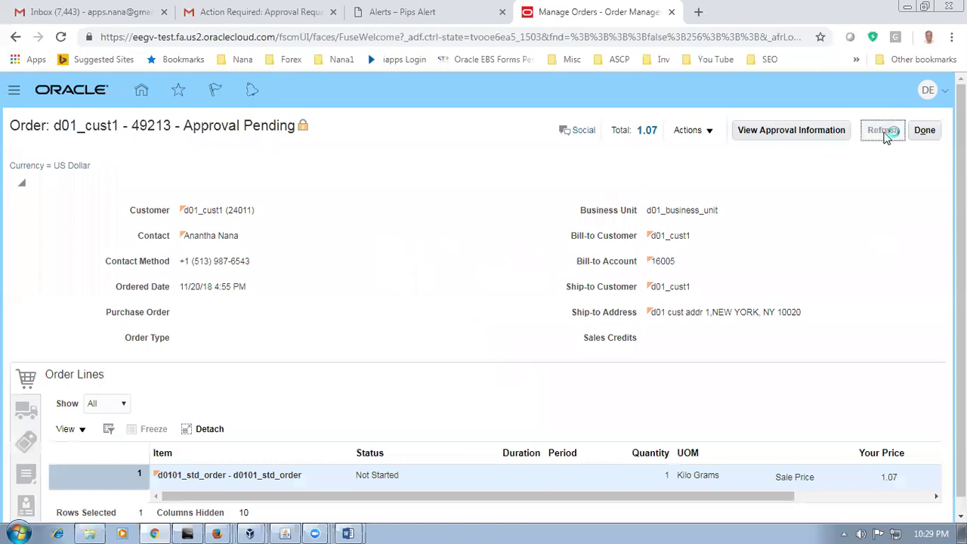
{"action": "left_click", "coordinate": [888, 136]}
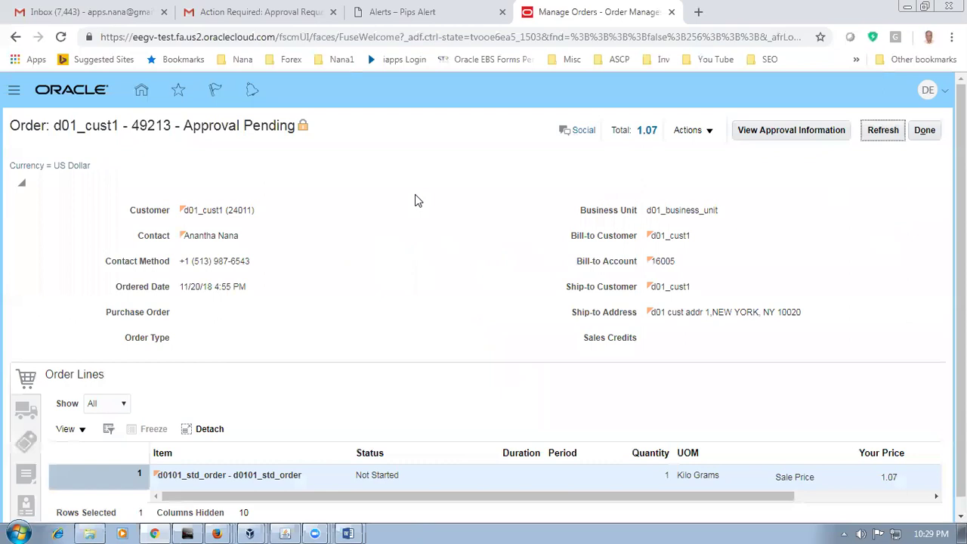
{"action": "left_click", "coordinate": [882, 135]}
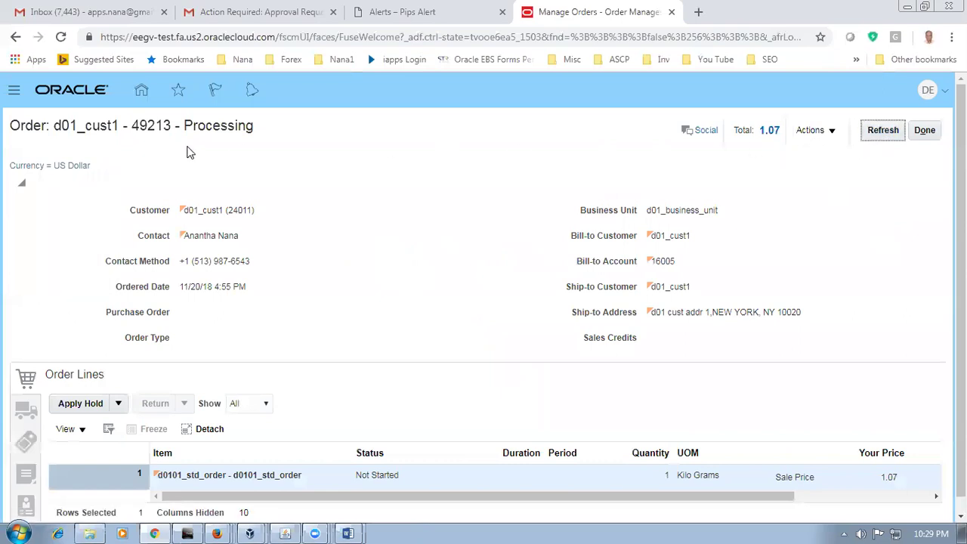
Briefly check the order's Actions list, then bring up the Navigator of work areas over order 49213.
{"action": "left_click", "coordinate": [805, 132]}
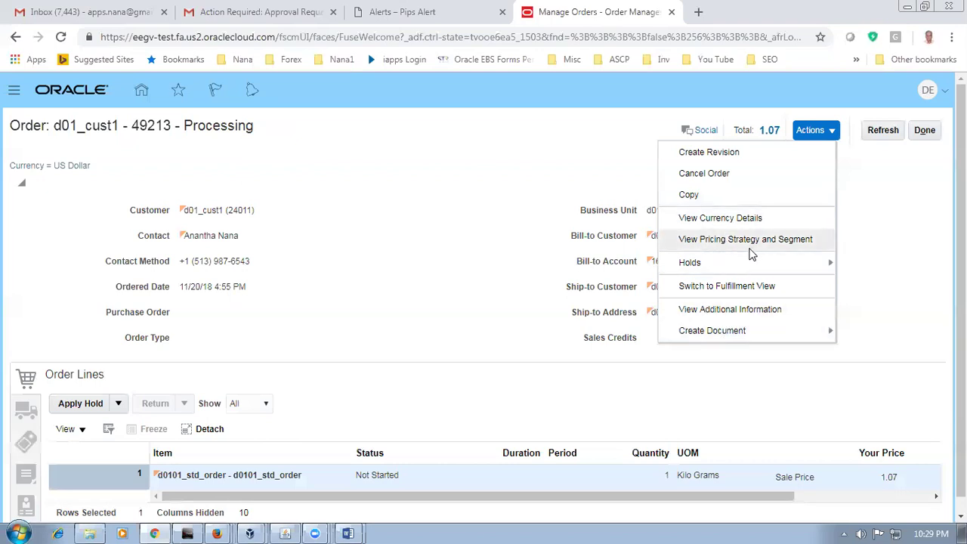
{"action": "left_click", "coordinate": [529, 186]}
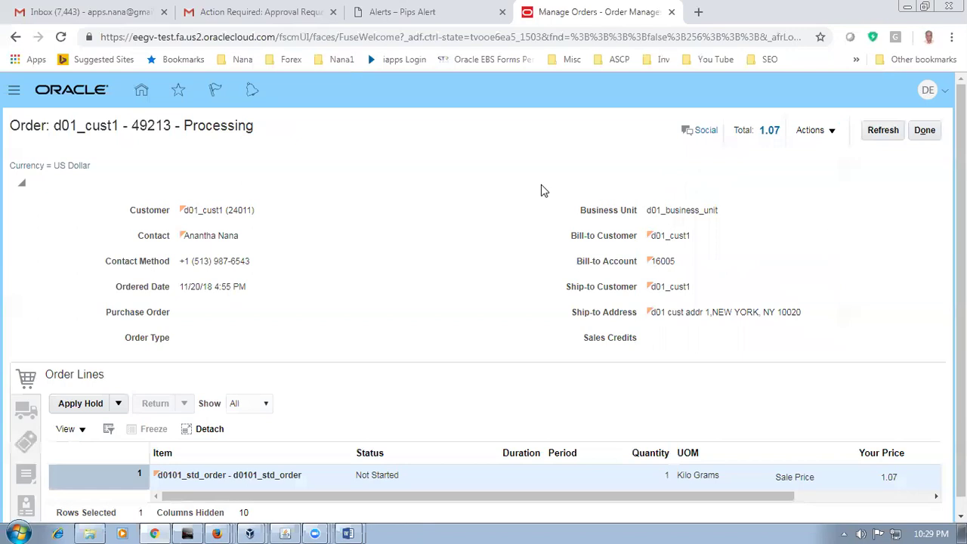
{"action": "mouse_move", "coordinate": [153, 528]}
{"action": "left_click", "coordinate": [14, 89]}
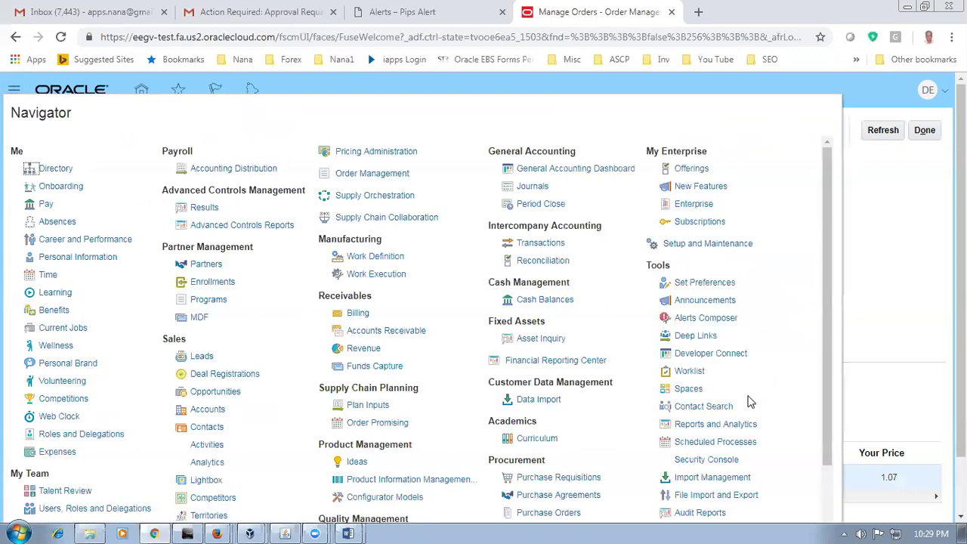
In Scheduled Processes, schedule a new process, searching ref%start% and choosing Refresh and Start the Order Promising Server.
{"action": "left_click", "coordinate": [744, 442]}
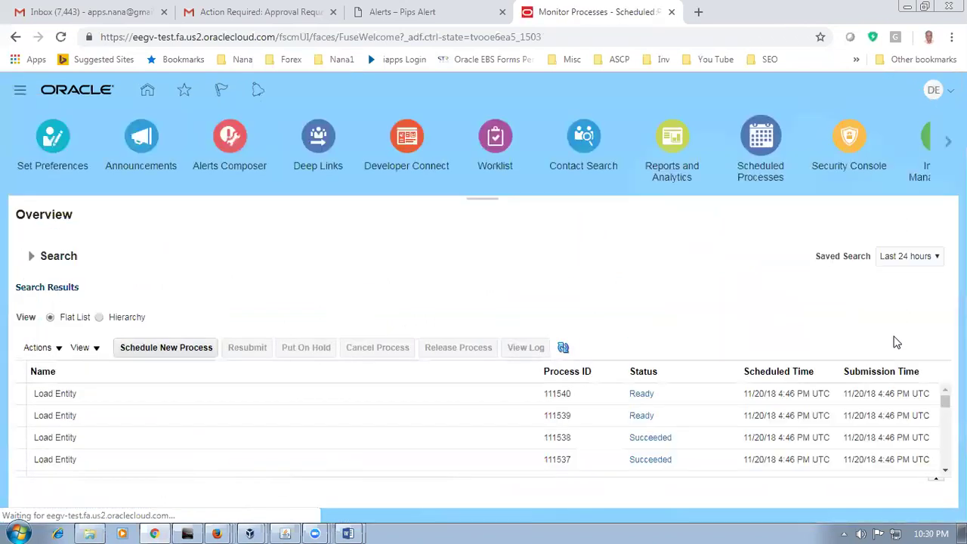
{"action": "left_click", "coordinate": [562, 348]}
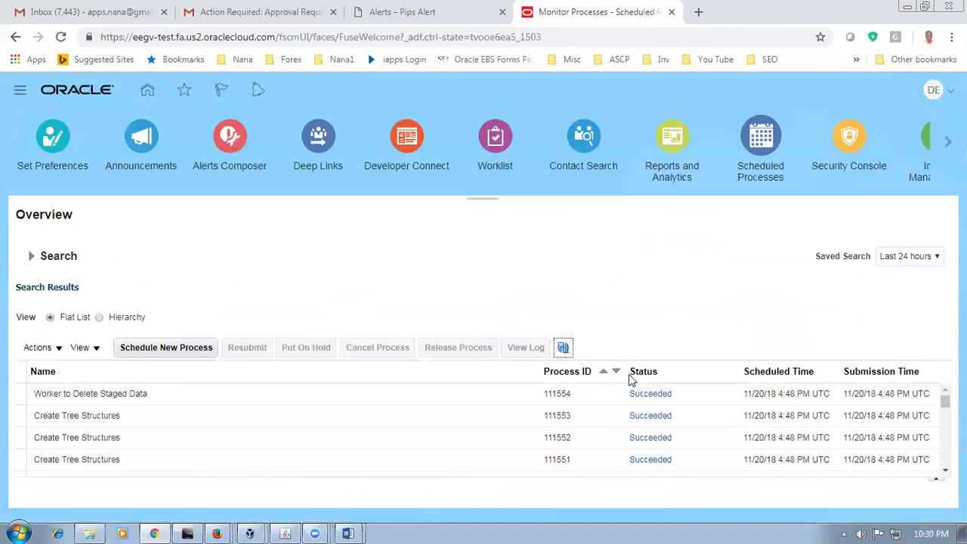
{"action": "left_click", "coordinate": [166, 349]}
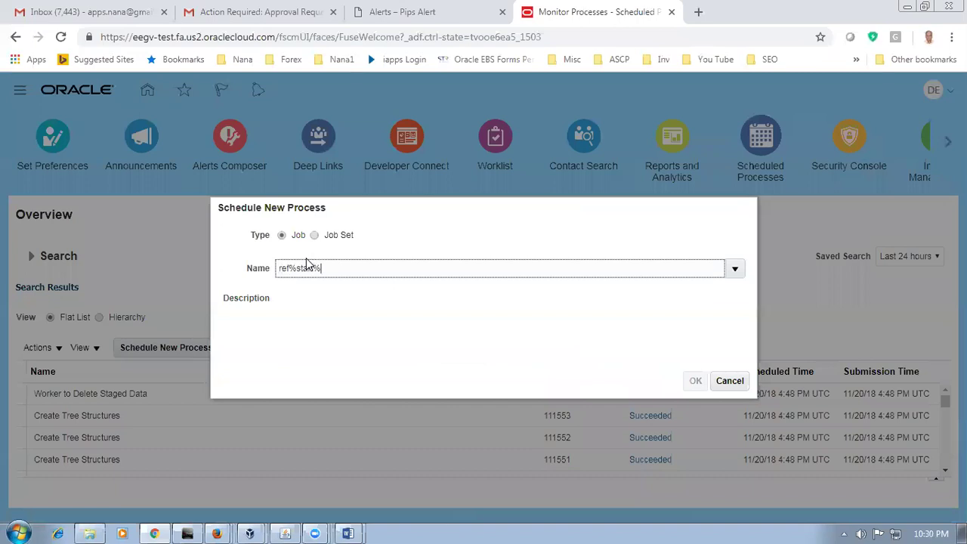
{"action": "key", "text": "Tab"}
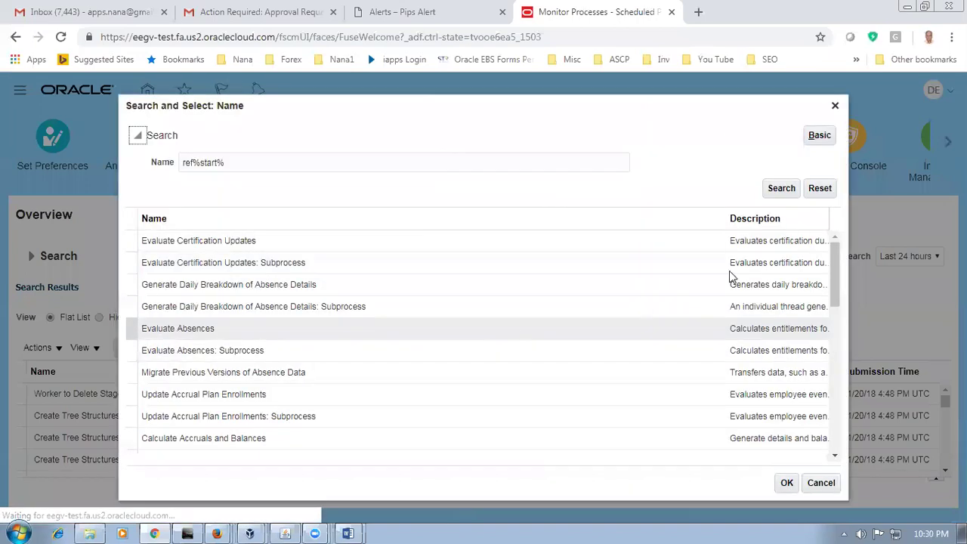
{"action": "left_click", "coordinate": [792, 190]}
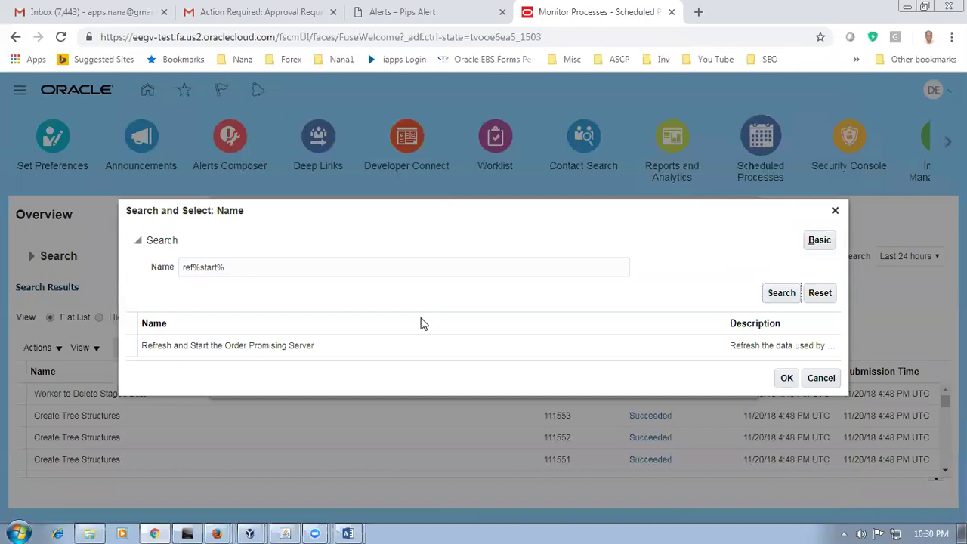
{"action": "left_click", "coordinate": [405, 343]}
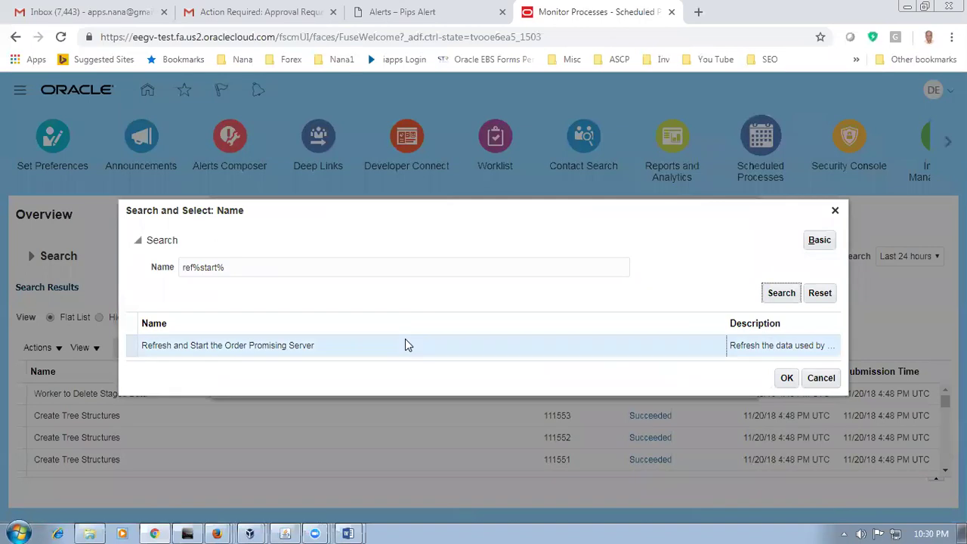
{"action": "left_click", "coordinate": [786, 378]}
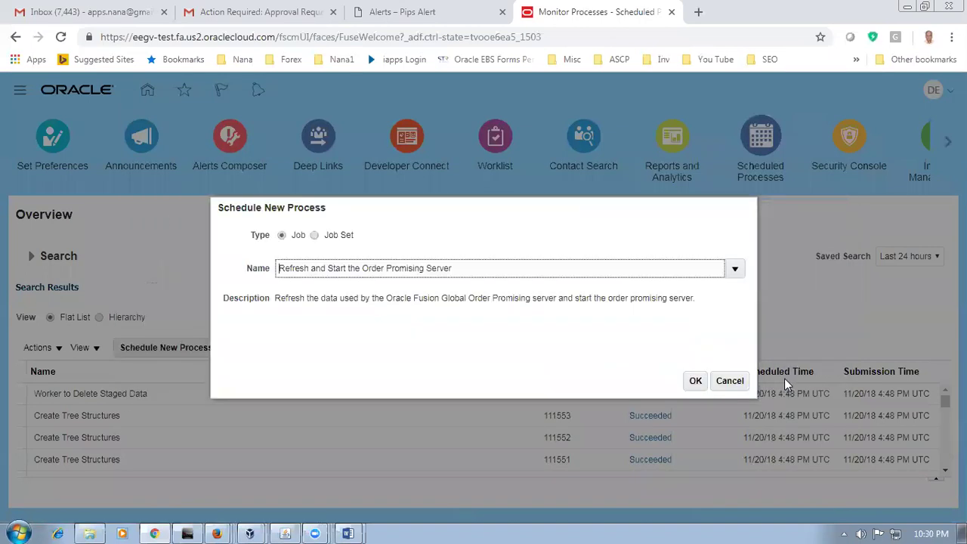
Open the job's Basic Options and enable On Hand, Items and Routings data.
{"action": "left_click", "coordinate": [696, 383]}
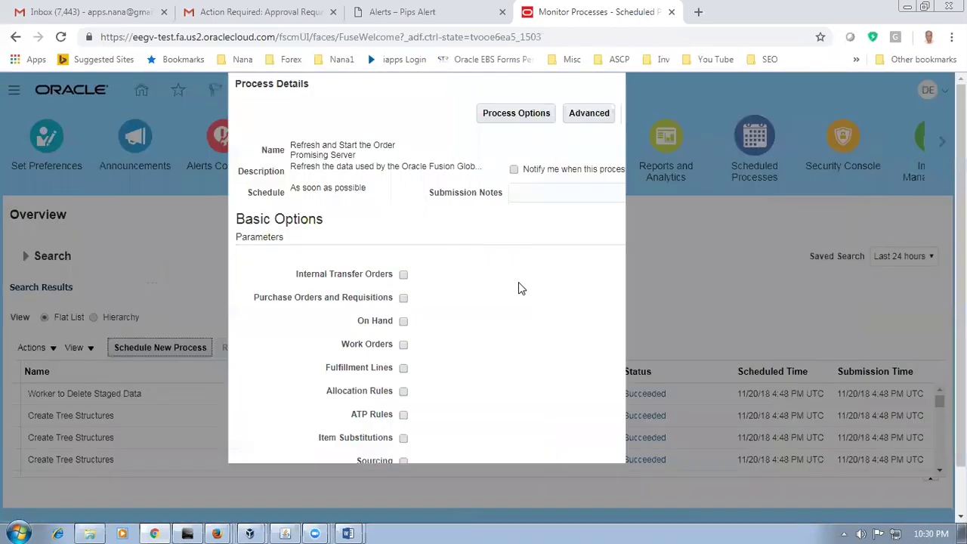
{"action": "left_click", "coordinate": [403, 322]}
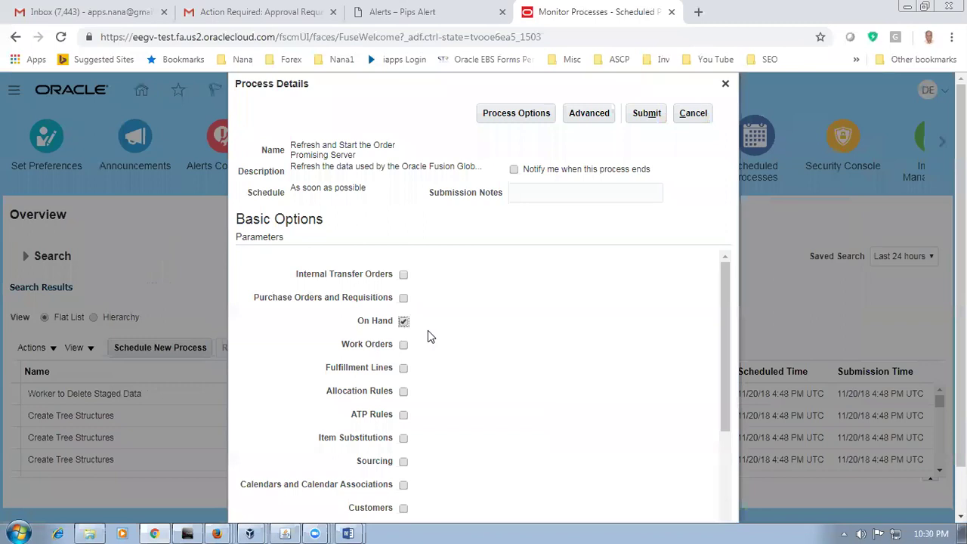
{"action": "scroll", "coordinate": [427, 336], "scroll_direction": "down", "scroll_amount": 2}
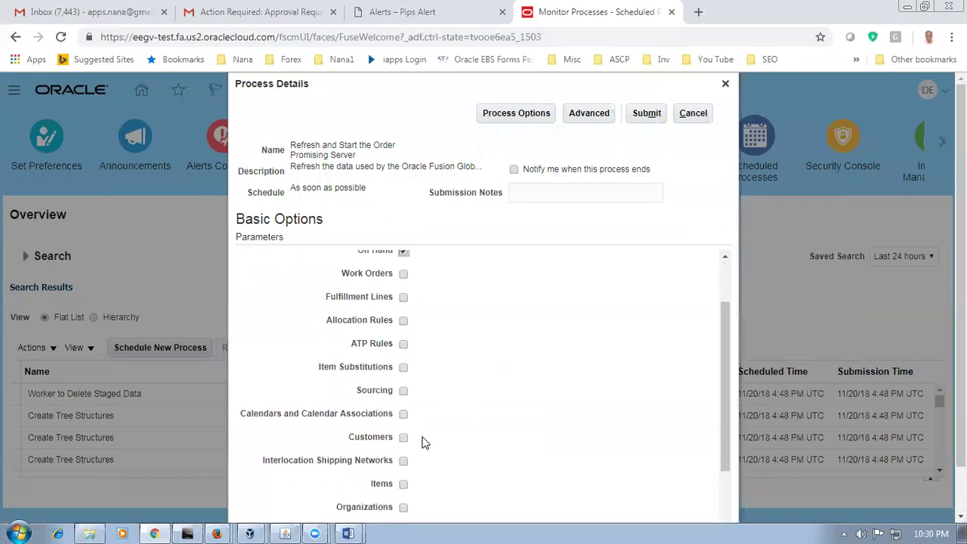
{"action": "left_click", "coordinate": [403, 484]}
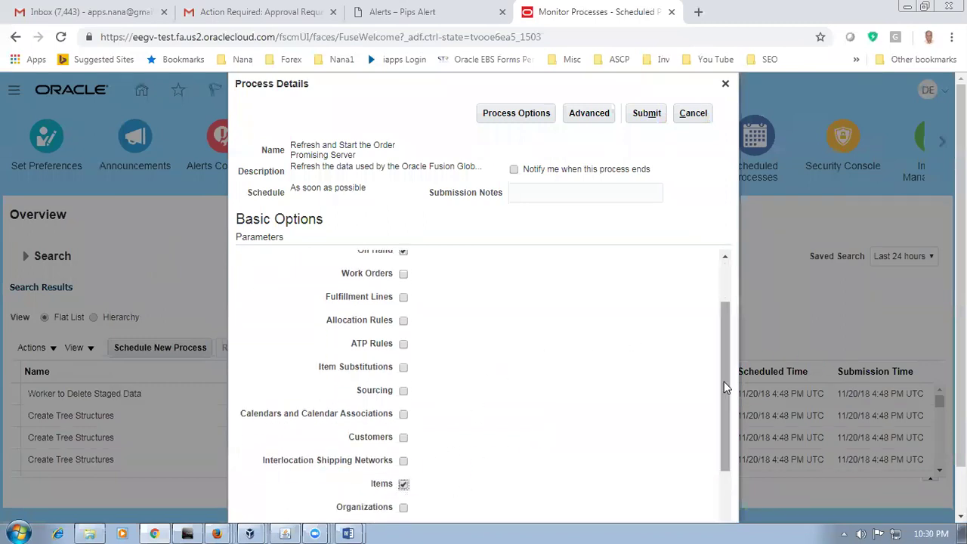
{"action": "left_click_drag", "start_coordinate": [722, 380], "coordinate": [718, 470]}
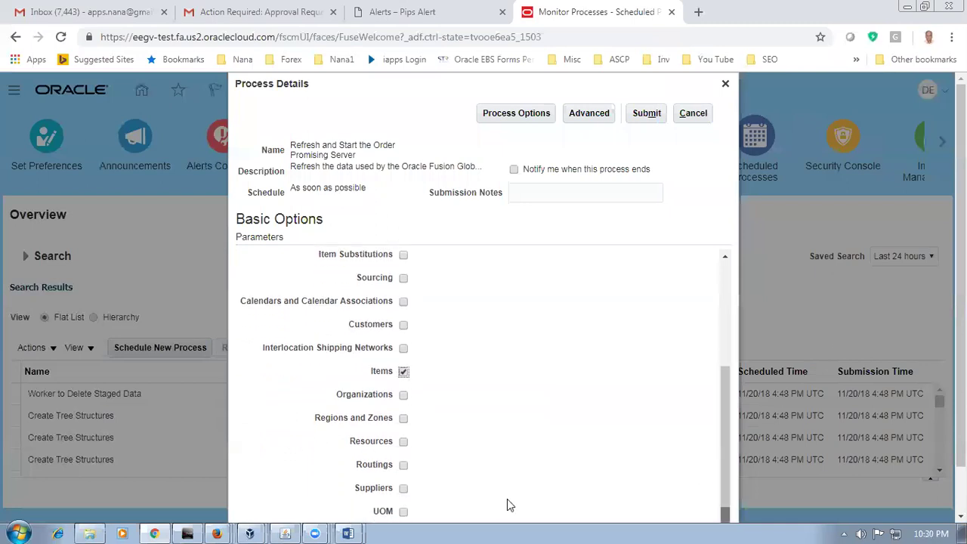
{"action": "left_click", "coordinate": [402, 465]}
{"action": "left_click_drag", "start_coordinate": [724, 418], "coordinate": [711, 322]}
Enable Internal Transfer Orders, Purchase Orders and Requisitions, Work Orders, Fulfillment Lines, Allocation and ATP Rules, Item Substitutions, Sourcing.
{"action": "left_click", "coordinate": [404, 261]}
{"action": "left_click", "coordinate": [404, 284]}
{"action": "left_click", "coordinate": [404, 331]}
{"action": "left_click", "coordinate": [403, 354]}
{"action": "left_click", "coordinate": [403, 378]}
{"action": "left_click", "coordinate": [404, 401]}
{"action": "left_click", "coordinate": [404, 425]}
{"action": "left_click", "coordinate": [404, 448]}
Enable Calendars, Customers, Interlocation Shipping Networks, Organizations, Regions and Zones, Resources, Suppliers and UOM.
{"action": "left_click_drag", "start_coordinate": [730, 350], "coordinate": [734, 397]}
{"action": "left_click", "coordinate": [404, 374]}
{"action": "left_click", "coordinate": [403, 398]}
{"action": "left_click", "coordinate": [404, 420]}
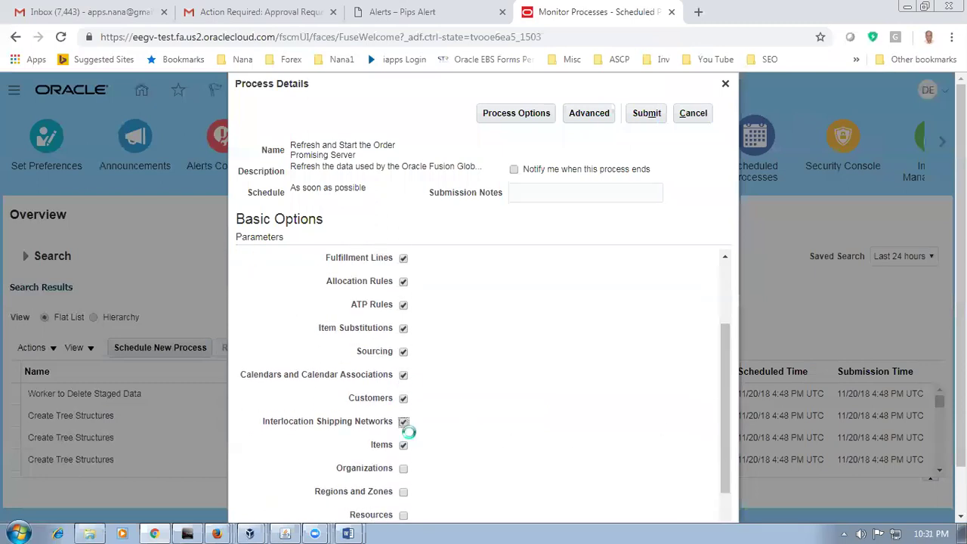
{"action": "left_click", "coordinate": [404, 468]}
{"action": "left_click", "coordinate": [405, 493]}
{"action": "scroll", "coordinate": [726, 376], "scroll_direction": "down", "scroll_amount": 1}
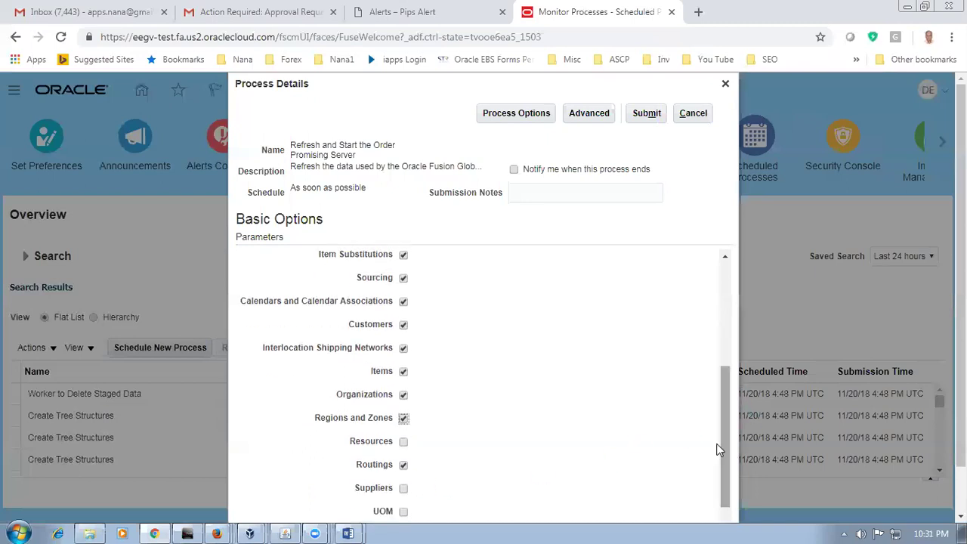
{"action": "left_click", "coordinate": [403, 442]}
{"action": "left_click", "coordinate": [403, 489]}
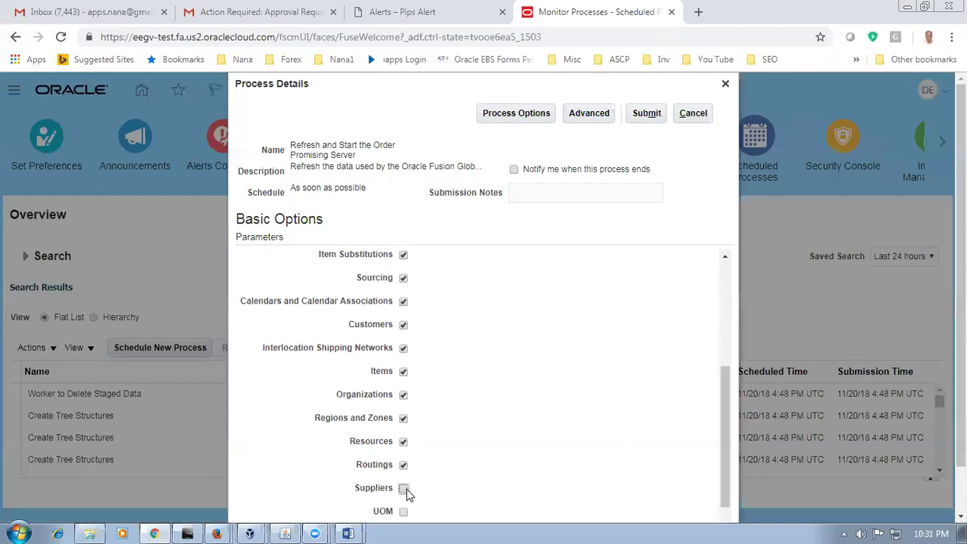
{"action": "left_click", "coordinate": [403, 512]}
Submit the Order Promising Server refresh and acknowledge the confirmation for process 111557.
{"action": "scroll", "coordinate": [533, 437], "scroll_direction": "up", "scroll_amount": 5}
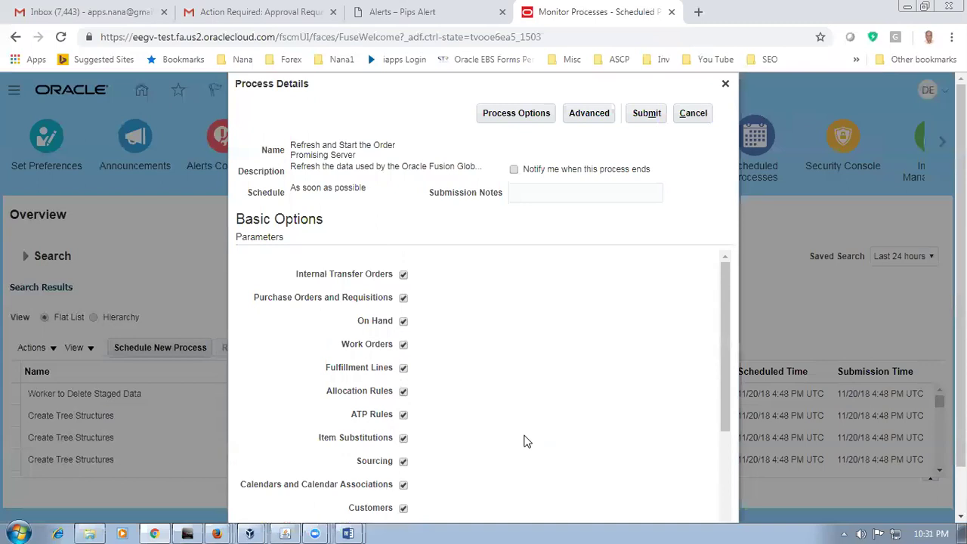
{"action": "left_click", "coordinate": [651, 116]}
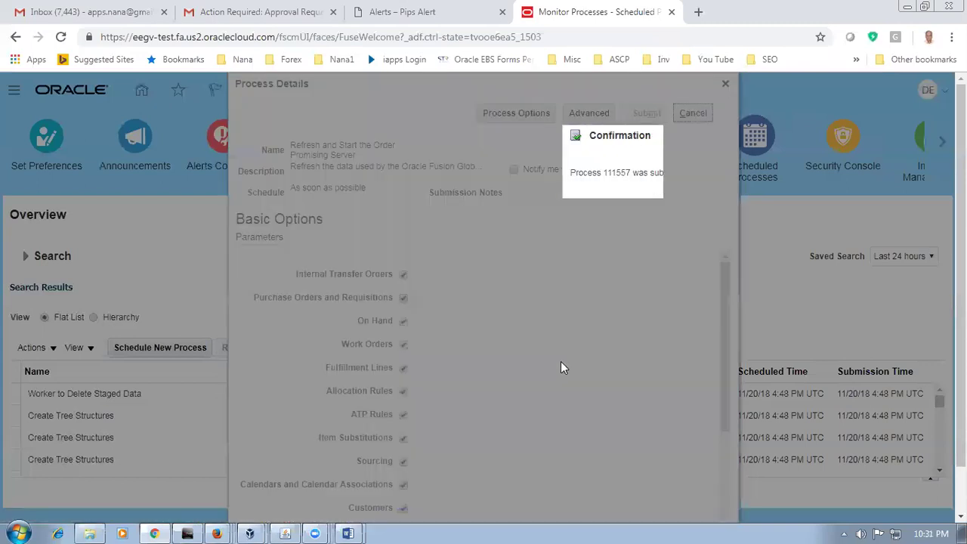
{"action": "left_click", "coordinate": [642, 212]}
Refresh the Search Results repeatedly until process 111557 moves from Wait to Running.
{"action": "left_click", "coordinate": [563, 348]}
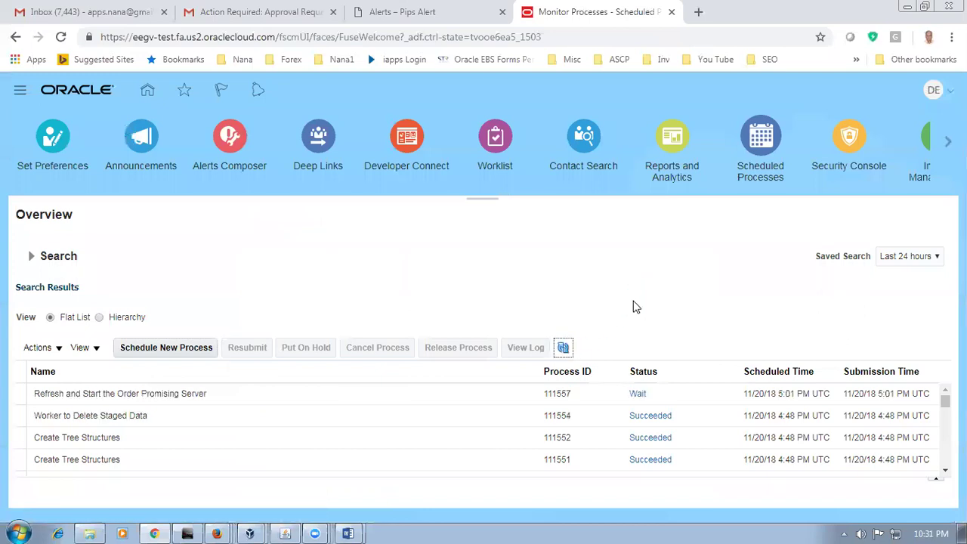
{"action": "left_click", "coordinate": [563, 348]}
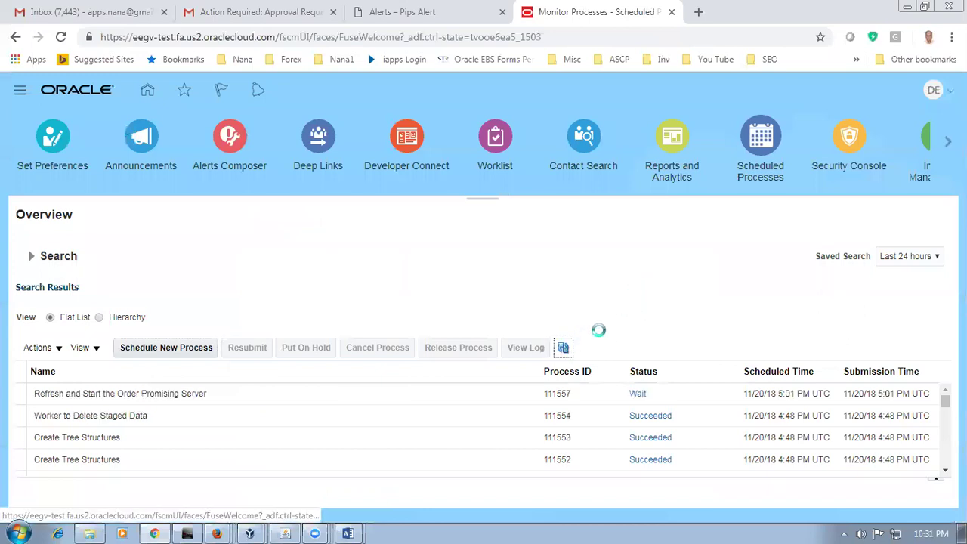
{"action": "left_click", "coordinate": [565, 349]}
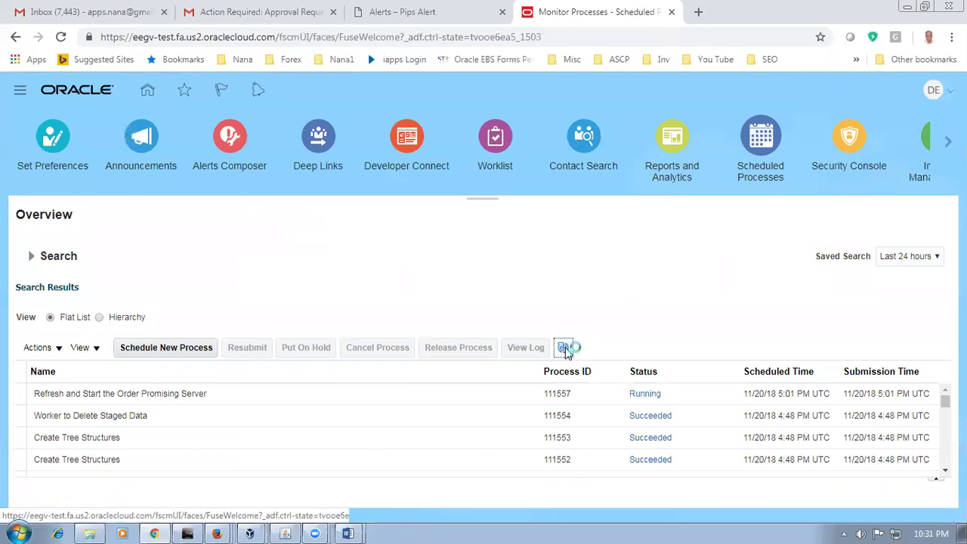
{"action": "left_click", "coordinate": [565, 349]}
{"action": "left_click", "coordinate": [565, 349]}
{"action": "left_click", "coordinate": [565, 349]}
{"action": "mouse_move", "coordinate": [347, 533]}
{"action": "left_click", "coordinate": [292, 486]}
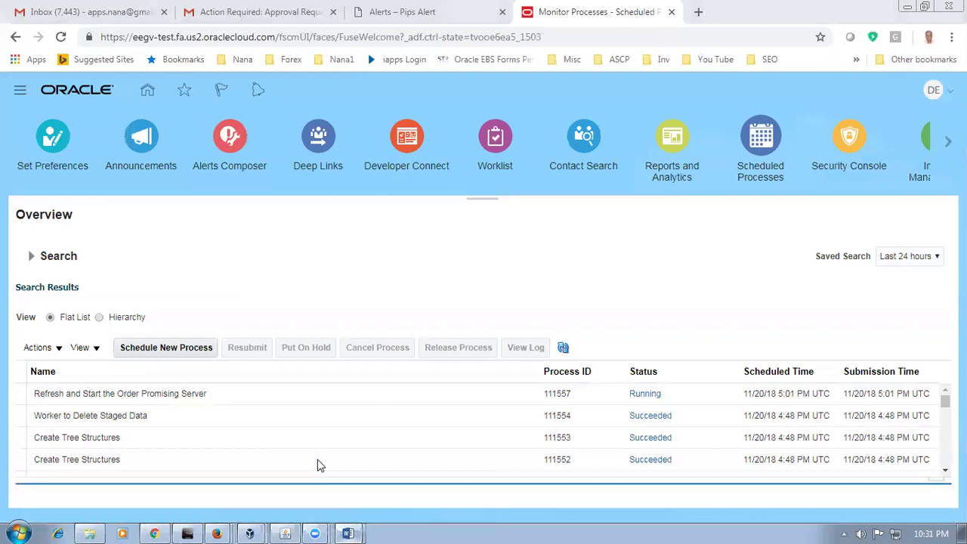
Scroll through the Word setup notes down to step 9.
{"action": "scroll", "coordinate": [417, 336], "scroll_direction": "up", "scroll_amount": 1}
{"action": "scroll", "coordinate": [417, 336], "scroll_direction": "up", "scroll_amount": 1}
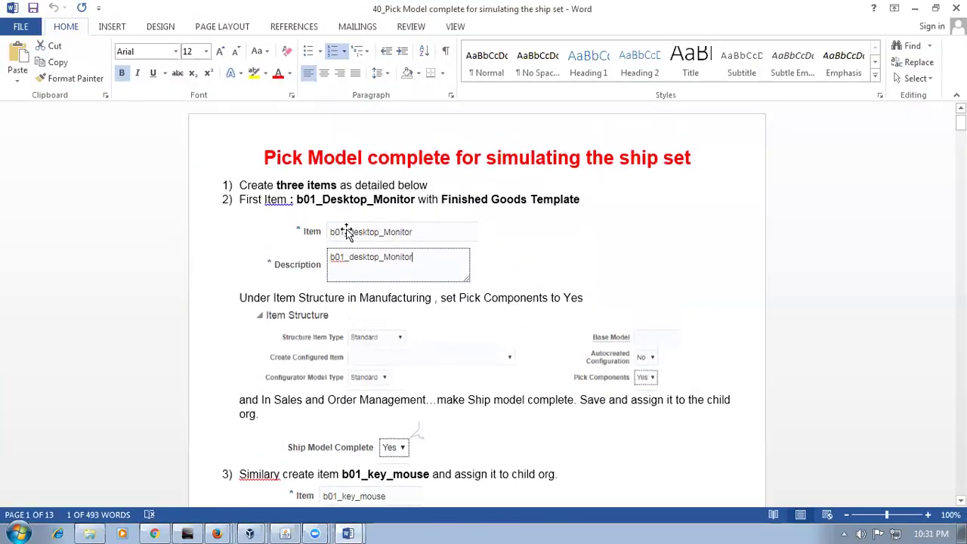
{"action": "scroll", "coordinate": [478, 266], "scroll_direction": "down", "scroll_amount": 20}
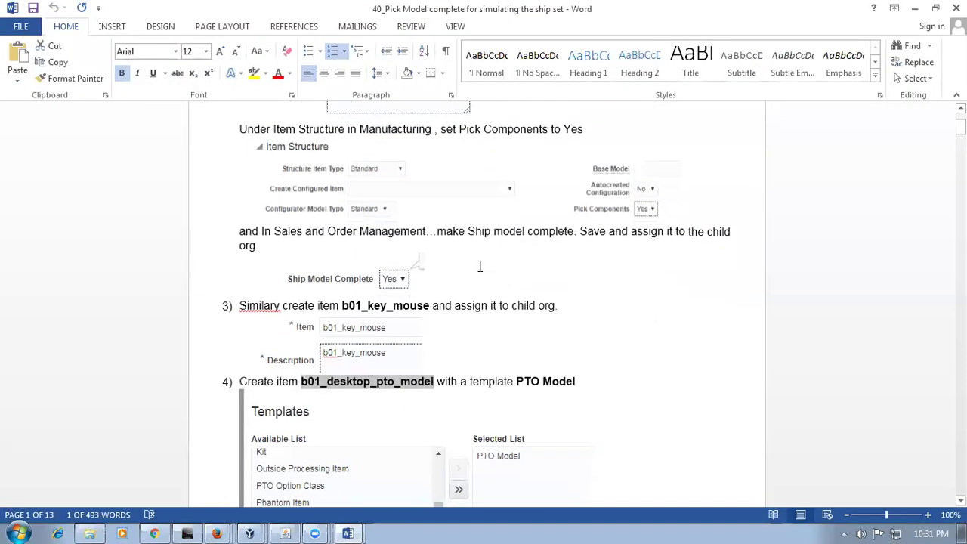
{"action": "scroll", "coordinate": [483, 271], "scroll_direction": "down", "scroll_amount": 7}
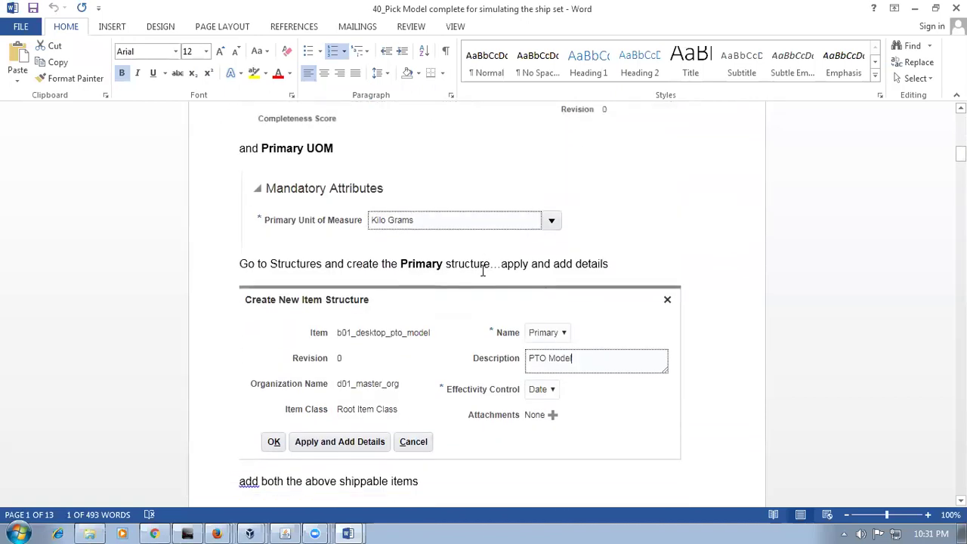
{"action": "scroll", "coordinate": [482, 276], "scroll_direction": "up", "scroll_amount": 7}
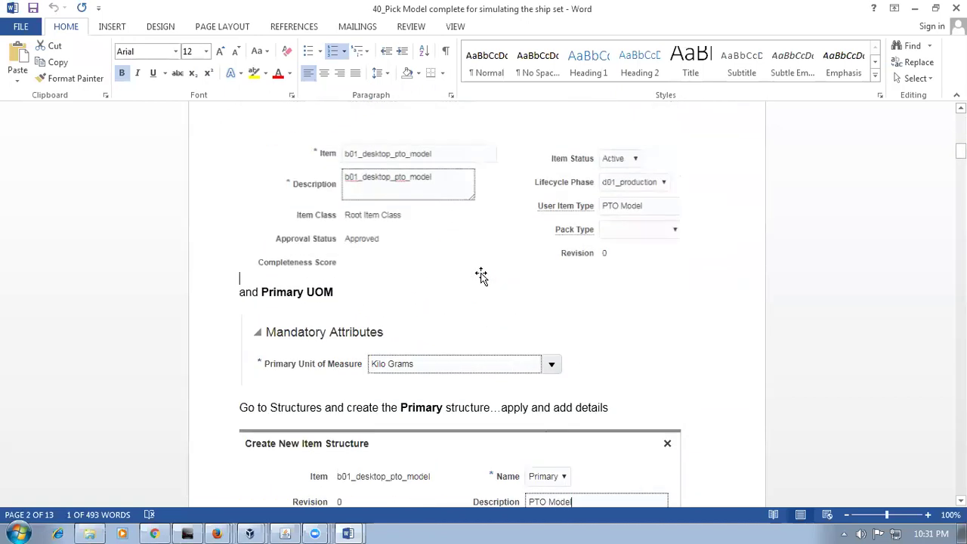
{"action": "left_click", "coordinate": [481, 277]}
{"action": "scroll", "coordinate": [482, 277], "scroll_direction": "down", "scroll_amount": 10}
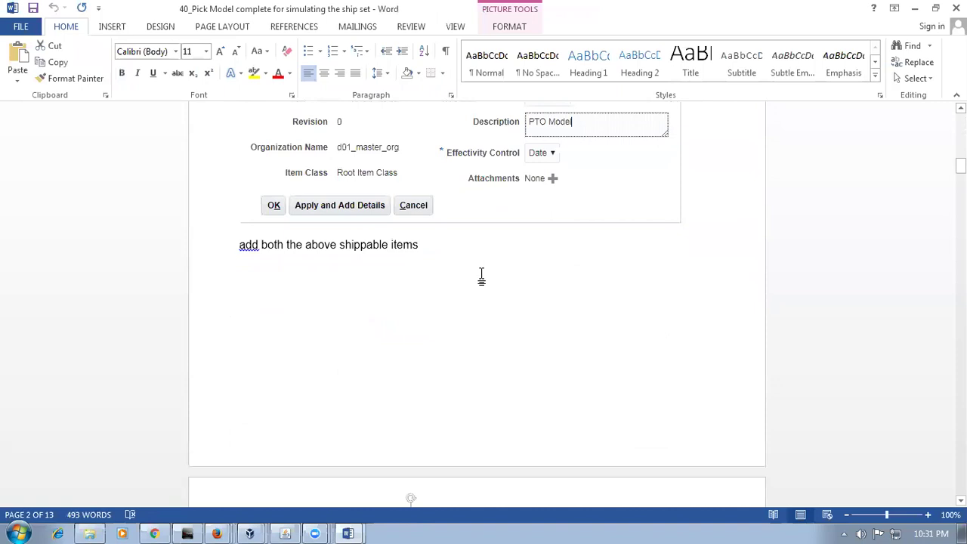
{"action": "scroll", "coordinate": [481, 277], "scroll_direction": "down", "scroll_amount": 4}
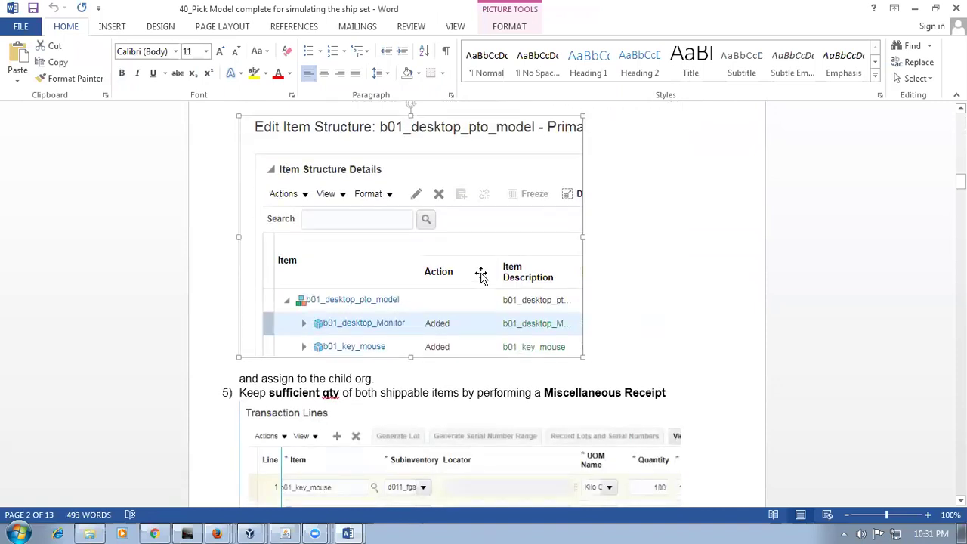
{"action": "scroll", "coordinate": [481, 276], "scroll_direction": "down", "scroll_amount": 5}
{"action": "left_click", "coordinate": [481, 276]}
{"action": "scroll", "coordinate": [482, 273], "scroll_direction": "down", "scroll_amount": 1}
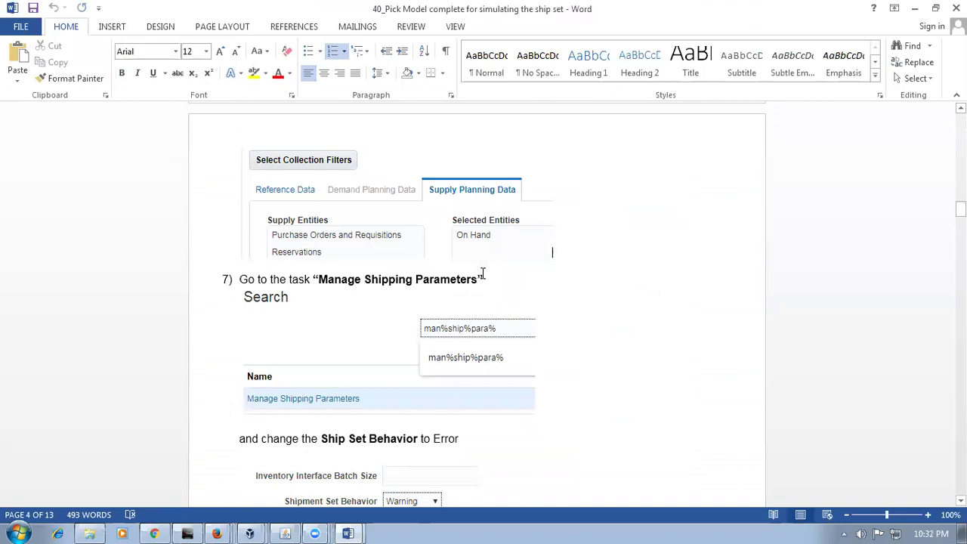
{"action": "scroll", "coordinate": [482, 273], "scroll_direction": "down", "scroll_amount": 8}
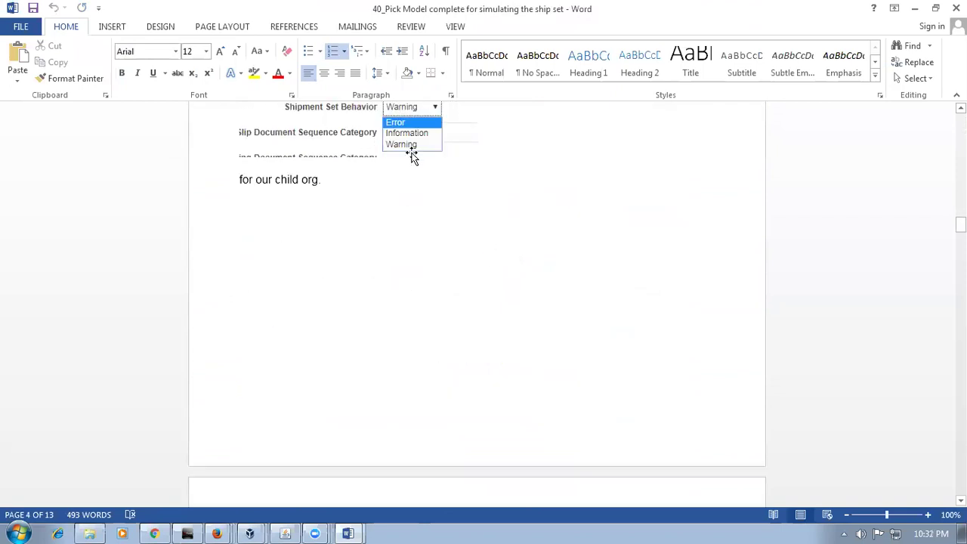
{"action": "scroll", "coordinate": [391, 220], "scroll_direction": "down", "scroll_amount": 8}
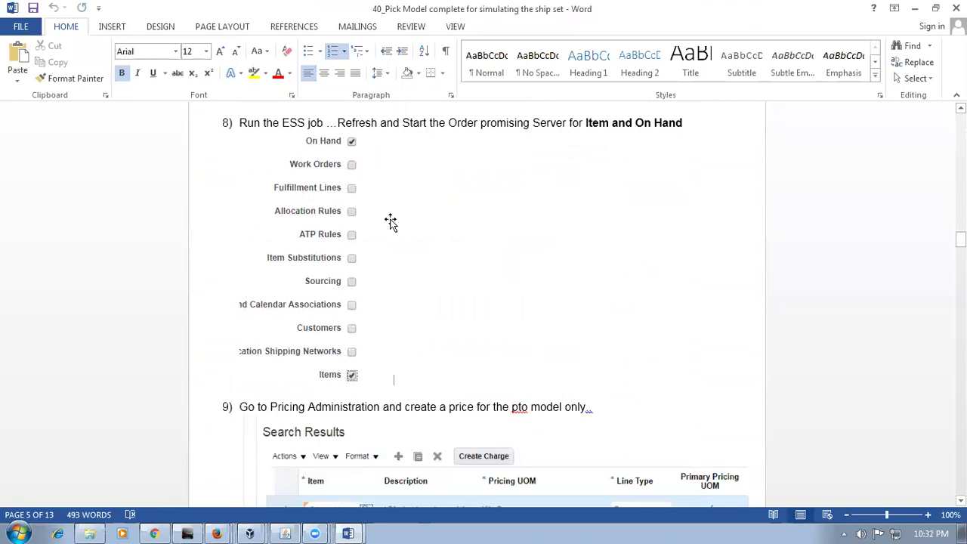
Highlight the step on pricing the pto model and return to the Oracle home page.
{"action": "left_click_drag", "start_coordinate": [305, 408], "coordinate": [564, 409]}
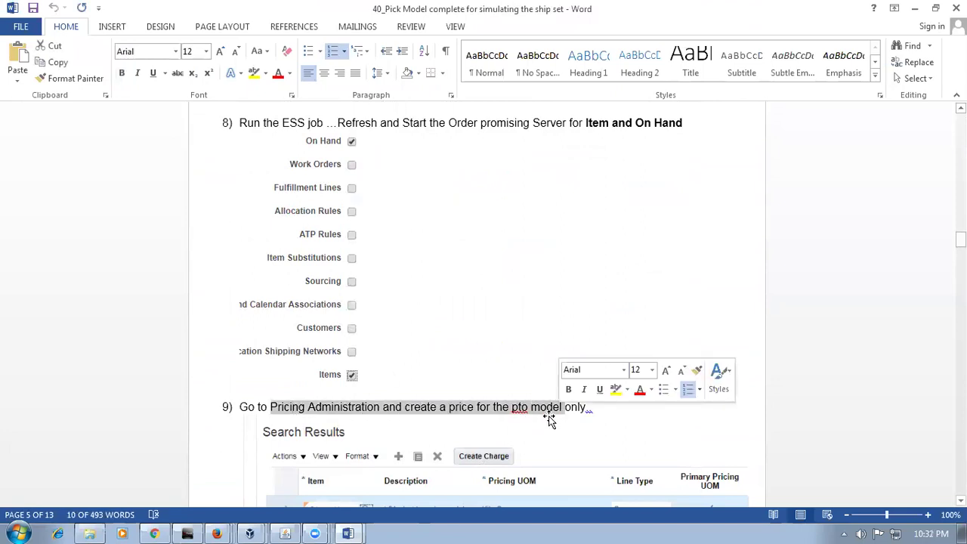
{"action": "left_click", "coordinate": [167, 524]}
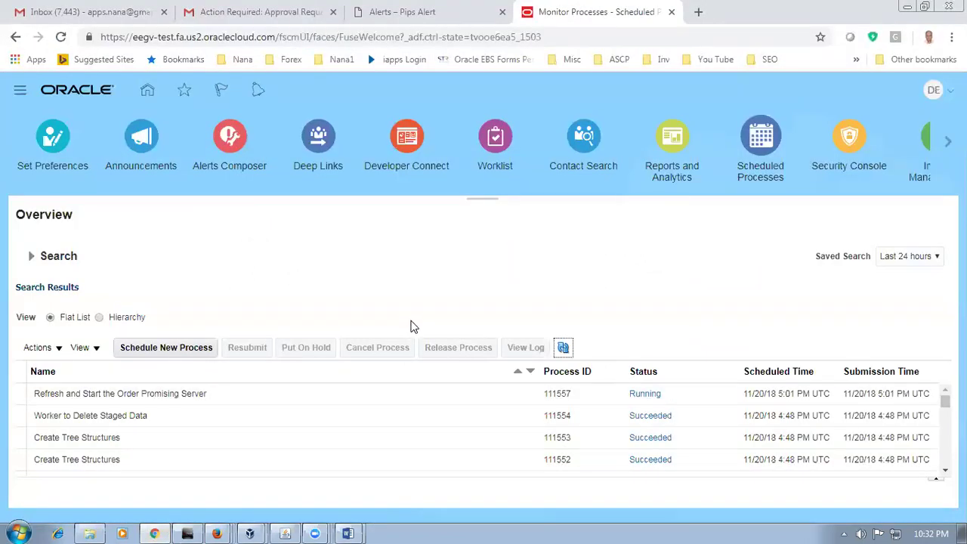
{"action": "left_click", "coordinate": [147, 90]}
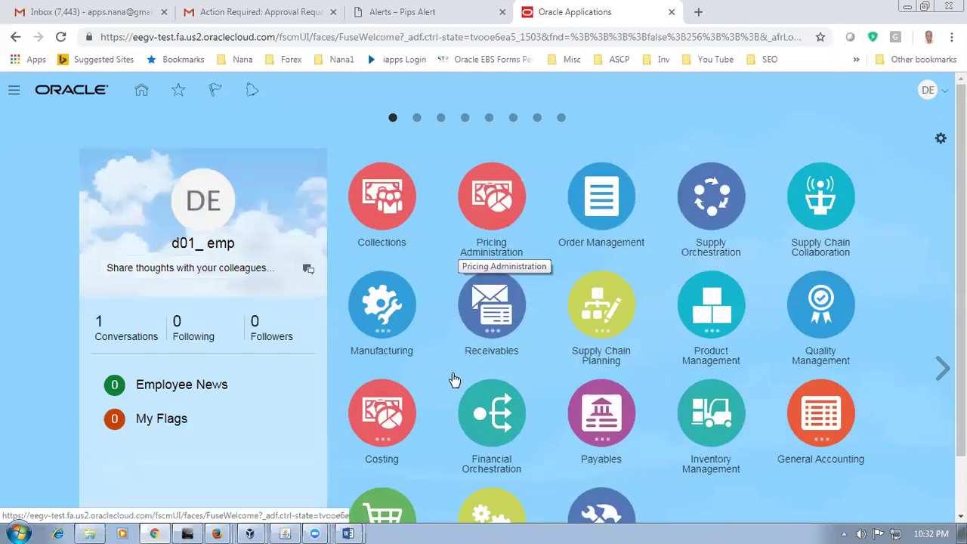
In Manage Price Lists, search names starting with d01 and open the d01 price list for editing.
{"action": "left_click", "coordinate": [495, 209]}
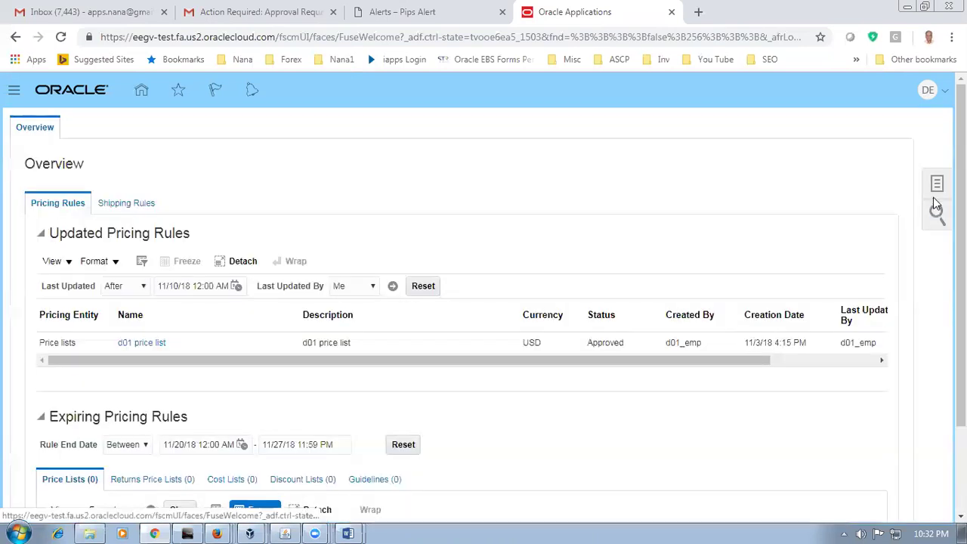
{"action": "left_click", "coordinate": [936, 186]}
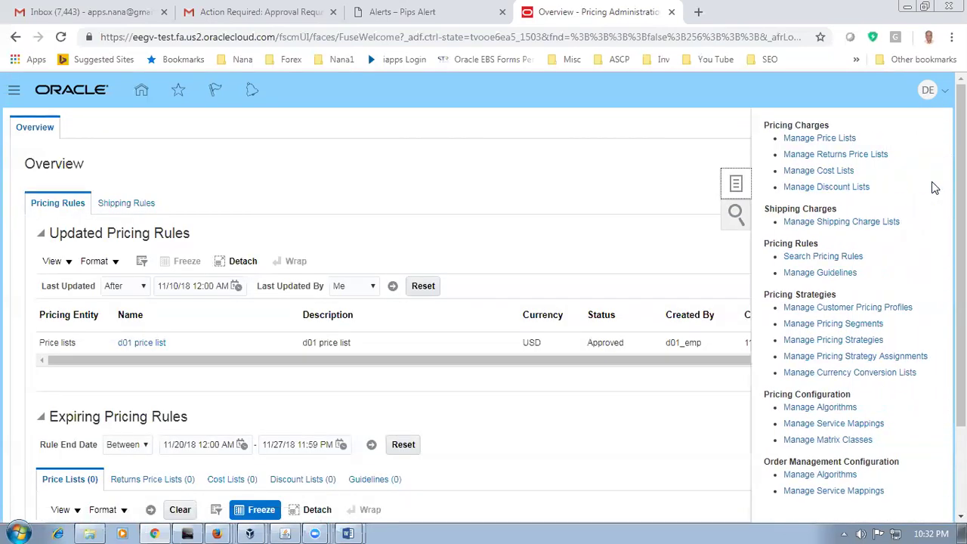
{"action": "left_click", "coordinate": [827, 140]}
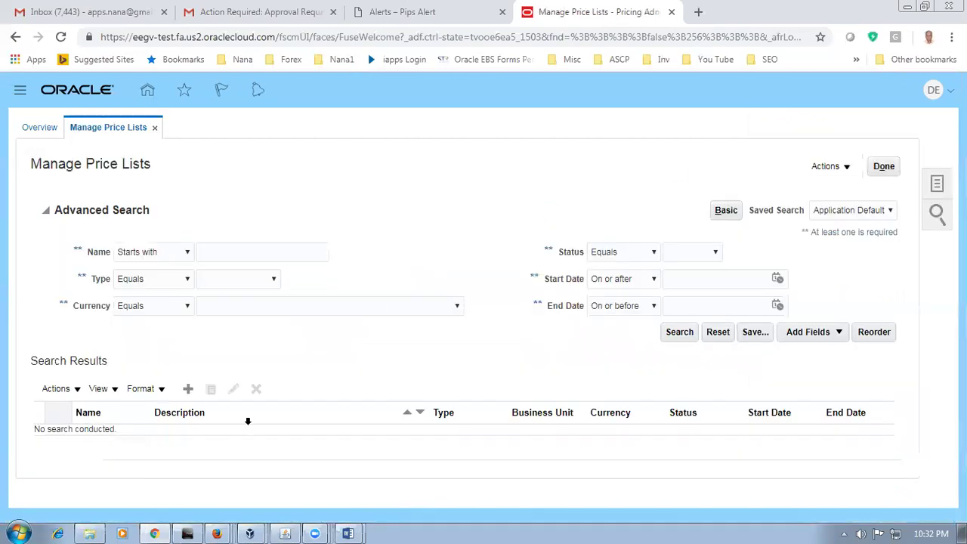
{"action": "left_click", "coordinate": [236, 253]}
{"action": "type", "text": "d01"}
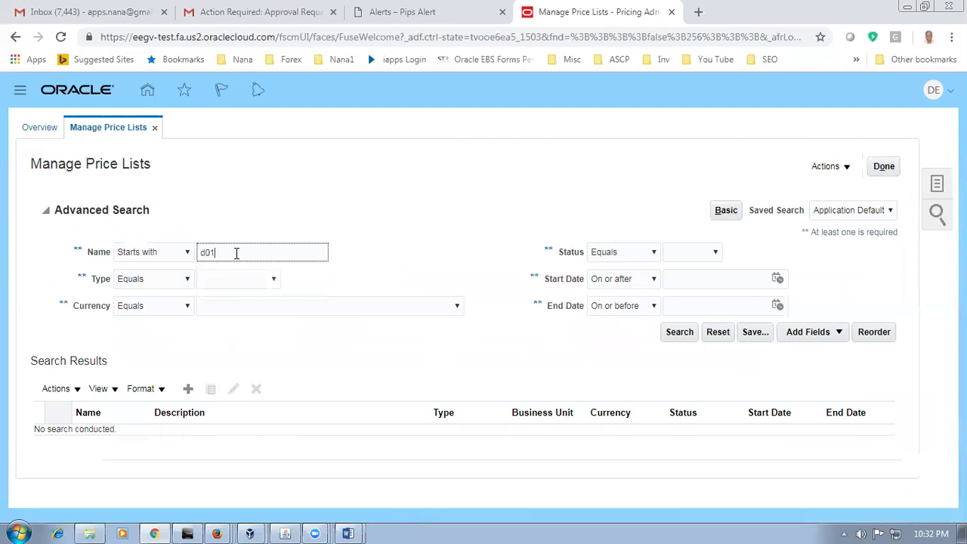
{"action": "left_click", "coordinate": [671, 336]}
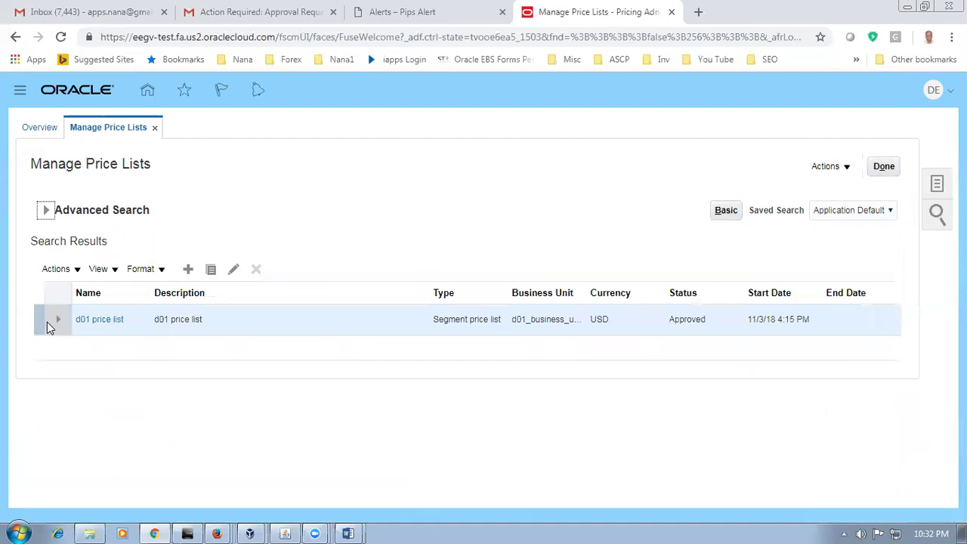
{"action": "left_click", "coordinate": [233, 269]}
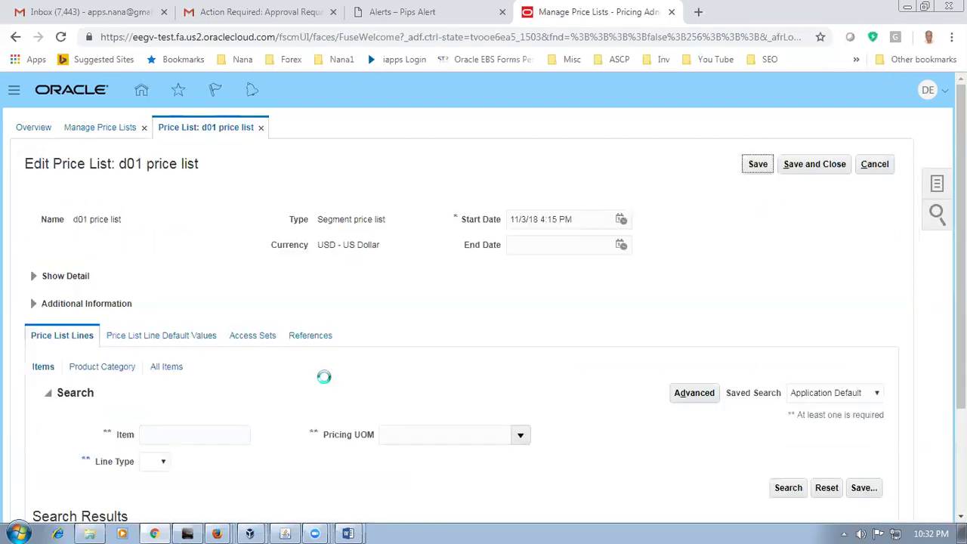
Add a d01_desktop_pto_model item line, Buy in Kilo Grams, to the d01 price list.
{"action": "scroll", "coordinate": [324, 375], "scroll_direction": "down", "scroll_amount": 1}
{"action": "left_click", "coordinate": [38, 227]}
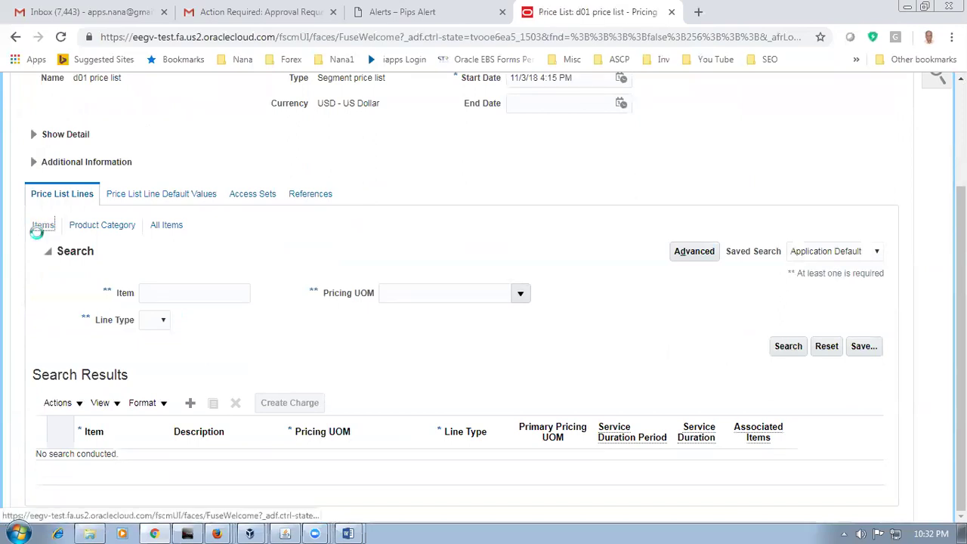
{"action": "left_click", "coordinate": [189, 404]}
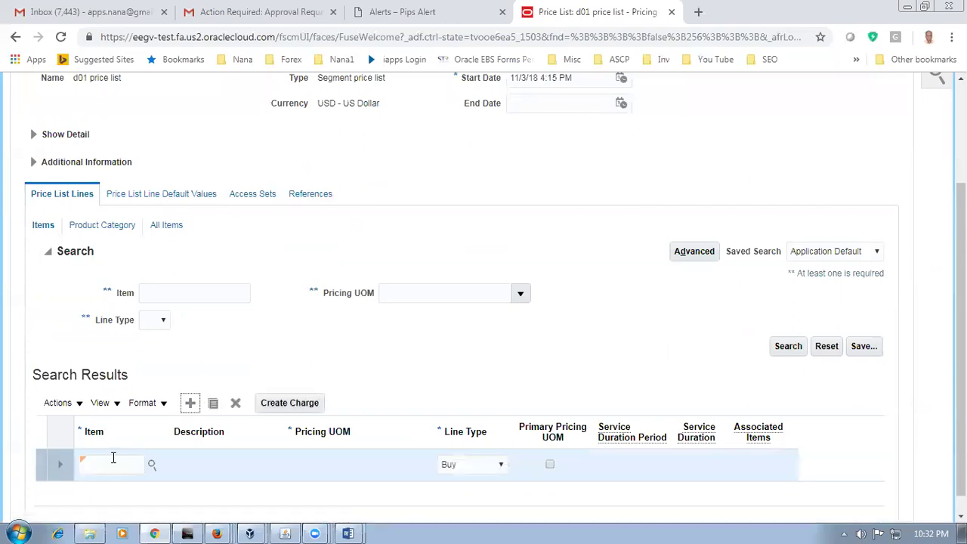
{"action": "left_click", "coordinate": [112, 461]}
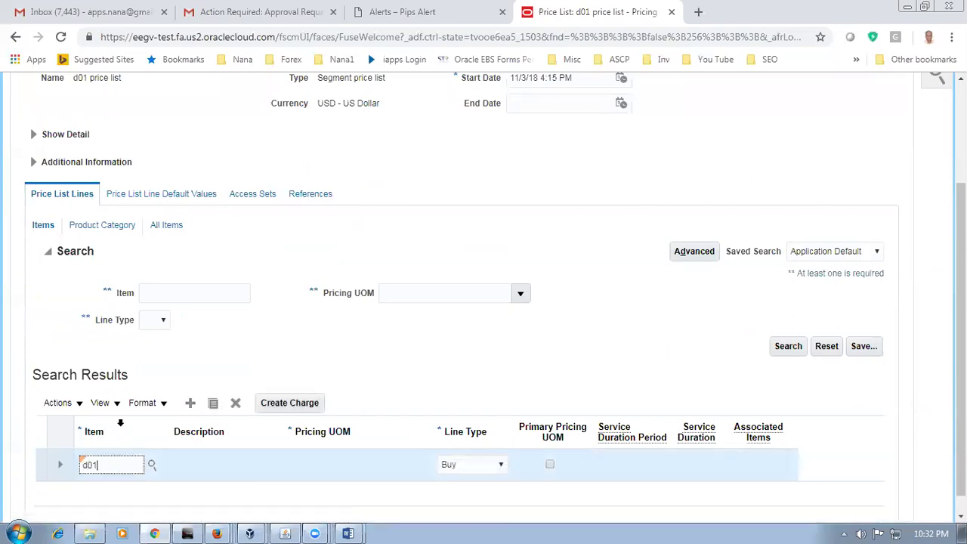
{"action": "key", "text": "Tab"}
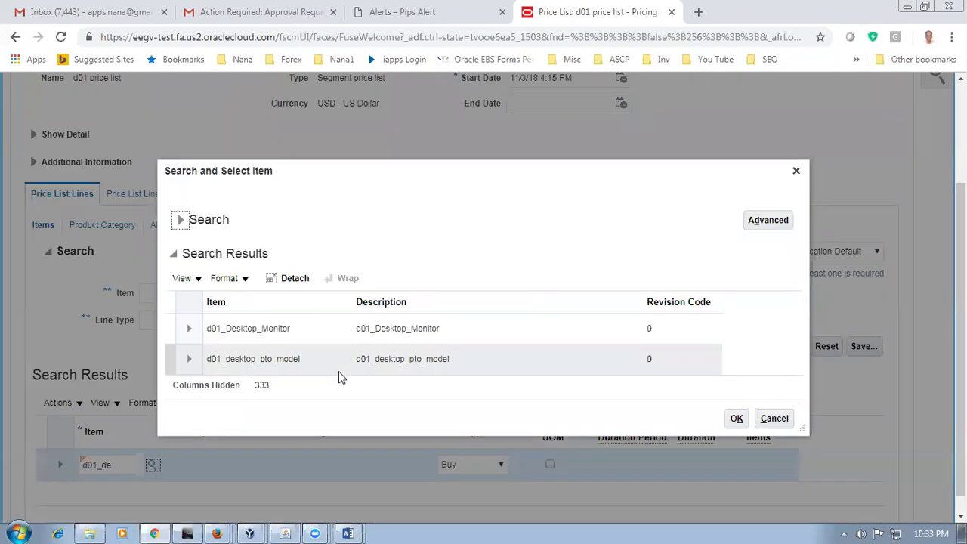
{"action": "left_click", "coordinate": [338, 371]}
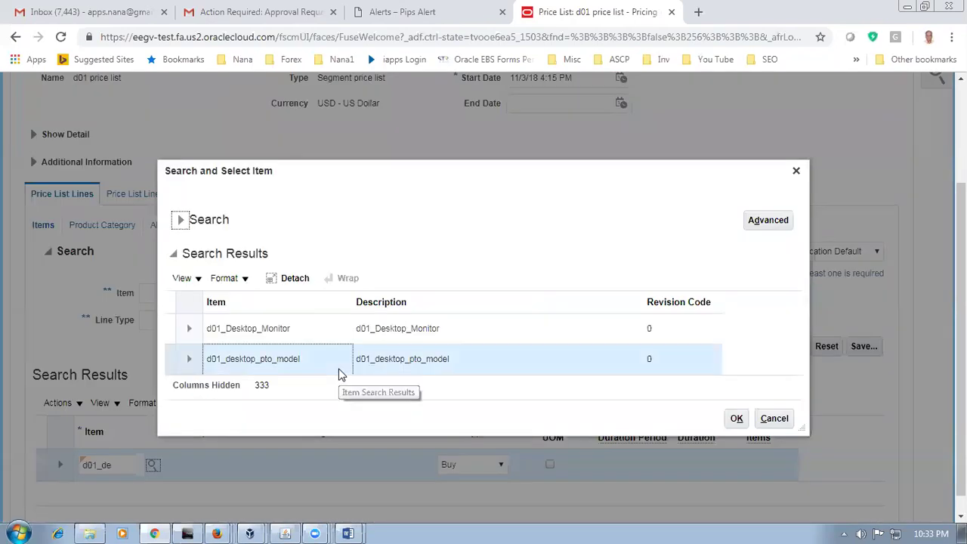
{"action": "left_click", "coordinate": [734, 420]}
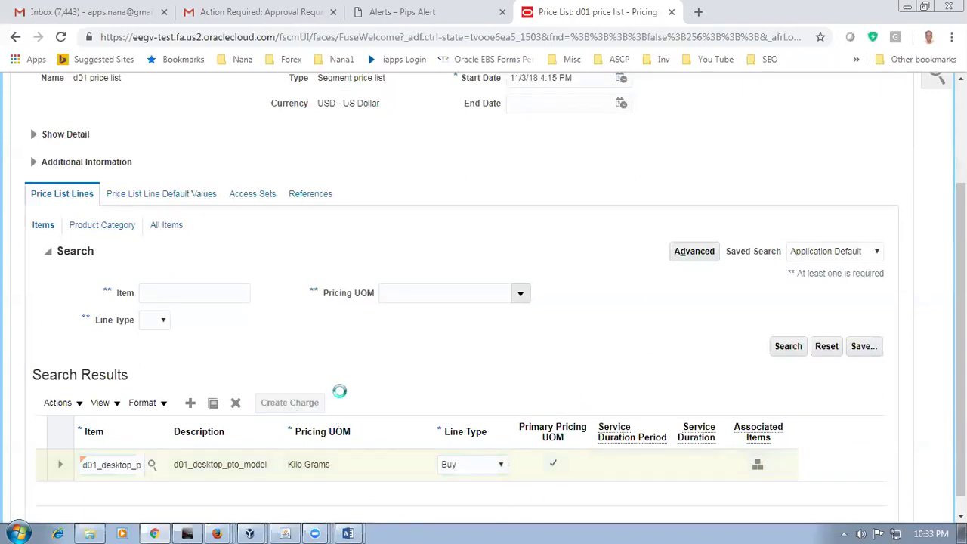
{"action": "scroll", "coordinate": [339, 391], "scroll_direction": "down", "scroll_amount": 1}
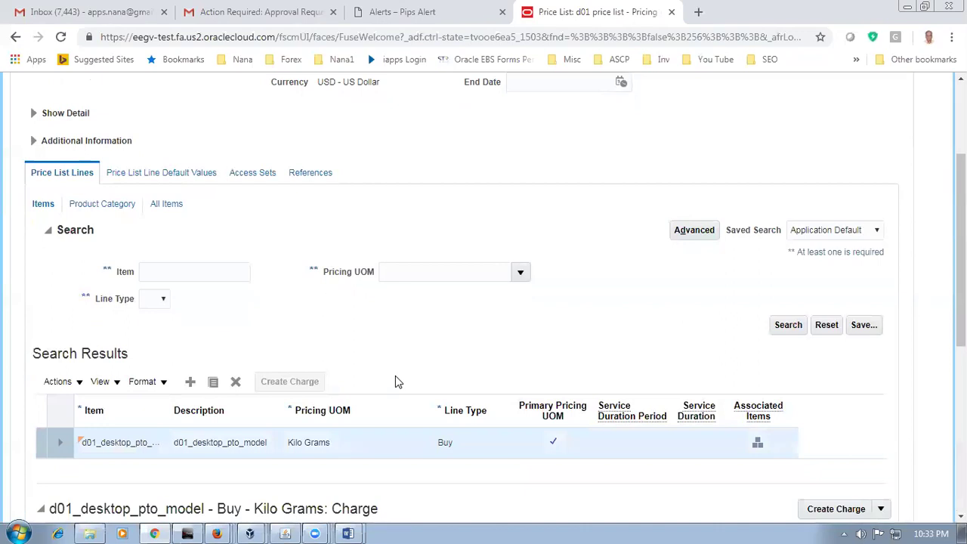
{"action": "scroll", "coordinate": [396, 382], "scroll_direction": "down", "scroll_amount": 5}
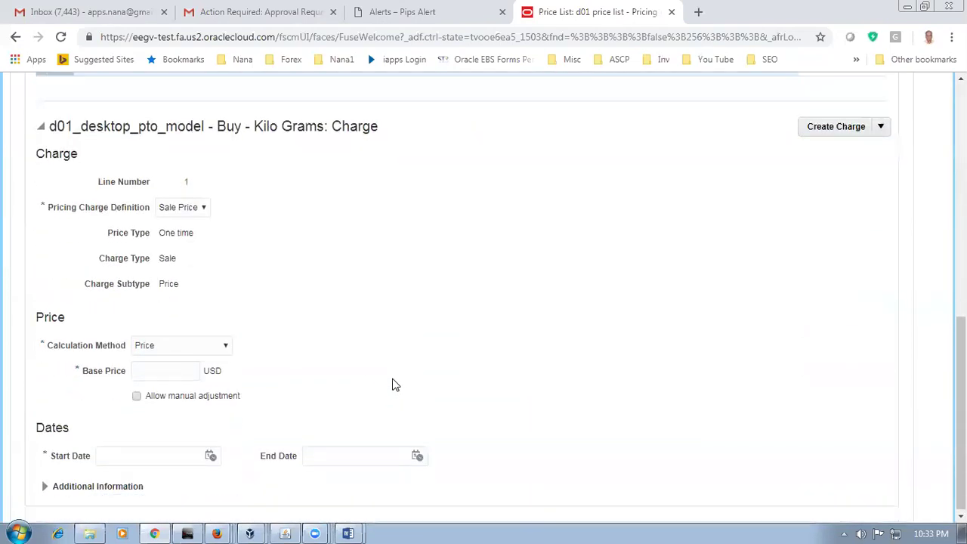
Give the pto model line a 75.00 USD base price starting 11/20/18 5:03 PM.
{"action": "left_click", "coordinate": [170, 369]}
{"action": "type", "text": "75"}
{"action": "left_click", "coordinate": [341, 378]}
{"action": "left_click", "coordinate": [205, 455]}
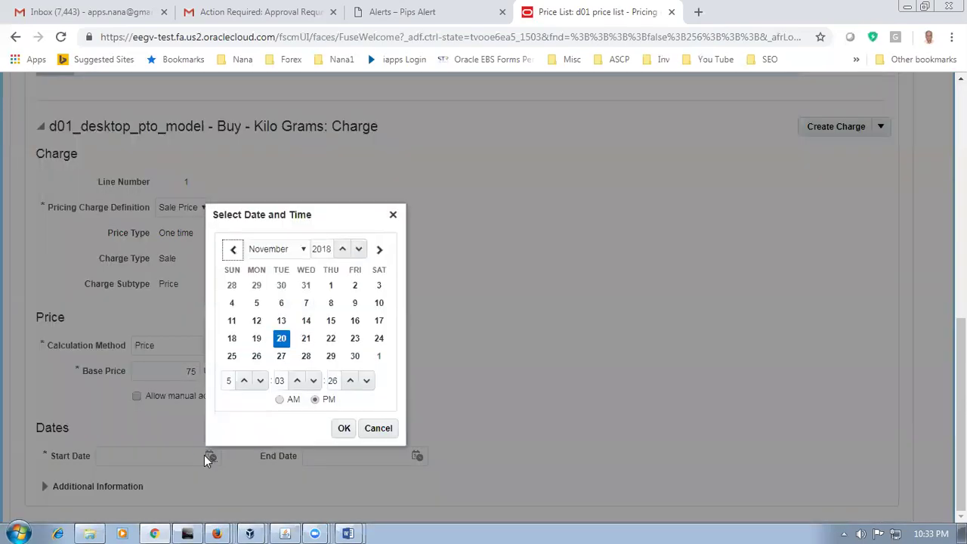
{"action": "left_click", "coordinate": [341, 428]}
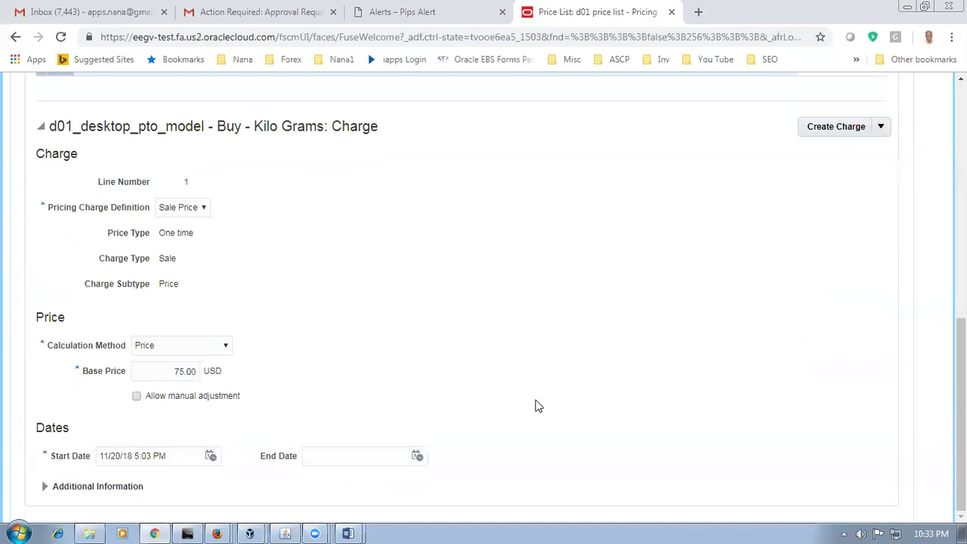
Save and close the d01 price list and return to the Overview.
{"action": "scroll", "coordinate": [535, 408], "scroll_direction": "up", "scroll_amount": 10}
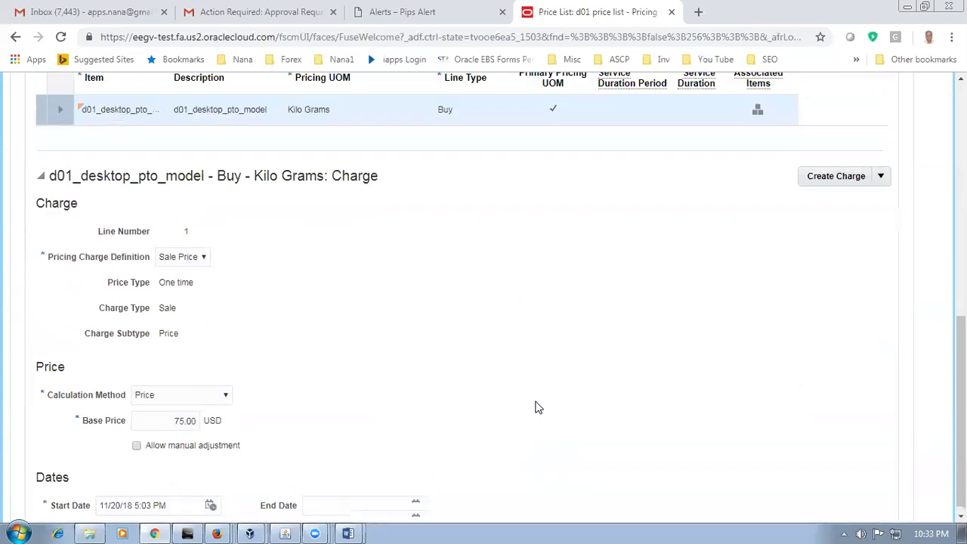
{"action": "left_click", "coordinate": [813, 117]}
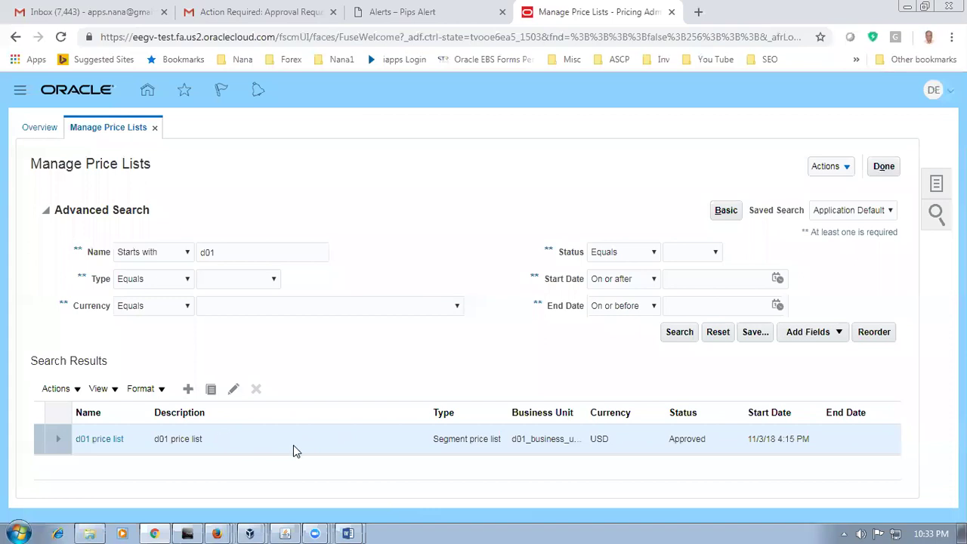
{"action": "left_click", "coordinate": [884, 168]}
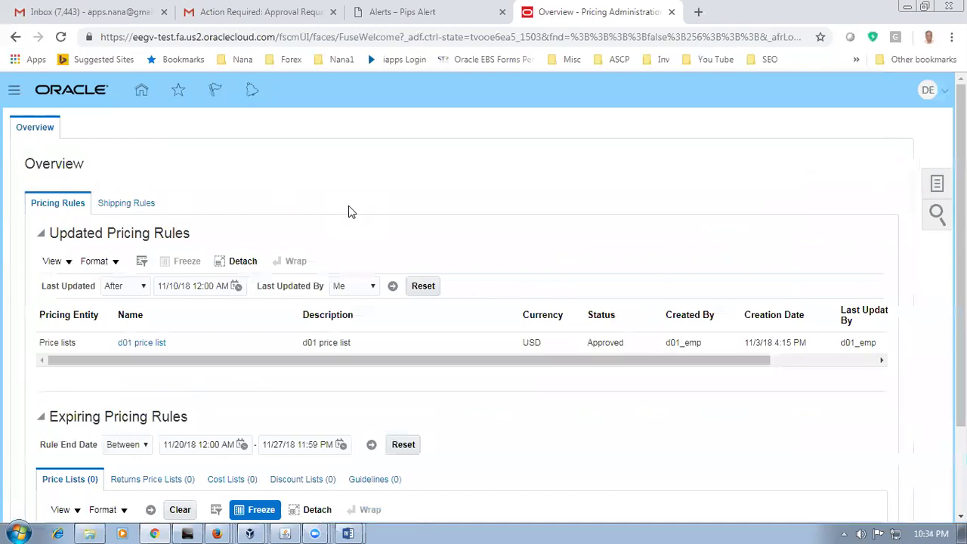
{"action": "scroll", "coordinate": [347, 201], "scroll_direction": "down", "scroll_amount": 3}
{"action": "scroll", "coordinate": [341, 201], "scroll_direction": "up", "scroll_amount": 3}
Create a new sales order for customer d01_cust1 with order type d01 Defaulting.
{"action": "left_click", "coordinate": [142, 93]}
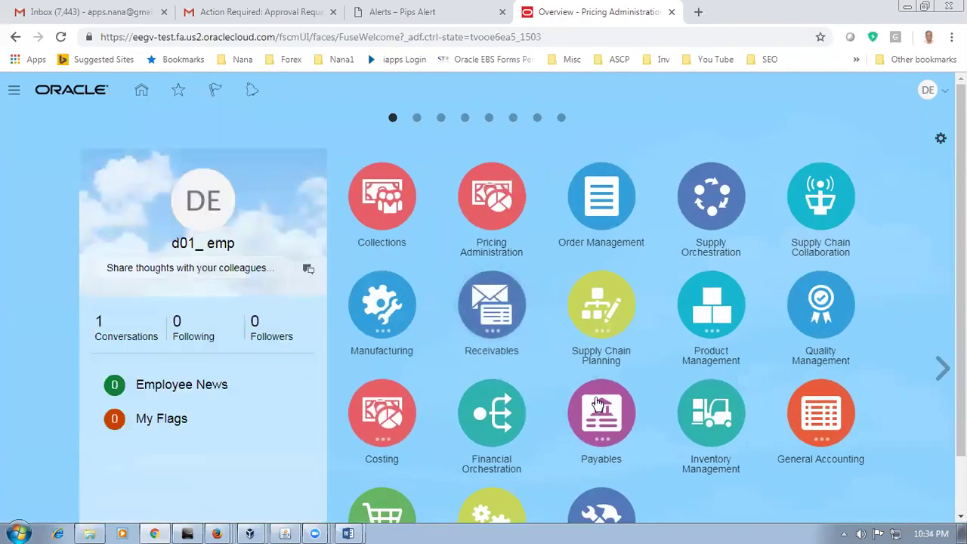
{"action": "left_click", "coordinate": [605, 216]}
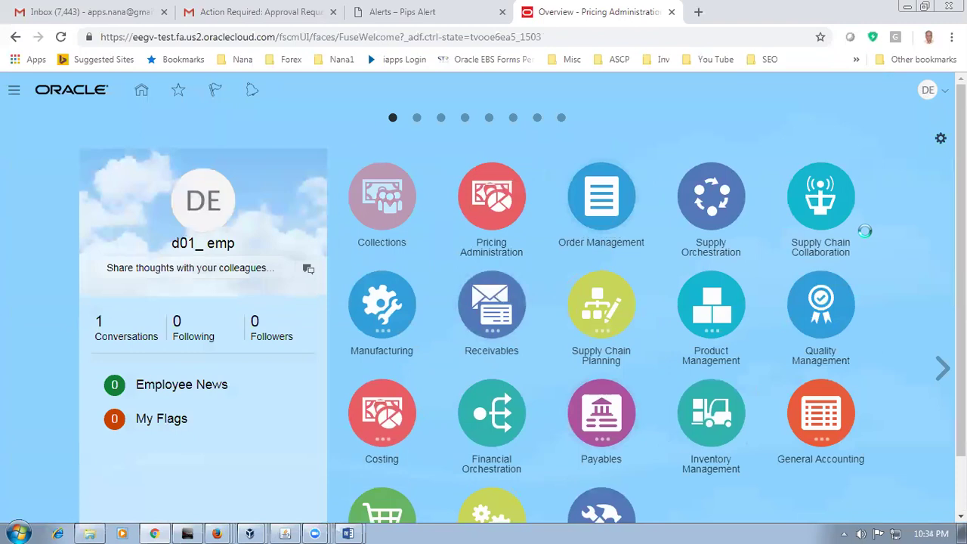
{"action": "left_click", "coordinate": [909, 134]}
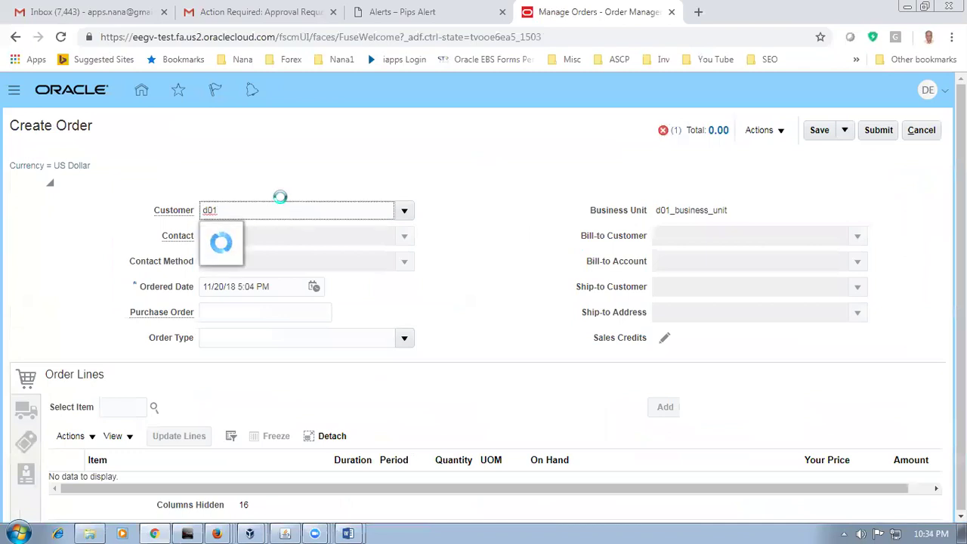
{"action": "left_click", "coordinate": [272, 232]}
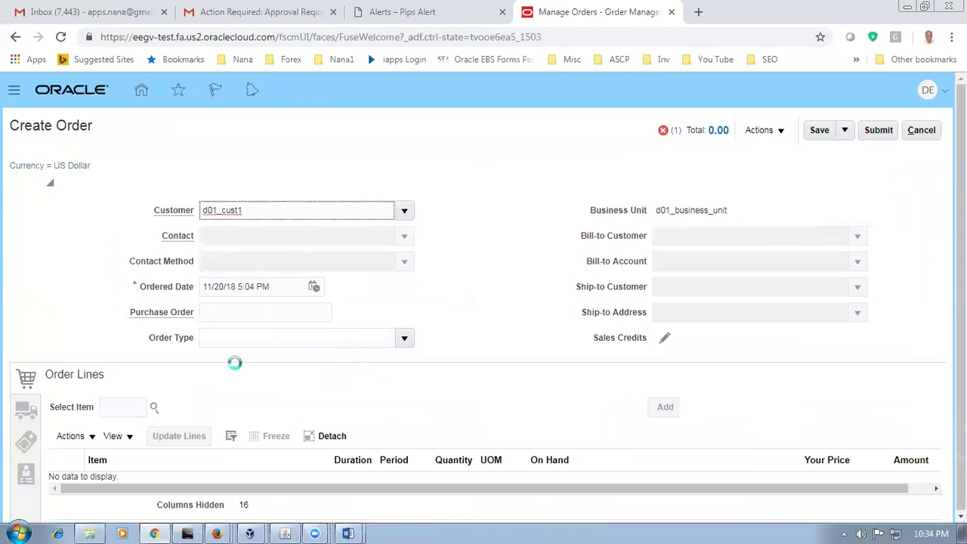
{"action": "left_click", "coordinate": [401, 338]}
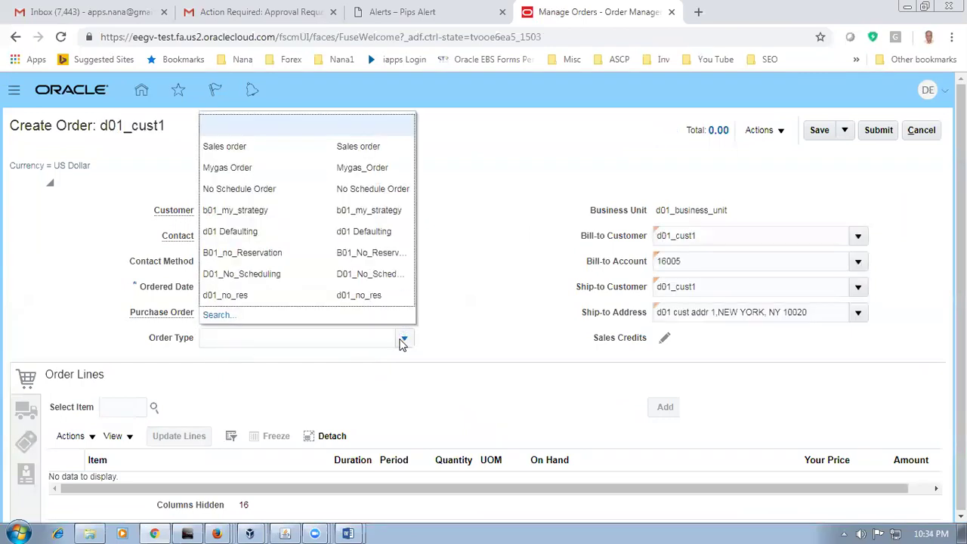
{"action": "left_click", "coordinate": [255, 231]}
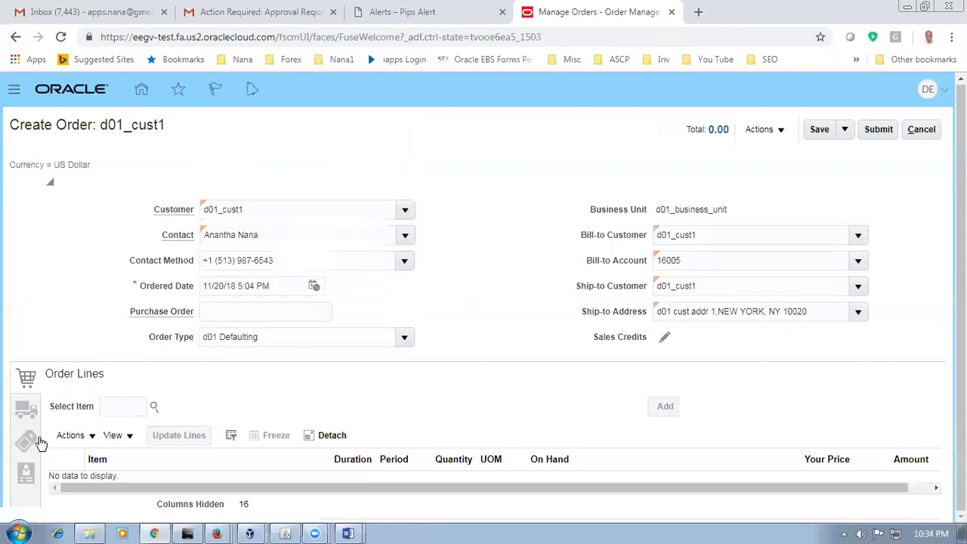
Add item d01_desktop_pto_model to the order, found by searching d01_de.
{"action": "left_click", "coordinate": [117, 406]}
{"action": "type", "text": "d01_de"}
{"action": "key", "text": "Tab"}
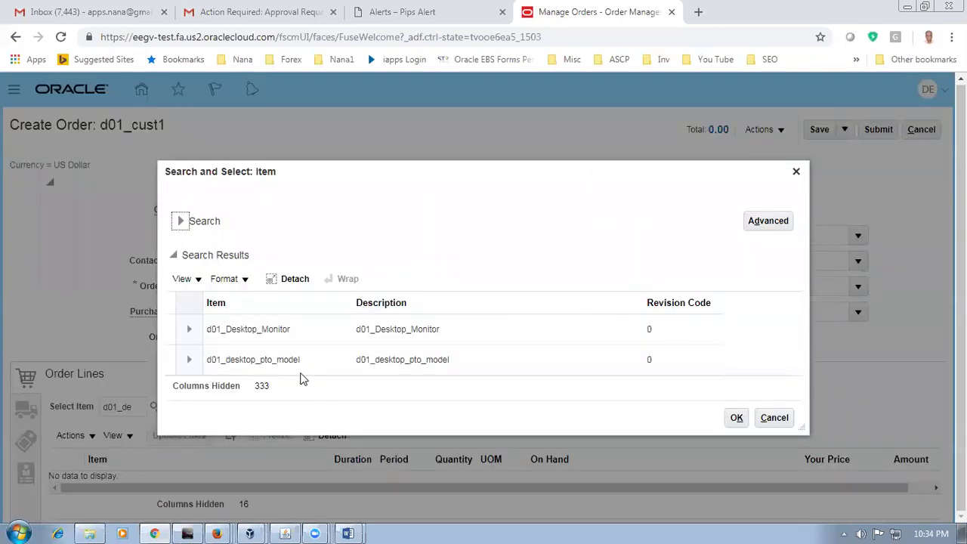
{"action": "left_click", "coordinate": [302, 366]}
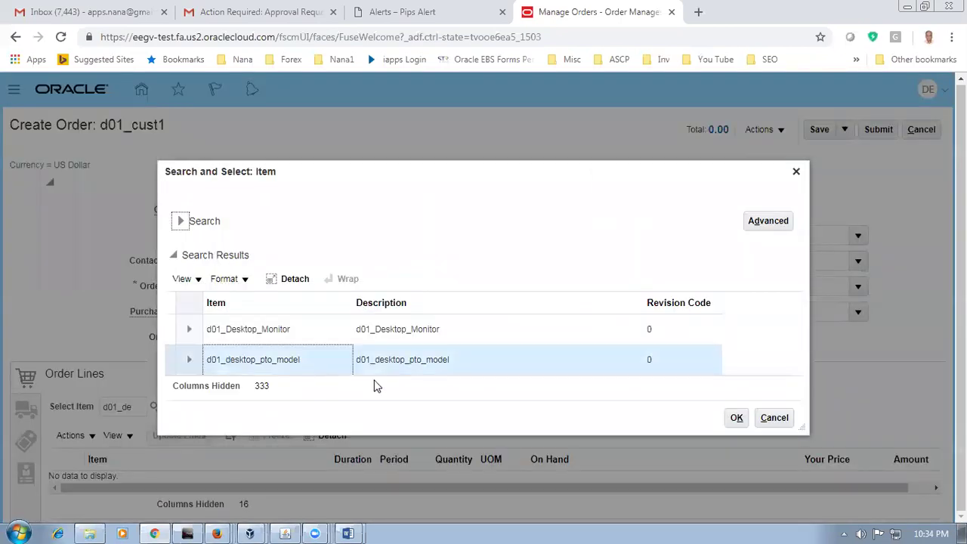
{"action": "left_click", "coordinate": [738, 423]}
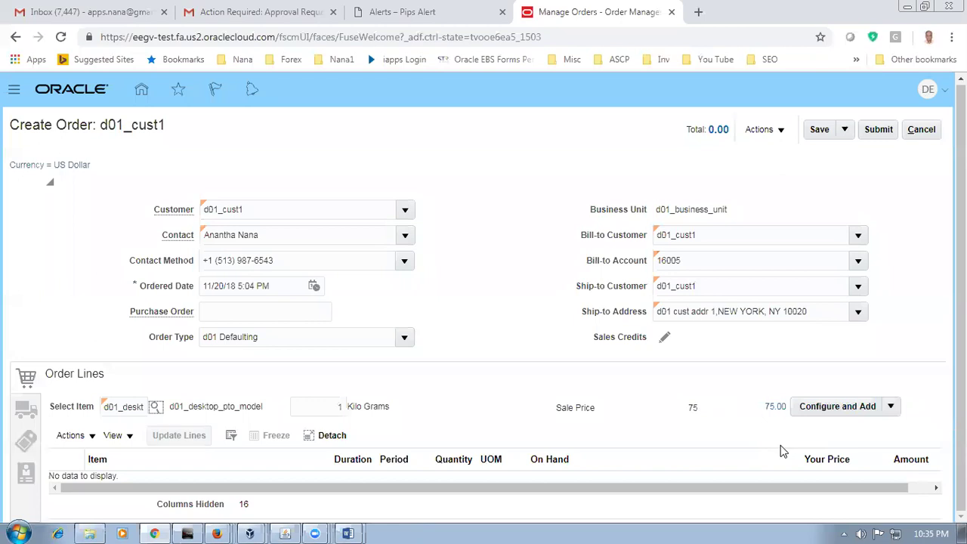
Add the configured d01_desktop_pto_model as line 1 and review its d01_Desktop_Monitor and d01_key_mouse components.
{"action": "left_click", "coordinate": [824, 412]}
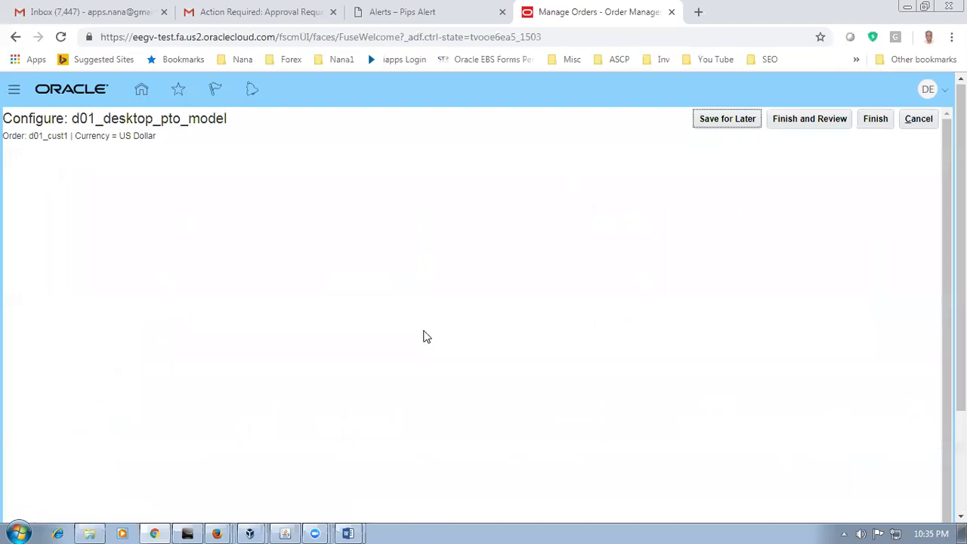
{"action": "left_click", "coordinate": [872, 121]}
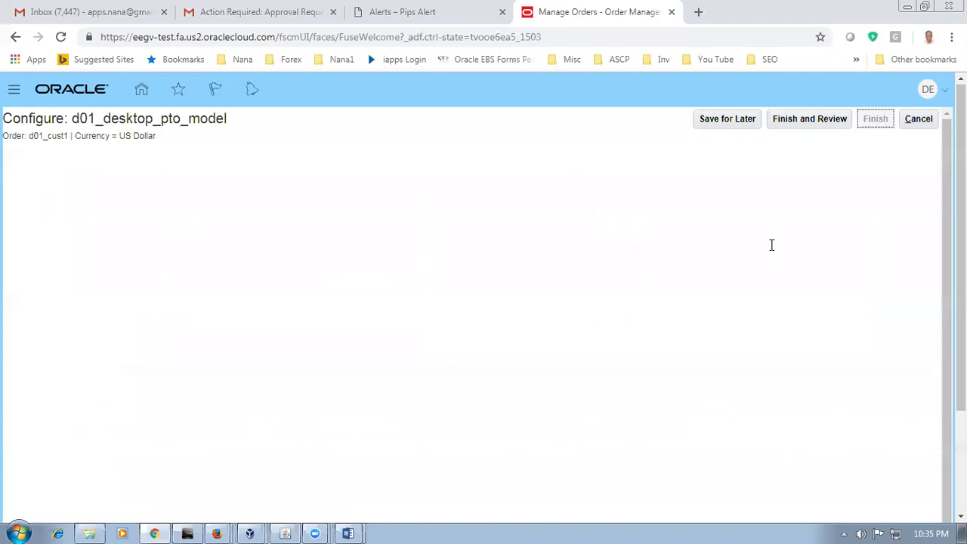
{"action": "scroll", "coordinate": [775, 244], "scroll_direction": "down", "scroll_amount": 1}
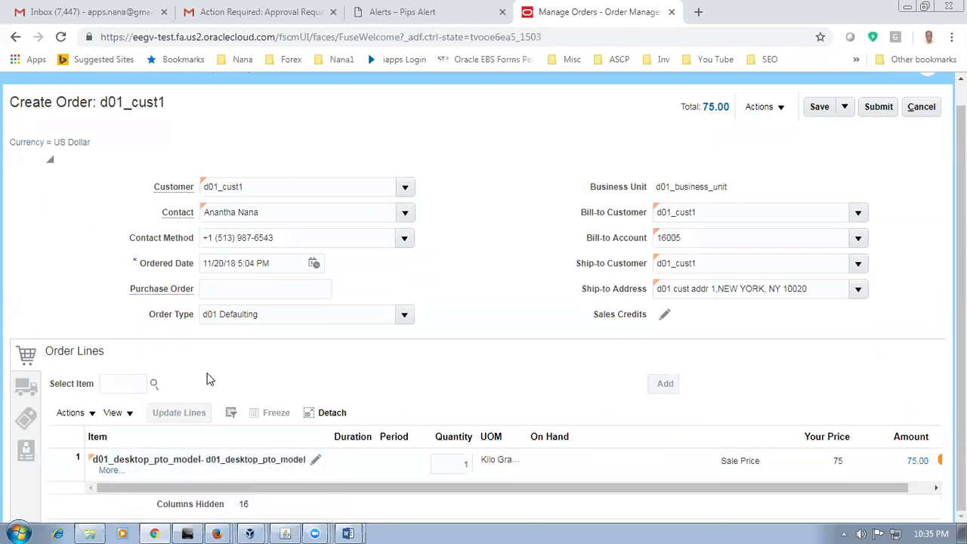
{"action": "left_click", "coordinate": [110, 472]}
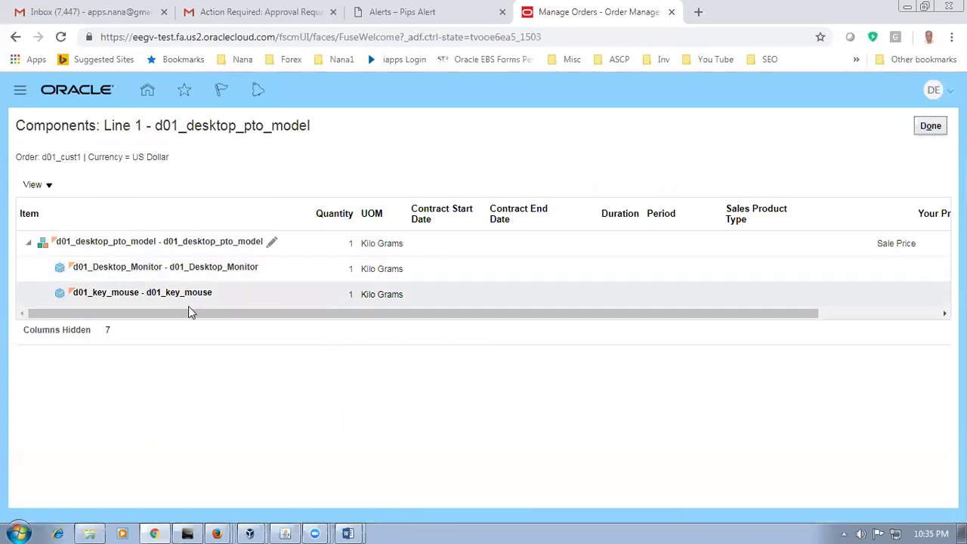
{"action": "left_click", "coordinate": [925, 128]}
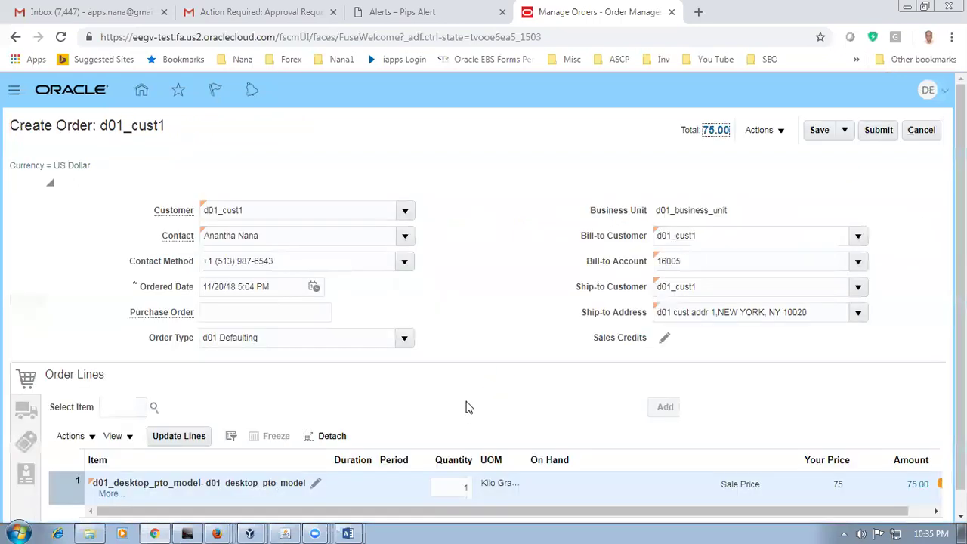
Verify line 1 is supplied from warehouse D011 - d01_child_1, then submit the order.
{"action": "scroll", "coordinate": [461, 409], "scroll_direction": "down", "scroll_amount": 1}
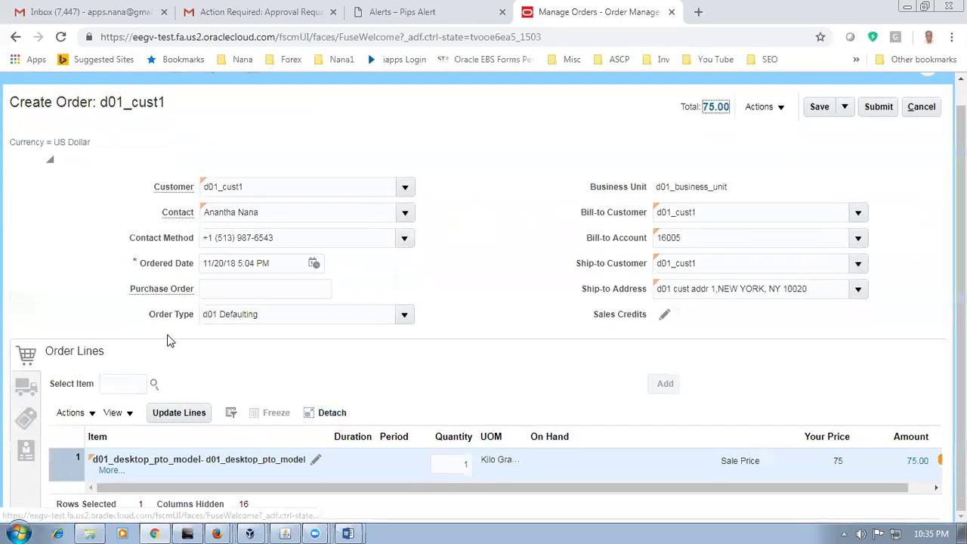
{"action": "left_click", "coordinate": [26, 386]}
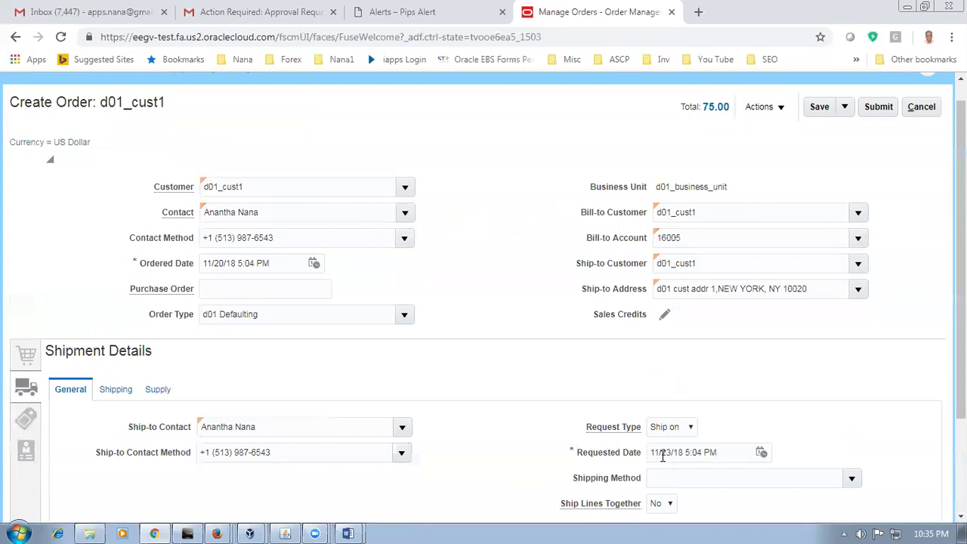
{"action": "left_click", "coordinate": [156, 389]}
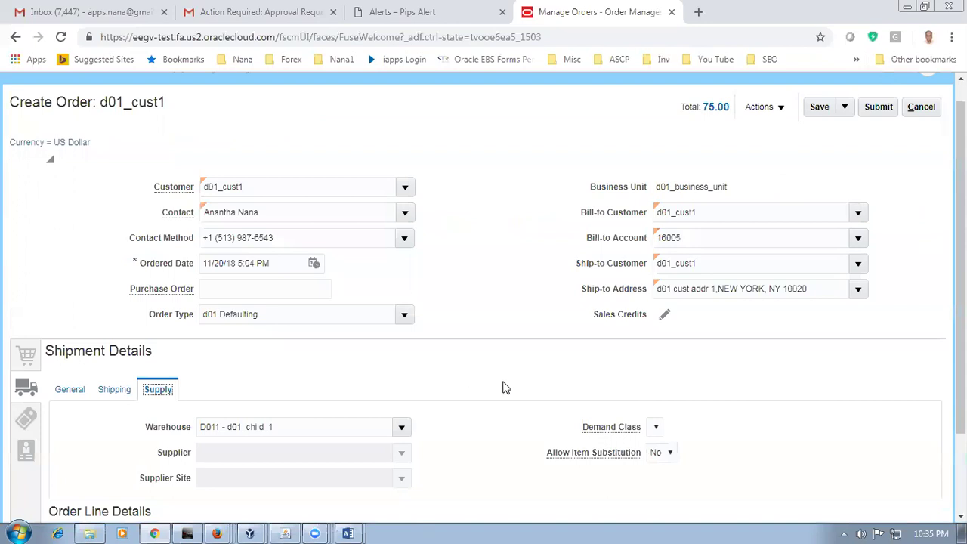
{"action": "left_click", "coordinate": [489, 149]}
{"action": "left_click", "coordinate": [884, 108]}
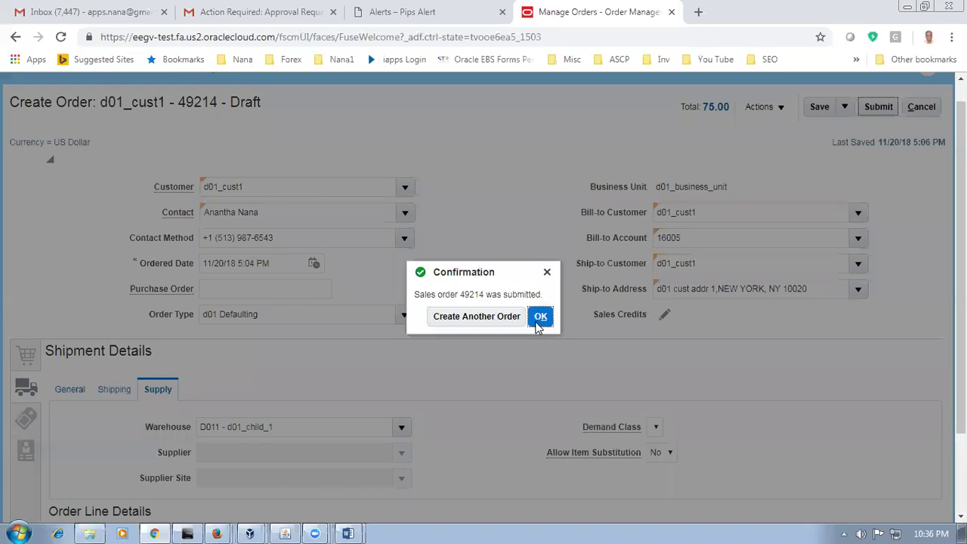
Confirm submission of order 49214, refresh to see Approval Pending, and request its approval information.
{"action": "left_click", "coordinate": [539, 317]}
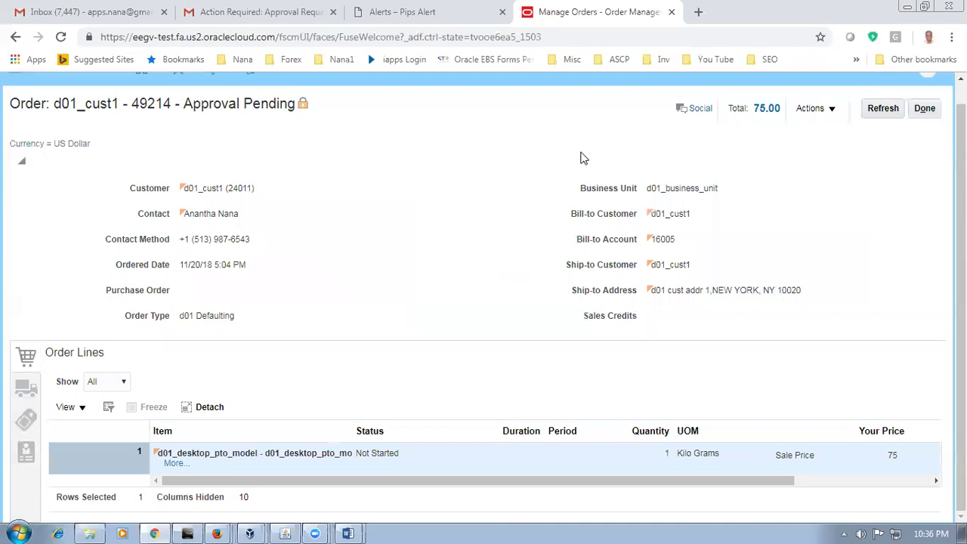
{"action": "left_click", "coordinate": [889, 110]}
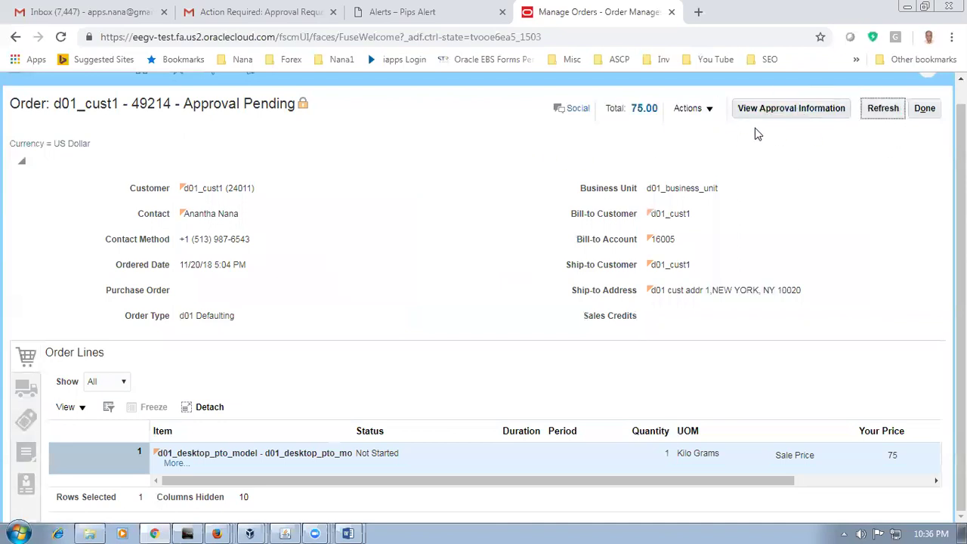
{"action": "left_click", "coordinate": [791, 109]}
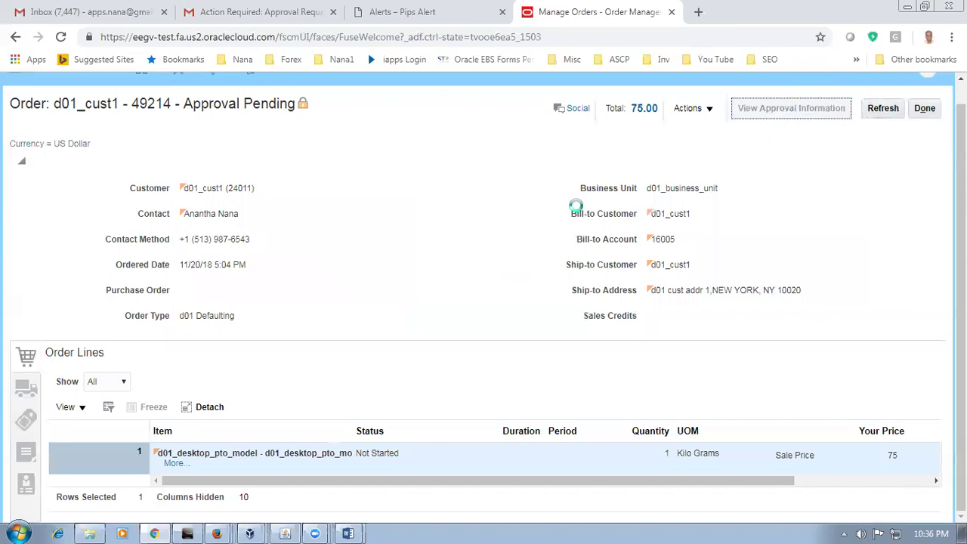
Approve order 49214 from its Action Required email in Gmail and send the approval reply.
{"action": "left_click", "coordinate": [244, 11]}
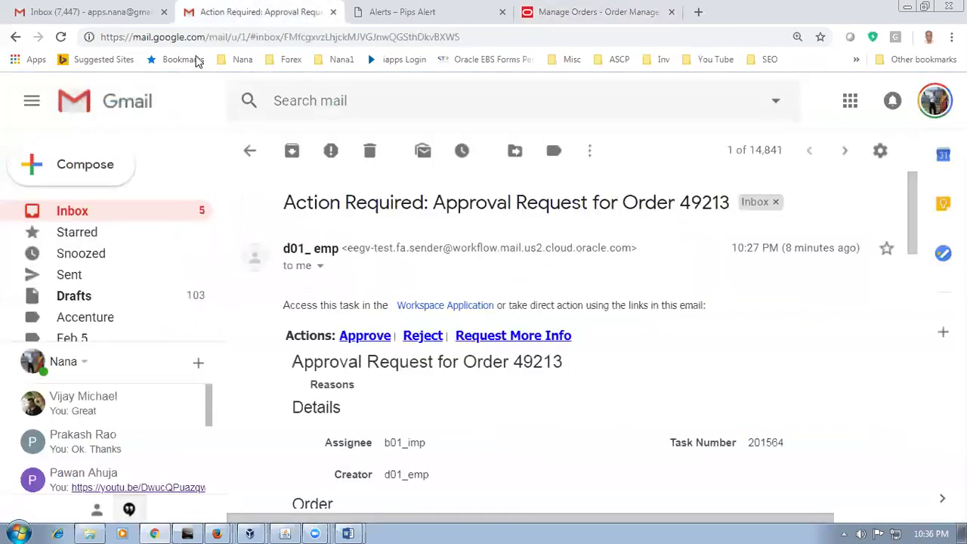
{"action": "left_click", "coordinate": [66, 214]}
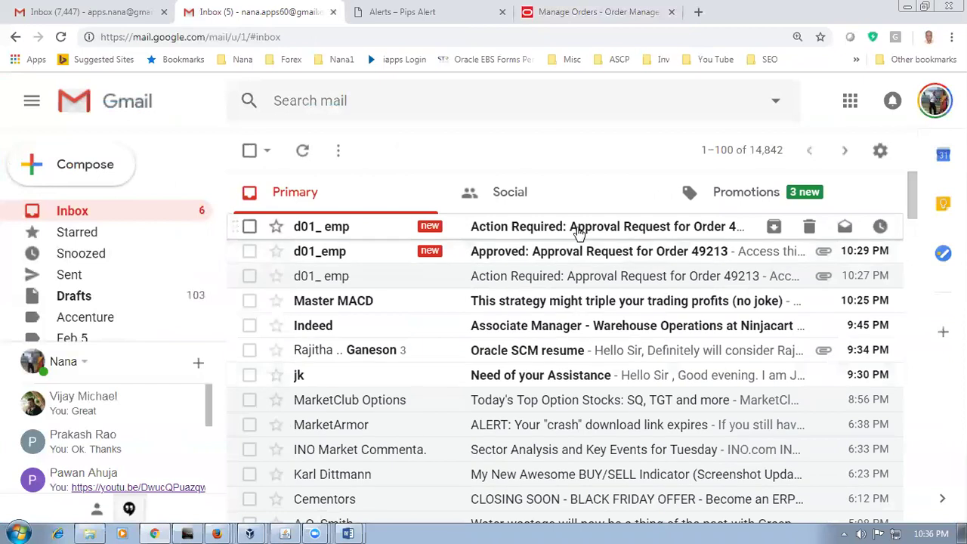
{"action": "left_click", "coordinate": [578, 232]}
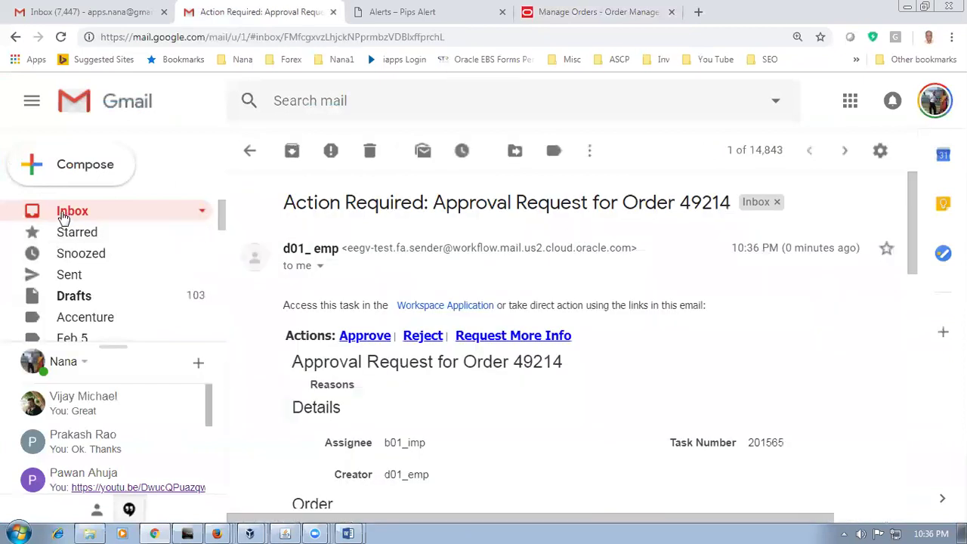
{"action": "left_click", "coordinate": [65, 216]}
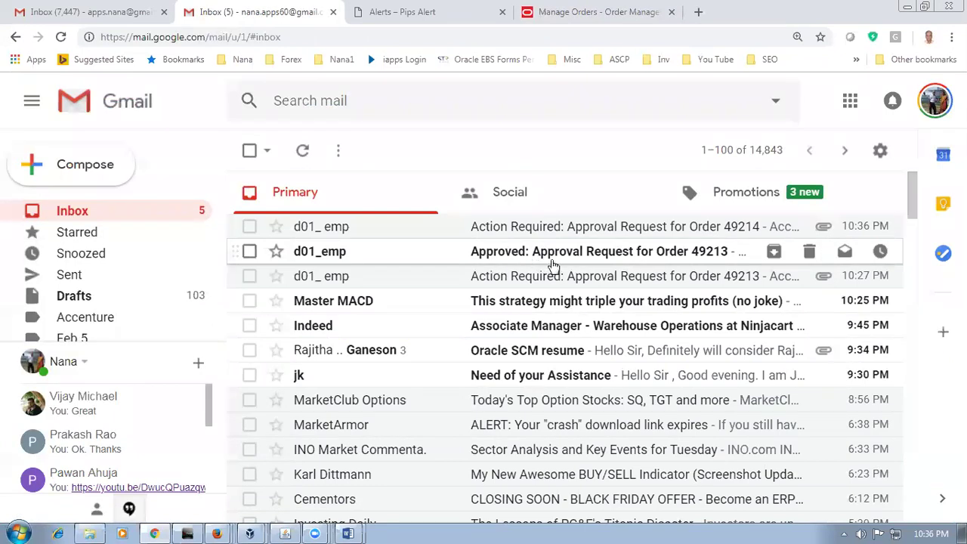
{"action": "left_click", "coordinate": [545, 236]}
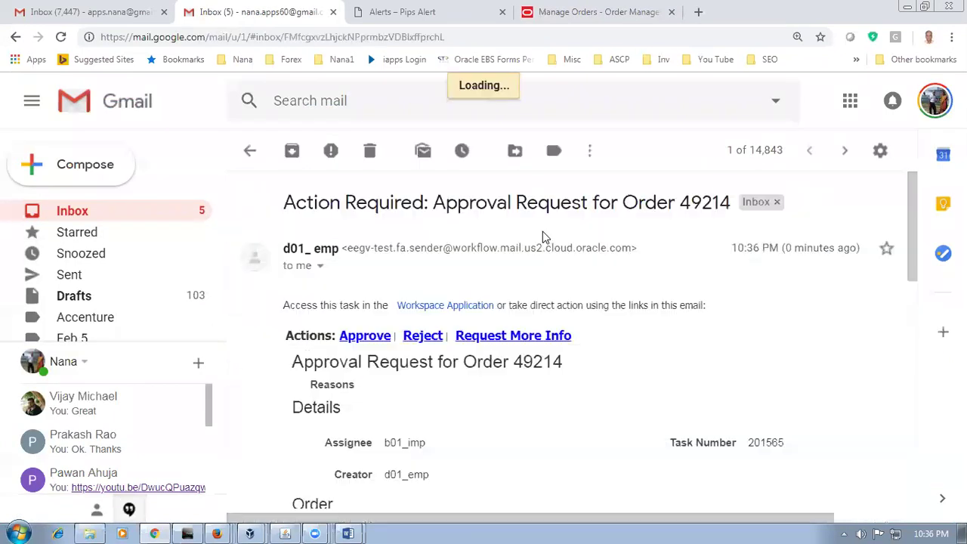
{"action": "left_click", "coordinate": [370, 340]}
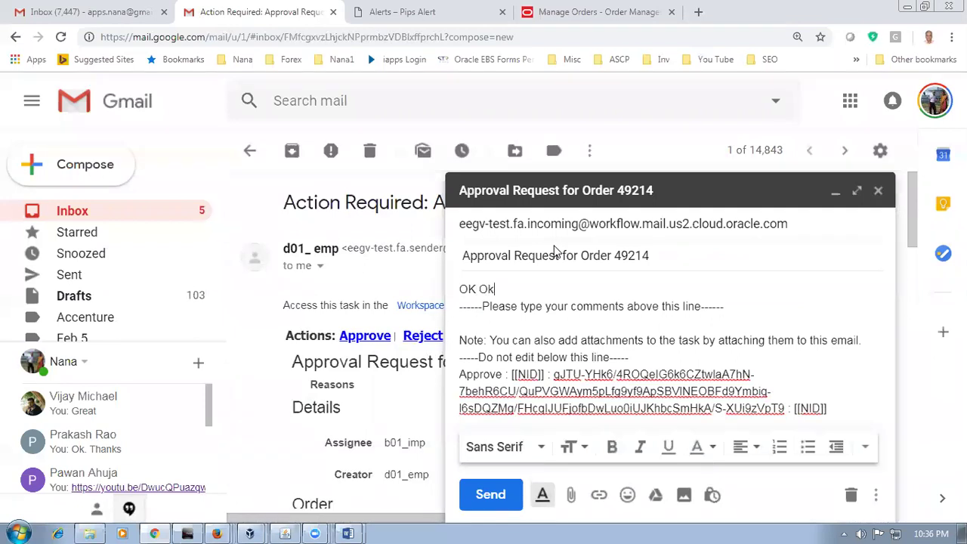
{"action": "left_click", "coordinate": [492, 493]}
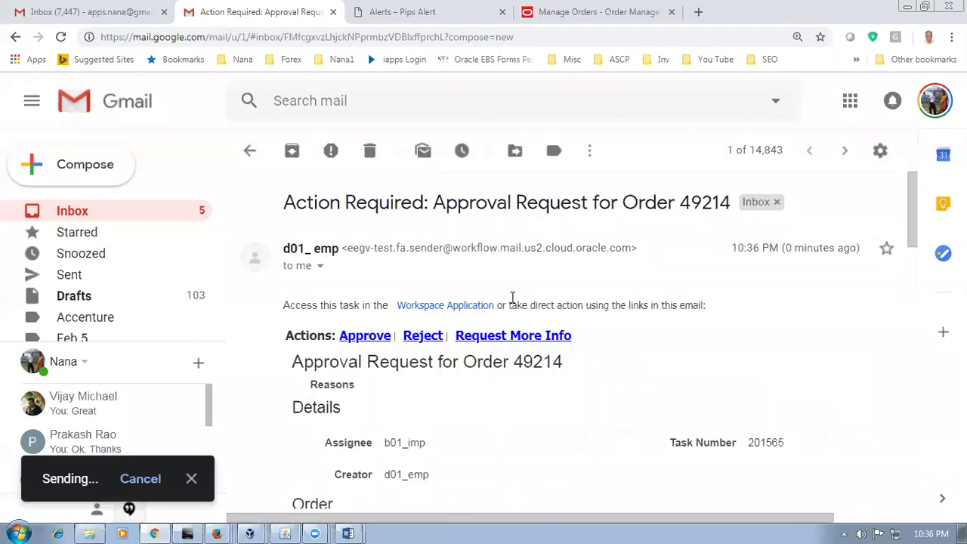
{"action": "left_click", "coordinate": [65, 216]}
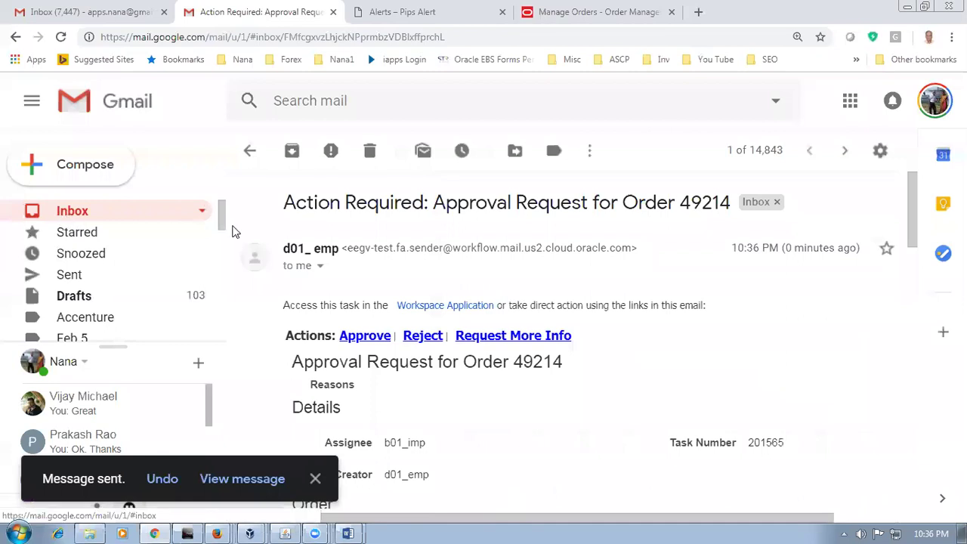
{"action": "left_click", "coordinate": [604, 14]}
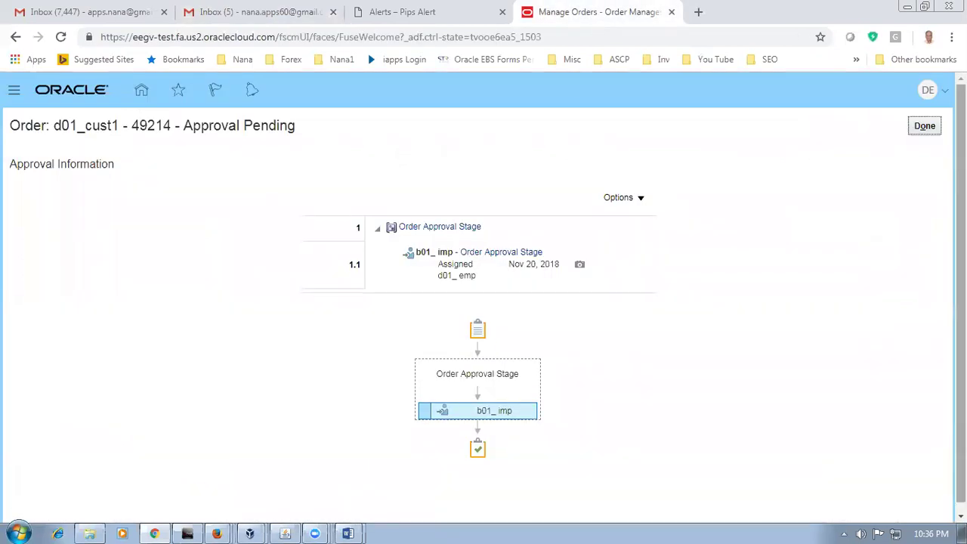
Review the Approval Request task details for order 49214: 75.00 total over three lines.
{"action": "left_click", "coordinate": [932, 131]}
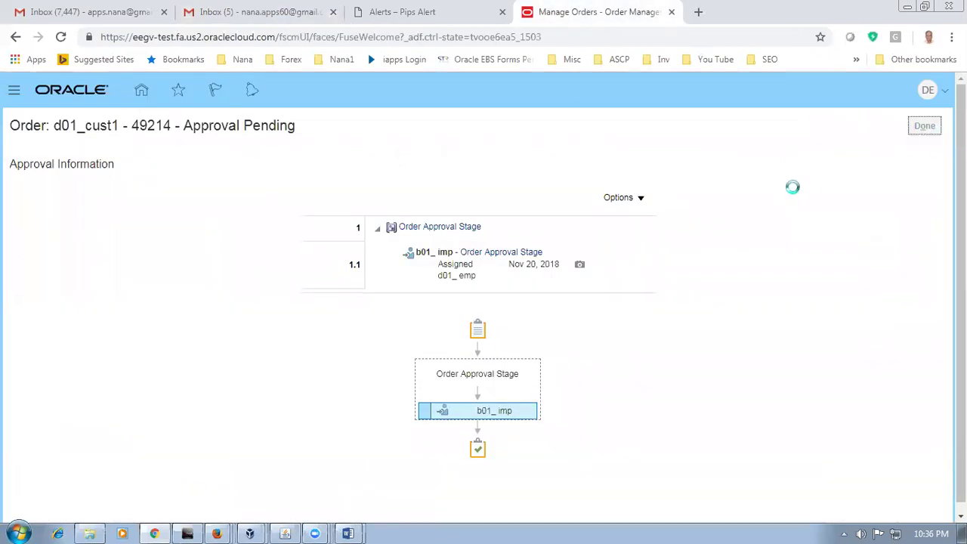
{"action": "left_click", "coordinate": [791, 130]}
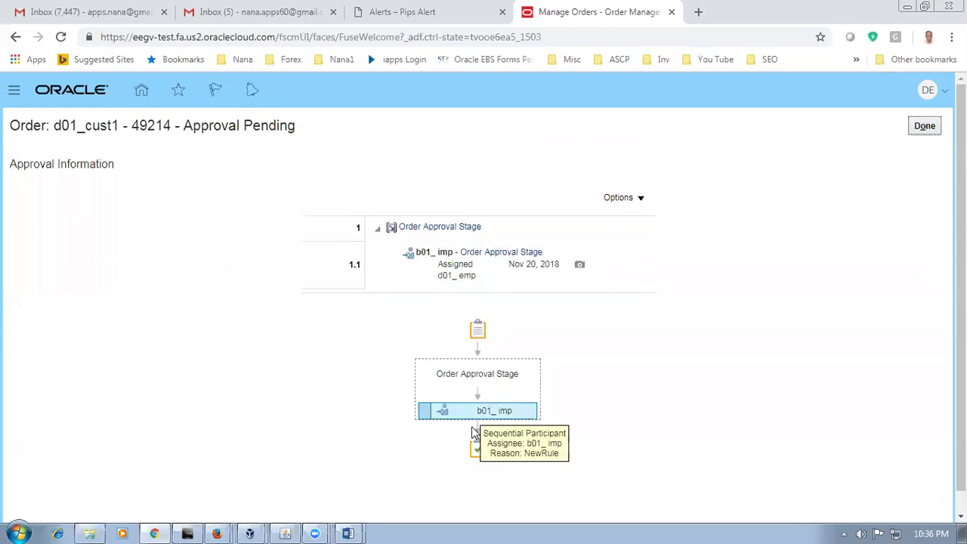
{"action": "left_click", "coordinate": [580, 267]}
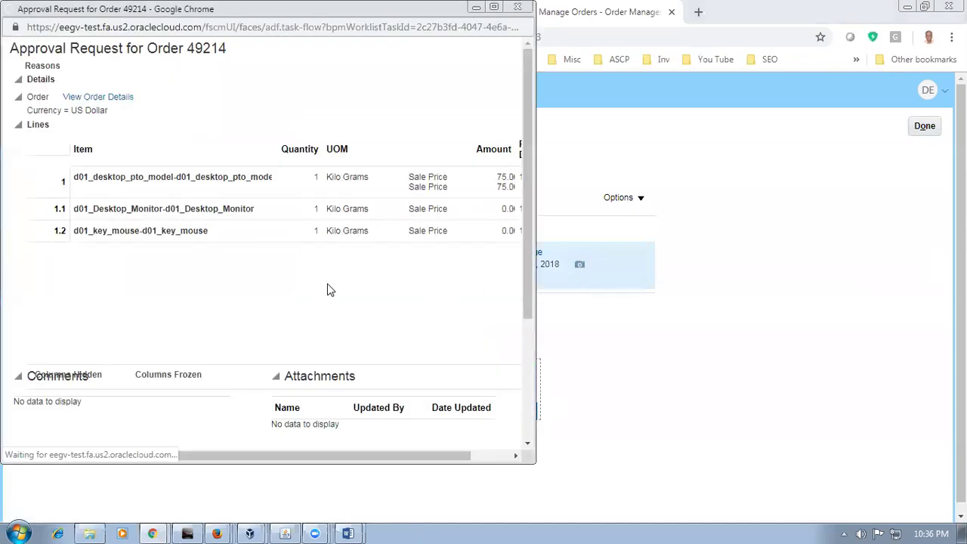
{"action": "scroll", "coordinate": [327, 283], "scroll_direction": "down", "scroll_amount": 2}
{"action": "scroll", "coordinate": [328, 285], "scroll_direction": "up", "scroll_amount": 4}
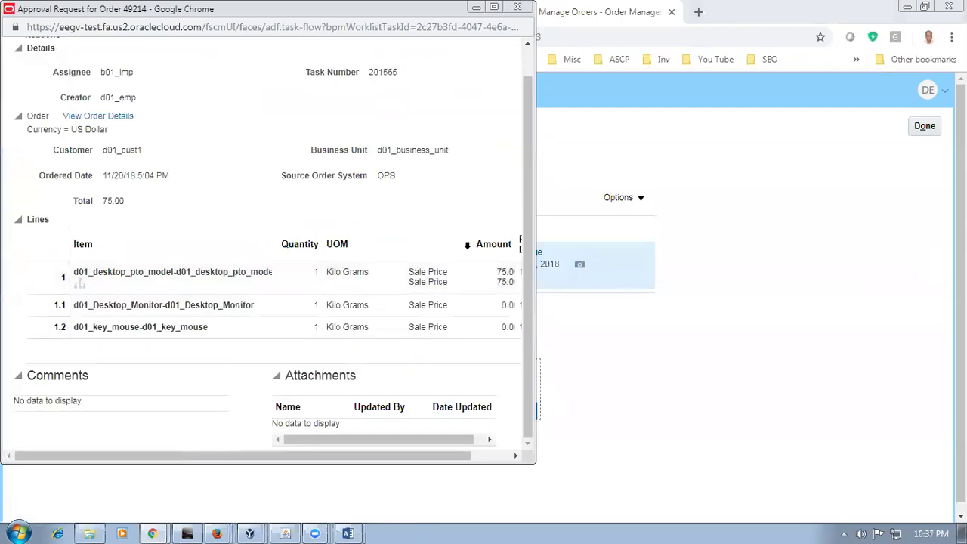
{"action": "left_click_drag", "start_coordinate": [528, 303], "coordinate": [552, 209]}
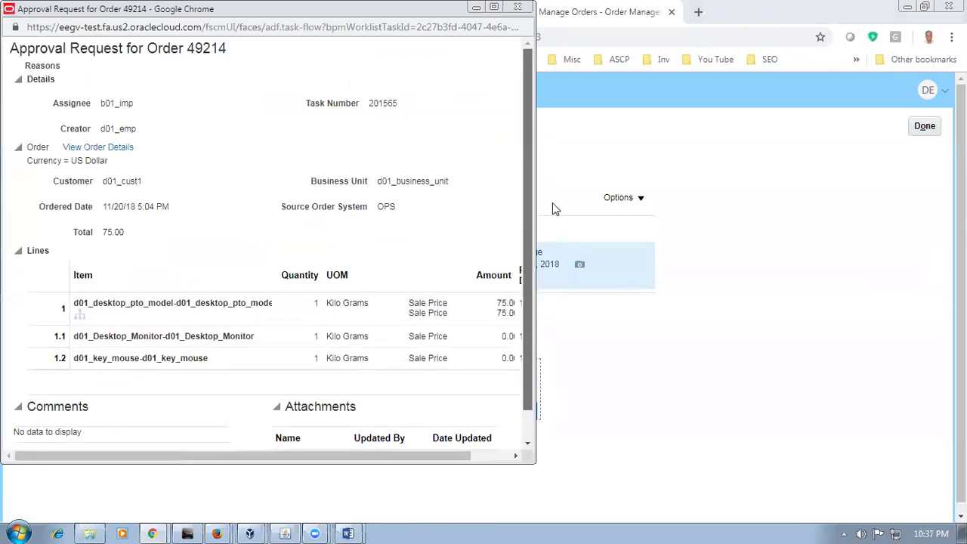
{"action": "left_click_drag", "start_coordinate": [549, 281], "coordinate": [528, 354]}
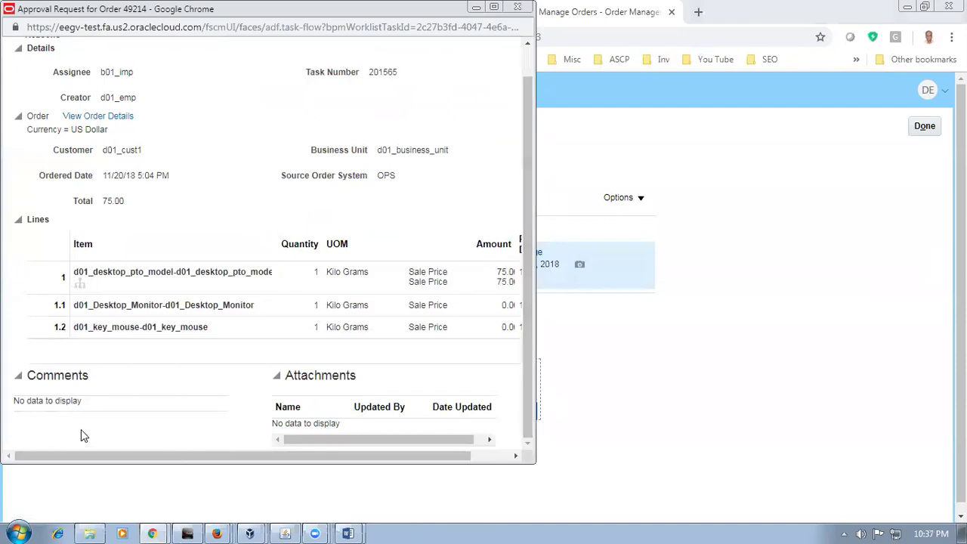
{"action": "left_click", "coordinate": [518, 7]}
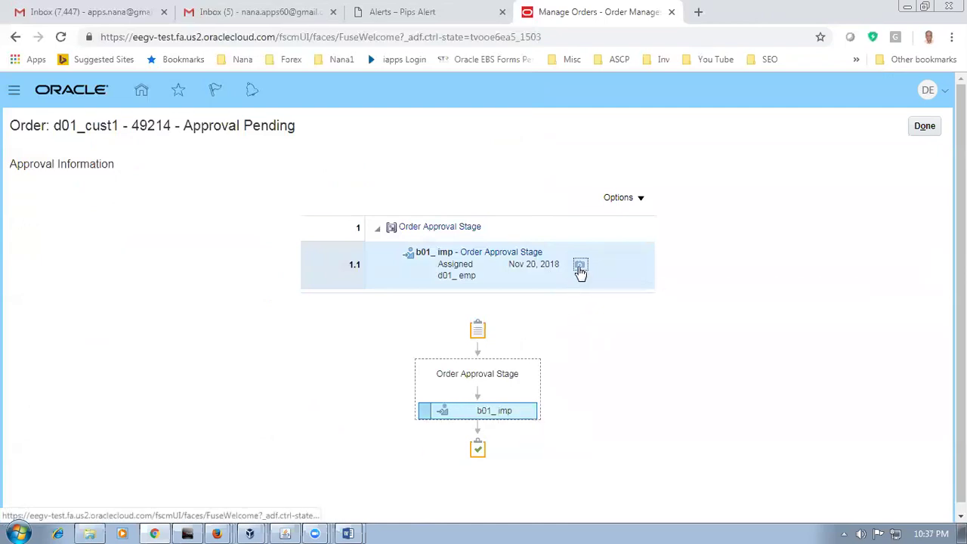
Recheck the approval request details, then close them and leave the approval information.
{"action": "left_click", "coordinate": [578, 268]}
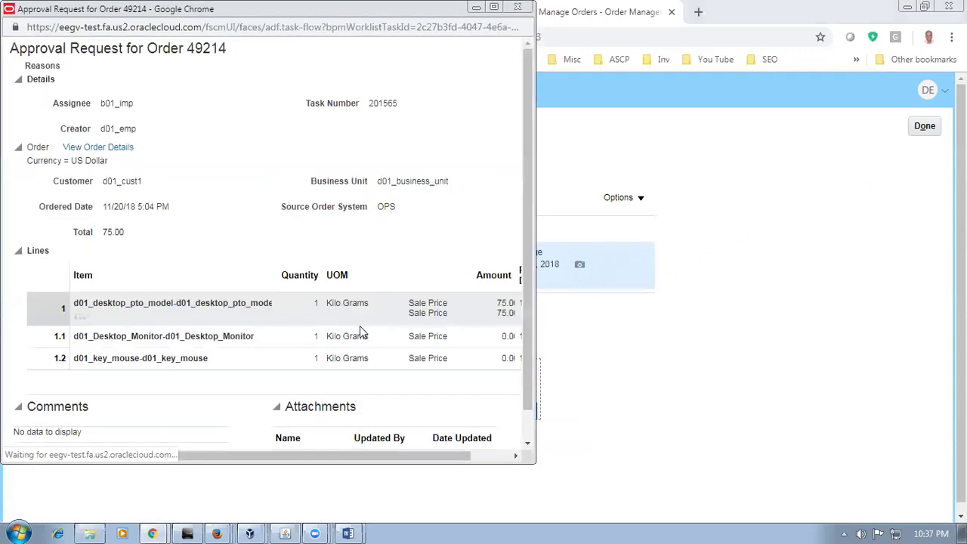
{"action": "scroll", "coordinate": [360, 332], "scroll_direction": "down", "scroll_amount": 1}
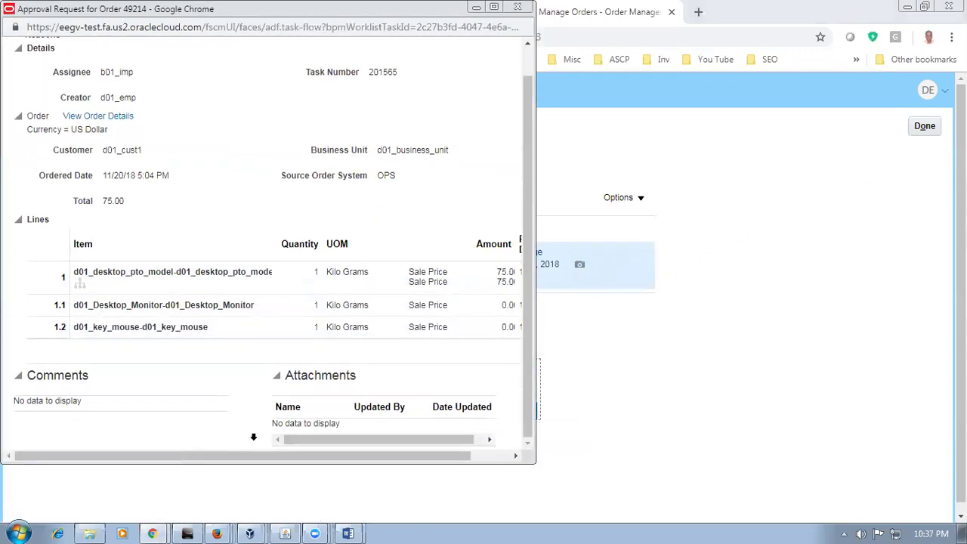
{"action": "left_click", "coordinate": [518, 7]}
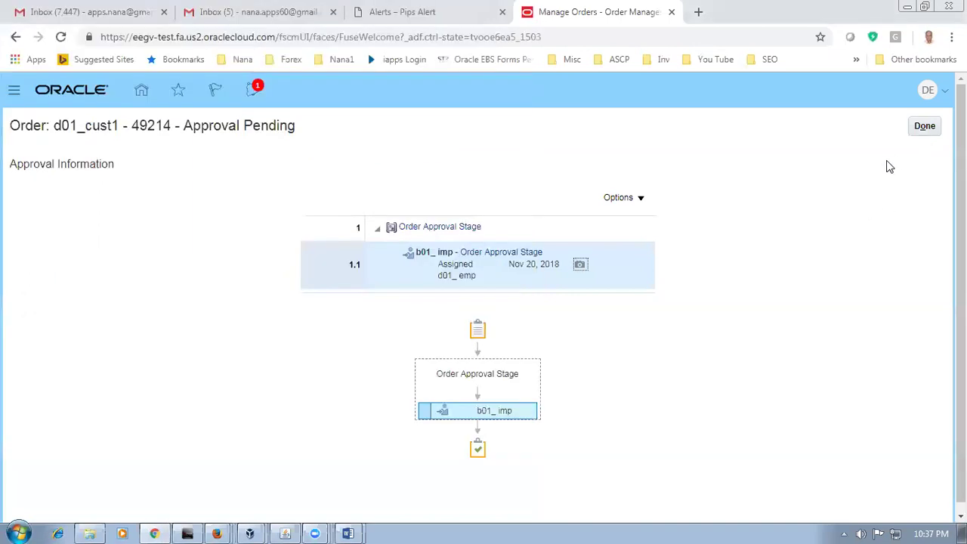
{"action": "left_click", "coordinate": [932, 127]}
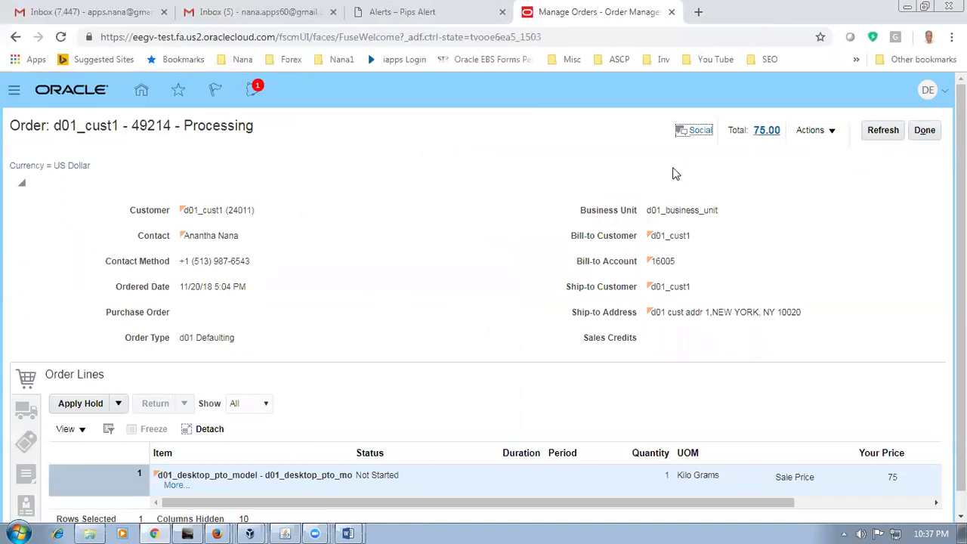
Refresh order 49214 and switch it to the Fulfillment View.
{"action": "left_click", "coordinate": [895, 132]}
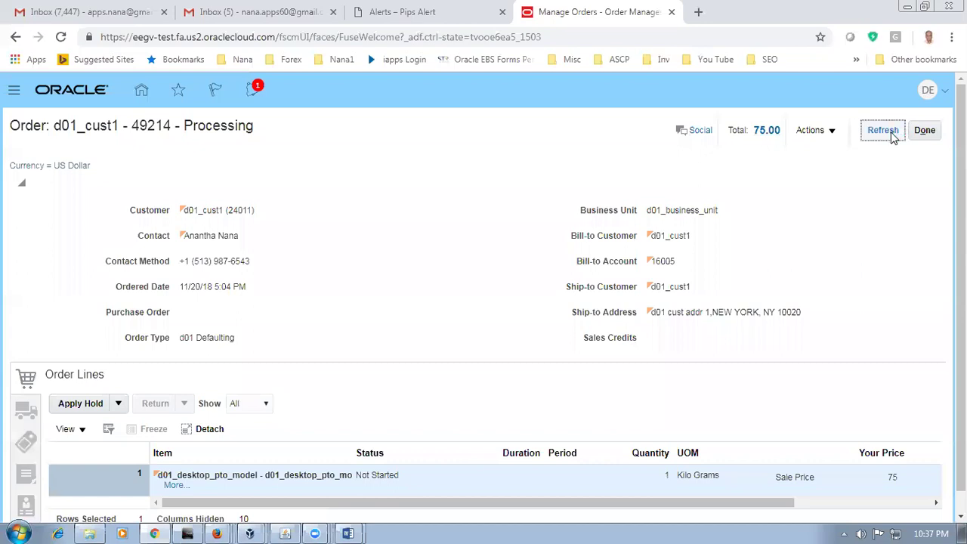
{"action": "left_click", "coordinate": [893, 132]}
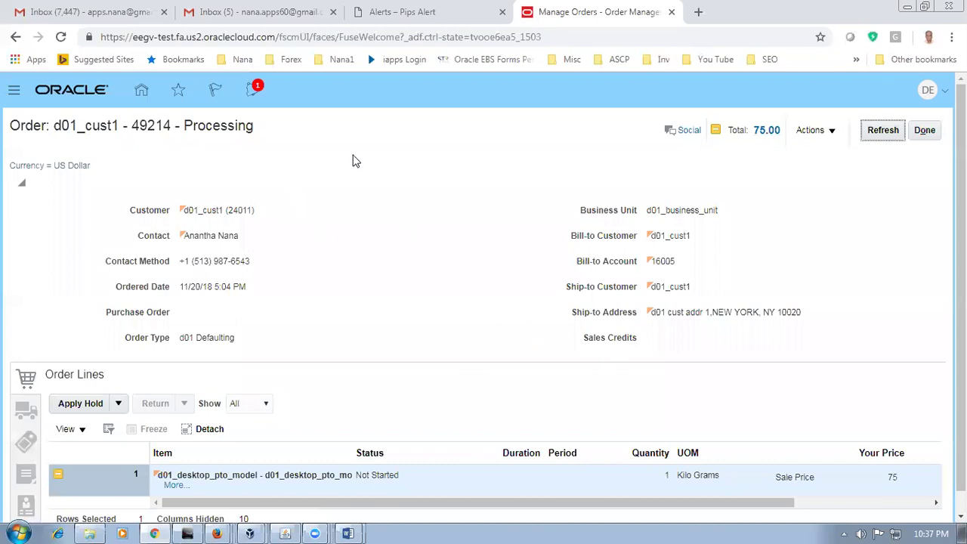
{"action": "left_click", "coordinate": [815, 134]}
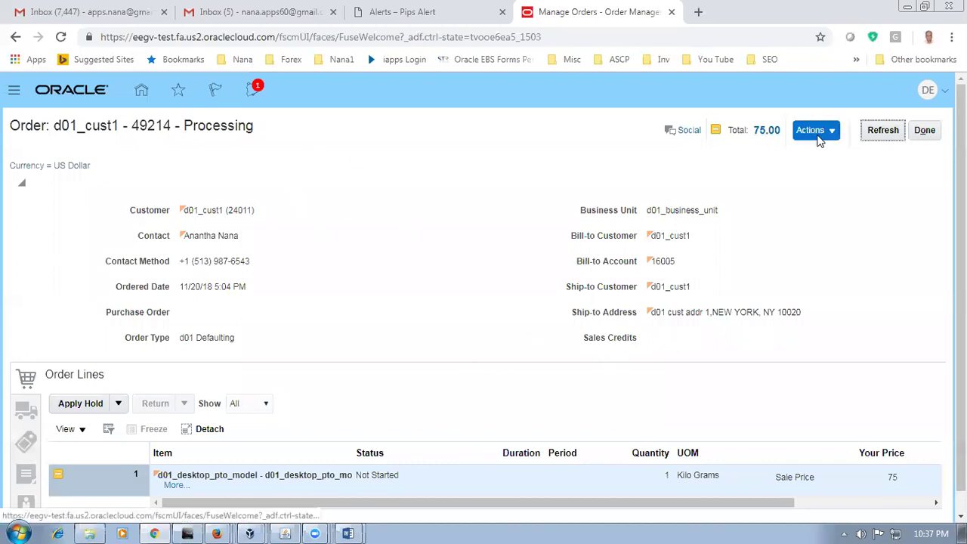
{"action": "left_click", "coordinate": [730, 285]}
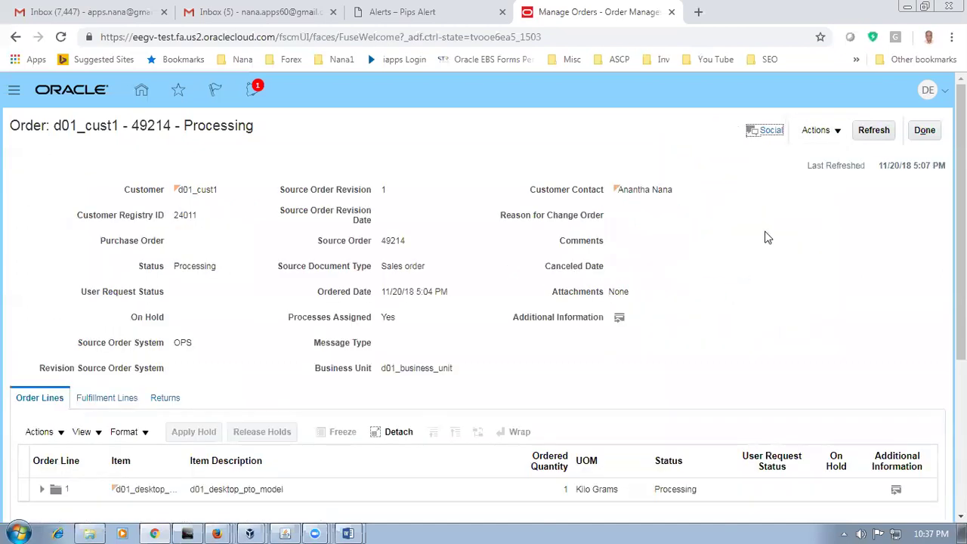
Expand order line 1 into lines 1.1 and 1.2 and show the Fulfillment Lines tab.
{"action": "left_click", "coordinate": [875, 133]}
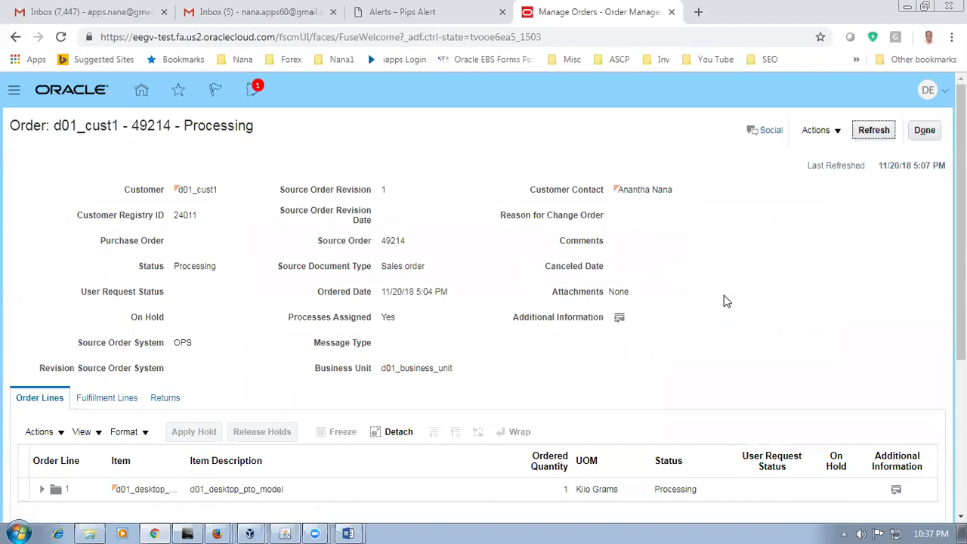
{"action": "scroll", "coordinate": [729, 300], "scroll_direction": "down", "scroll_amount": 1}
{"action": "scroll", "coordinate": [729, 300], "scroll_direction": "down", "scroll_amount": 1}
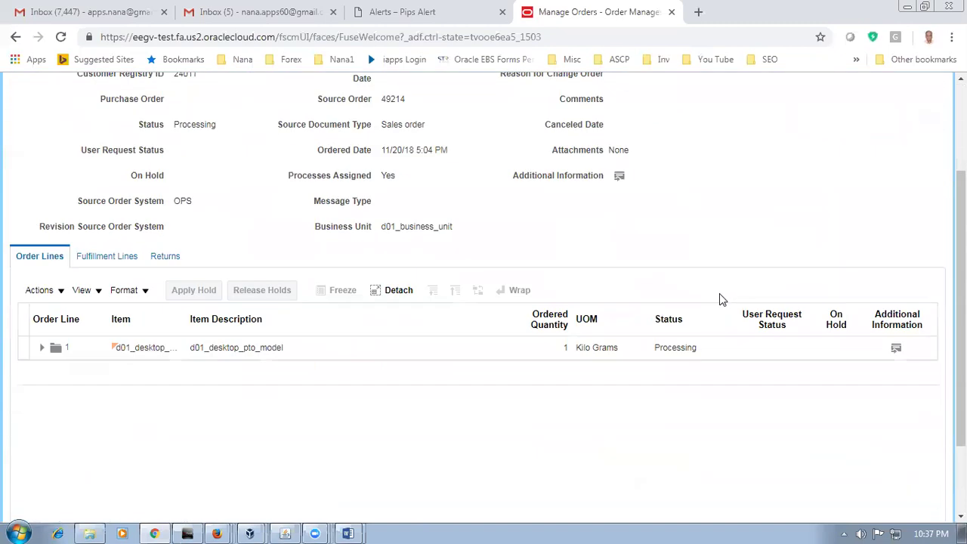
{"action": "left_click", "coordinate": [42, 351]}
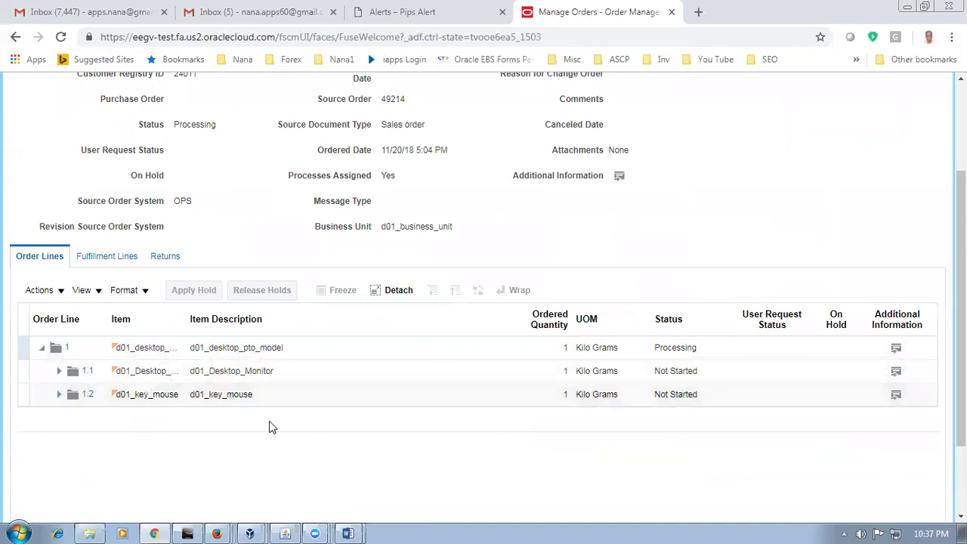
{"action": "left_click", "coordinate": [129, 256]}
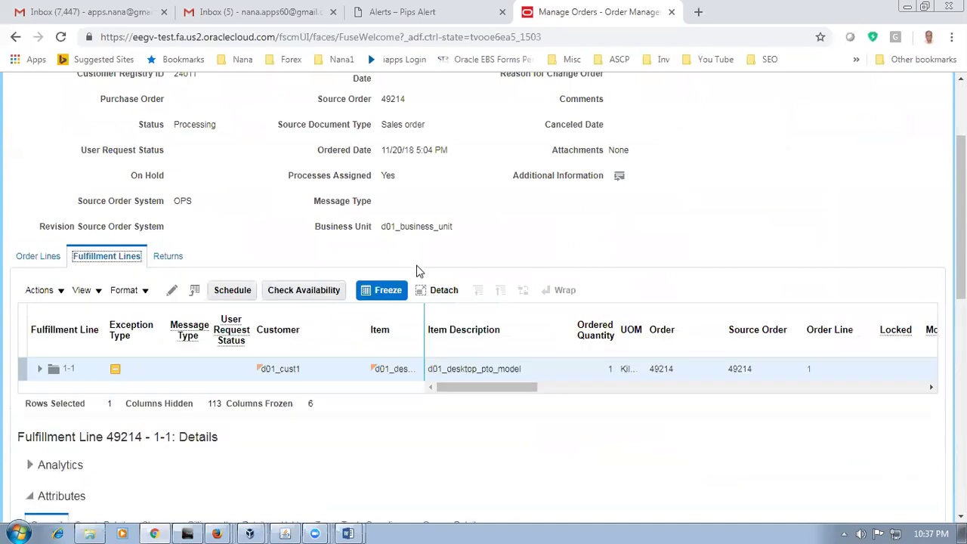
Expand fulfillment line 1-1 and refresh until lines 1-1, 1.1-1 and 1.2-1 show Reserved.
{"action": "left_click", "coordinate": [40, 369]}
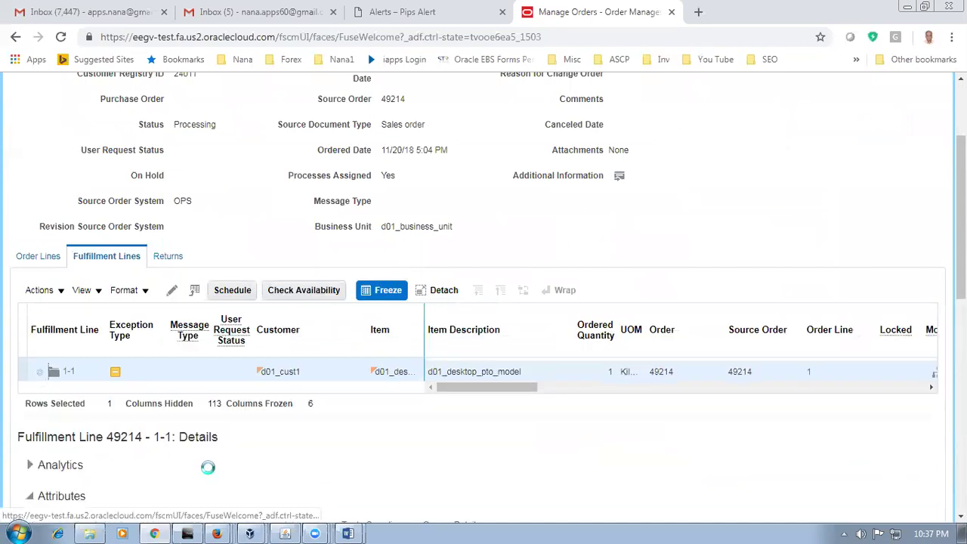
{"action": "left_click_drag", "start_coordinate": [505, 437], "coordinate": [559, 445]}
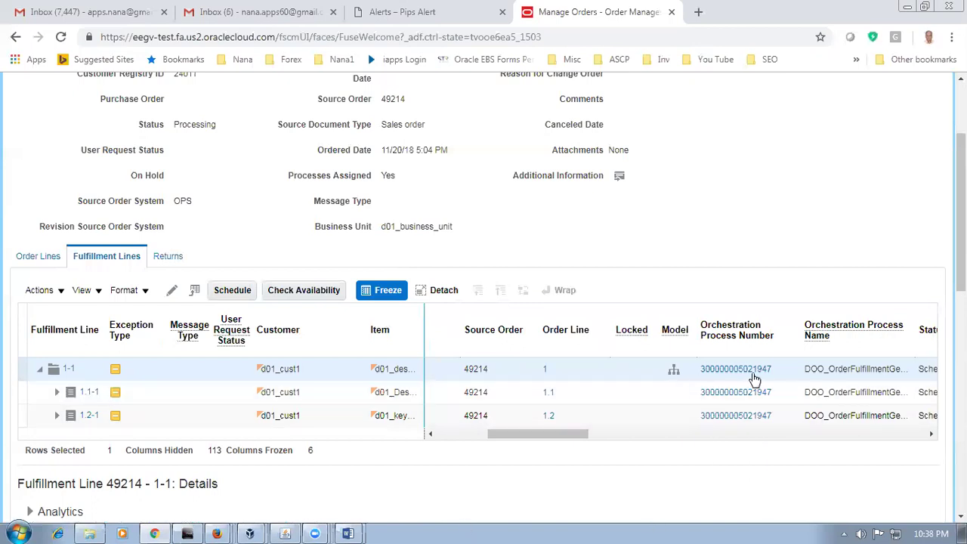
{"action": "left_click_drag", "start_coordinate": [564, 432], "coordinate": [591, 435]}
{"action": "scroll", "coordinate": [789, 272], "scroll_direction": "up", "scroll_amount": 2}
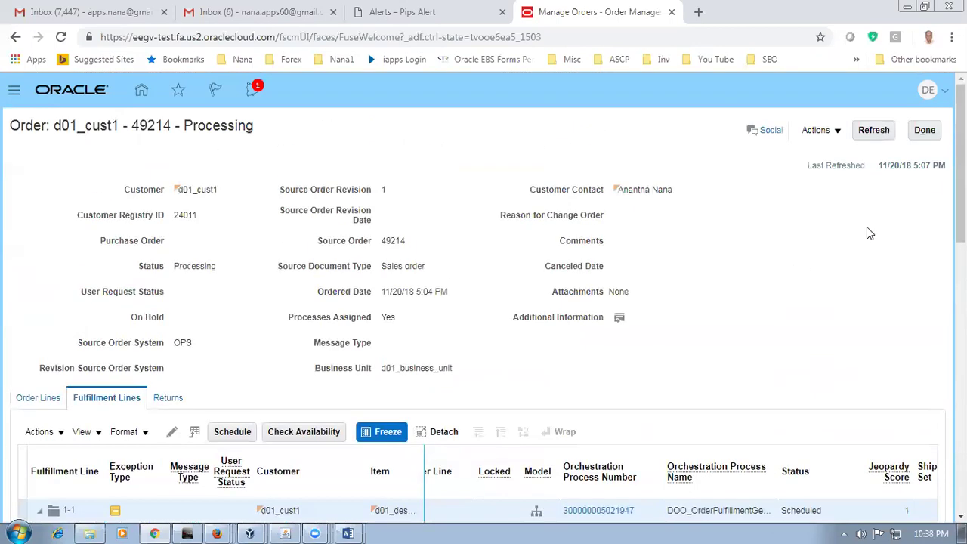
{"action": "left_click", "coordinate": [886, 132]}
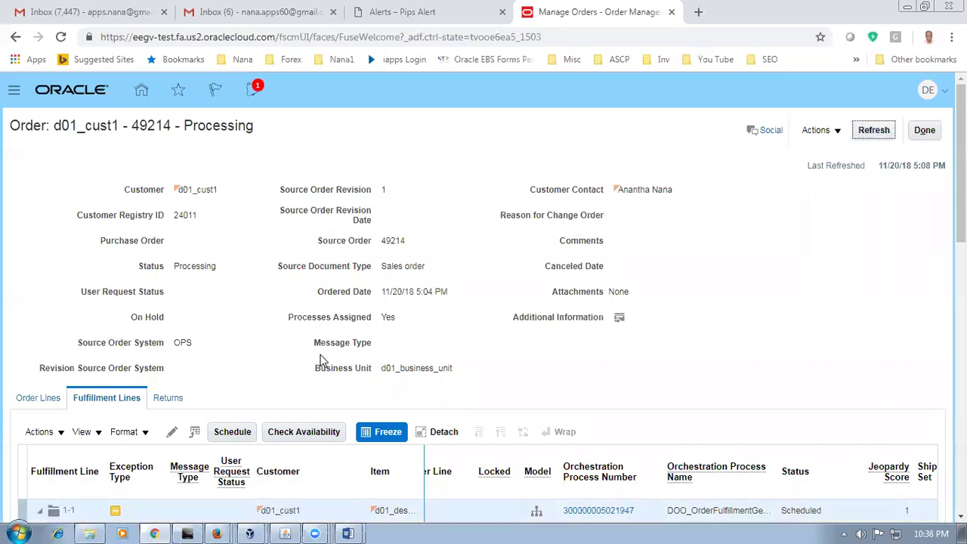
{"action": "scroll", "coordinate": [315, 356], "scroll_direction": "down", "scroll_amount": 2}
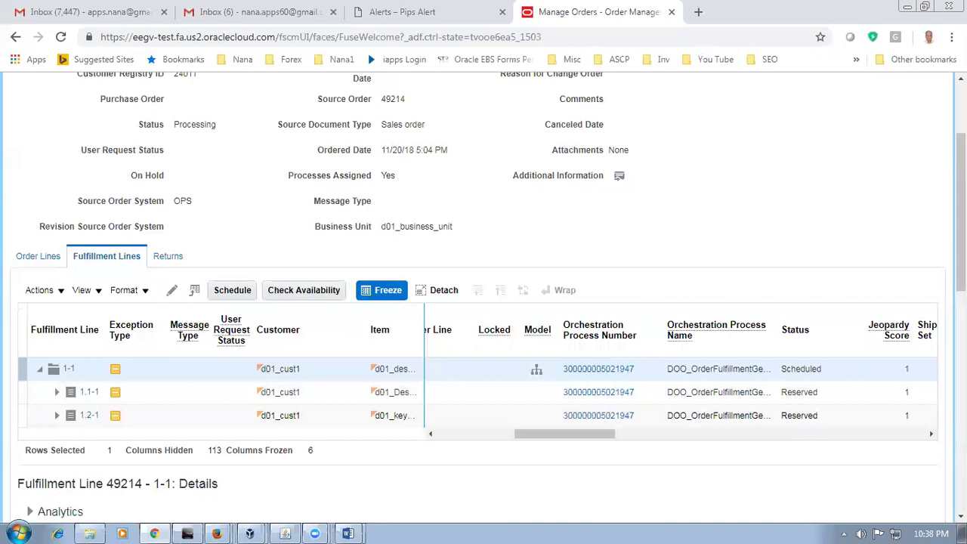
{"action": "scroll", "coordinate": [912, 332], "scroll_direction": "up", "scroll_amount": 2}
{"action": "left_click", "coordinate": [880, 132]}
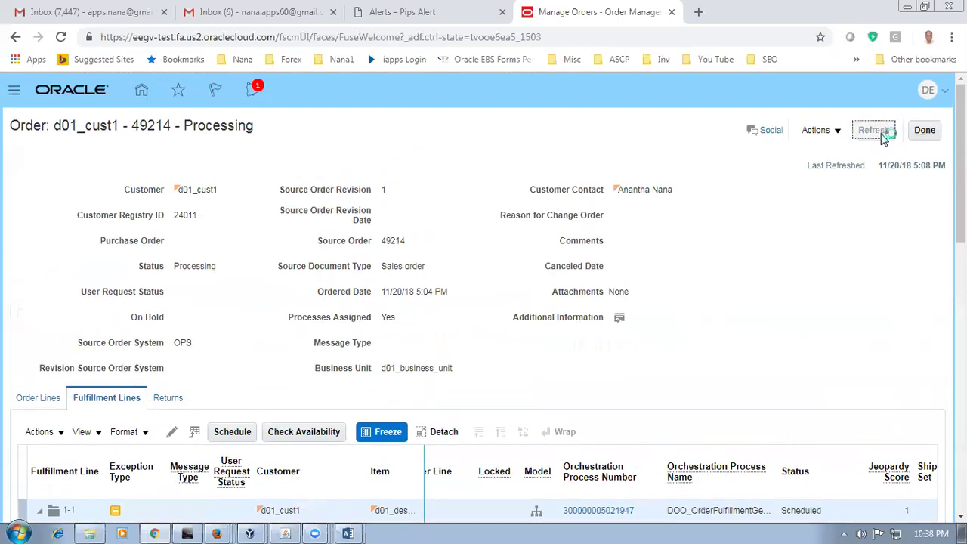
{"action": "left_click", "coordinate": [876, 131]}
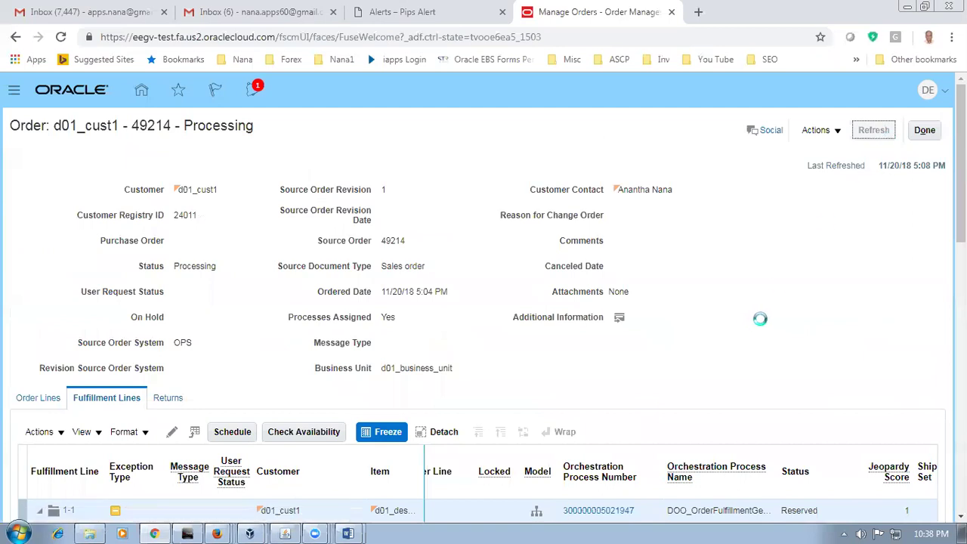
{"action": "scroll", "coordinate": [820, 326], "scroll_direction": "down", "scroll_amount": 3}
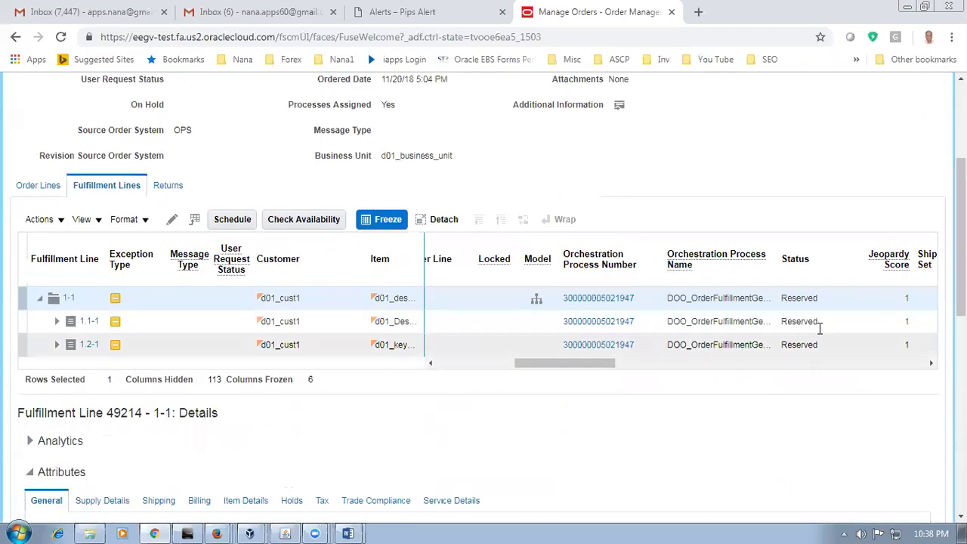
{"action": "scroll", "coordinate": [852, 173], "scroll_direction": "up", "scroll_amount": 2}
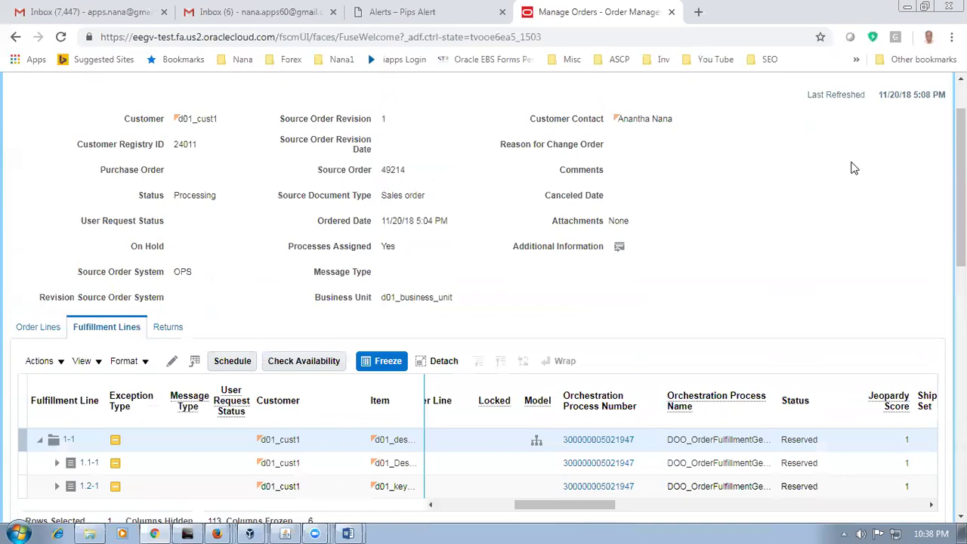
Select the base site address in the browser's address bar.
{"action": "left_click", "coordinate": [181, 36]}
{"action": "left_click", "coordinate": [178, 39]}
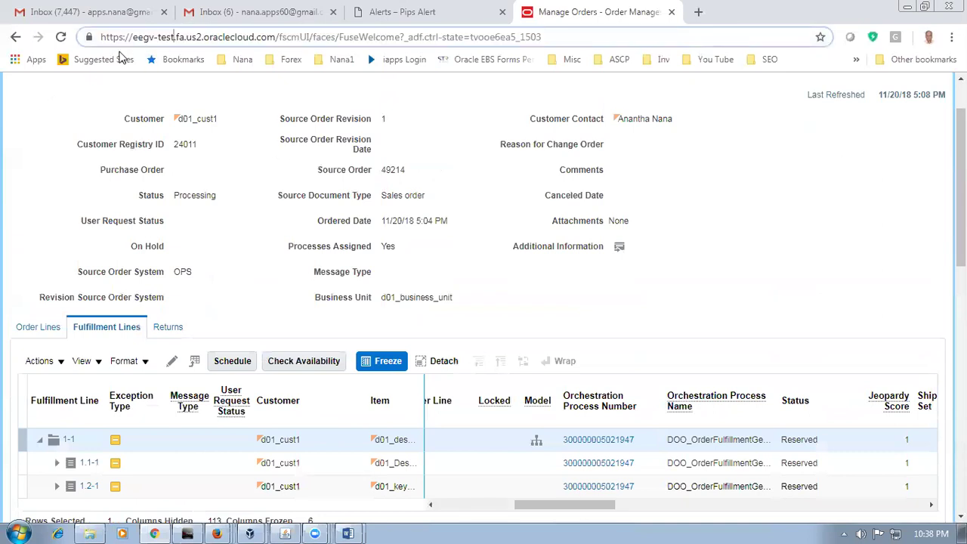
{"action": "left_click_drag", "start_coordinate": [104, 38], "coordinate": [271, 37]}
{"action": "key", "text": "ctrl+c"}
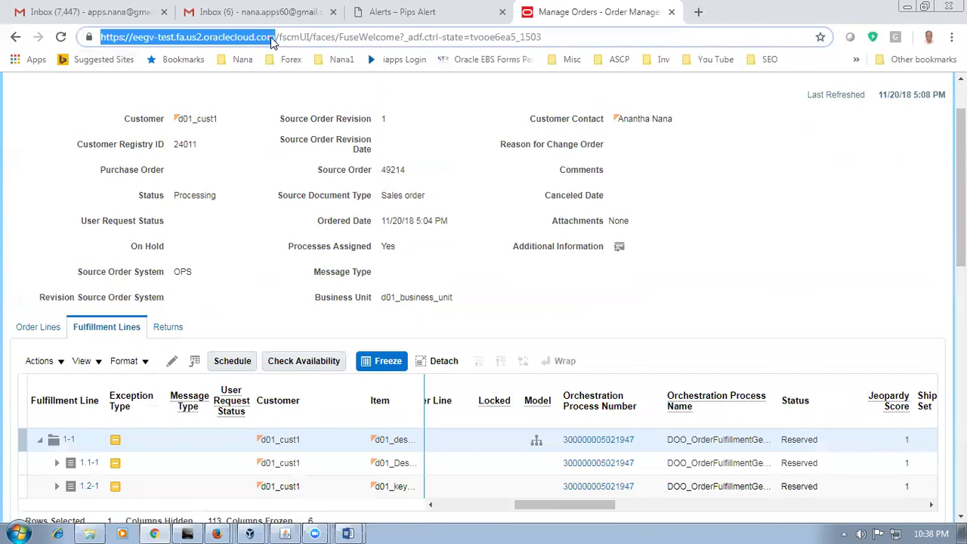
Load the Oracle site in a new tab and go to the Inventory Management overview for D011.
{"action": "left_click", "coordinate": [699, 12]}
{"action": "key", "text": "ctrl+v"}
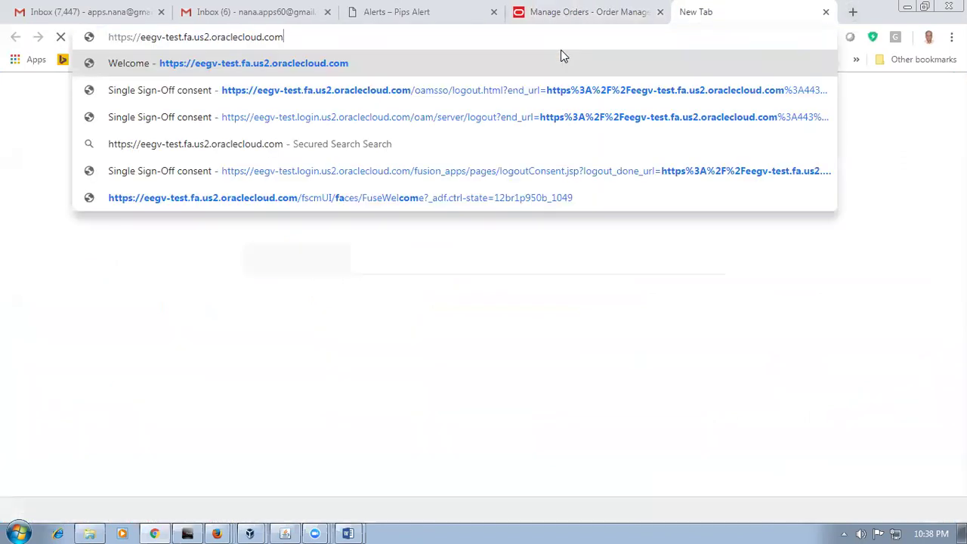
{"action": "key", "text": "Return"}
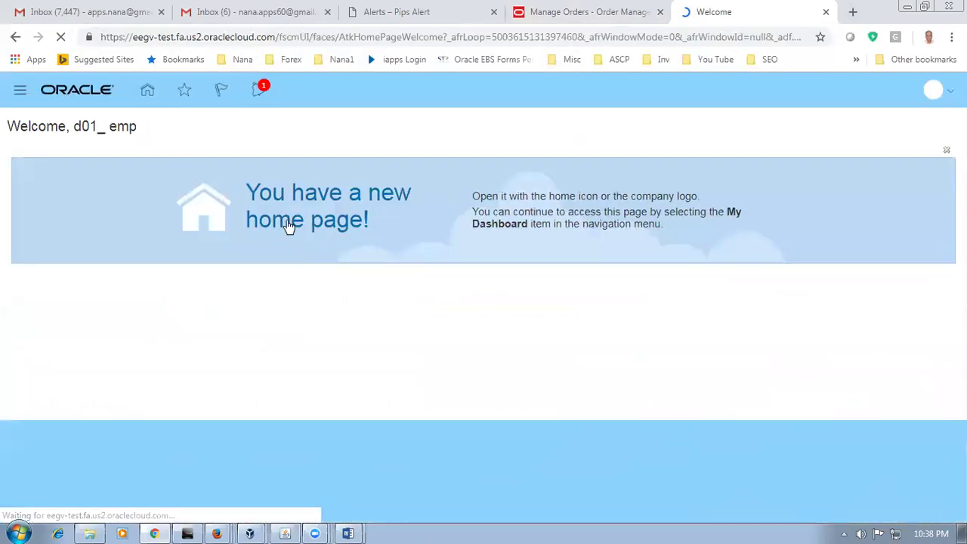
{"action": "left_click", "coordinate": [148, 89]}
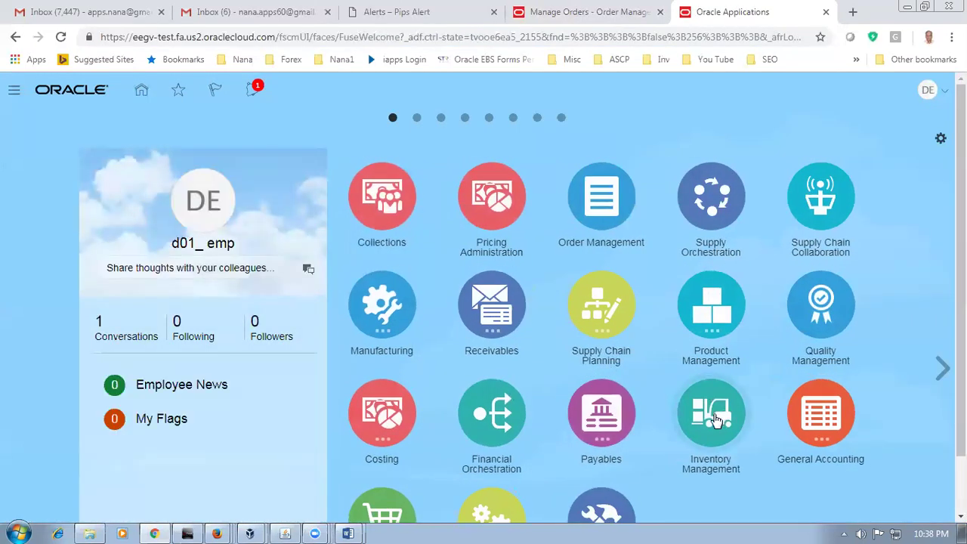
{"action": "left_click", "coordinate": [716, 421]}
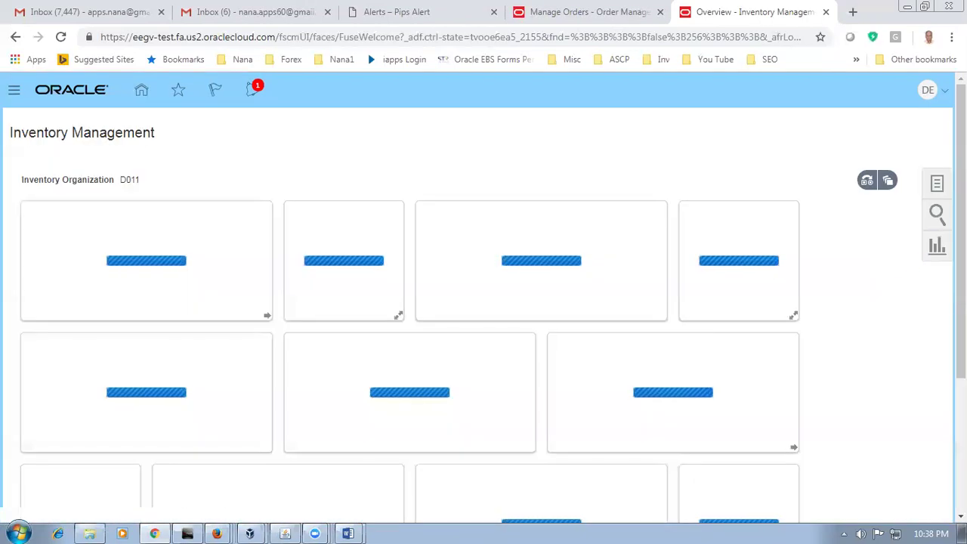
Switch the task list to Shipments and open Manage Shipment Lines.
{"action": "left_click", "coordinate": [937, 183]}
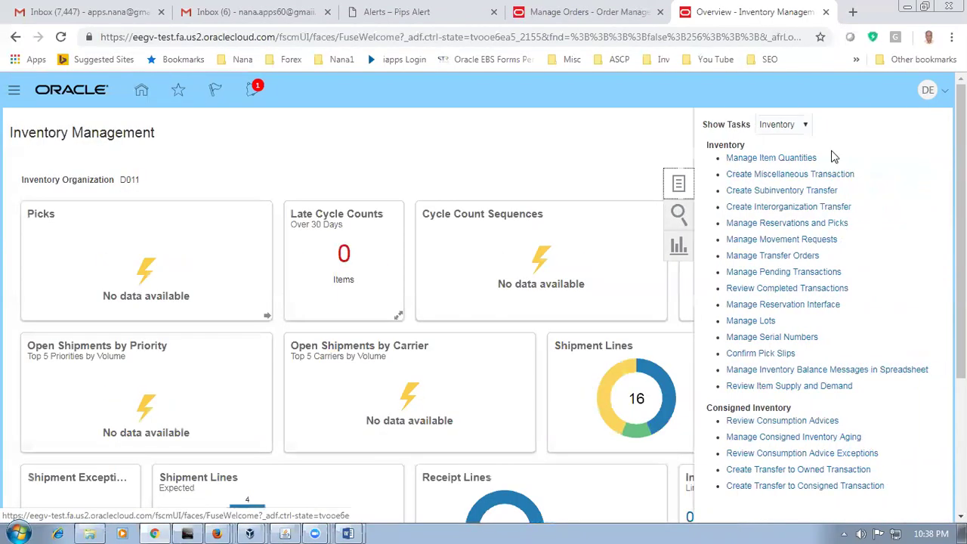
{"action": "left_click", "coordinate": [789, 126]}
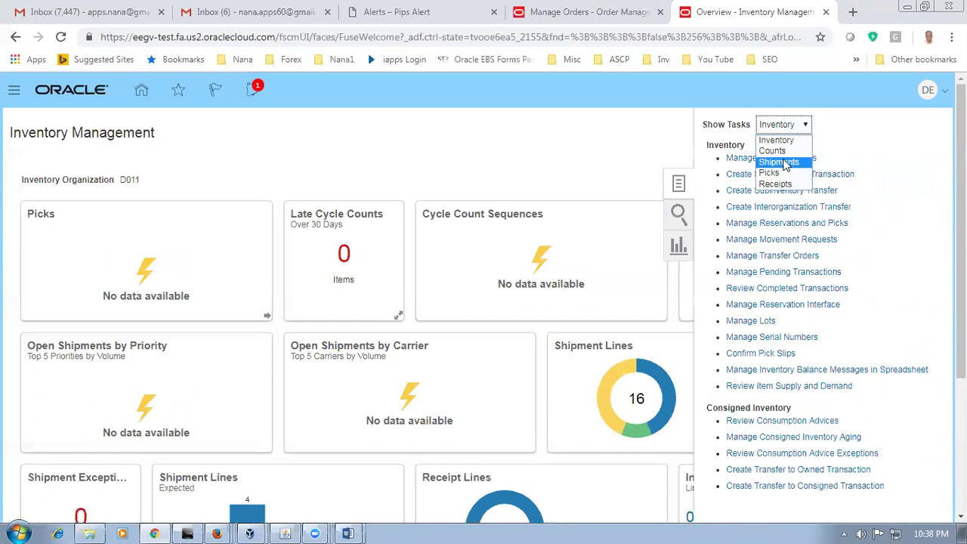
{"action": "left_click", "coordinate": [782, 162]}
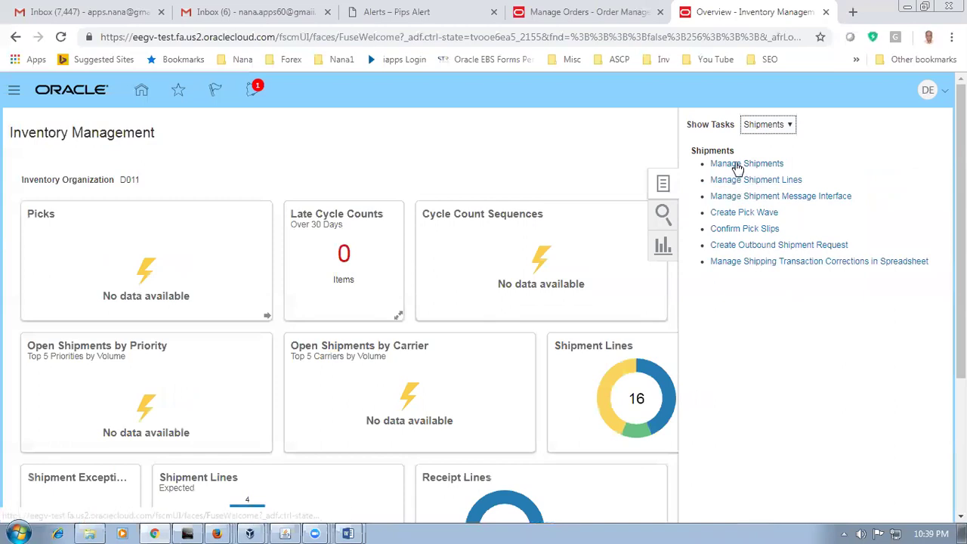
{"action": "left_click", "coordinate": [742, 183]}
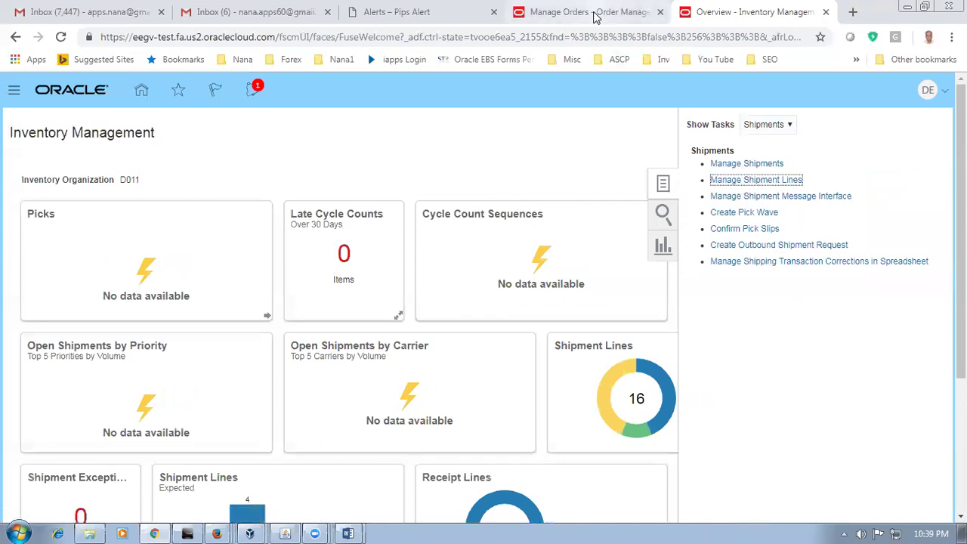
Search shipment lines for order 49214 with scheduled ship date 'Today and the next 7 days'.
{"action": "left_click", "coordinate": [594, 12]}
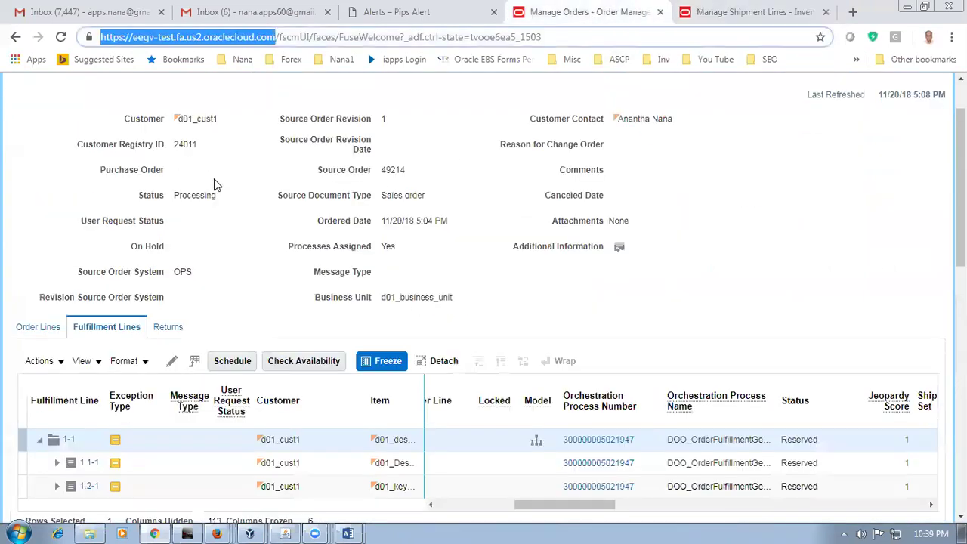
{"action": "scroll", "coordinate": [215, 185], "scroll_direction": "up", "scroll_amount": 1}
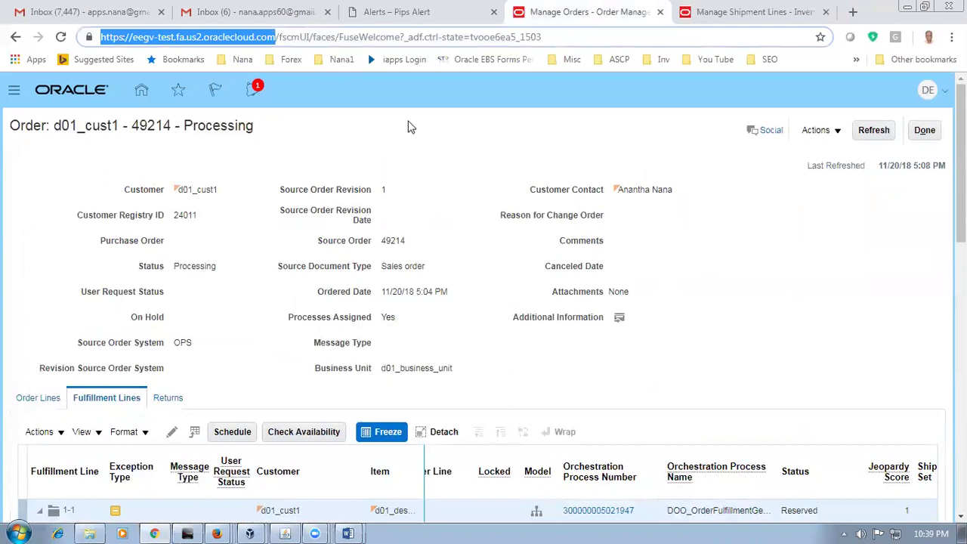
{"action": "left_click", "coordinate": [779, 12]}
{"action": "left_click", "coordinate": [248, 229]}
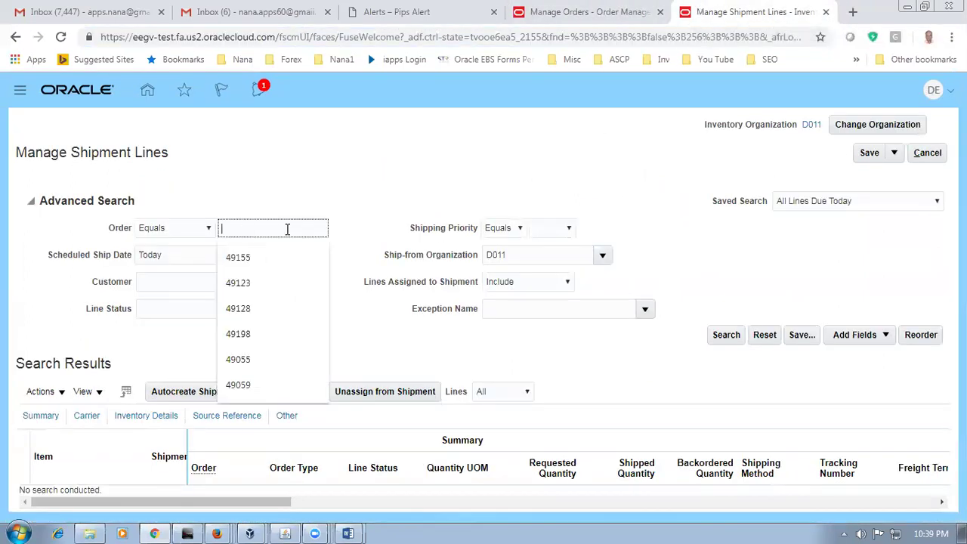
{"action": "type", "text": "49214"}
{"action": "key", "text": "Tab"}
{"action": "left_click", "coordinate": [739, 337]}
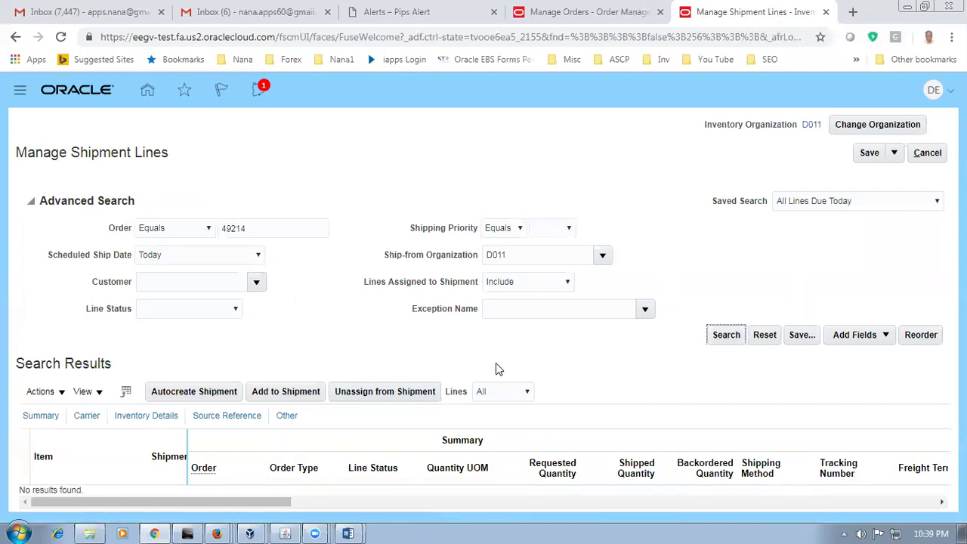
{"action": "left_click", "coordinate": [163, 258]}
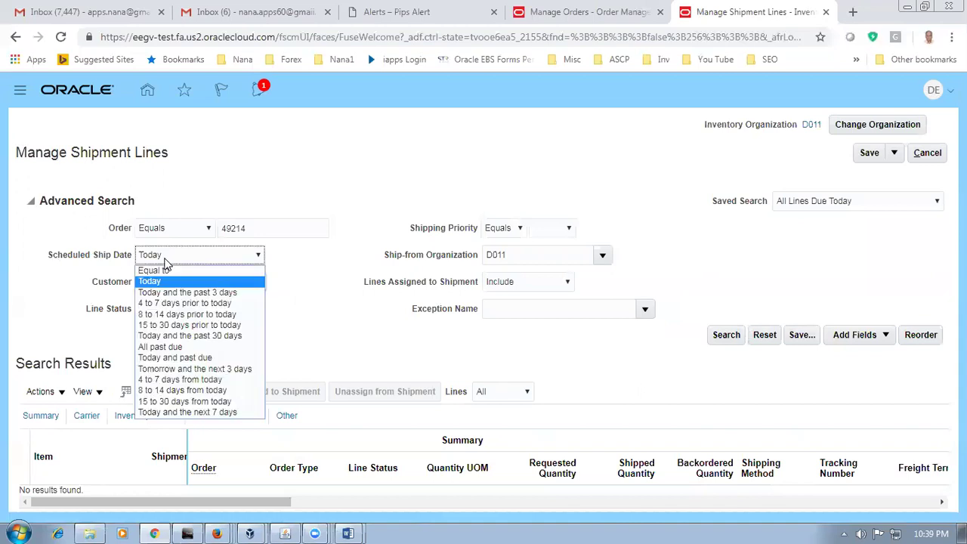
{"action": "left_click", "coordinate": [168, 413]}
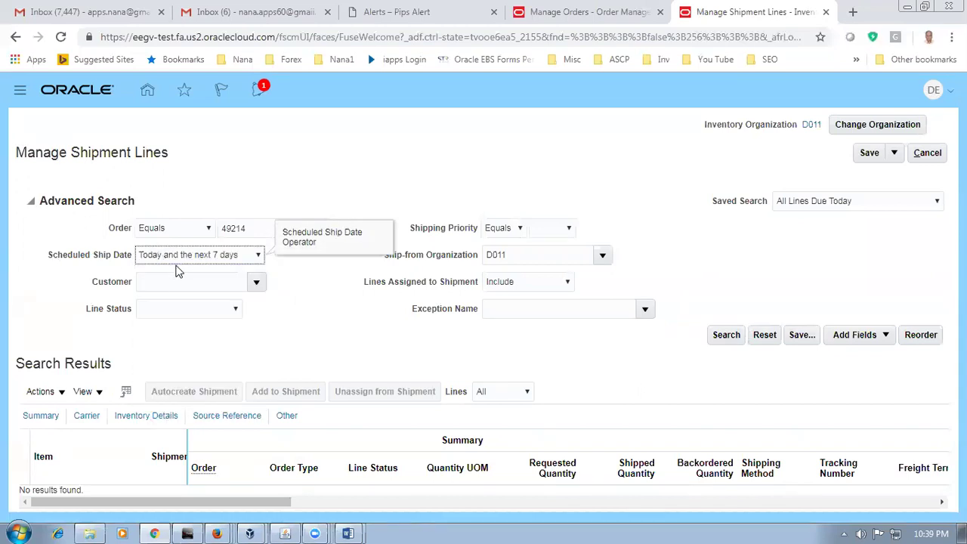
{"action": "left_click", "coordinate": [732, 344]}
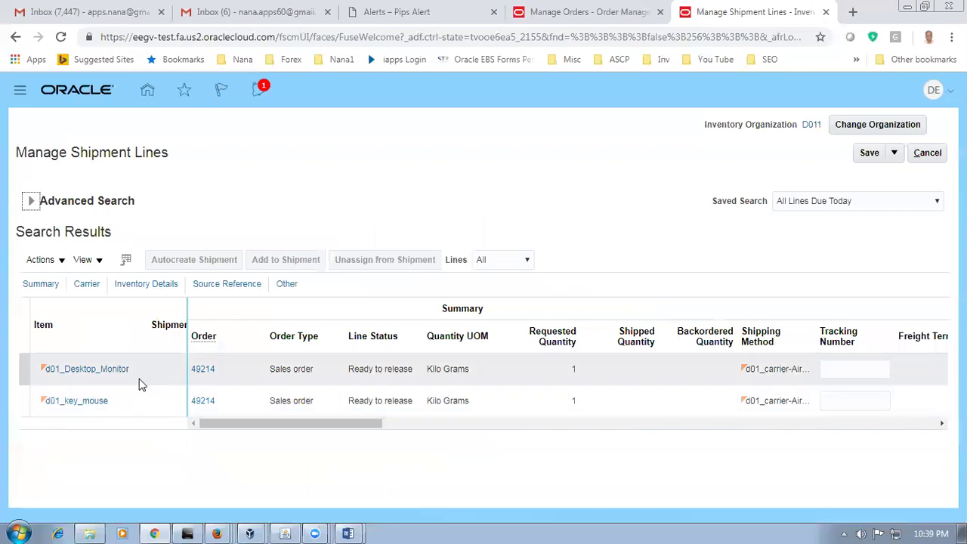
Autocreate shipment 38024 from the d01_Desktop_Monitor line and open it in Edit Shipment.
{"action": "left_click", "coordinate": [22, 370]}
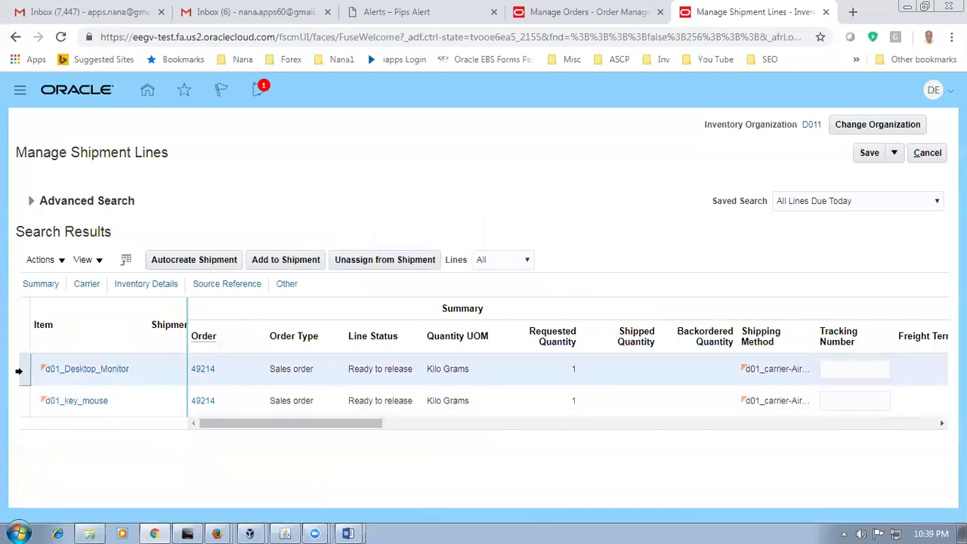
{"action": "left_click", "coordinate": [212, 257]}
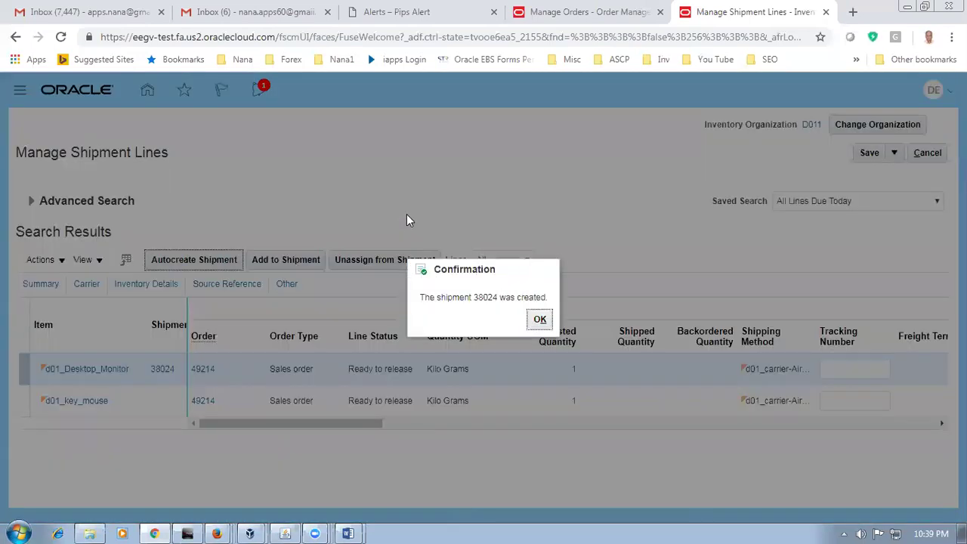
{"action": "left_click", "coordinate": [539, 320]}
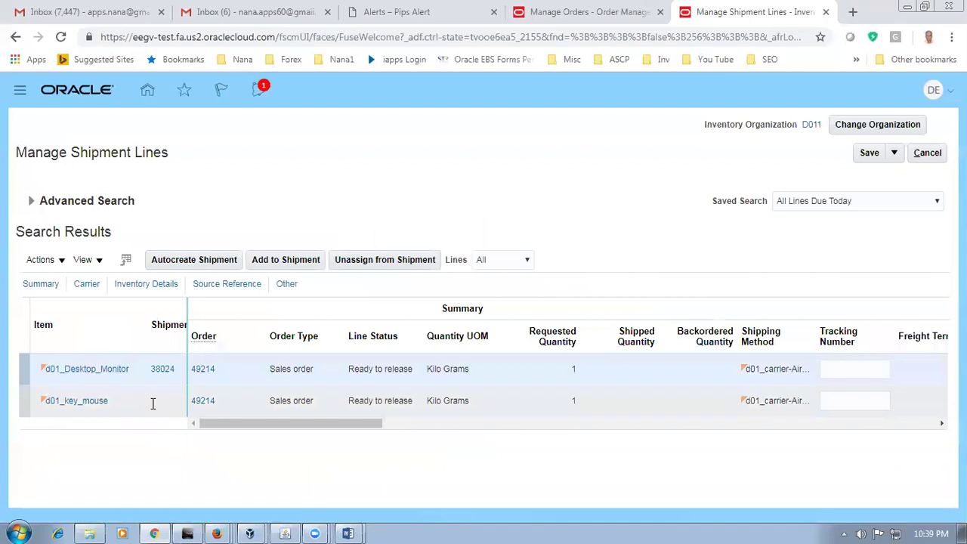
{"action": "left_click", "coordinate": [166, 370]}
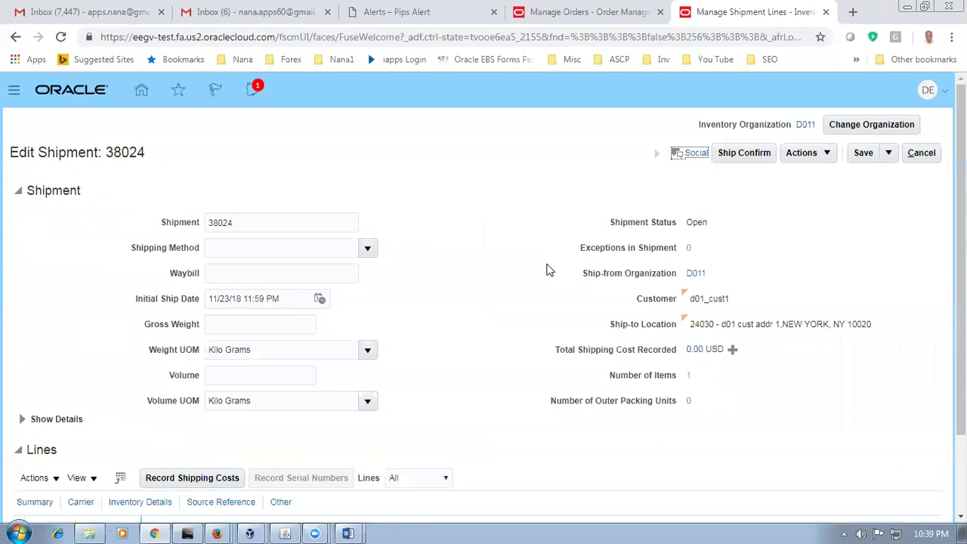
Pick release shipment 38024 so its d01_Desktop_Monitor line becomes Staged.
{"action": "left_click", "coordinate": [804, 154]}
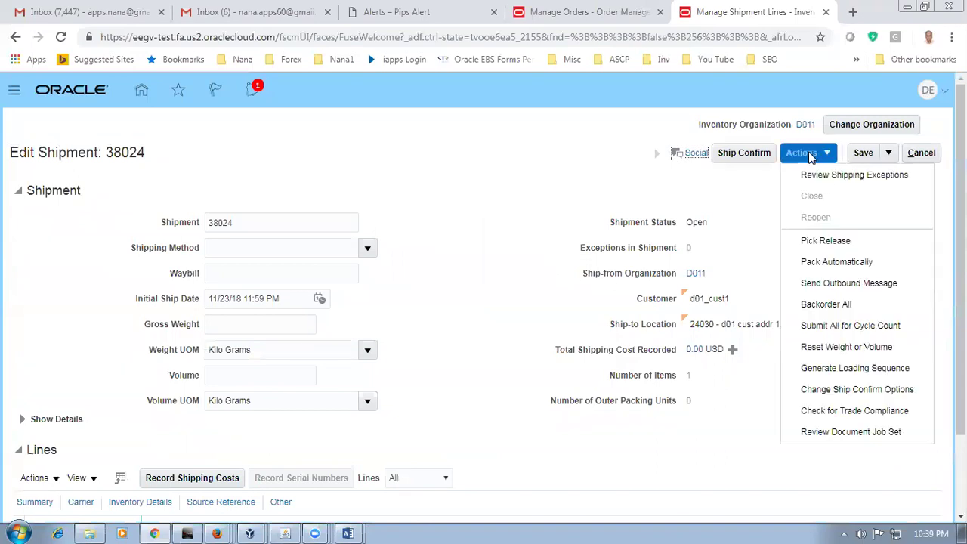
{"action": "left_click", "coordinate": [825, 240]}
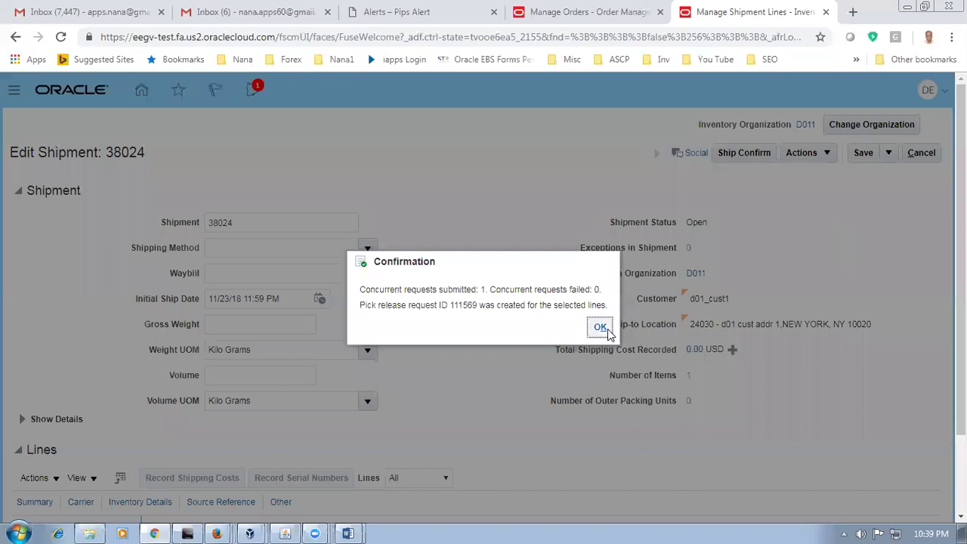
{"action": "left_click", "coordinate": [608, 331]}
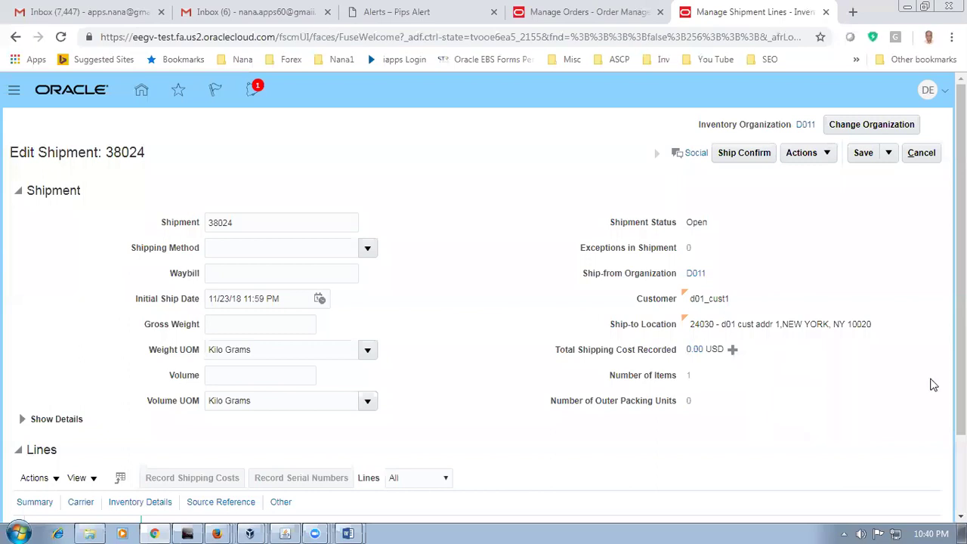
Return to the shipment lines and reopen shipment 38024.
{"action": "left_click", "coordinate": [250, 228]}
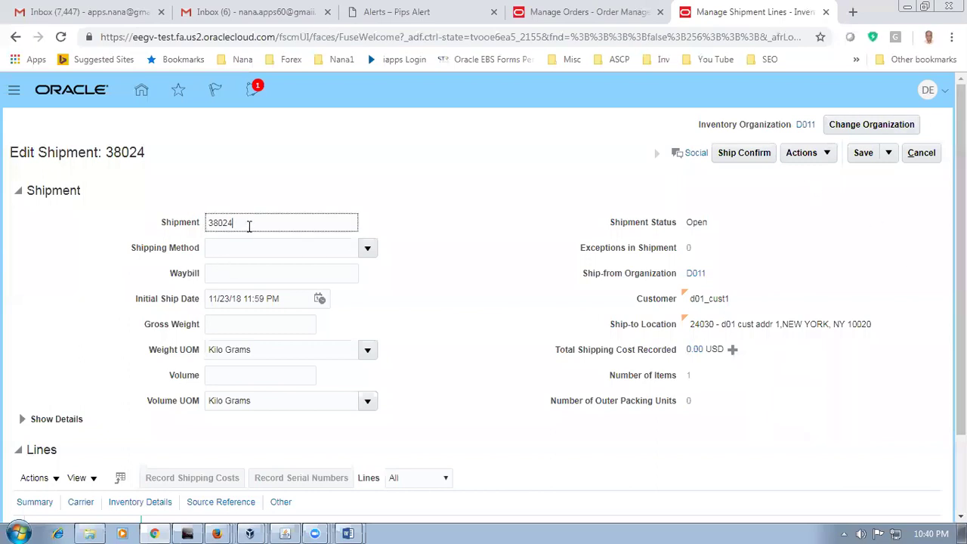
{"action": "left_click", "coordinate": [923, 157]}
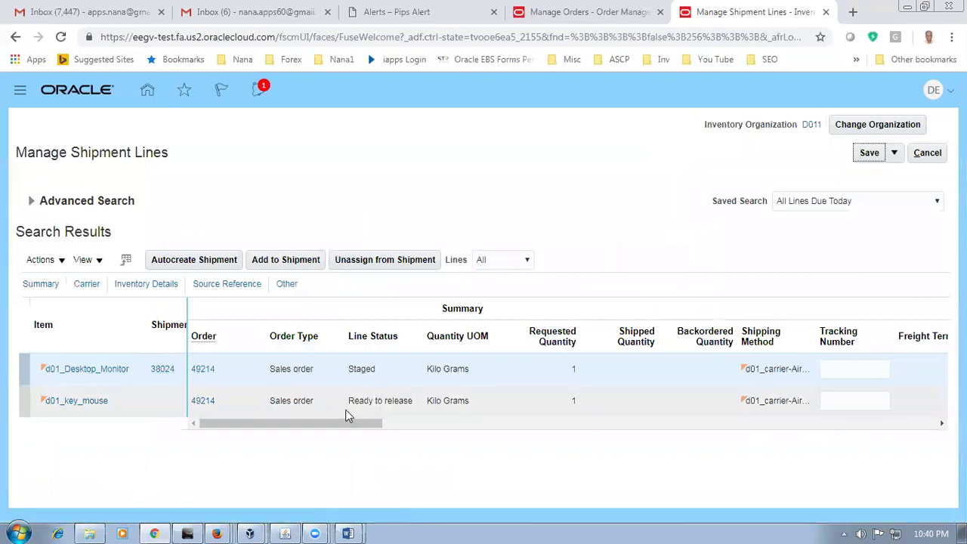
{"action": "left_click", "coordinate": [160, 370]}
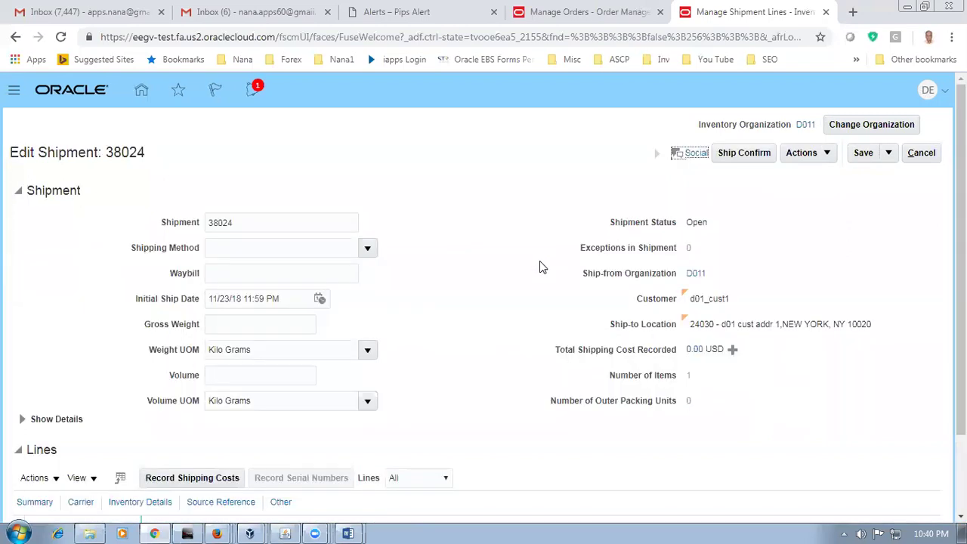
Enter shipped quantity 1 on the monitor line and attempt to ship confirm shipment 38024.
{"action": "scroll", "coordinate": [539, 266], "scroll_direction": "down", "scroll_amount": 2}
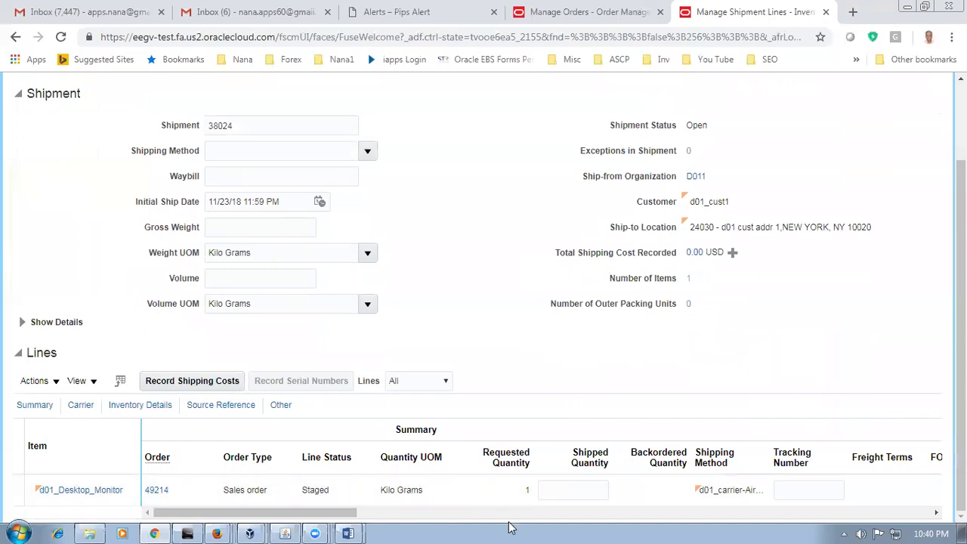
{"action": "left_click", "coordinate": [555, 491]}
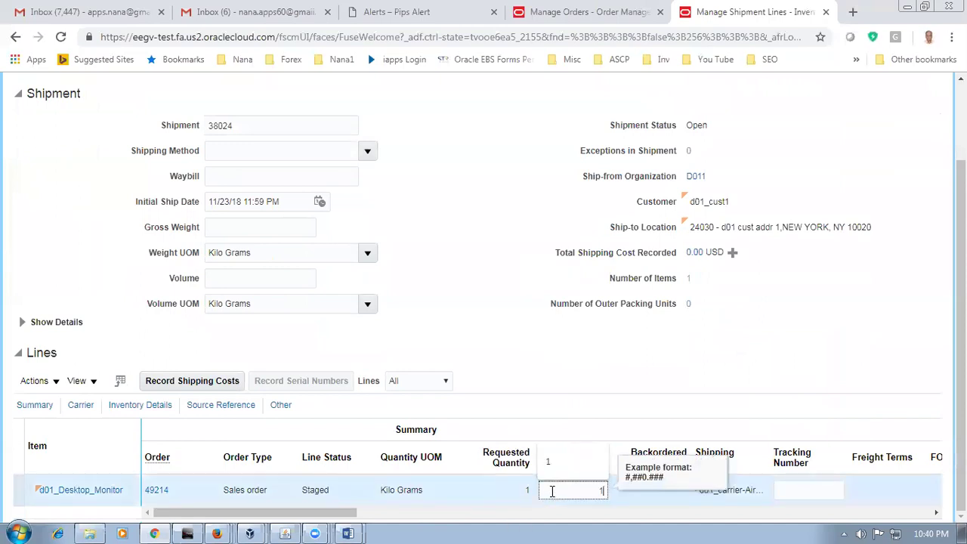
{"action": "left_click", "coordinate": [579, 431]}
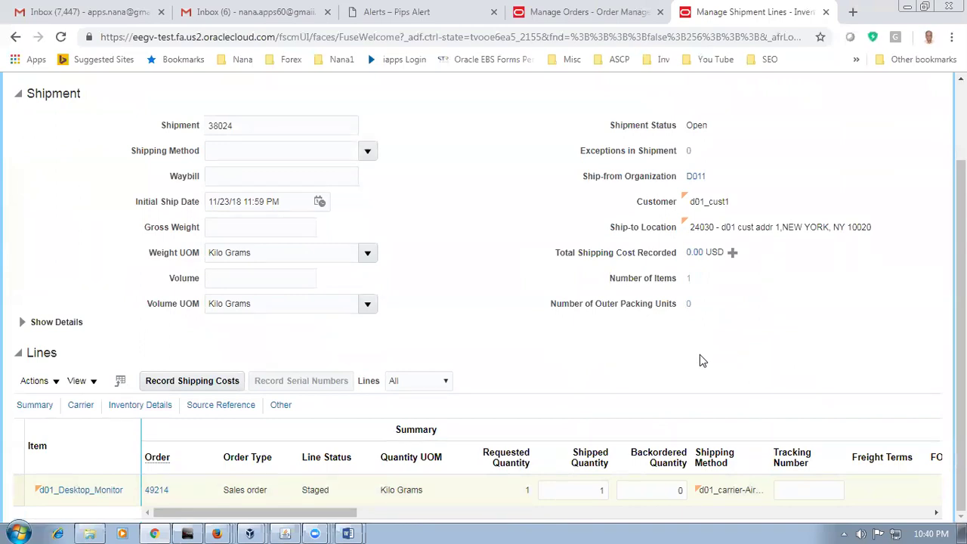
{"action": "scroll", "coordinate": [700, 354], "scroll_direction": "up", "scroll_amount": 2}
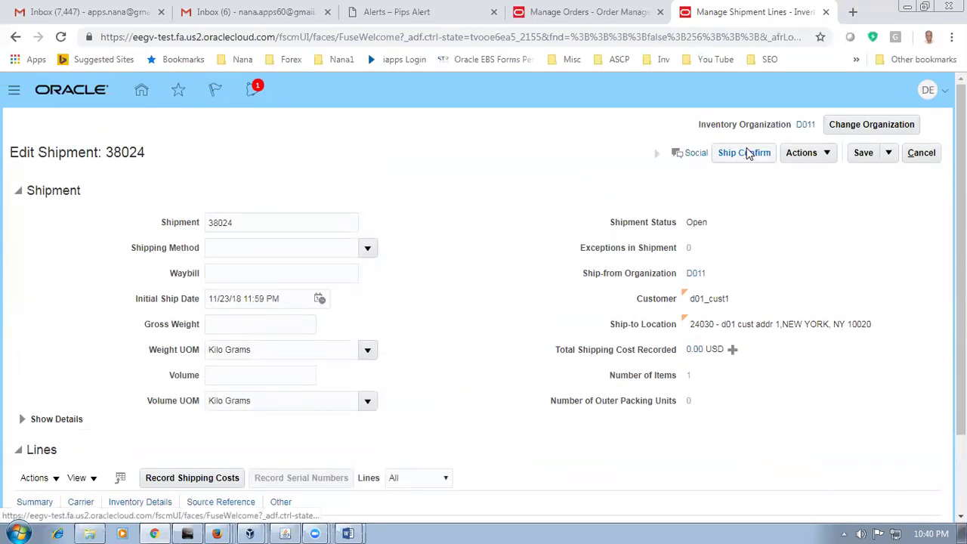
{"action": "left_click", "coordinate": [745, 153]}
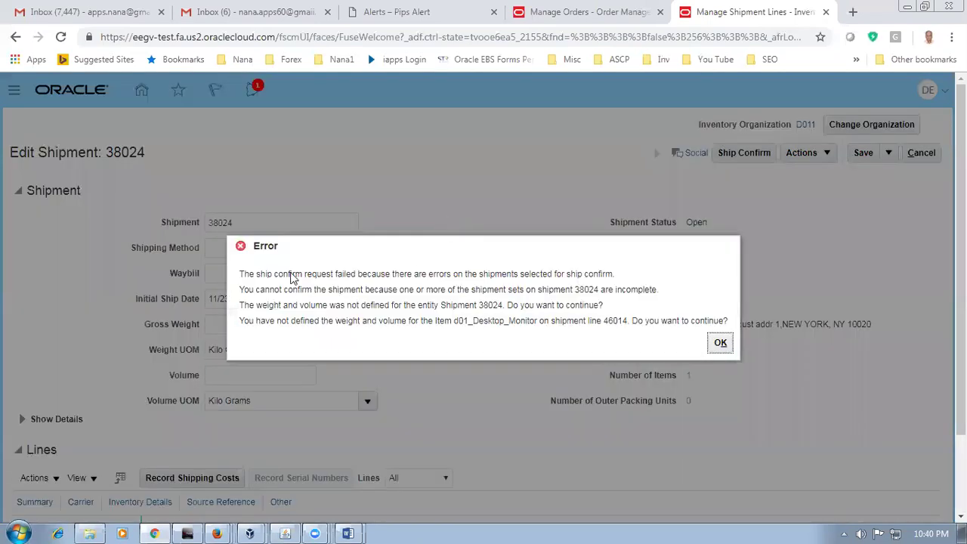
Read the missing weight/volume and incomplete shipment set errors, then dismiss the Error dialog.
{"action": "left_click_drag", "start_coordinate": [259, 273], "coordinate": [496, 330]}
{"action": "left_click", "coordinate": [486, 355]}
{"action": "left_click_drag", "start_coordinate": [492, 276], "coordinate": [614, 272]}
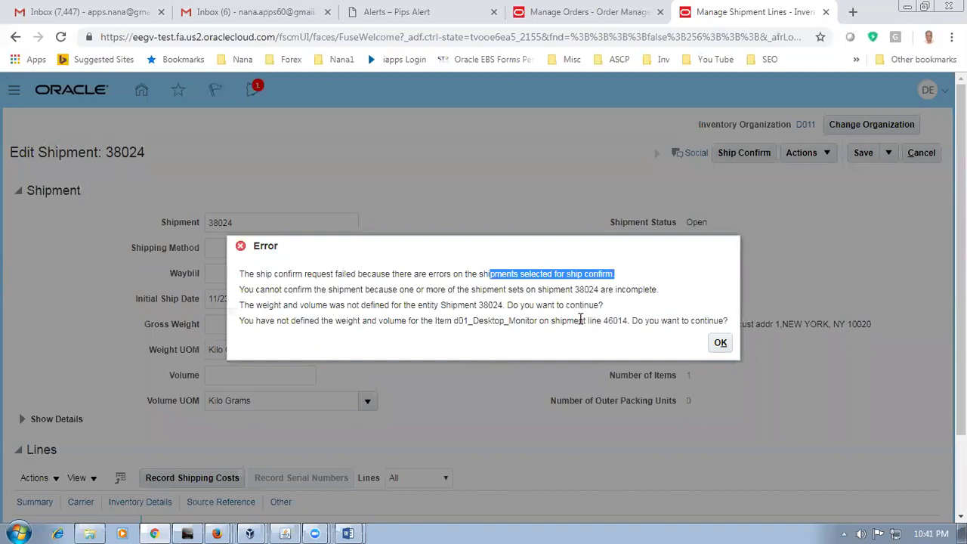
{"action": "left_click_drag", "start_coordinate": [267, 277], "coordinate": [300, 305]}
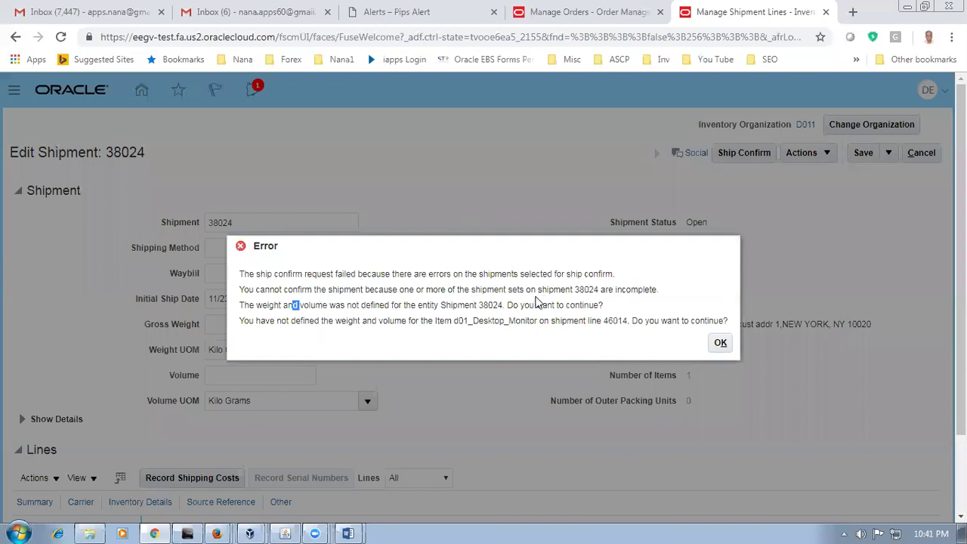
{"action": "left_click_drag", "start_coordinate": [481, 290], "coordinate": [659, 291]}
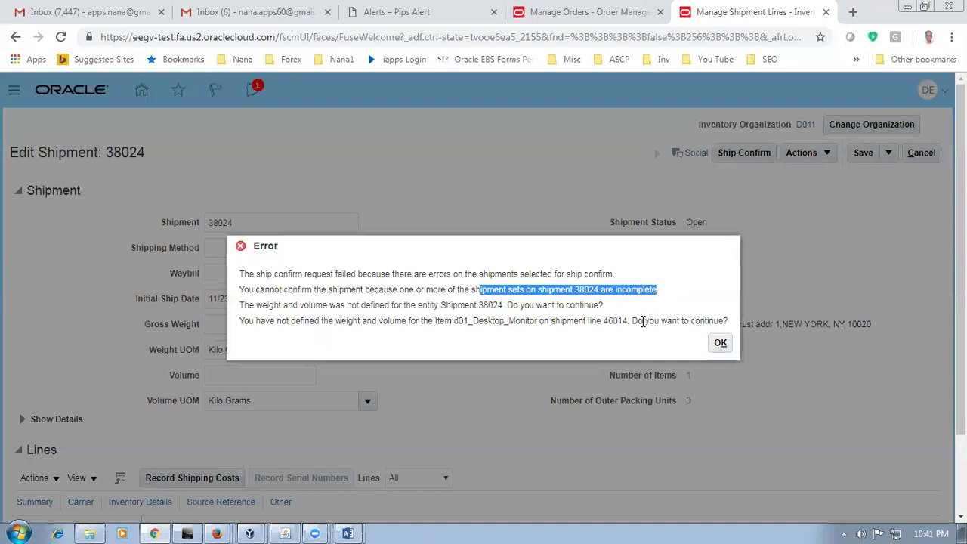
{"action": "left_click", "coordinate": [720, 342]}
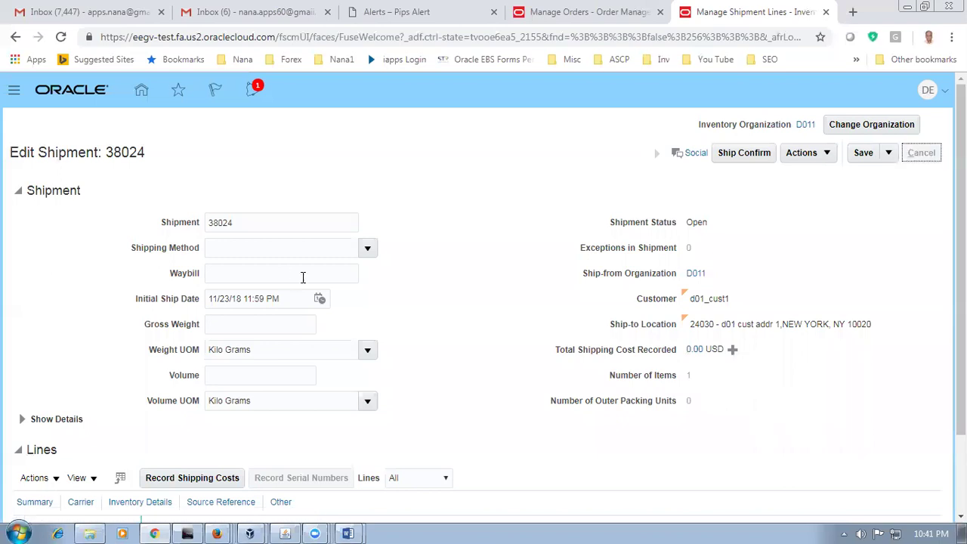
Add the d01_key_mouse line to shipment 38024, found by searching 38024, and edit that shipment.
{"action": "left_click", "coordinate": [24, 406]}
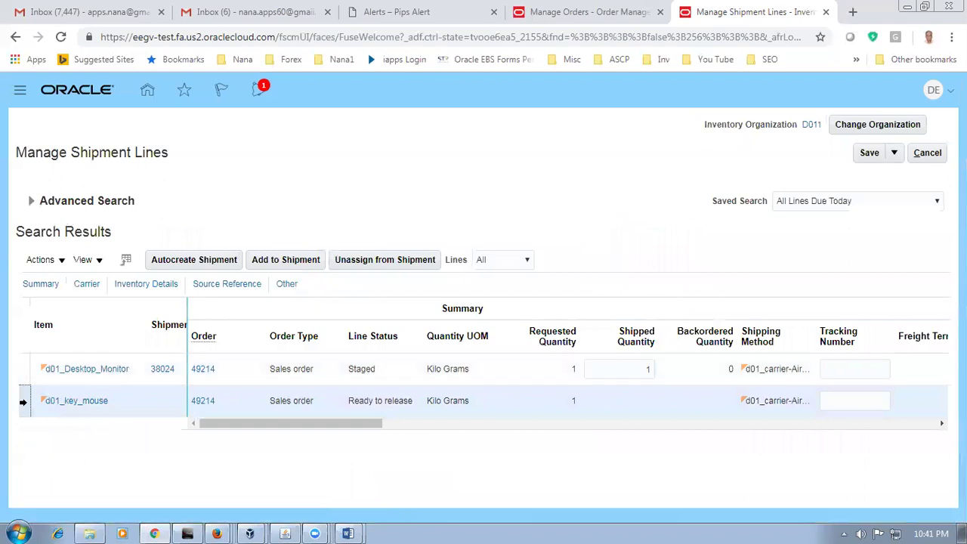
{"action": "left_click", "coordinate": [301, 261]}
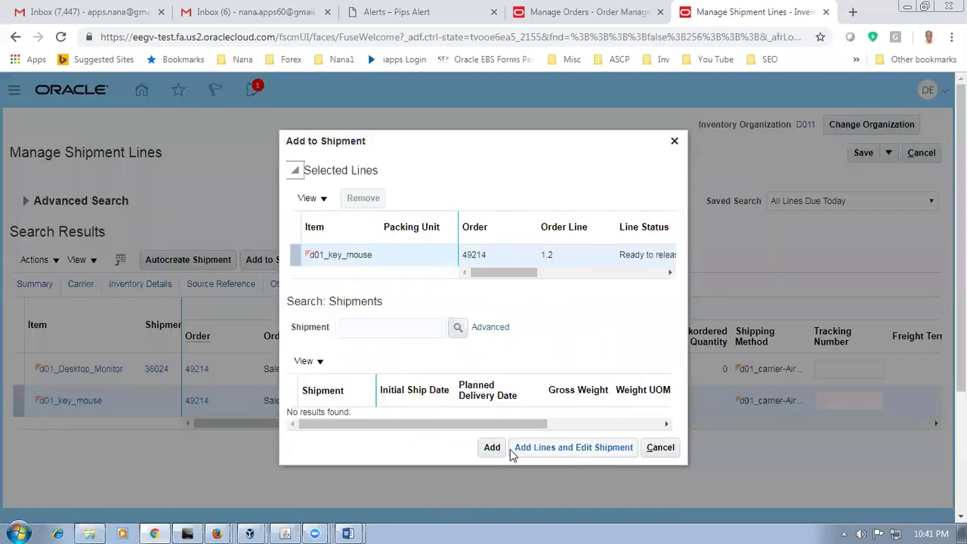
{"action": "left_click", "coordinate": [559, 449]}
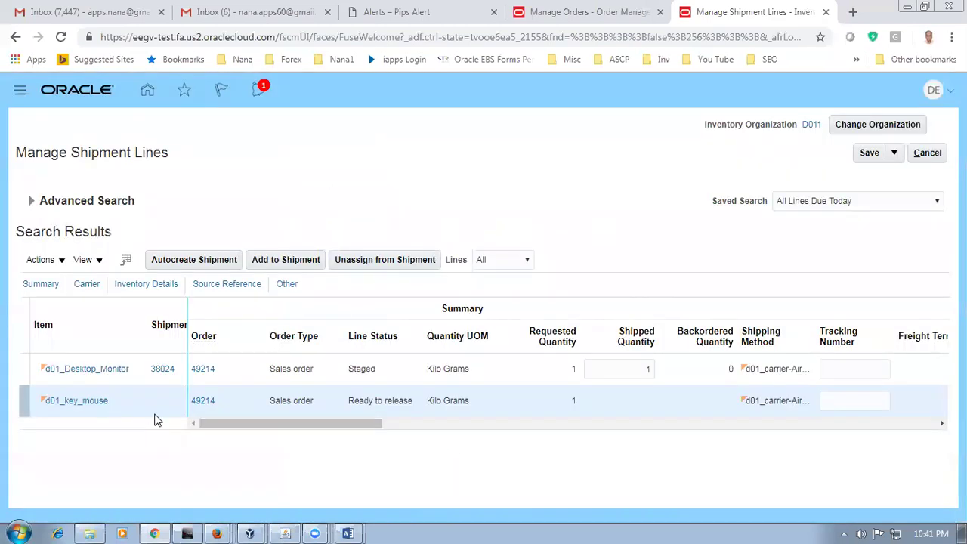
{"action": "left_click", "coordinate": [19, 400]}
{"action": "left_click", "coordinate": [287, 259]}
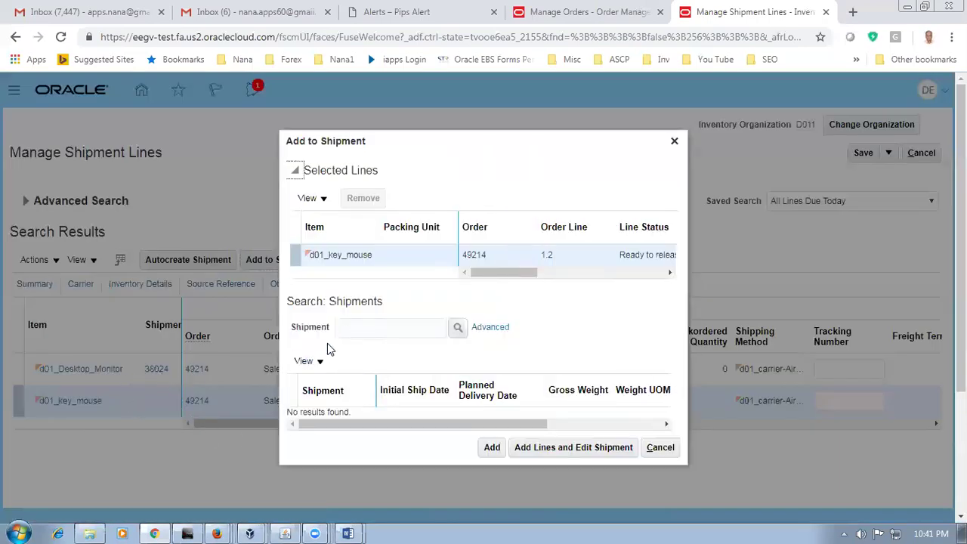
{"action": "left_click", "coordinate": [353, 330]}
{"action": "type", "text": "38024"}
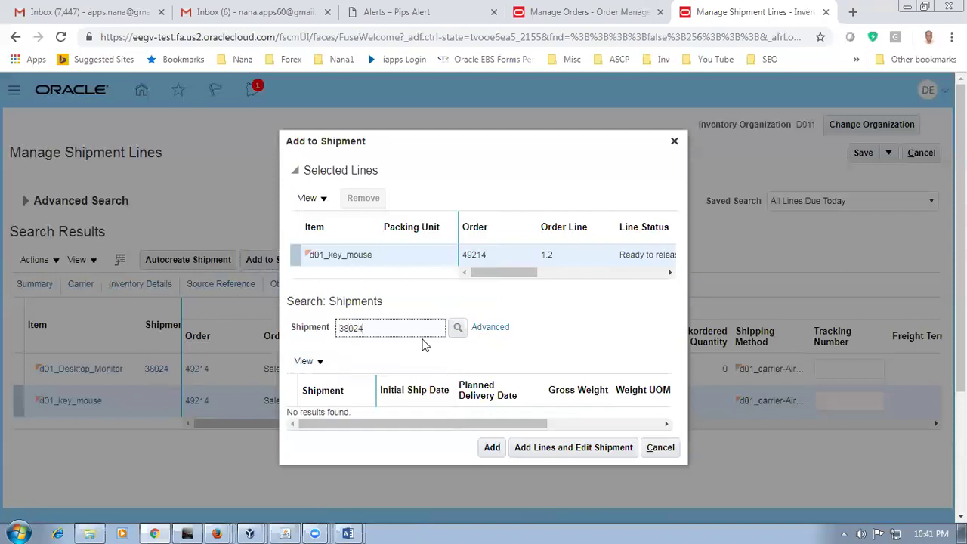
{"action": "left_click", "coordinate": [457, 327]}
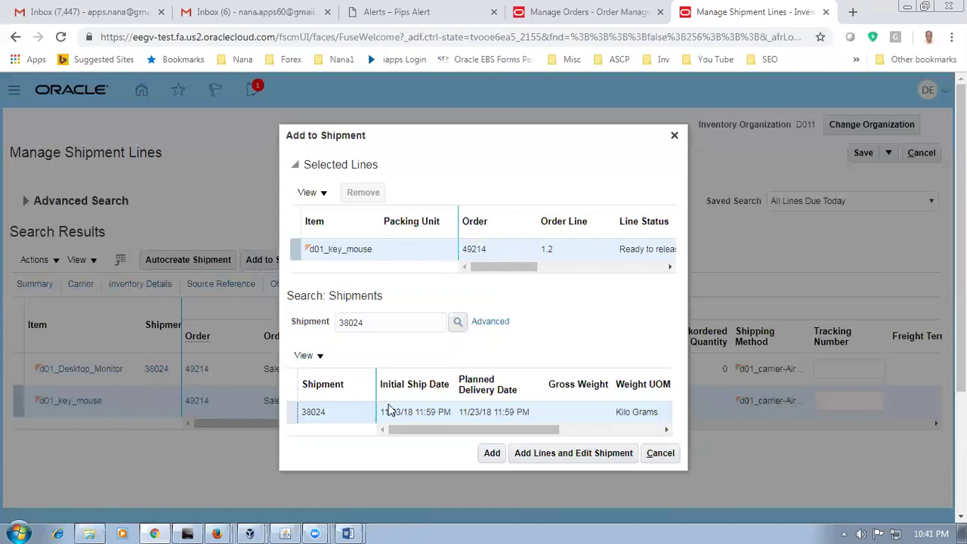
{"action": "left_click", "coordinate": [611, 455]}
{"action": "left_click", "coordinate": [560, 457]}
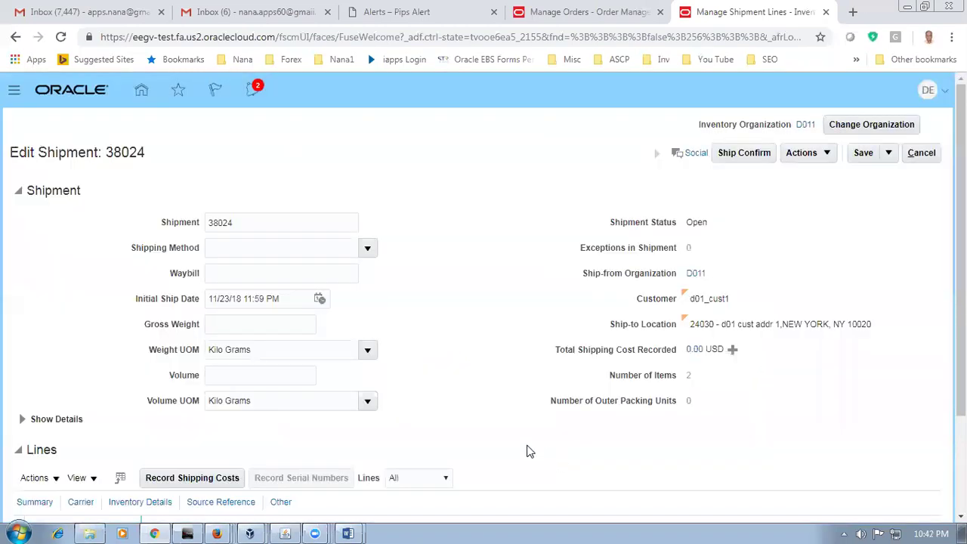
{"action": "scroll", "coordinate": [508, 429], "scroll_direction": "down", "scroll_amount": 3}
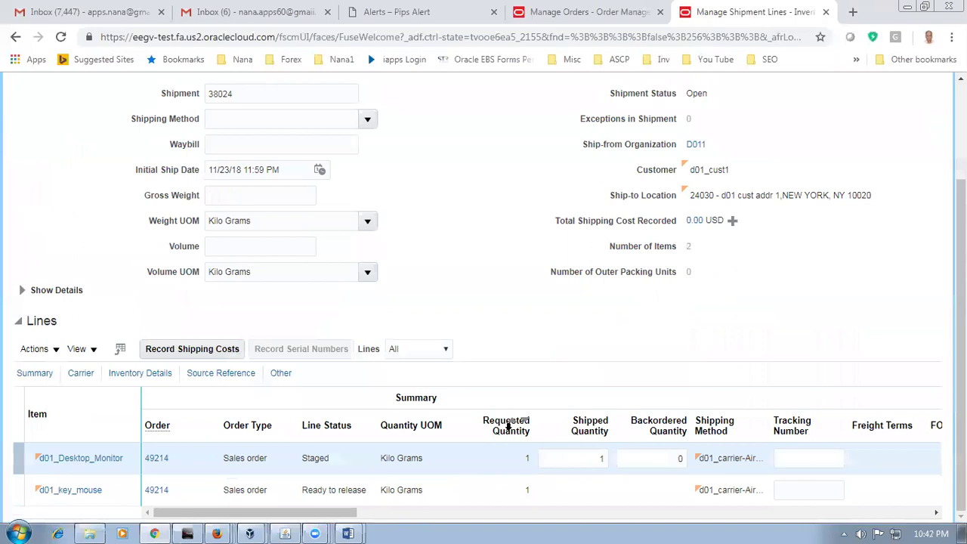
Reopen shipment 38024 and pick release its lines (request 111573), returning to Manage Shipment Lines.
{"action": "scroll", "coordinate": [803, 267], "scroll_direction": "up", "scroll_amount": 3}
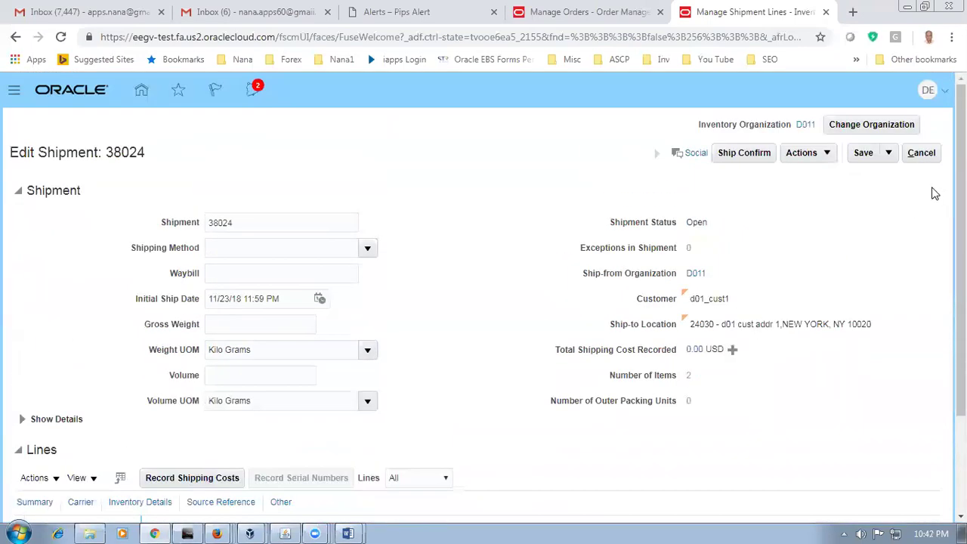
{"action": "left_click", "coordinate": [922, 153]}
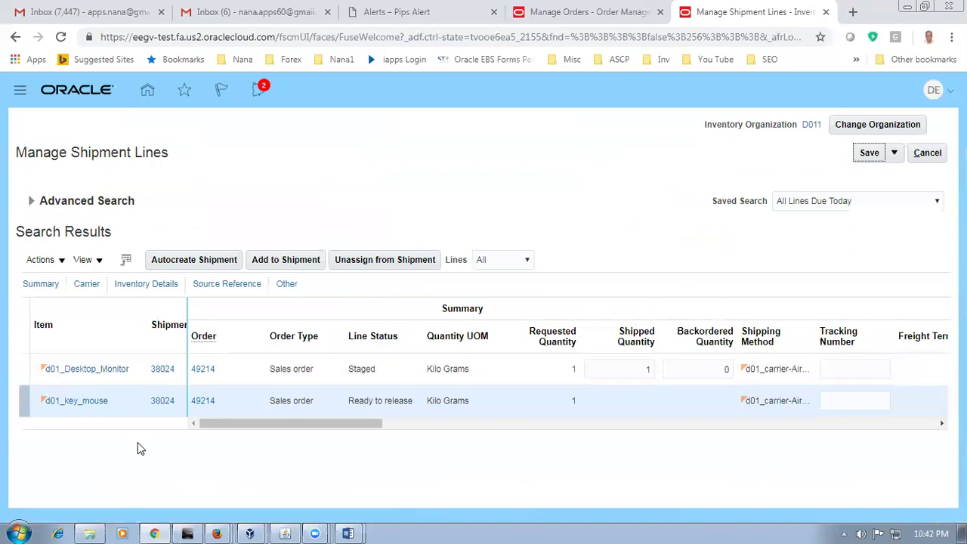
{"action": "left_click", "coordinate": [160, 404]}
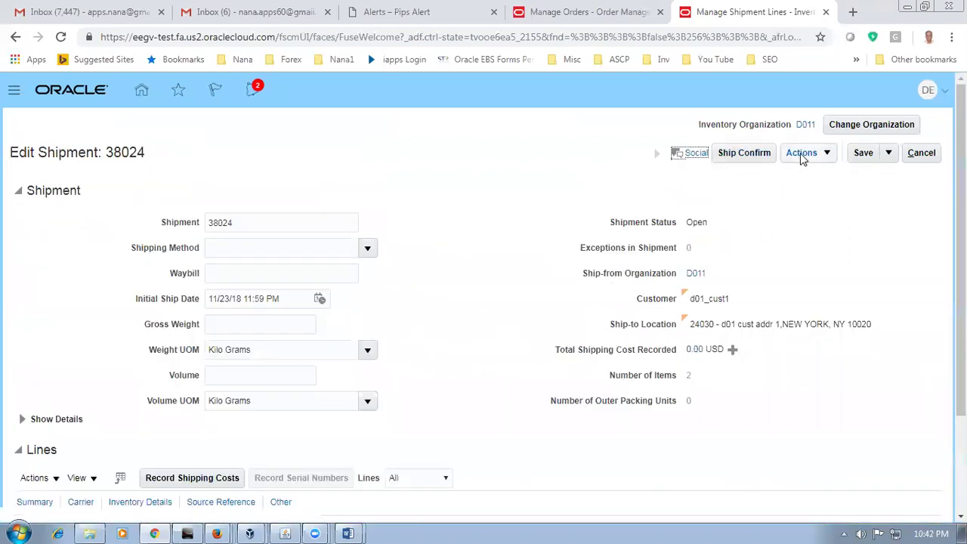
{"action": "left_click", "coordinate": [801, 153]}
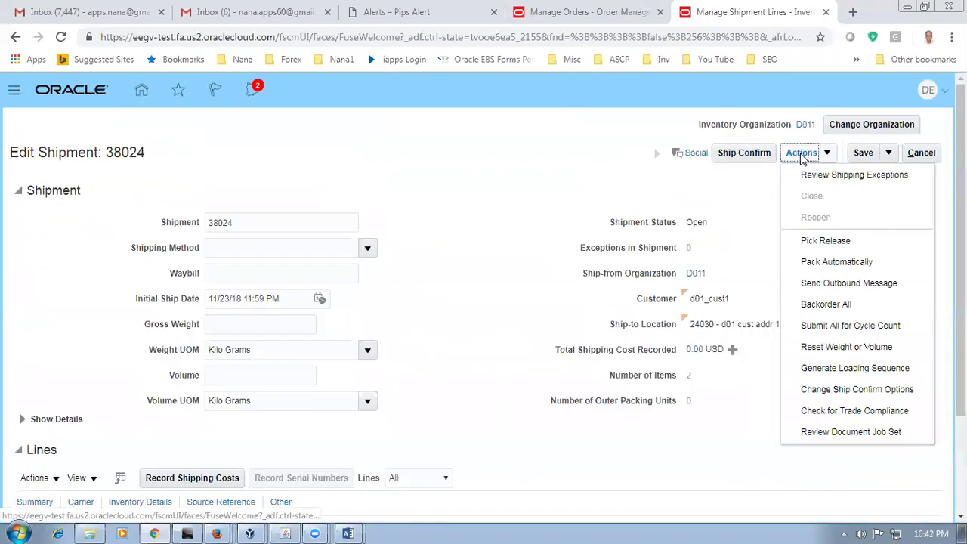
{"action": "left_click", "coordinate": [825, 241]}
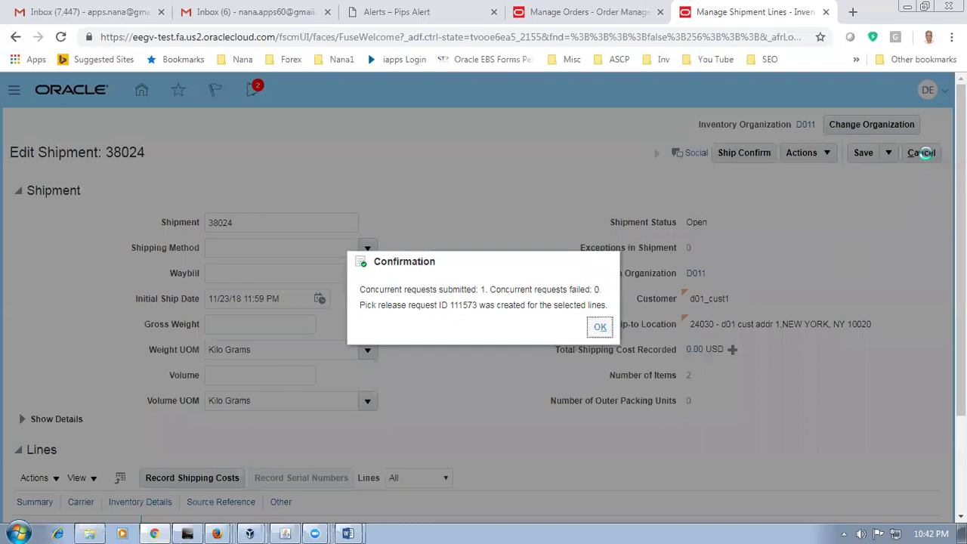
{"action": "left_click", "coordinate": [923, 152]}
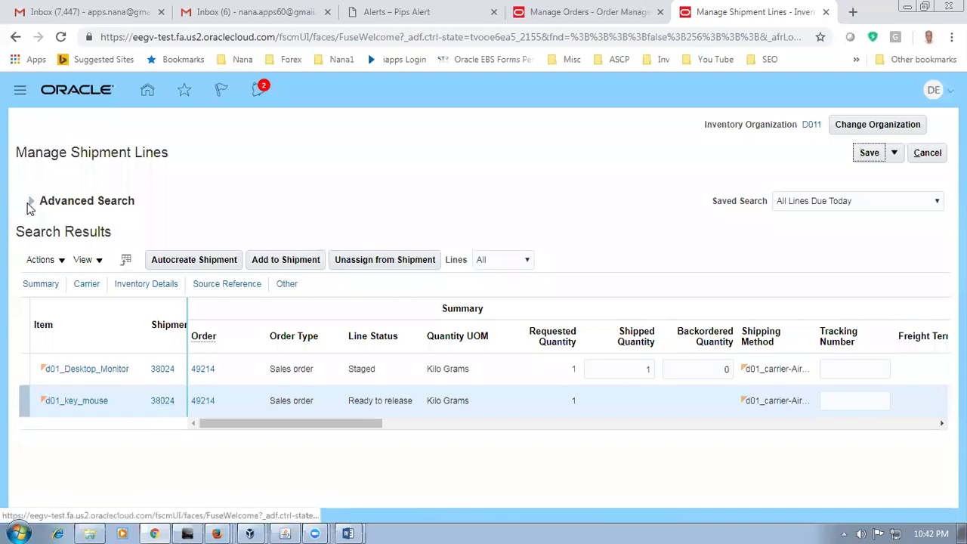
Search shipment lines for order 49214 with Advanced Search and open shipment 38024.
{"action": "left_click", "coordinate": [31, 200]}
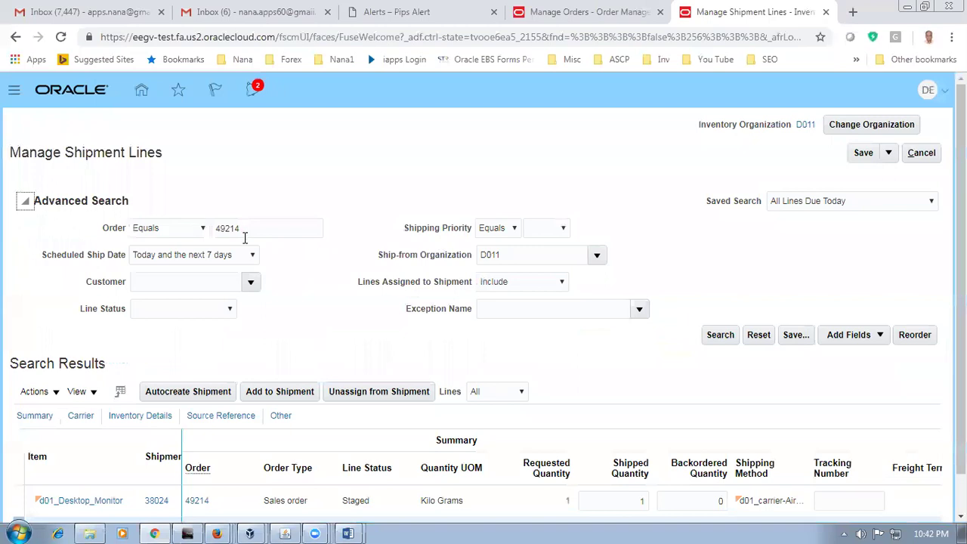
{"action": "left_click", "coordinate": [727, 339]}
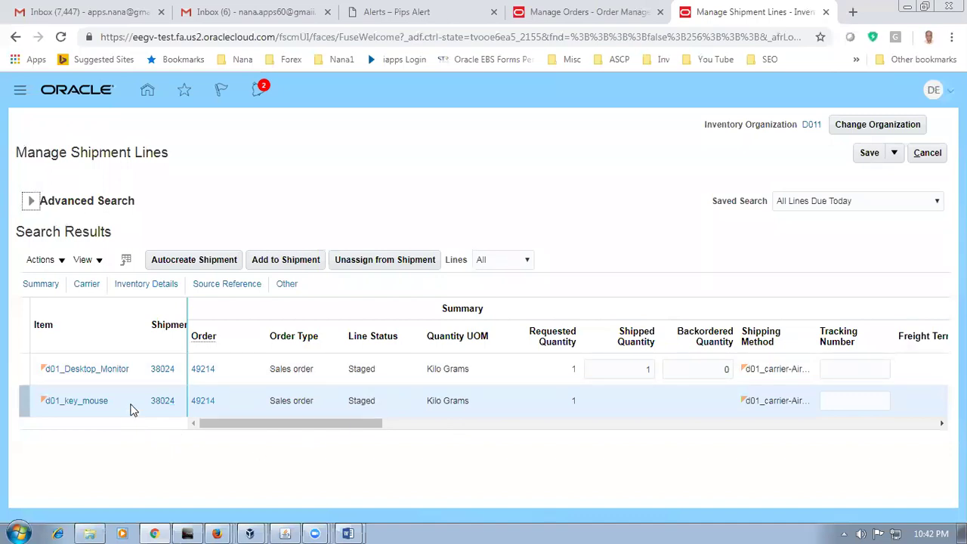
{"action": "left_click", "coordinate": [162, 369]}
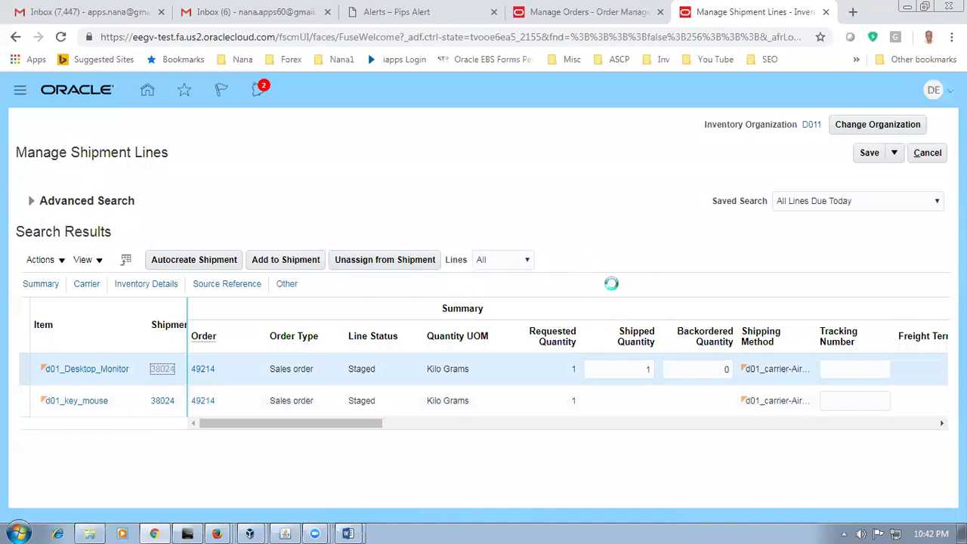
Enter shipped quantity 1 on the d01_key_mouse line and save.
{"action": "scroll", "coordinate": [611, 304], "scroll_direction": "down", "scroll_amount": 3}
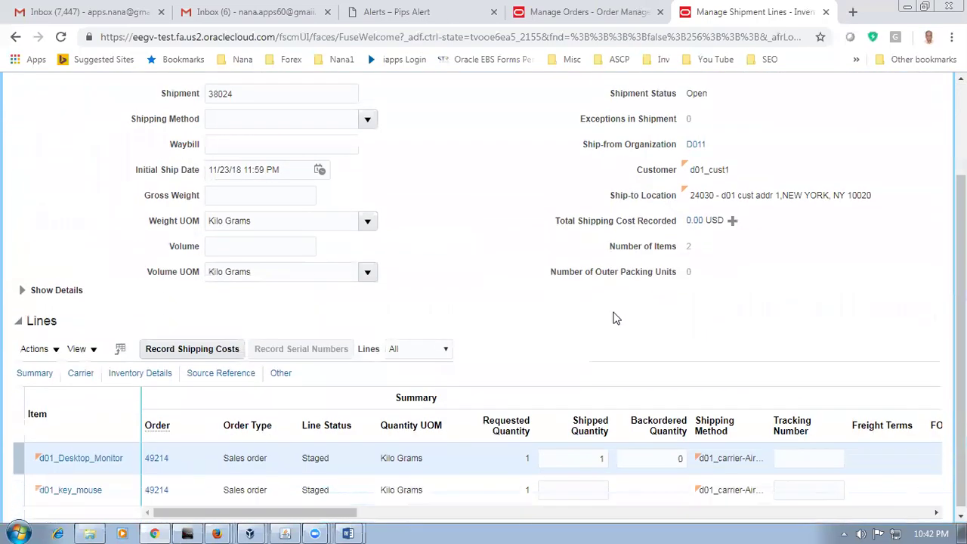
{"action": "left_click", "coordinate": [574, 491]}
{"action": "type", "text": "1"}
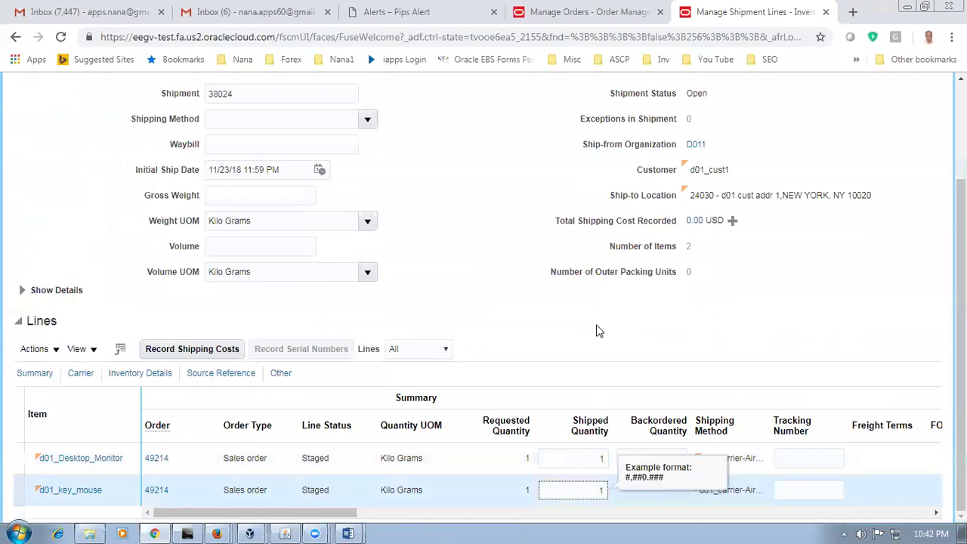
{"action": "left_click", "coordinate": [597, 331]}
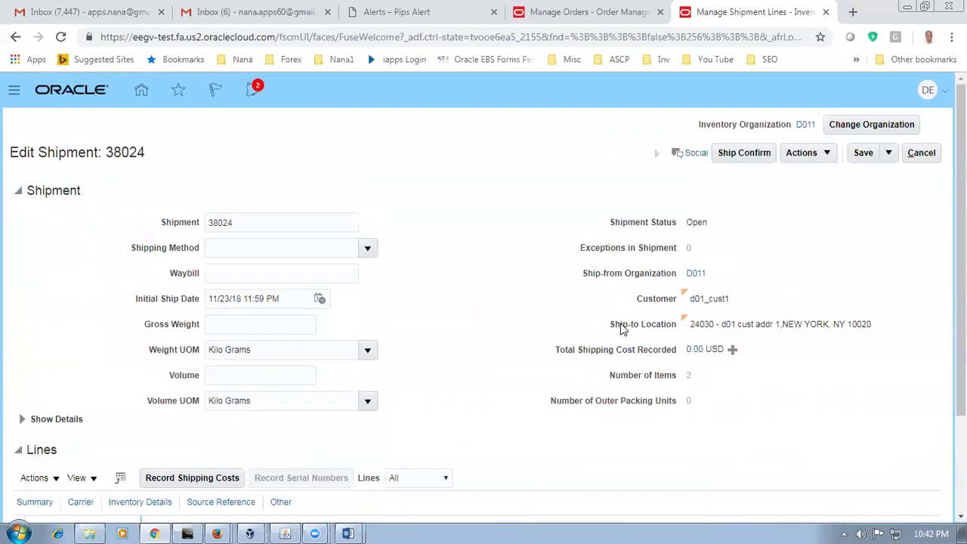
Ship confirm shipment 38024, accepting the missing weight and volume warnings.
{"action": "left_click", "coordinate": [748, 154]}
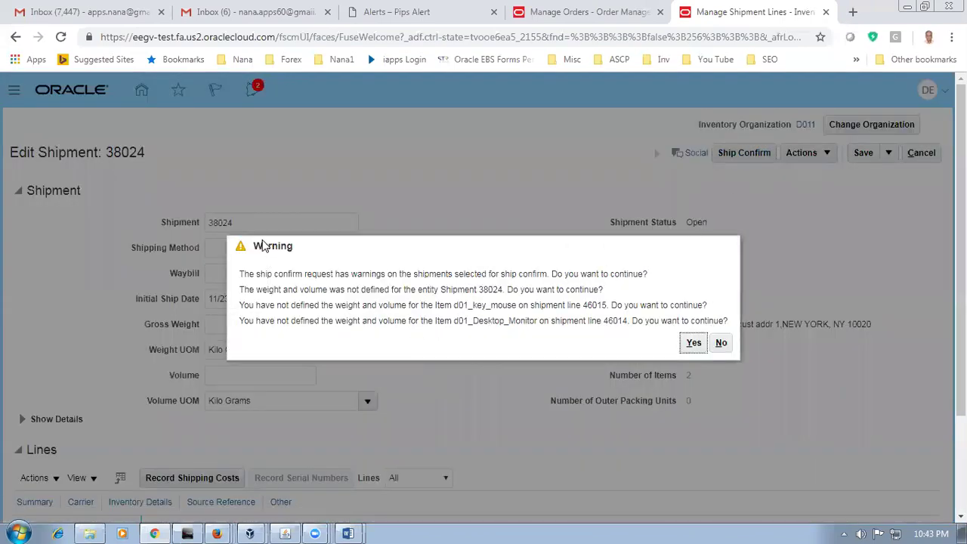
{"action": "left_click", "coordinate": [298, 278]}
{"action": "left_click_drag", "start_coordinate": [308, 305], "coordinate": [485, 321]}
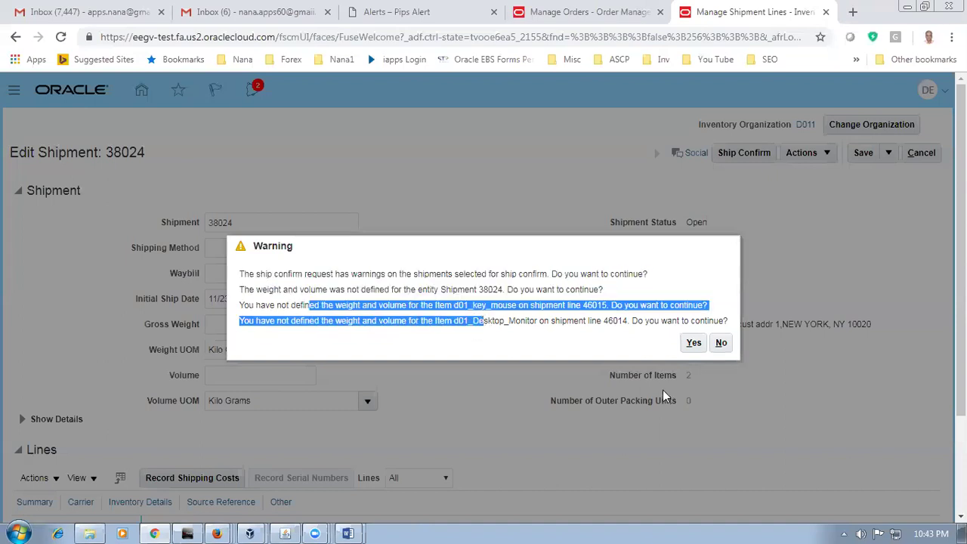
{"action": "left_click", "coordinate": [700, 350]}
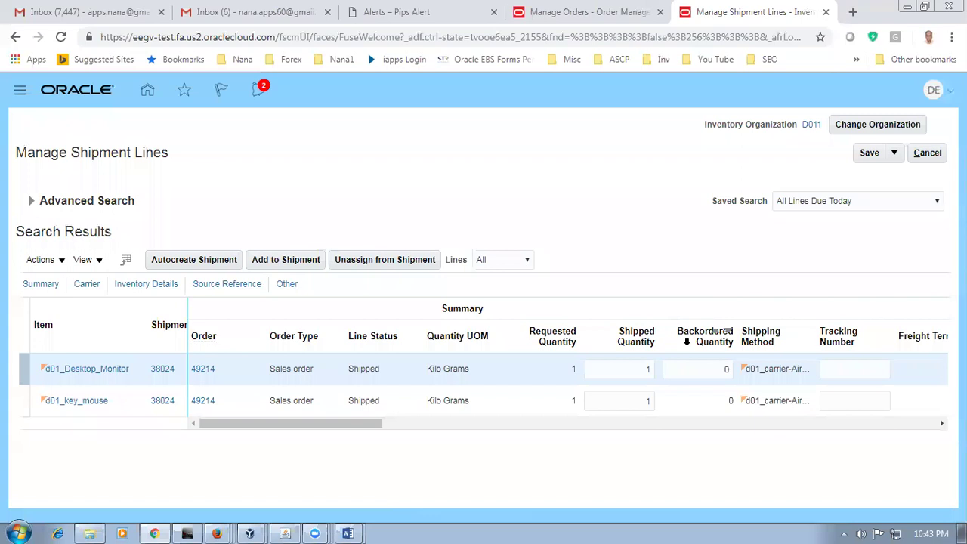
Refresh order 49214 repeatedly and confirm its three fulfillment lines still read Awaiting Shipping.
{"action": "left_click", "coordinate": [595, 13]}
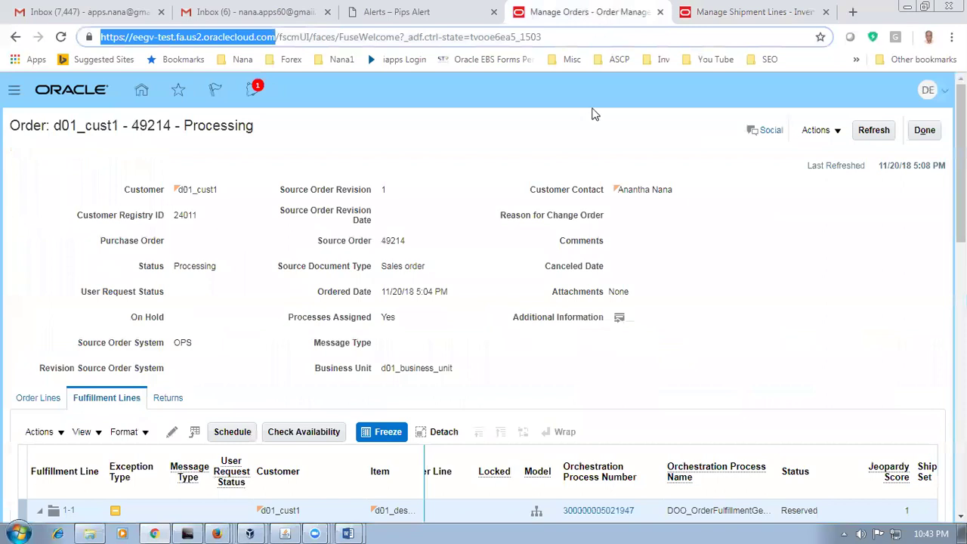
{"action": "scroll", "coordinate": [887, 261], "scroll_direction": "down", "scroll_amount": 3}
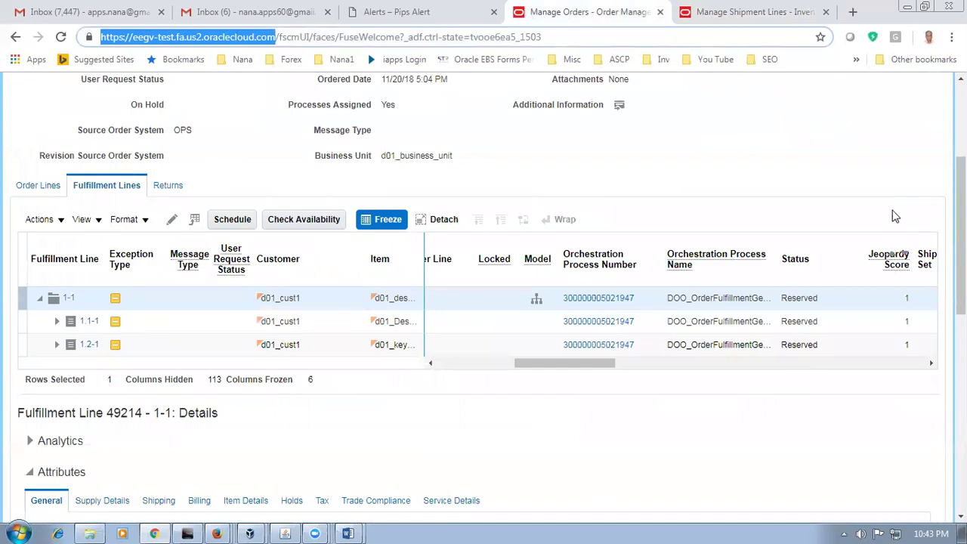
{"action": "scroll", "coordinate": [896, 212], "scroll_direction": "up", "scroll_amount": 3}
{"action": "left_click", "coordinate": [874, 130]}
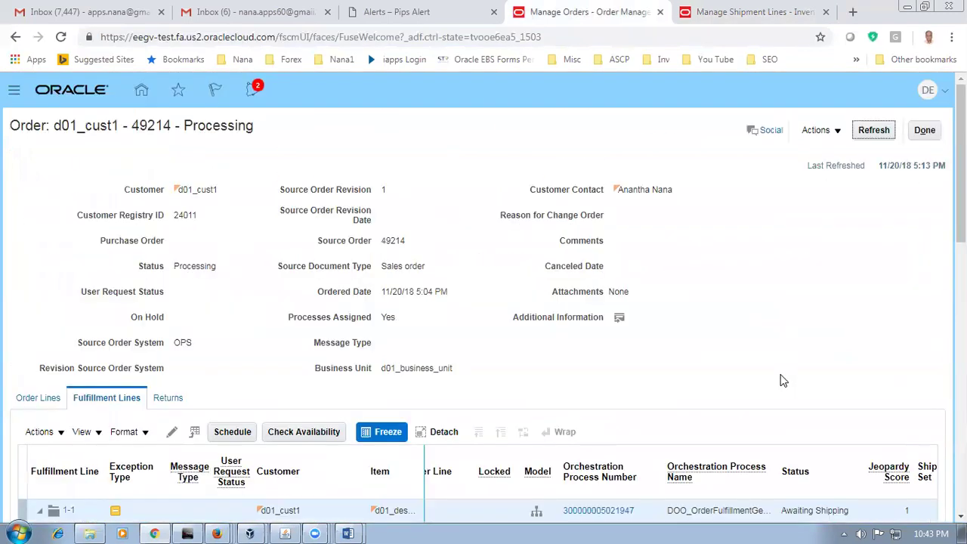
{"action": "scroll", "coordinate": [780, 382], "scroll_direction": "down", "scroll_amount": 3}
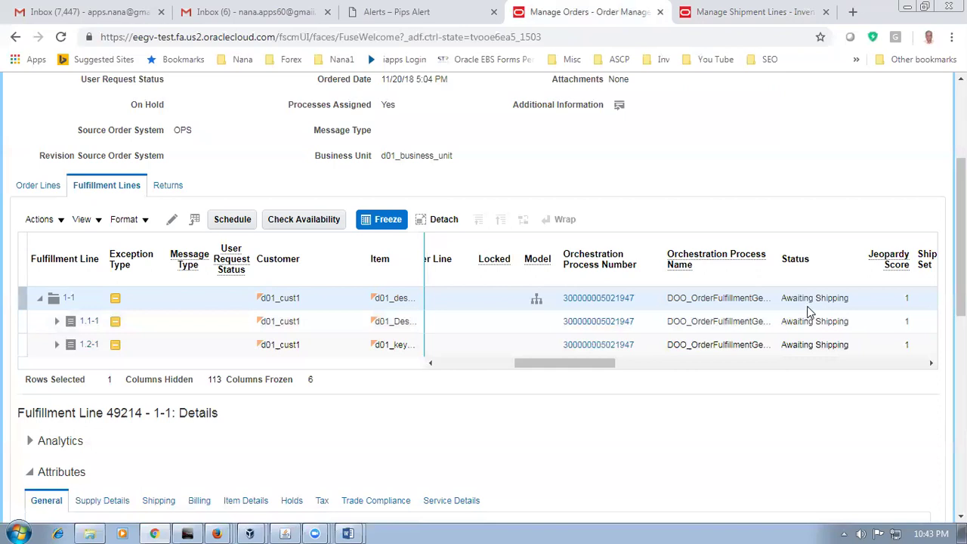
{"action": "scroll", "coordinate": [790, 219], "scroll_direction": "up", "scroll_amount": 3}
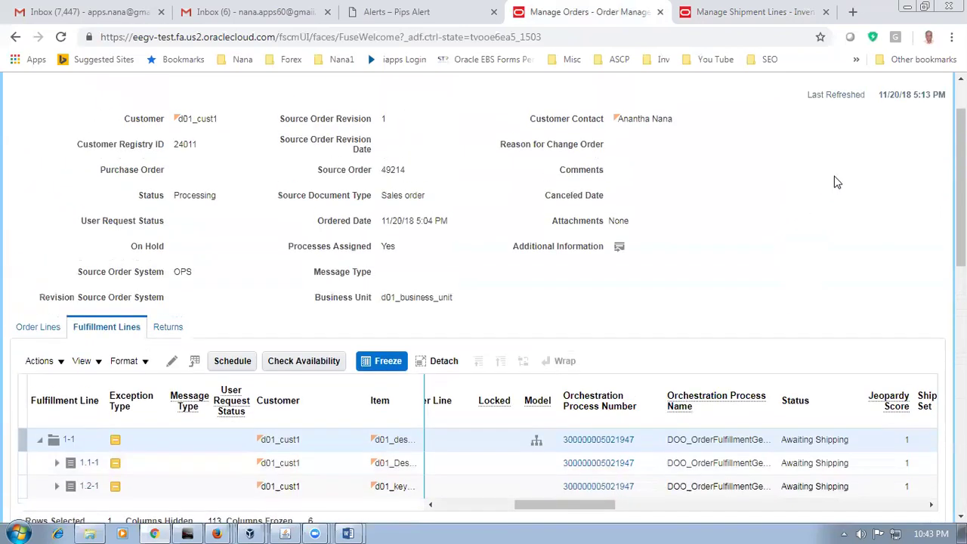
{"action": "left_click", "coordinate": [875, 135]}
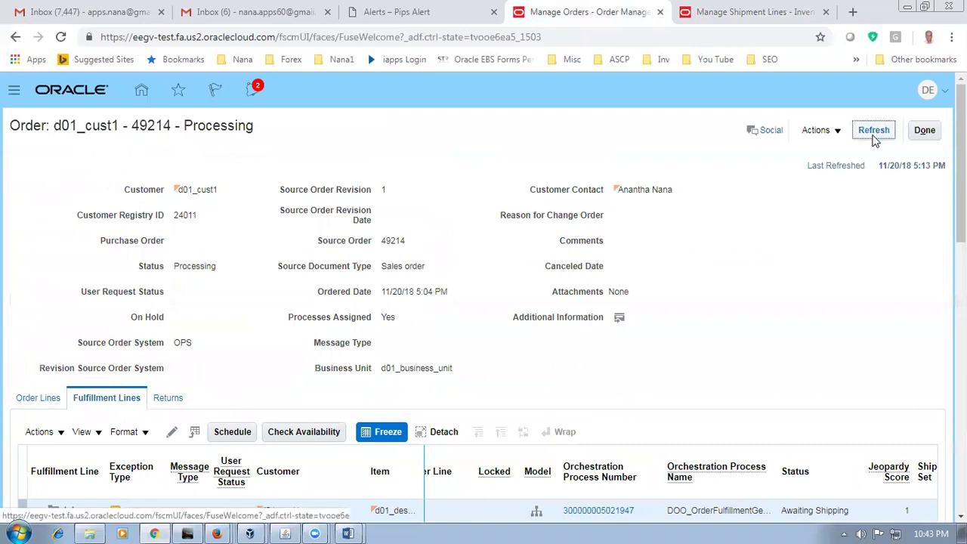
{"action": "scroll", "coordinate": [791, 288], "scroll_direction": "down", "scroll_amount": 3}
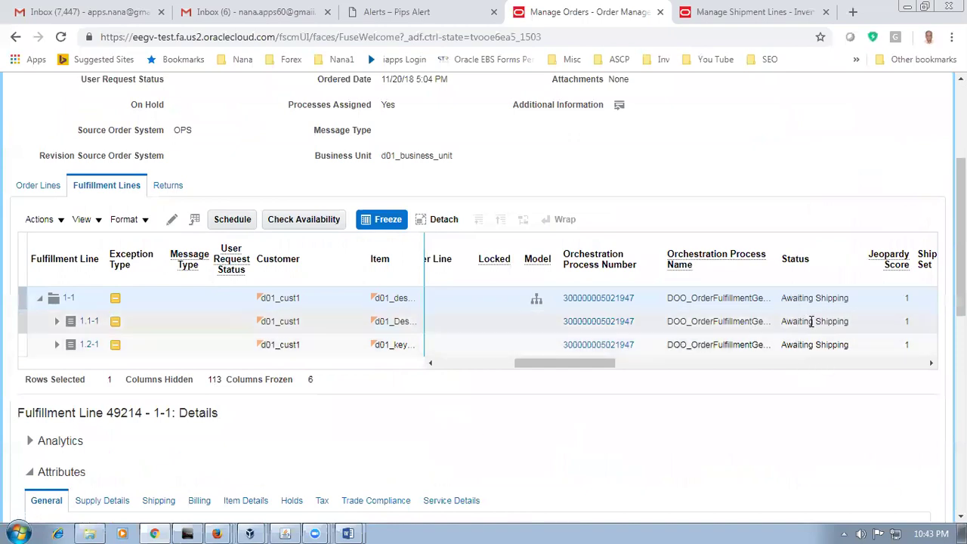
{"action": "scroll", "coordinate": [816, 177], "scroll_direction": "up", "scroll_amount": 3}
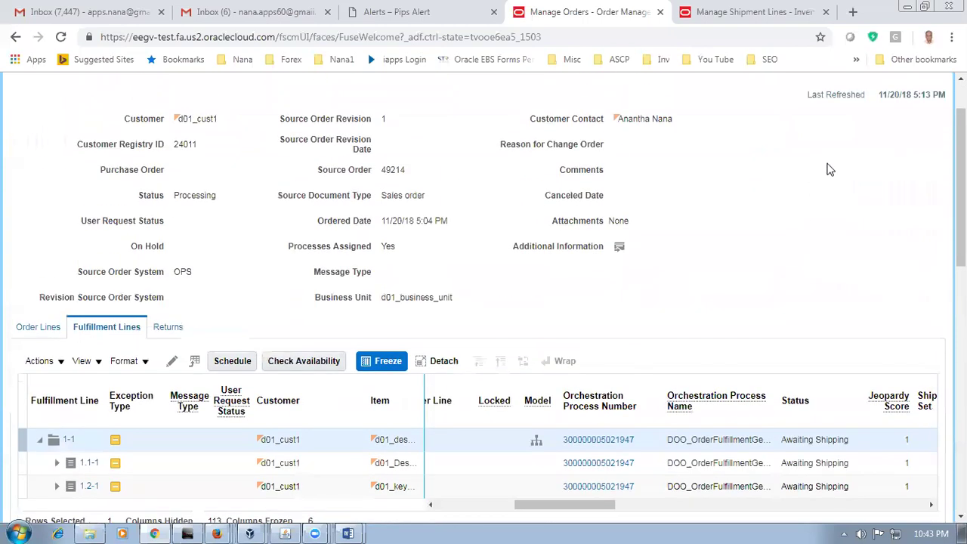
{"action": "left_click", "coordinate": [869, 133]}
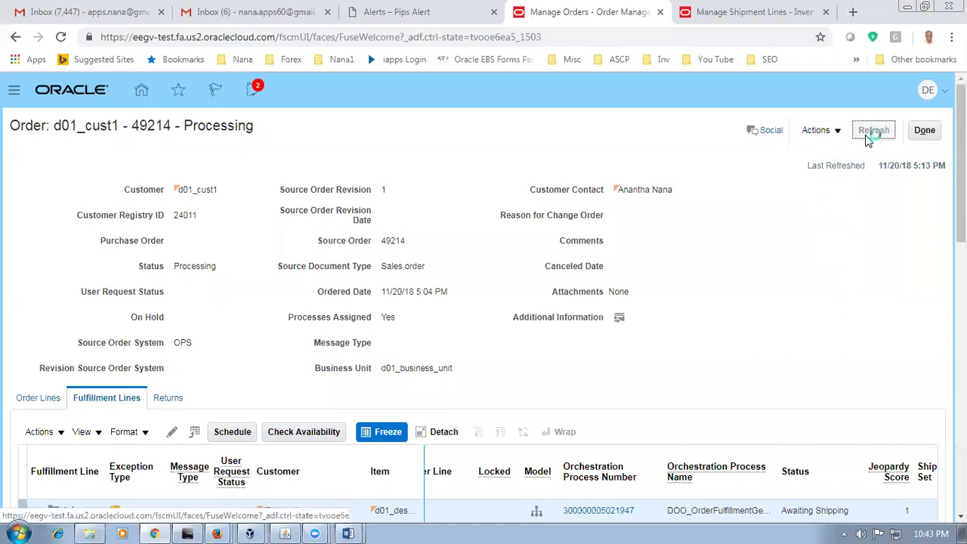
{"action": "left_click", "coordinate": [867, 141]}
{"action": "scroll", "coordinate": [804, 264], "scroll_direction": "down", "scroll_amount": 2}
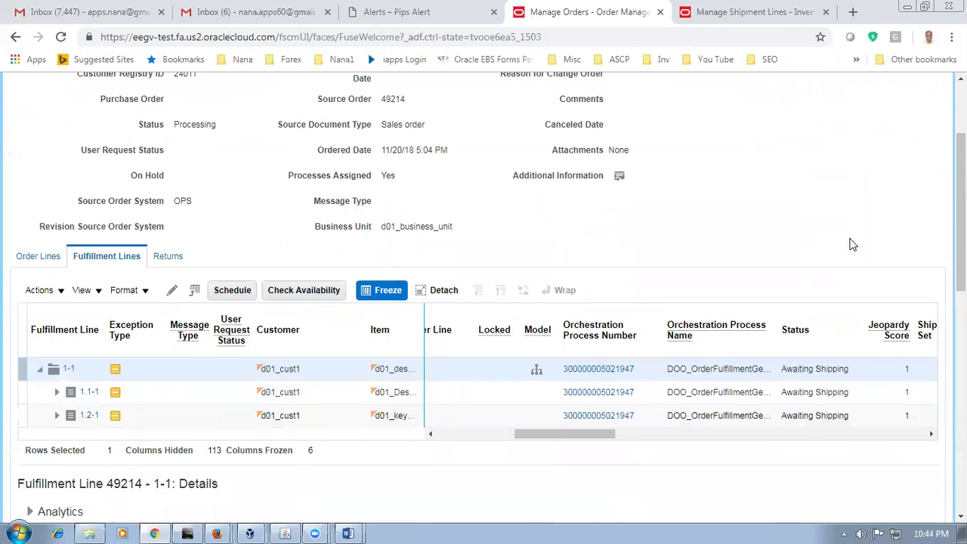
{"action": "scroll", "coordinate": [854, 234], "scroll_direction": "up", "scroll_amount": 3}
Refresh order 49214 until components read Shipped and line 1-1 Awaiting Billing, then return to shipment lines.
{"action": "left_click", "coordinate": [874, 130]}
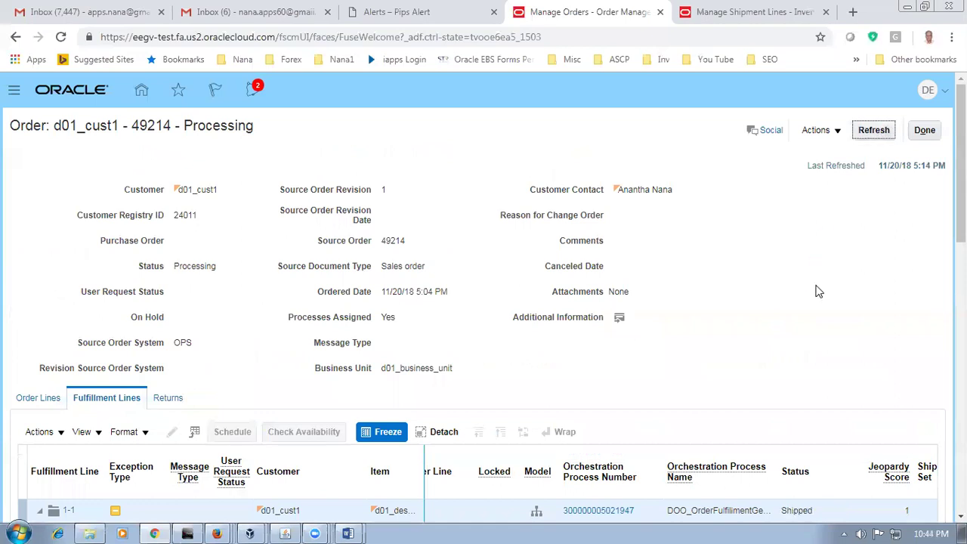
{"action": "scroll", "coordinate": [820, 291], "scroll_direction": "down", "scroll_amount": 3}
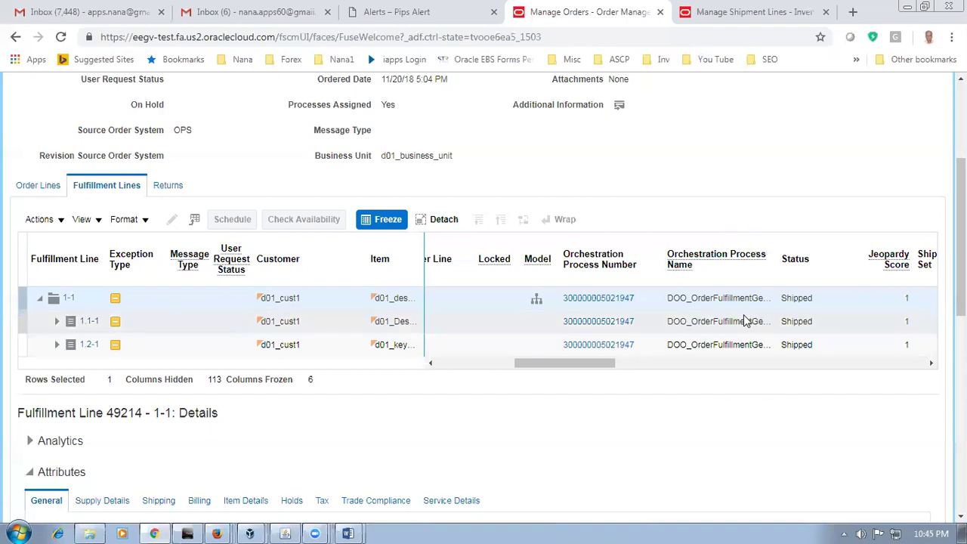
{"action": "scroll", "coordinate": [852, 156], "scroll_direction": "up", "scroll_amount": 1}
{"action": "scroll", "coordinate": [851, 156], "scroll_direction": "up", "scroll_amount": 3}
{"action": "left_click", "coordinate": [869, 132]}
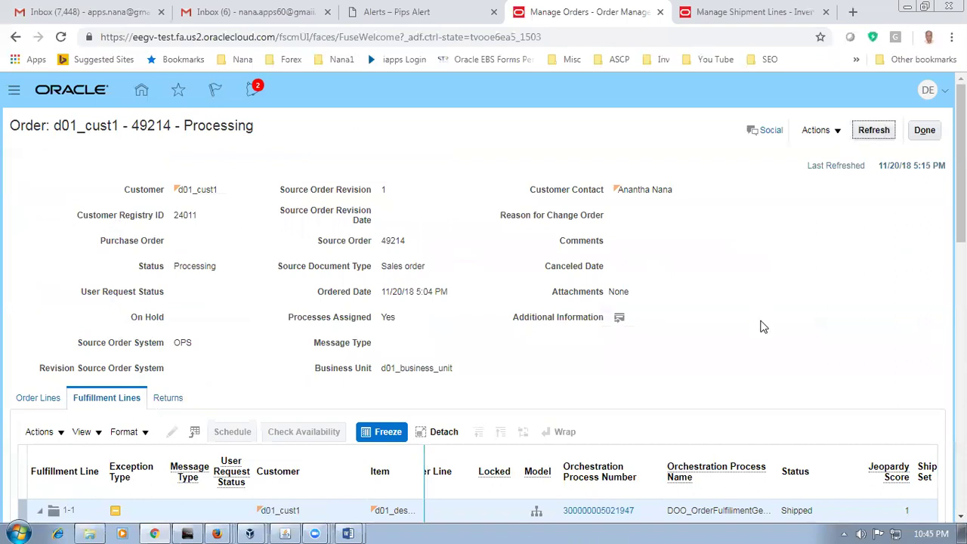
{"action": "scroll", "coordinate": [763, 327], "scroll_direction": "down", "scroll_amount": 5}
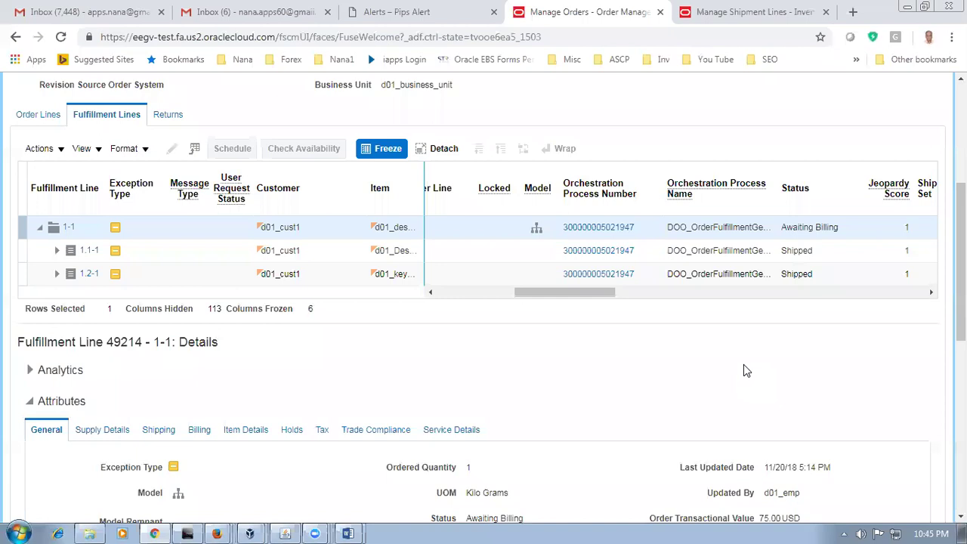
{"action": "left_click", "coordinate": [764, 12]}
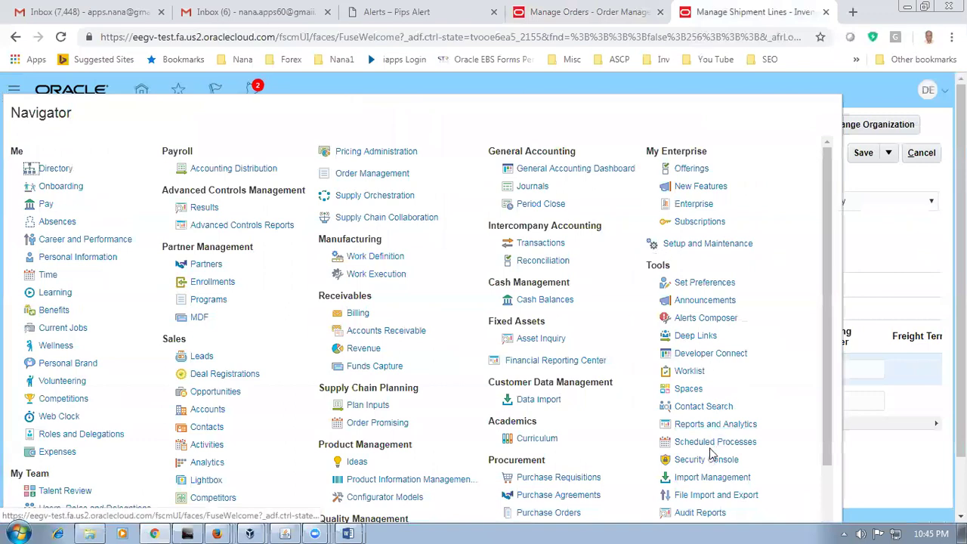
In Scheduled Processes, schedule a new Import AutoInvoice process.
{"action": "left_click", "coordinate": [712, 445]}
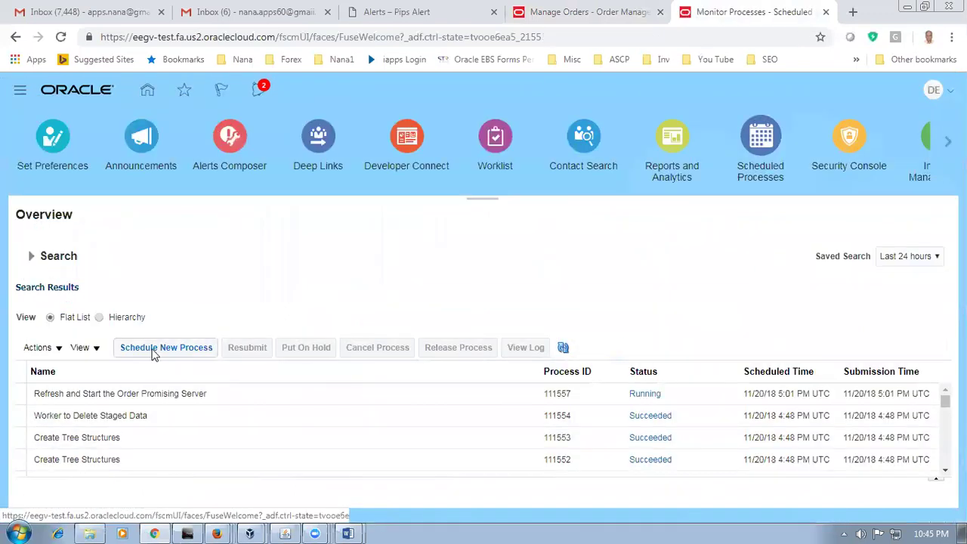
{"action": "left_click", "coordinate": [155, 353]}
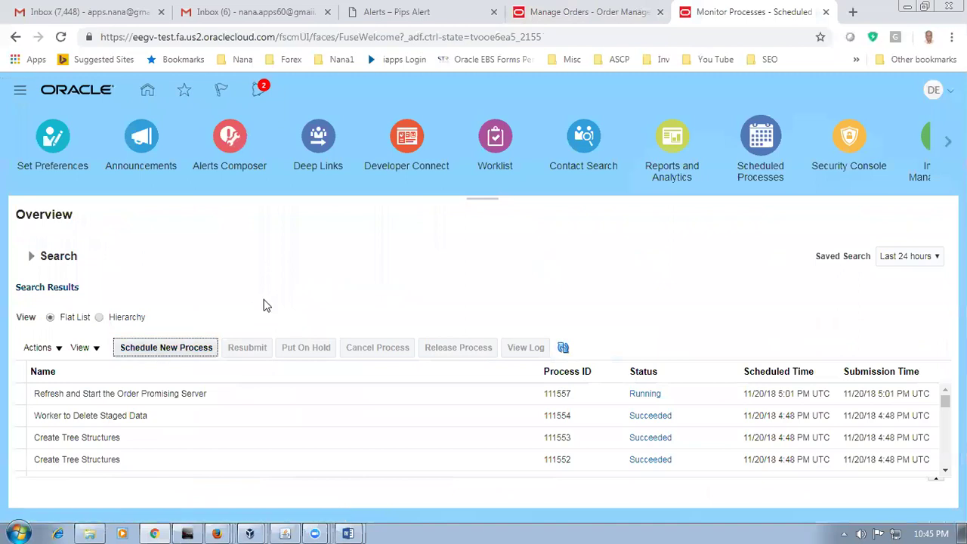
{"action": "left_click", "coordinate": [166, 348]}
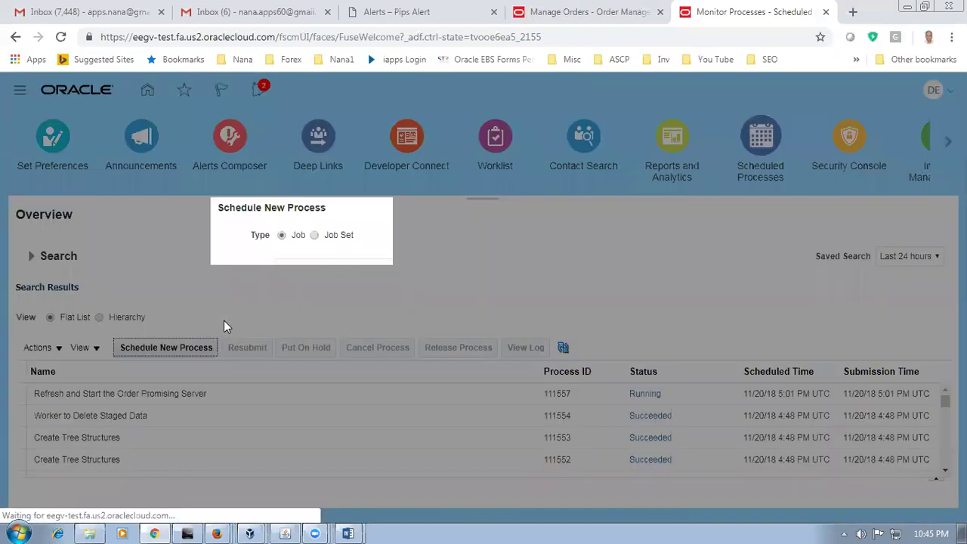
{"action": "left_click", "coordinate": [301, 266]}
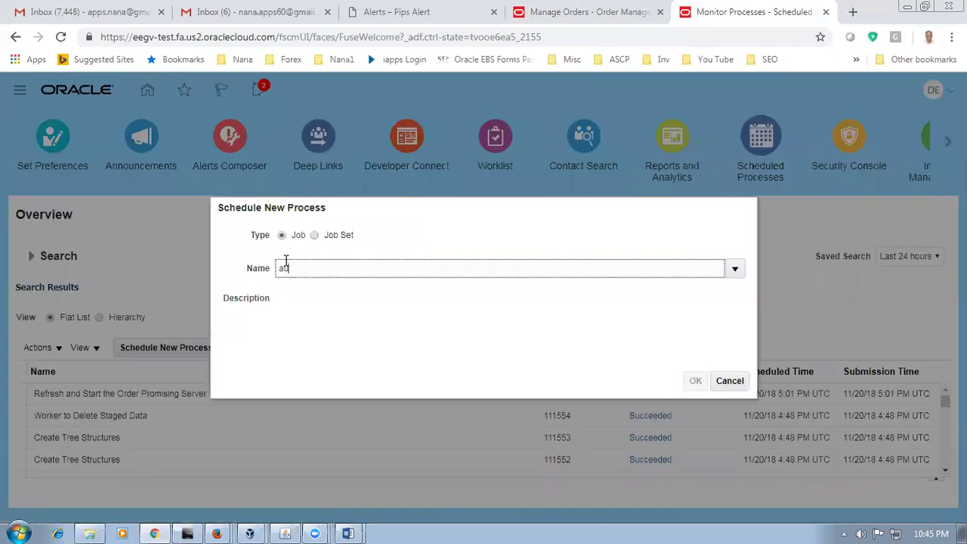
{"action": "key", "text": "Tab"}
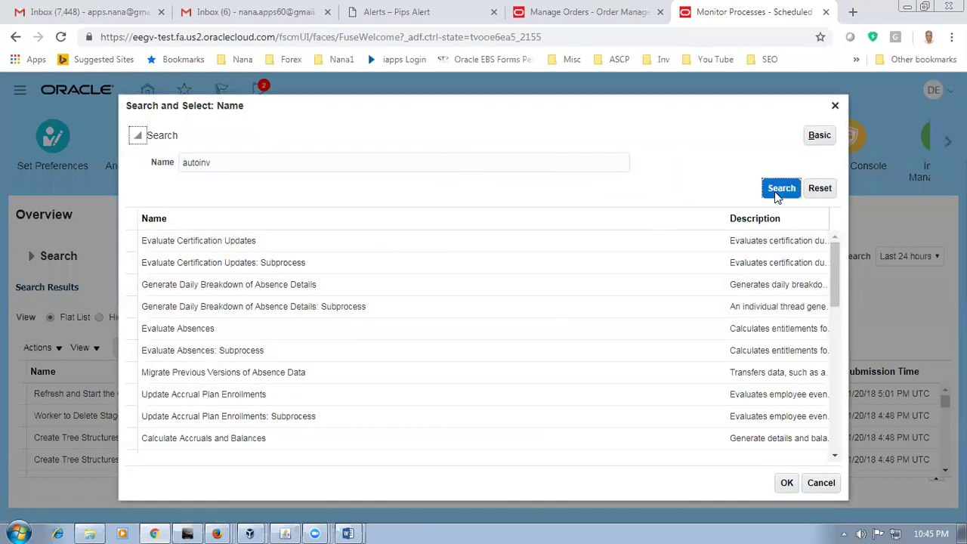
{"action": "left_click", "coordinate": [776, 194]}
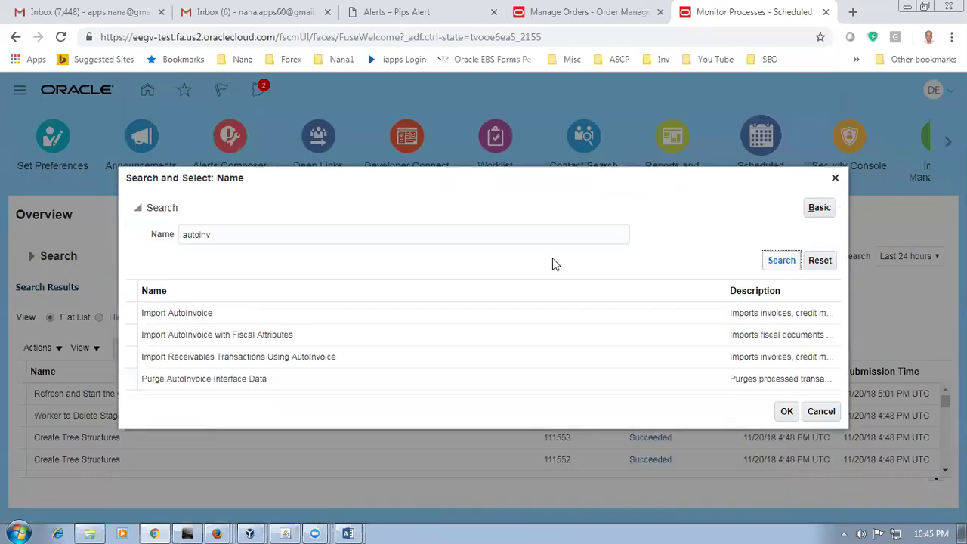
{"action": "left_click", "coordinate": [222, 316]}
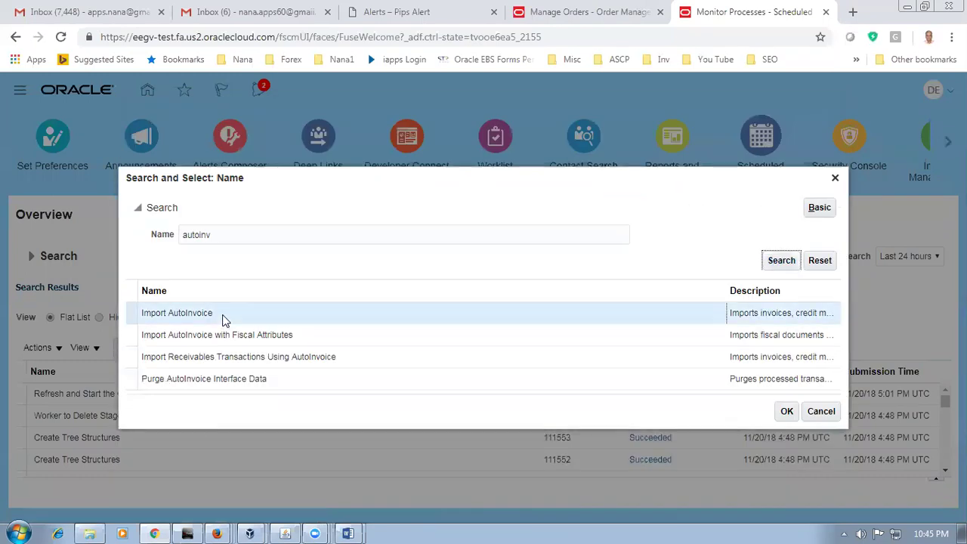
{"action": "left_click", "coordinate": [787, 411]}
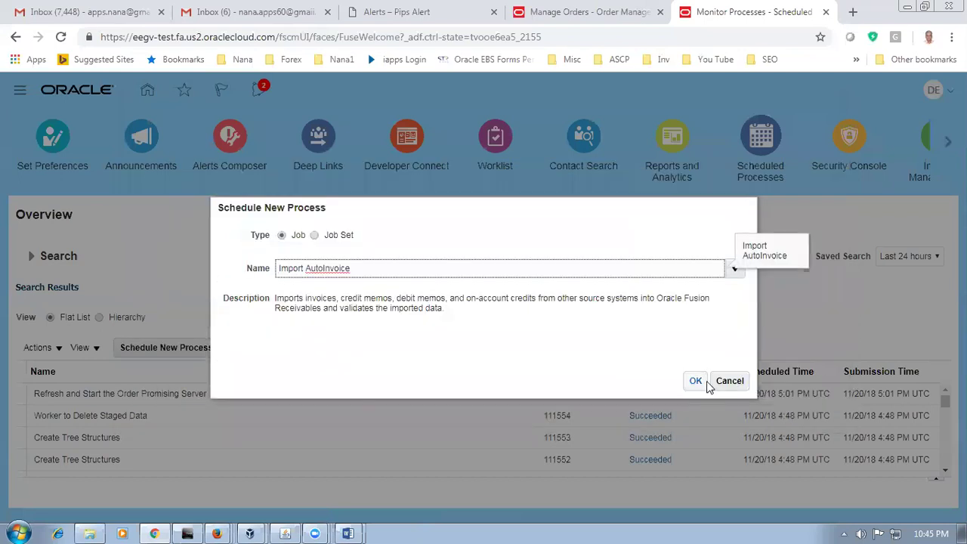
{"action": "left_click", "coordinate": [695, 383]}
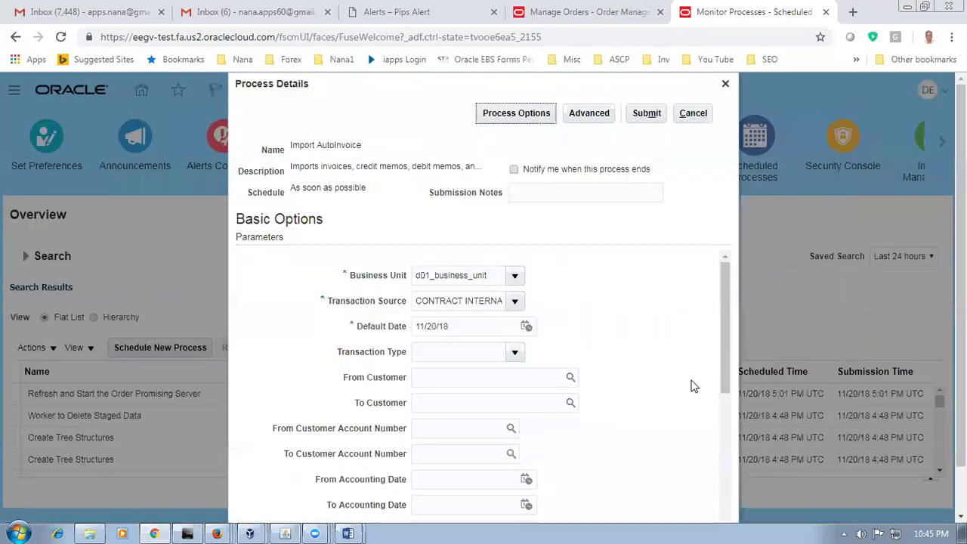
Set the order orchestration transaction source and sales order 49214, then submit as process 111585.
{"action": "left_click", "coordinate": [515, 301]}
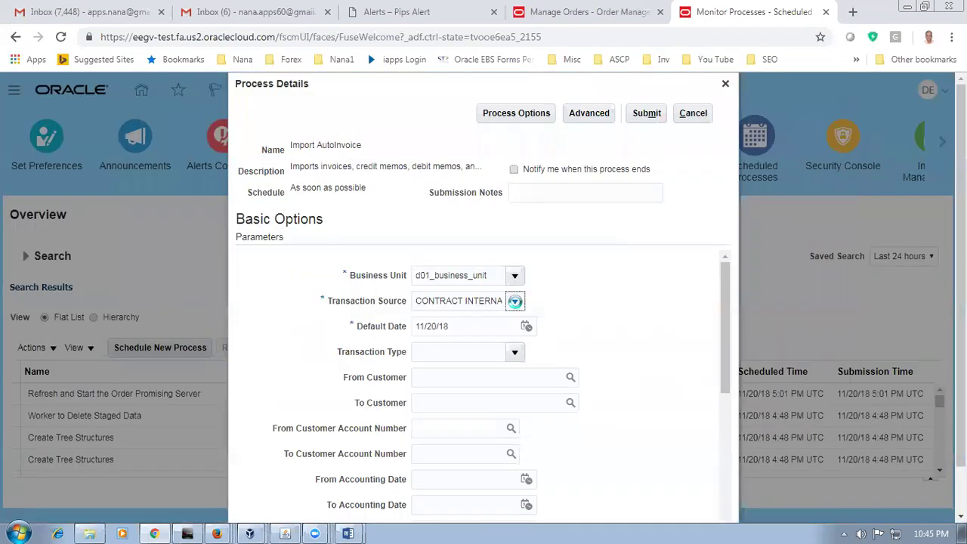
{"action": "left_click", "coordinate": [488, 367]}
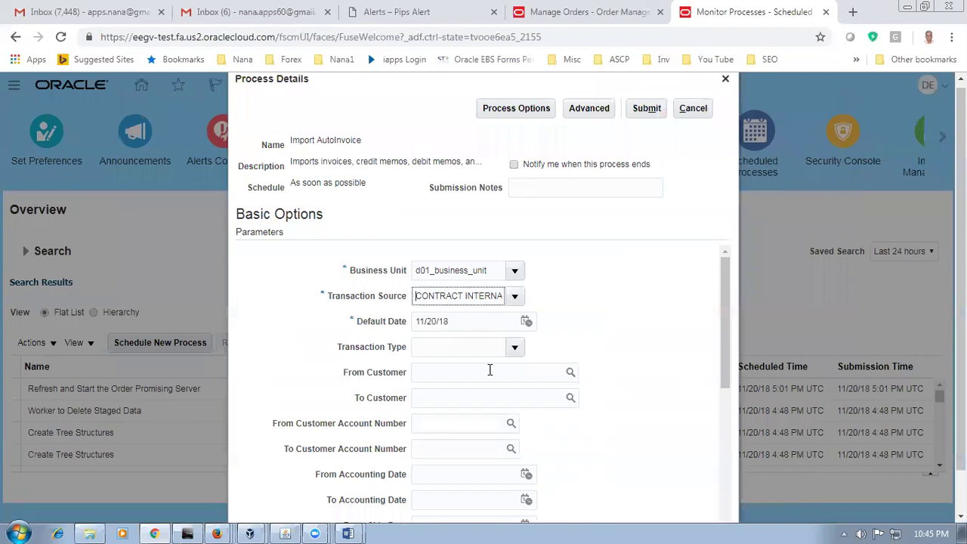
{"action": "left_click_drag", "start_coordinate": [724, 306], "coordinate": [736, 413]}
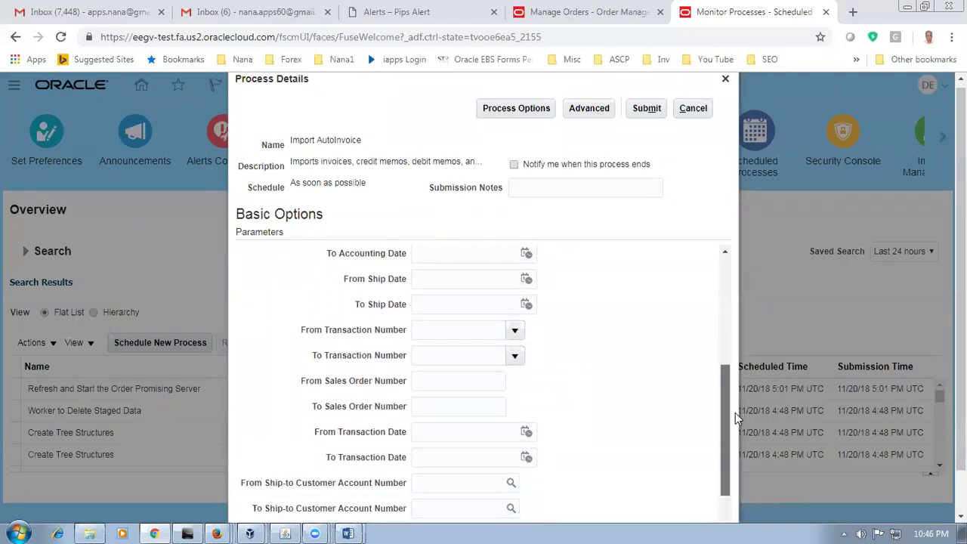
{"action": "left_click", "coordinate": [427, 380]}
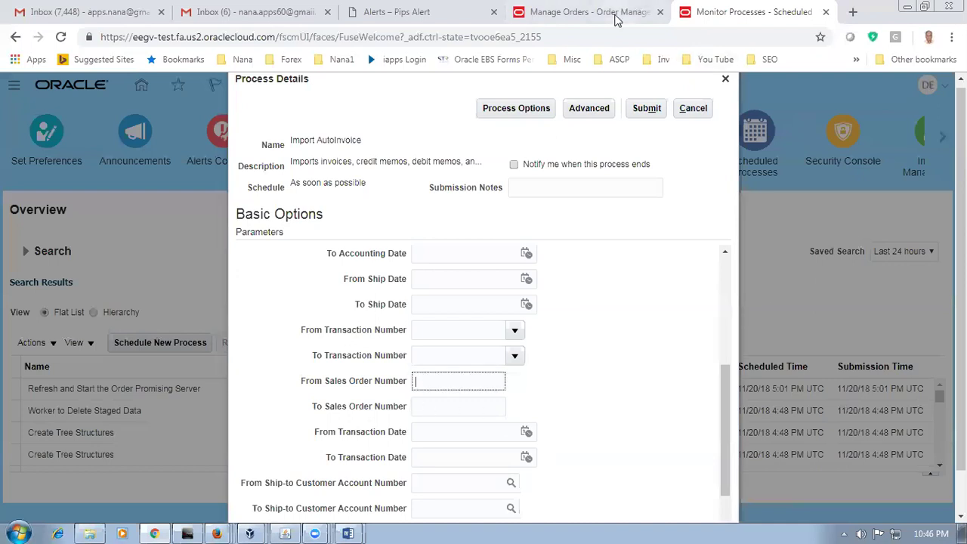
{"action": "left_click", "coordinate": [615, 15]}
{"action": "scroll", "coordinate": [404, 367], "scroll_direction": "up", "scroll_amount": 5}
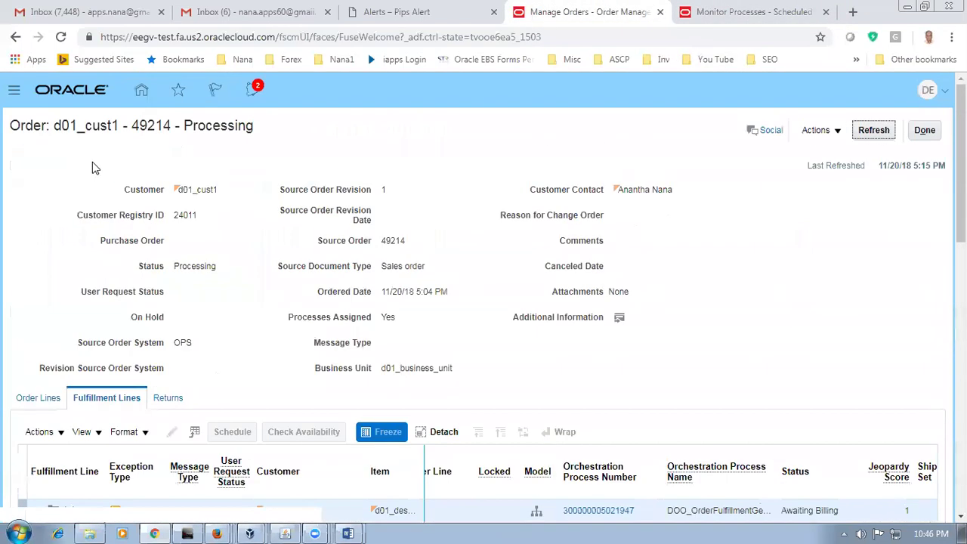
{"action": "left_click", "coordinate": [736, 14]}
{"action": "type", "text": "49214"}
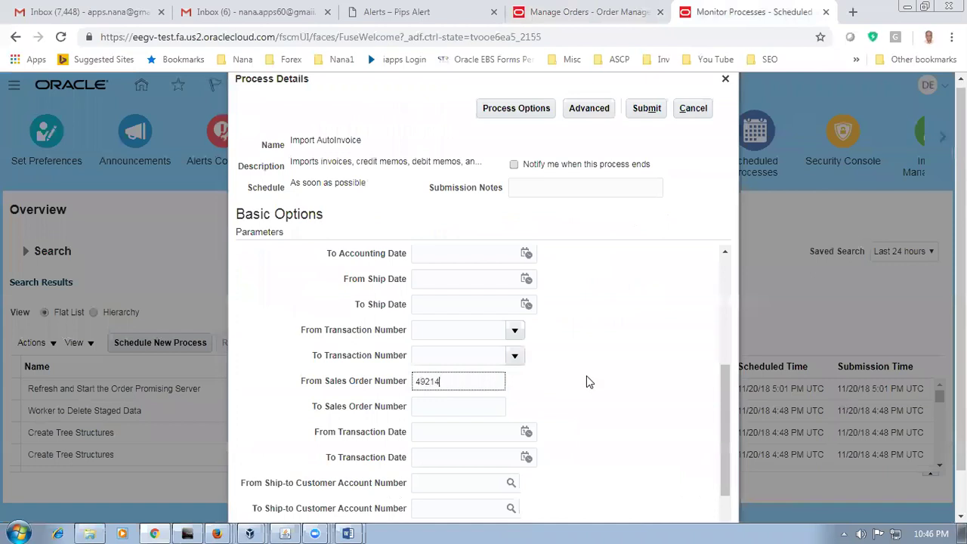
{"action": "key", "text": "Tab"}
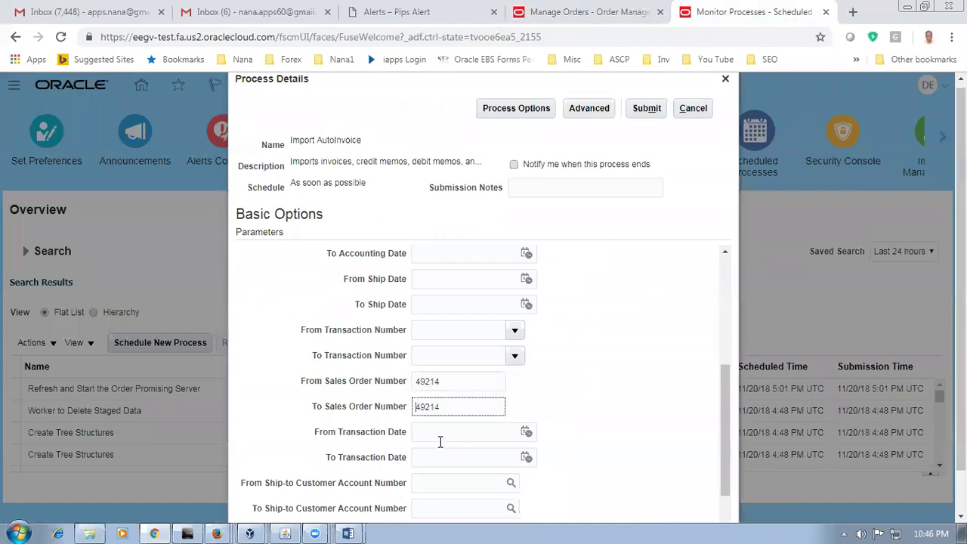
{"action": "left_click", "coordinate": [652, 108]}
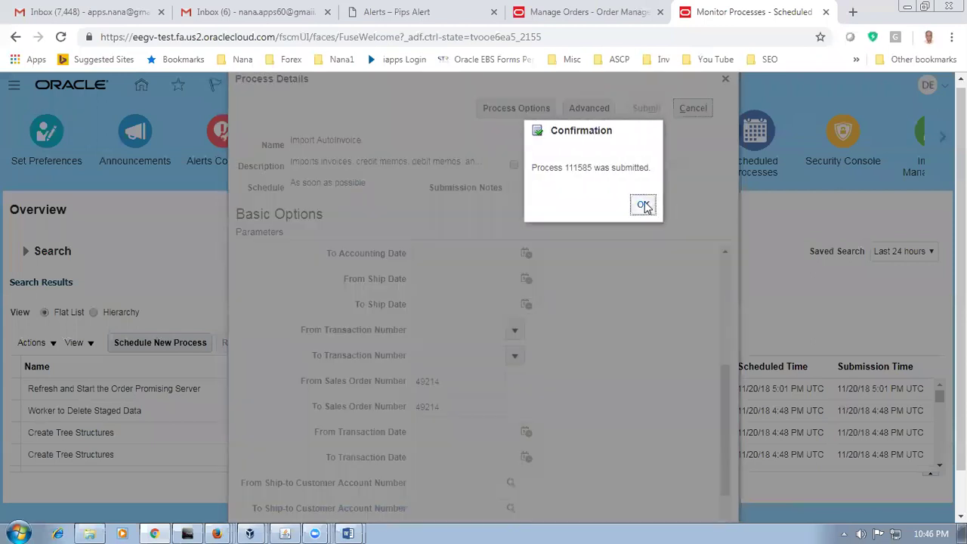
{"action": "left_click", "coordinate": [644, 206]}
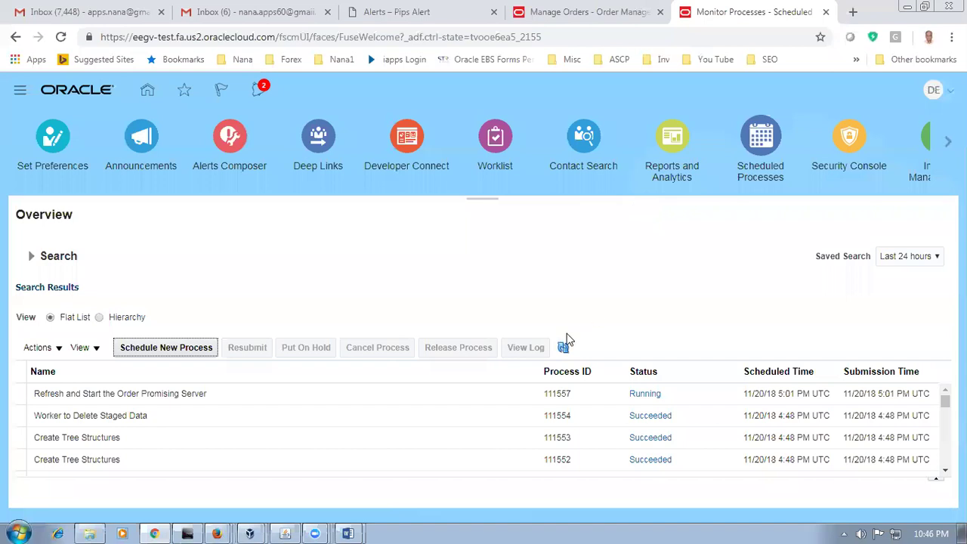
Refresh the scheduled process list repeatedly until Import AutoInvoice 111585 shows Succeeded.
{"action": "left_click", "coordinate": [565, 348]}
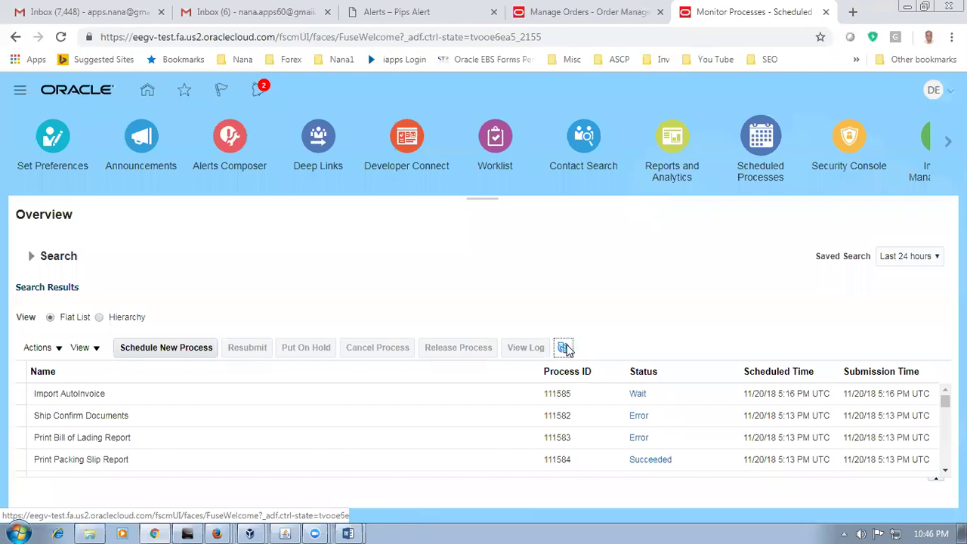
{"action": "left_click", "coordinate": [565, 348]}
{"action": "left_click", "coordinate": [566, 348]}
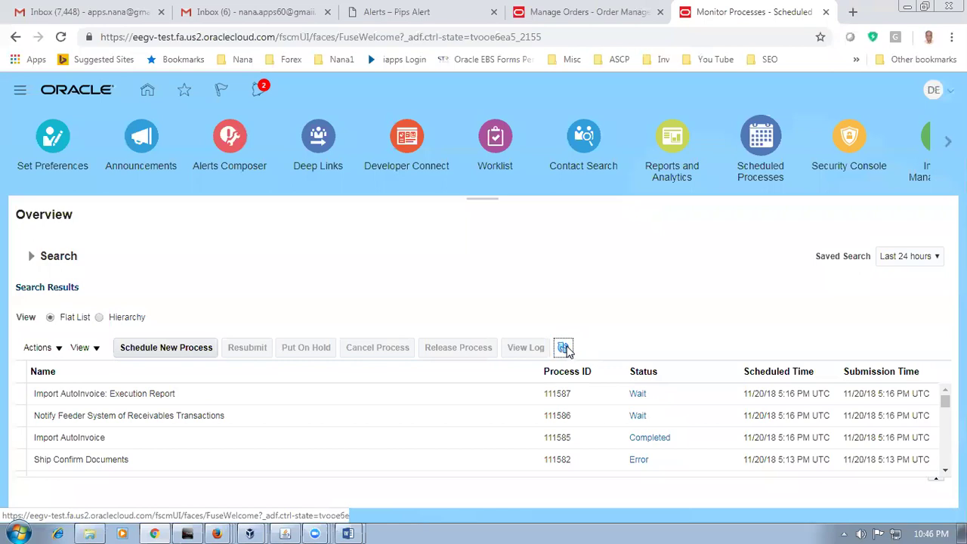
{"action": "left_click", "coordinate": [564, 348]}
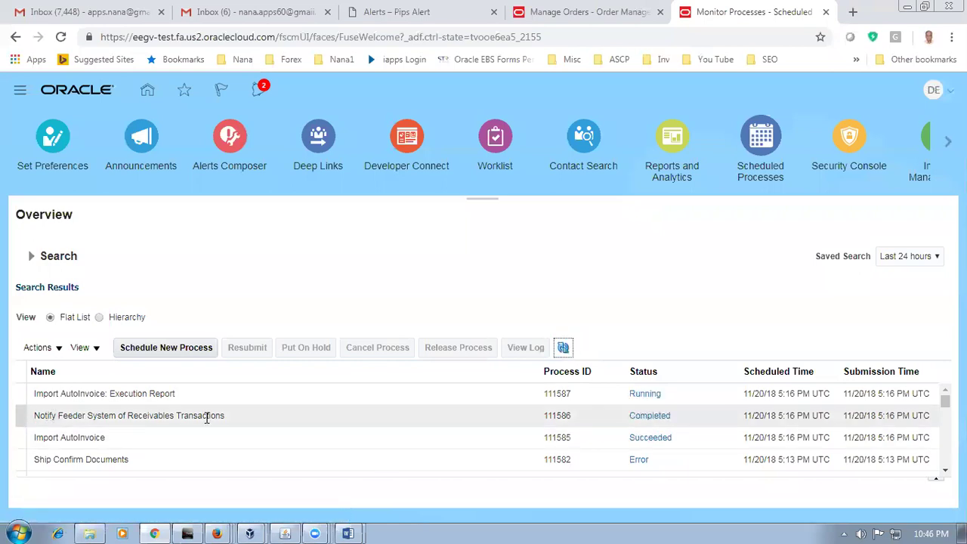
{"action": "left_click", "coordinate": [566, 349]}
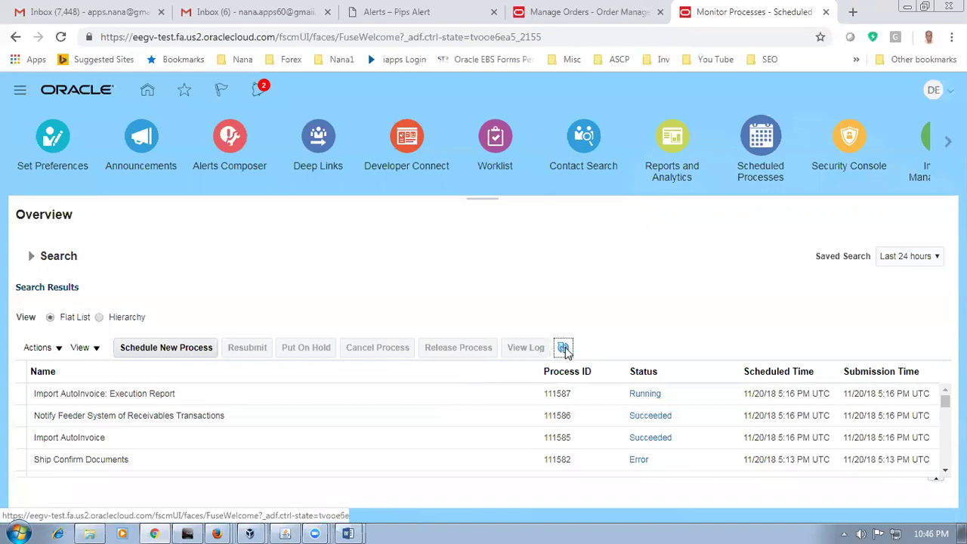
{"action": "left_click", "coordinate": [565, 349]}
Refresh order 49214, confirm its fulfillment lines read Closed, then return to the process monitor.
{"action": "left_click", "coordinate": [609, 11]}
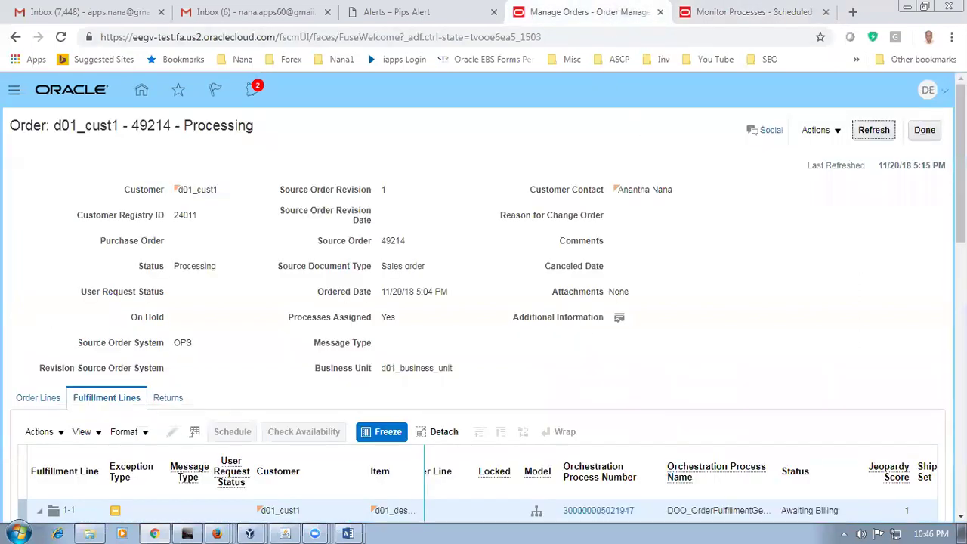
{"action": "left_click", "coordinate": [874, 130]}
{"action": "scroll", "coordinate": [820, 329], "scroll_direction": "down", "scroll_amount": 3}
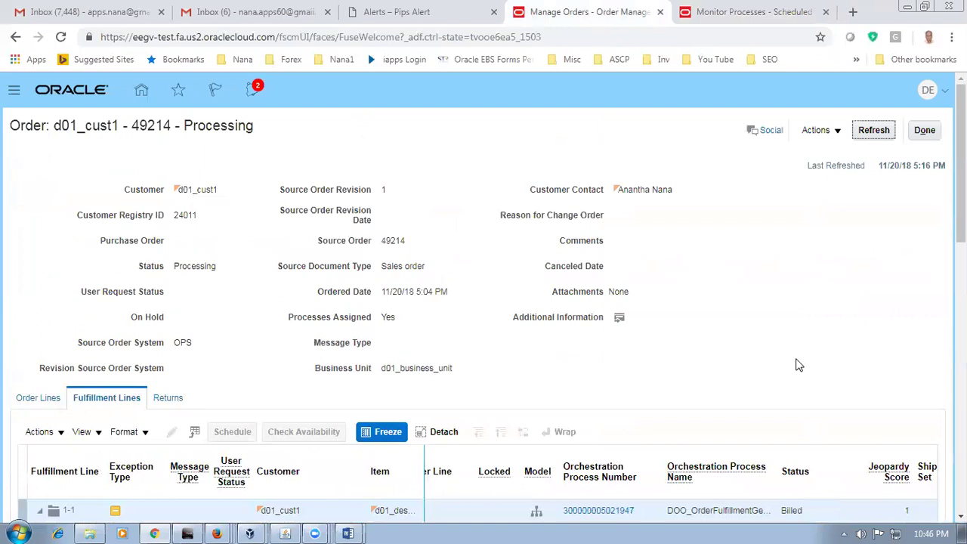
{"action": "scroll", "coordinate": [786, 393], "scroll_direction": "down", "scroll_amount": 4}
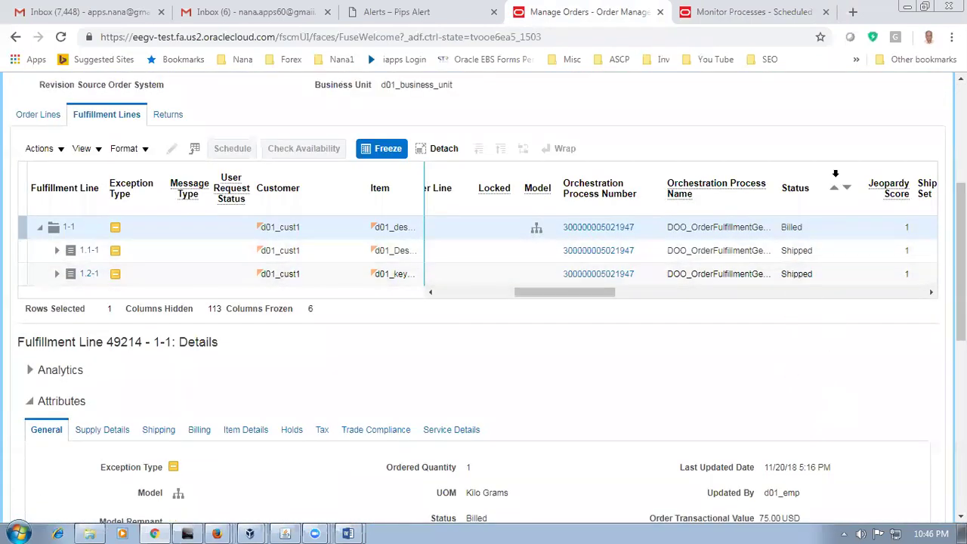
{"action": "scroll", "coordinate": [832, 226], "scroll_direction": "up", "scroll_amount": 4}
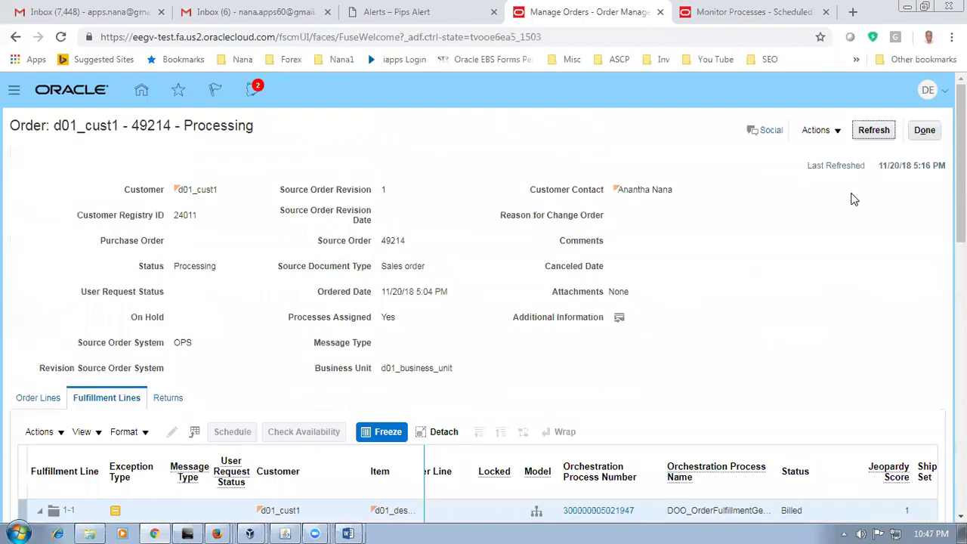
{"action": "left_click", "coordinate": [873, 130]}
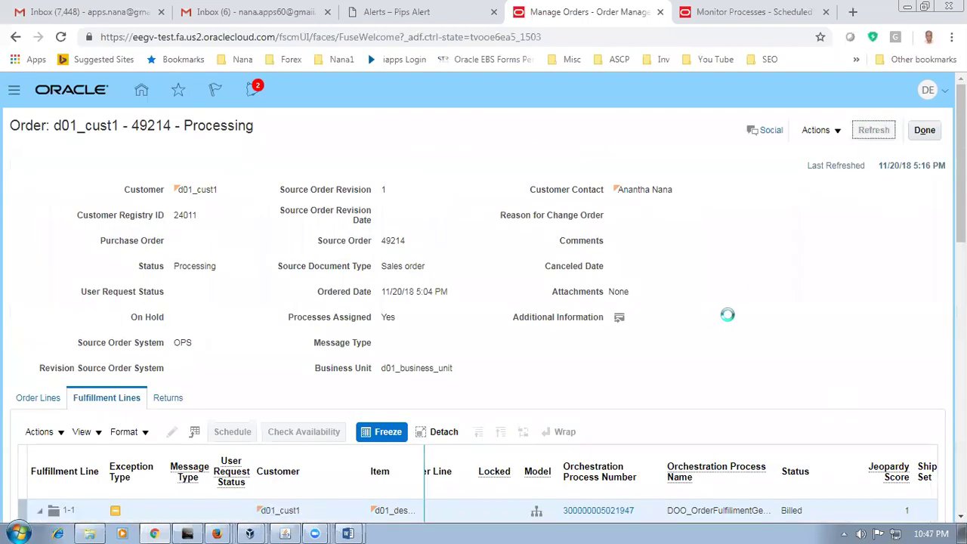
{"action": "scroll", "coordinate": [730, 320], "scroll_direction": "down", "scroll_amount": 3}
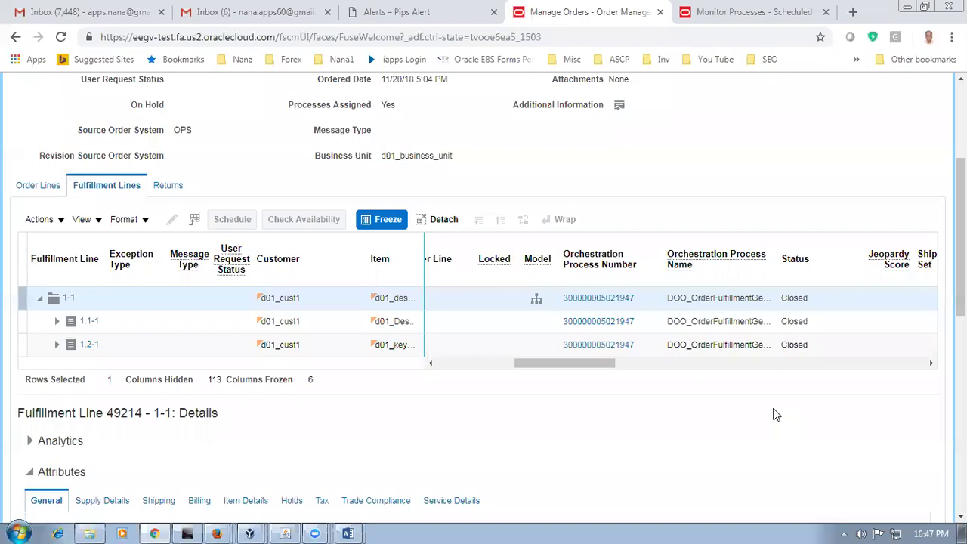
{"action": "left_click", "coordinate": [741, 10]}
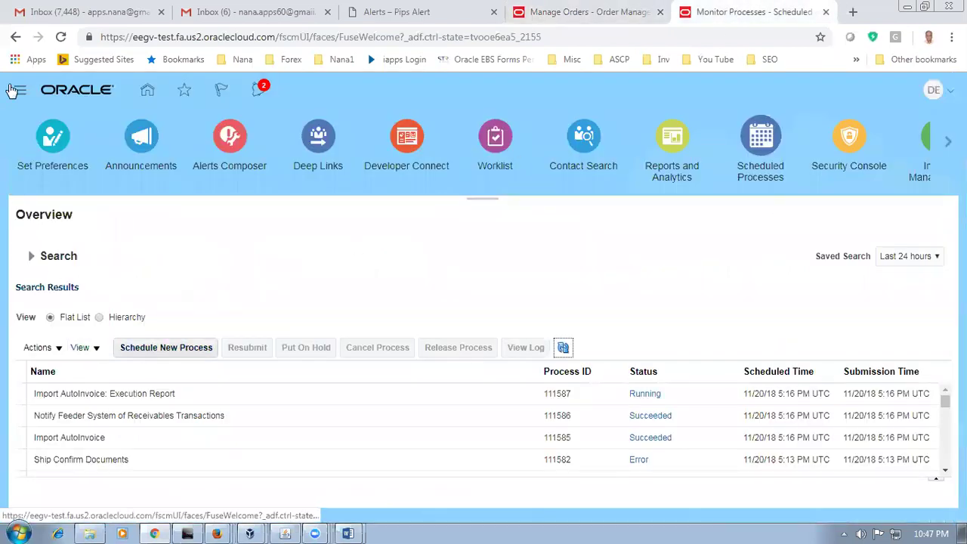
Go to Billing's Manage Transactions search page.
{"action": "left_click", "coordinate": [13, 90]}
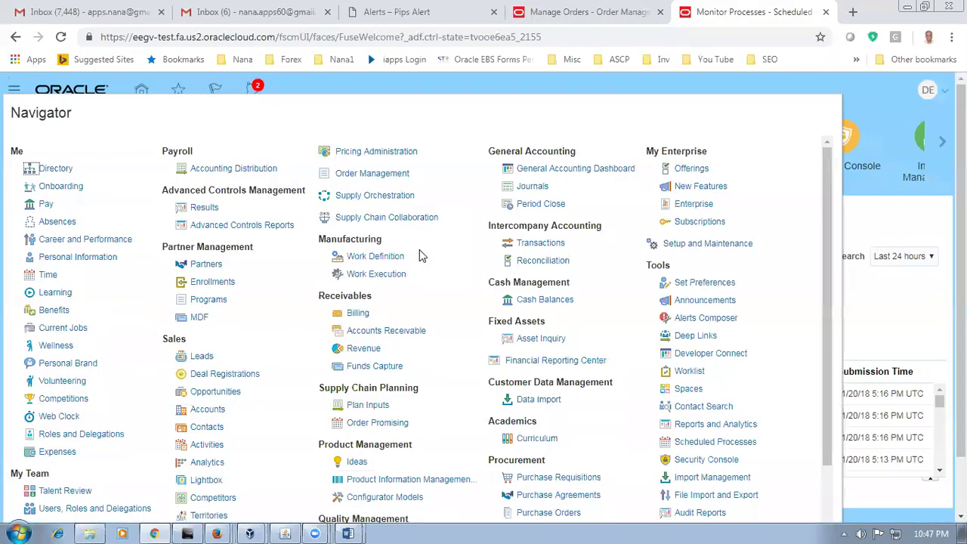
{"action": "left_click", "coordinate": [357, 314]}
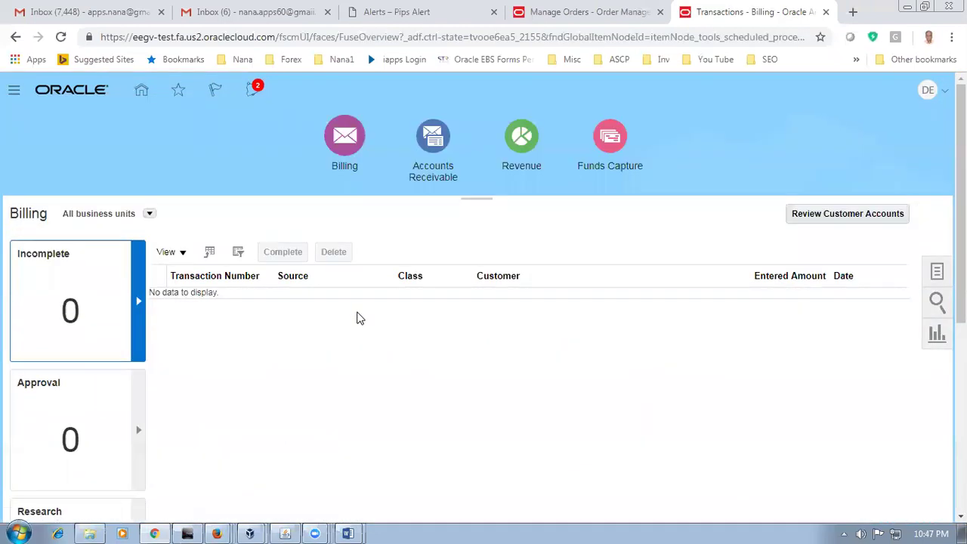
{"action": "left_click", "coordinate": [939, 273]}
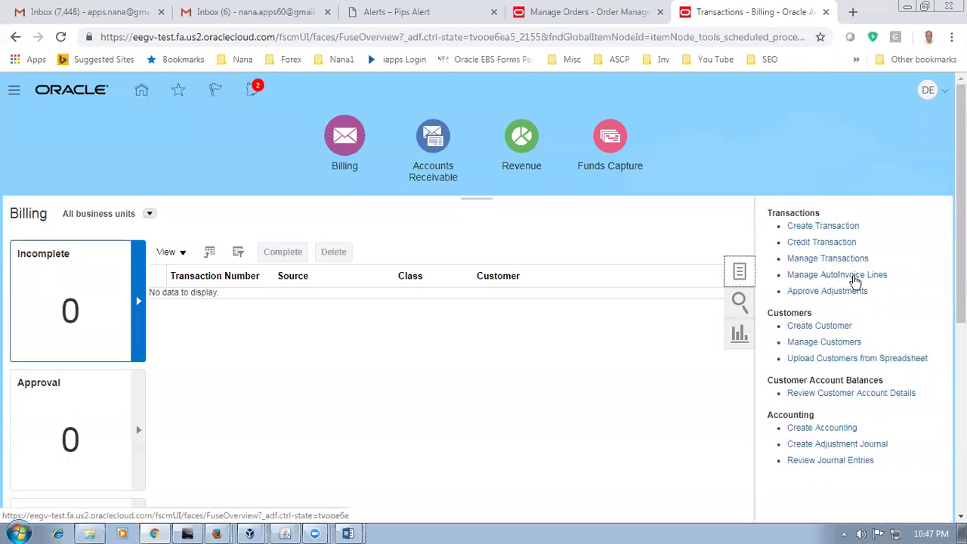
{"action": "left_click", "coordinate": [825, 260]}
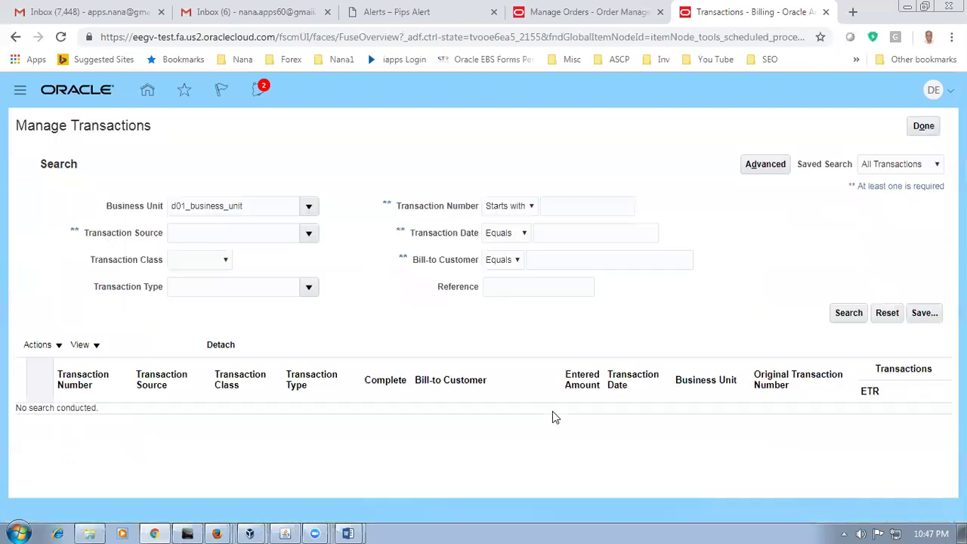
Search transactions with source Distributed Order Orchestration and reference 49214.
{"action": "left_click", "coordinate": [520, 287]}
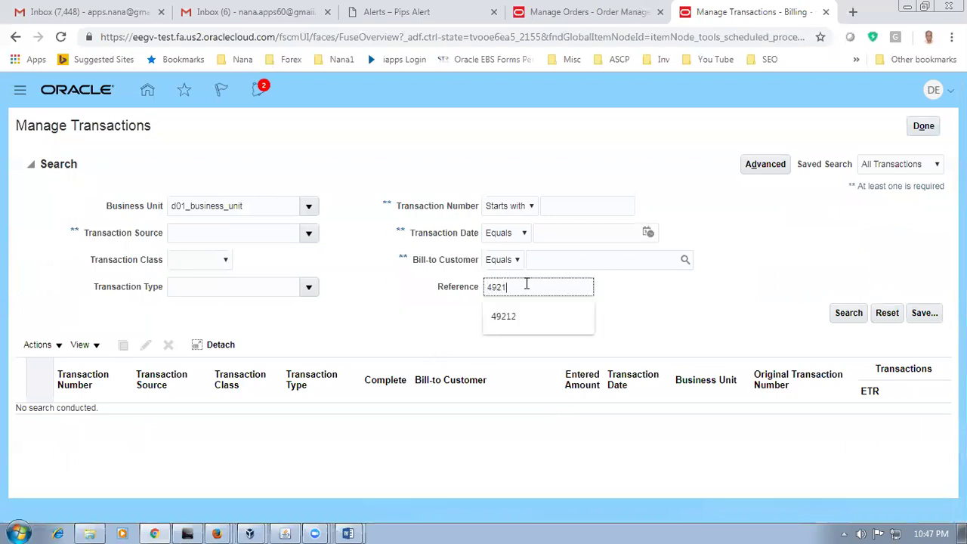
{"action": "left_click", "coordinate": [308, 233]}
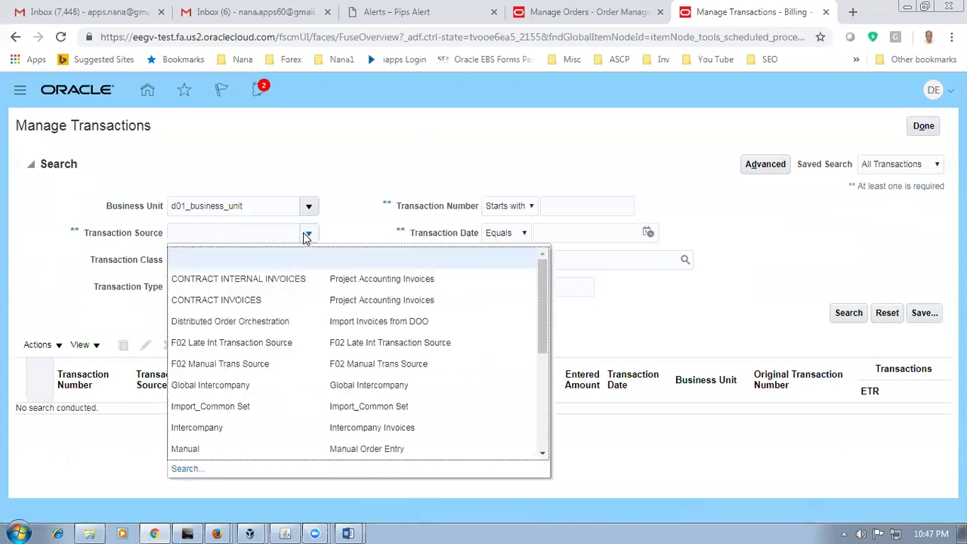
{"action": "left_click", "coordinate": [276, 319]}
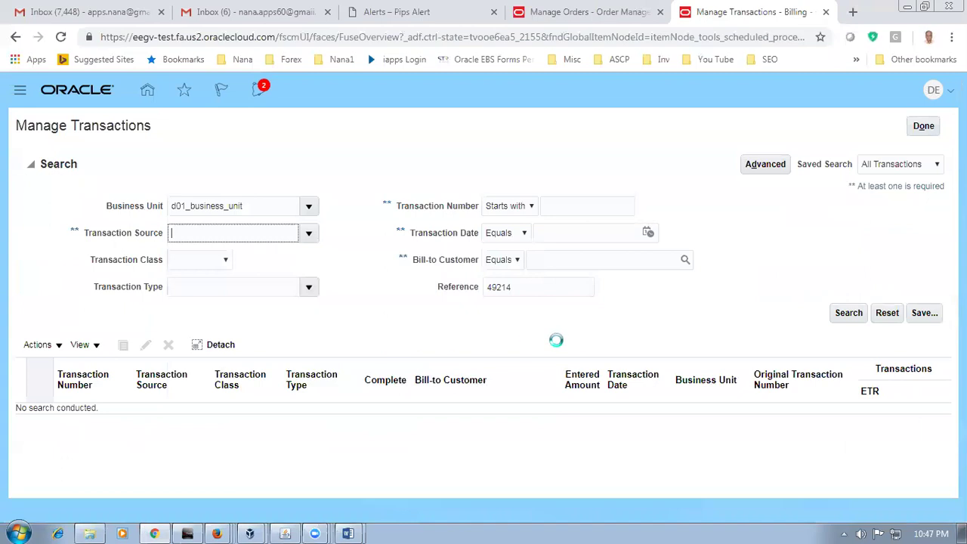
{"action": "left_click", "coordinate": [524, 287]}
{"action": "type", "text": "49214"}
{"action": "left_click_drag", "start_coordinate": [523, 287], "coordinate": [431, 282]}
{"action": "left_click", "coordinate": [428, 320]}
{"action": "left_click", "coordinate": [856, 316]}
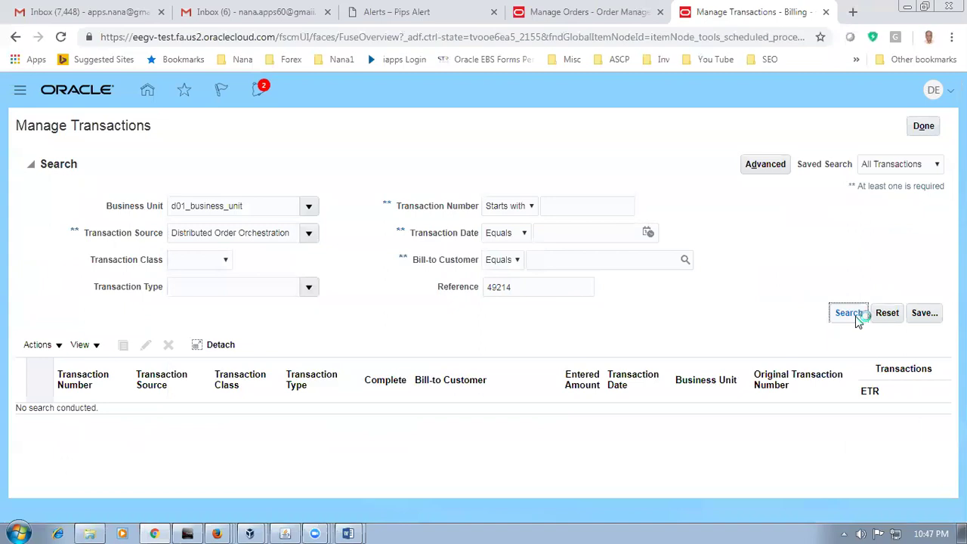
Review invoice 10006 (Complete, 75.00 USD, one line) and leave it without saving.
{"action": "left_click", "coordinate": [65, 270]}
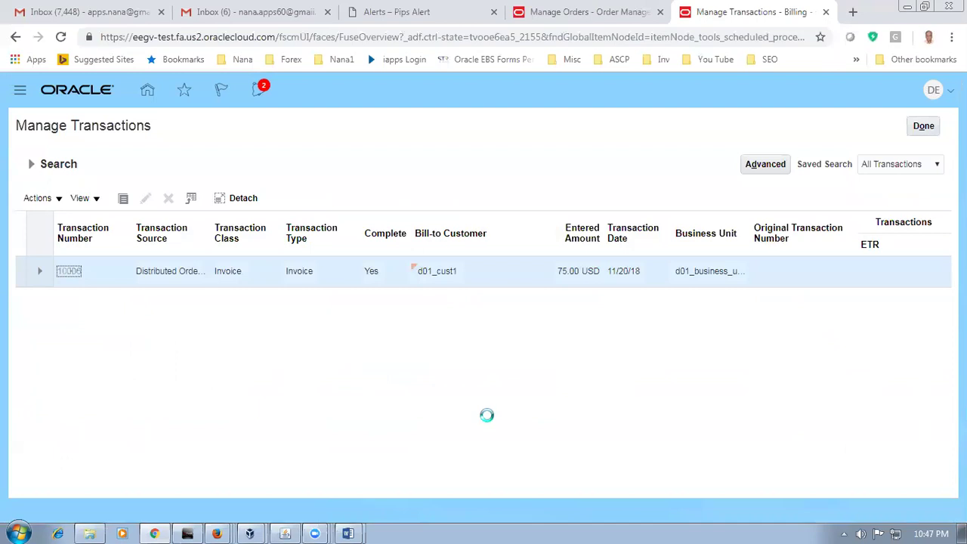
{"action": "scroll", "coordinate": [486, 416], "scroll_direction": "down", "scroll_amount": 2}
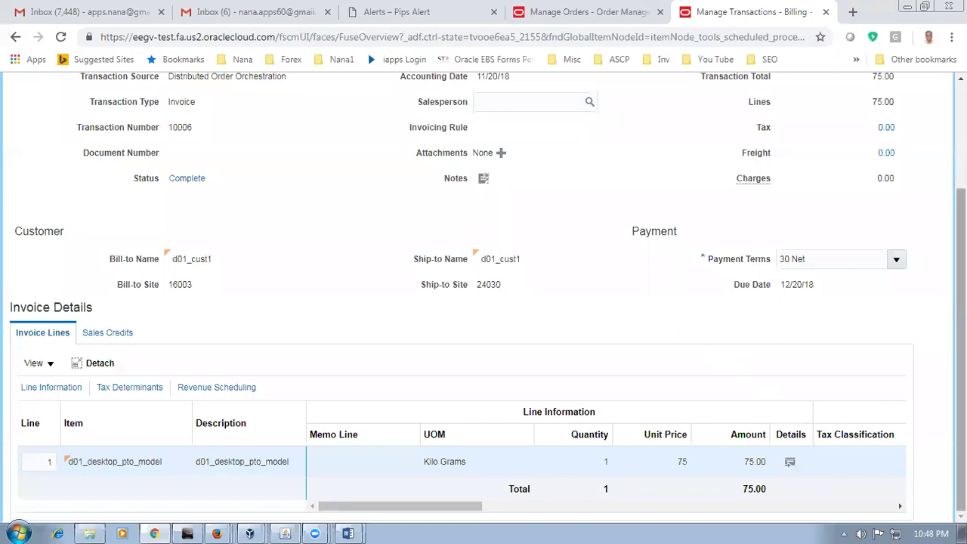
{"action": "scroll", "coordinate": [959, 302], "scroll_direction": "up", "scroll_amount": 3}
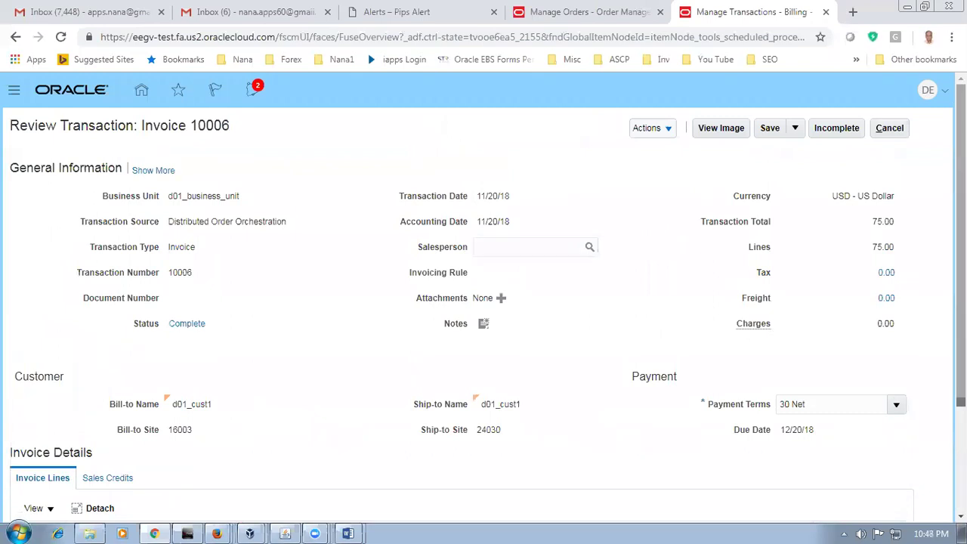
{"action": "left_click", "coordinate": [889, 129]}
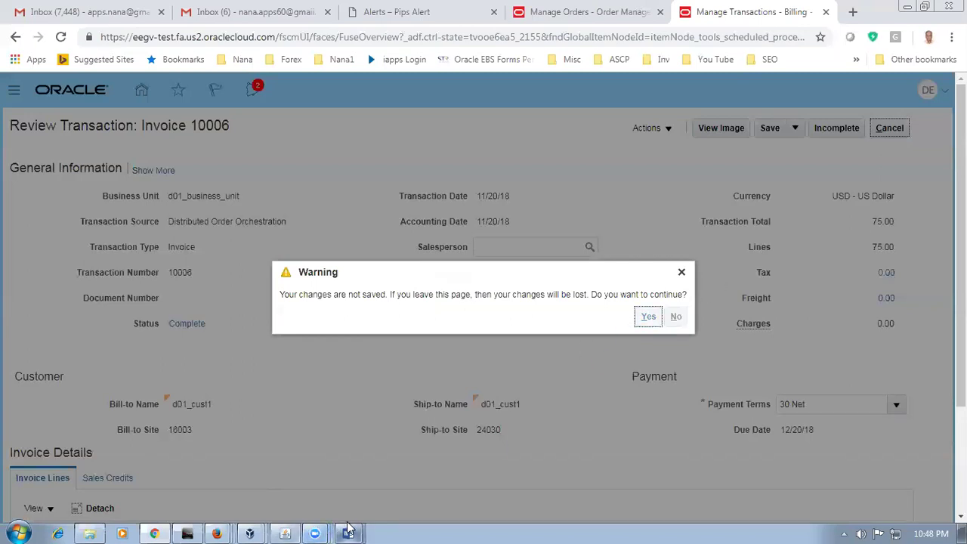
{"action": "key", "text": "Return"}
{"action": "mouse_move", "coordinate": [347, 534]}
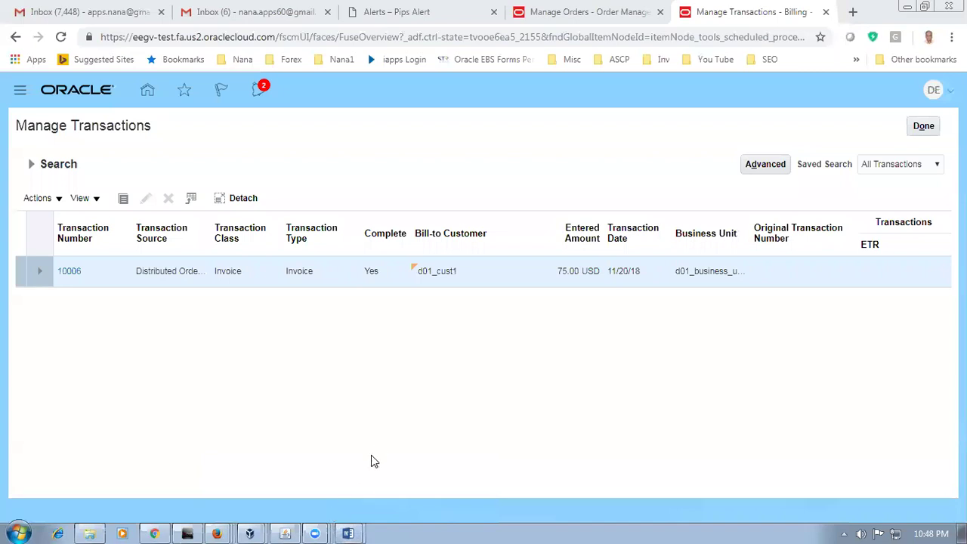
Bring up the 26_Fusion_OM_Work_Sheet_Version_3 worksheet and scroll to its Pricing and Advanced Pricing rows.
{"action": "left_click", "coordinate": [340, 504]}
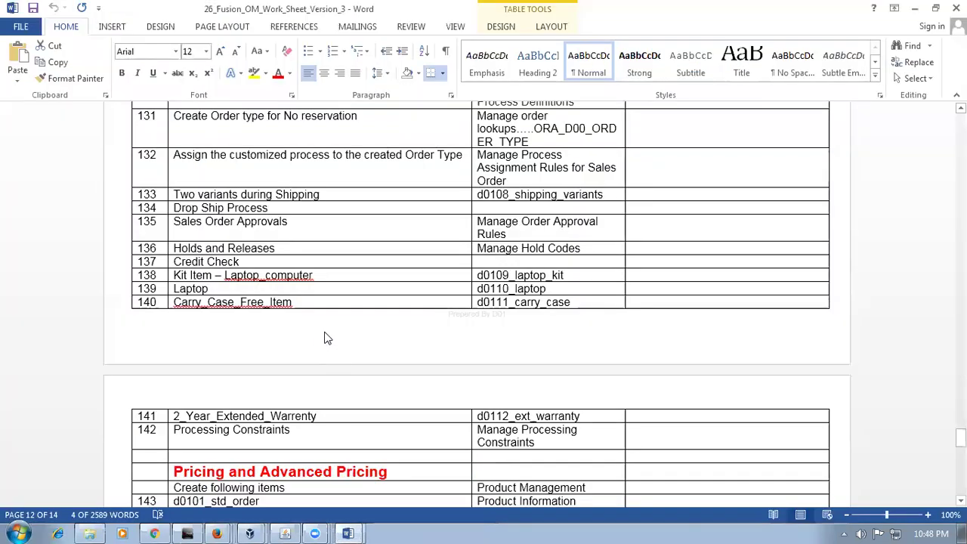
{"action": "scroll", "coordinate": [325, 339], "scroll_direction": "up", "scroll_amount": 3}
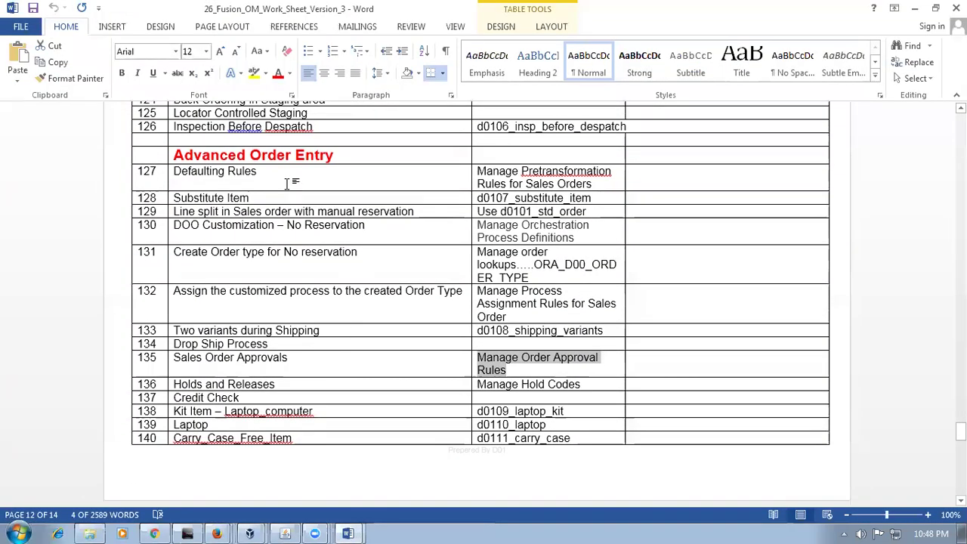
{"action": "scroll", "coordinate": [281, 402], "scroll_direction": "up", "scroll_amount": 3}
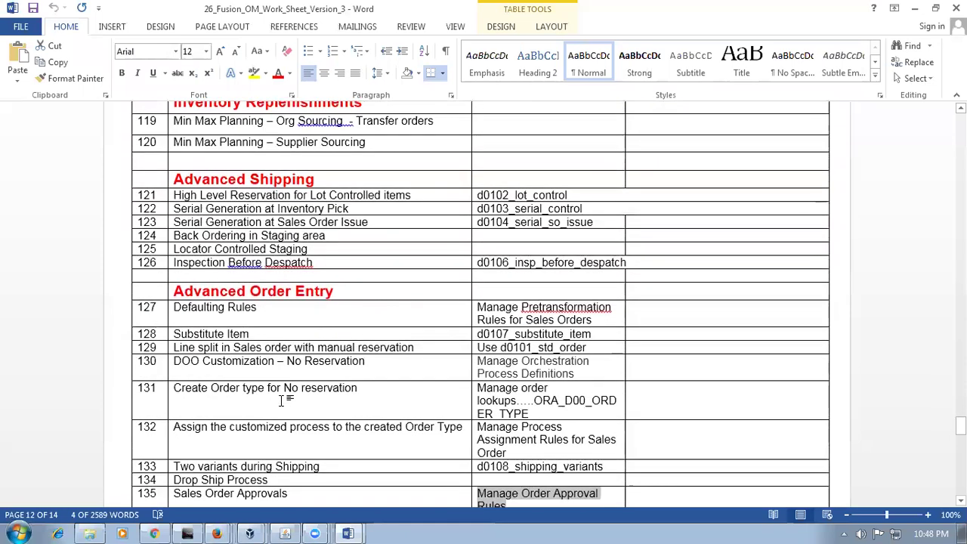
{"action": "scroll", "coordinate": [285, 400], "scroll_direction": "up", "scroll_amount": 2}
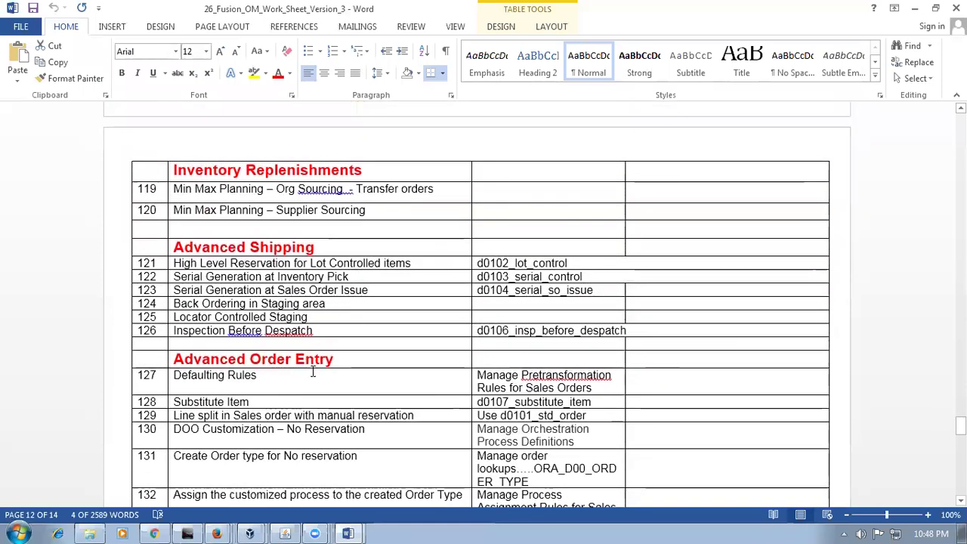
{"action": "scroll", "coordinate": [312, 374], "scroll_direction": "down", "scroll_amount": 3}
{"action": "scroll", "coordinate": [310, 369], "scroll_direction": "down", "scroll_amount": 5}
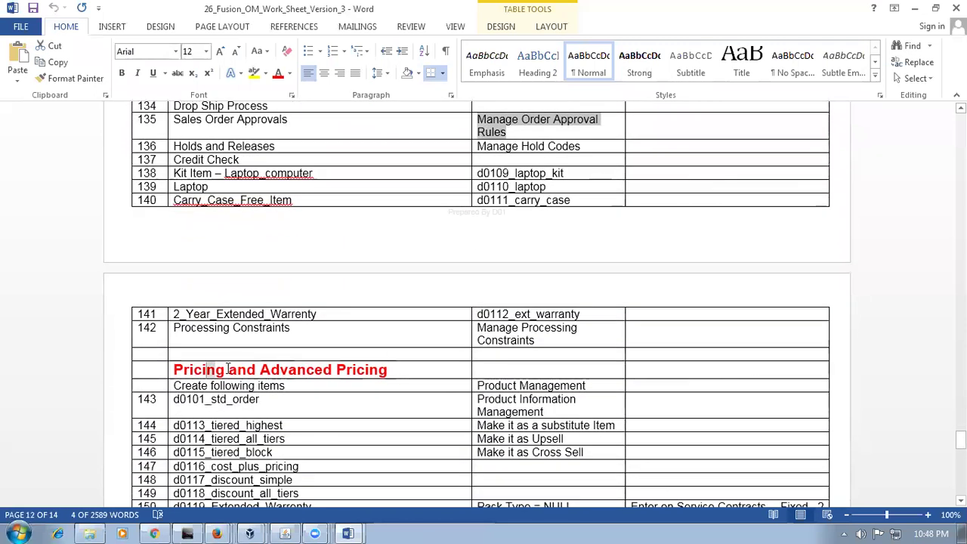
{"action": "scroll", "coordinate": [365, 488], "scroll_direction": "down", "scroll_amount": 5}
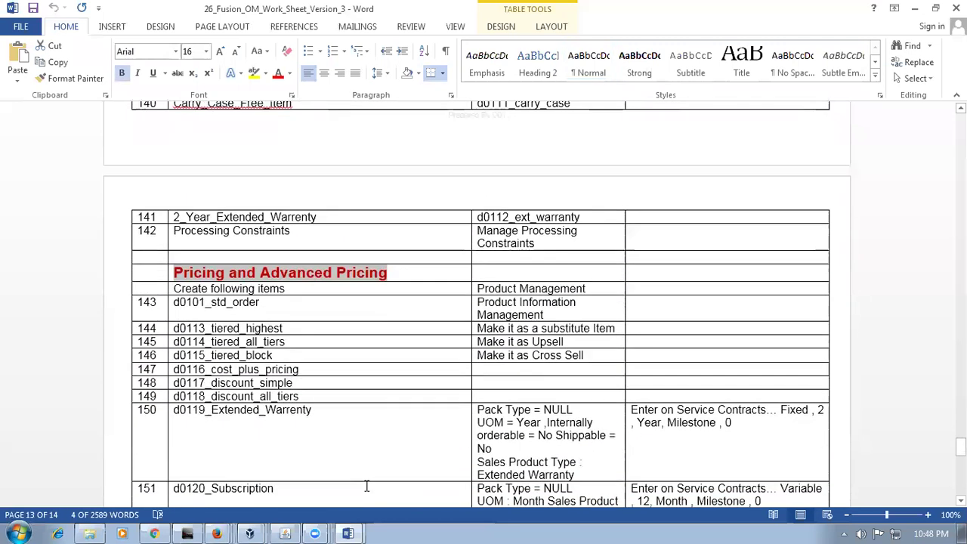
{"action": "scroll", "coordinate": [364, 487], "scroll_direction": "down", "scroll_amount": 2}
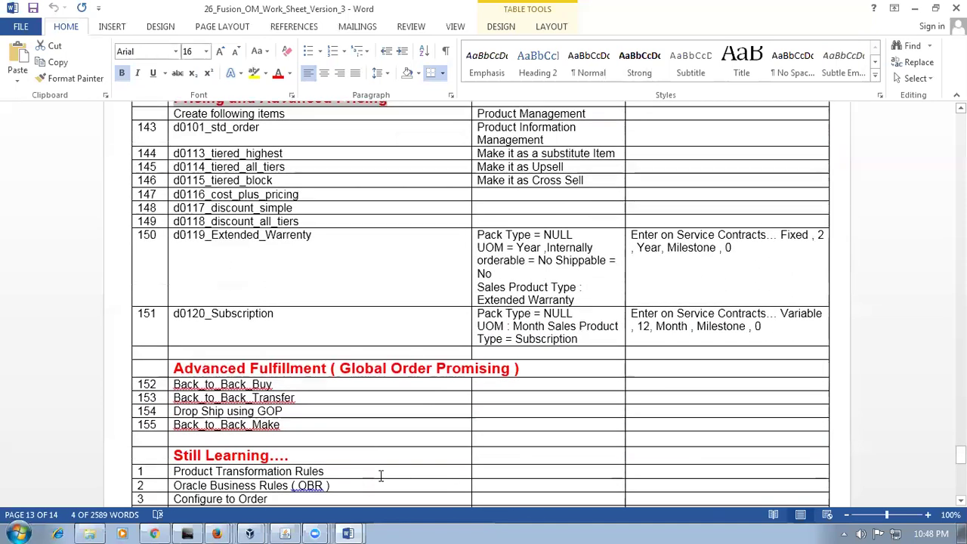
{"action": "scroll", "coordinate": [402, 474], "scroll_direction": "up", "scroll_amount": 3}
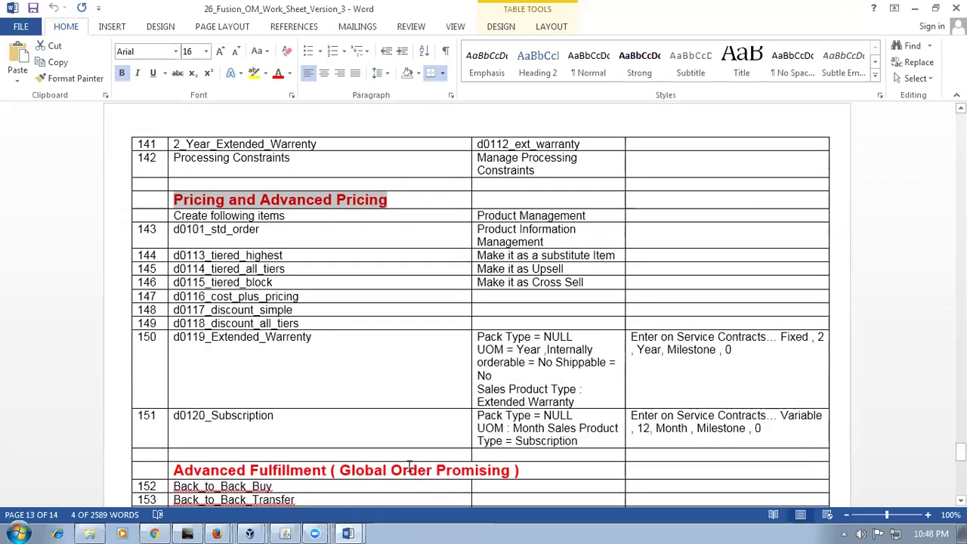